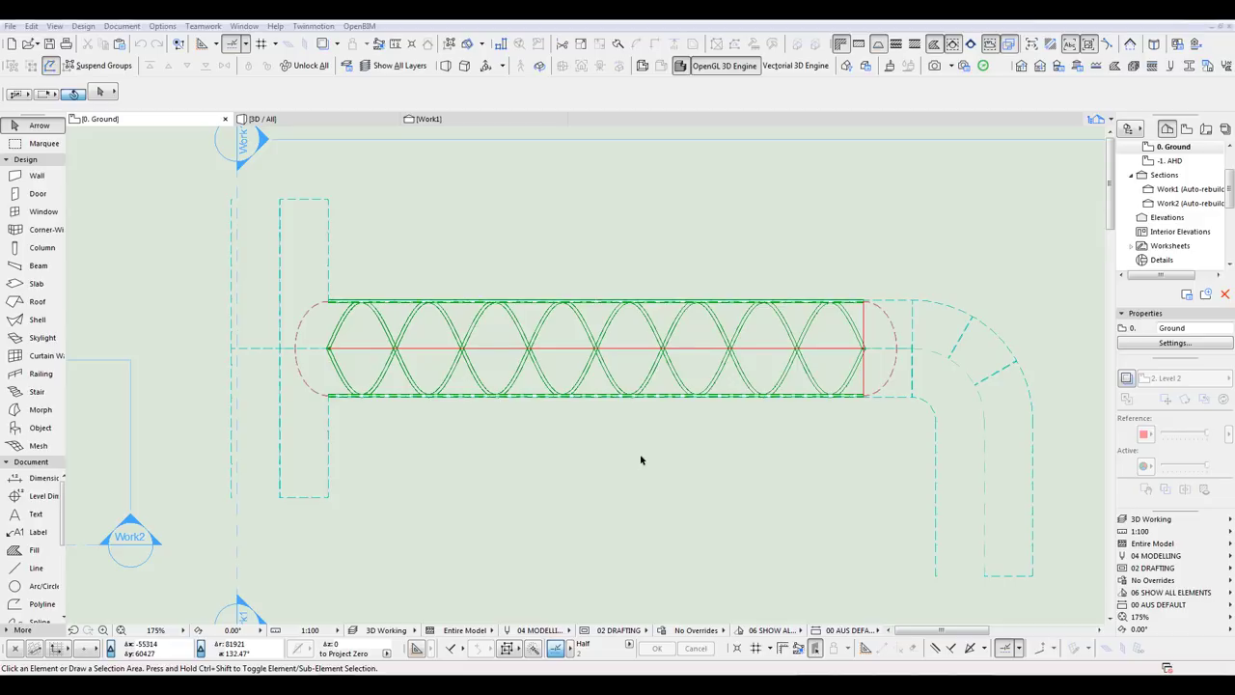
key("F3")
middle_click_drag(630, 404, 869, 308, "shift")
middle_click_drag(502, 425, 487, 445, "shift")
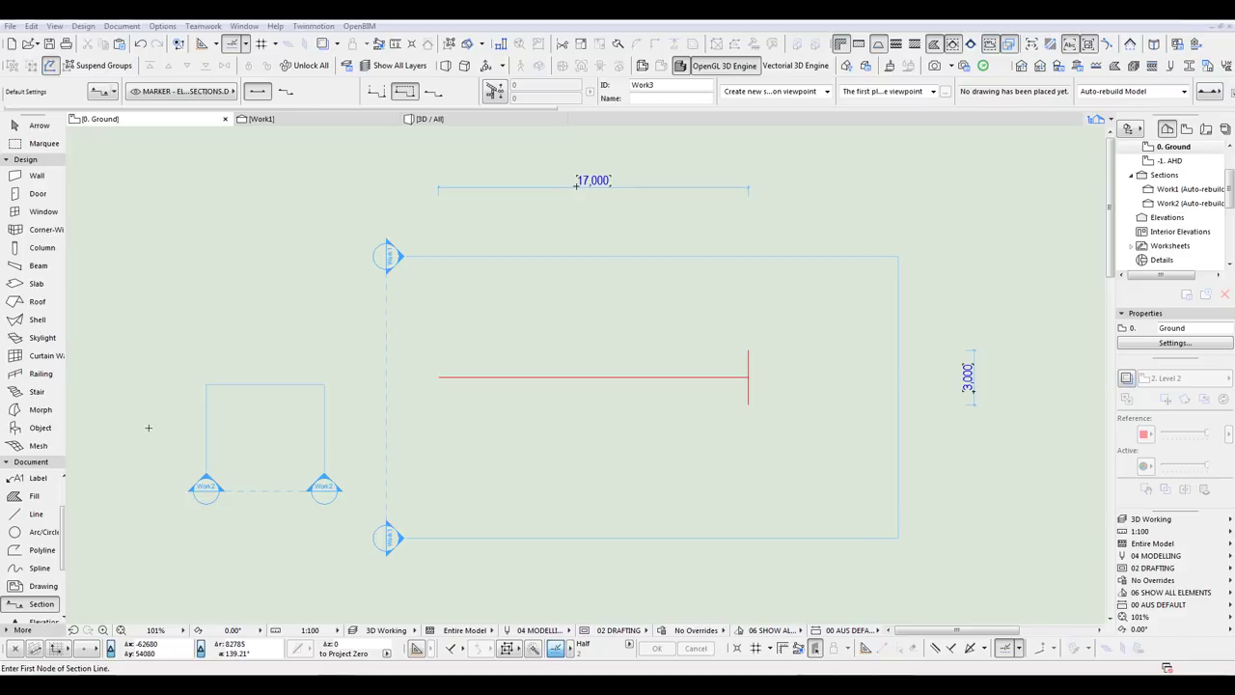
Step: Configure the Spiral 21 object defaults with a 1500 radius of axis line and a 360° sweep angle
left_click(29, 428)
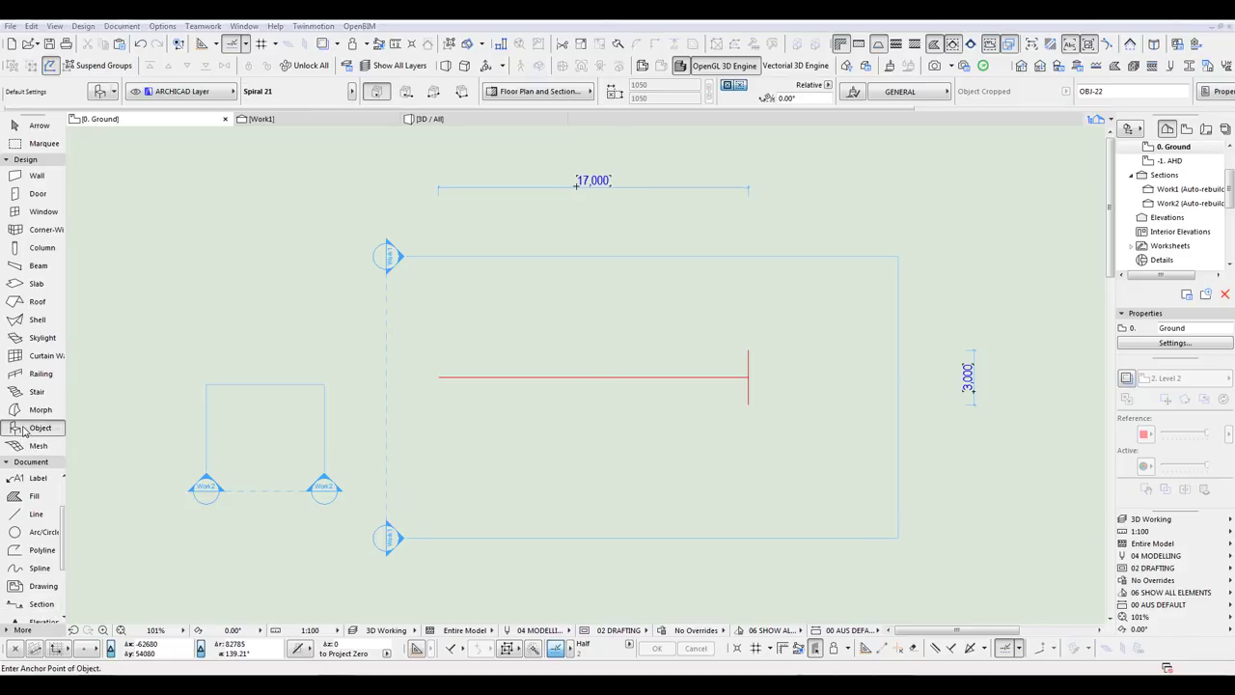
double_click(24, 431)
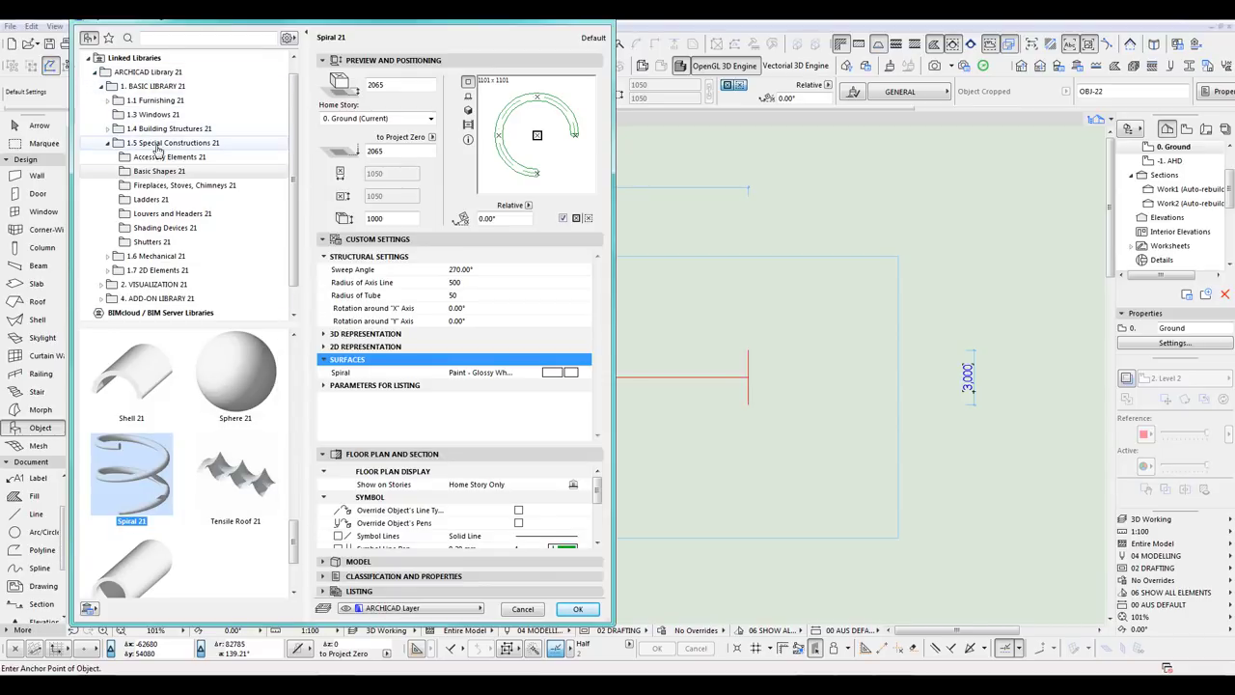
left_click(472, 287)
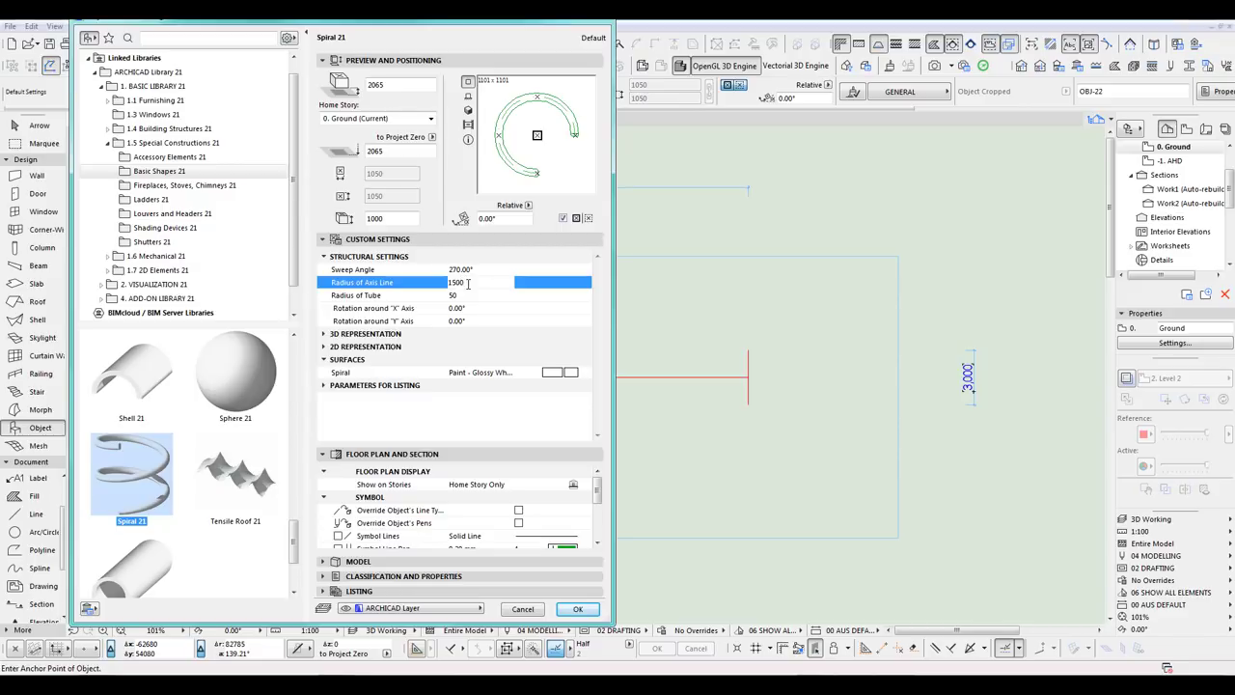
left_click(479, 270)
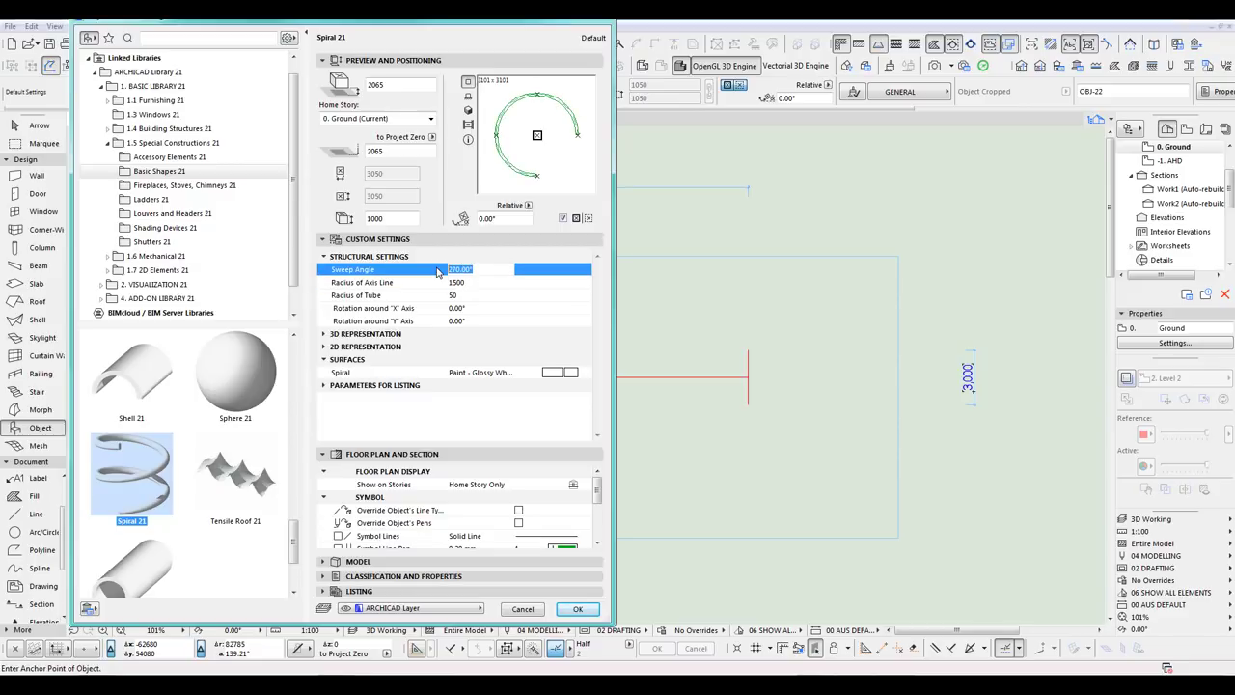
type("360")
left_click(473, 281)
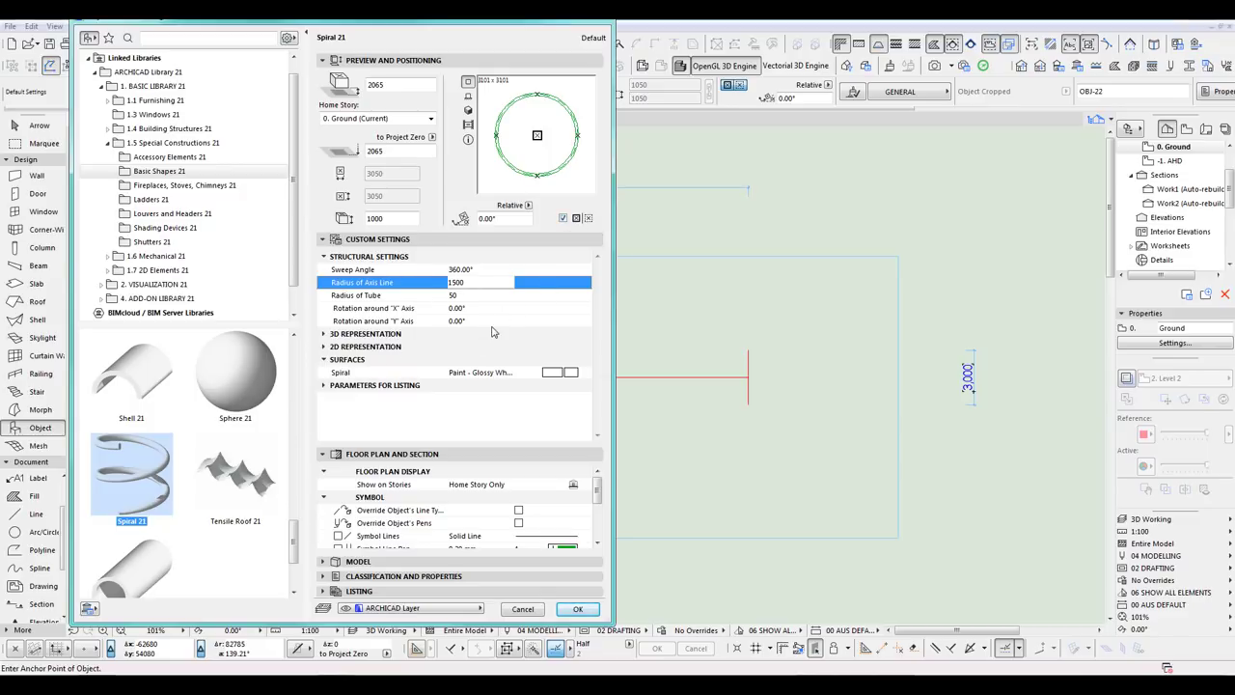
Step: Assign the ART_Steel Frame surface and the 3DBridge layer to the spiral object defaults
left_click(576, 374)
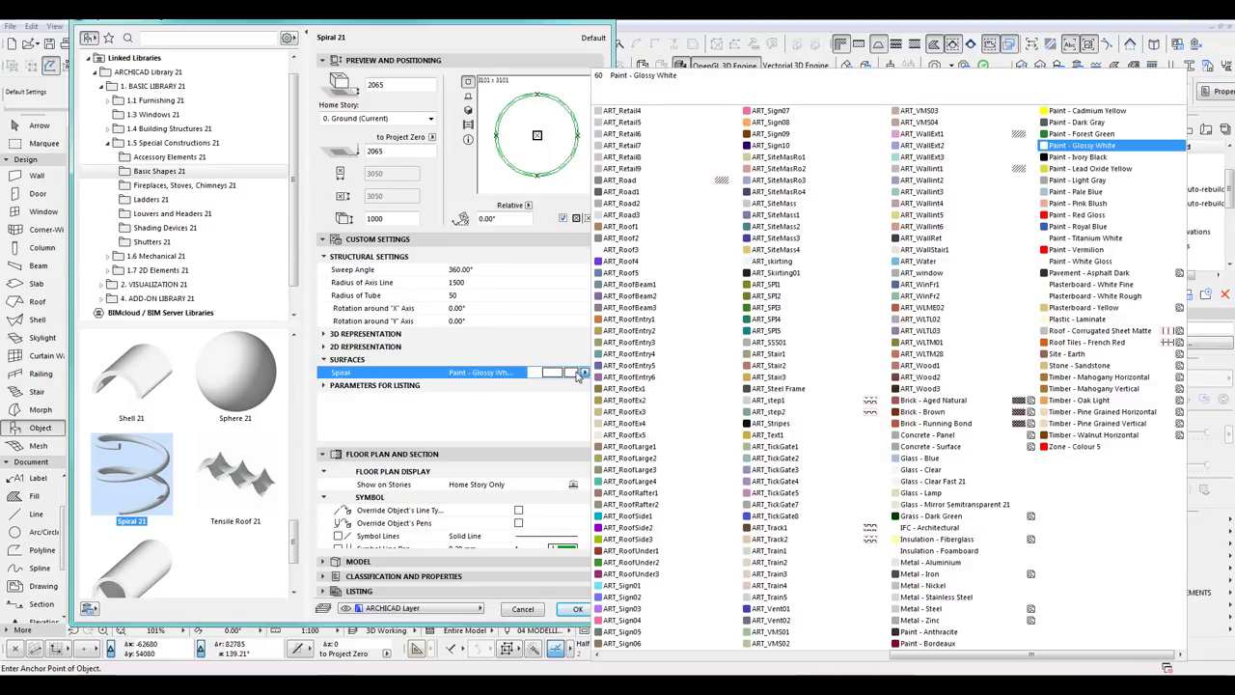
left_click(781, 391)
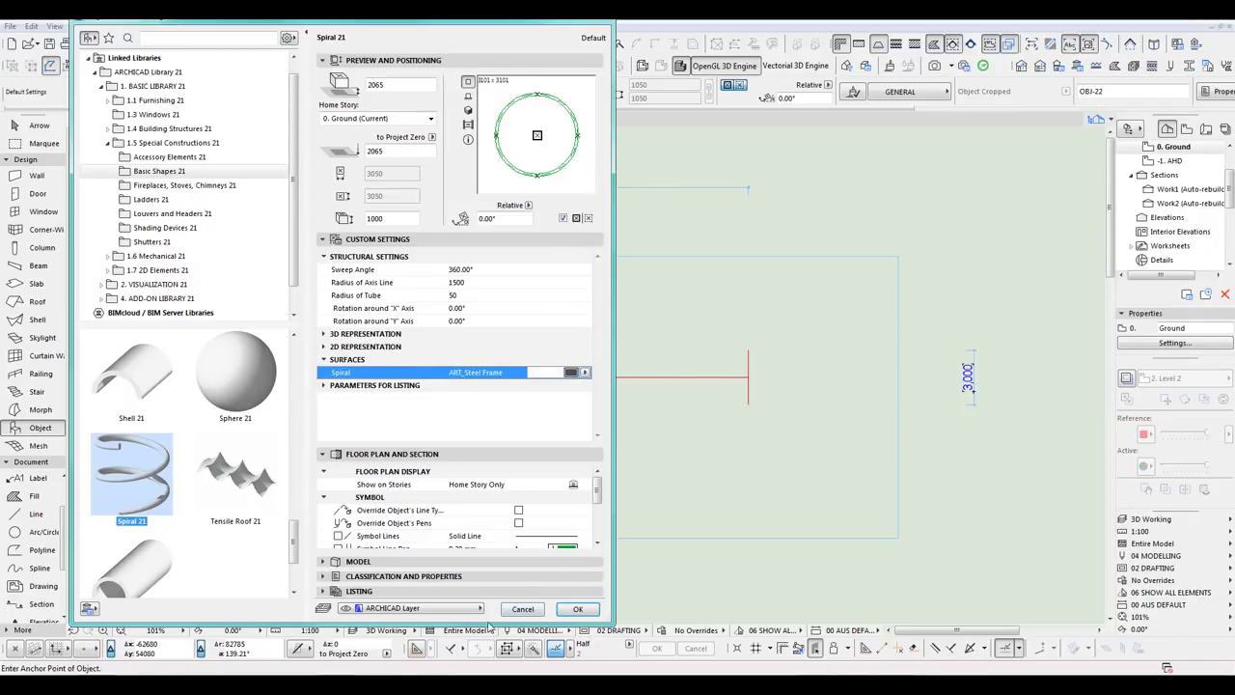
left_click(468, 609)
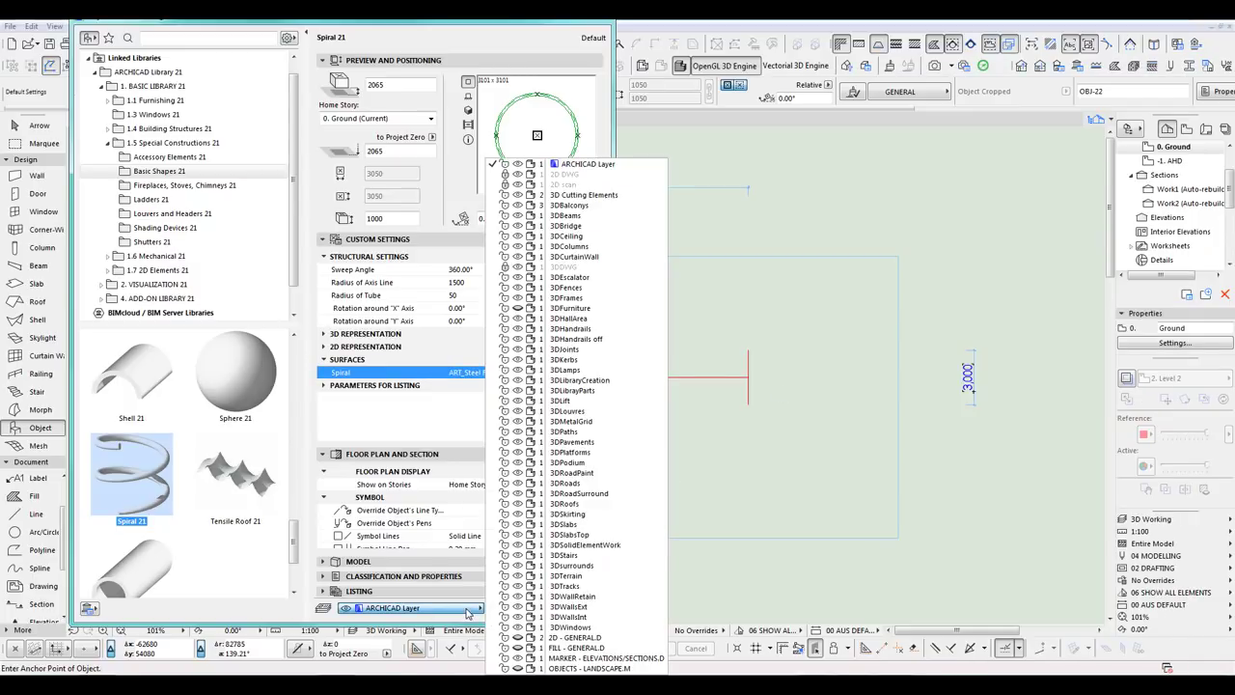
left_click(603, 226)
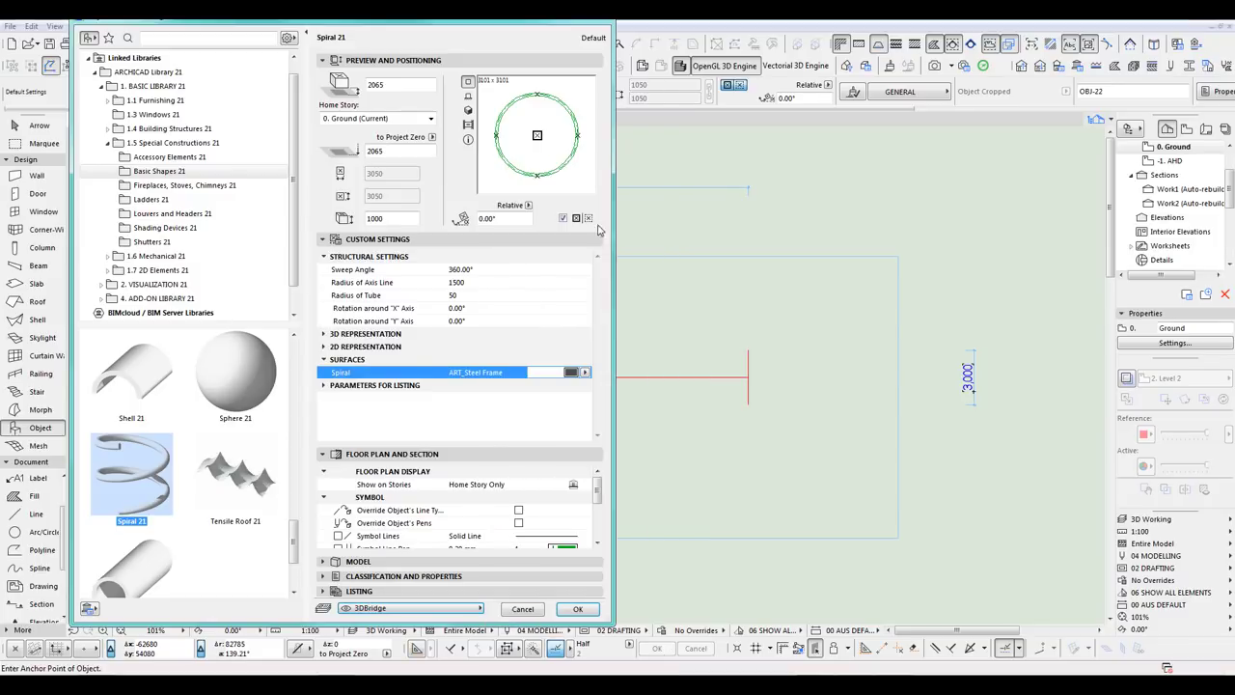
left_click(577, 610)
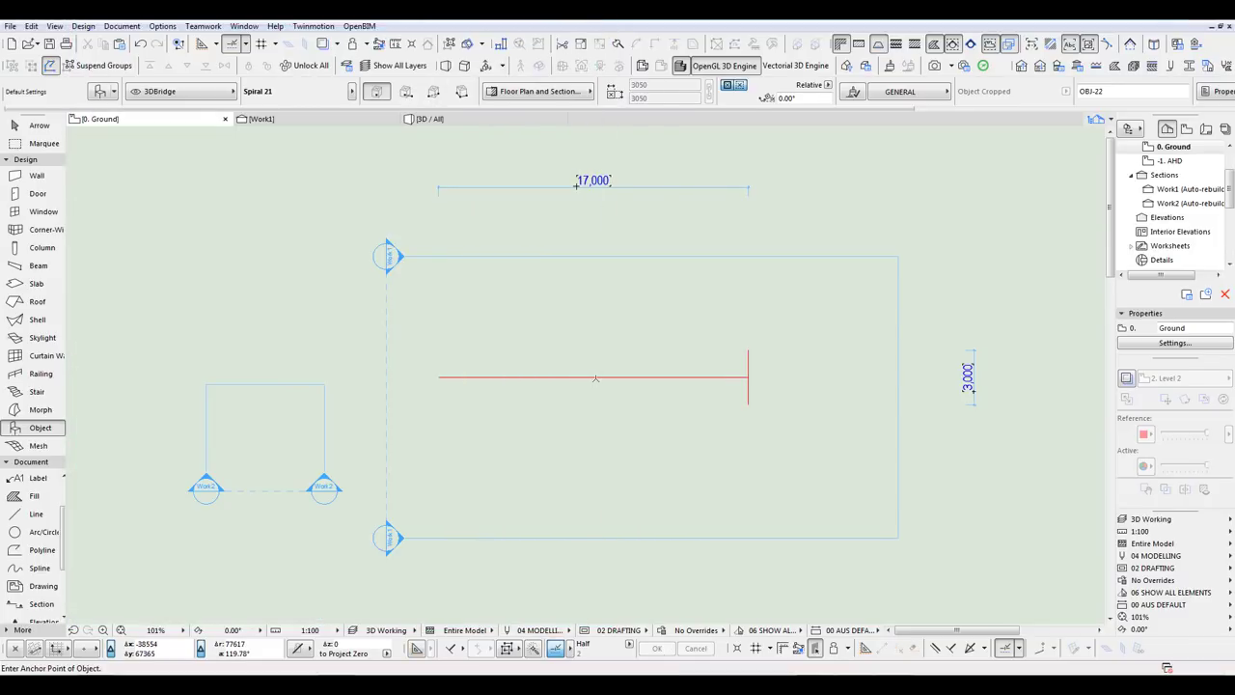
Step: Place the spiral at the middle of the horizontal red line on the plan and inspect its tube in 3D
left_click(595, 377)
key("Escape")
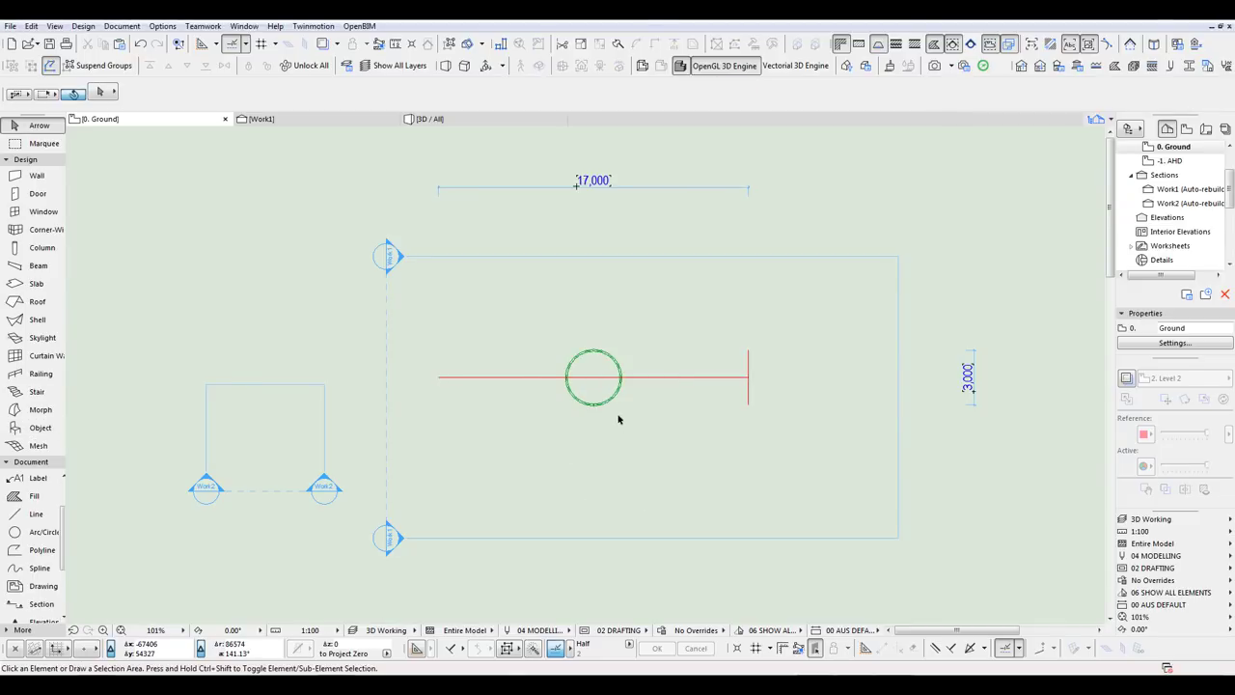
scroll(634, 426, "up", 2)
key("F3")
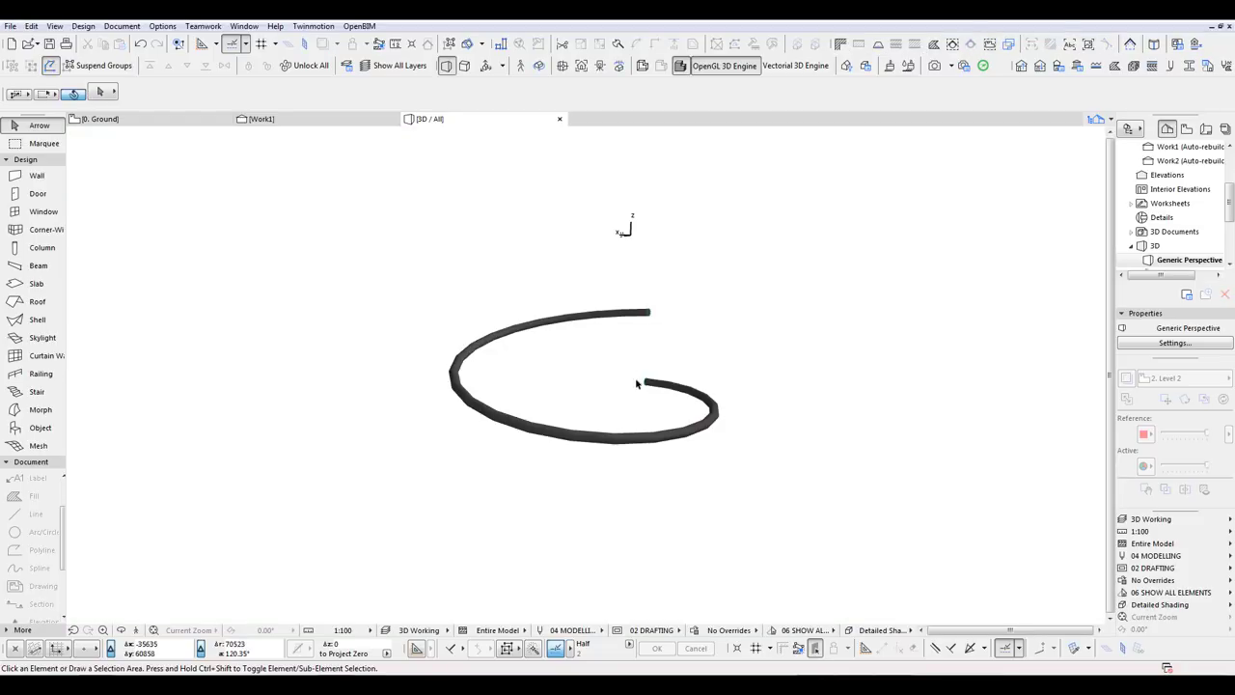
key("o")
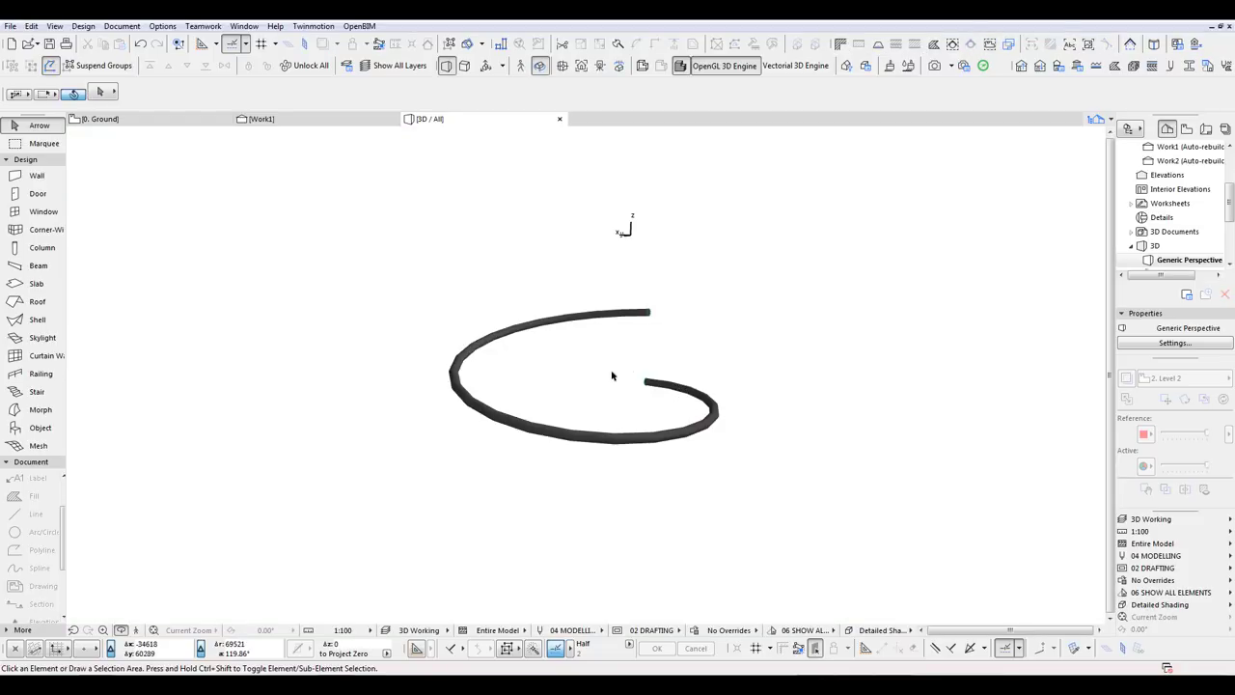
left_click_drag(629, 398, 617, 476)
scroll(634, 502, "up", 5)
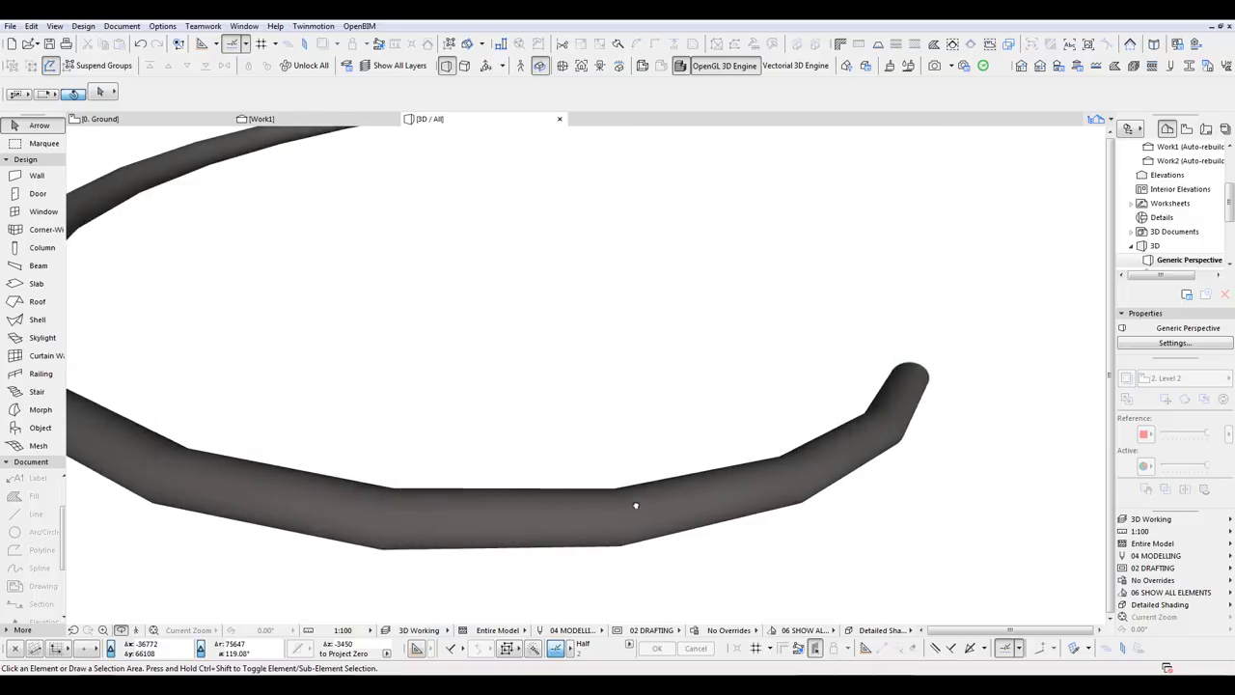
scroll(722, 475, "down", 5)
scroll(678, 479, "up", 3)
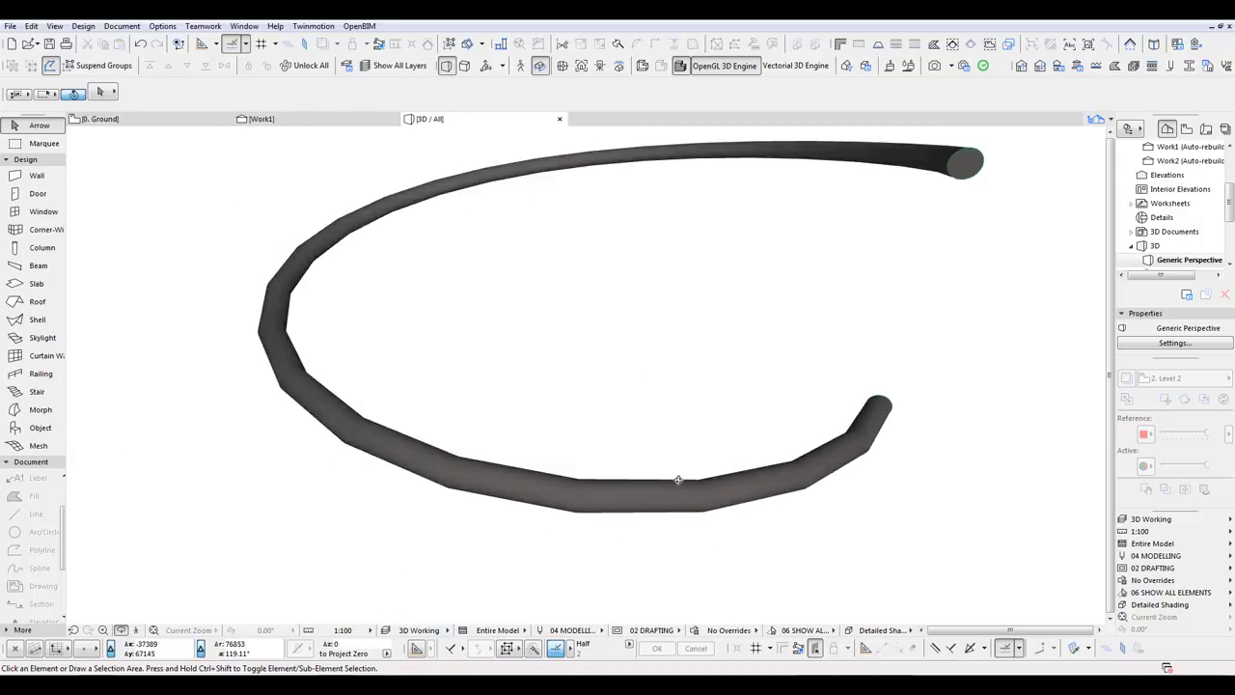
scroll(780, 451, "down", 1)
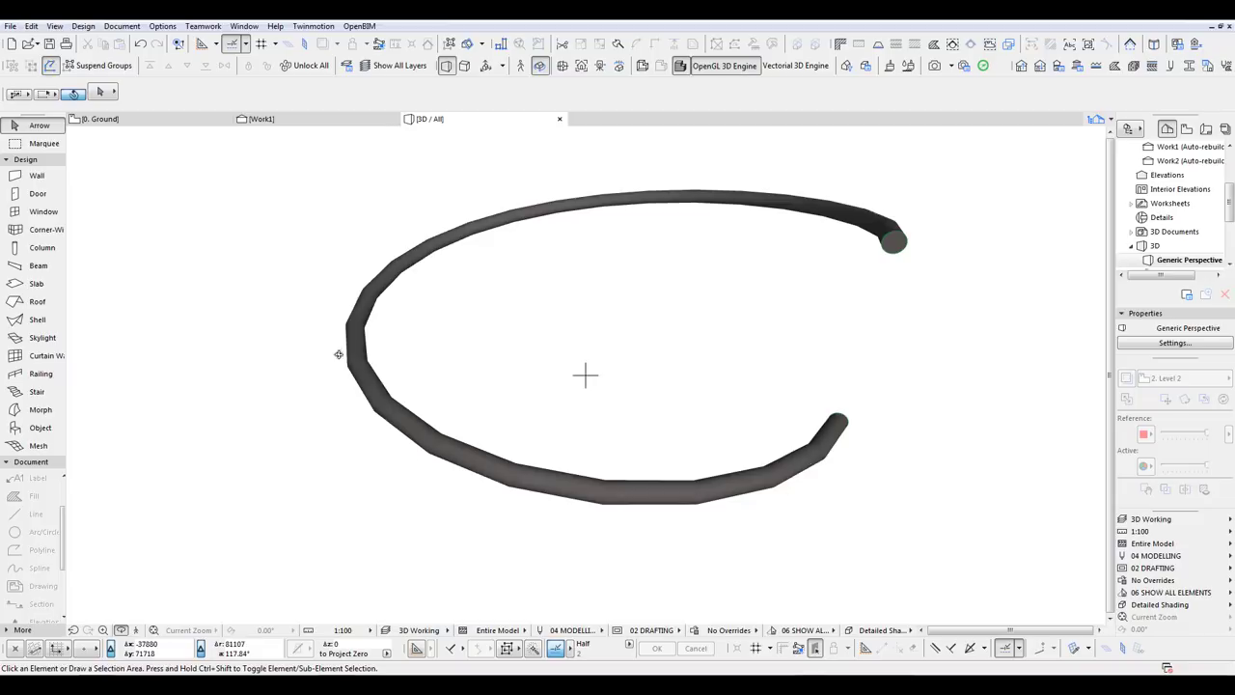
Step: Smooth the placed spiral by setting its 3D representation resolution to 72
left_click(39, 125)
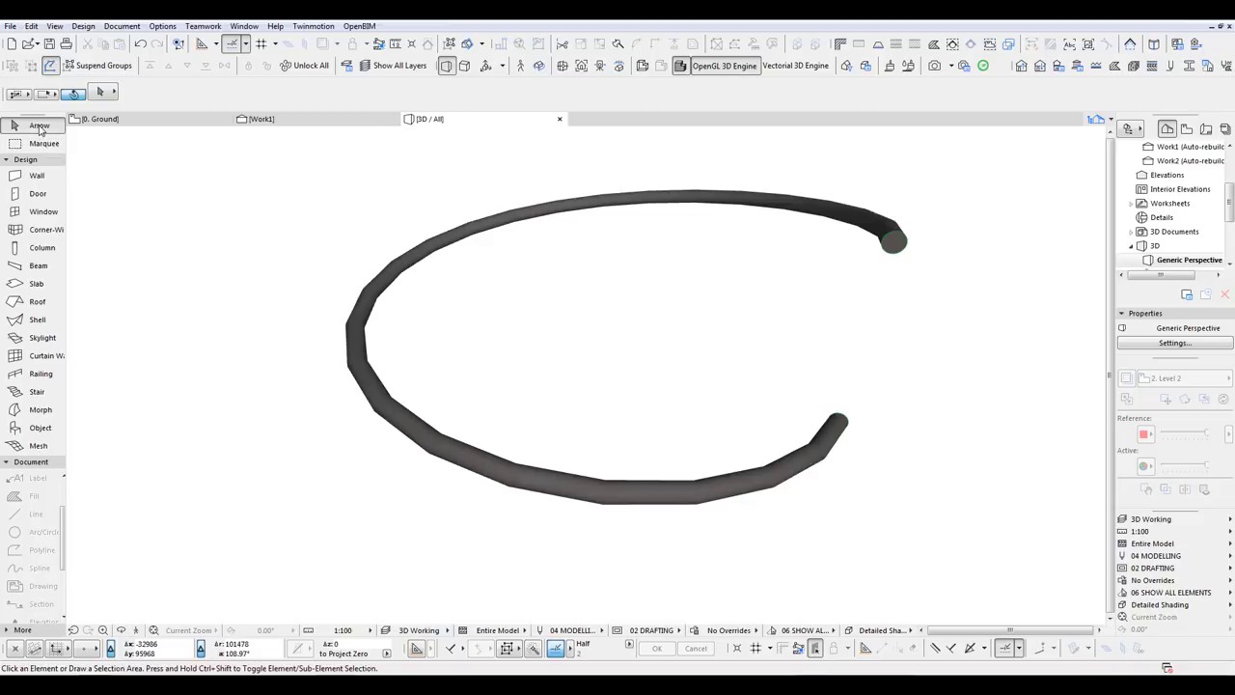
left_click(808, 203)
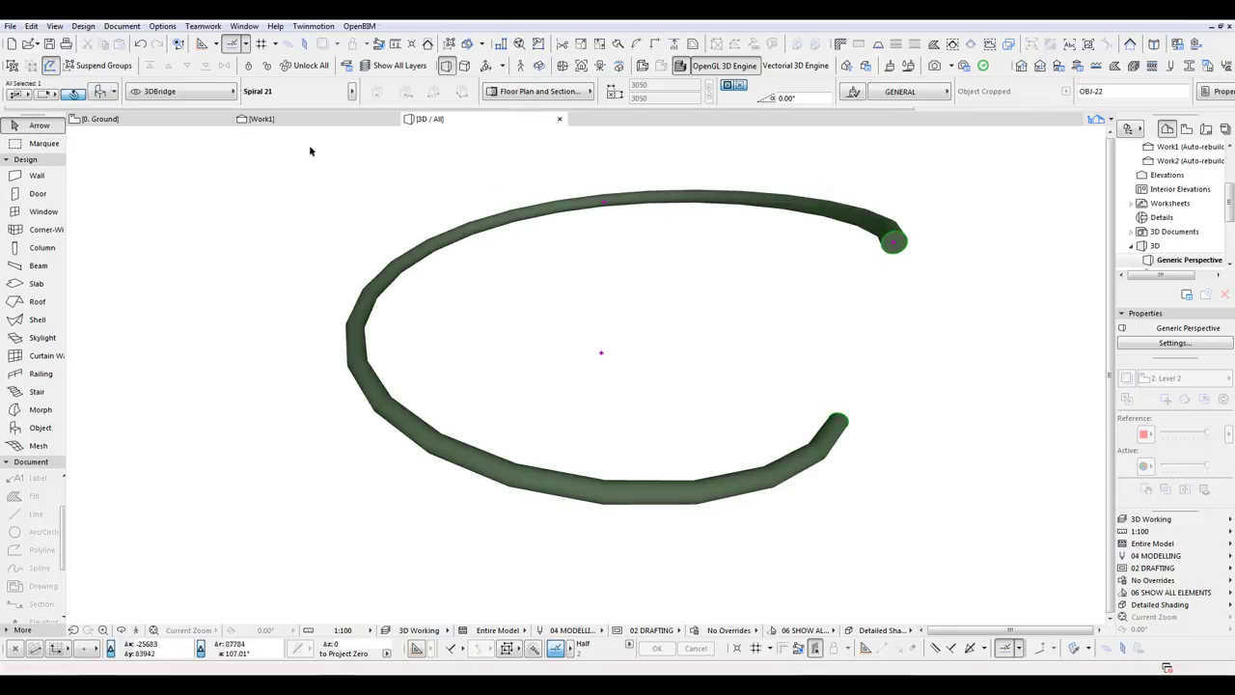
left_click(103, 93)
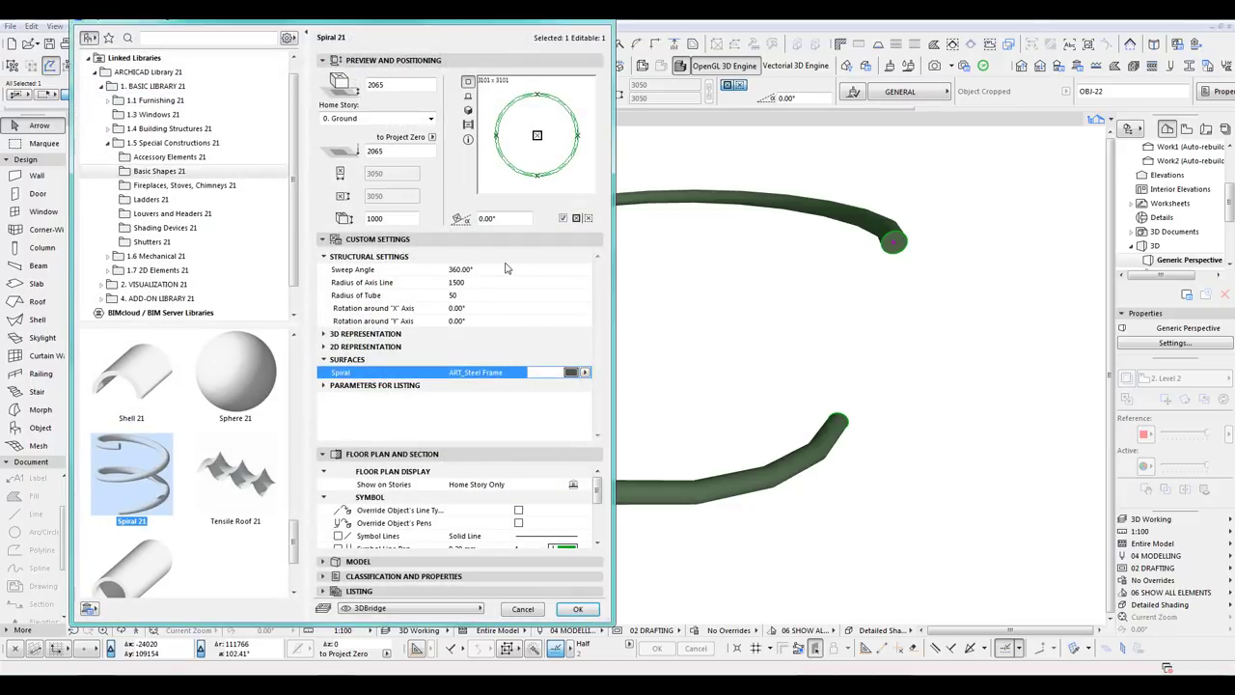
left_click(325, 335)
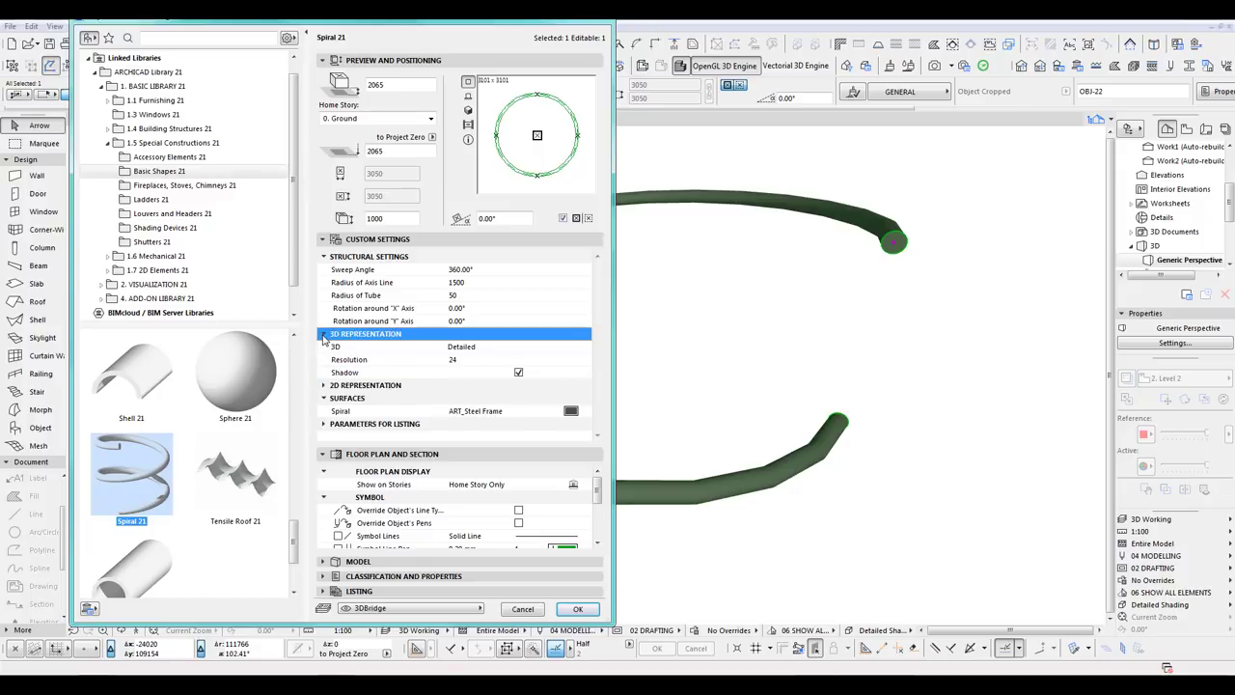
left_click(457, 360)
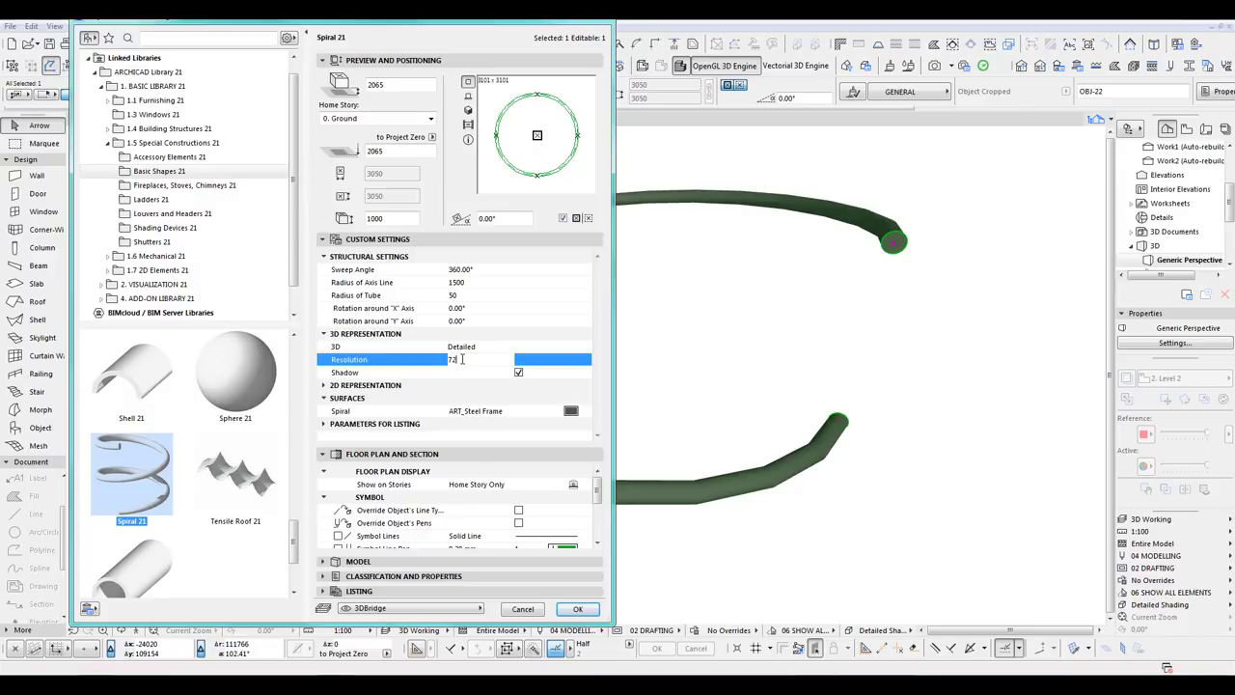
left_click(583, 611)
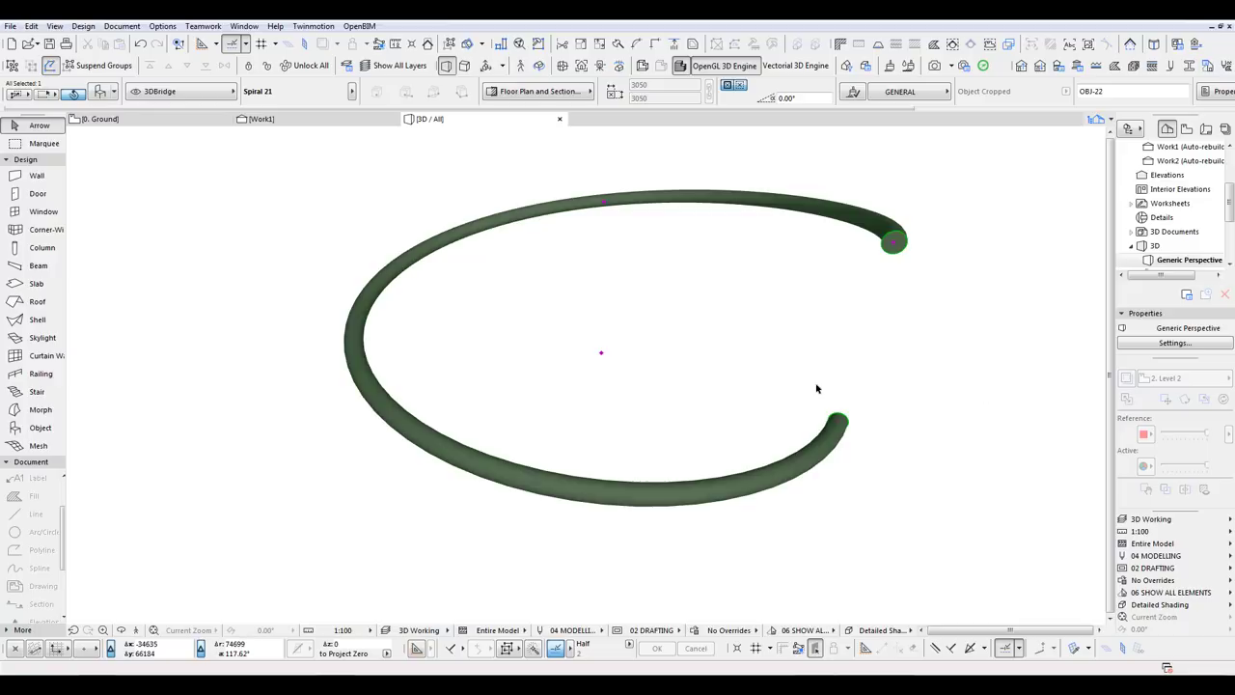
left_click(754, 363)
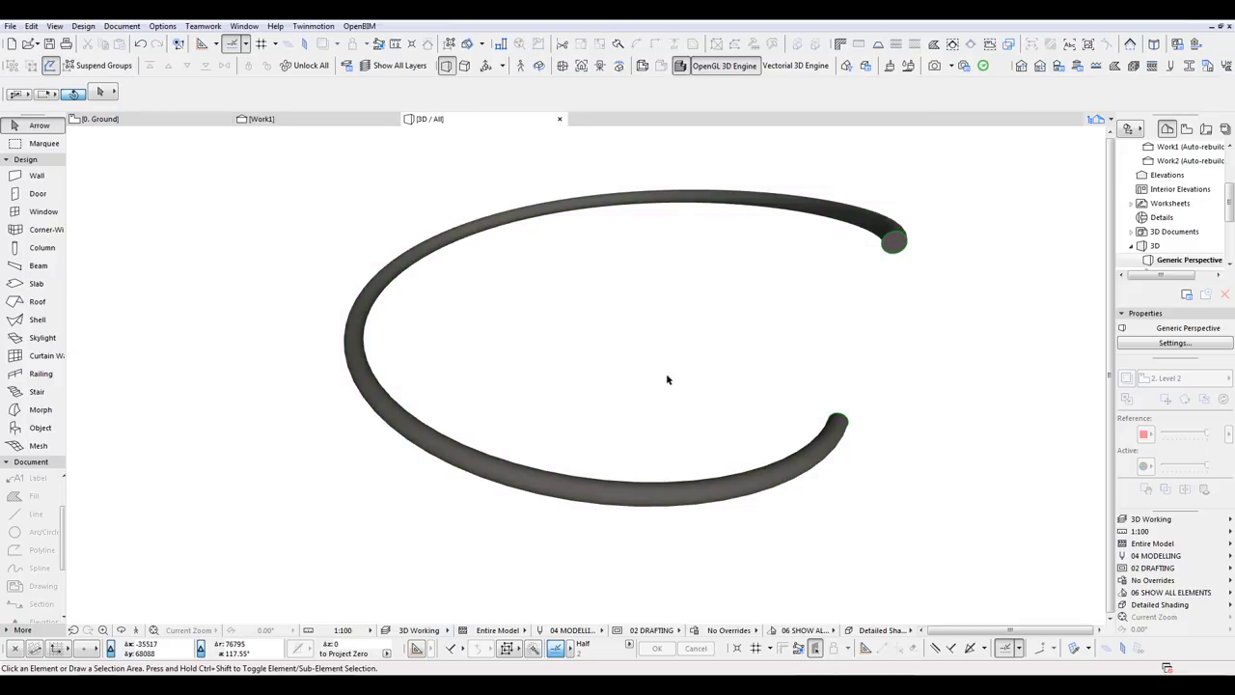
Step: On the Ground floor plan, set the spiral's rotation around its X axis to 90°
key("F2")
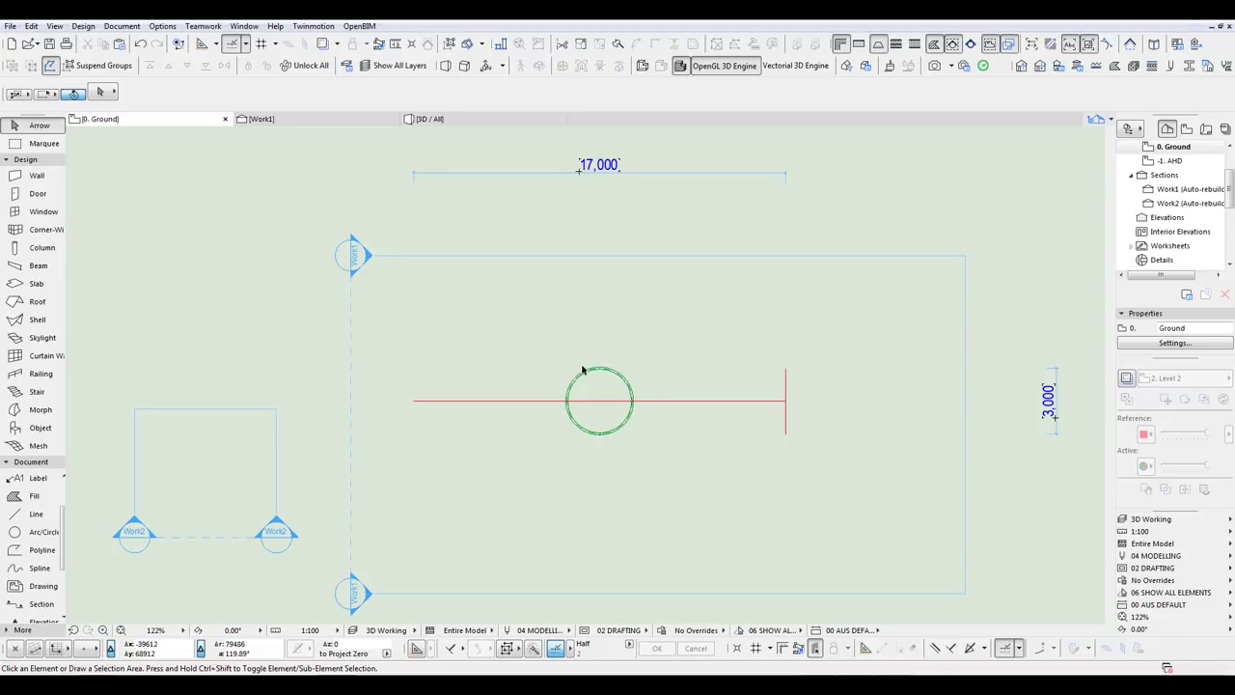
left_click(592, 368)
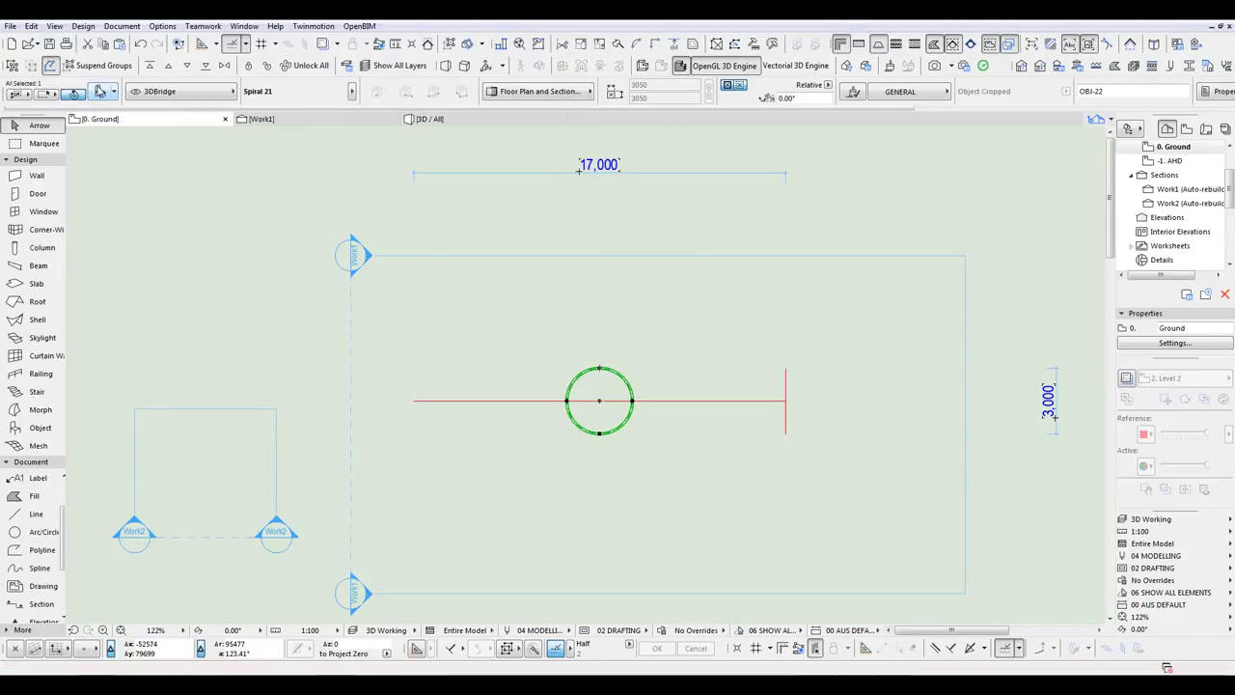
left_click(99, 90)
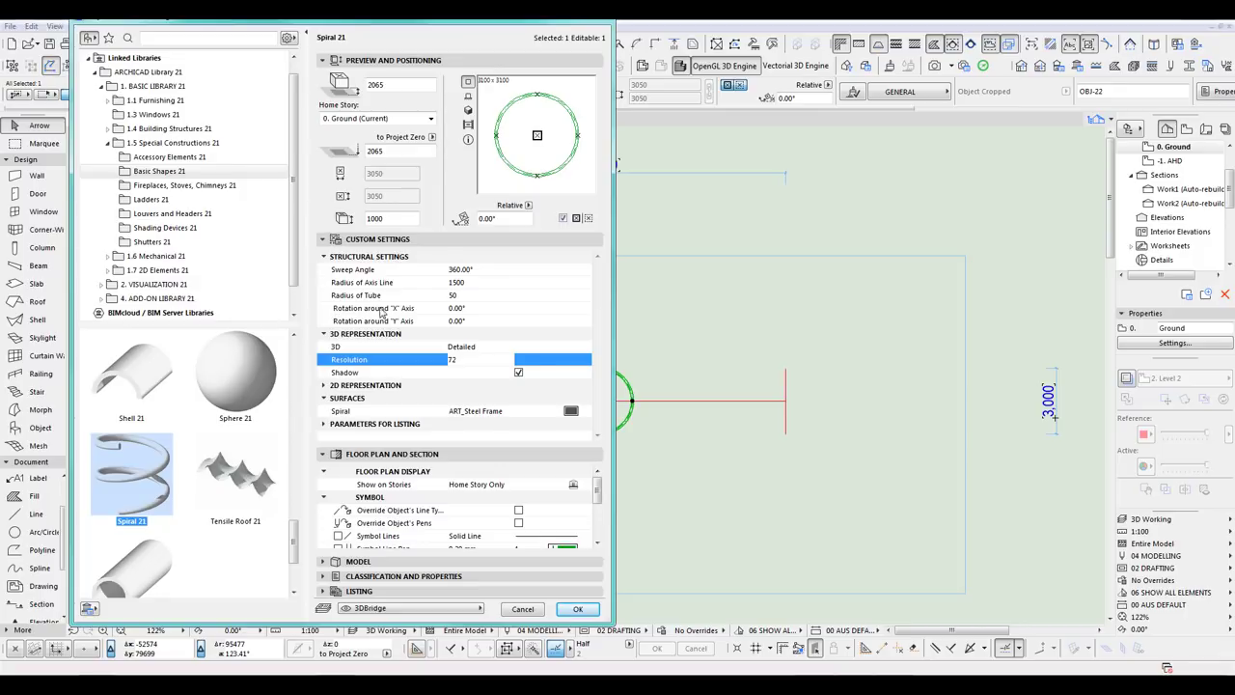
left_click(469, 309)
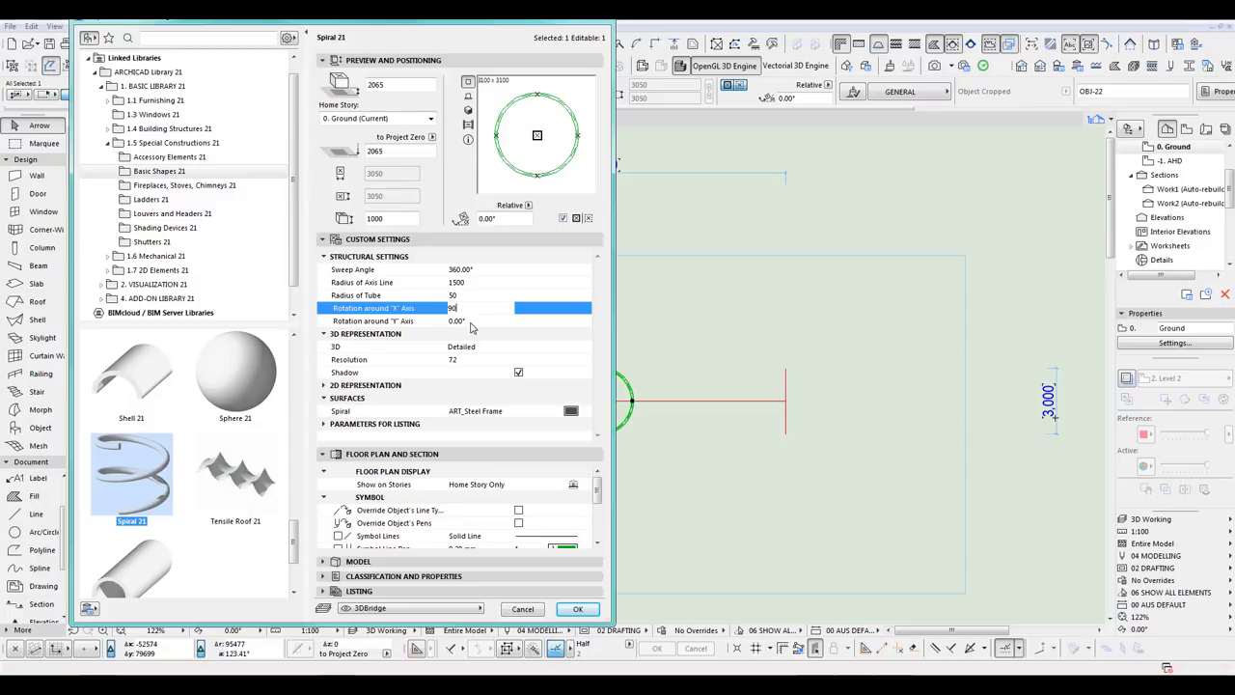
key("Return")
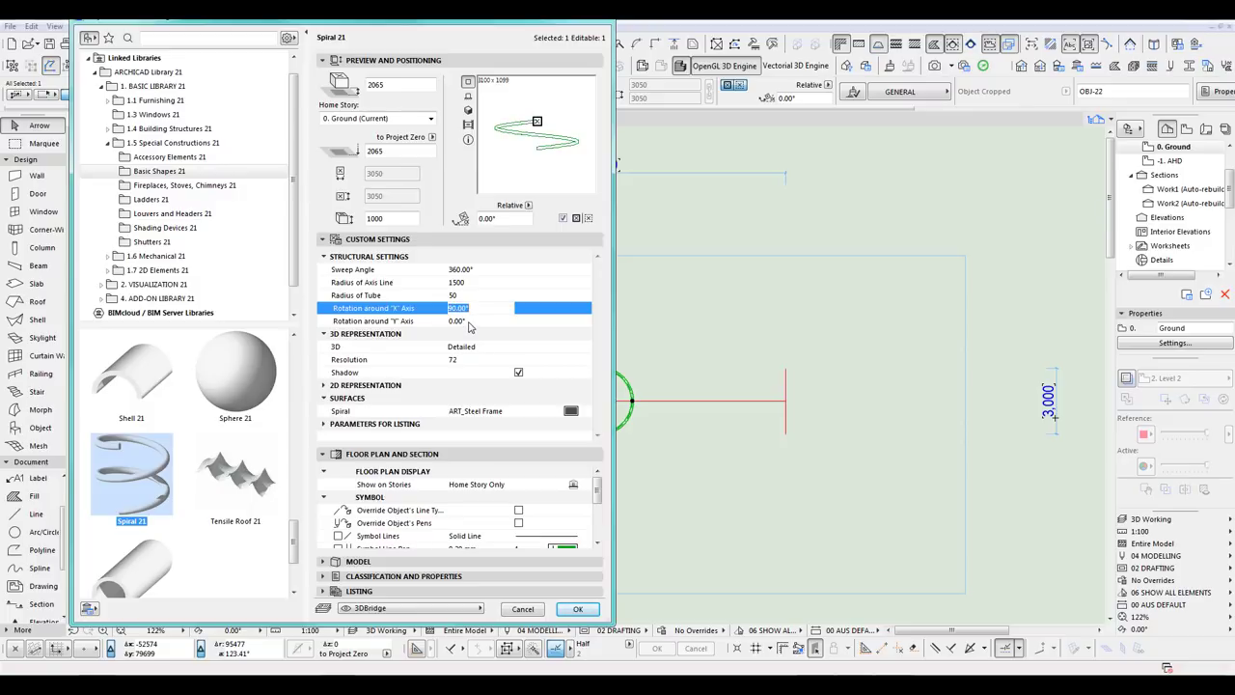
left_click(468, 323)
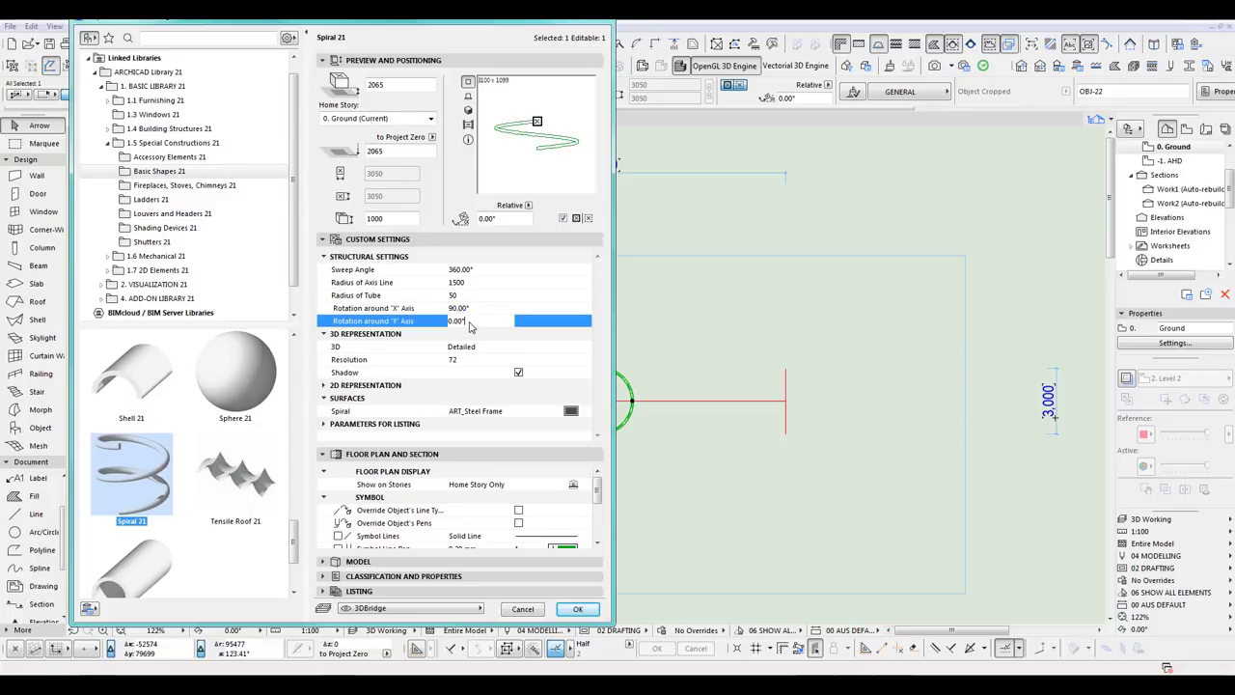
left_click(569, 608)
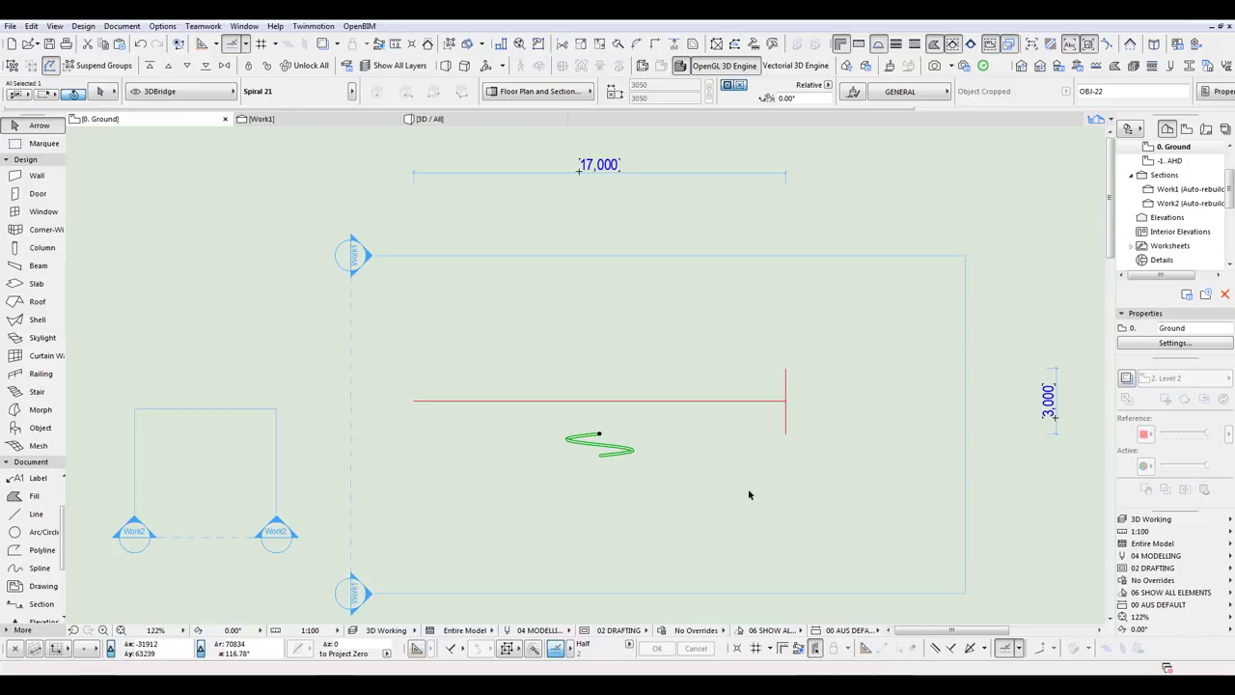
Step: Move the spiral's start node onto the horizontal red line and rotate the spiral 90° so it runs along that line
left_click(599, 434)
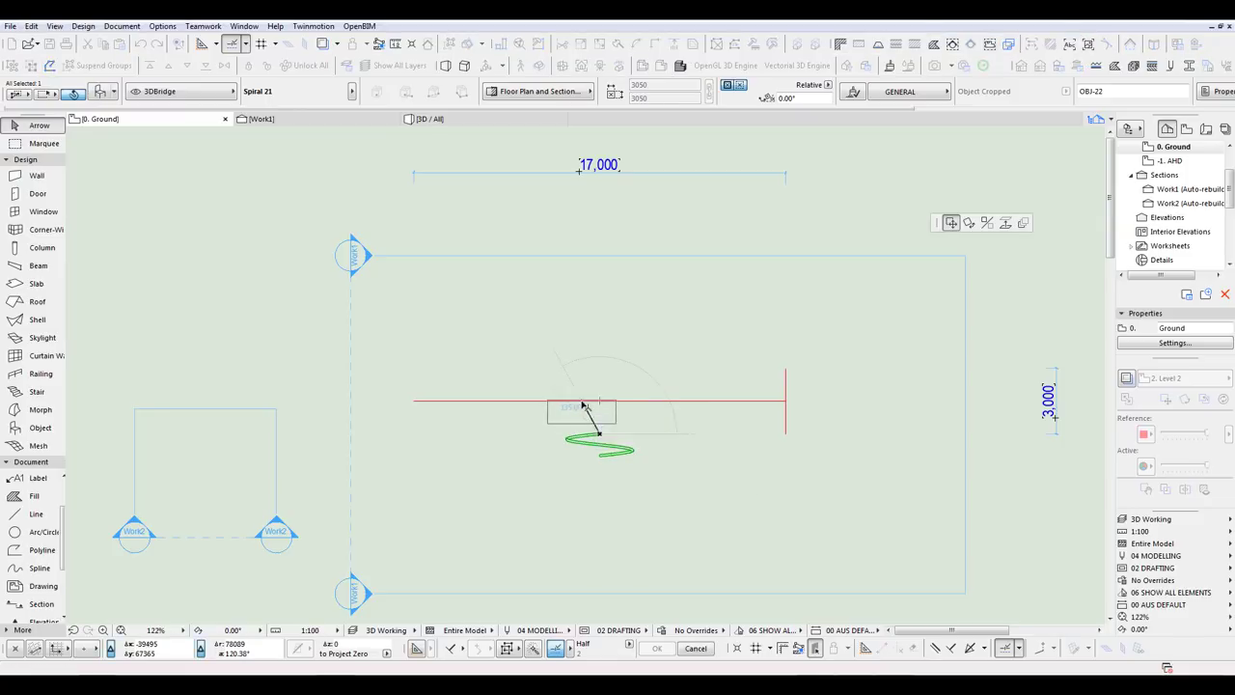
left_click(581, 400)
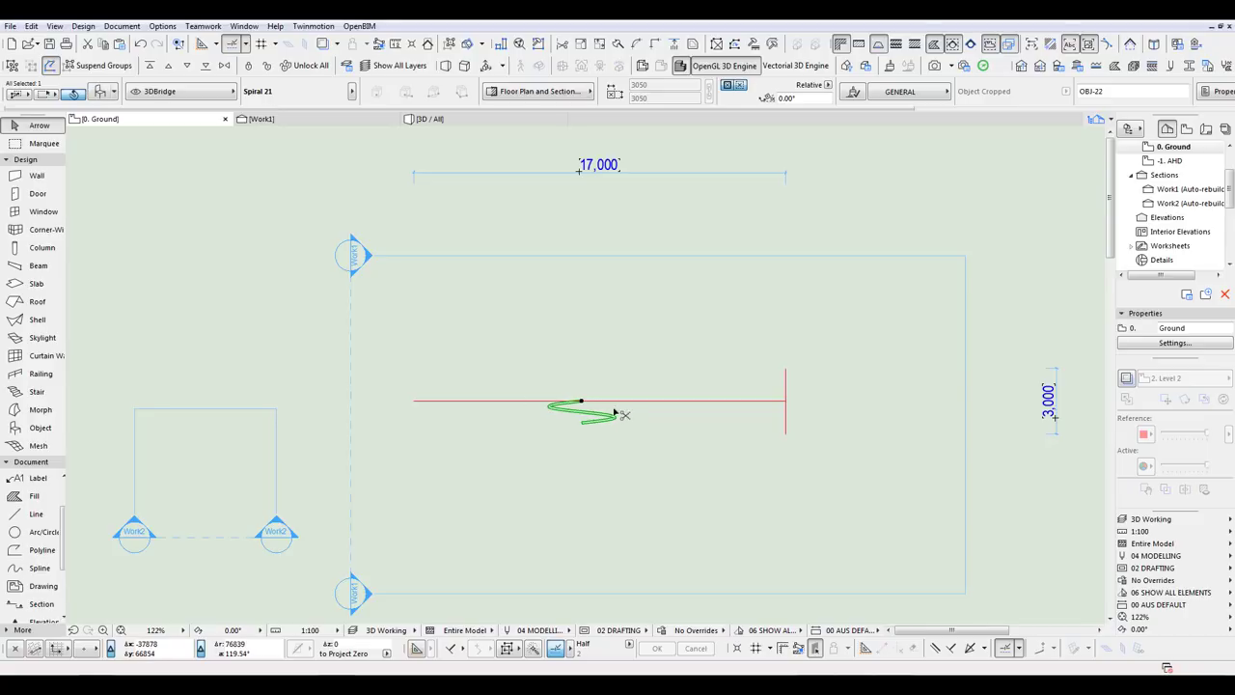
key("ctrl+e")
left_click(581, 401)
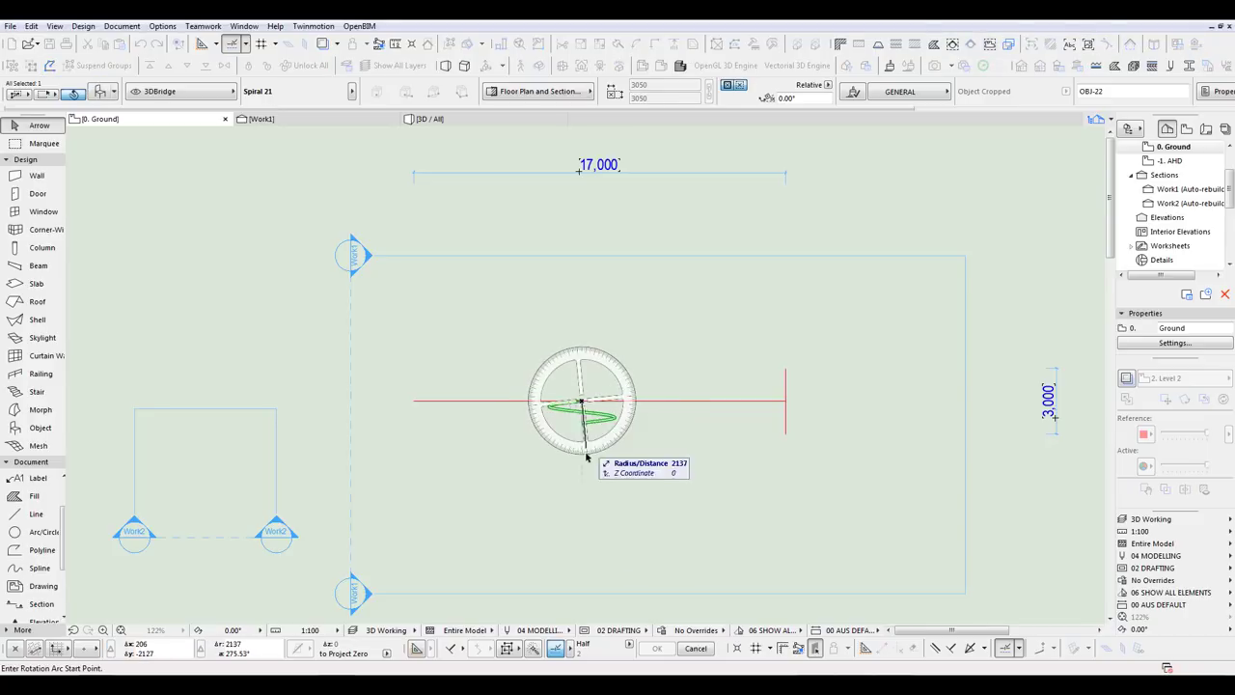
left_click(585, 473)
left_click(724, 406)
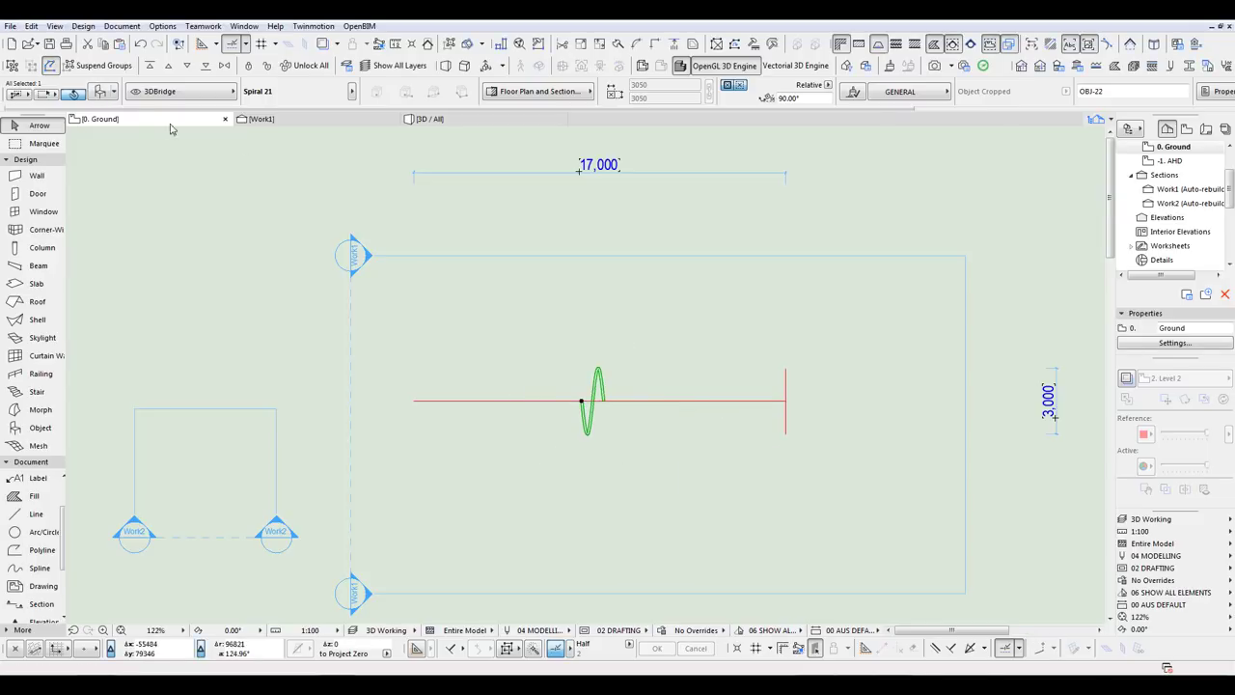
Step: Check the spiral's X and Y axis rotation settings, and move the spiral so it starts at the left end of the red line
left_click(100, 91)
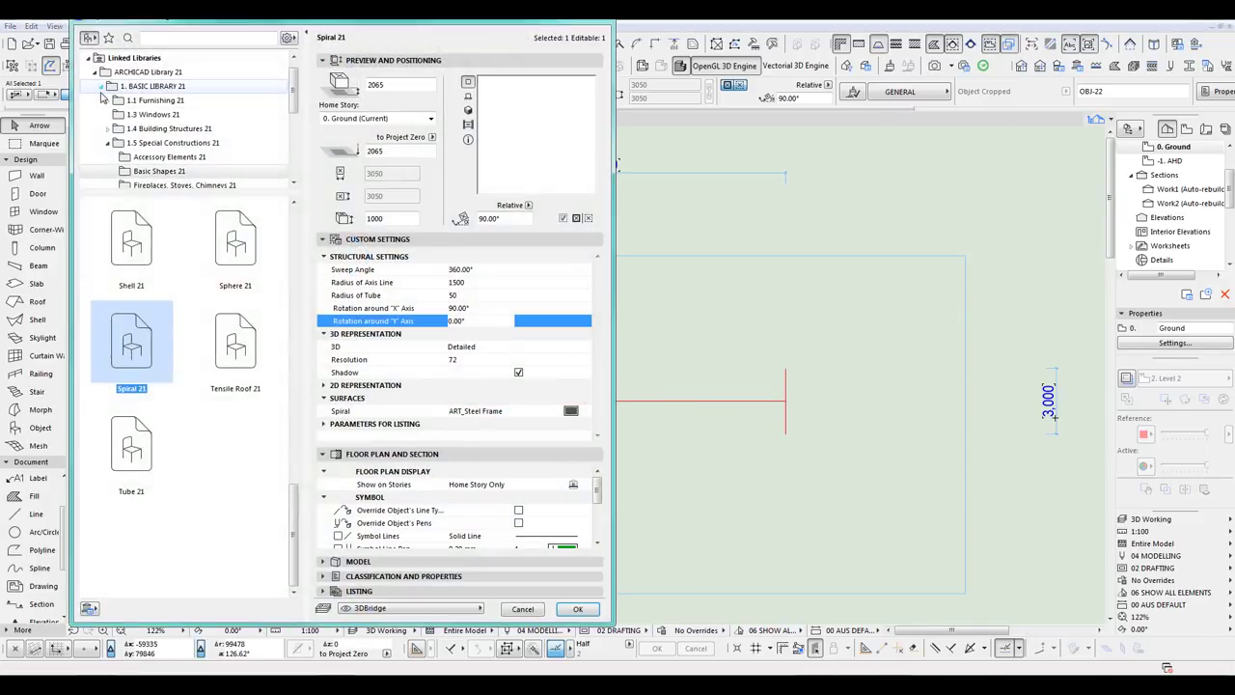
left_click(476, 309)
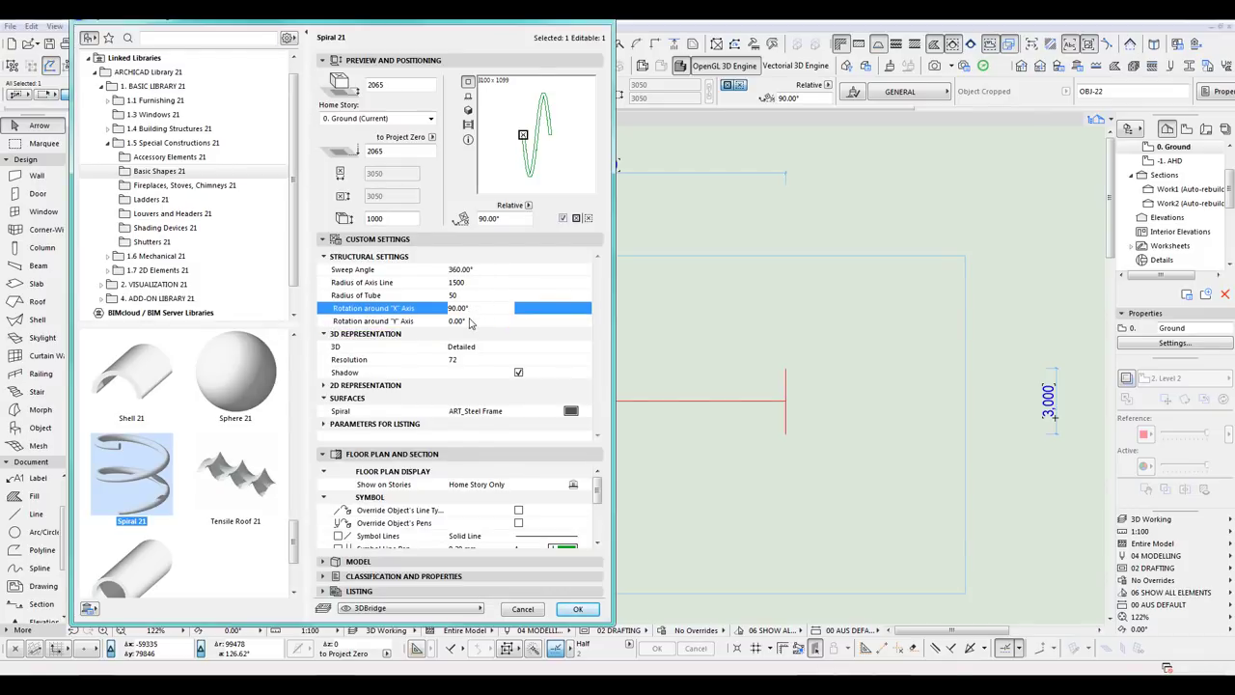
left_click(472, 323)
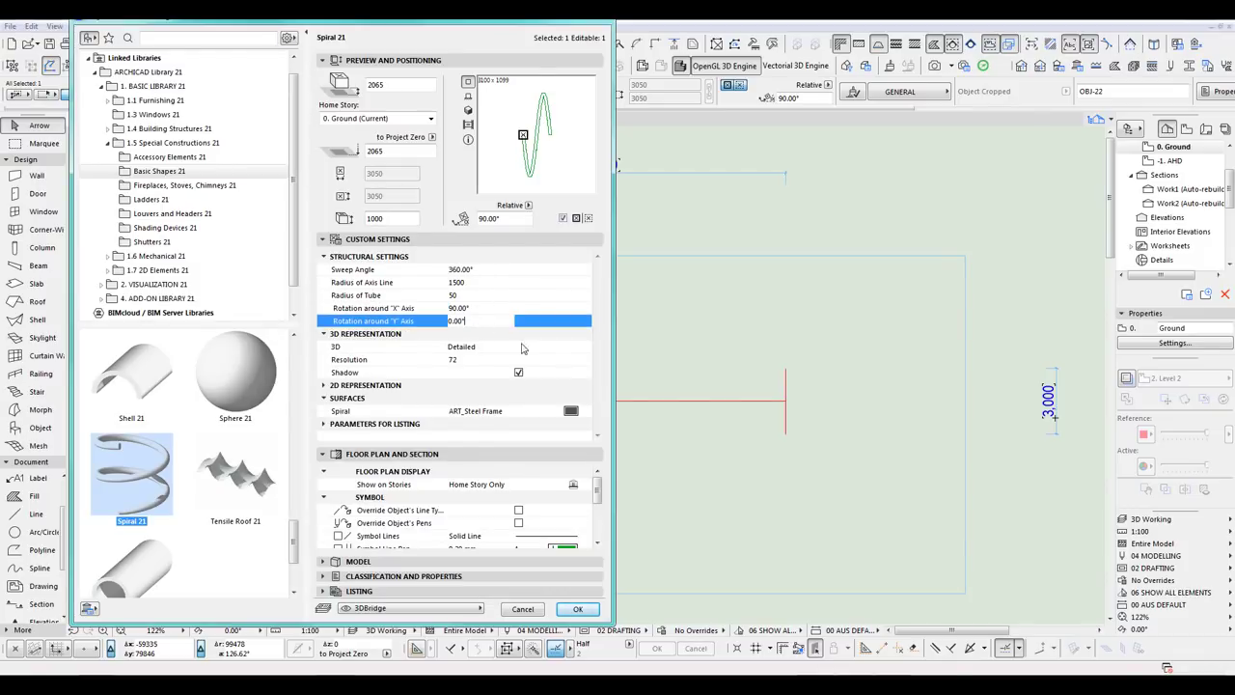
left_click(577, 608)
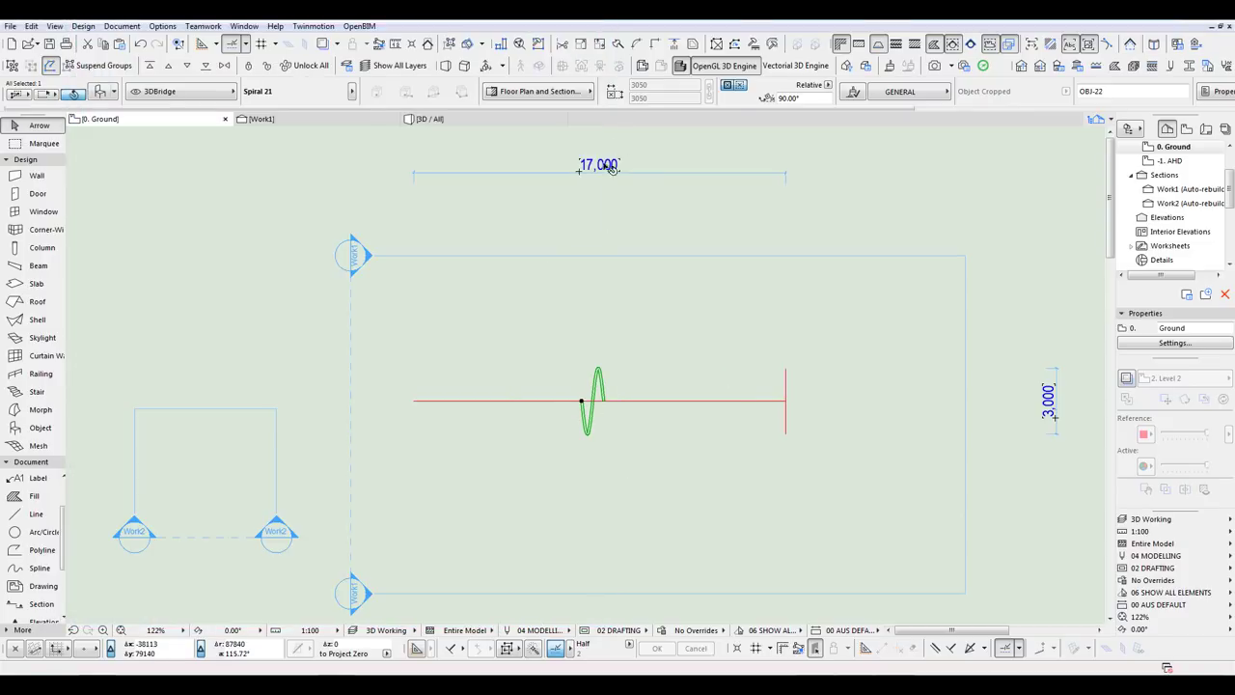
key("ctrl+d")
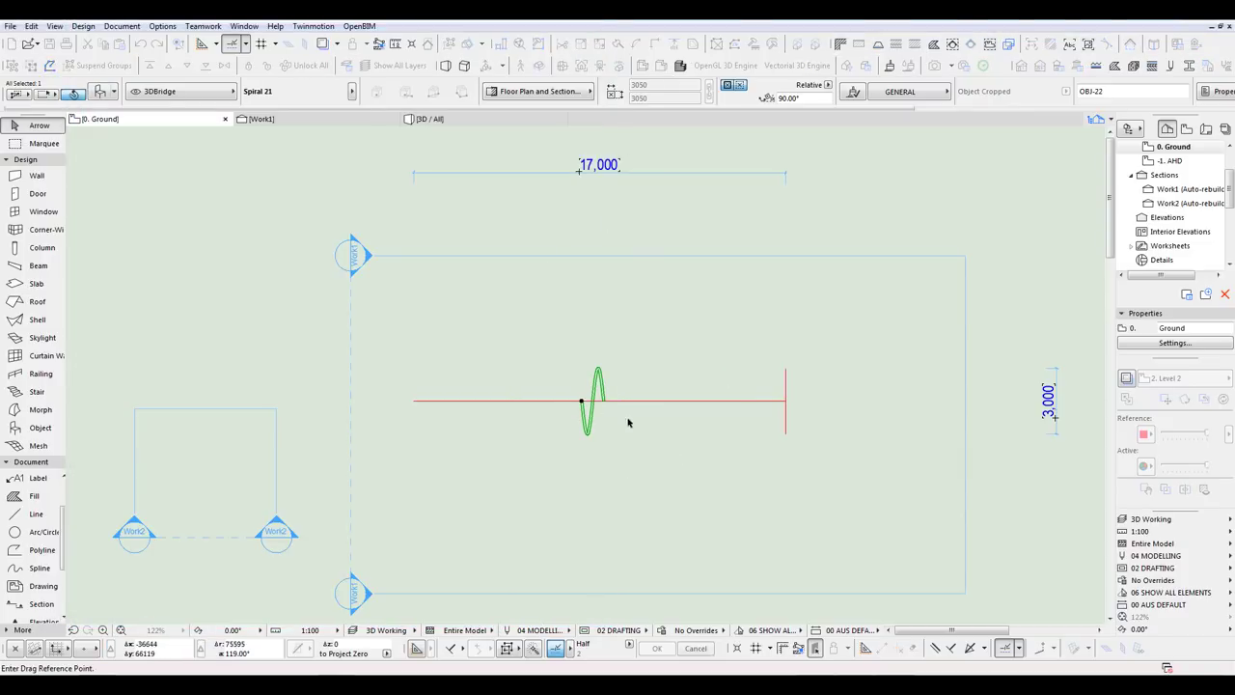
left_click(582, 403)
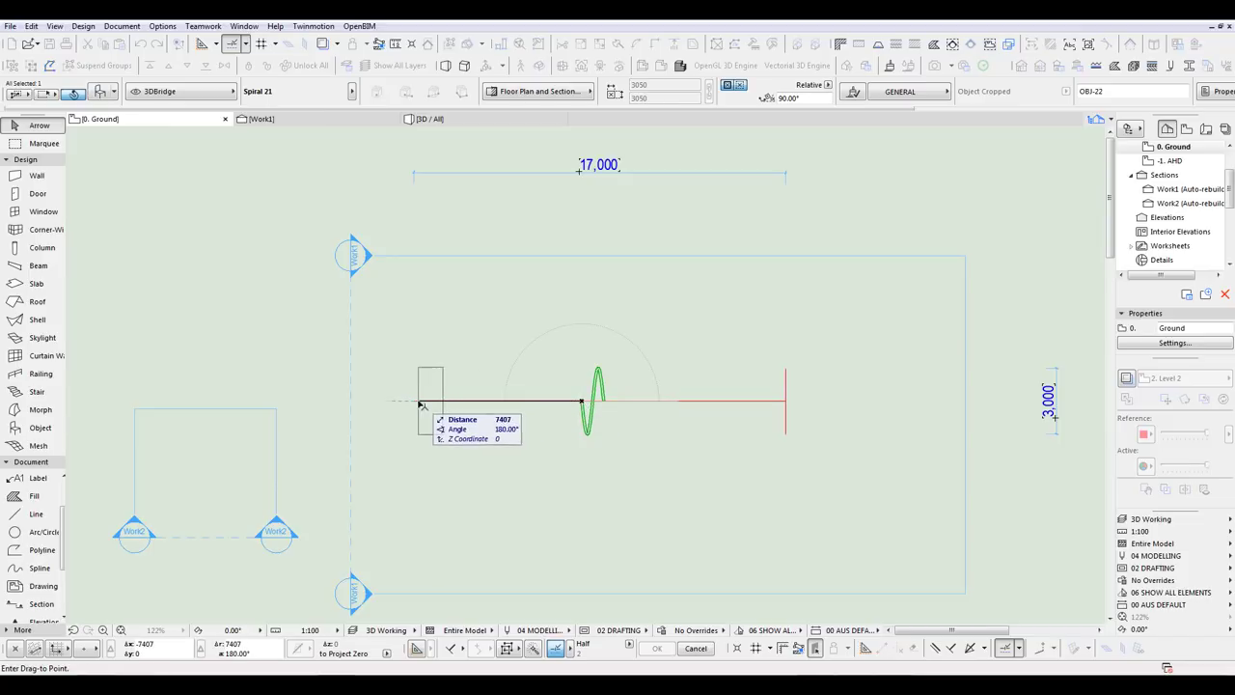
left_click(413, 401)
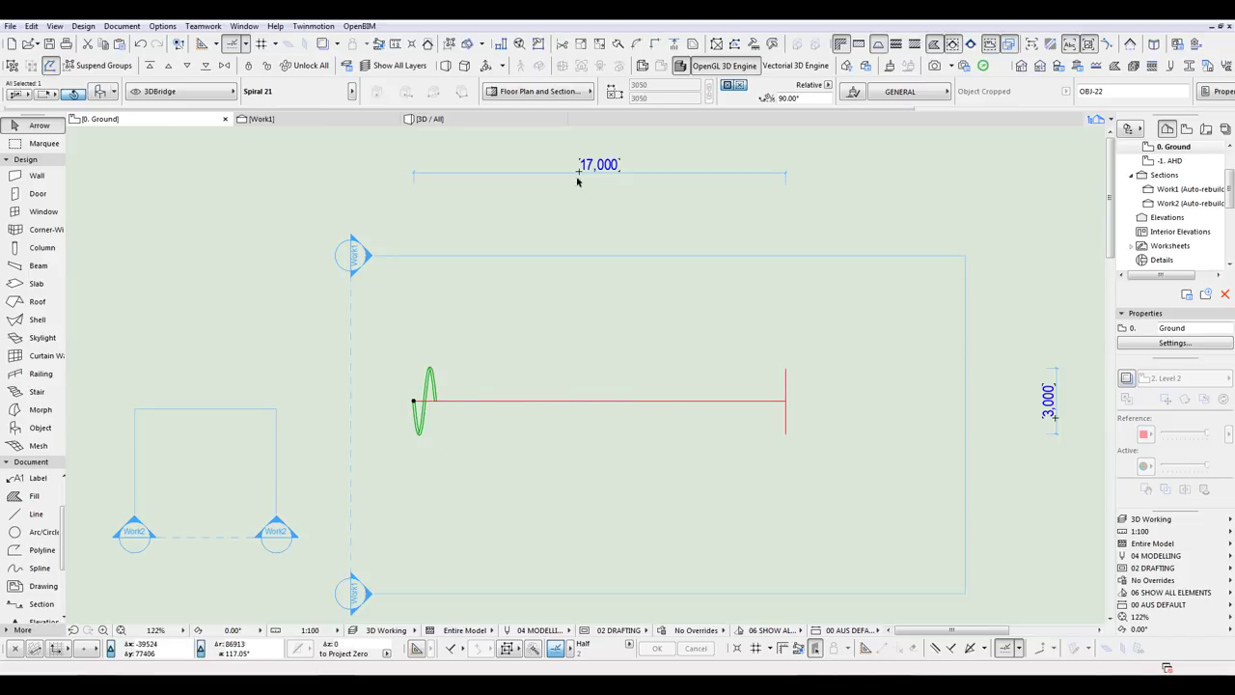
Step: Set the spiral's height to 17,000 mm so it spans the red line, and inspect the stretched tube in 3D
left_click(100, 93)
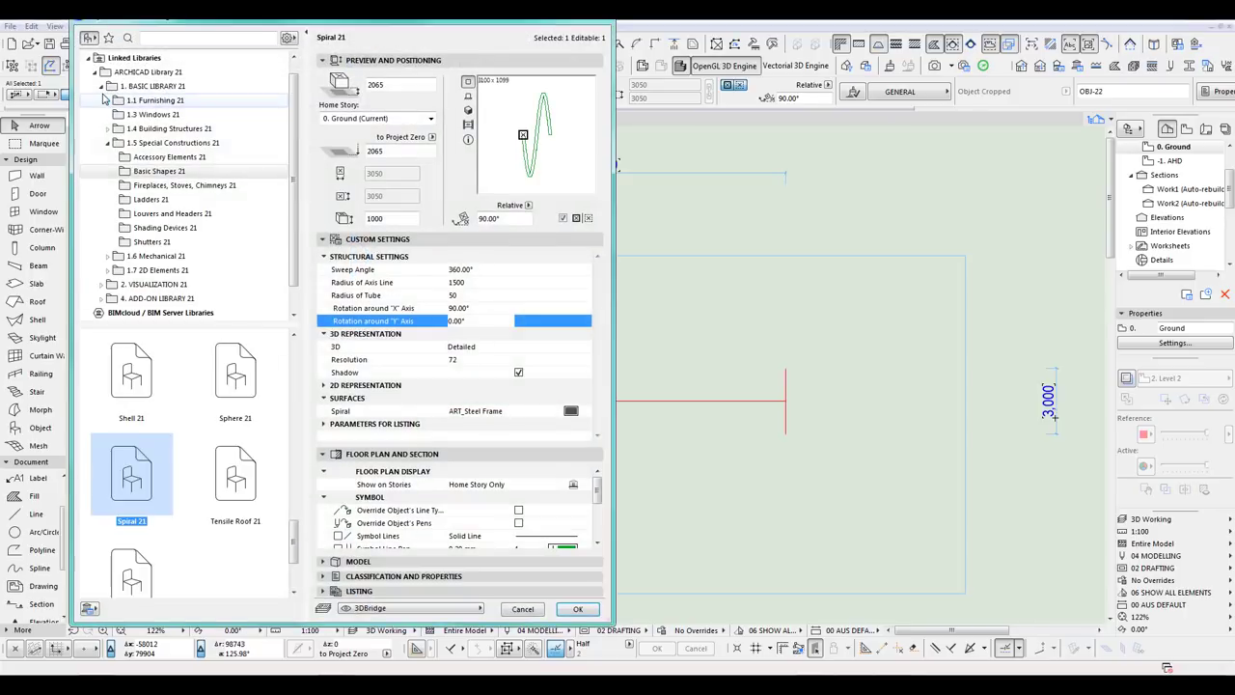
double_click(395, 218)
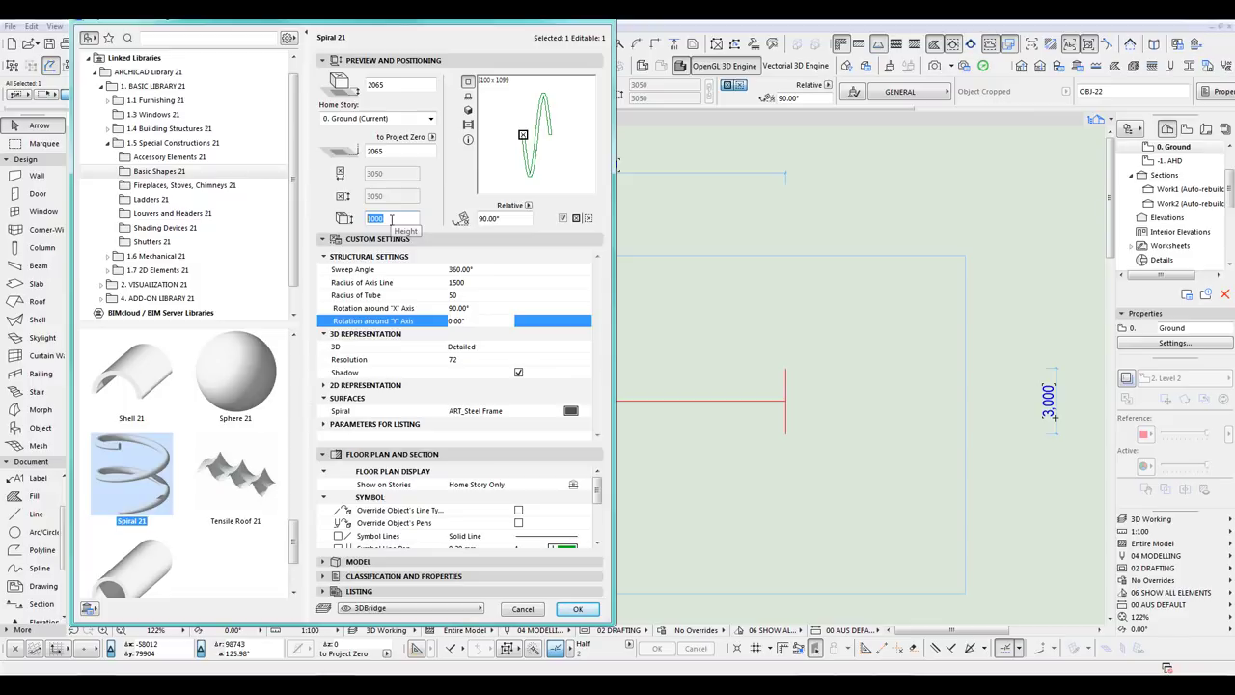
type("17,000")
key("Tab")
left_click(578, 608)
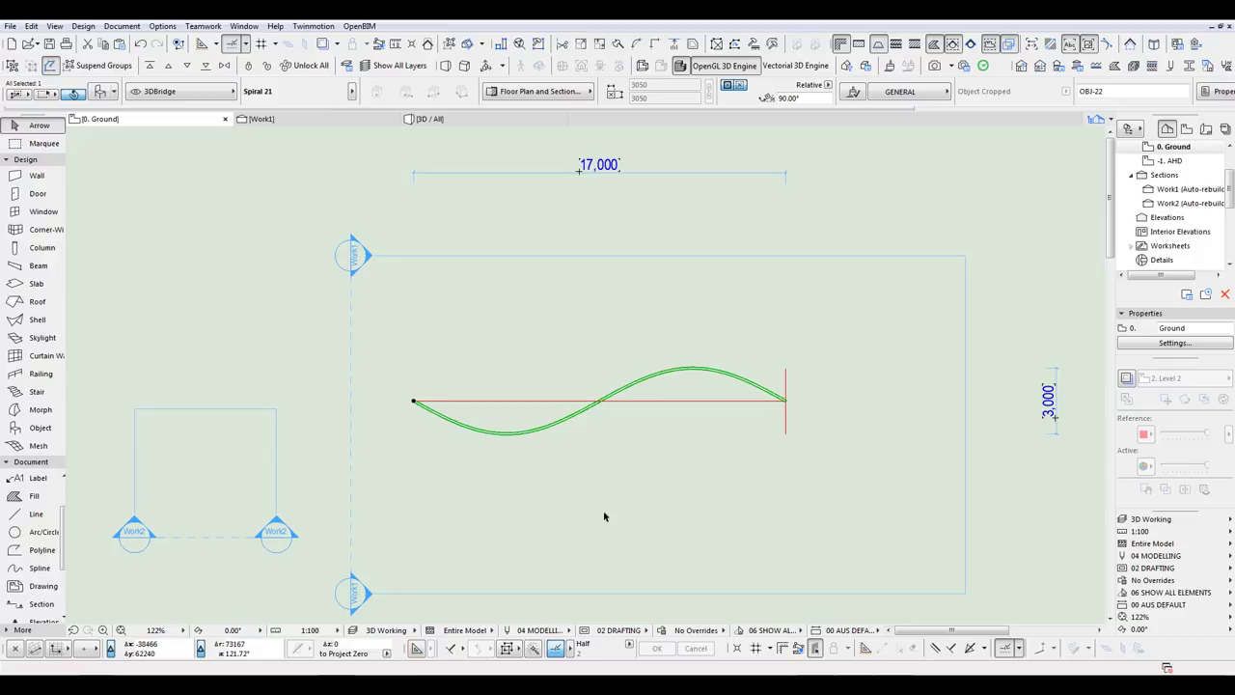
key("F3")
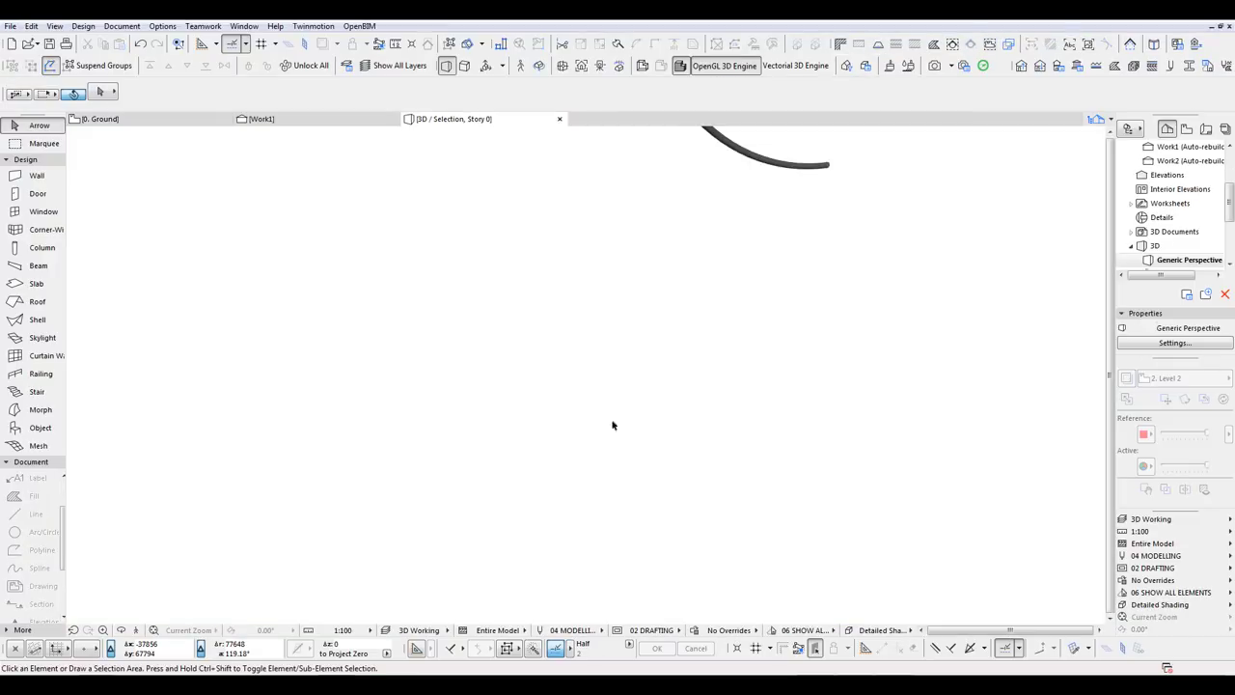
middle_click_drag(612, 425, 359, 496, "shift")
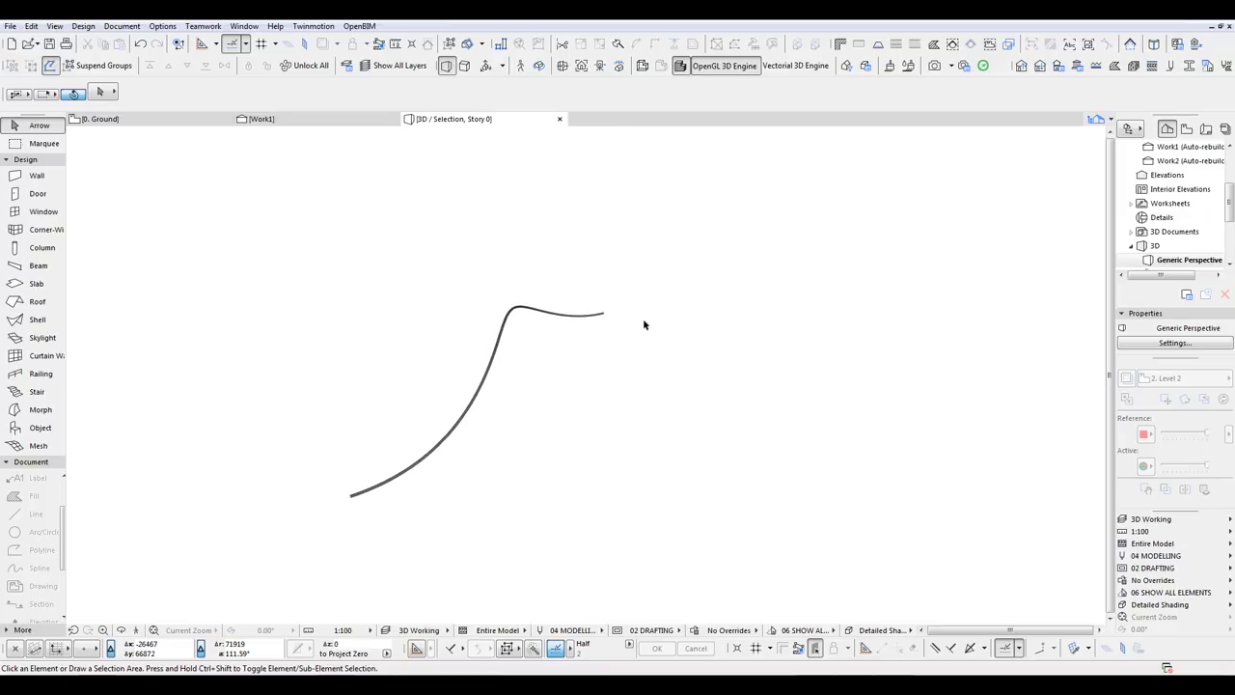
key("F2")
Step: Set the selected spiral's sweep angle to 1440°, keeping the axis line radius at 1500 mm
left_click(743, 378)
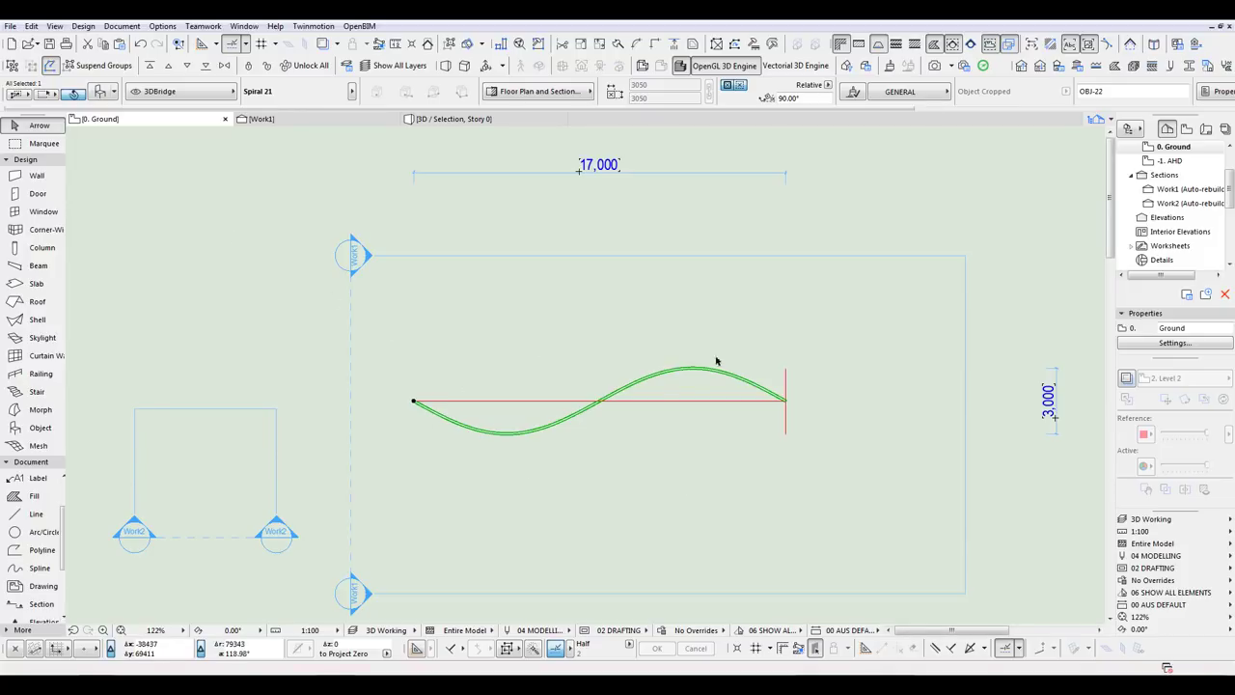
left_click(39, 431)
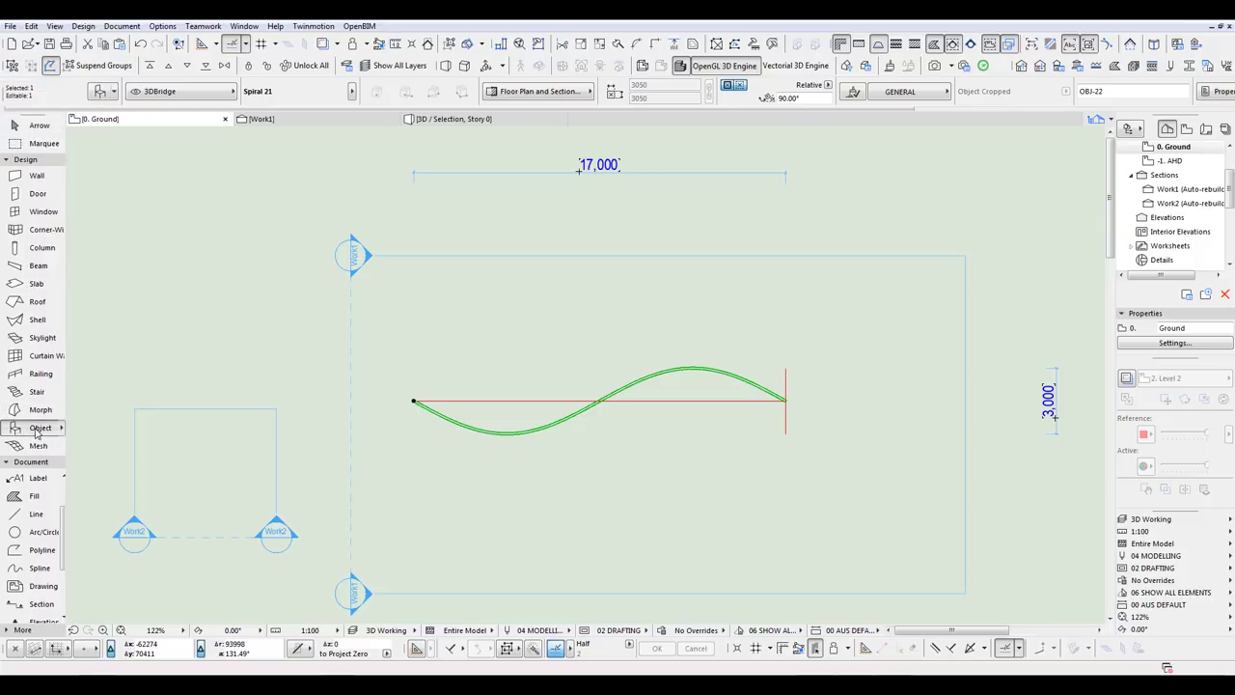
left_click(101, 90)
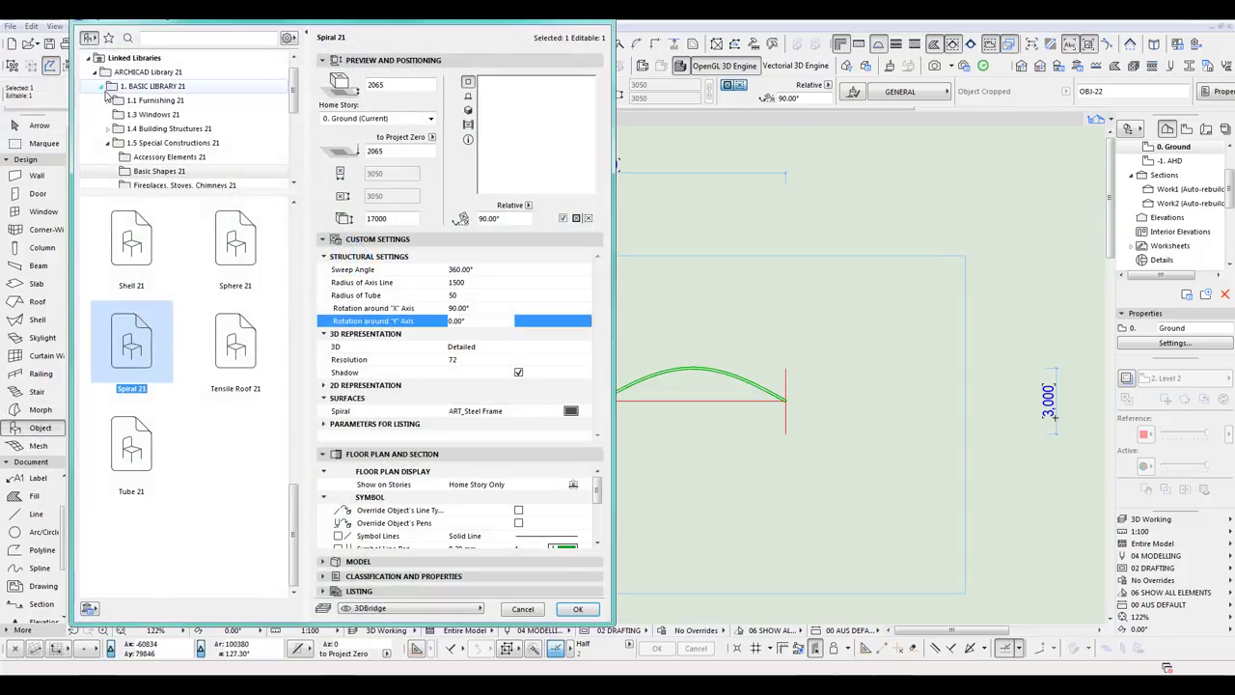
left_click(476, 271)
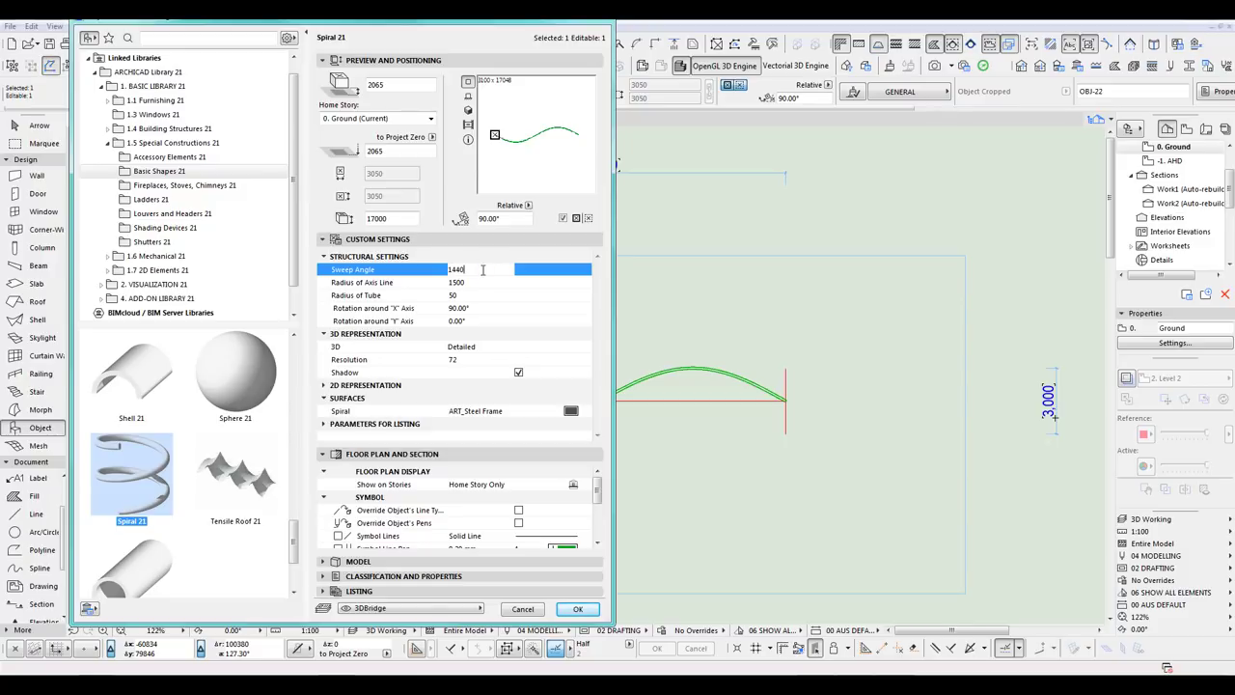
left_click(476, 287)
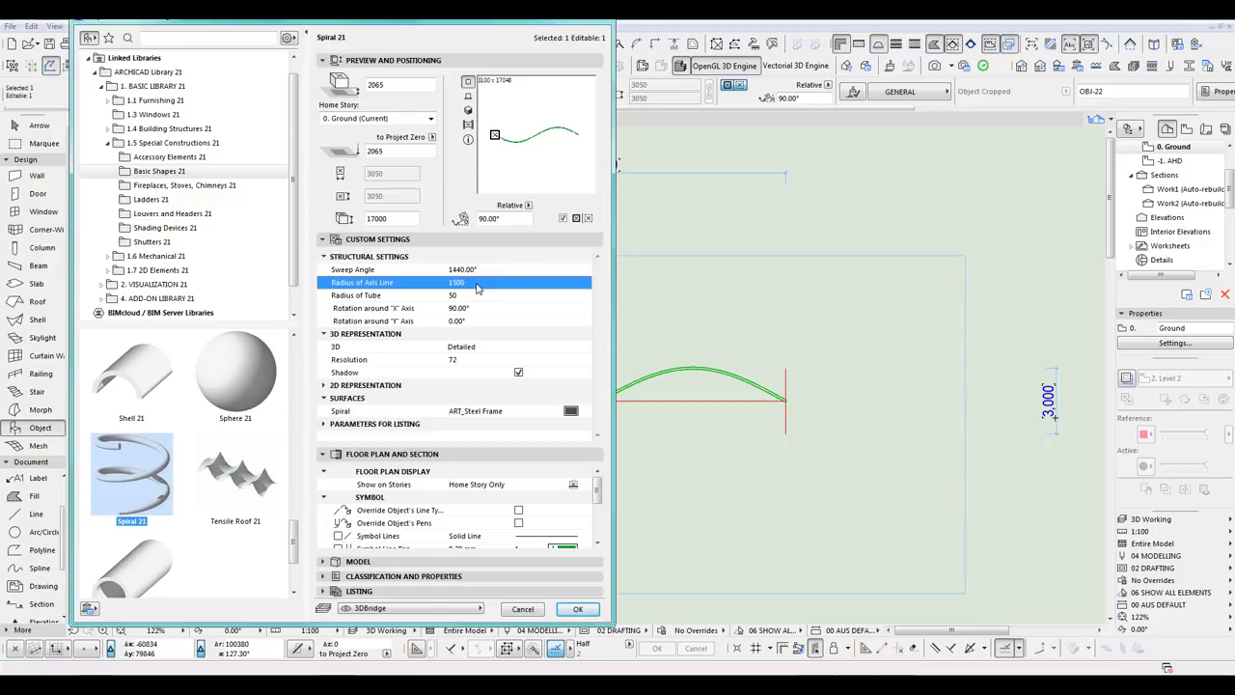
left_click(476, 288)
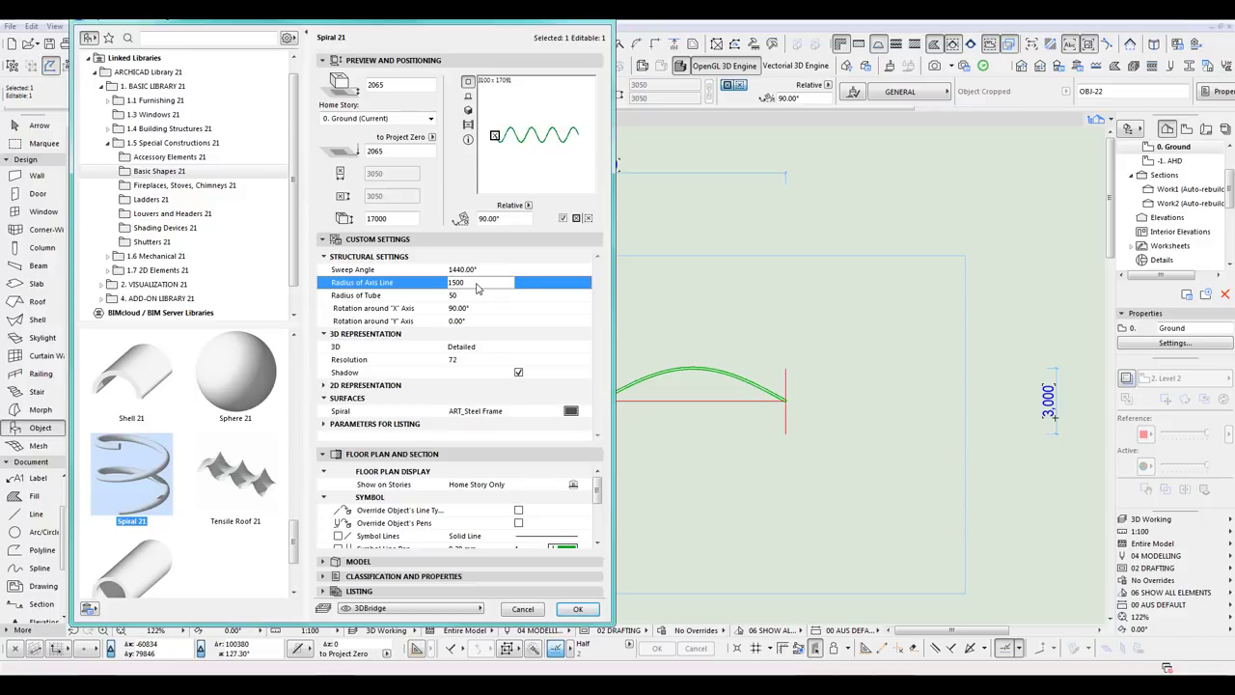
left_click(577, 608)
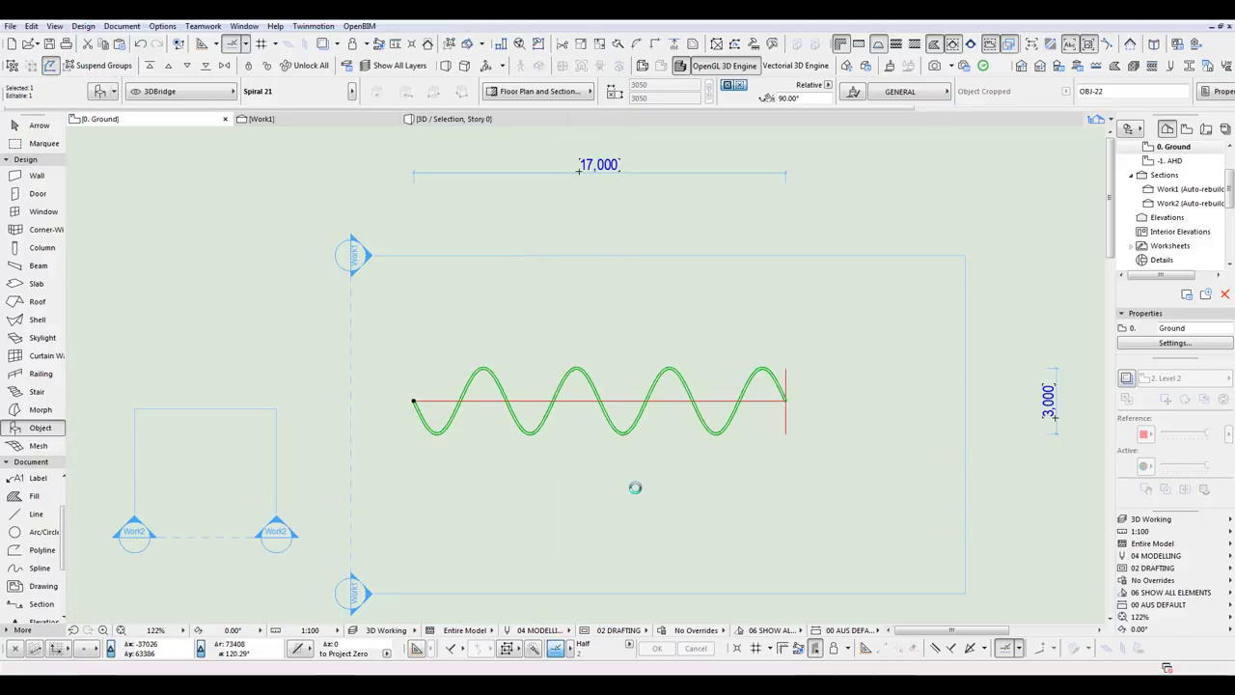
Step: Examine the coiled spiral in 3D, and check its tube radius in the object settings from the Ground floor plan
scroll(622, 489, "down", 1)
middle_click_drag(632, 482, 667, 464)
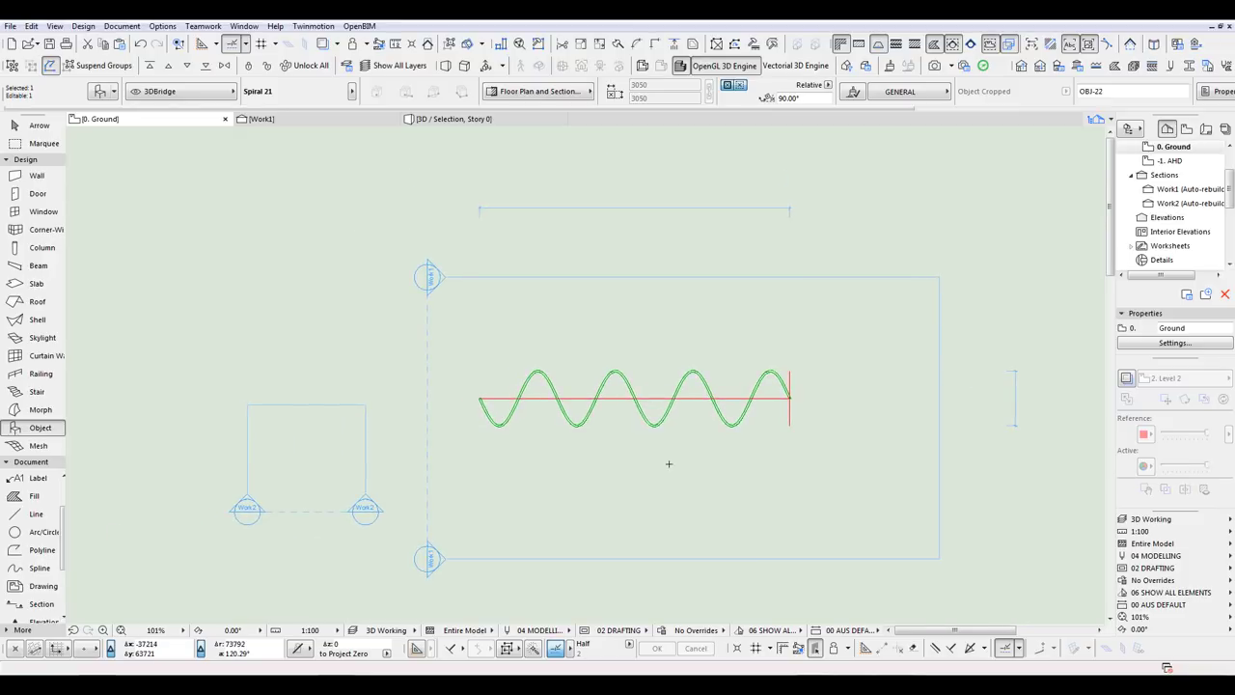
key("F5")
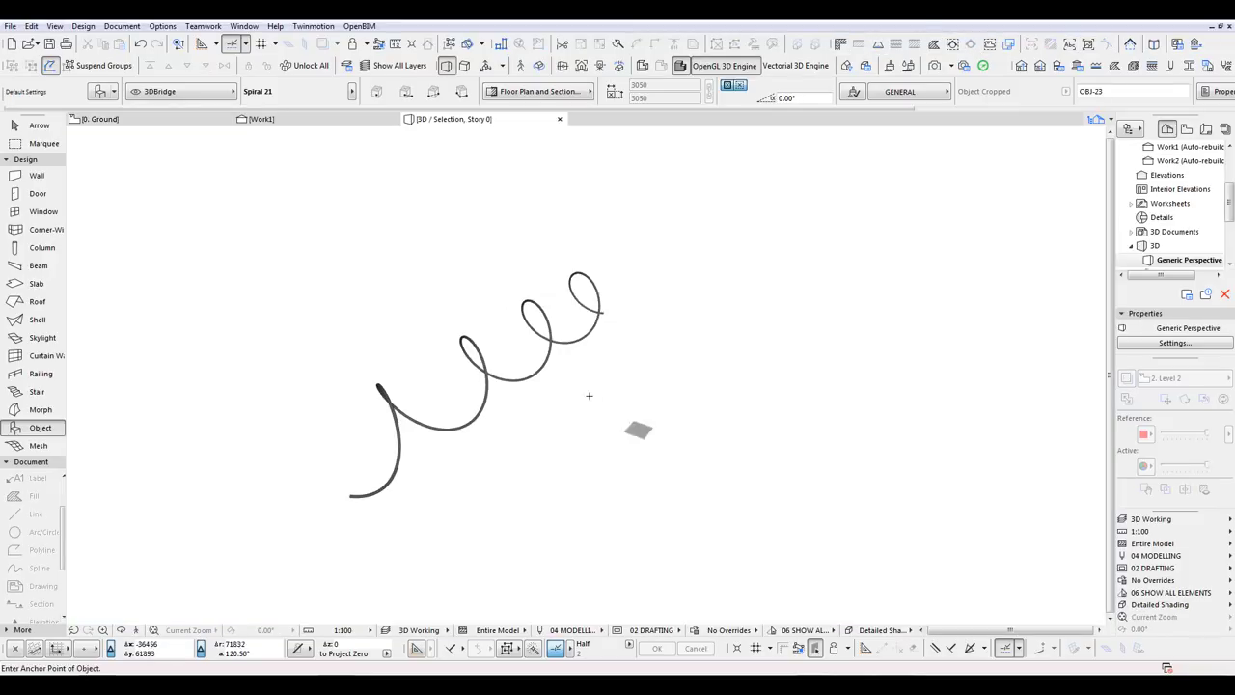
middle_click_drag(518, 330, 553, 370, "shift")
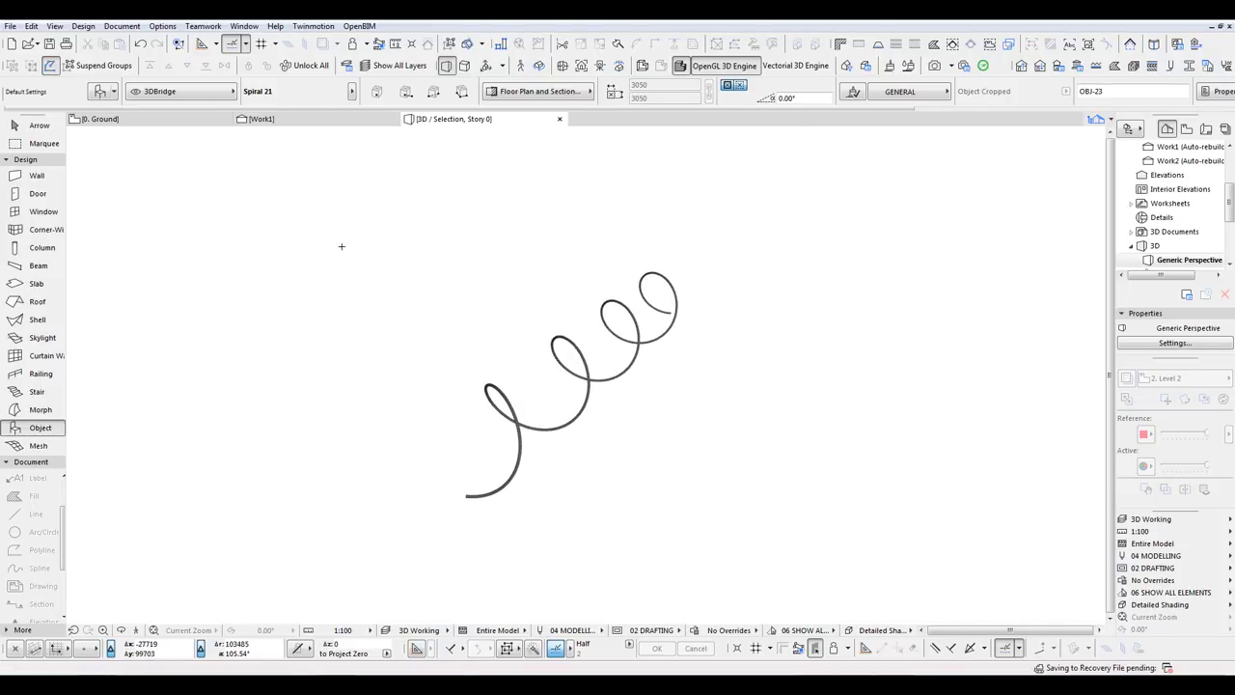
key("F2")
left_click(488, 407)
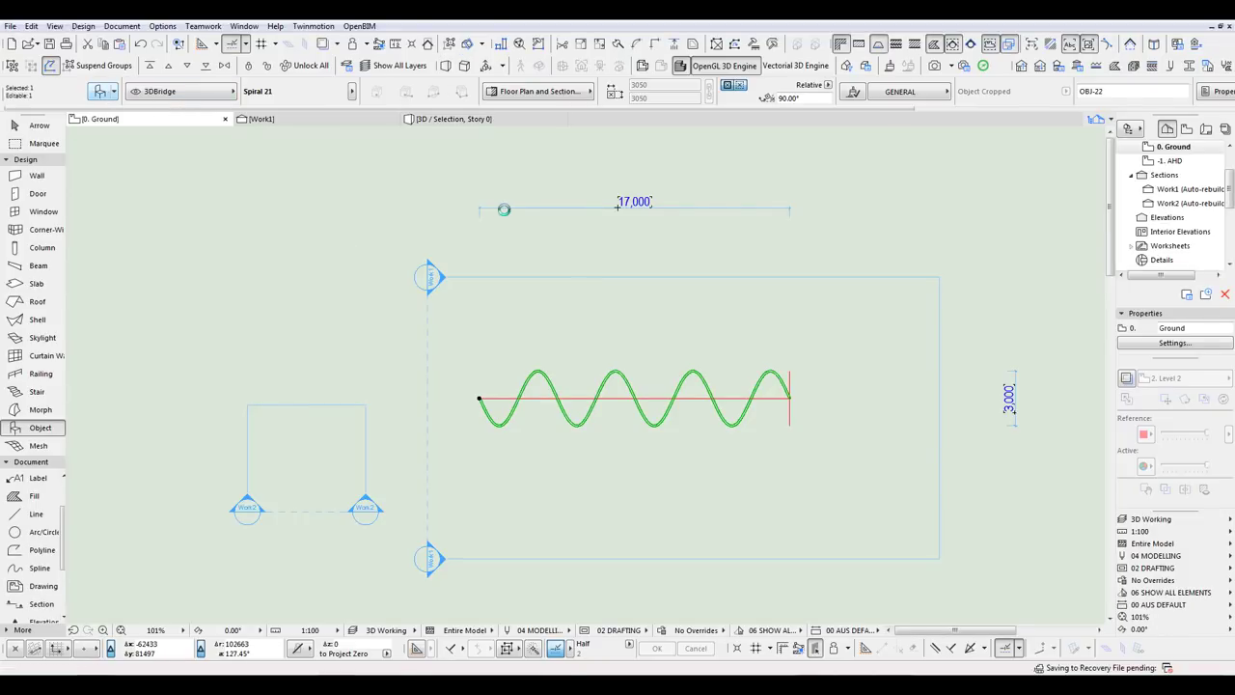
double_click(501, 208)
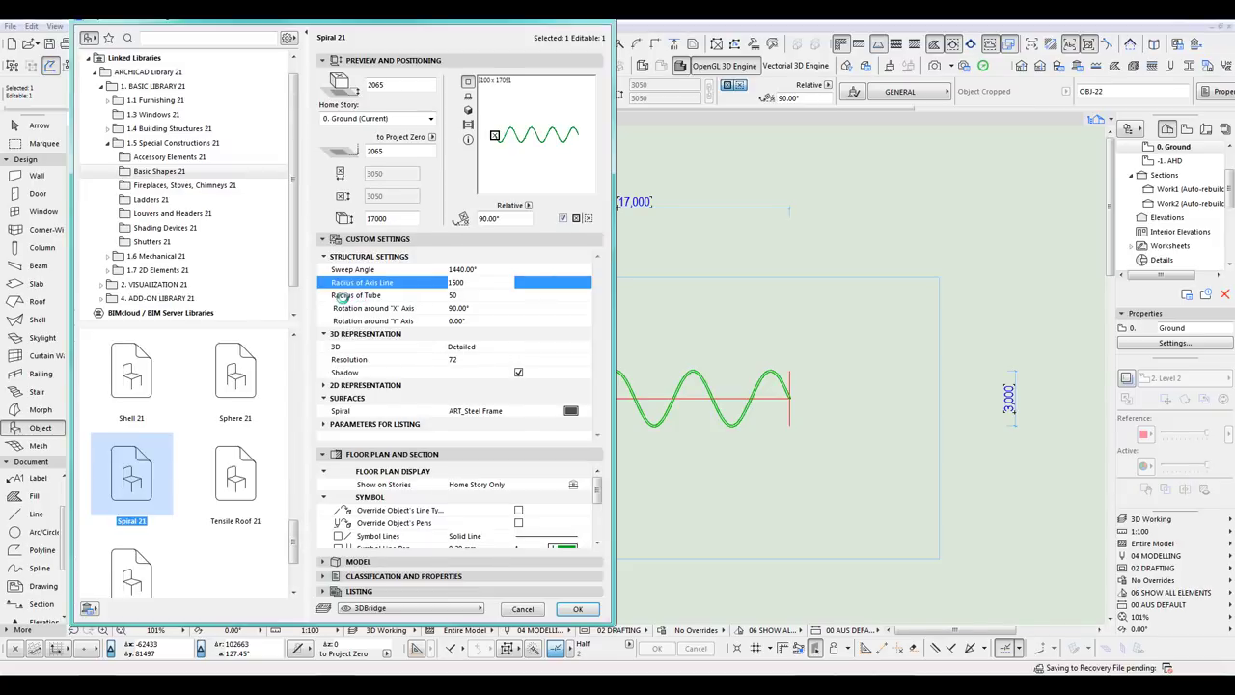
left_click(457, 295)
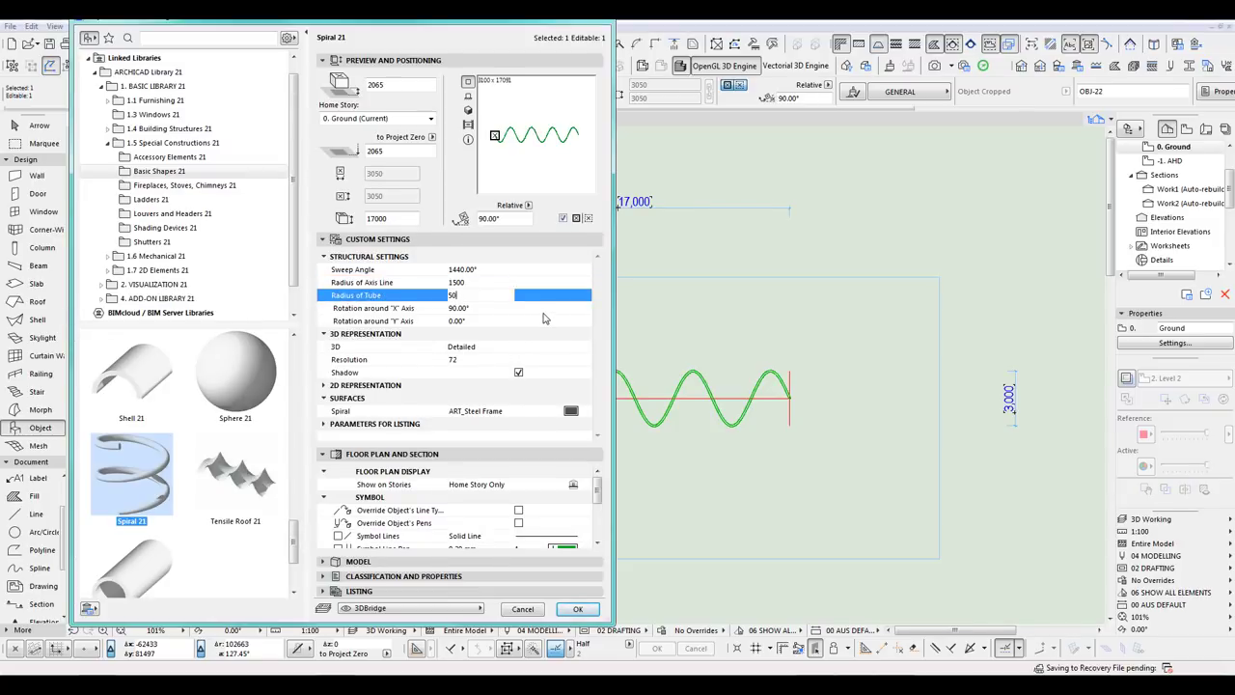
left_click(578, 609)
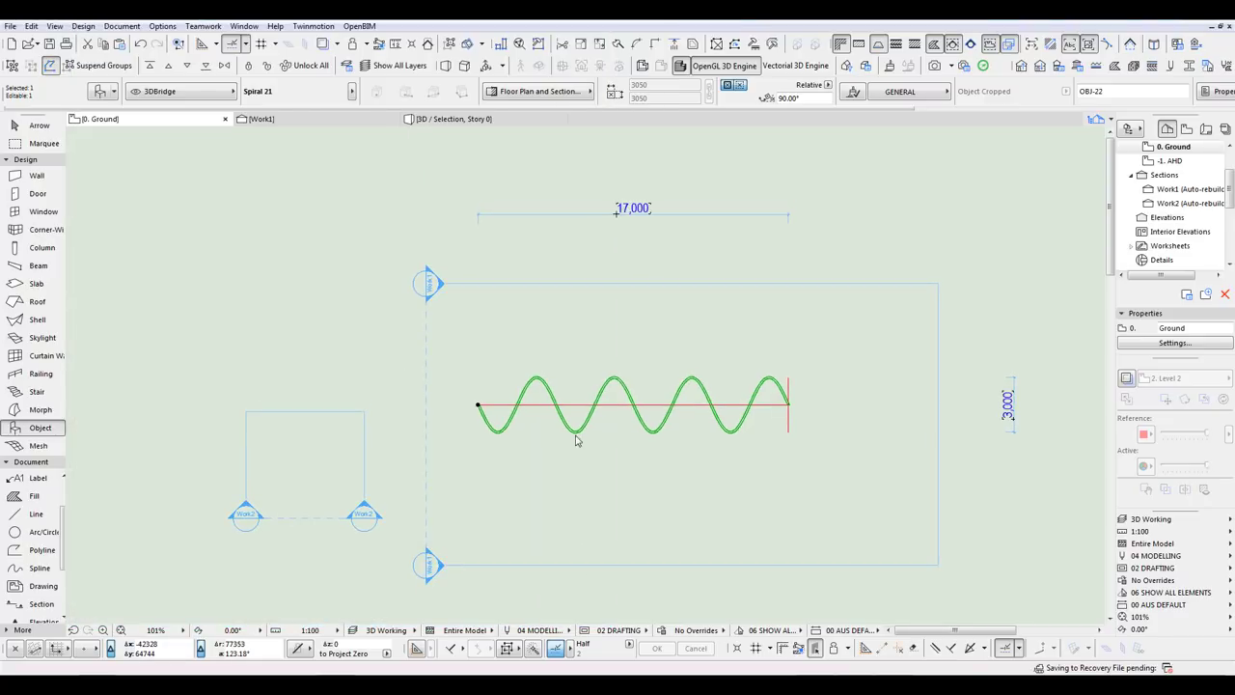
Step: Mirror a copy of the spiral across the horizontal red centreline, and inspect the two interlaced spirals in 3D before returning to the plan
scroll(574, 436, "up", 5)
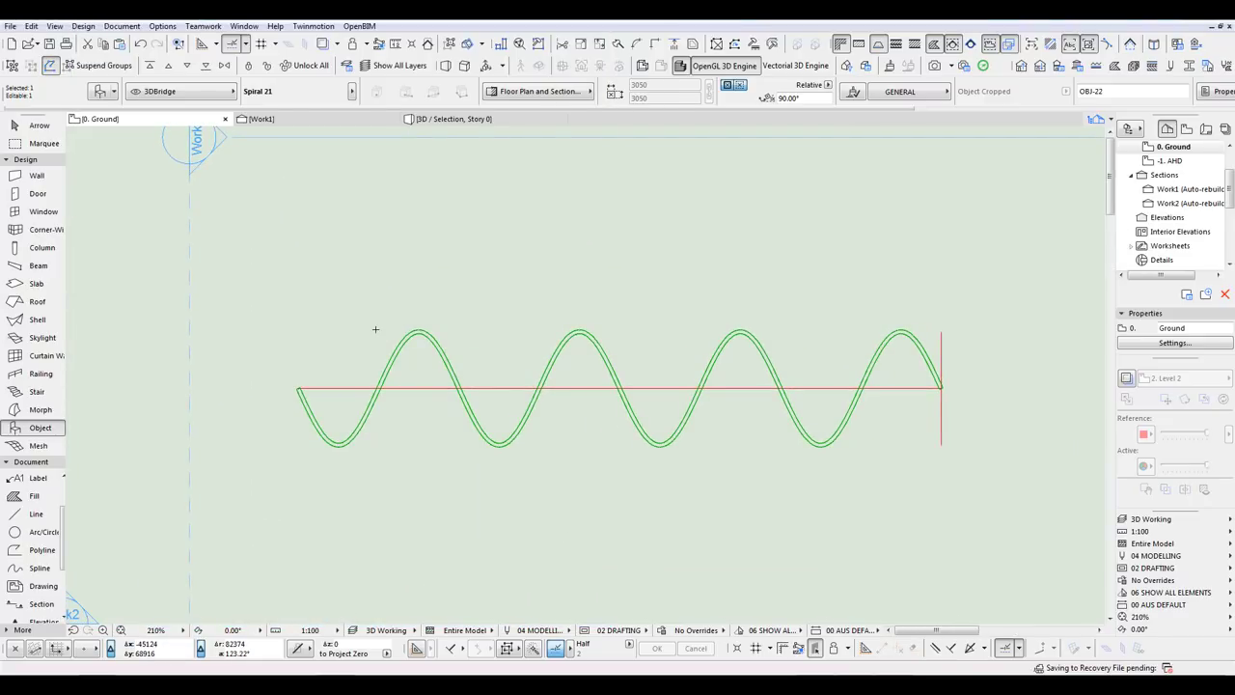
middle_click_drag(376, 329, 391, 306)
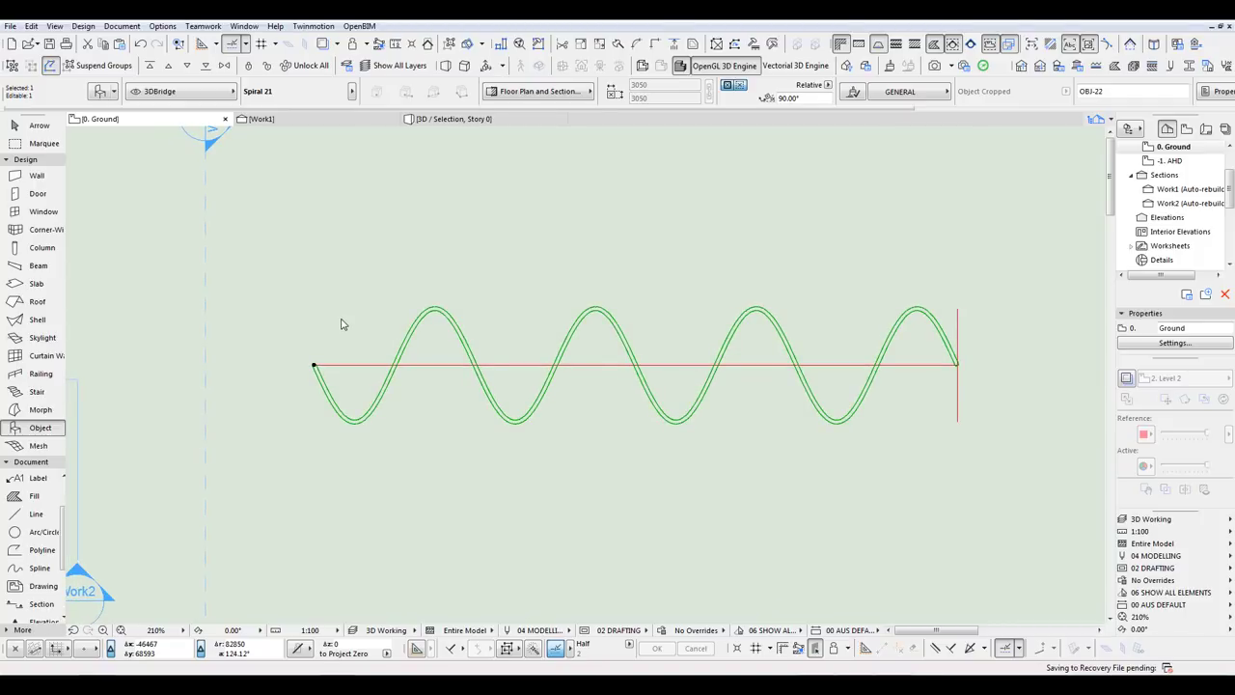
left_click(32, 26)
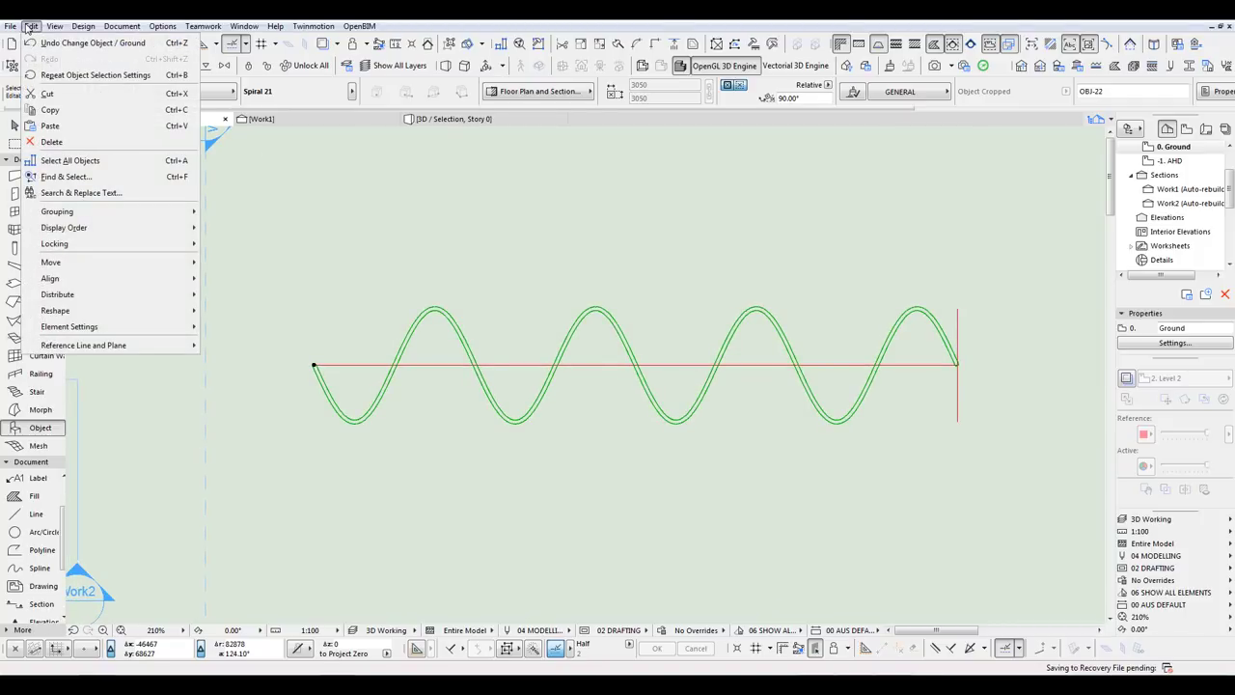
mouse_move(60, 262)
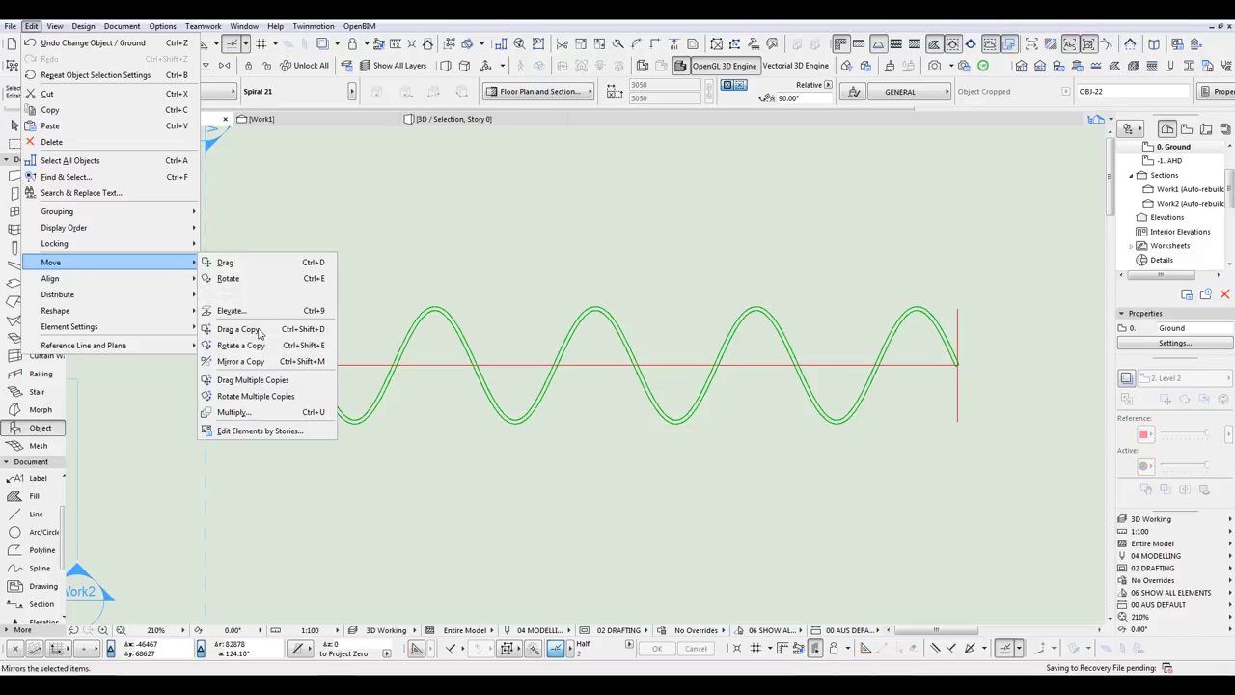
left_click(247, 361)
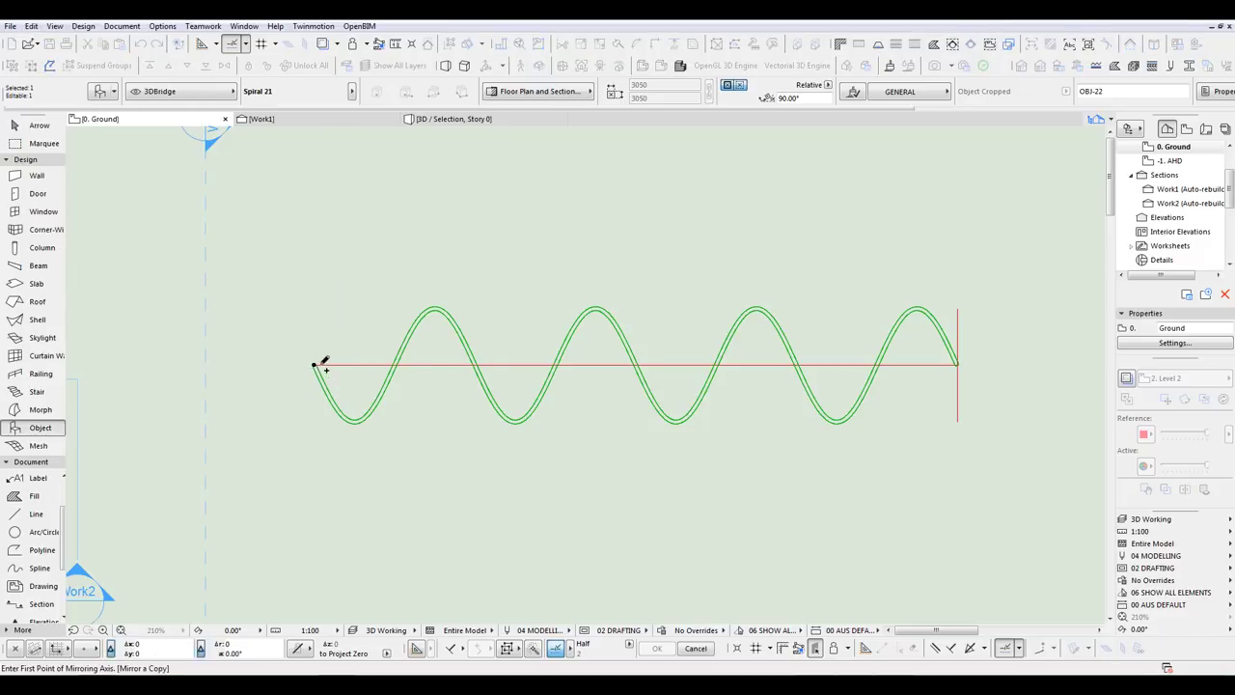
left_click(315, 364)
left_click(442, 364)
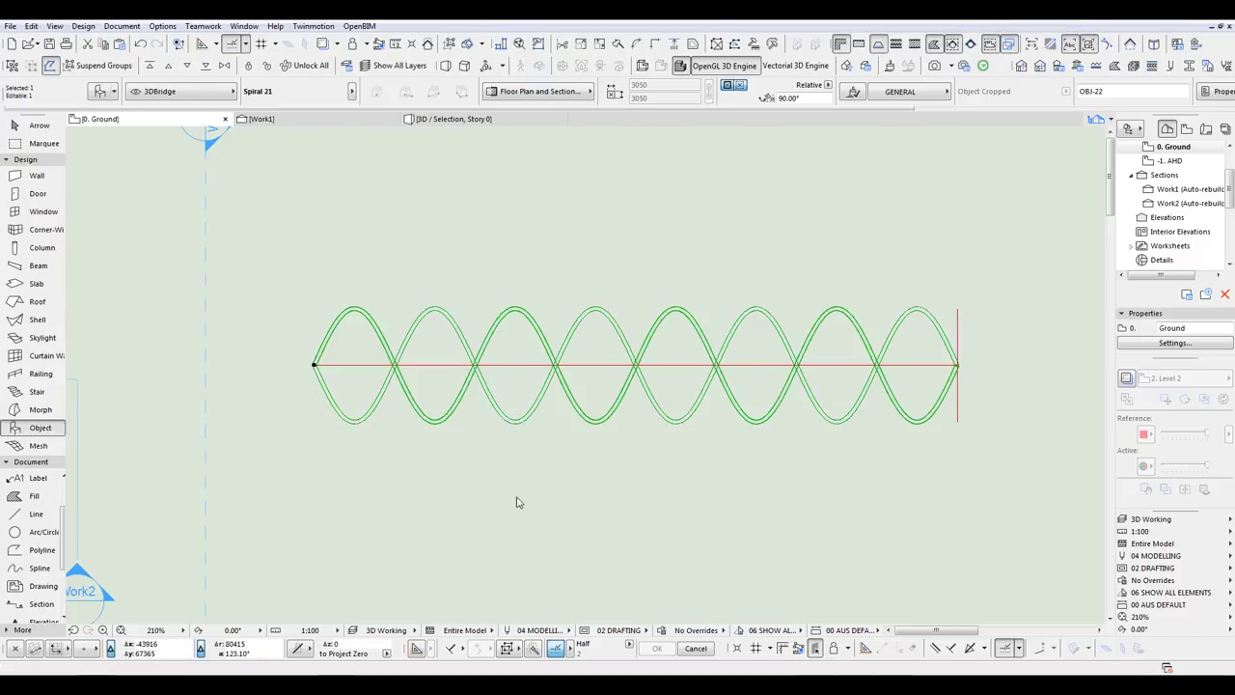
key("Escape")
key("F3")
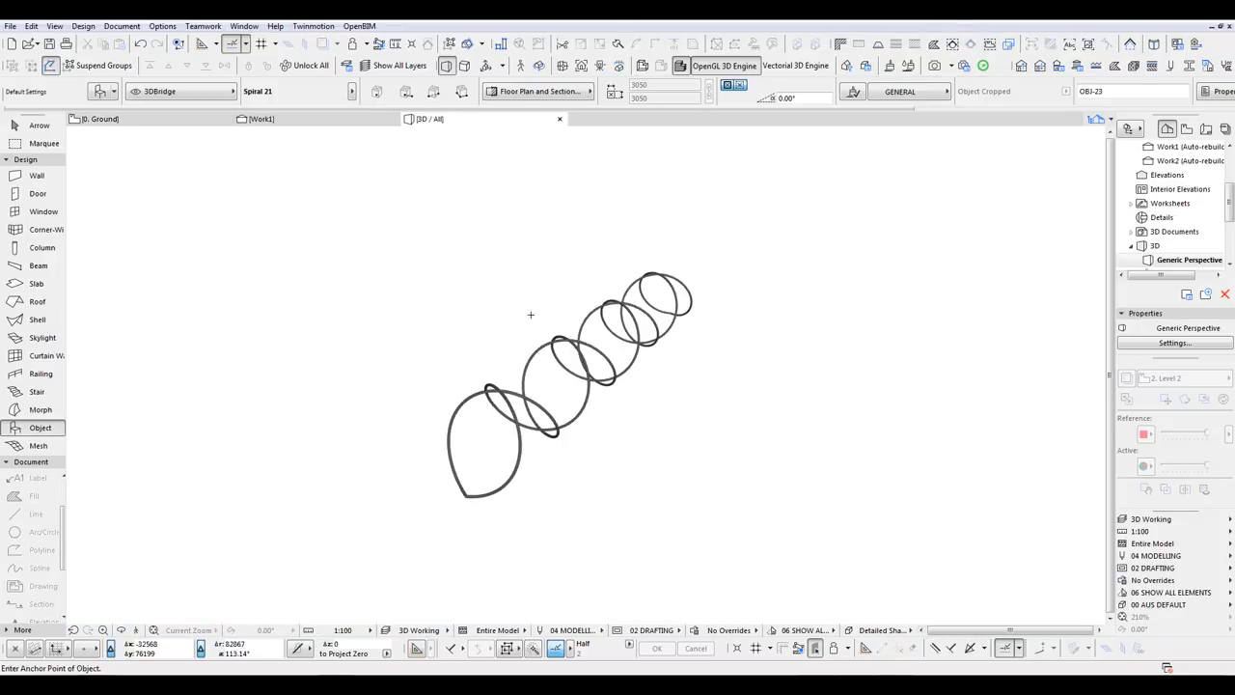
middle_click_drag(618, 400, 492, 297, "shift")
left_click_drag(491, 296, 429, 397)
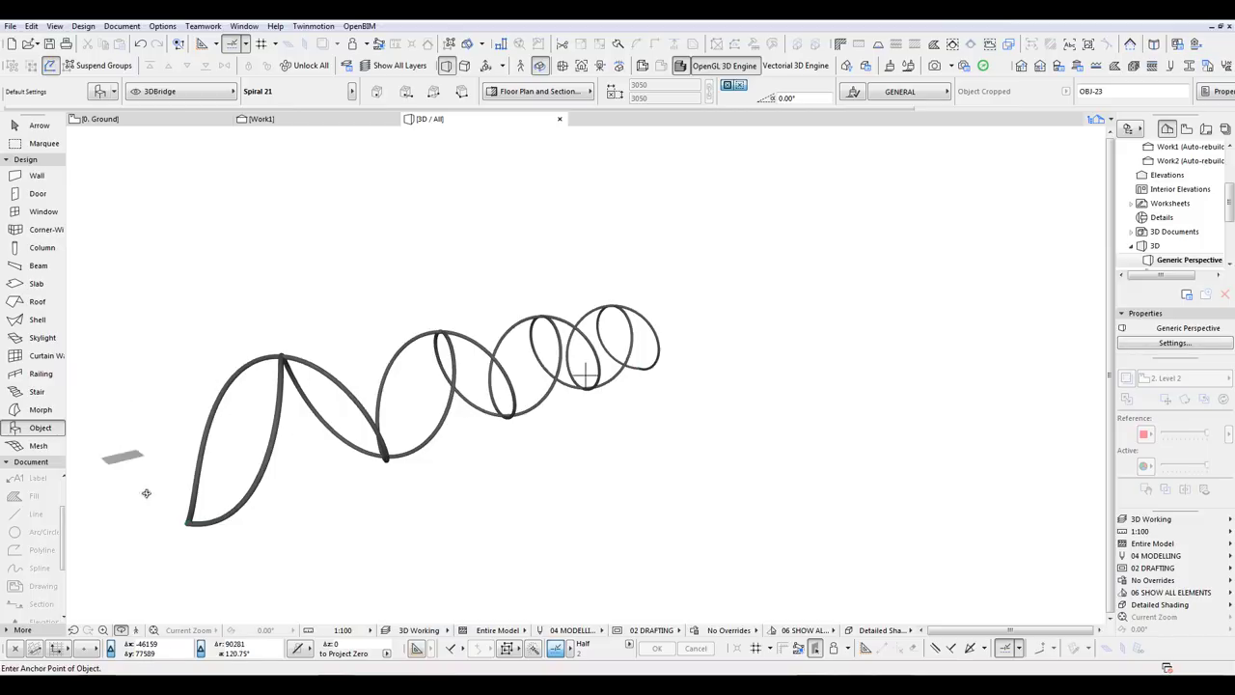
key("F2")
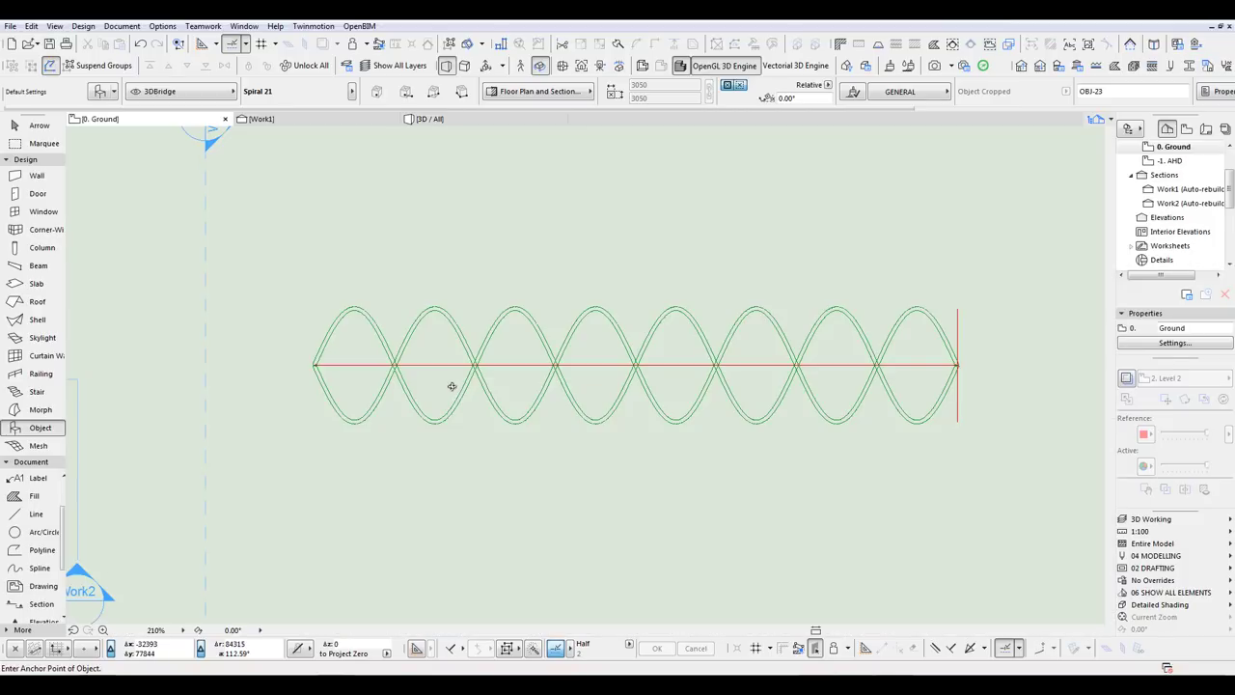
Step: Select both interlaced spirals on the Ground floor plan and place a dragged copy of the pair just below the original
left_click(39, 125)
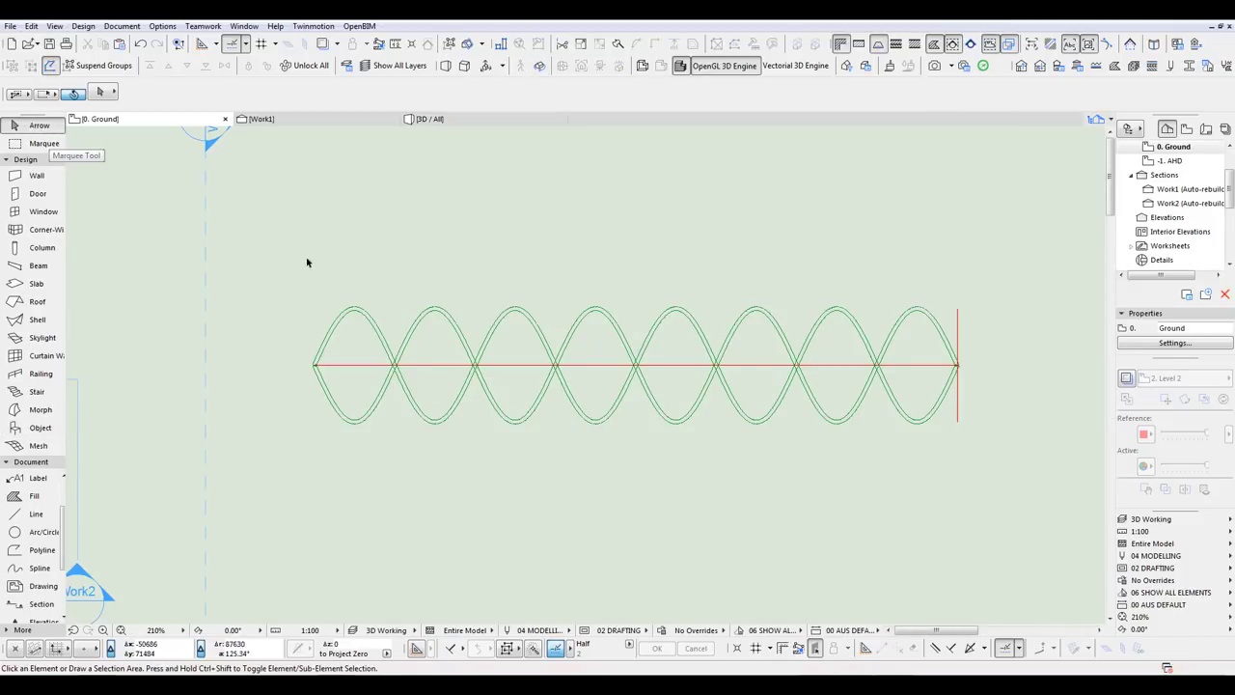
middle_click_drag(410, 270, 504, 218)
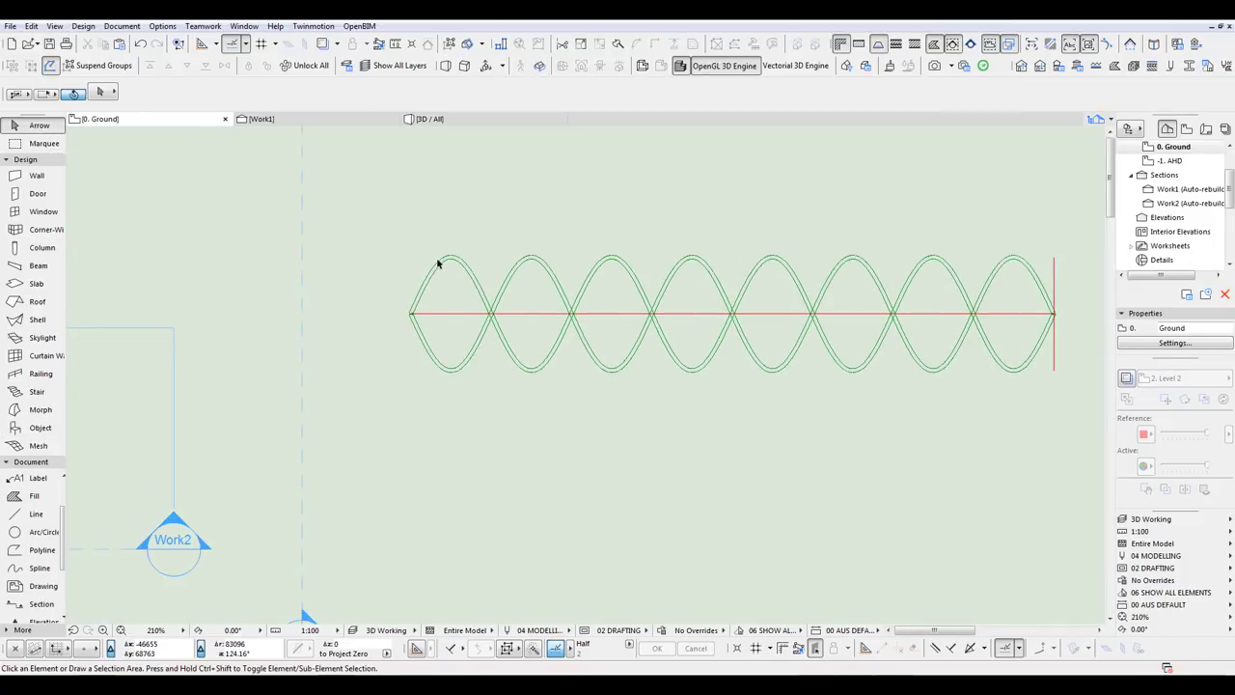
left_click(438, 261)
left_click(416, 302)
left_click(419, 306)
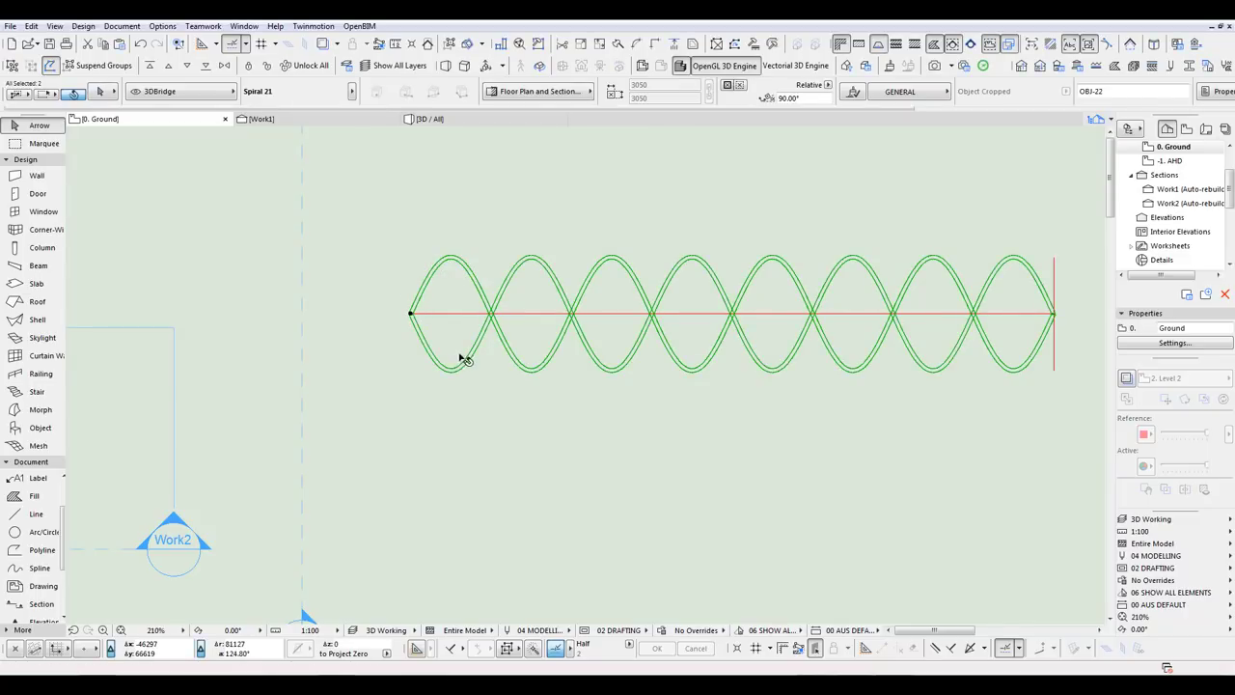
scroll(524, 409, "down", 4)
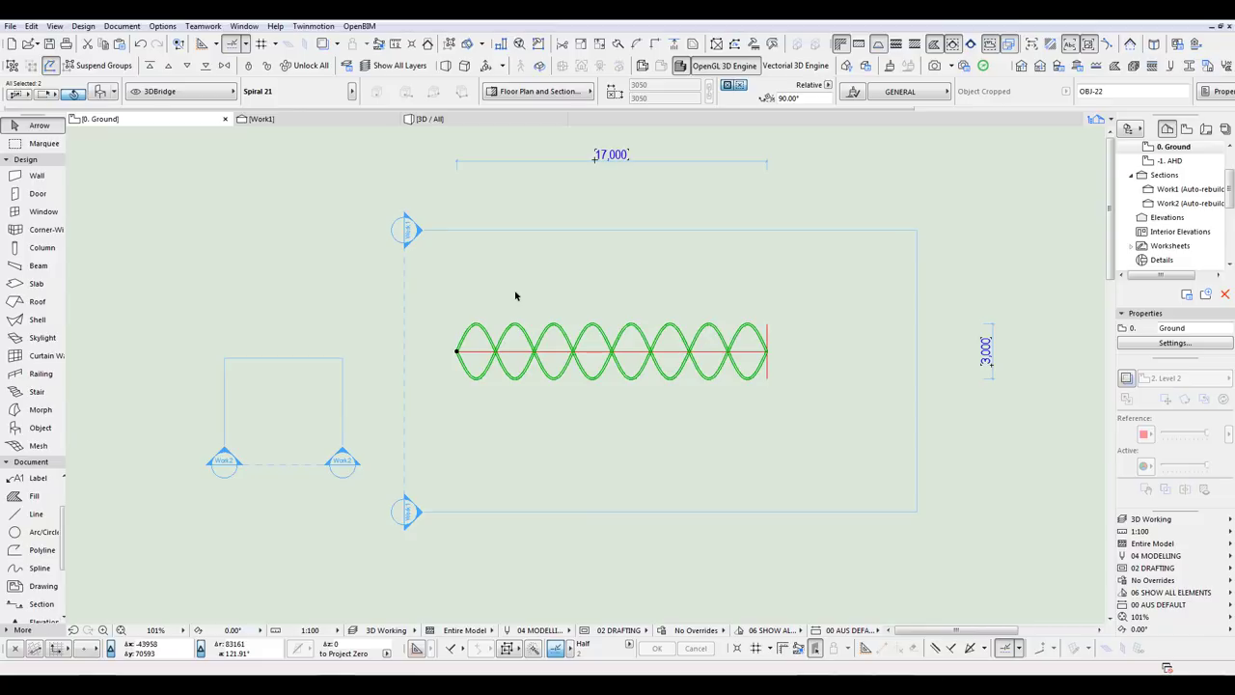
key("ctrl+shift+d")
left_click(508, 331)
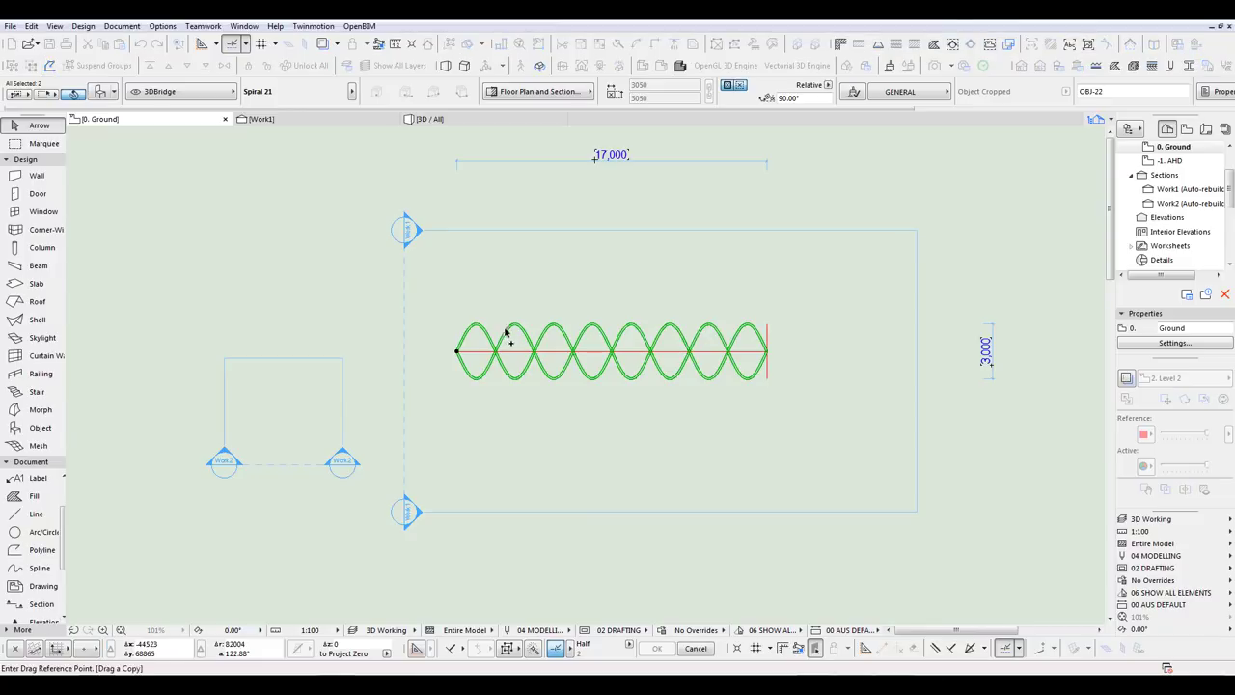
left_click(506, 412)
scroll(211, 483, "up", 1)
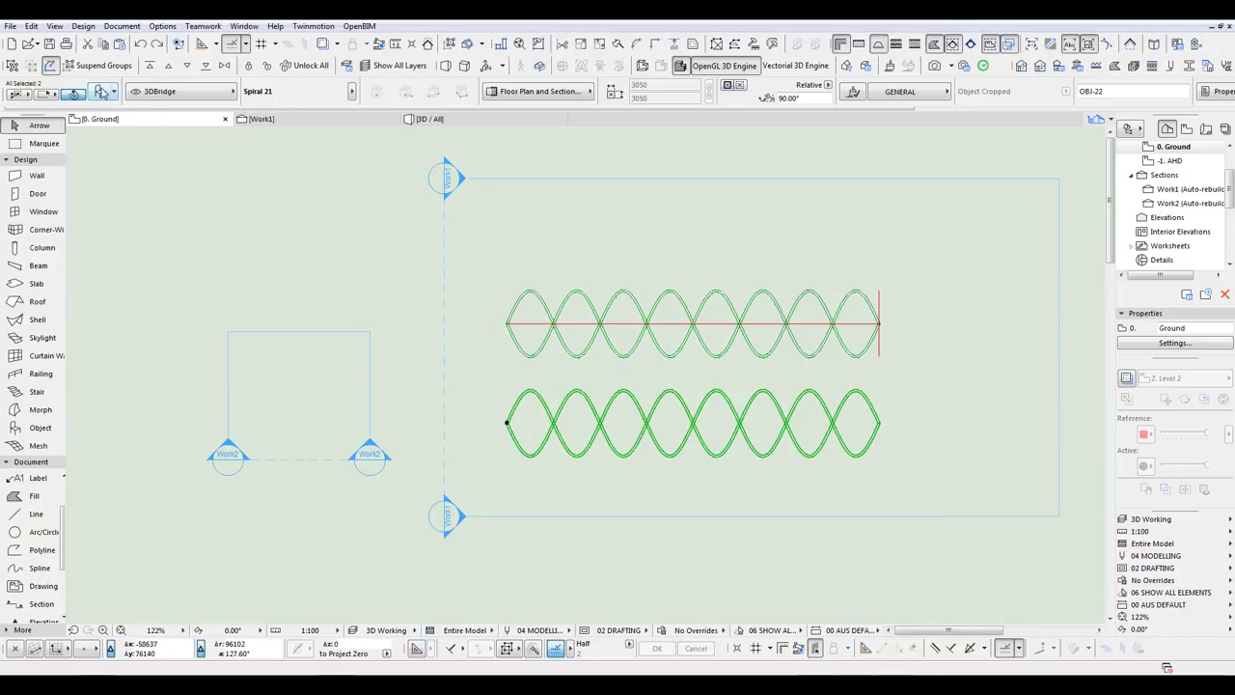
Step: Reverse the copied spiral pair's direction by changing its rotation around the X axis, and compare both pairs in 3D before returning to the plan
left_click(104, 91)
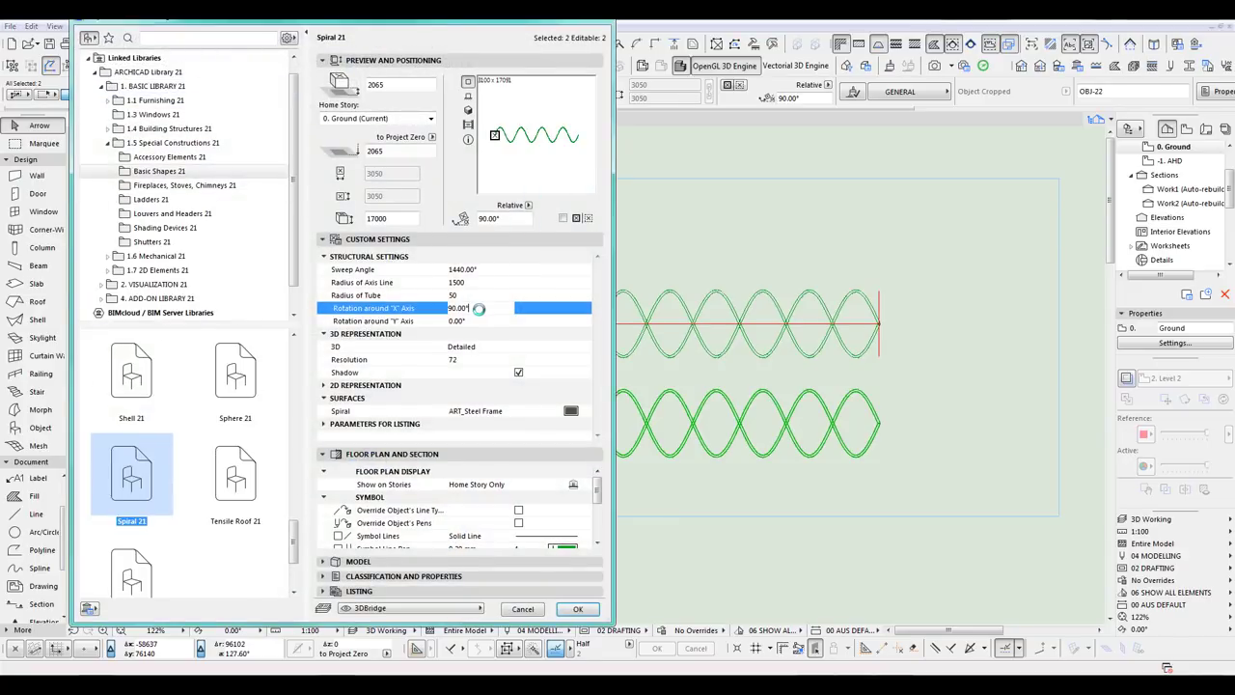
left_click(450, 308)
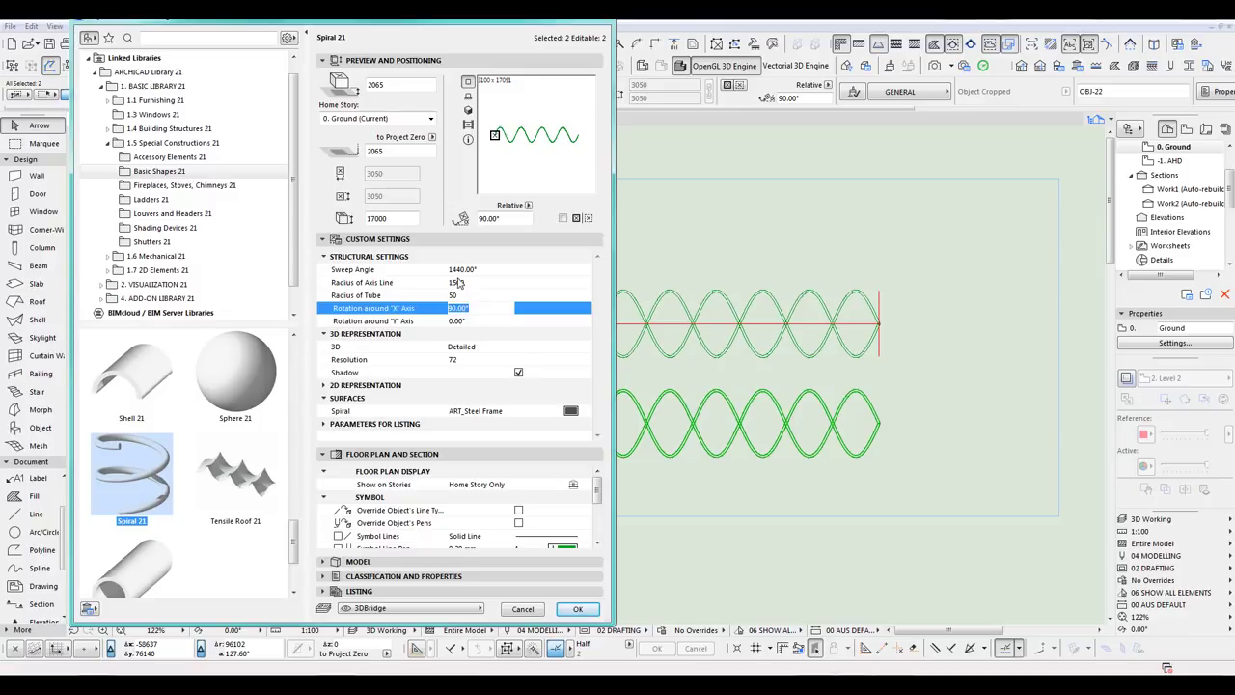
type("27")
left_click(578, 609)
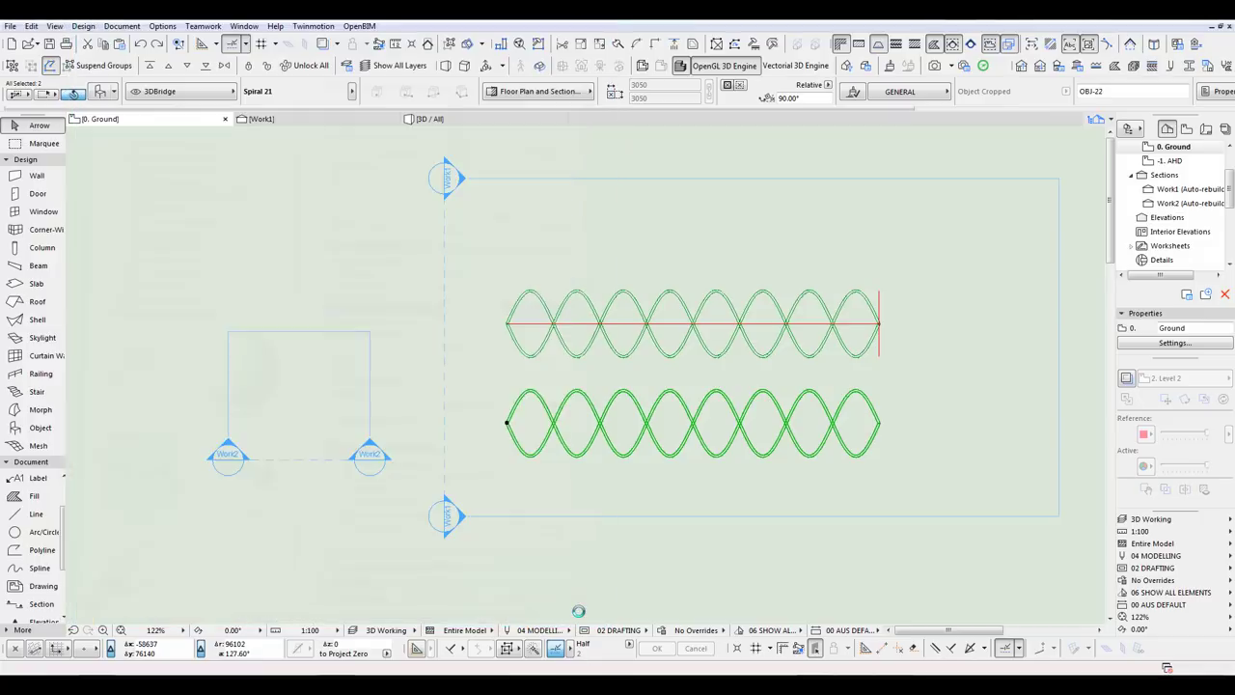
middle_click_drag(577, 461, 609, 466)
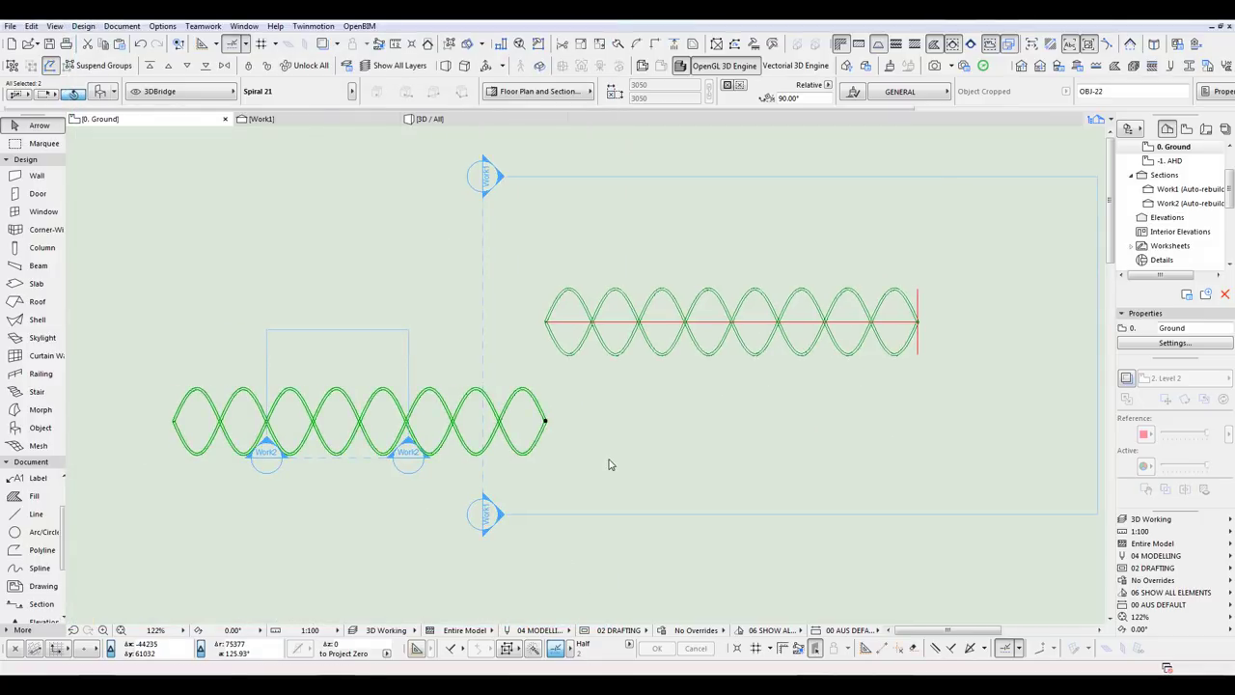
left_click(609, 464)
key("F3")
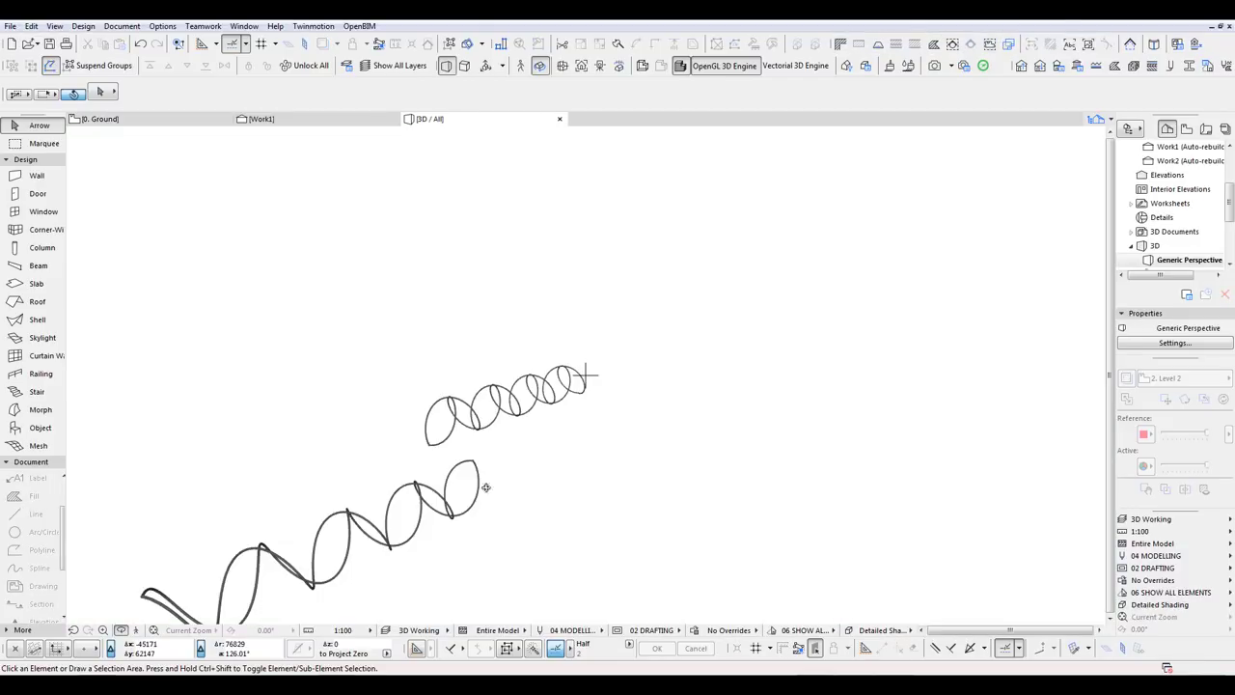
middle_click_drag(541, 450, 591, 457, "shift")
left_click_drag(591, 457, 524, 345)
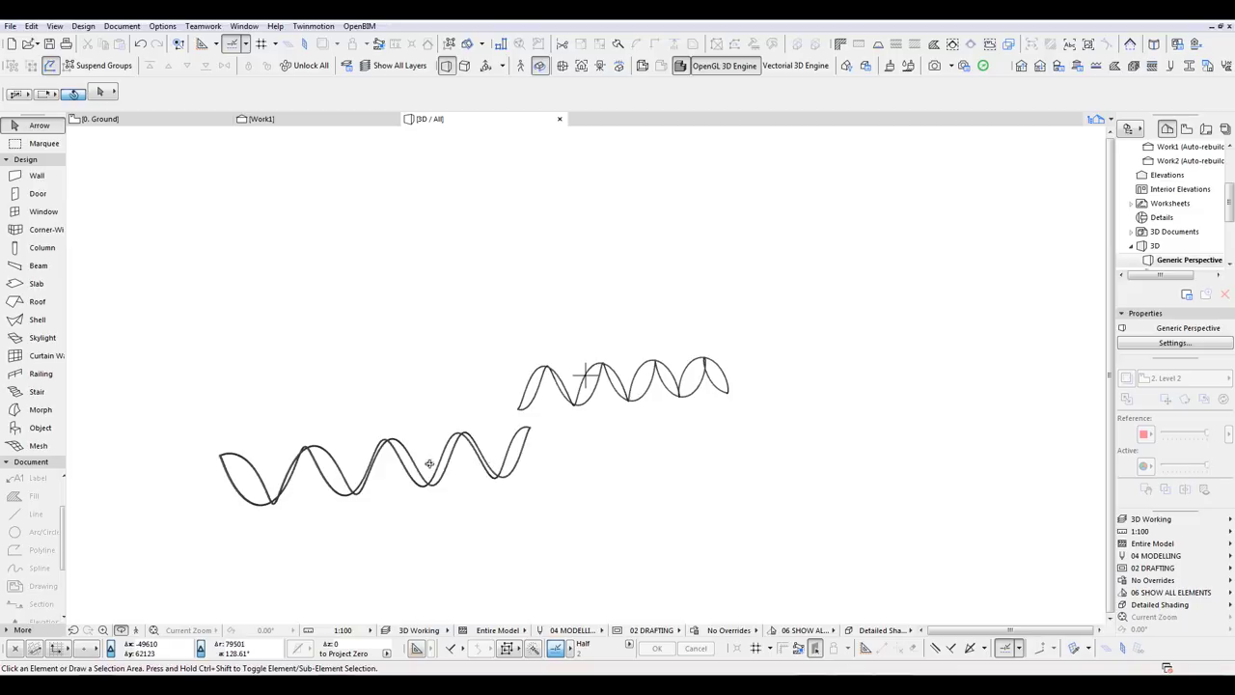
left_click_drag(430, 463, 432, 521)
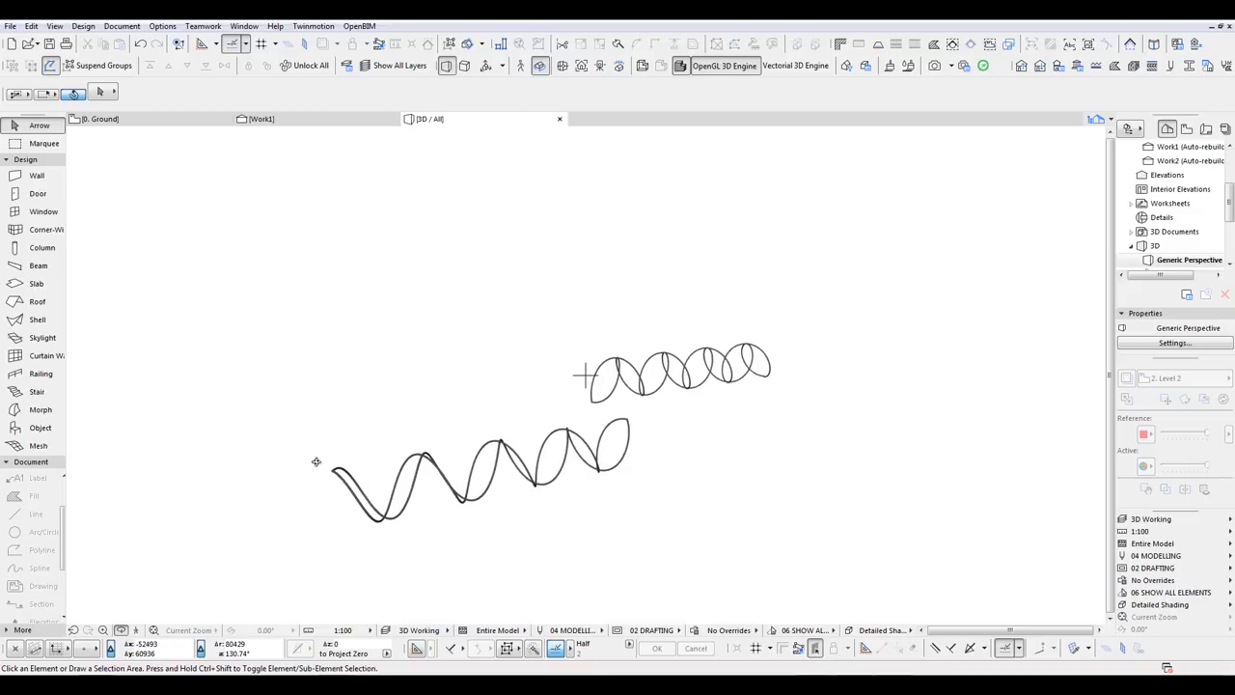
key("F2")
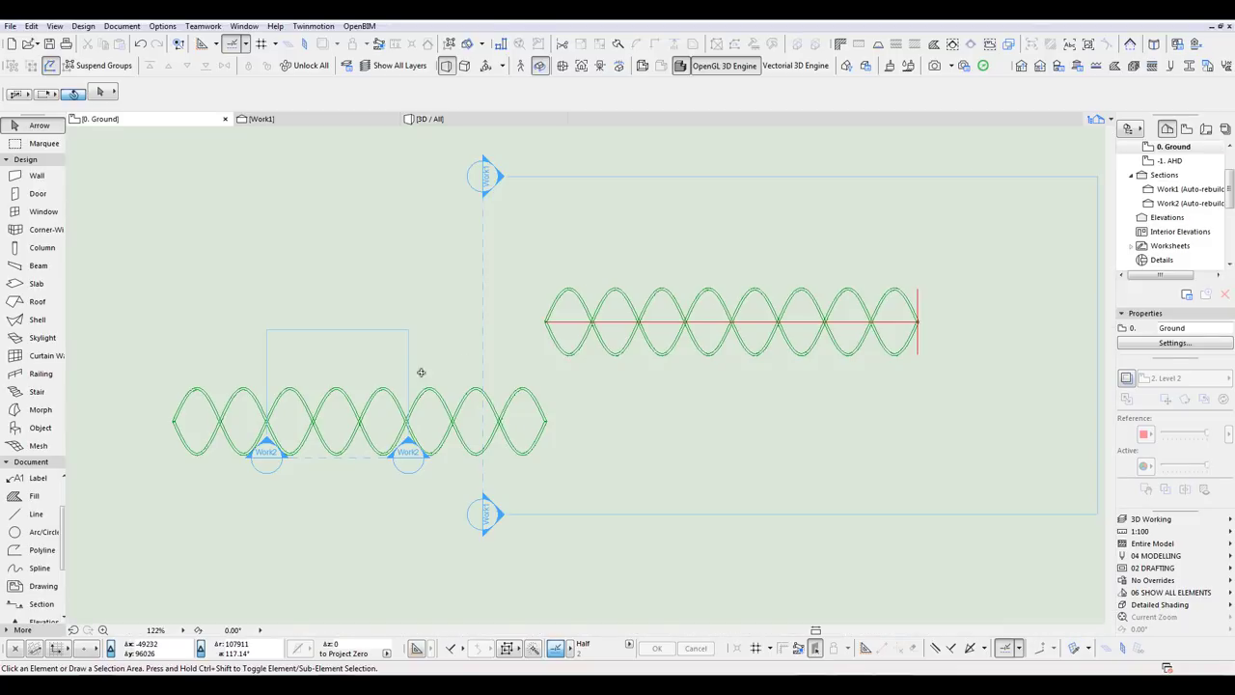
Step: Move the reversed spiral pair from its origin point to the far end of the red centreline, overlapping the original, and inspect it in 3D
left_click(573, 400)
left_click(534, 437)
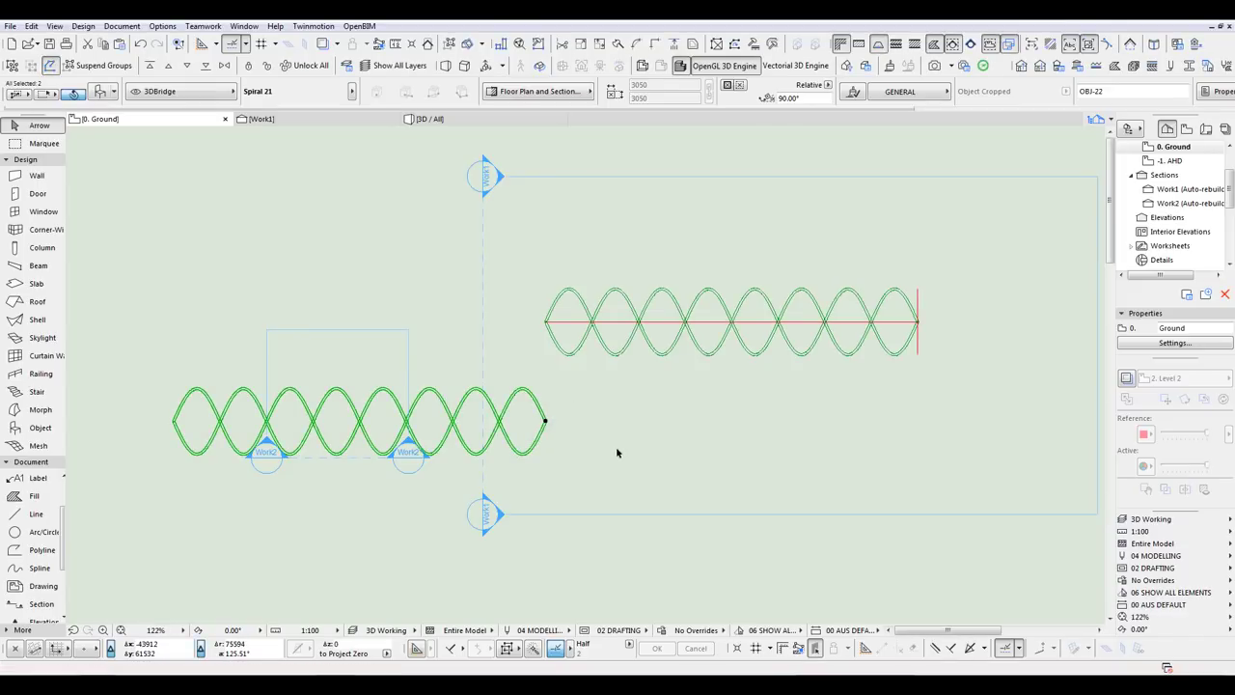
key("ctrl+d")
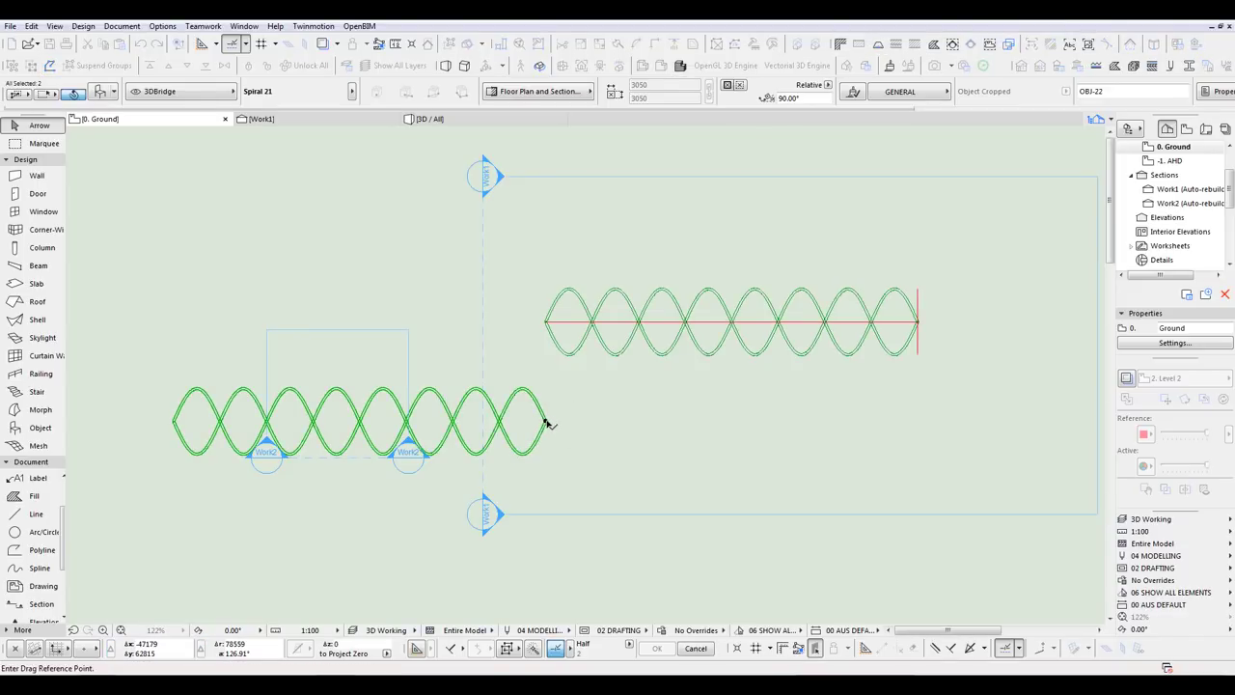
left_click(545, 422)
scroll(922, 324, "up", 5)
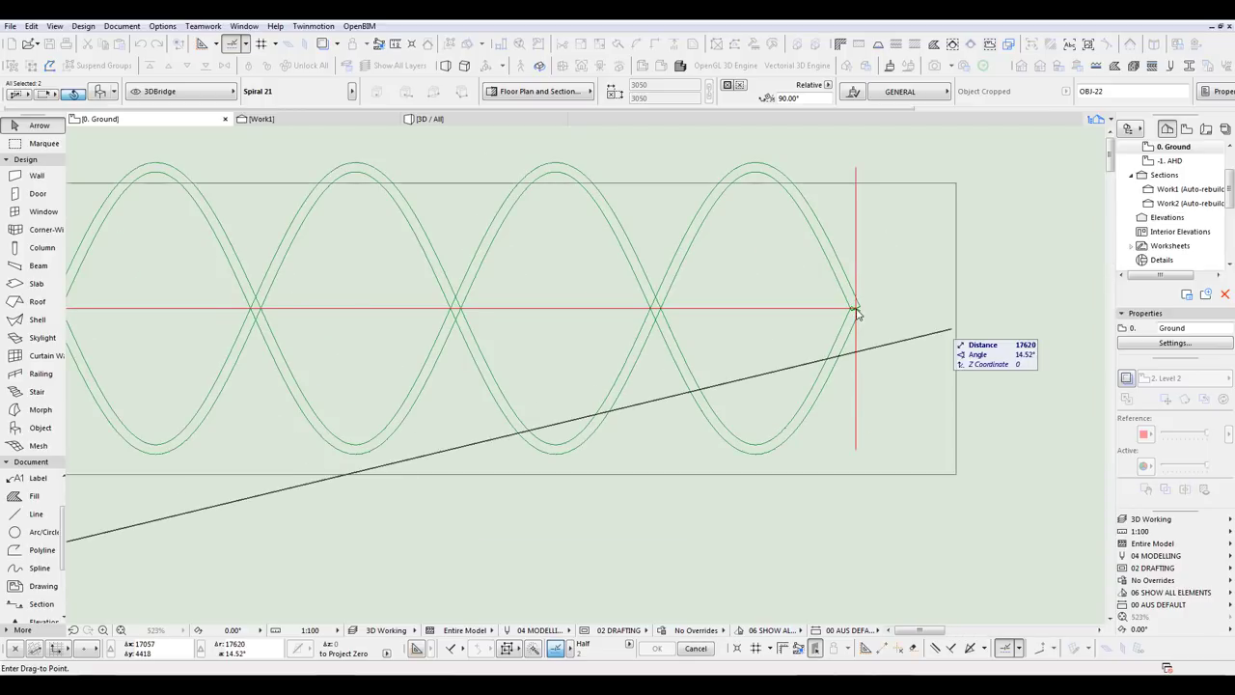
left_click(857, 312)
scroll(961, 333, "down", 3)
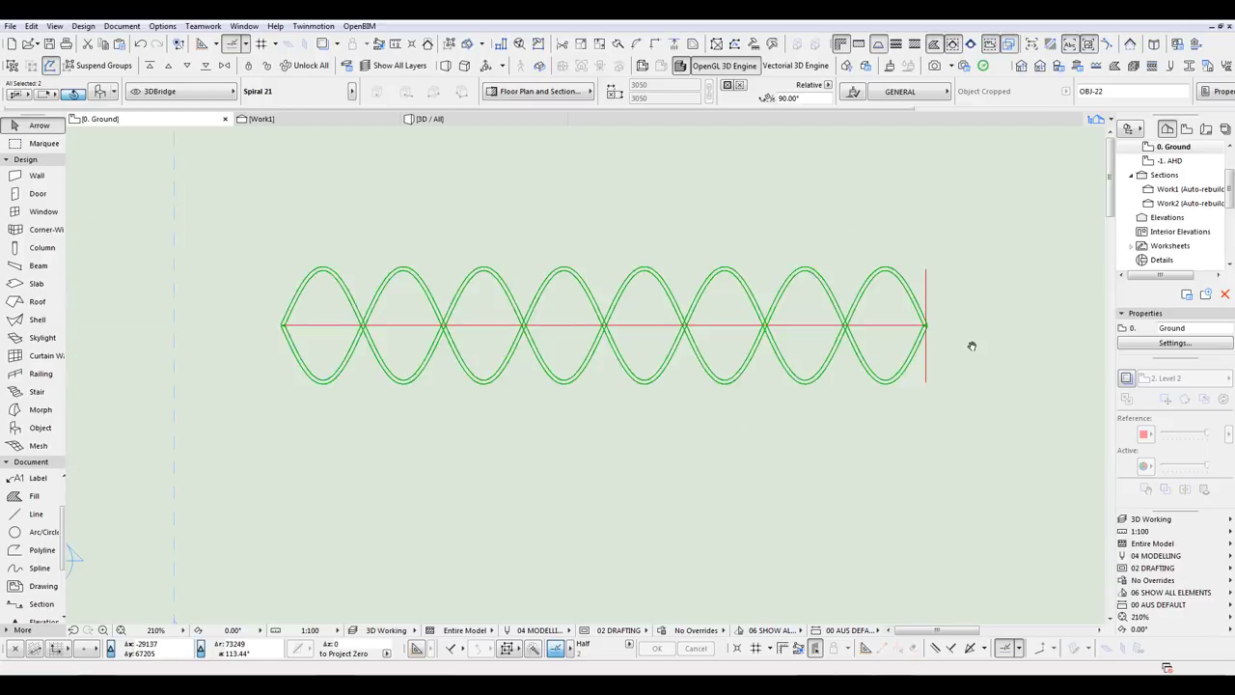
scroll(927, 376, "down", 1)
left_click(787, 465)
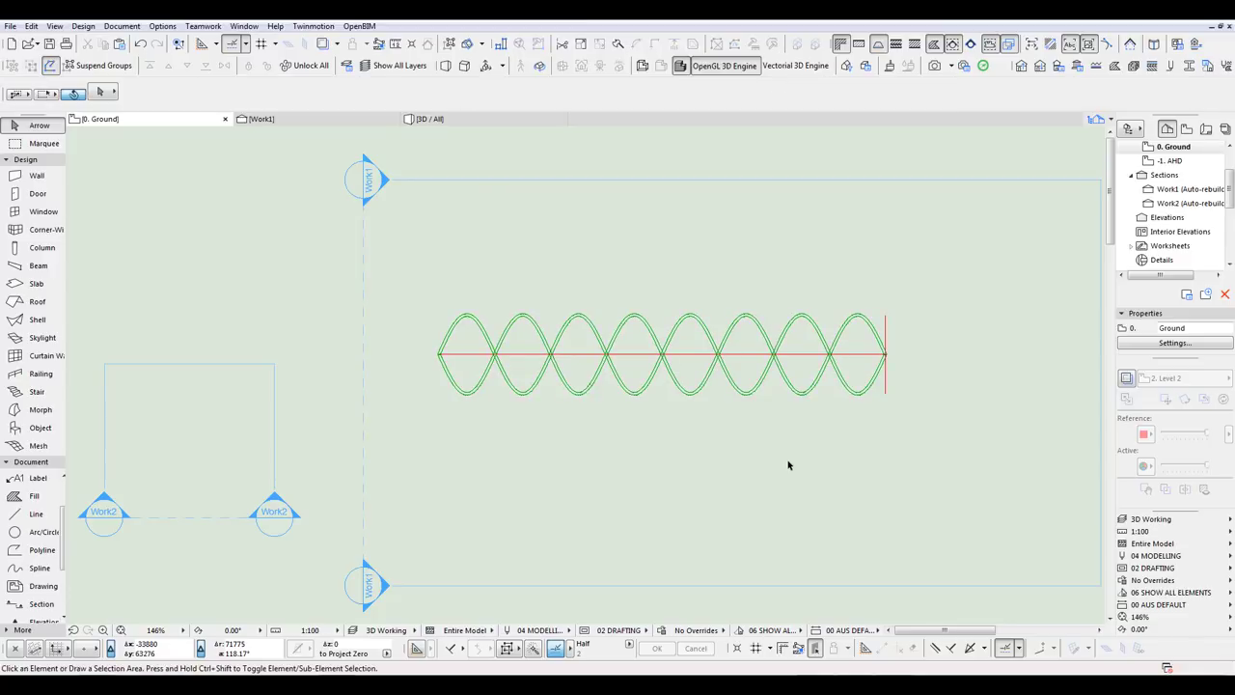
key("F3")
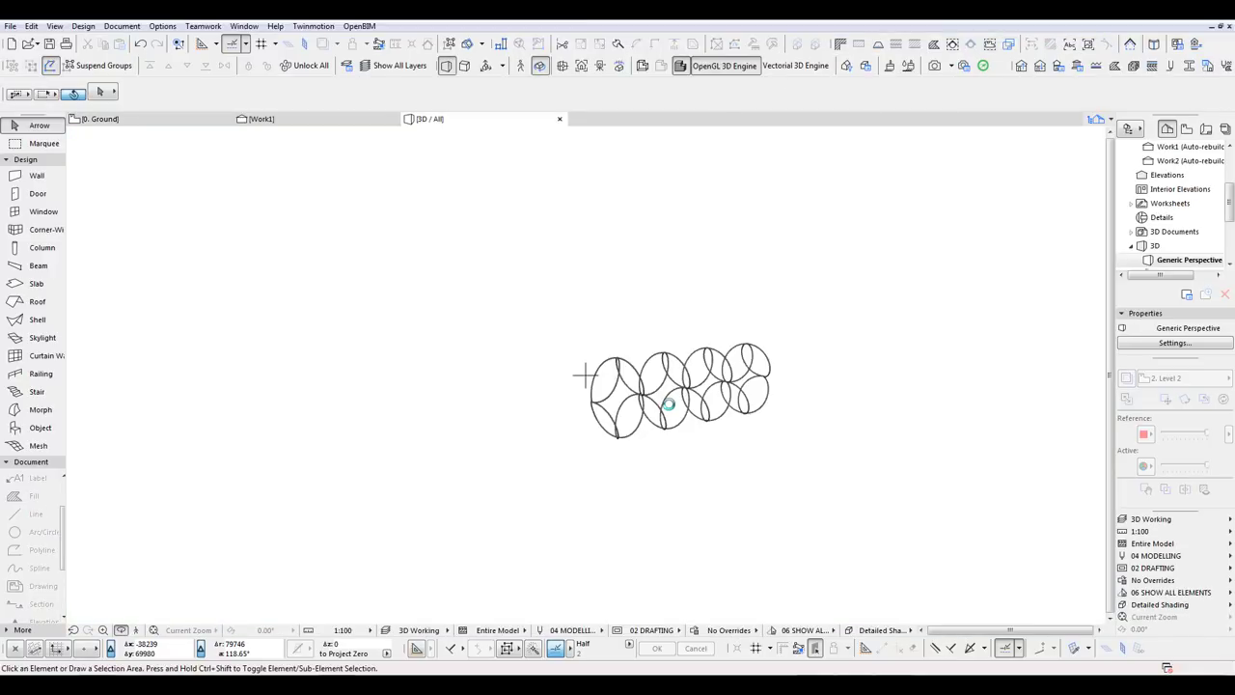
middle_click_drag(667, 405, 667, 347, "shift")
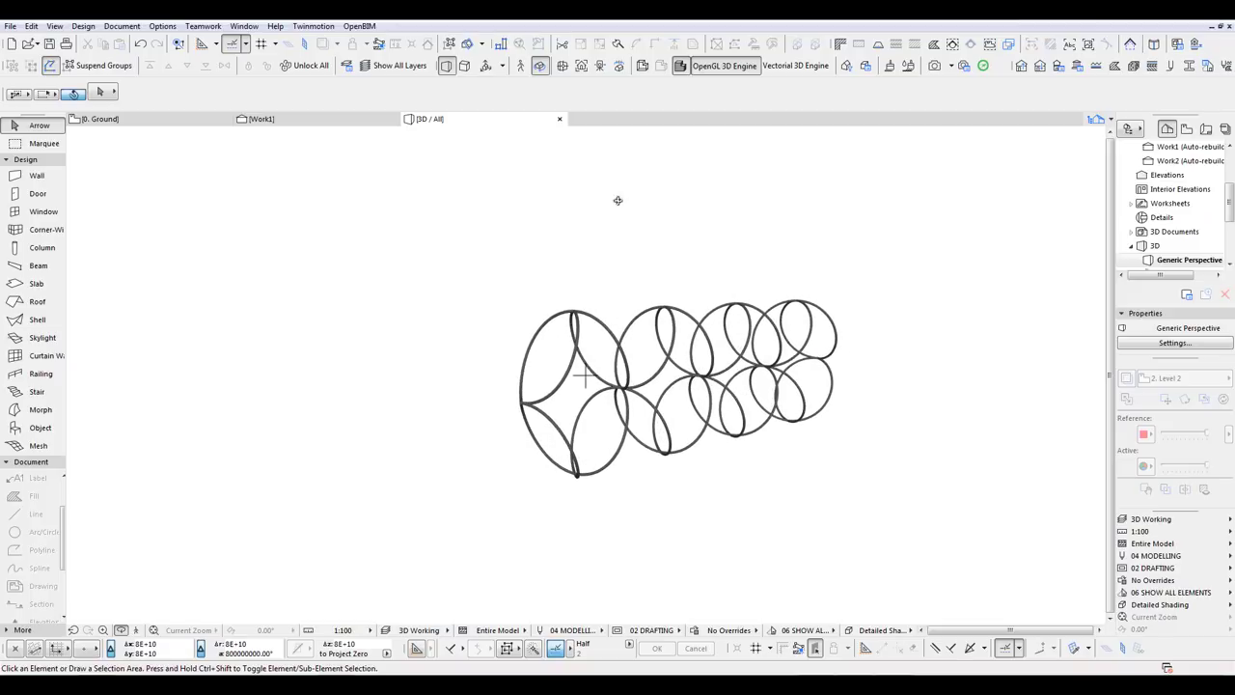
Step: In the Work1 section, move the upper spiral pair straight down 3000 mm so its centre meets the lower pair's centre
left_click(322, 122)
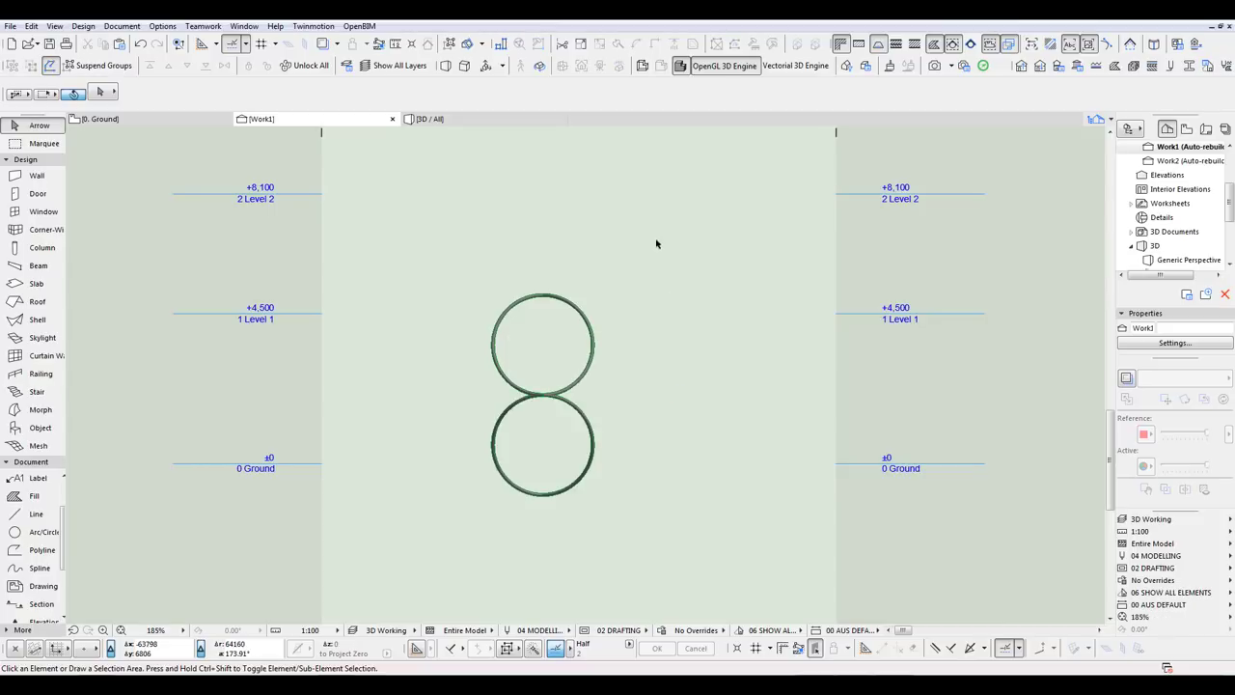
left_click_drag(471, 274, 618, 324)
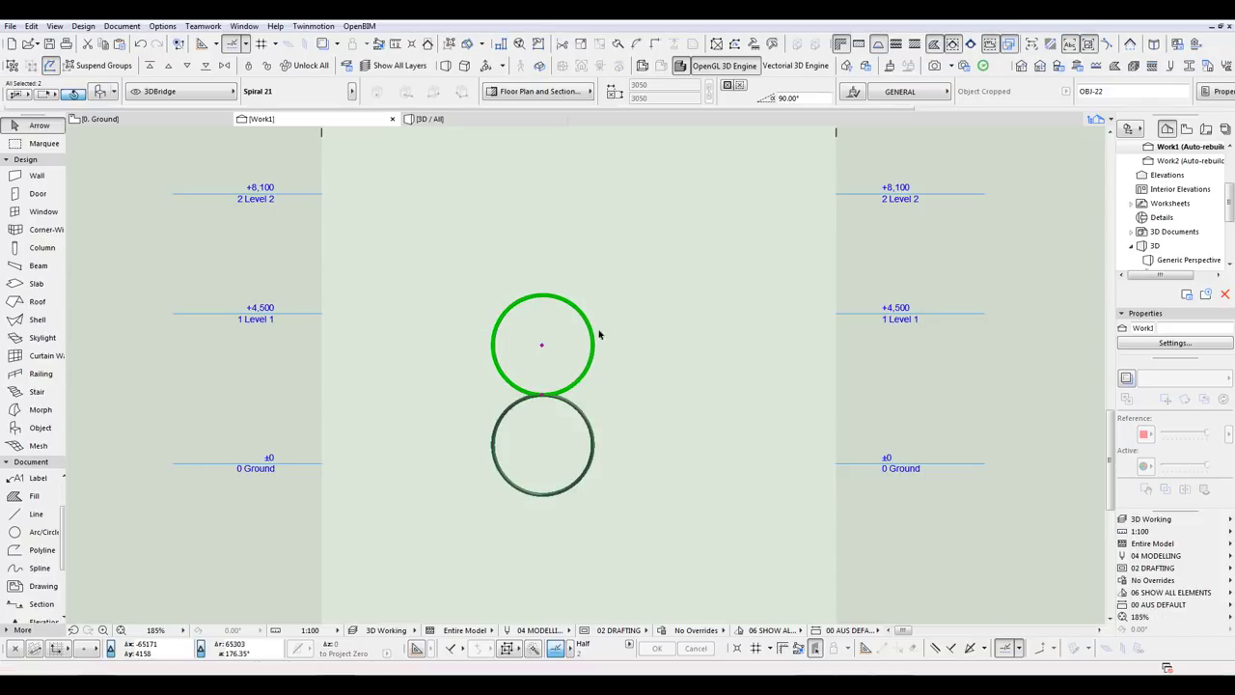
scroll(580, 397, "up", 4)
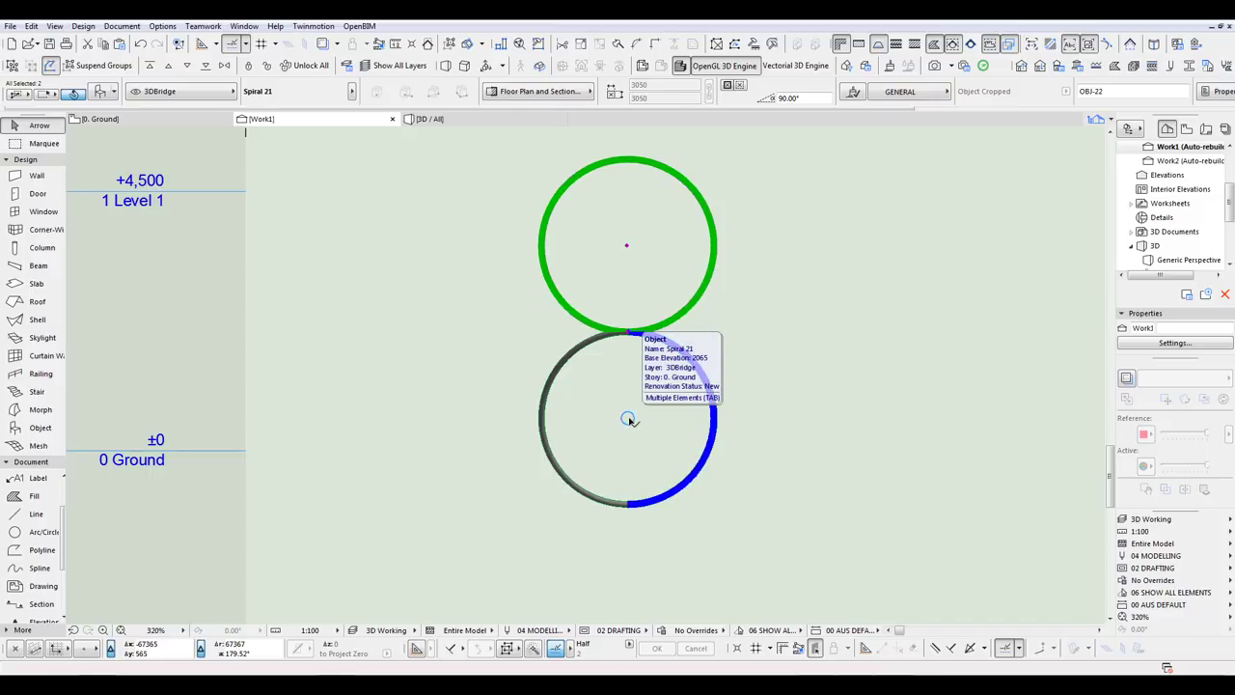
key("ctrl+d")
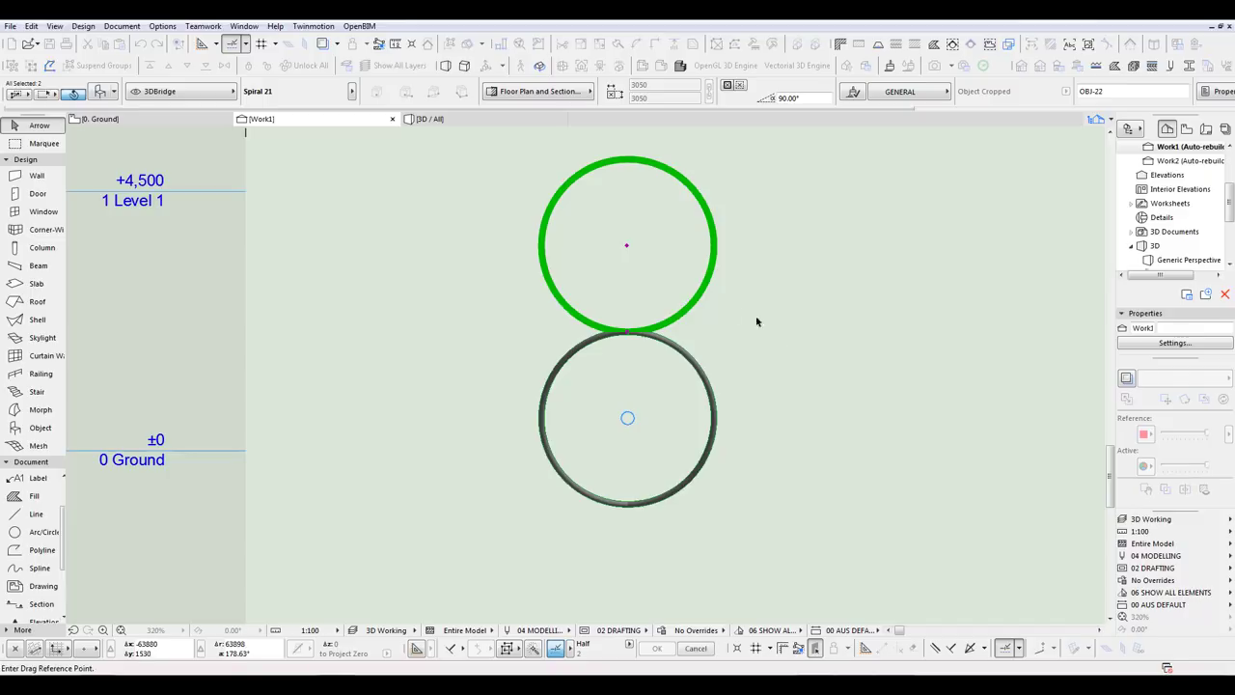
left_click(627, 246)
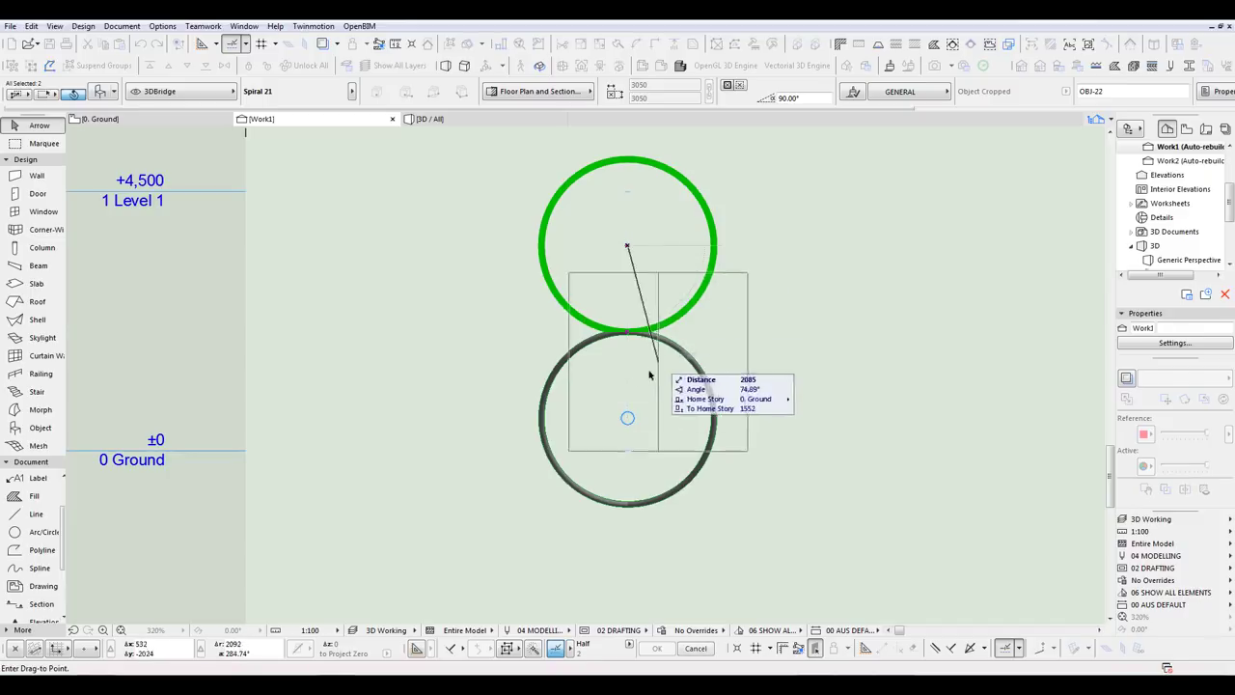
type("3000")
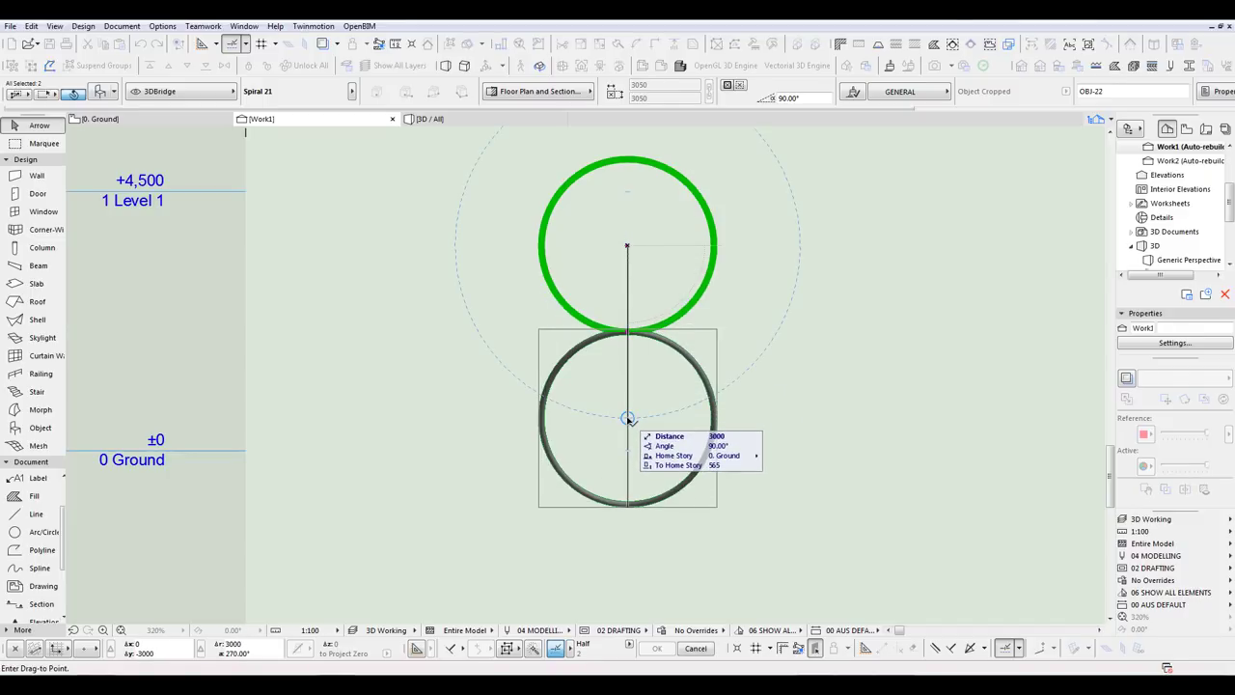
key("Return")
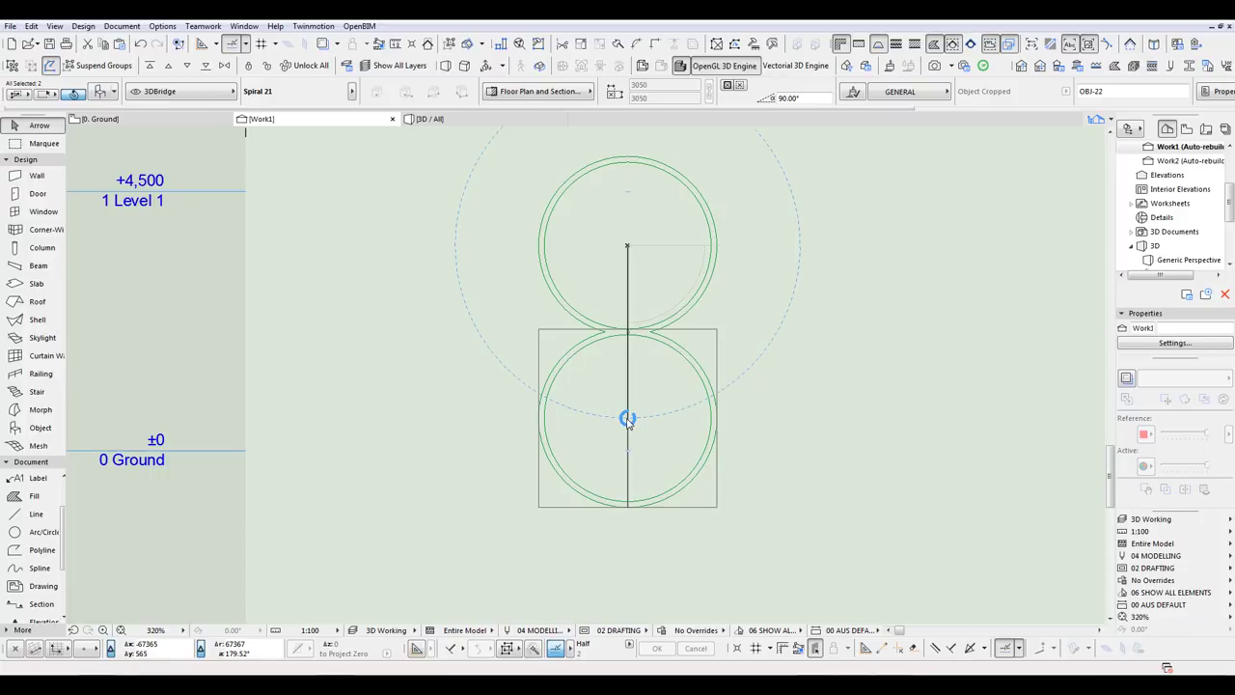
left_click(628, 418)
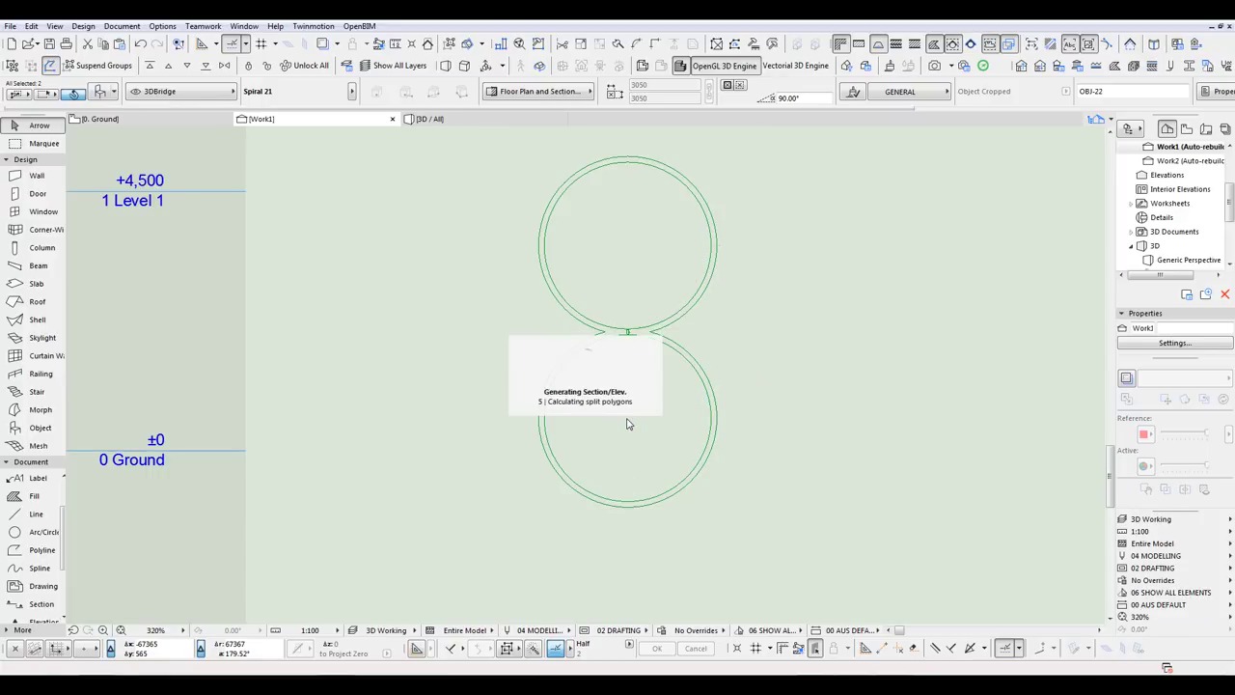
left_click(801, 406)
Step: Examine the combined helical tube in 3D and on the Ground floor plan, and reopen the Work1 section
key("F2")
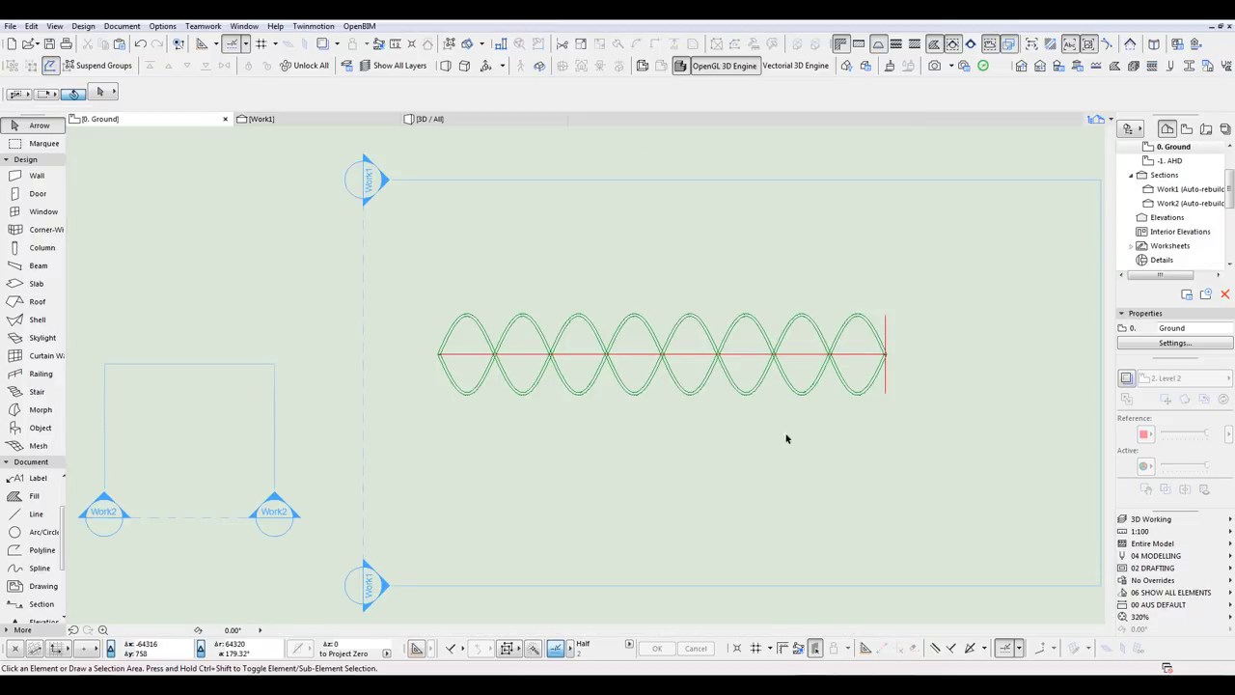
key("F3")
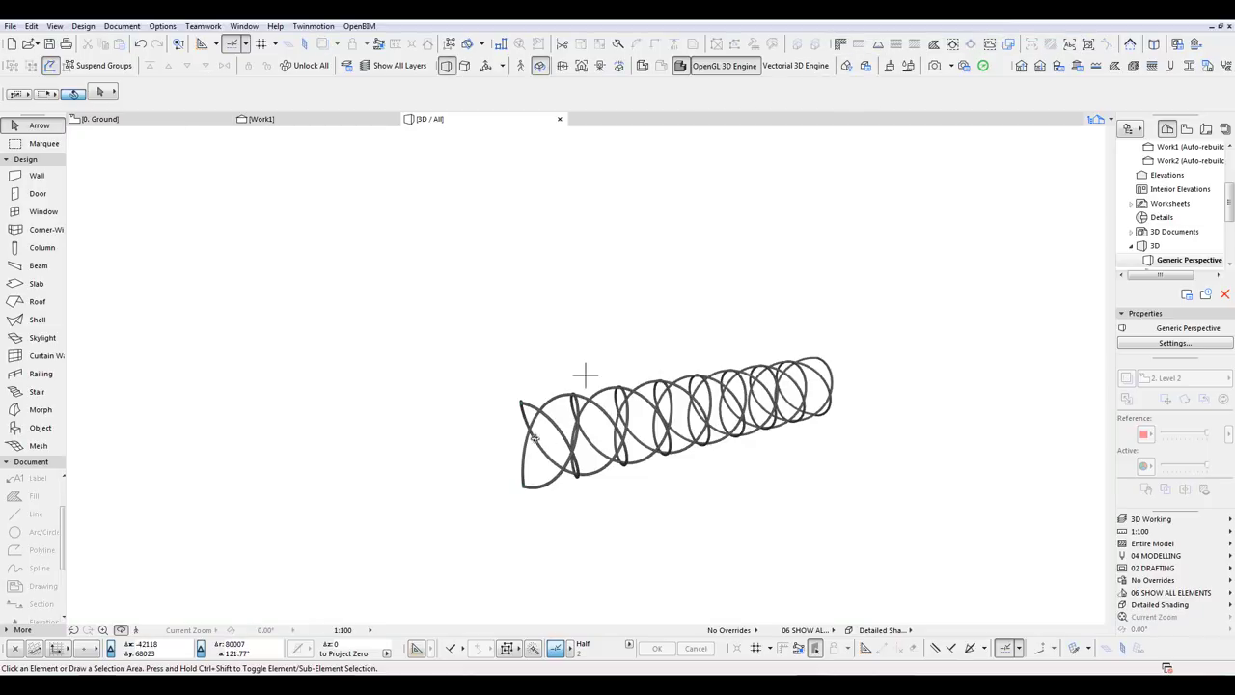
middle_click_drag(535, 439, 607, 401, "shift")
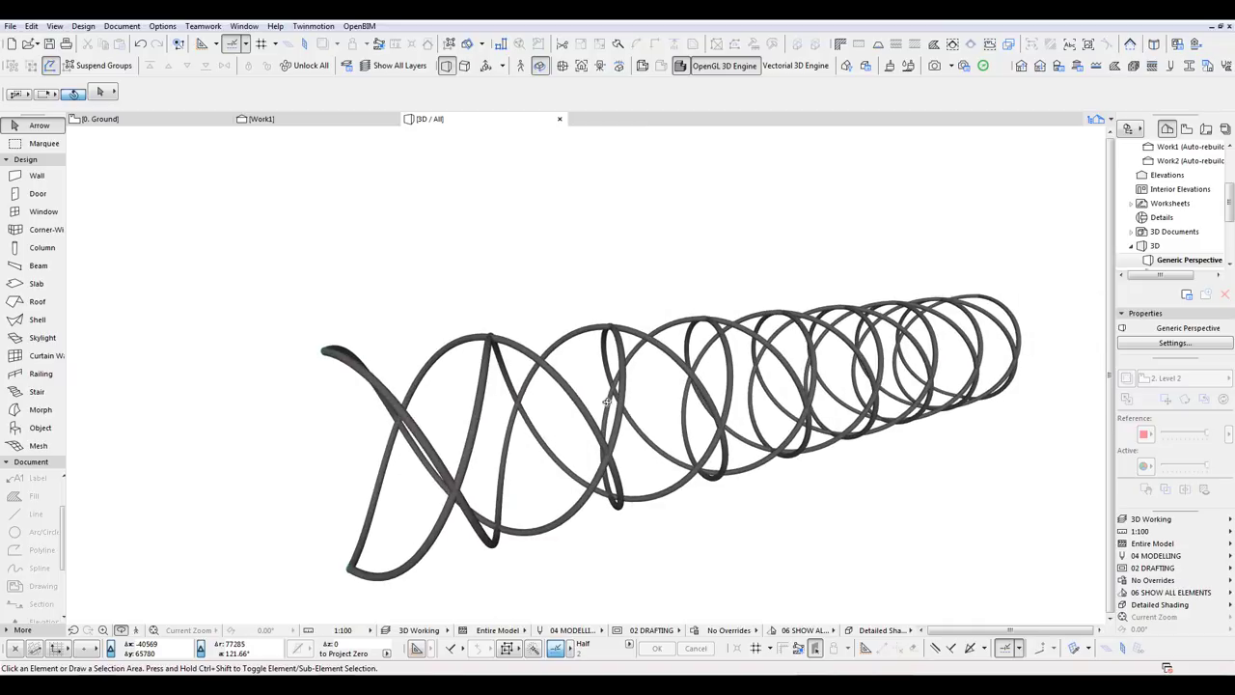
key("F2")
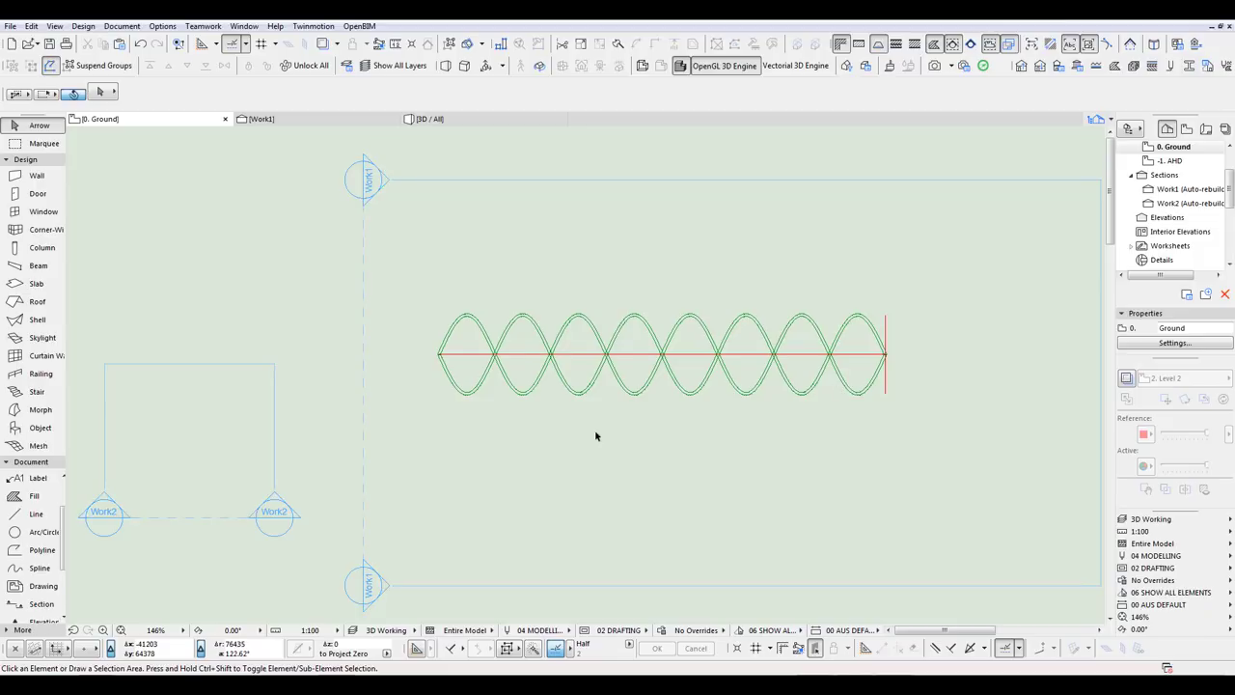
middle_click_drag(595, 433, 643, 425)
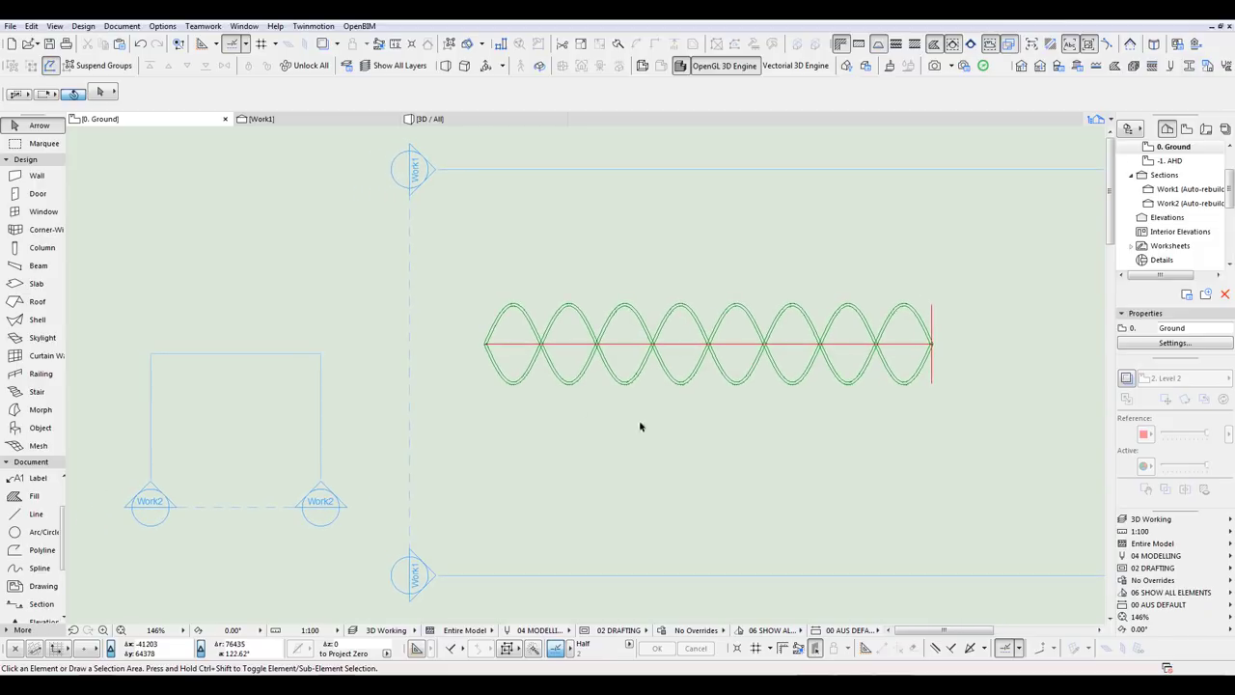
left_click(285, 122)
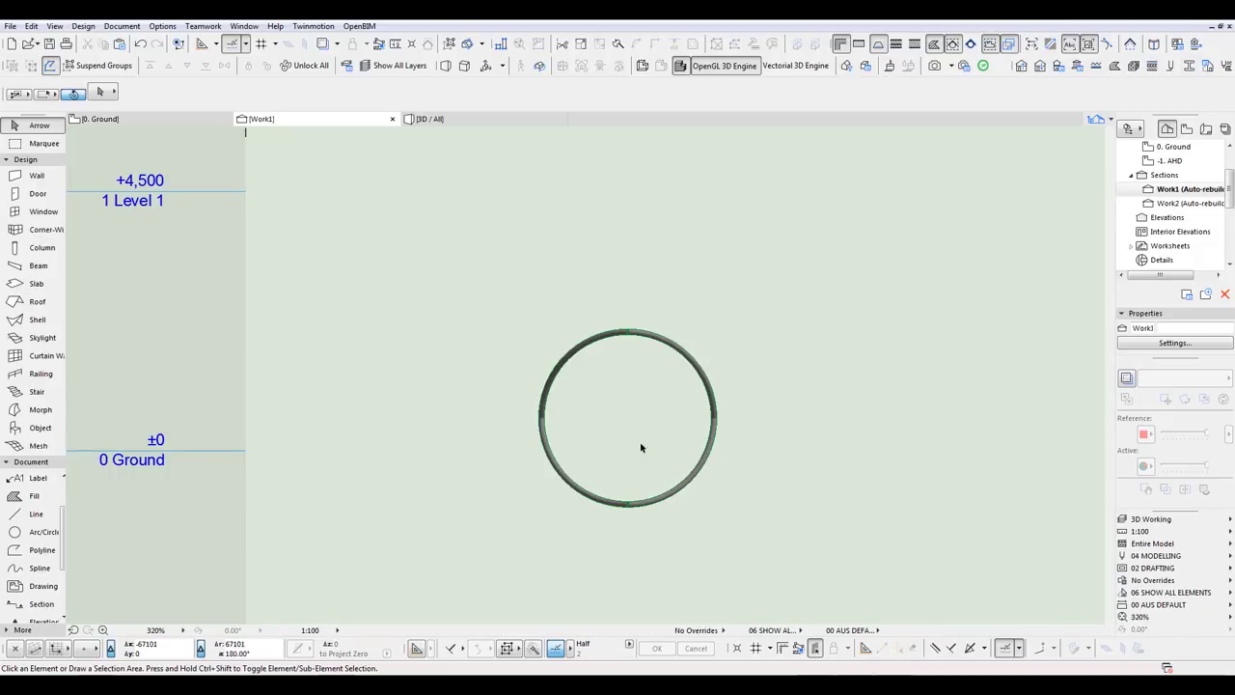
Step: In the Work1 section, move all four spirals straight up so the ring's lowest point sits on the 0 Ground level line
scroll(640, 446, "up", 4)
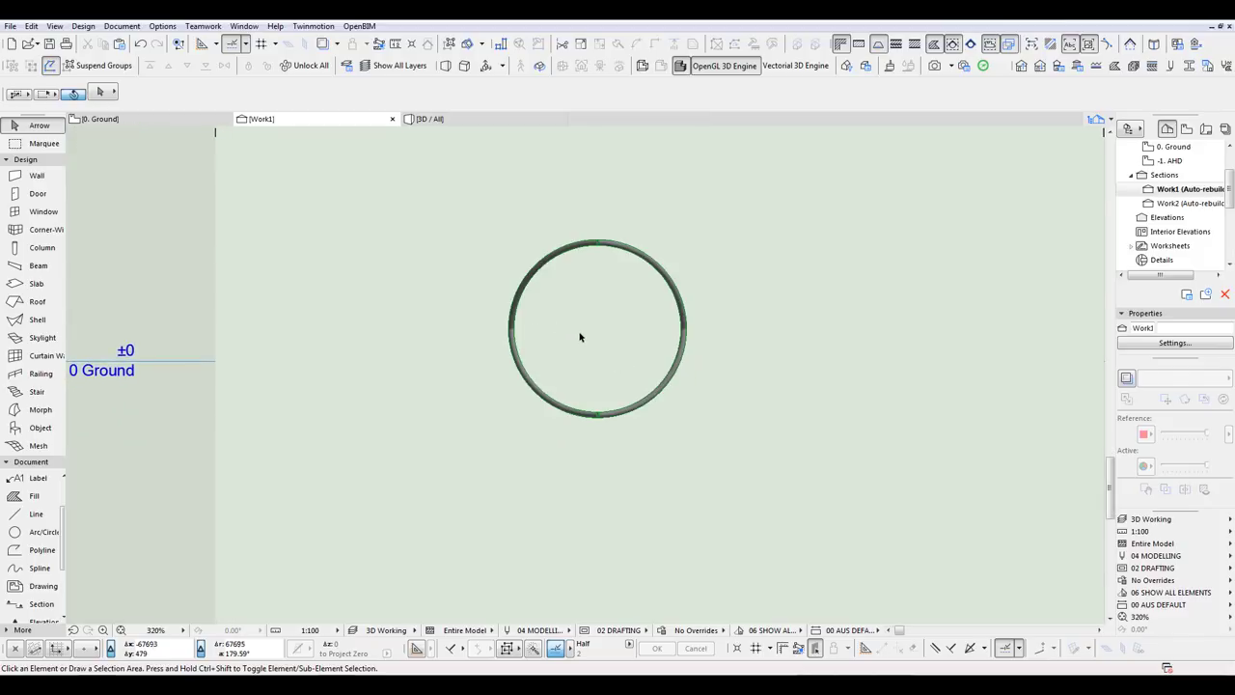
scroll(599, 354, "down", 2)
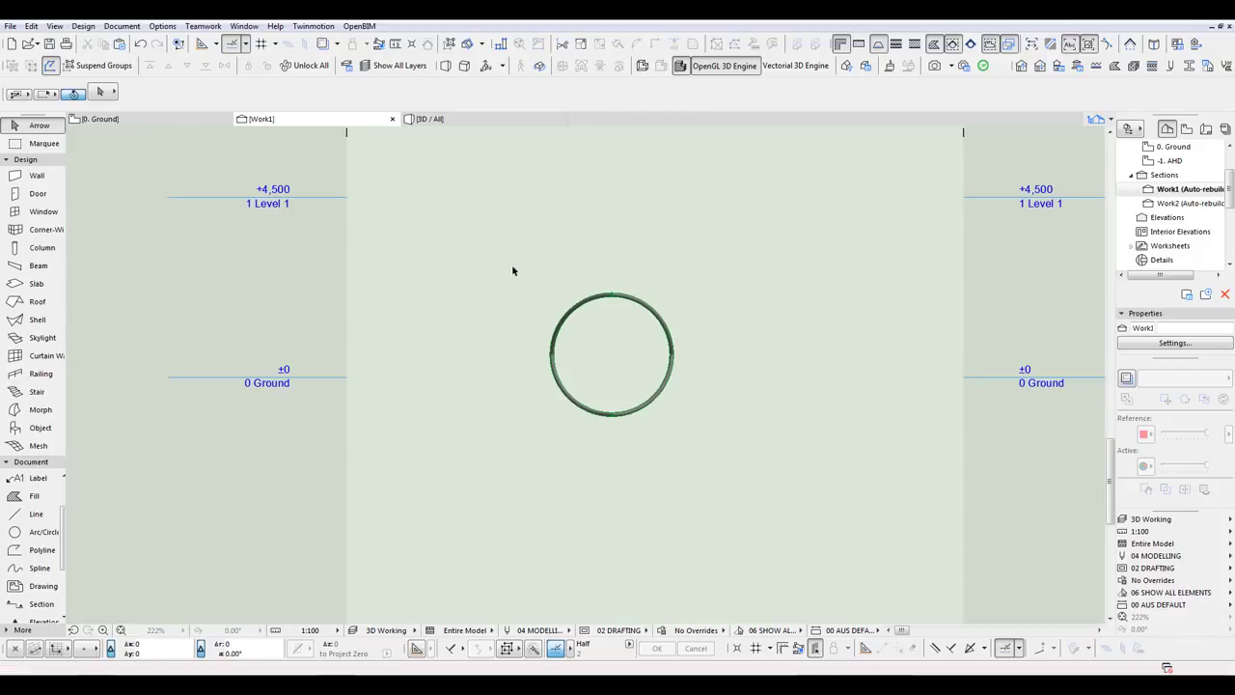
left_click(512, 266)
left_click(715, 441)
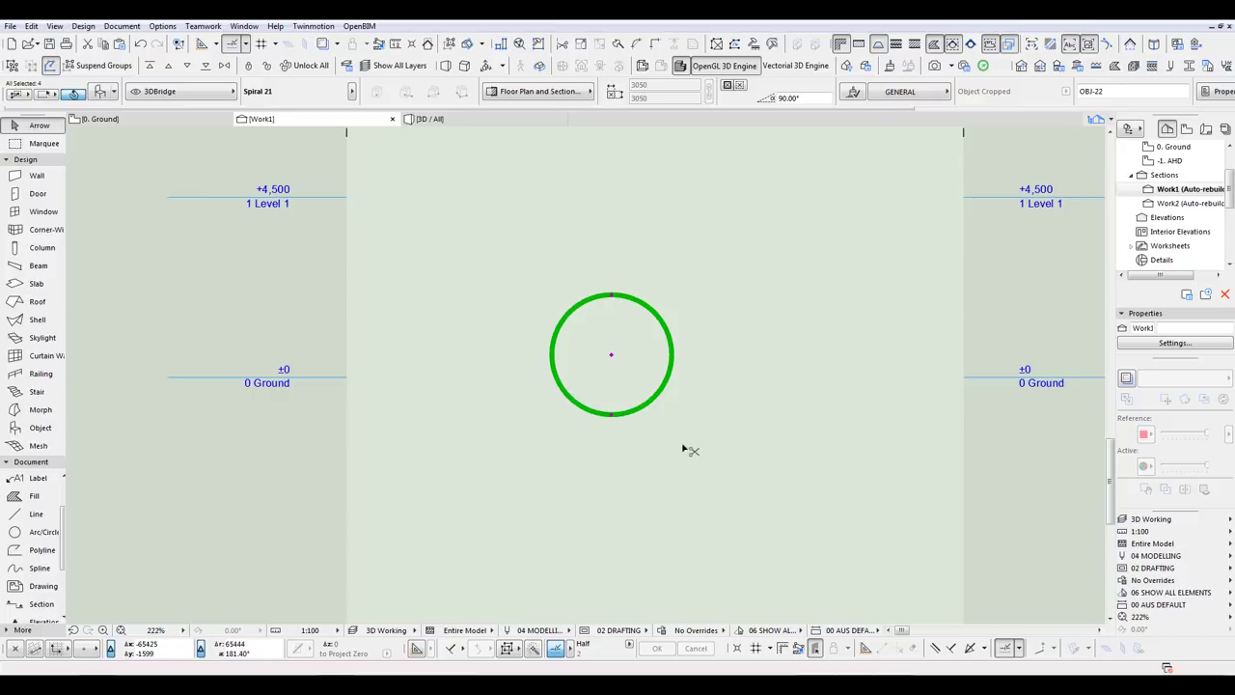
key("ctrl+d")
left_click(611, 417)
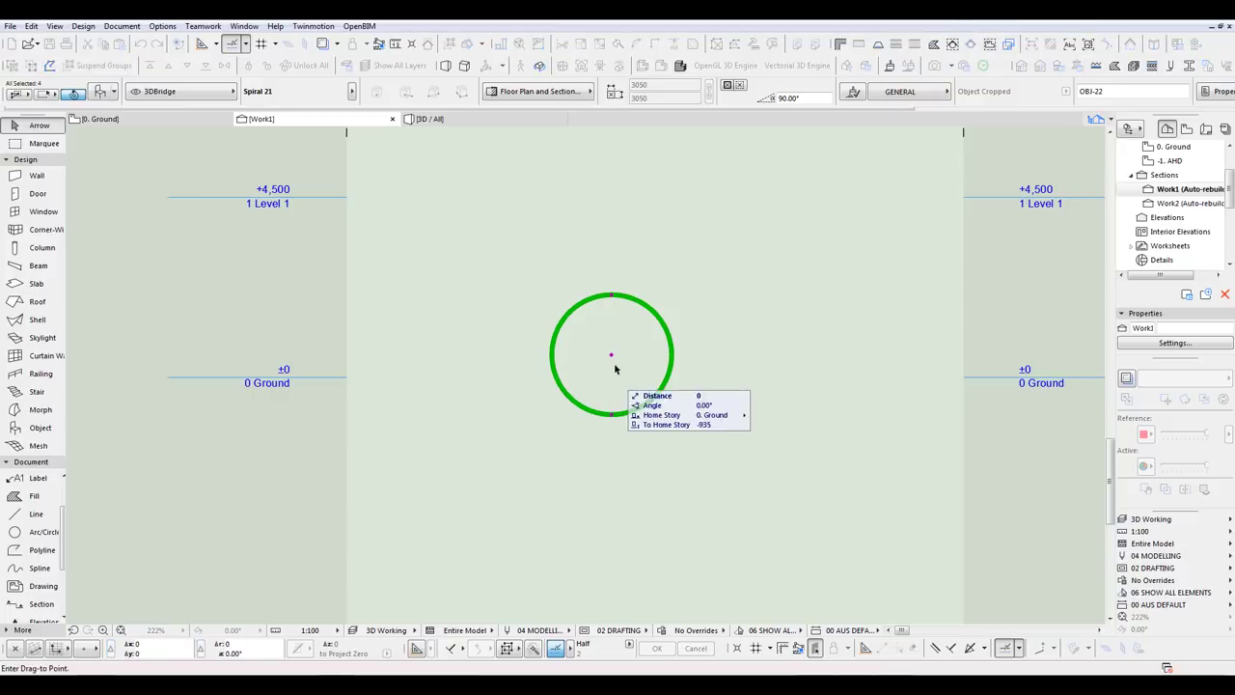
left_click(347, 378)
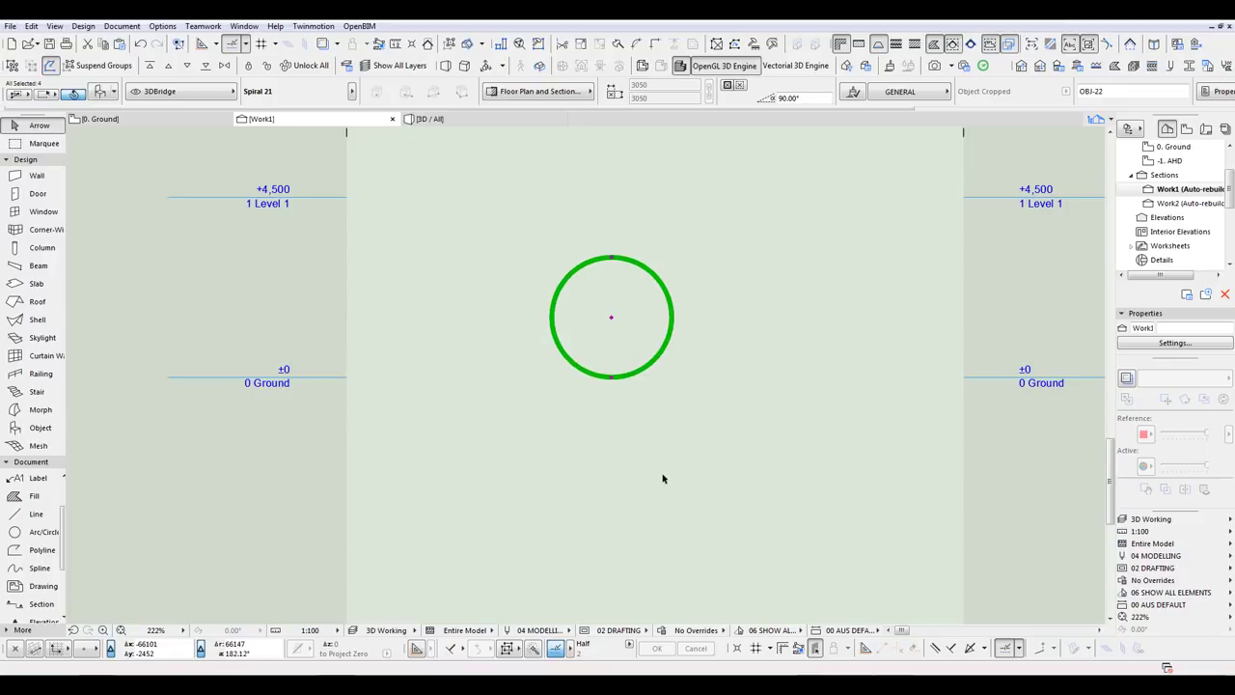
left_click(642, 444)
Step: Draw a rectangular fill 75 mm wide and 10 mm high just outside the ring's right-hand side
scroll(660, 395, "up", 4)
middle_click_drag(683, 388, 730, 514)
scroll(759, 469, "up", 1)
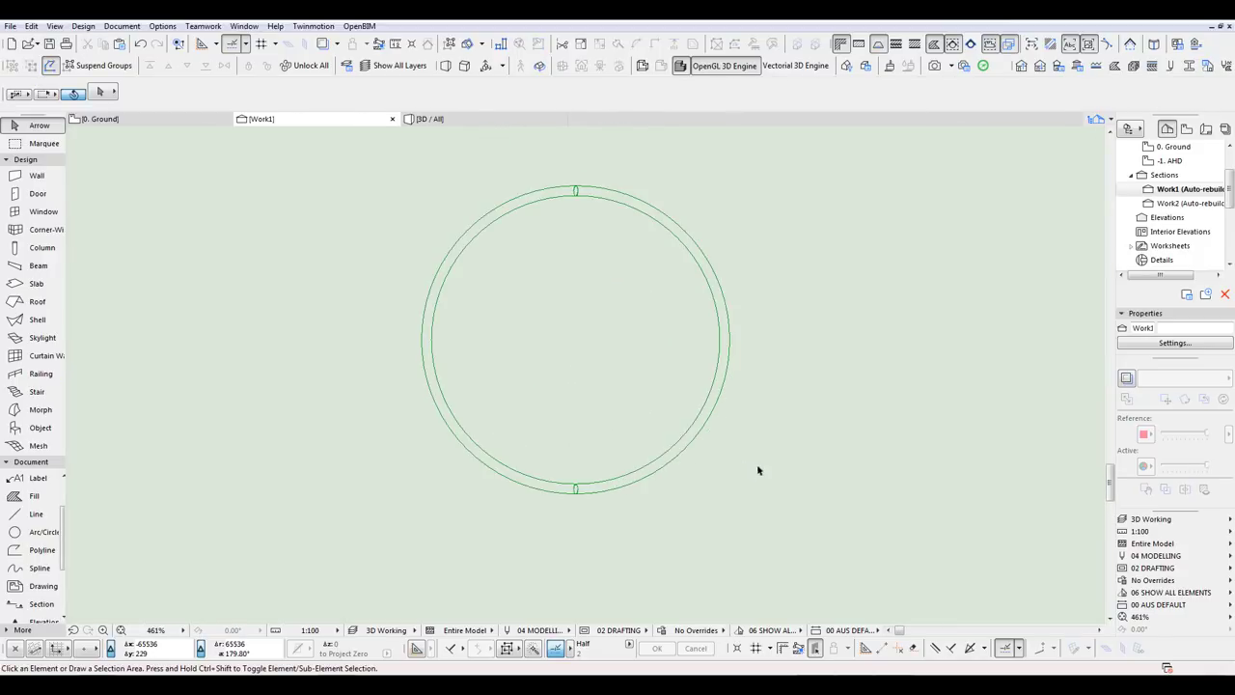
middle_click_drag(759, 469, 802, 477)
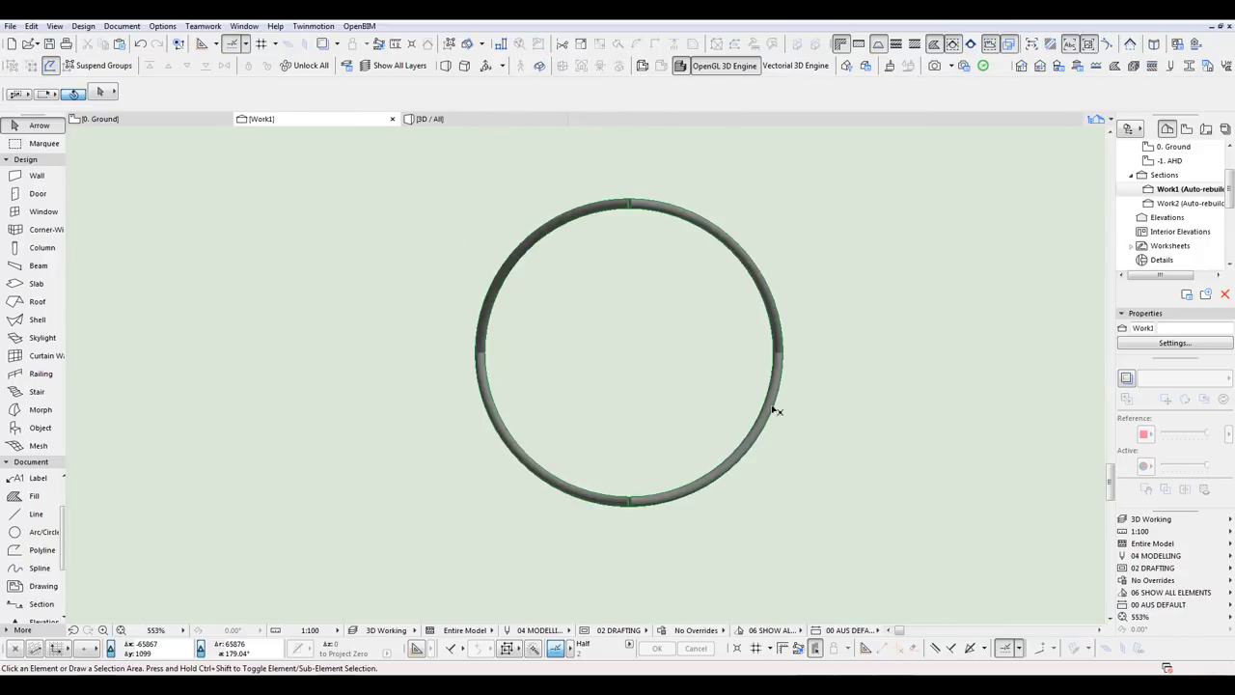
left_click(34, 495)
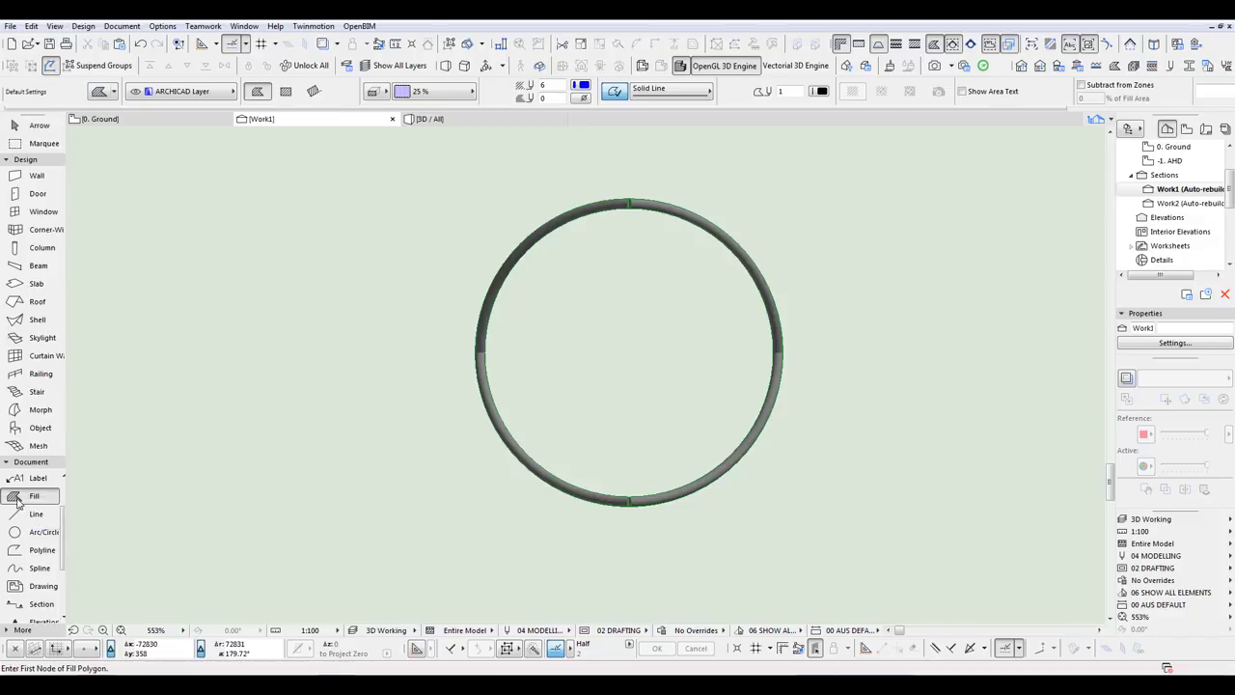
scroll(788, 354, "up", 5)
scroll(788, 354, "up", 3)
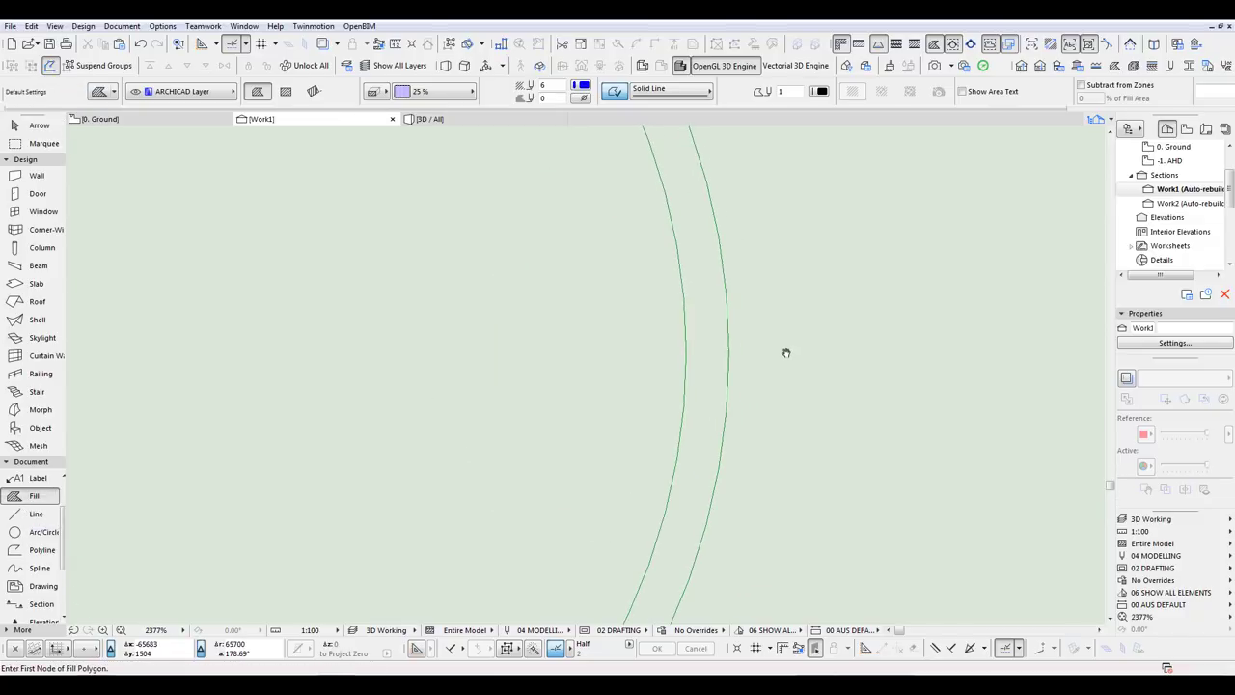
middle_click_drag(786, 351, 658, 352)
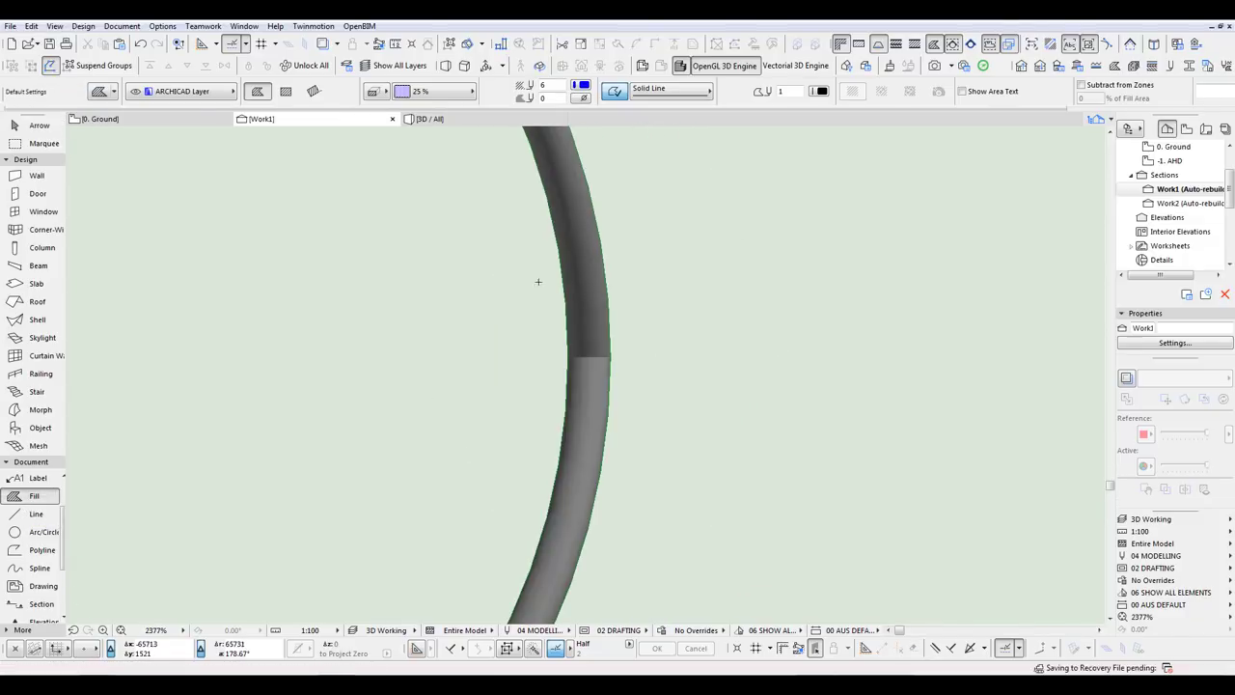
left_click(285, 91)
left_click(676, 360)
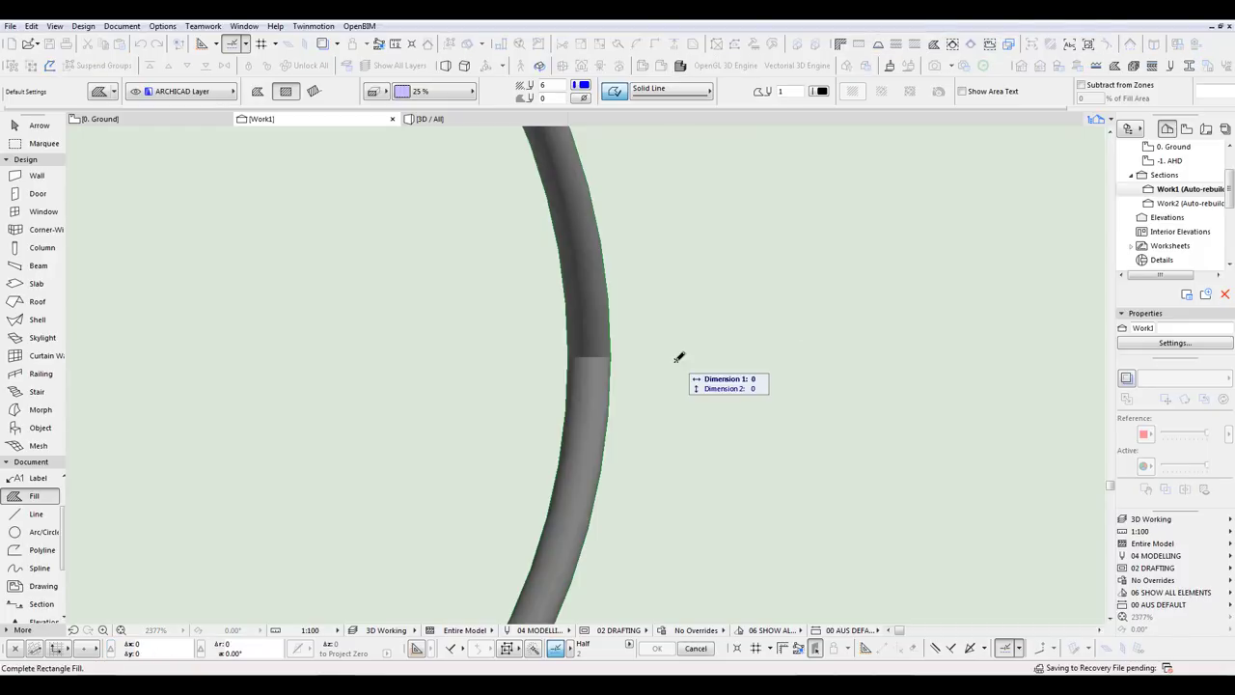
key("x")
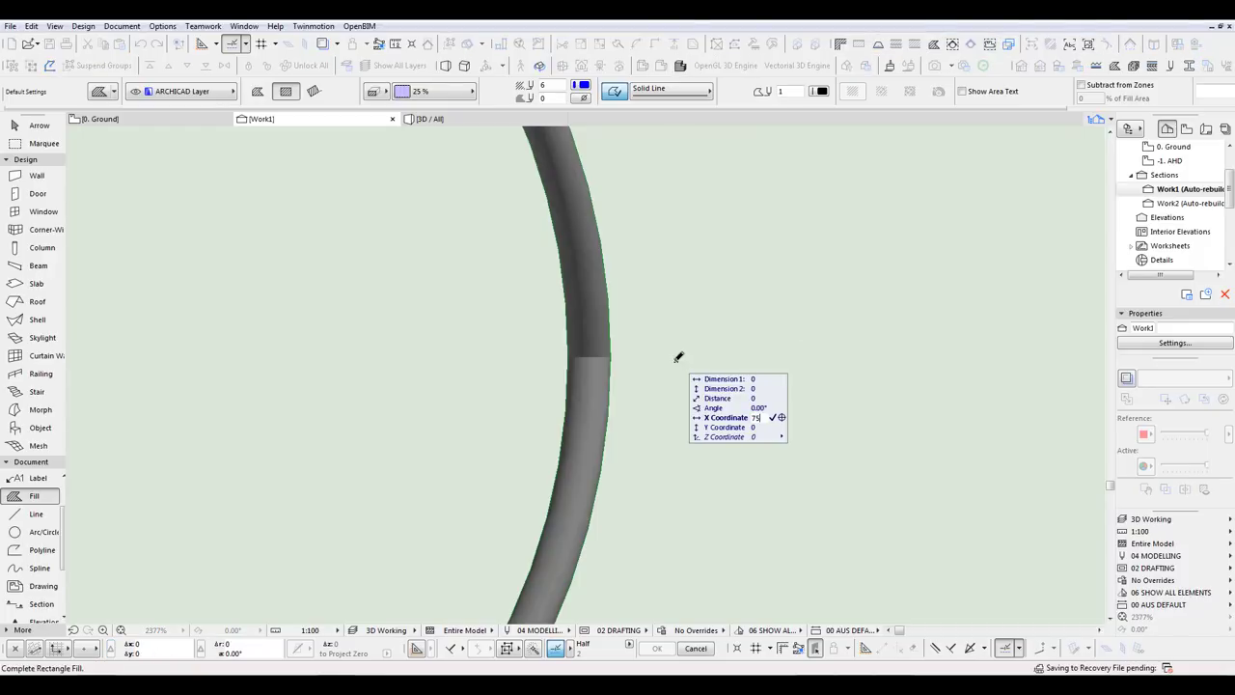
key("Return")
key("y")
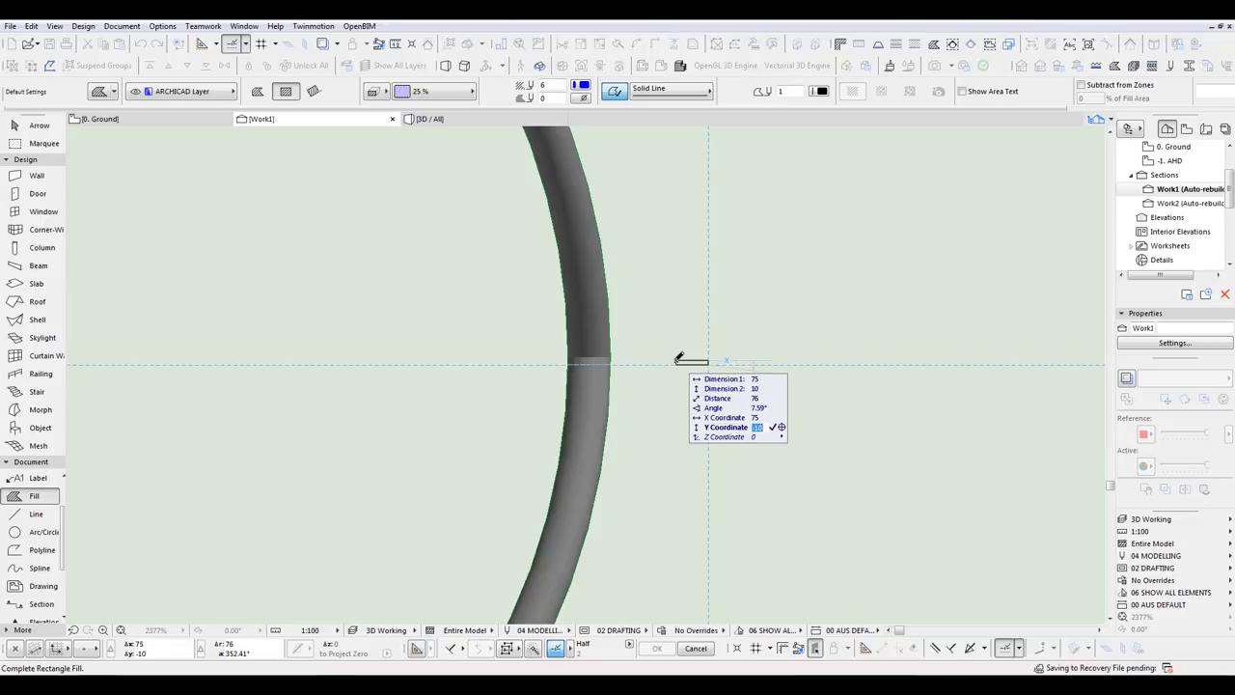
key("Return")
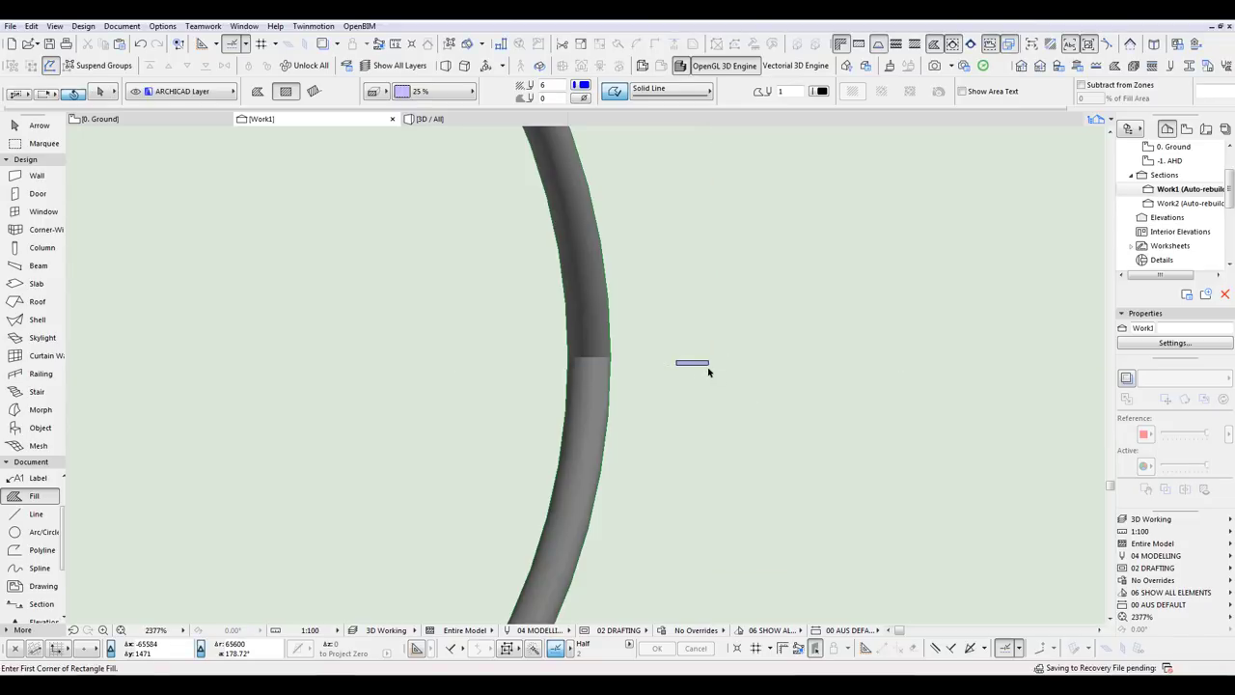
Step: Move the rectangular fill by its upper edge midpoint onto the ring's tube, at the joint on the horizontal centreline
left_click(709, 366, "shift")
scroll(707, 400, "up", 3)
middle_click_drag(718, 406, 754, 410)
key("ctrl+d")
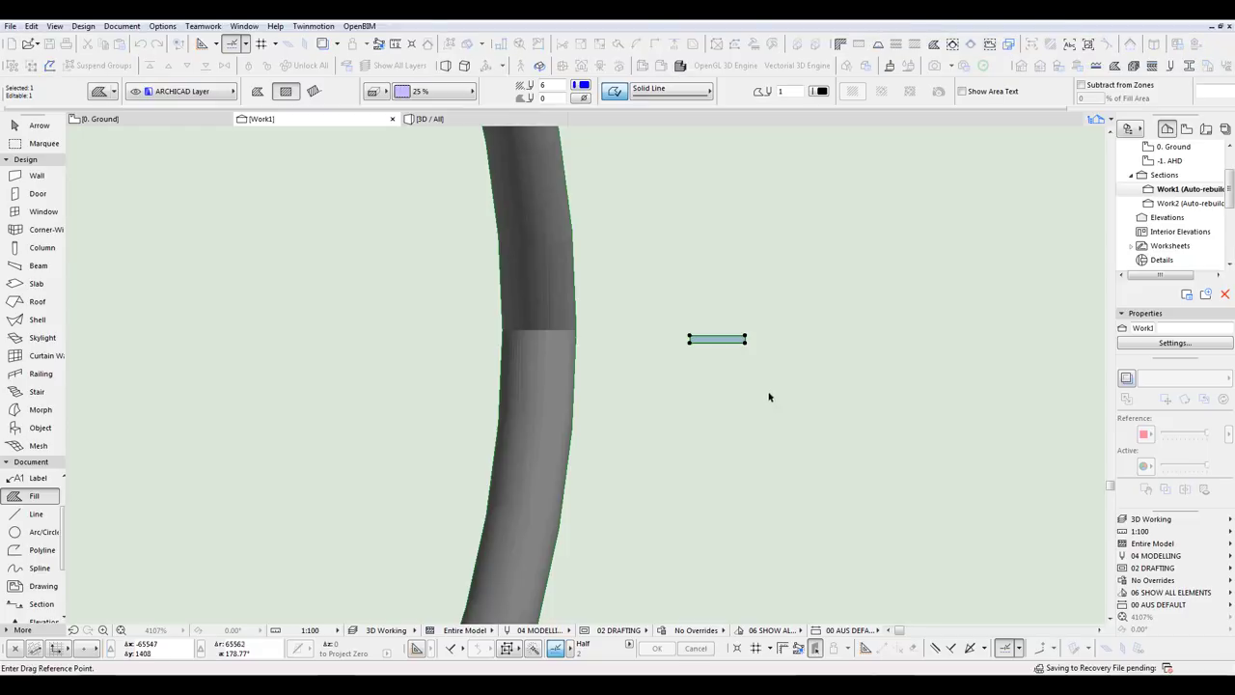
left_click(718, 336)
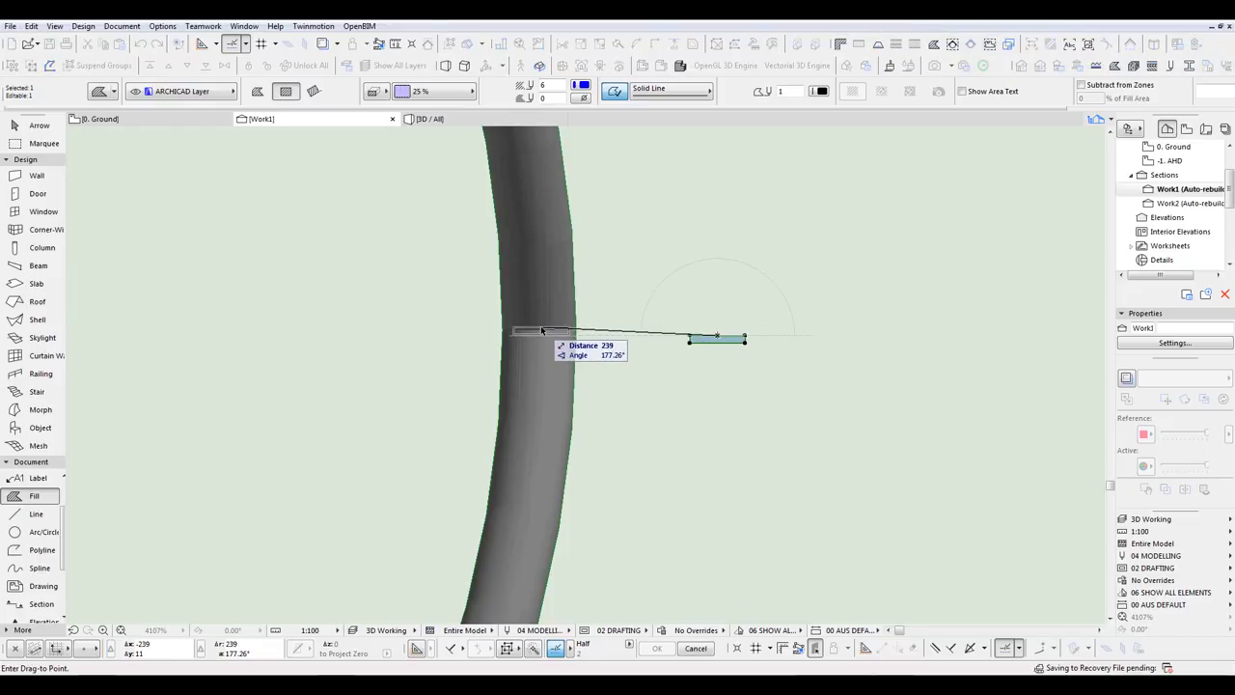
left_click(540, 330)
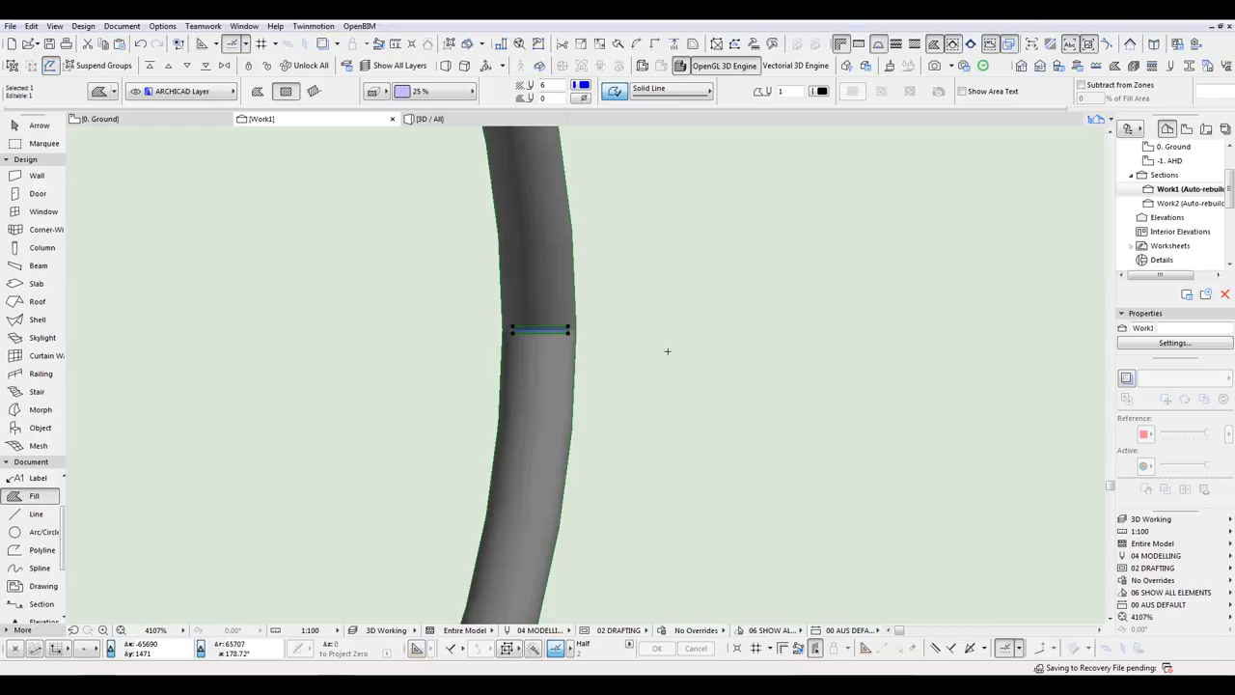
Step: Set up Multiply for the fill as Rotate with the Distribute method, 30 copies and Pick Arc before Input turned off
scroll(662, 383, "down", 8)
middle_click_drag(664, 425, 749, 371)
scroll(656, 363, "up", 2)
scroll(669, 376, "down", 2)
middle_click_drag(669, 376, 667, 401)
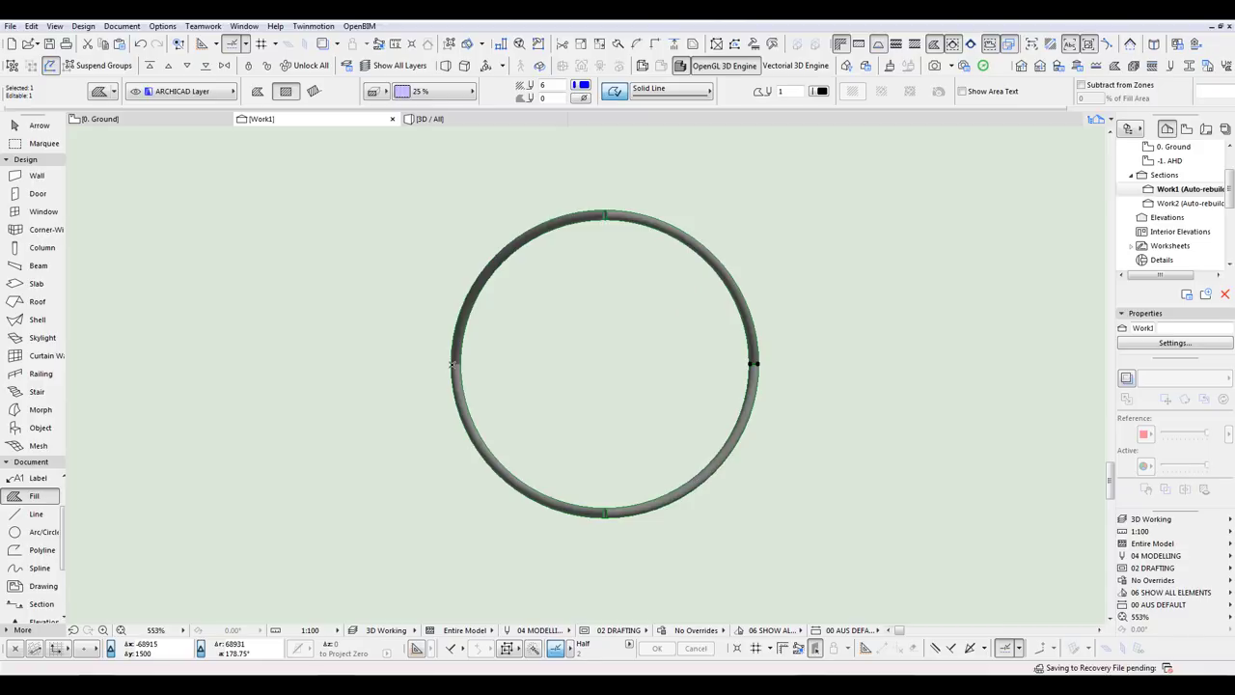
middle_click_drag(803, 386, 808, 394)
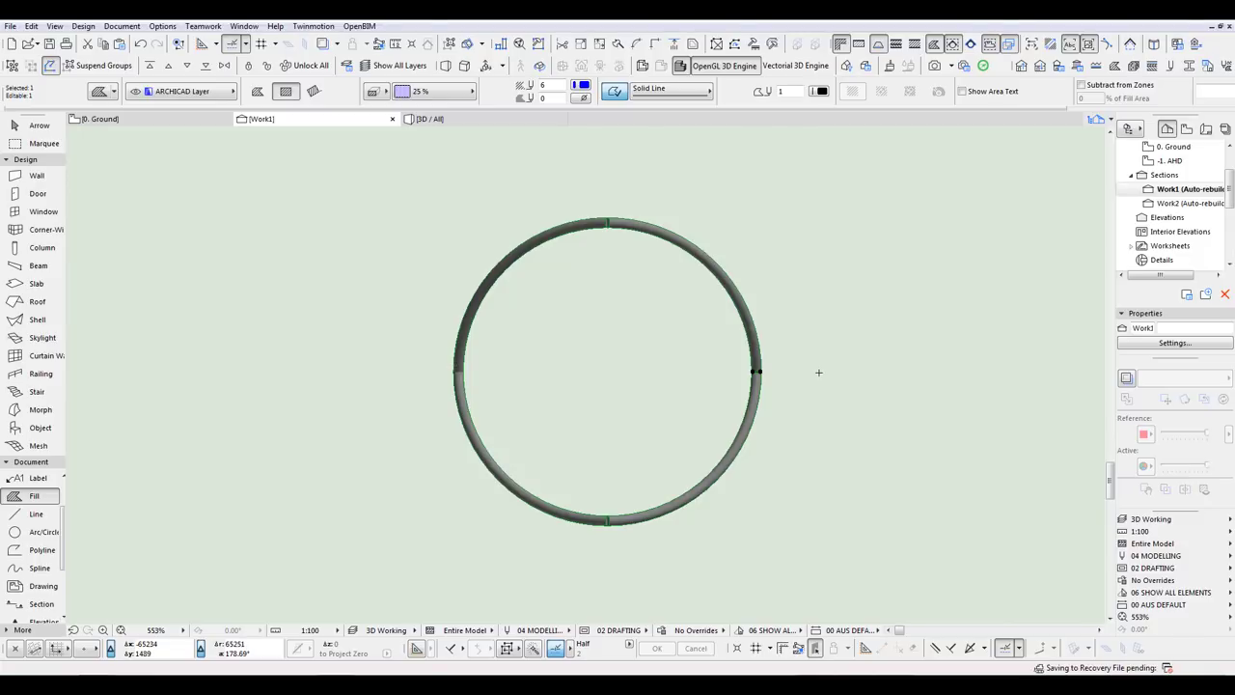
key("ctrl+u")
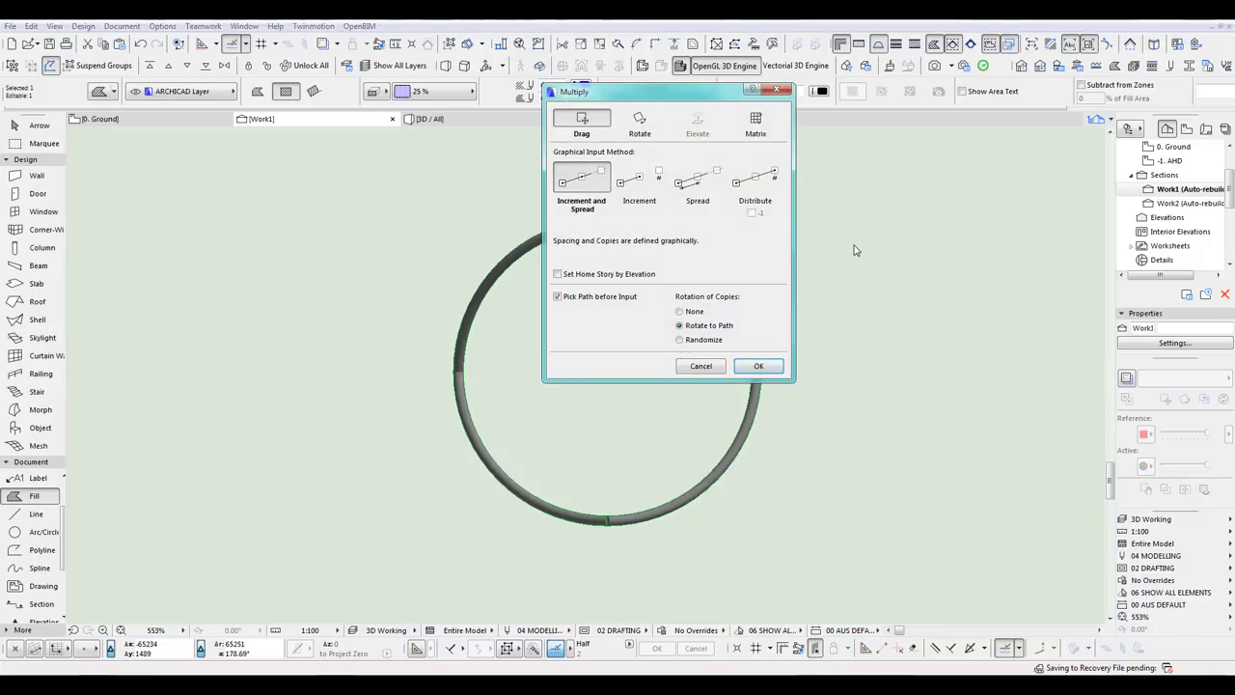
left_click(640, 122)
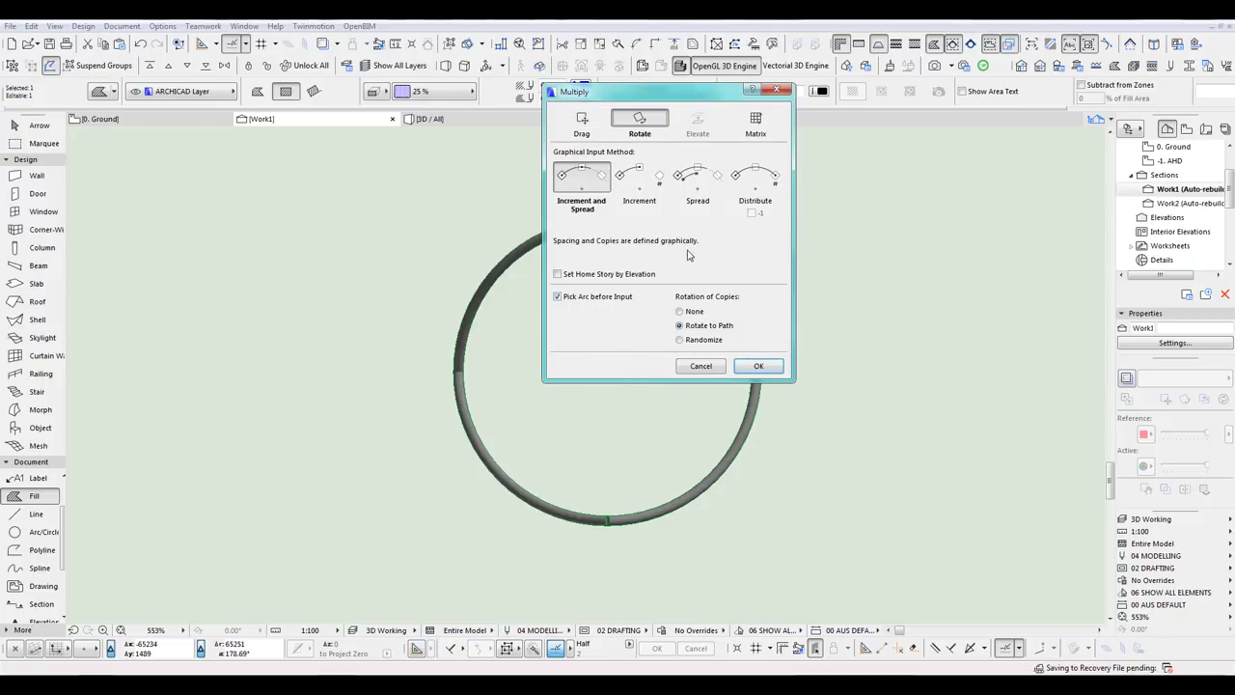
left_click(755, 176)
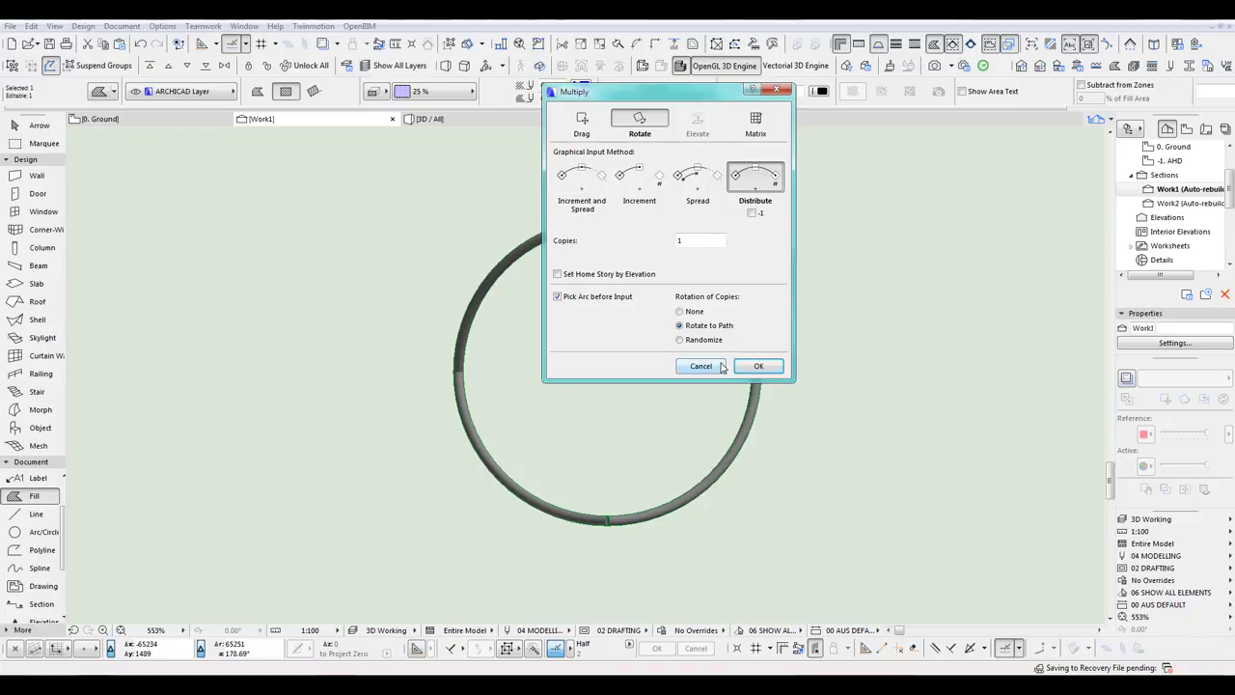
left_click(557, 296)
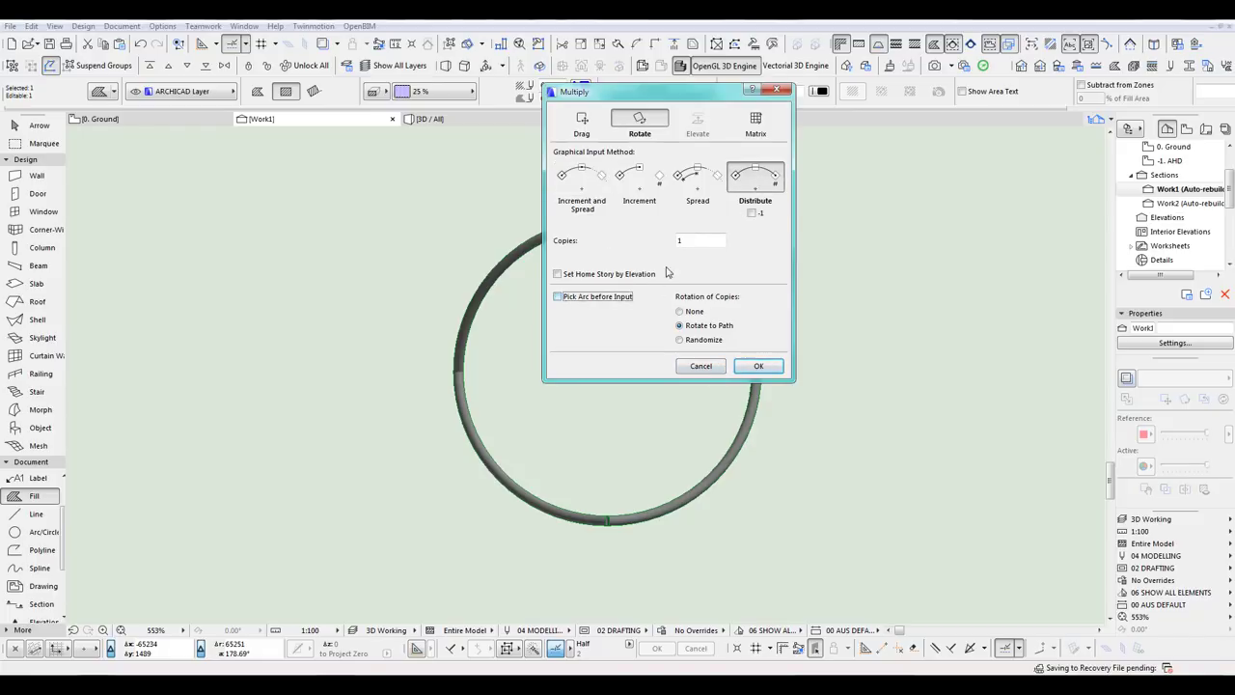
left_click(702, 240)
left_click(759, 365)
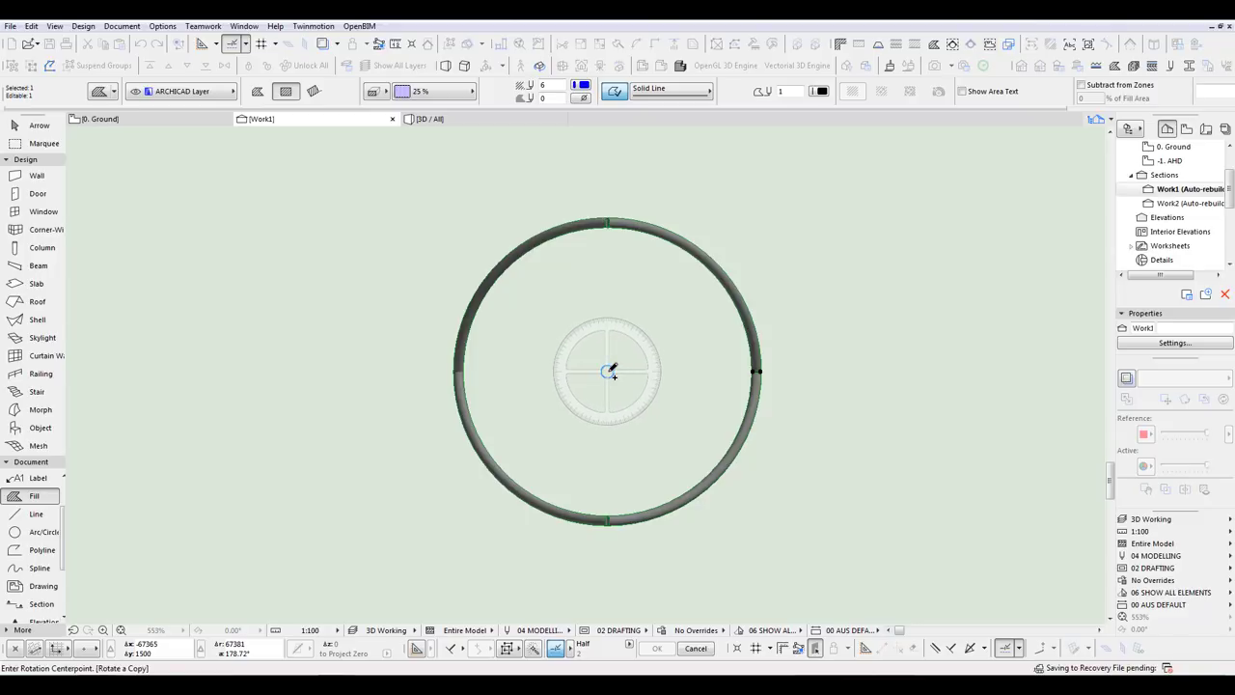
Step: Distribute the fill copies clockwise about the ring's centre over its lower half, ending at the opposite side
left_click(608, 372)
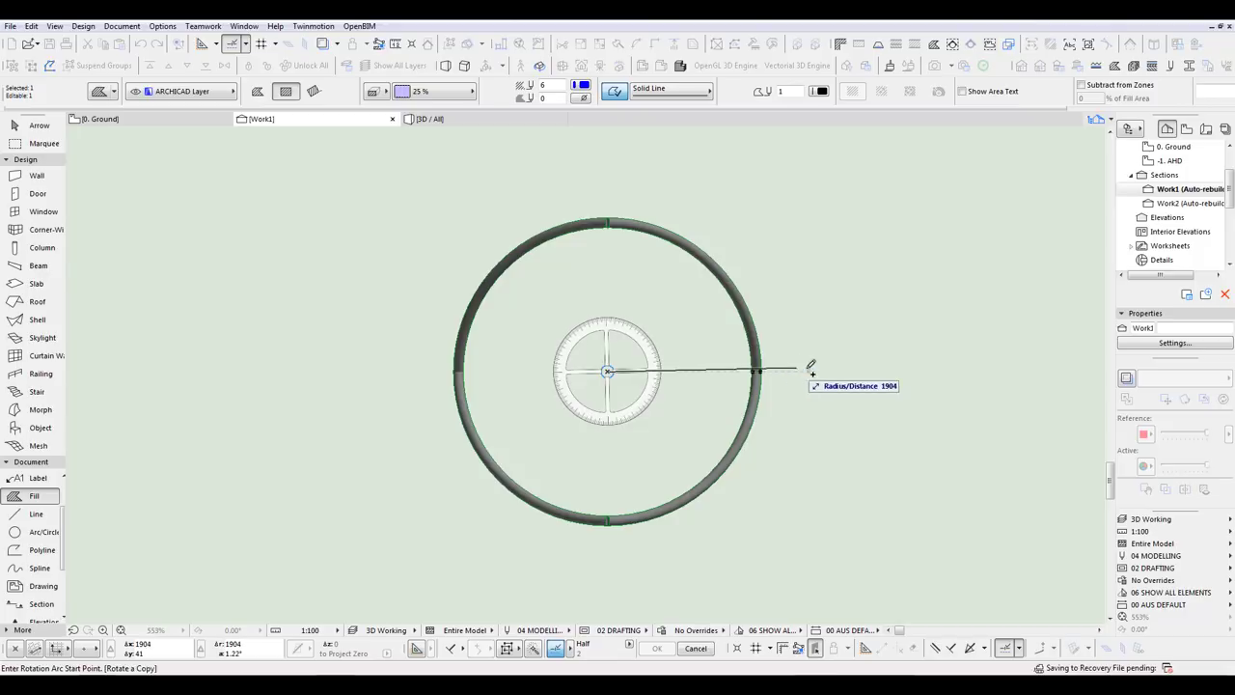
left_click(829, 370)
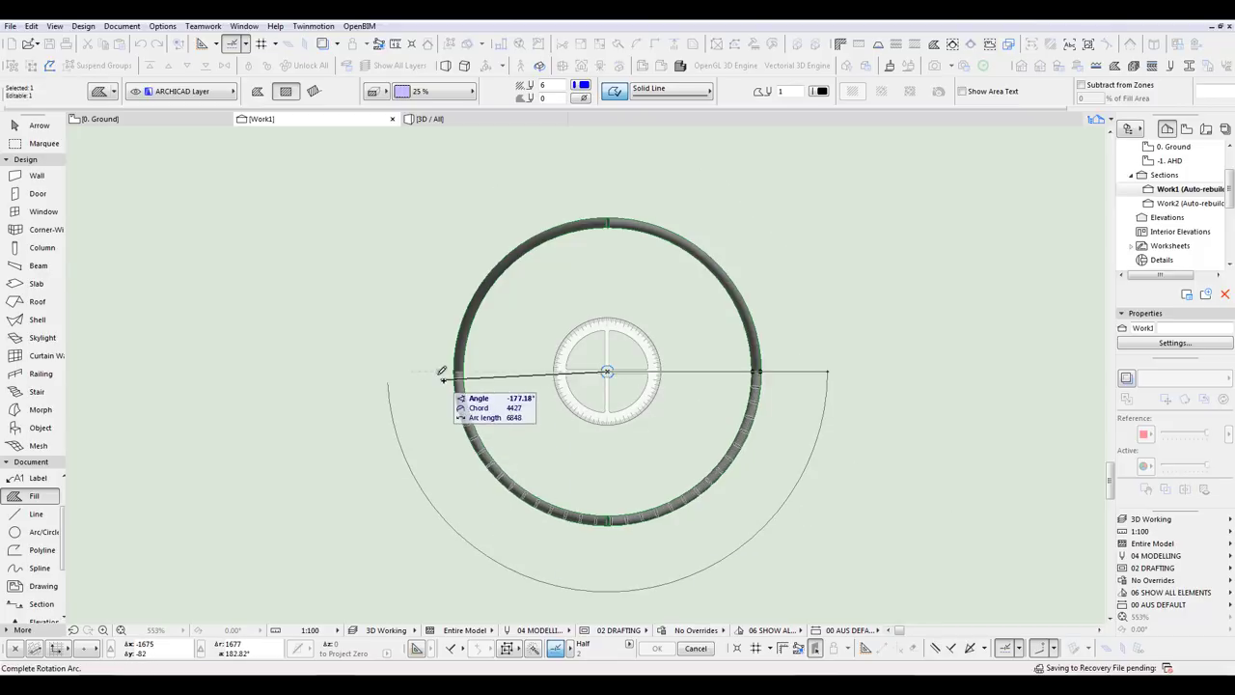
left_click(441, 372)
Step: Examine the distributed fills and measure the gap between the outer corners of two neighbouring ones with a temporary line
scroll(780, 402, "up", 5)
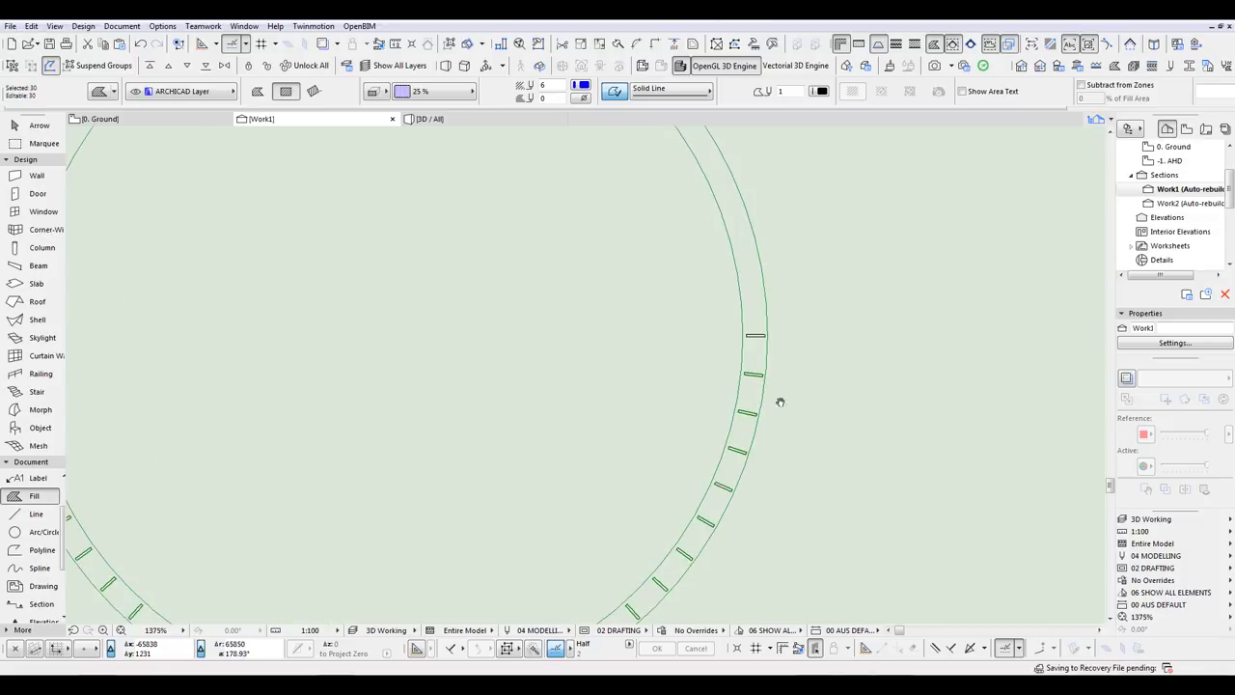
scroll(838, 300, "down", 2)
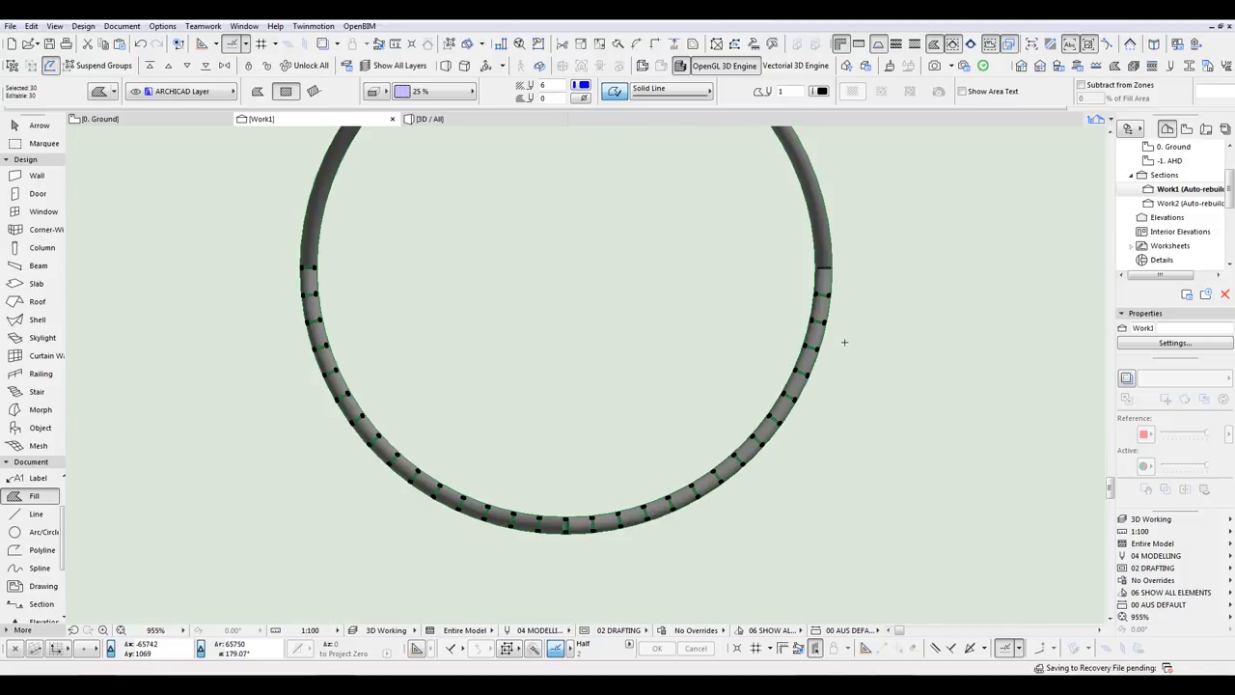
scroll(842, 346, "up", 2)
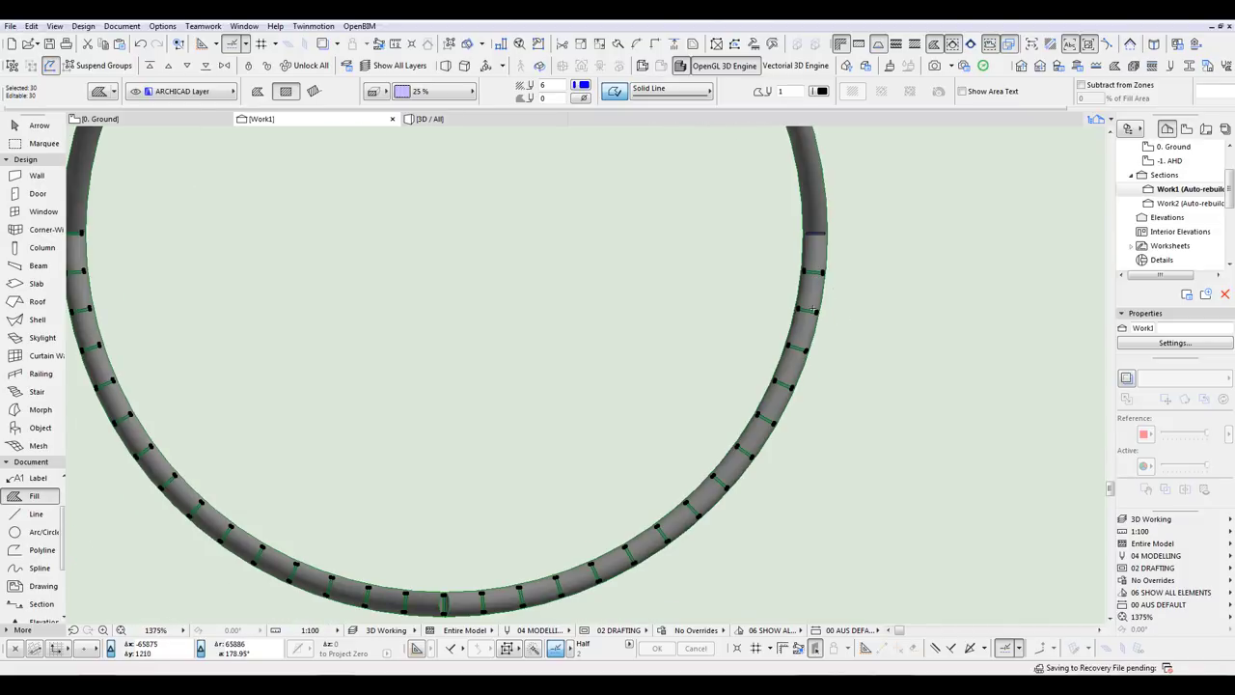
key("Escape")
scroll(863, 298, "up", 3)
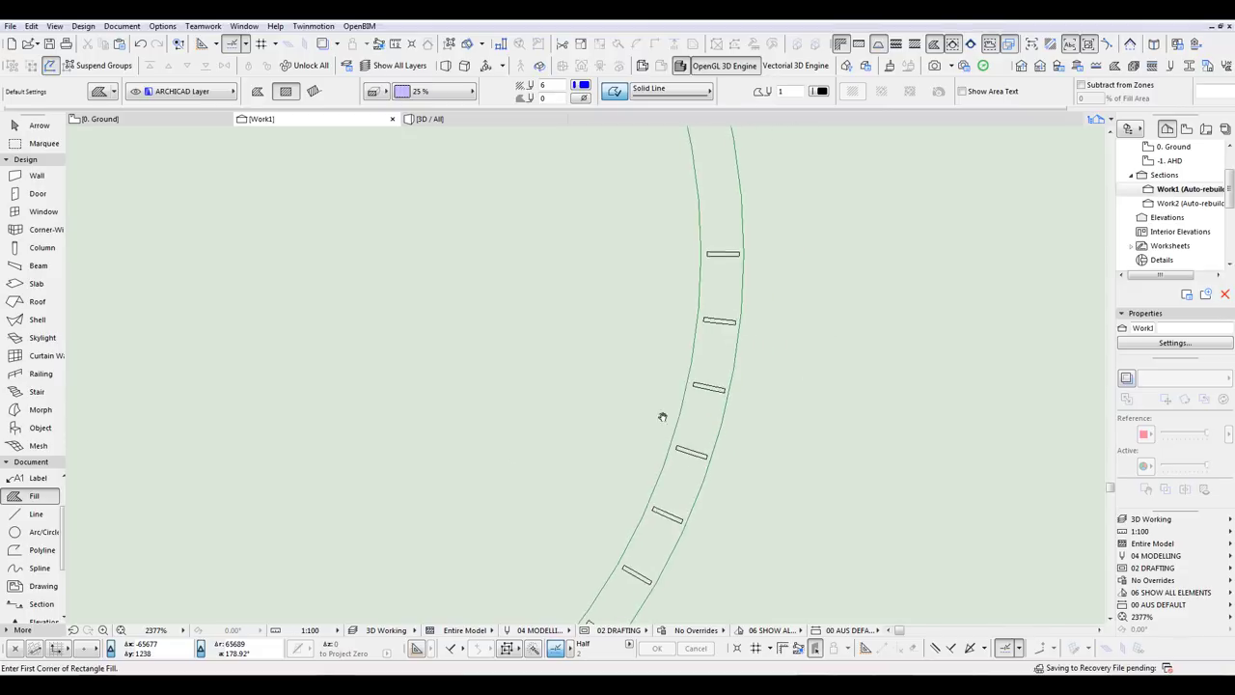
left_click(35, 513)
scroll(691, 418, "up", 1)
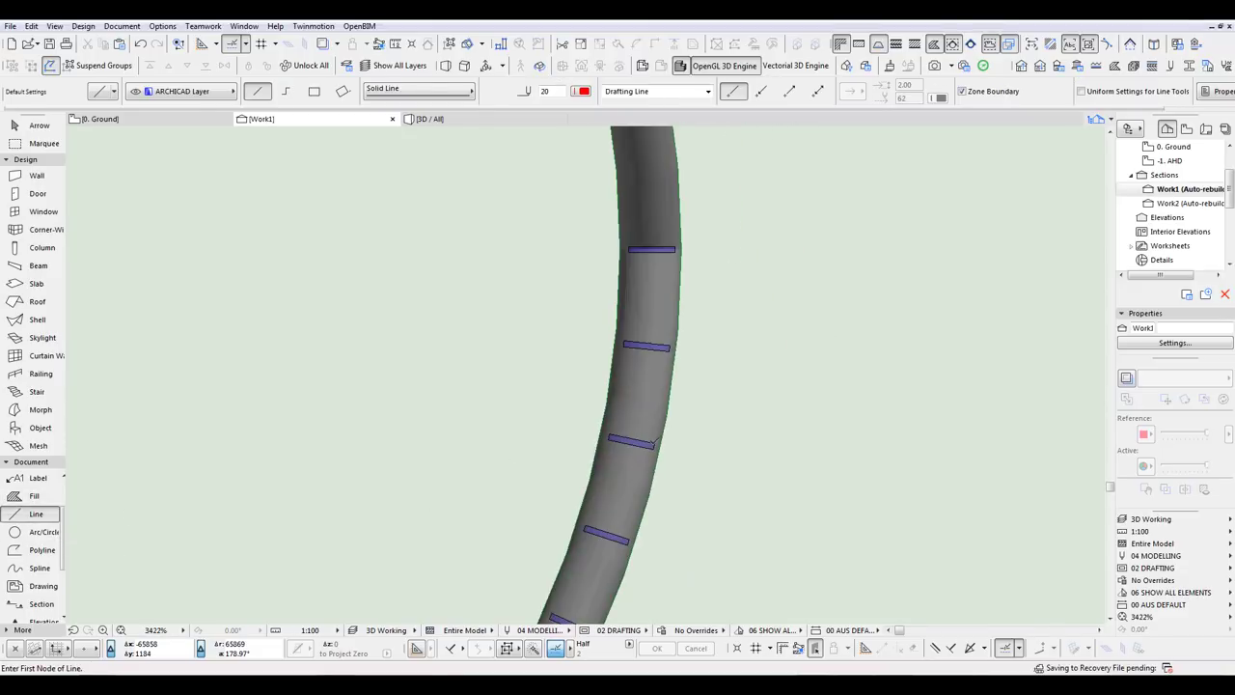
left_click(655, 443)
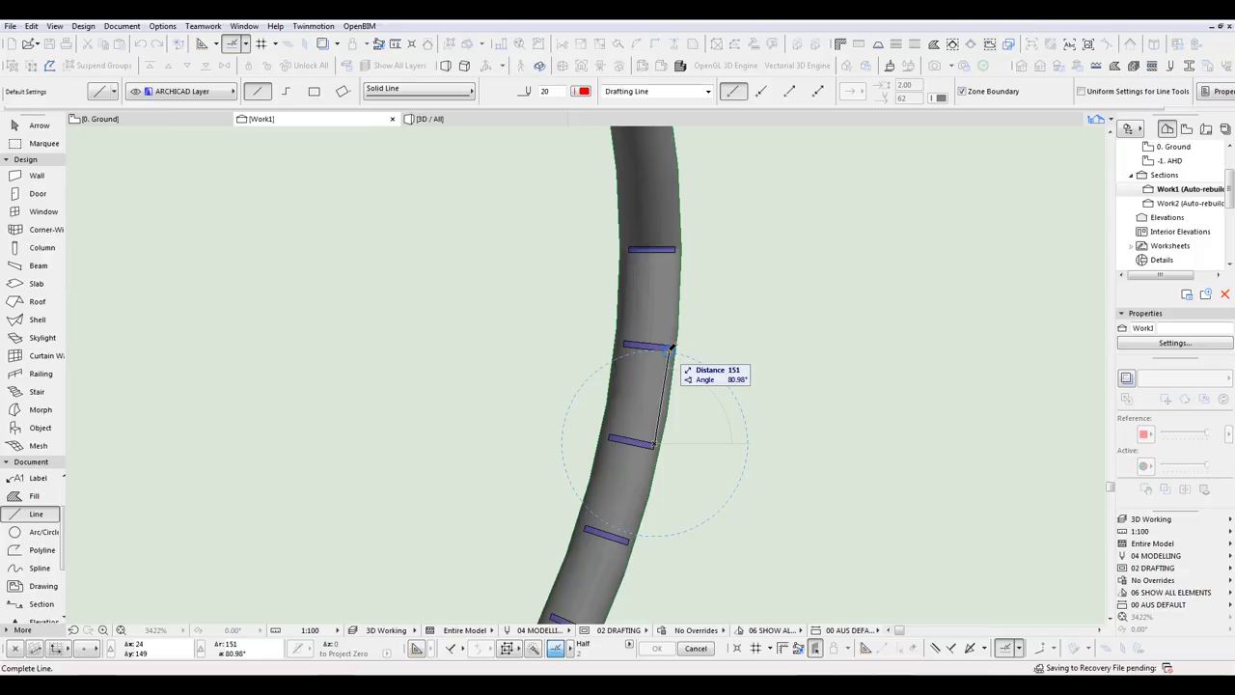
key("Escape")
scroll(769, 361, "down", 8)
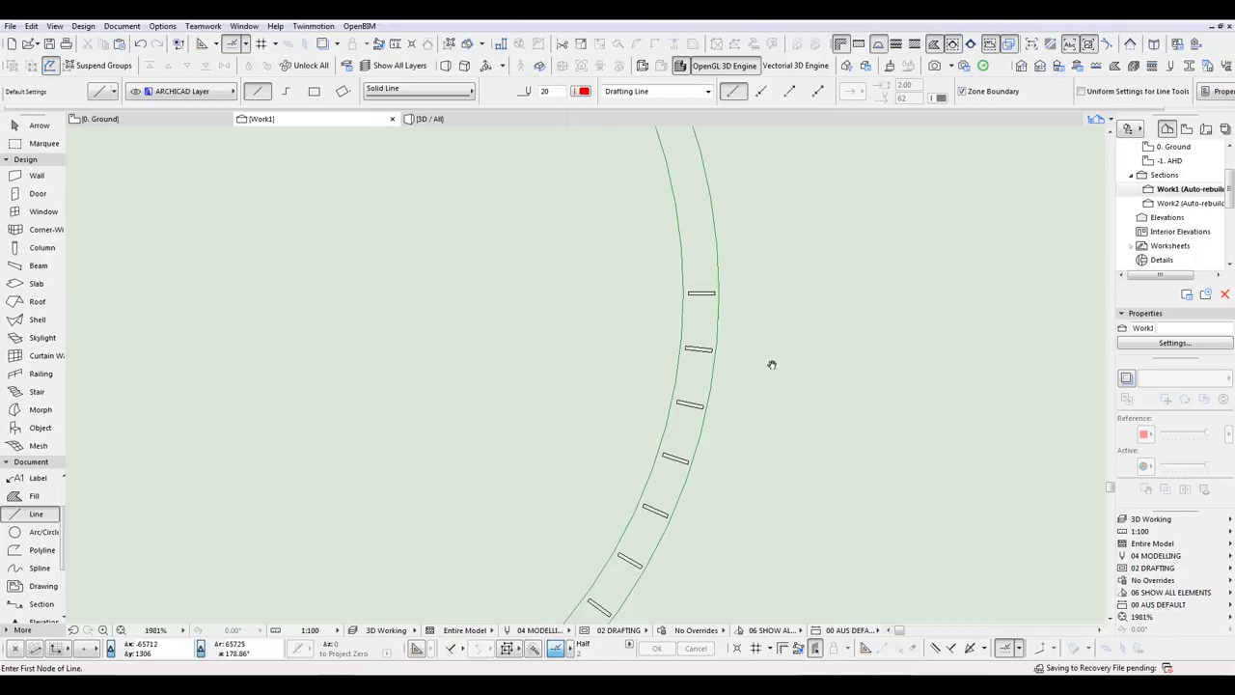
Step: Undo the 30-copy distribution and set up Multiply again for the slat fill with 50 rotated, distributed copies
key("ctrl+z")
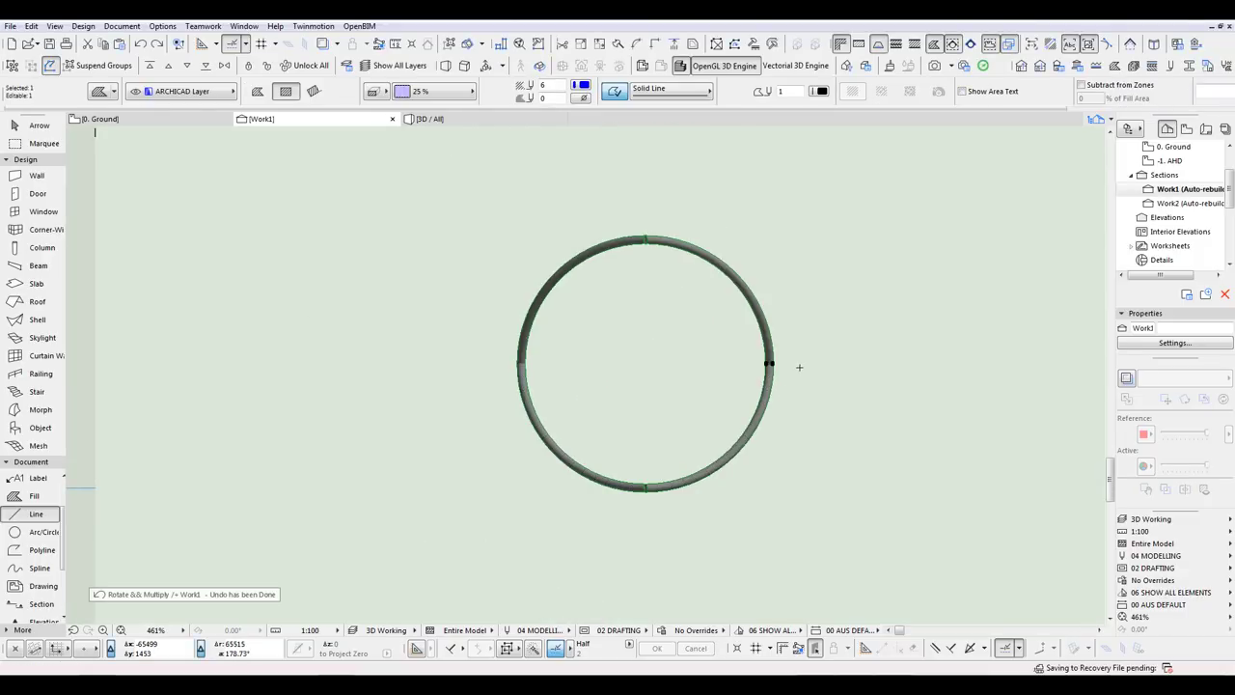
key("ctrl+u")
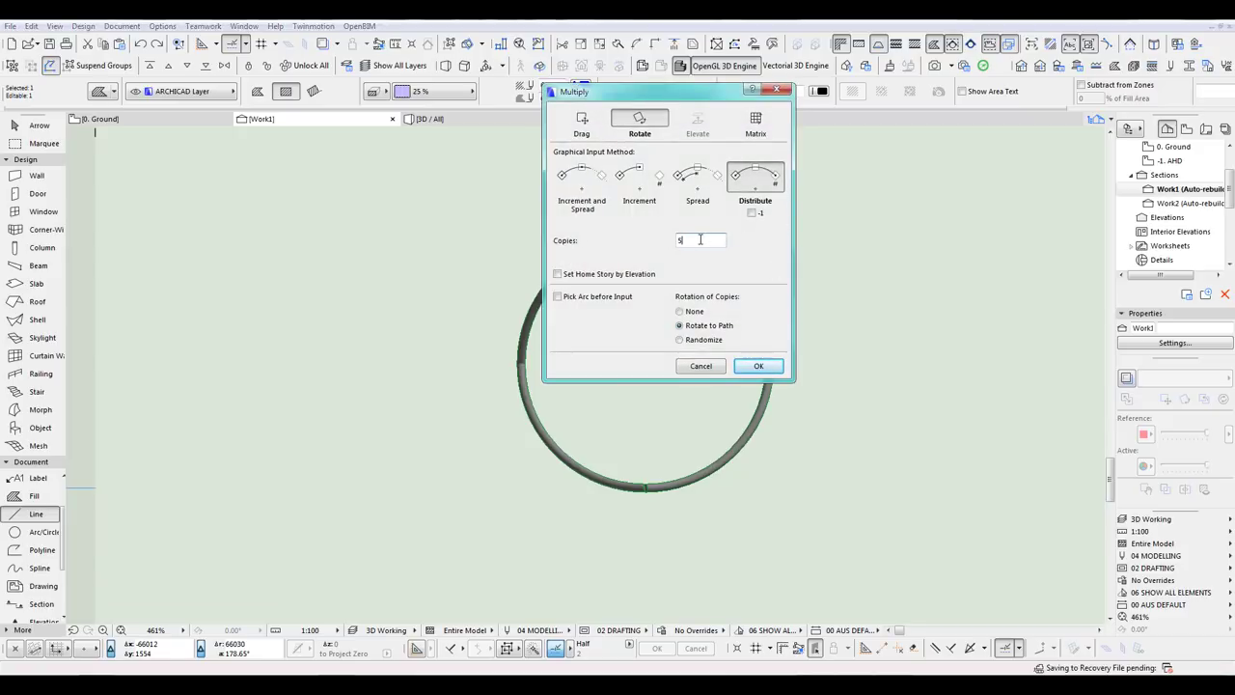
type("50")
left_click(759, 366)
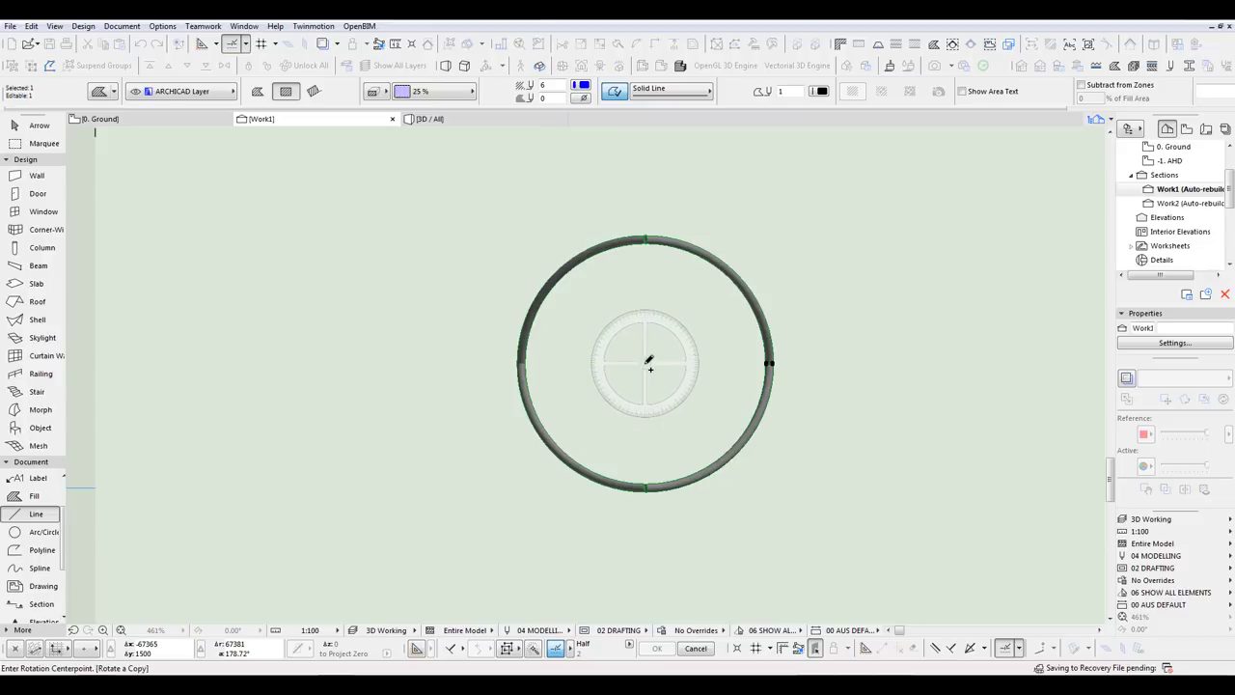
Step: Distribute the 50 fill copies clockwise about the ring's centre through 180° over its lower half
left_click(646, 365)
left_click(820, 356)
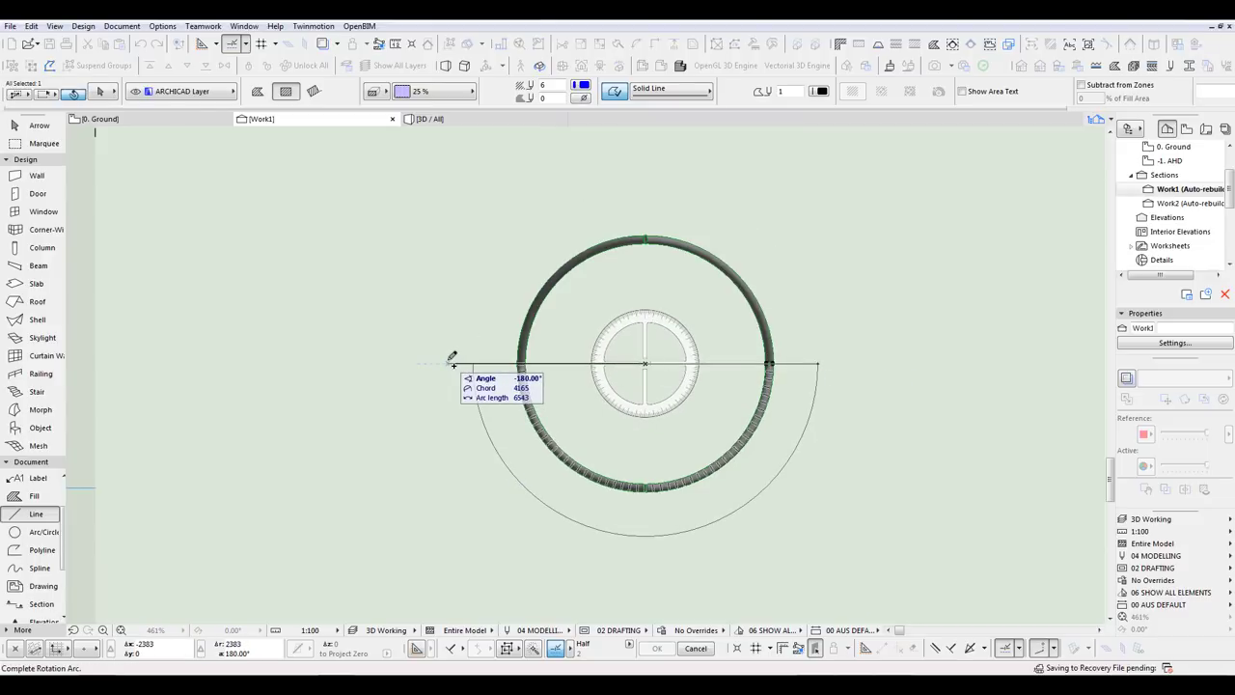
left_click(453, 360)
scroll(740, 342, "up", 5)
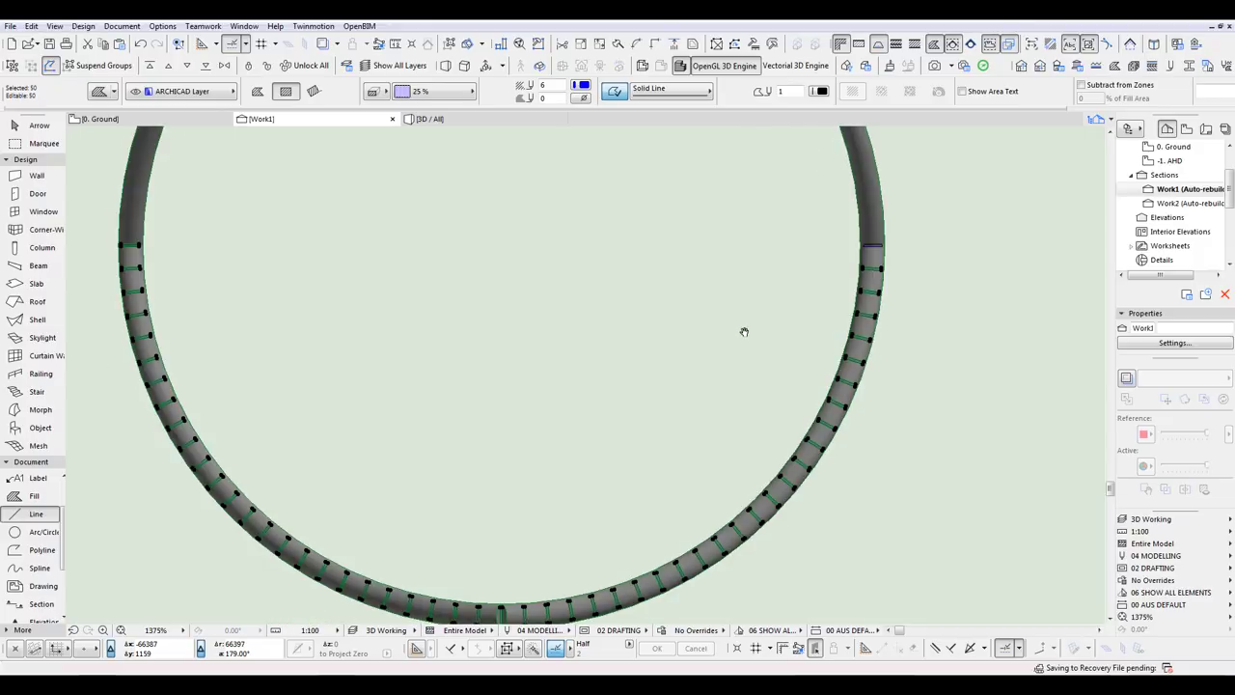
scroll(745, 332, "down", 1)
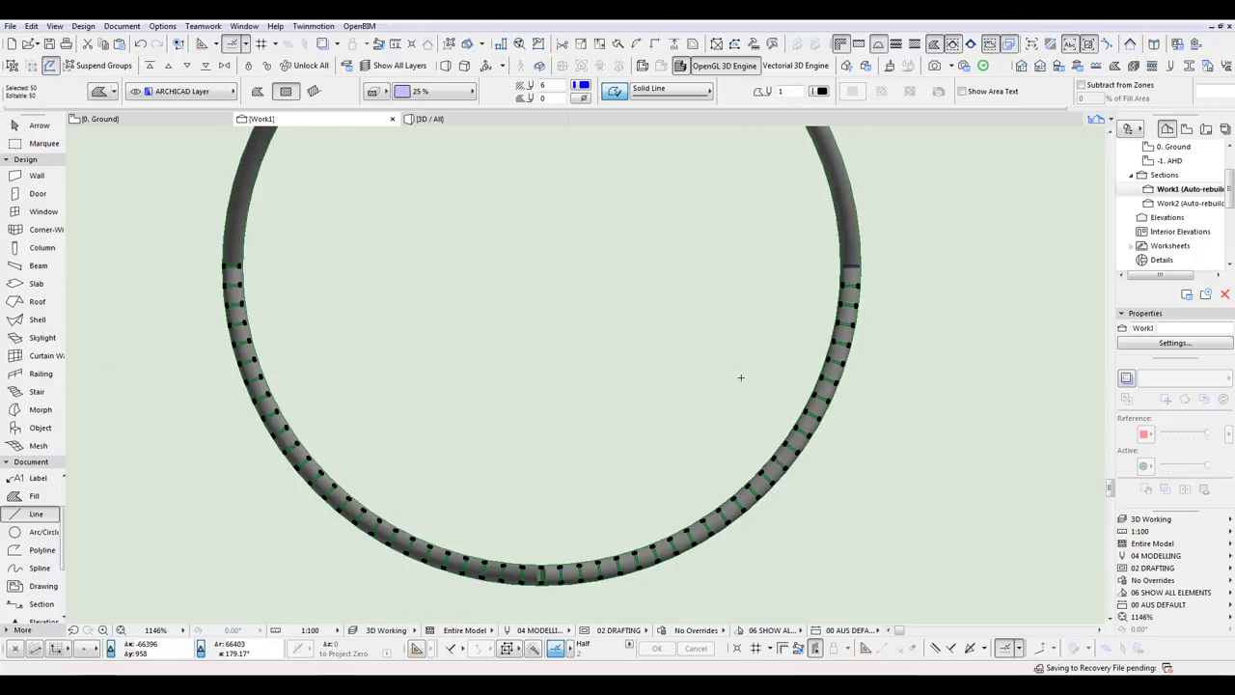
Step: Add the original slat fill to the selected copies, group all of them and clear the selection
left_click(859, 267, "shift")
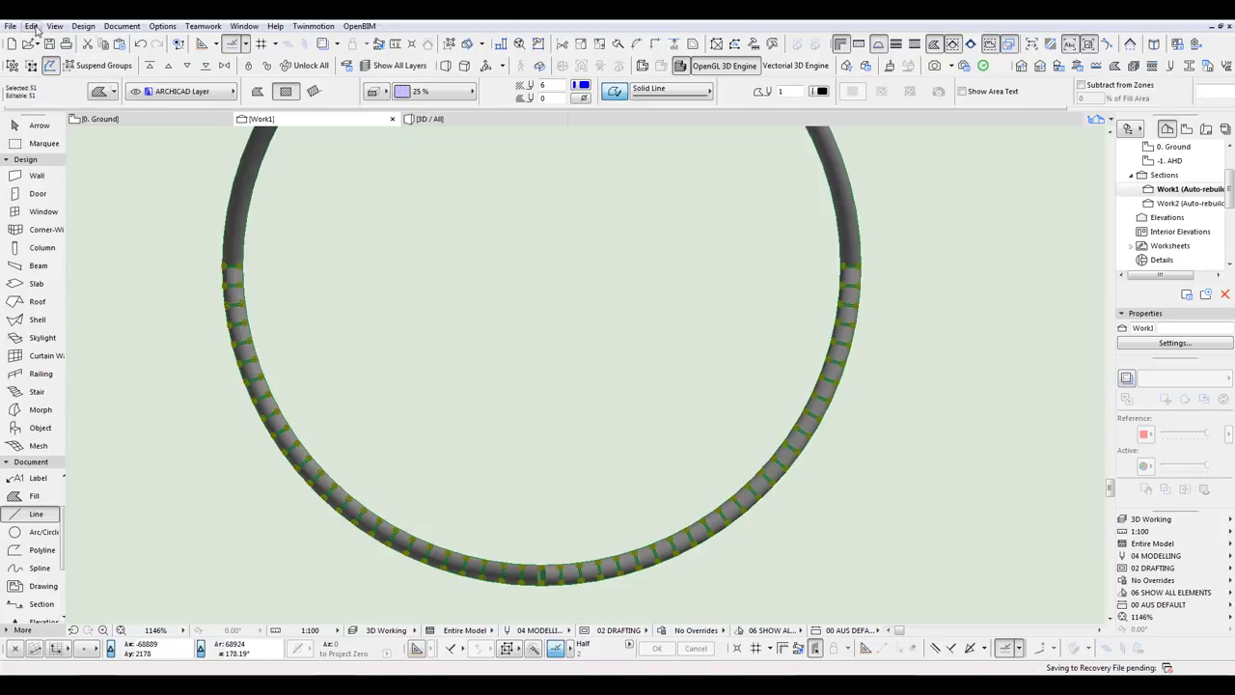
left_click(32, 26)
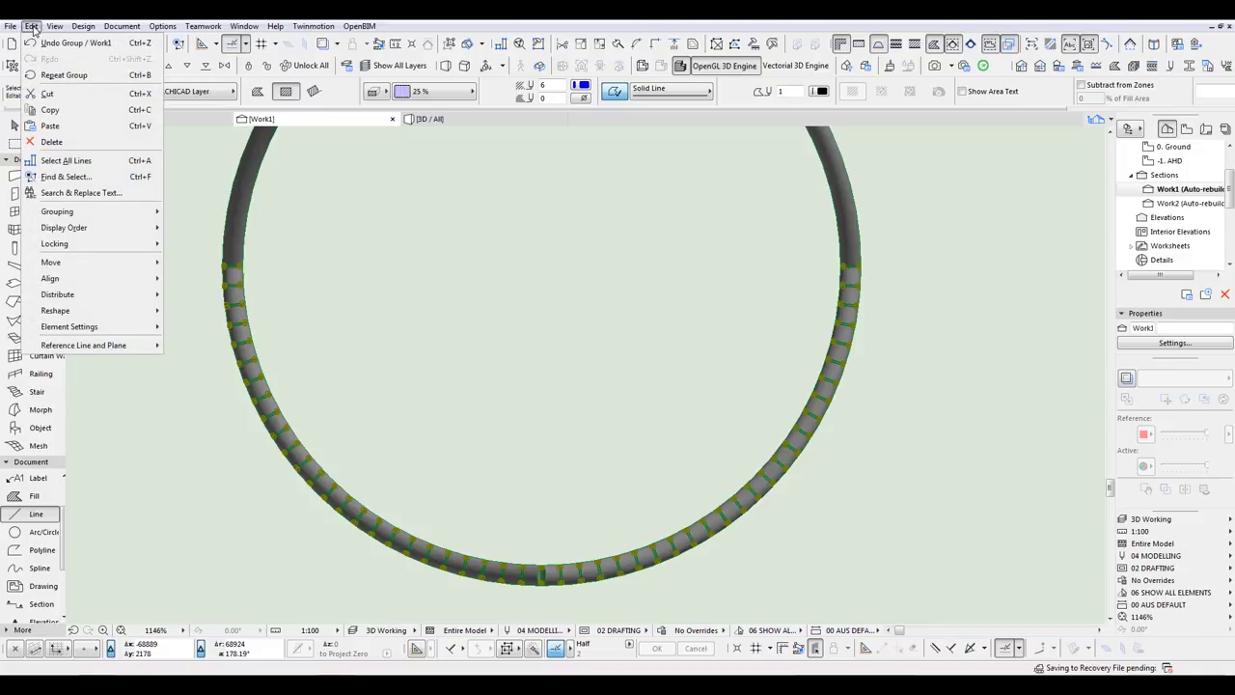
left_click(34, 29)
middle_click_drag(524, 305, 536, 311)
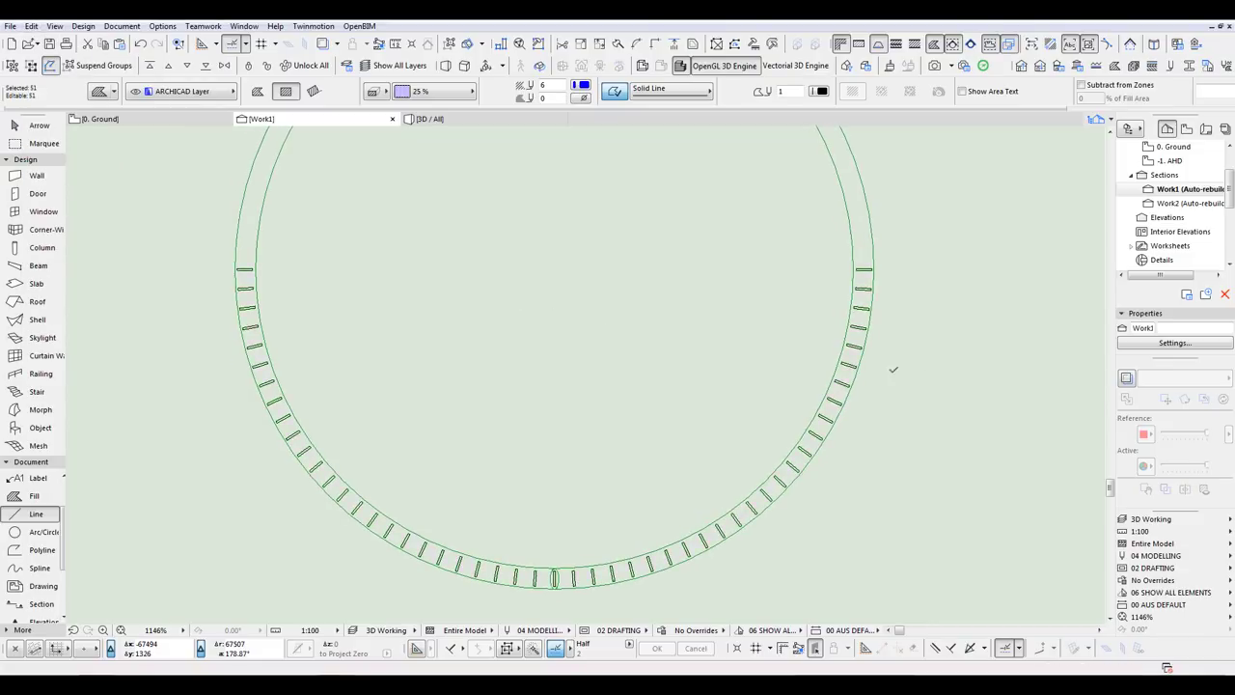
key("Escape")
scroll(686, 397, "down", 3)
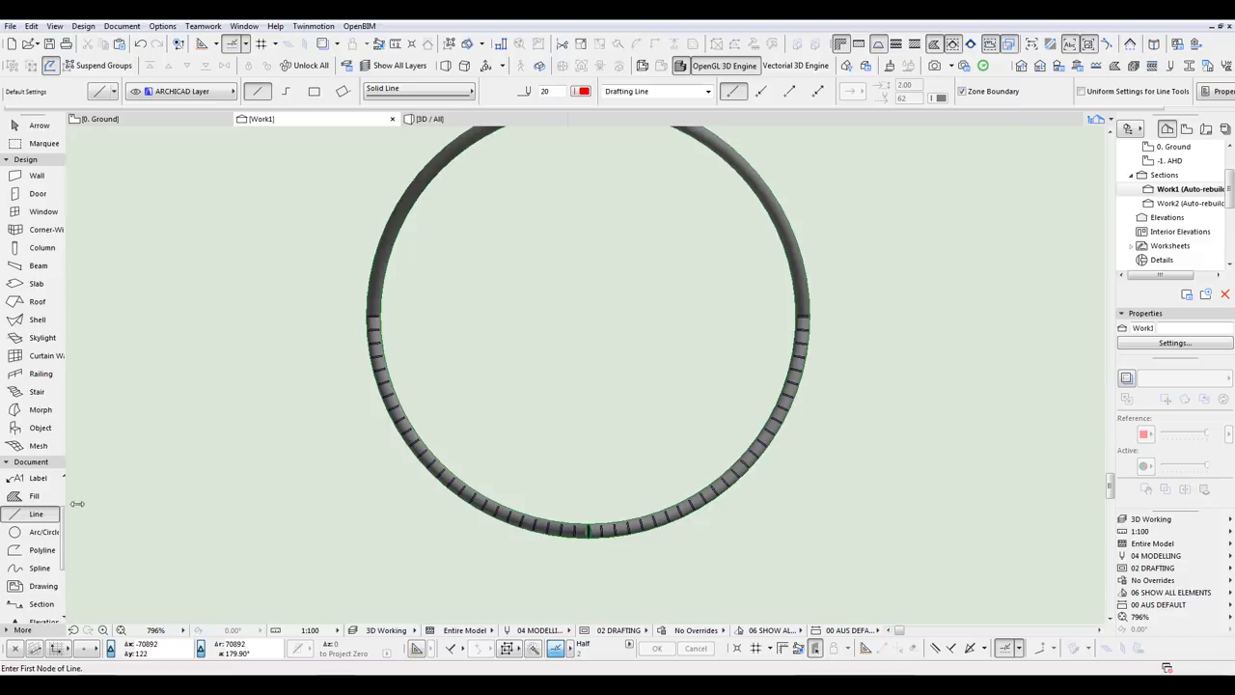
Step: Draw a vertical line 500 mm upward from the lowest point of the ring's inner edge
left_click(378, 316)
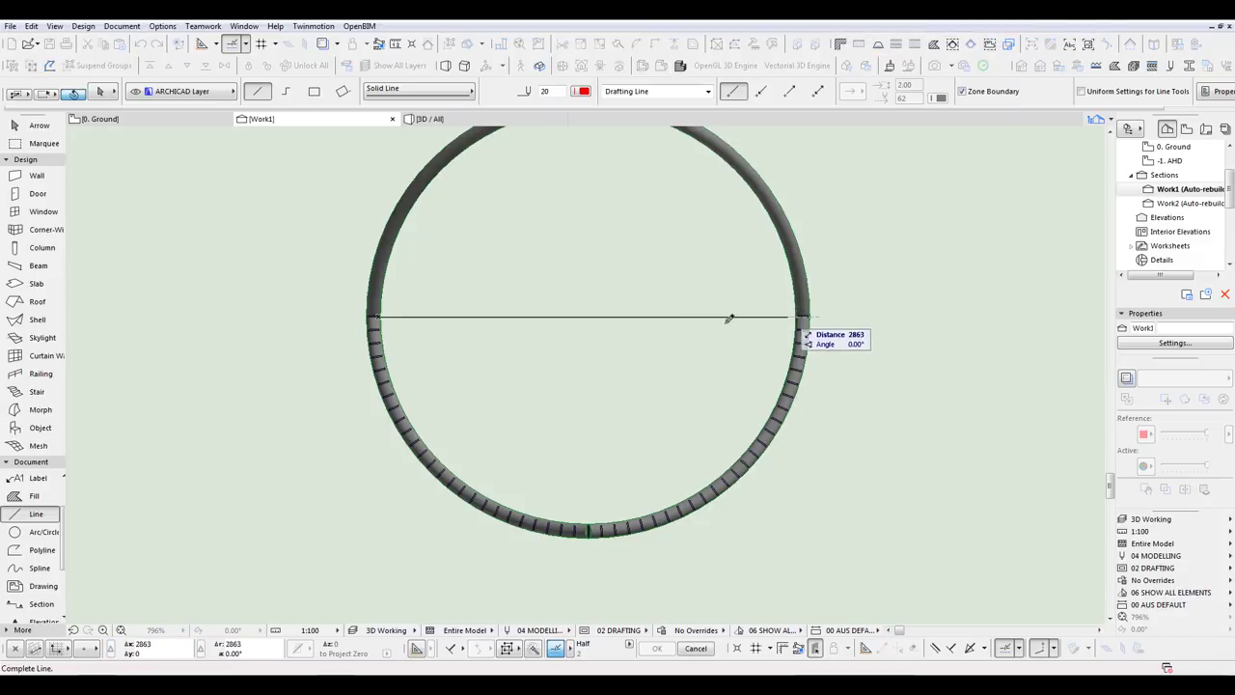
key("Escape")
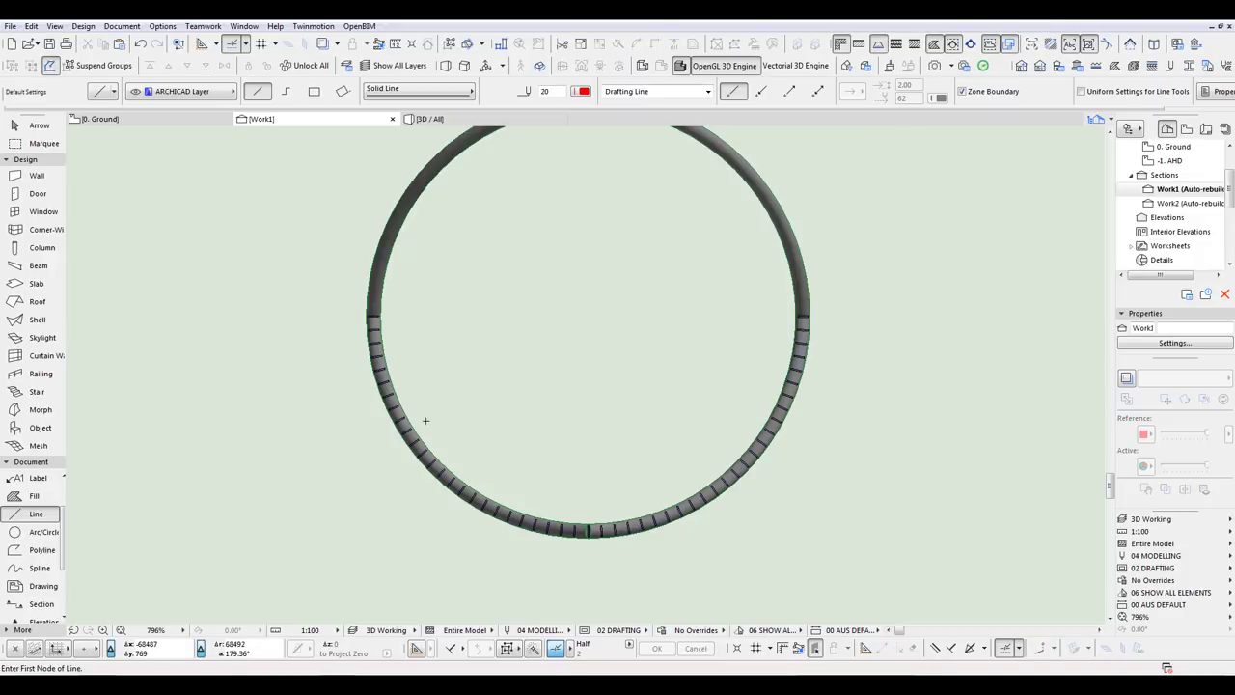
left_click(589, 524)
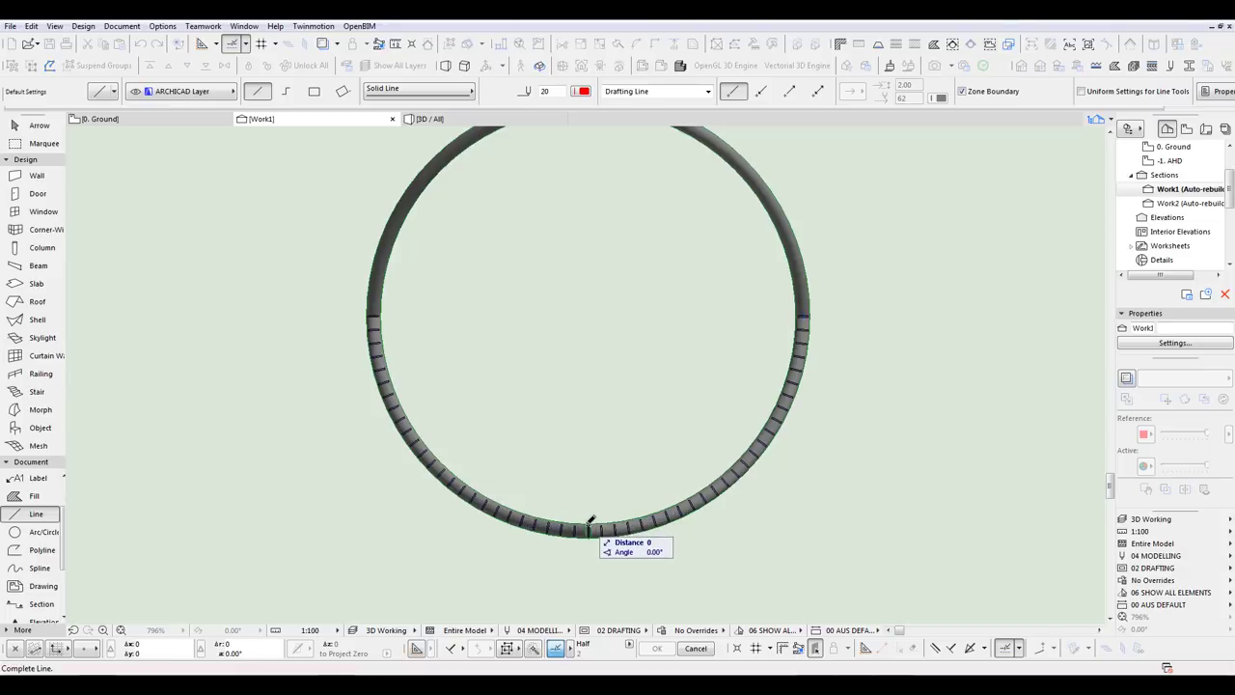
type("y500")
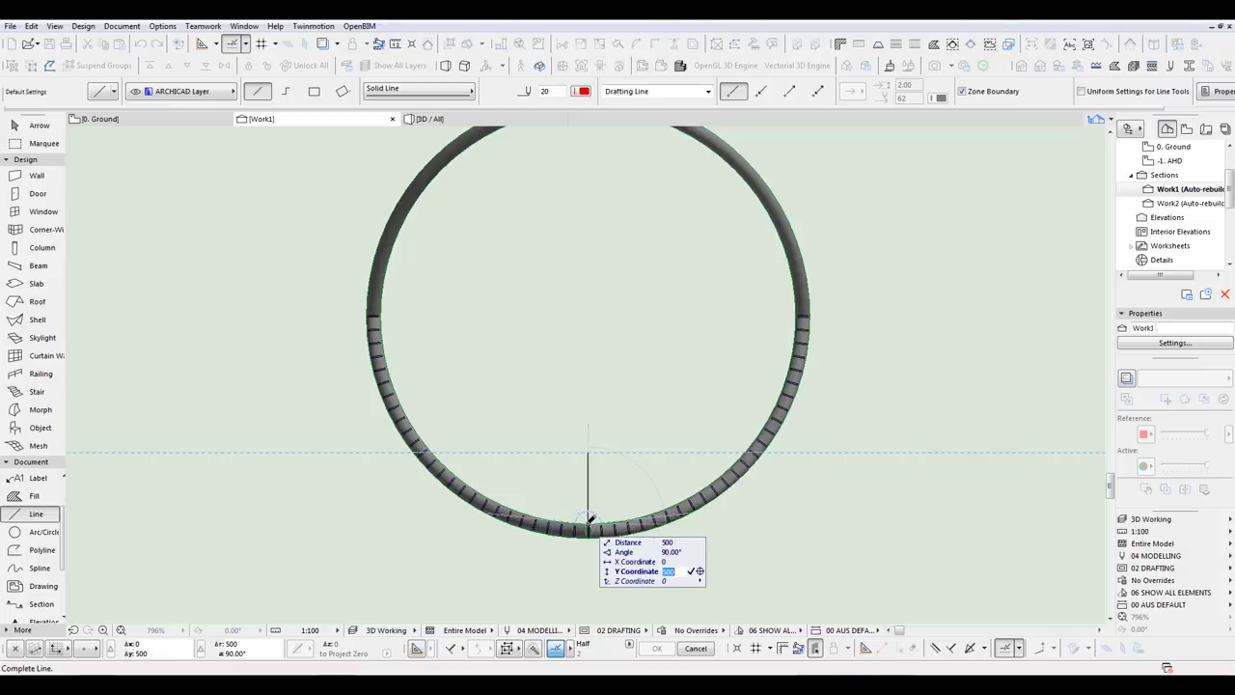
key("Return")
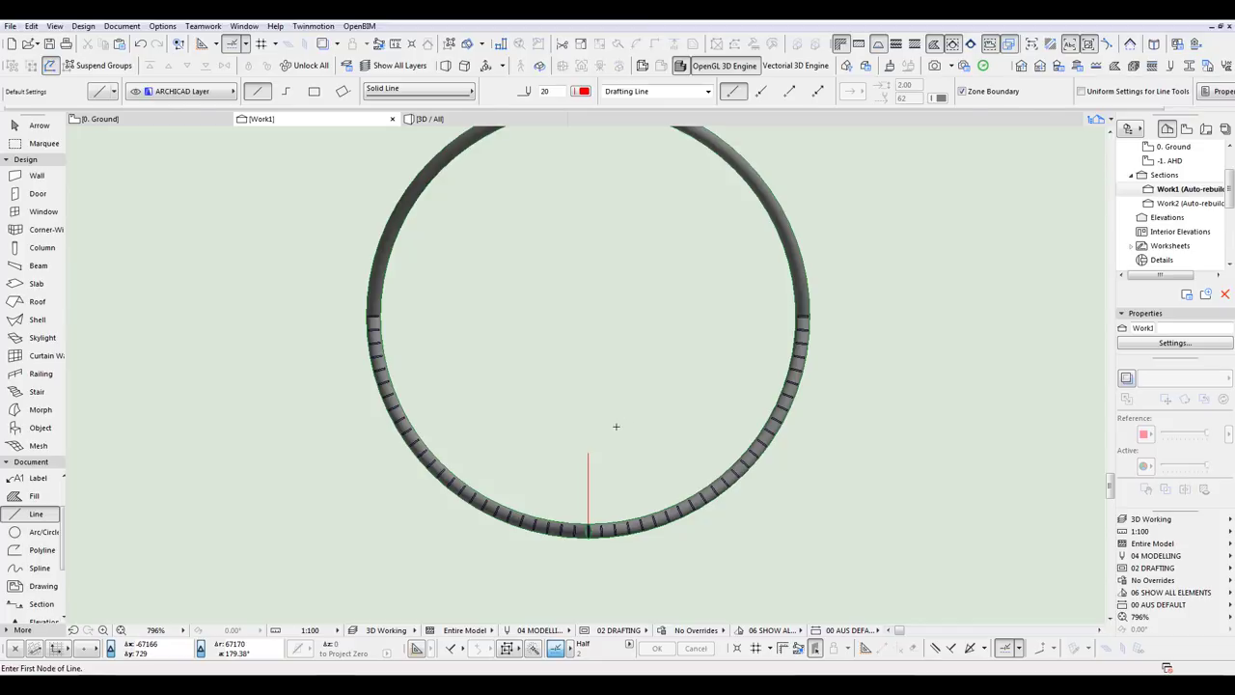
Step: Draw a triangular polygon fill from the vertical line's upper end horizontally to the ring's inner edge and back to the line's lower end
left_click(33, 495)
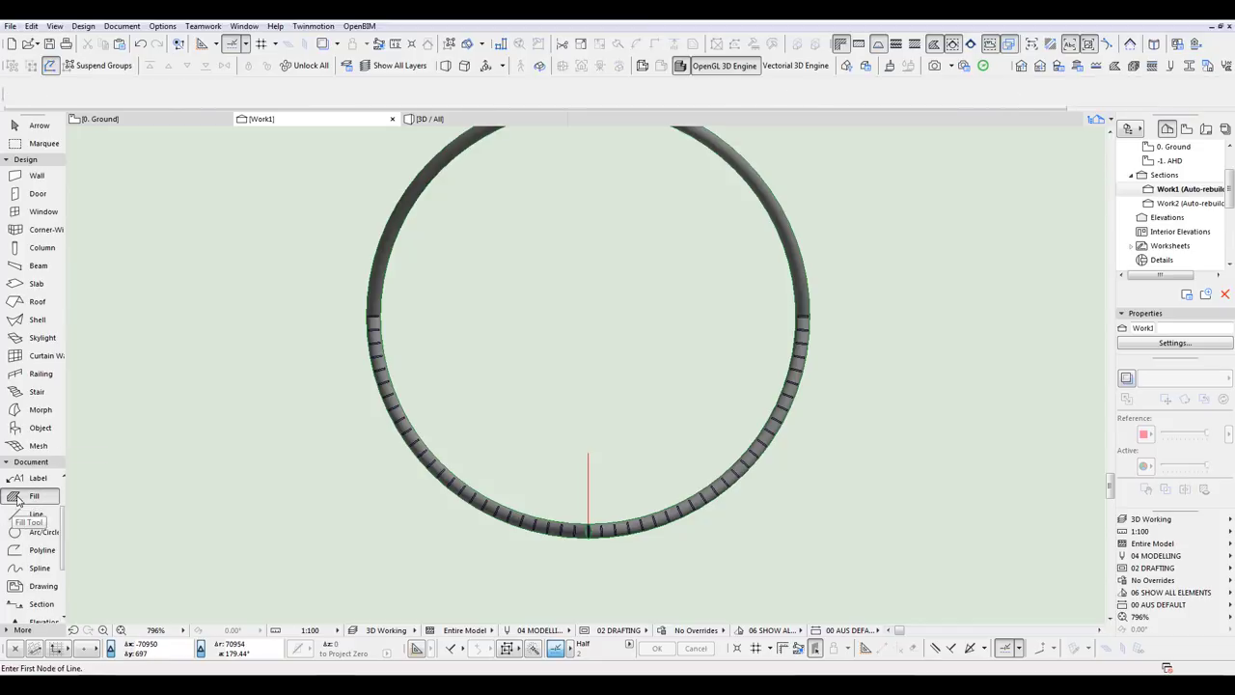
left_click(589, 451)
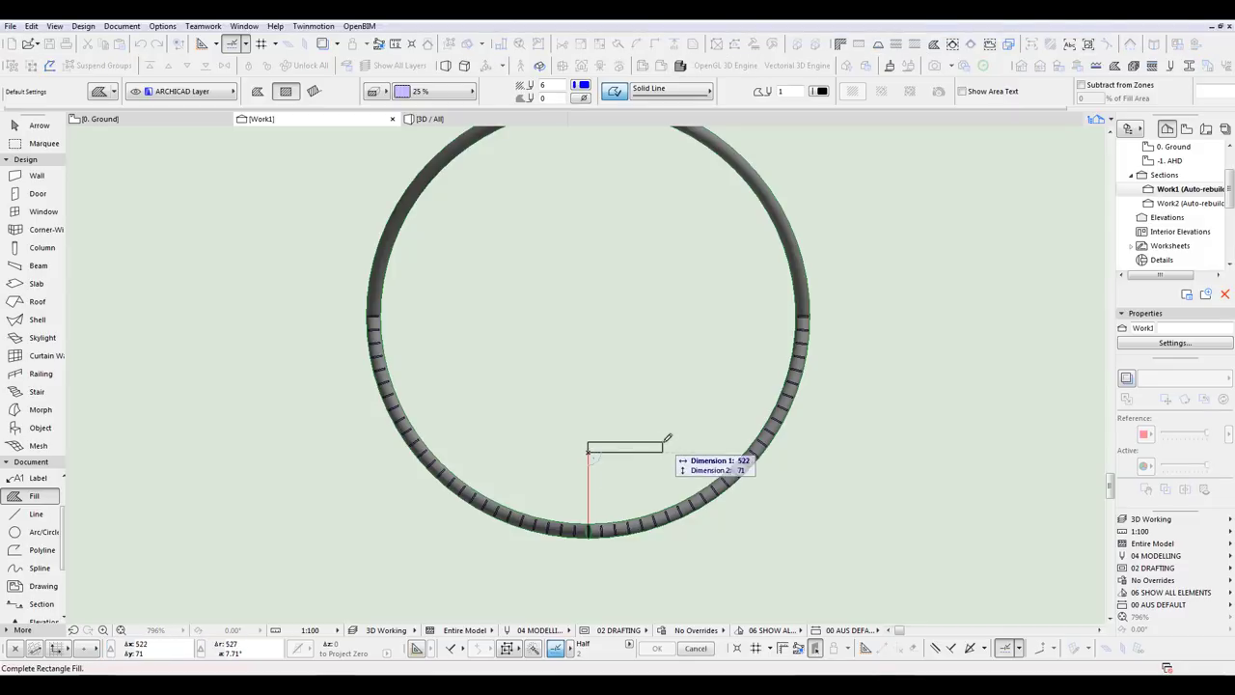
left_click(258, 91)
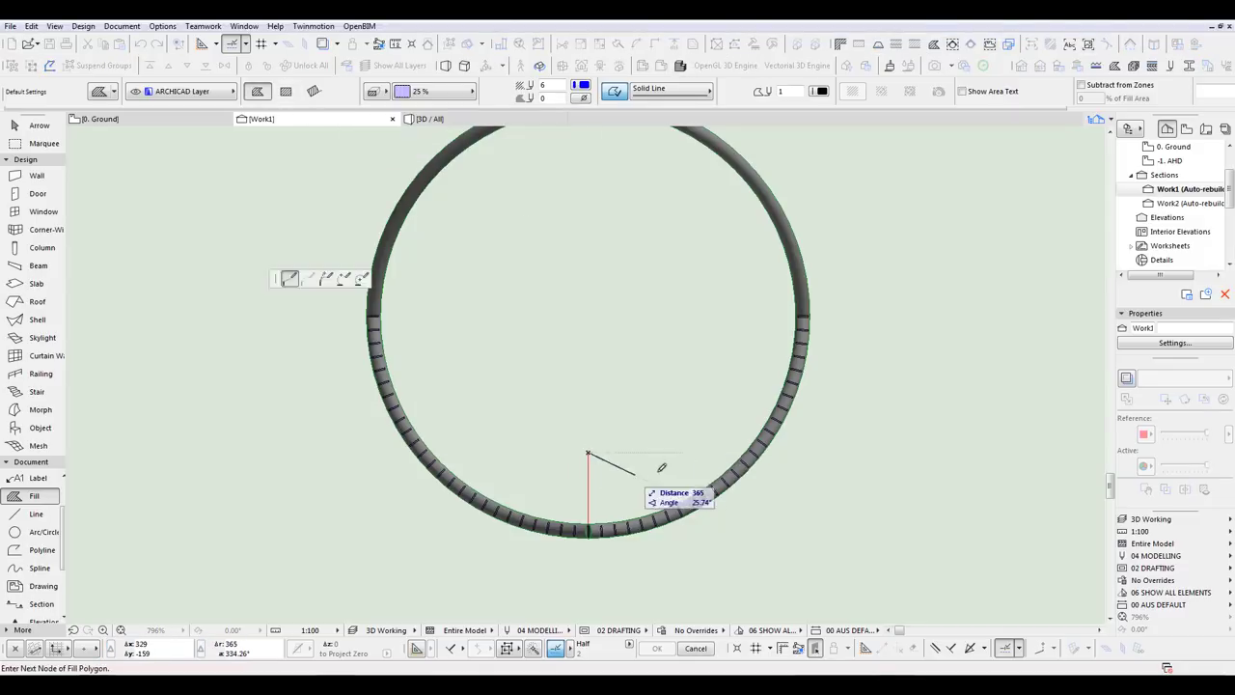
scroll(691, 466, "up", 4)
middle_click_drag(693, 466, 714, 407)
scroll(728, 353, "down", 2)
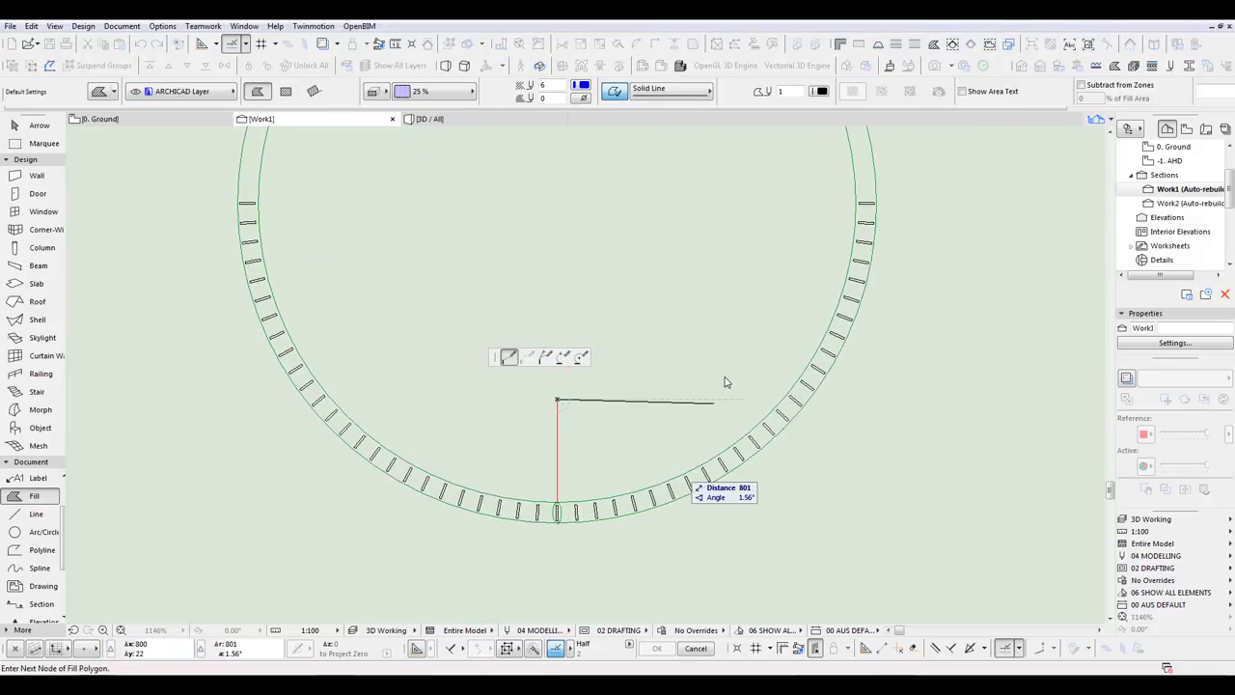
left_click(782, 399)
scroll(565, 500, "up", 2)
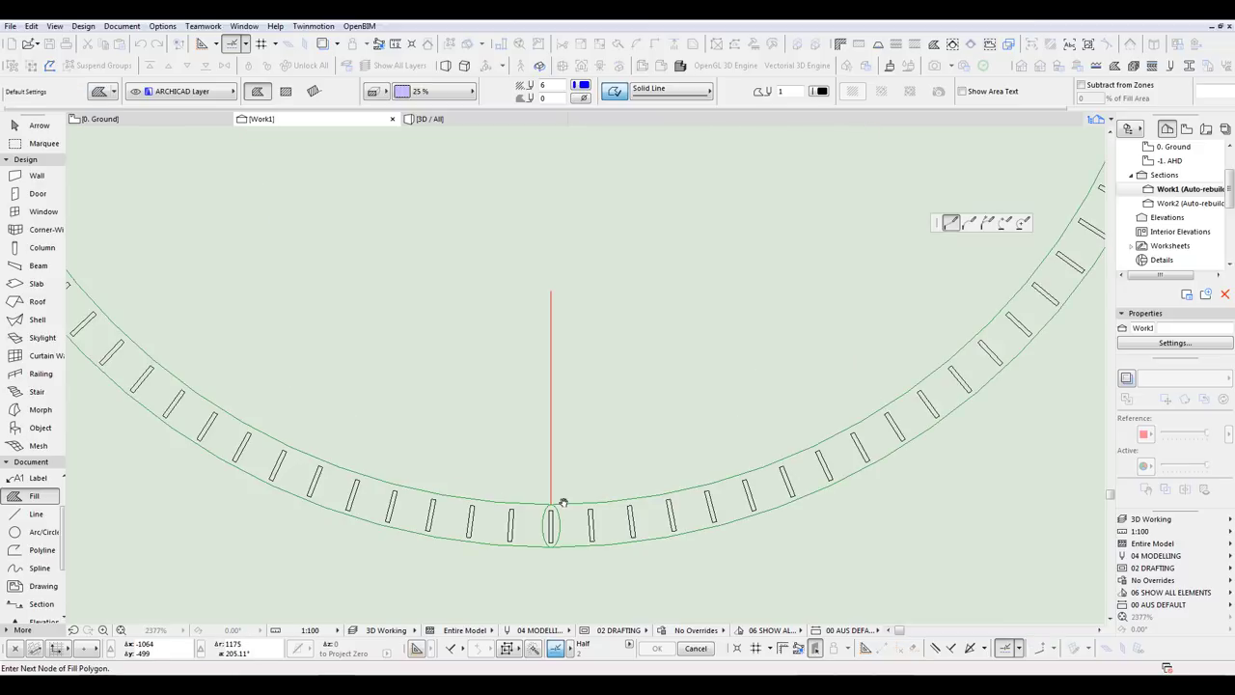
left_click(553, 501)
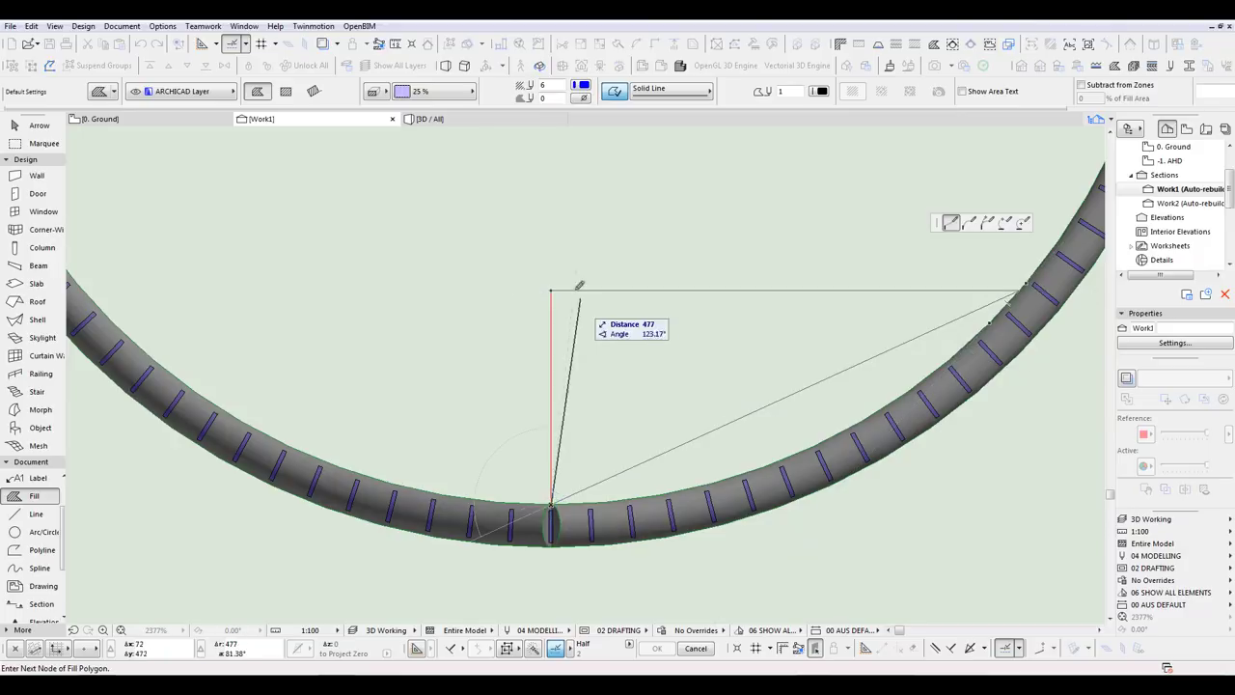
left_click(552, 291)
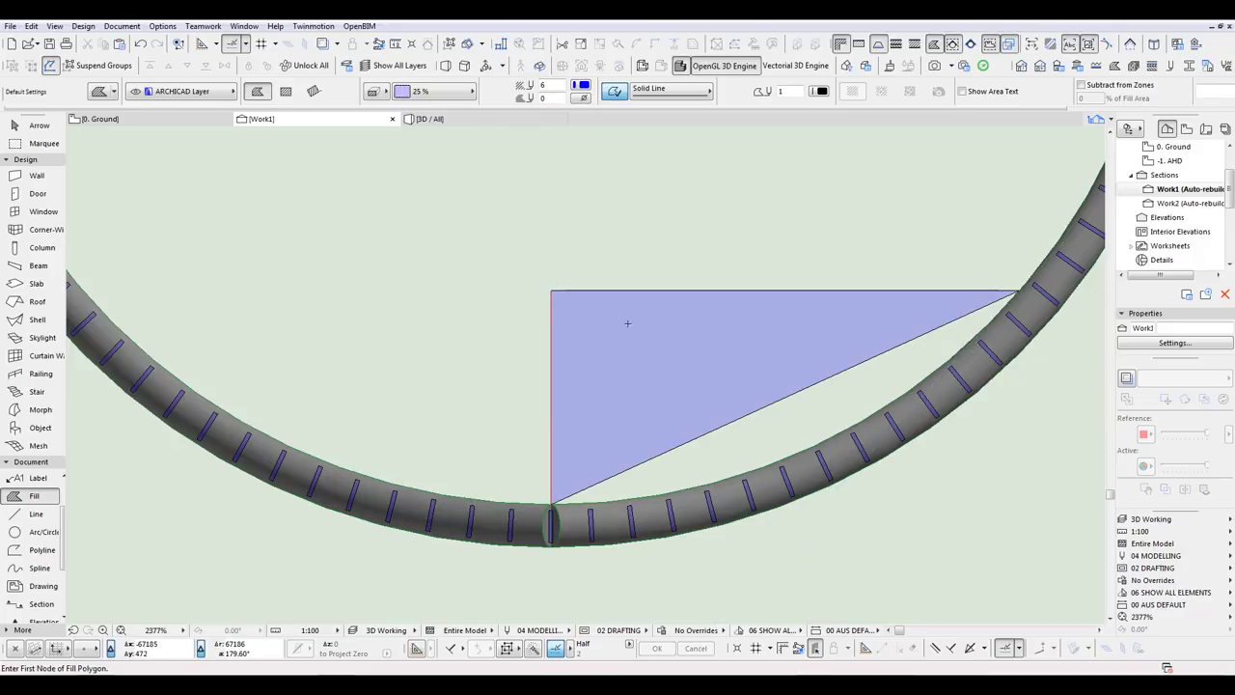
Step: Curve the triangular fill's sloping edge so it follows the ring's inner edge
left_click(748, 413)
left_click(821, 476)
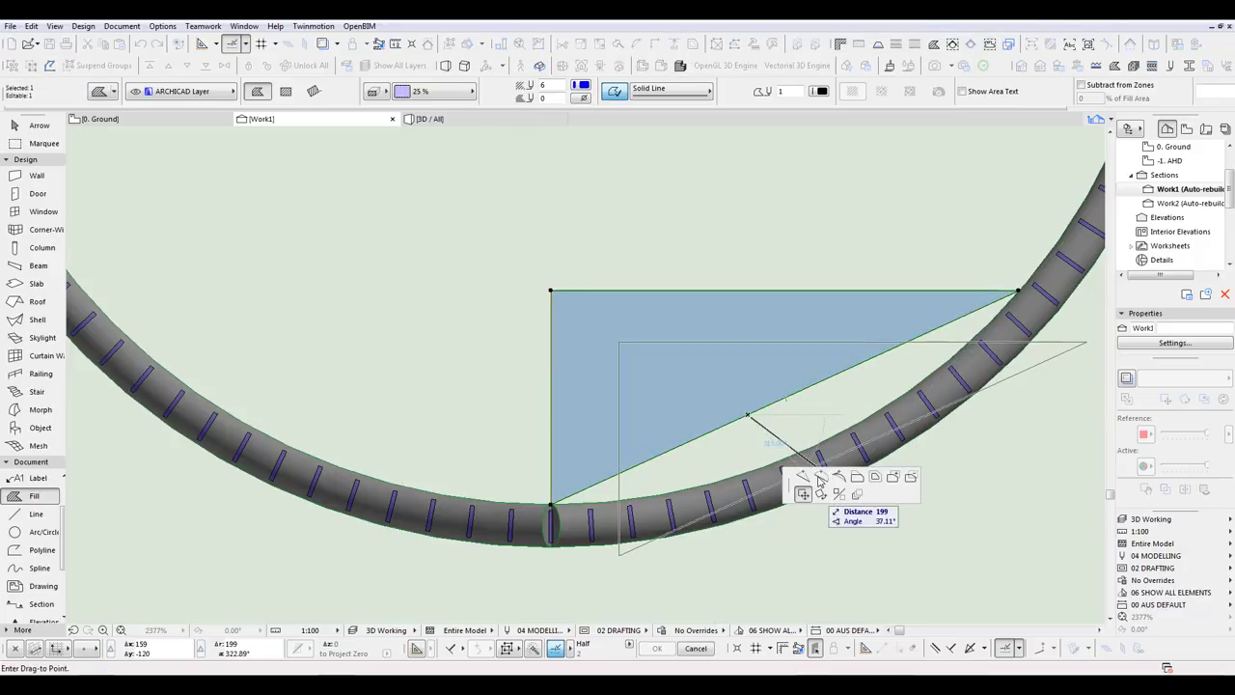
left_click(827, 438)
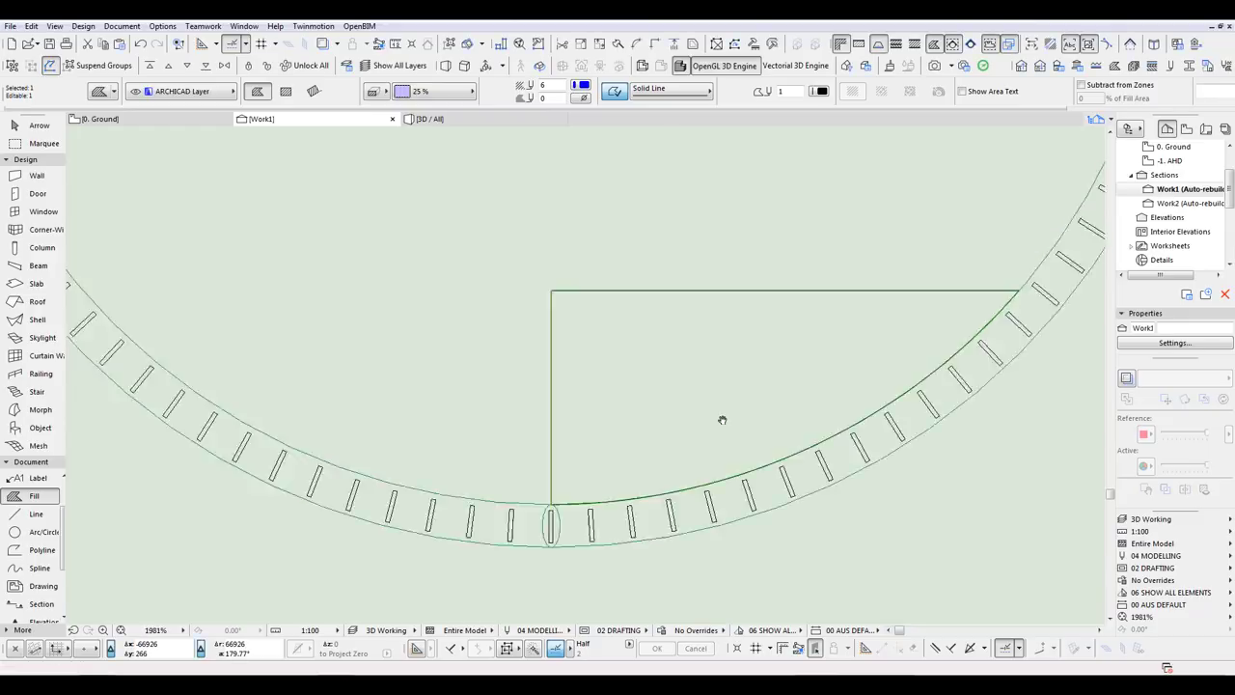
scroll(707, 422, "down", 4)
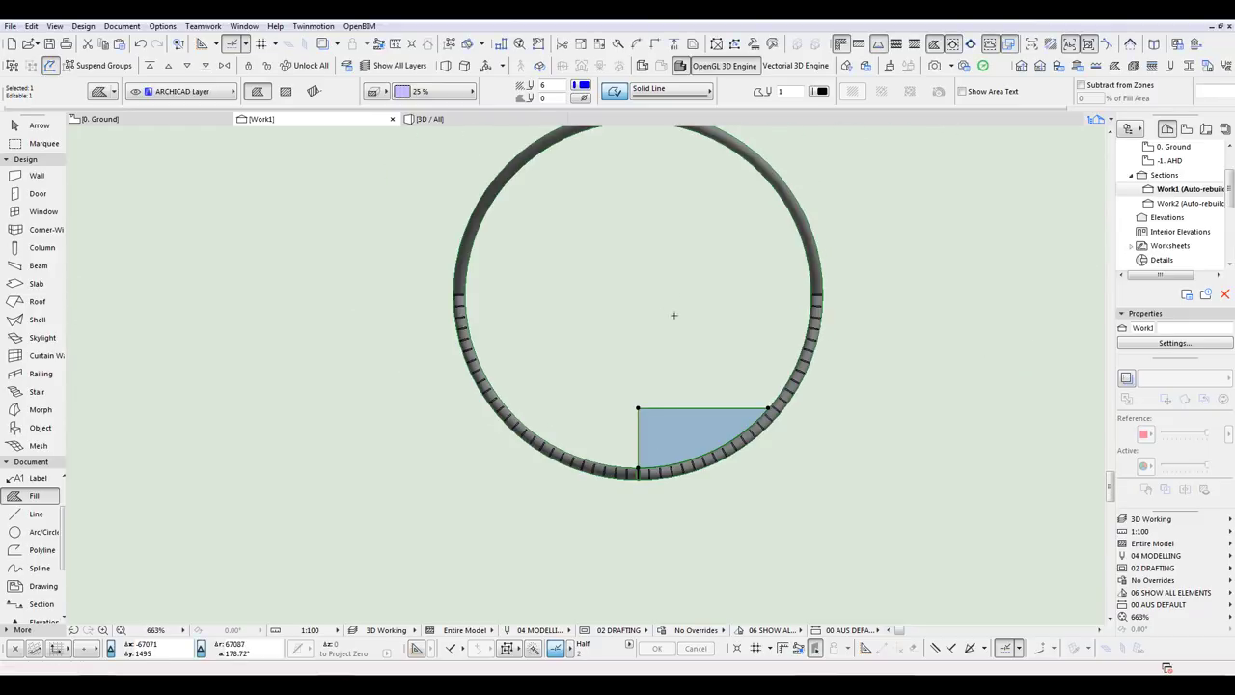
Step: Mirror a copy of the curved deck fill about the vertical centreline to the other half of the ring
left_click(55, 26)
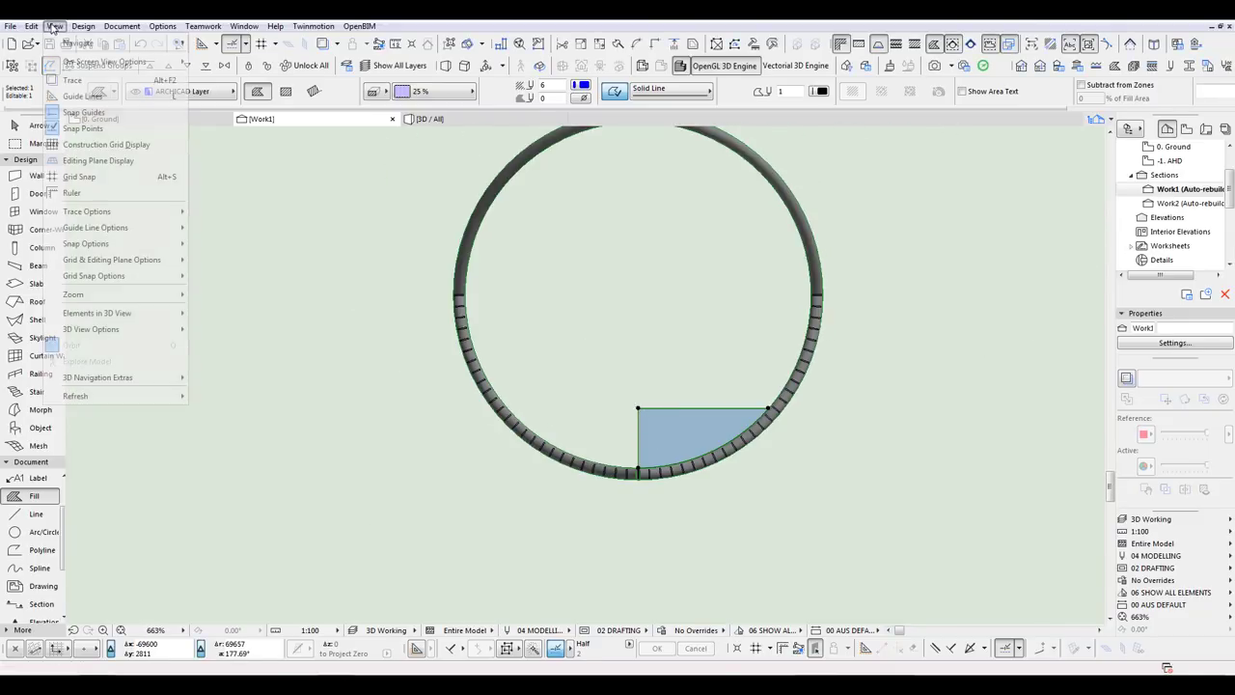
mouse_move(32, 26)
mouse_move(78, 268)
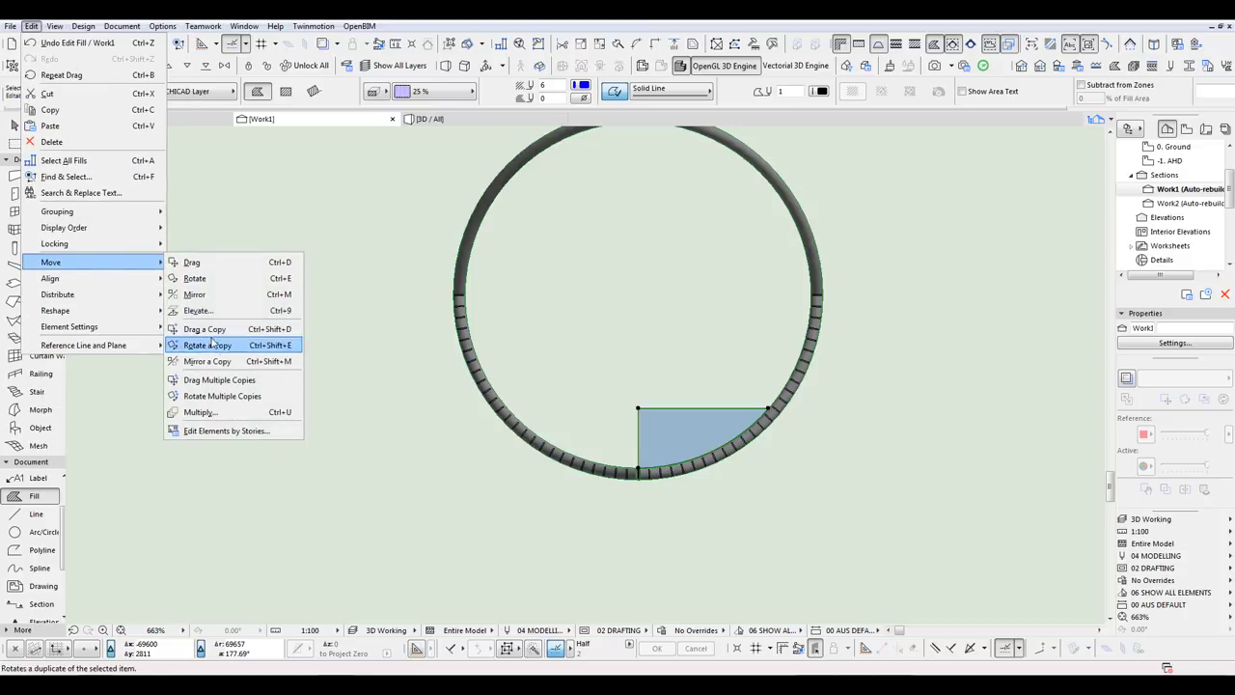
left_click(207, 361)
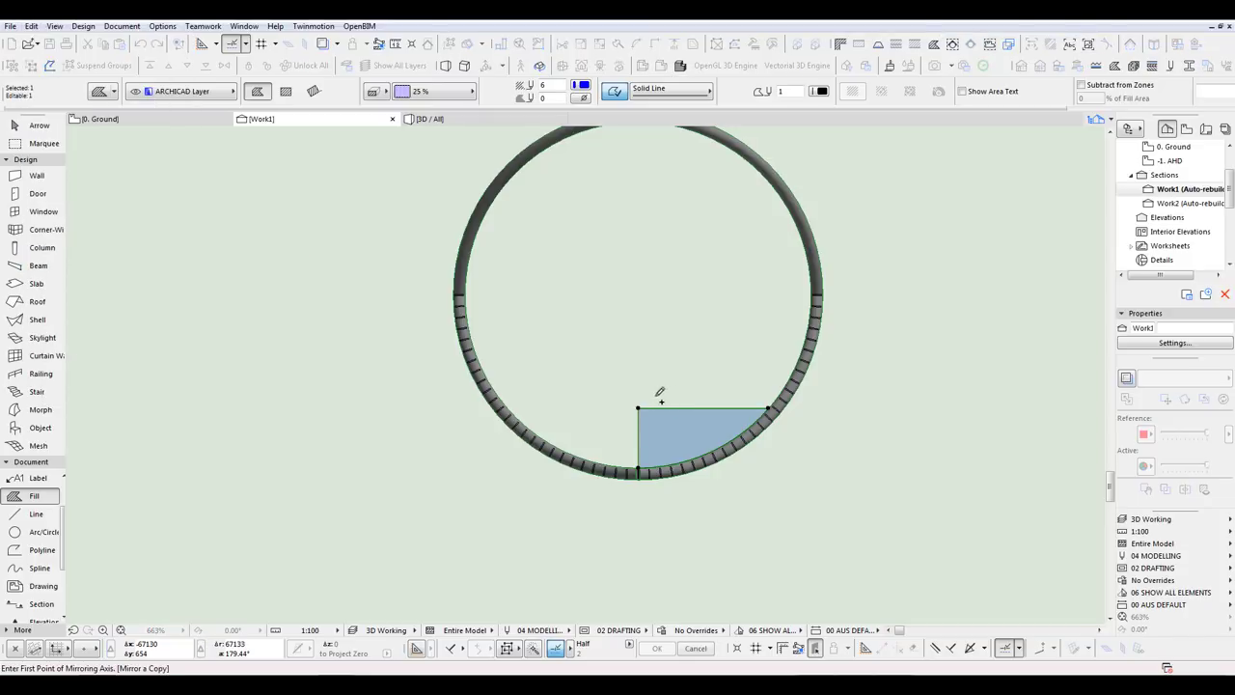
left_click(638, 408)
left_click(641, 379)
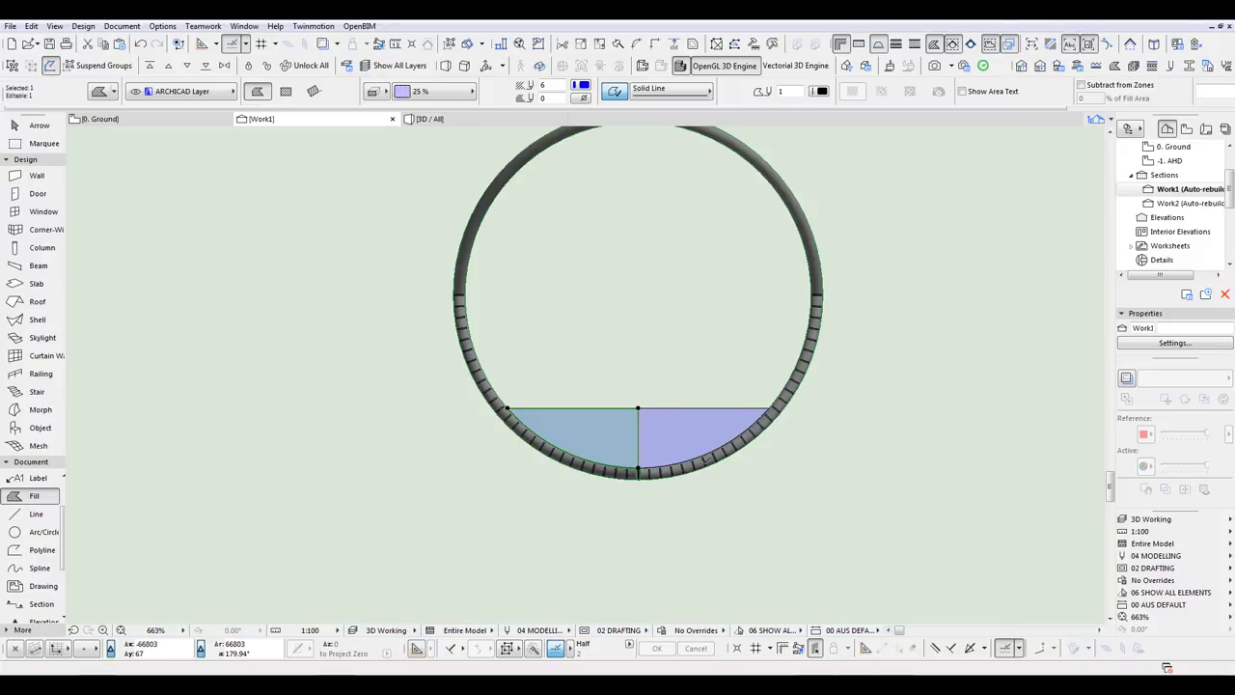
Step: Select both deck fills together with the grouped slat fills and copy them
key("Escape")
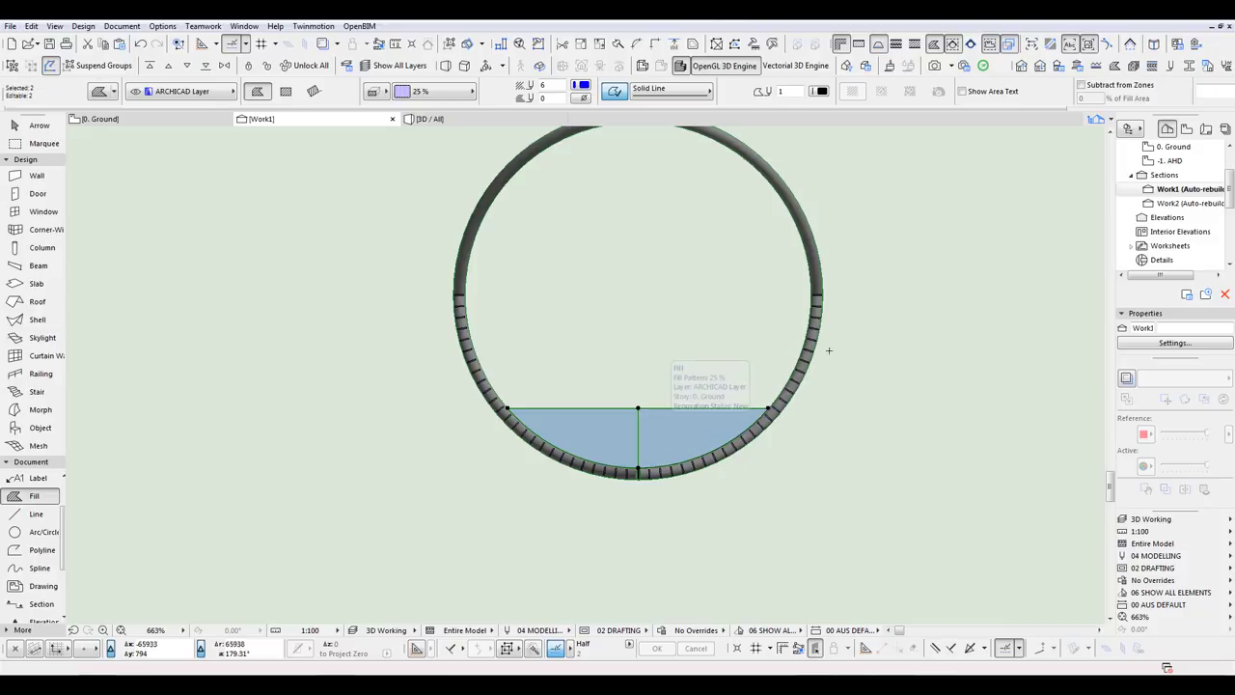
left_click(815, 333, "shift")
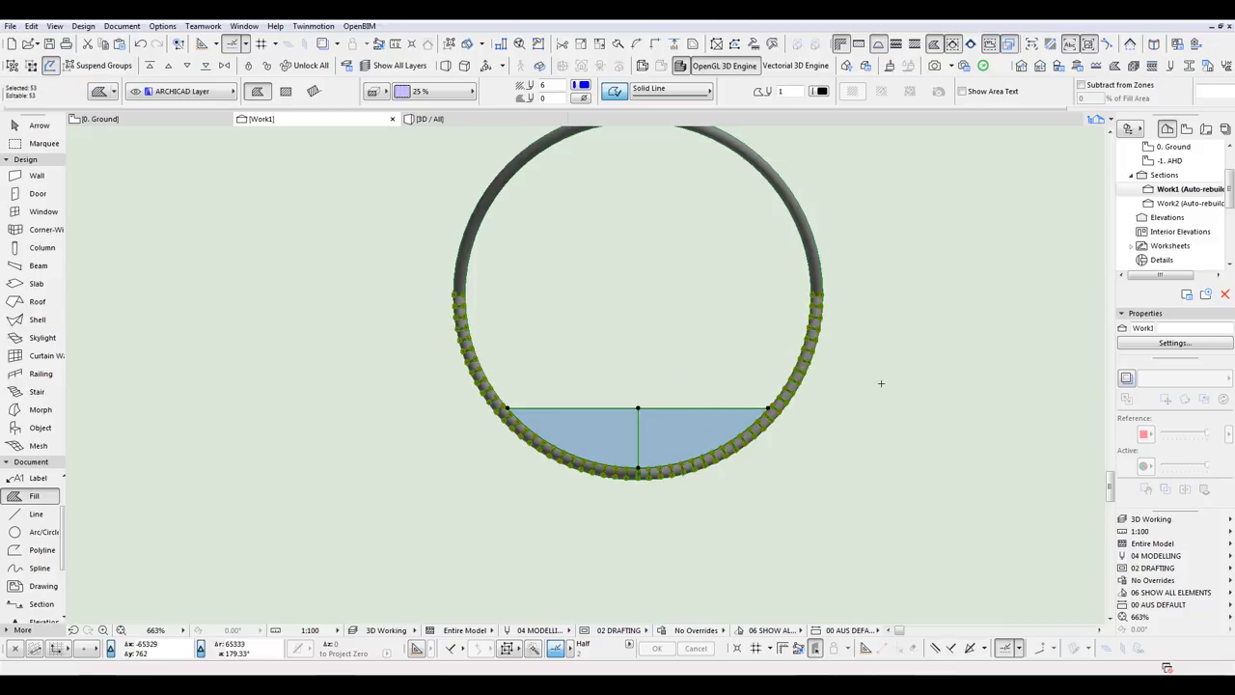
left_click(31, 26)
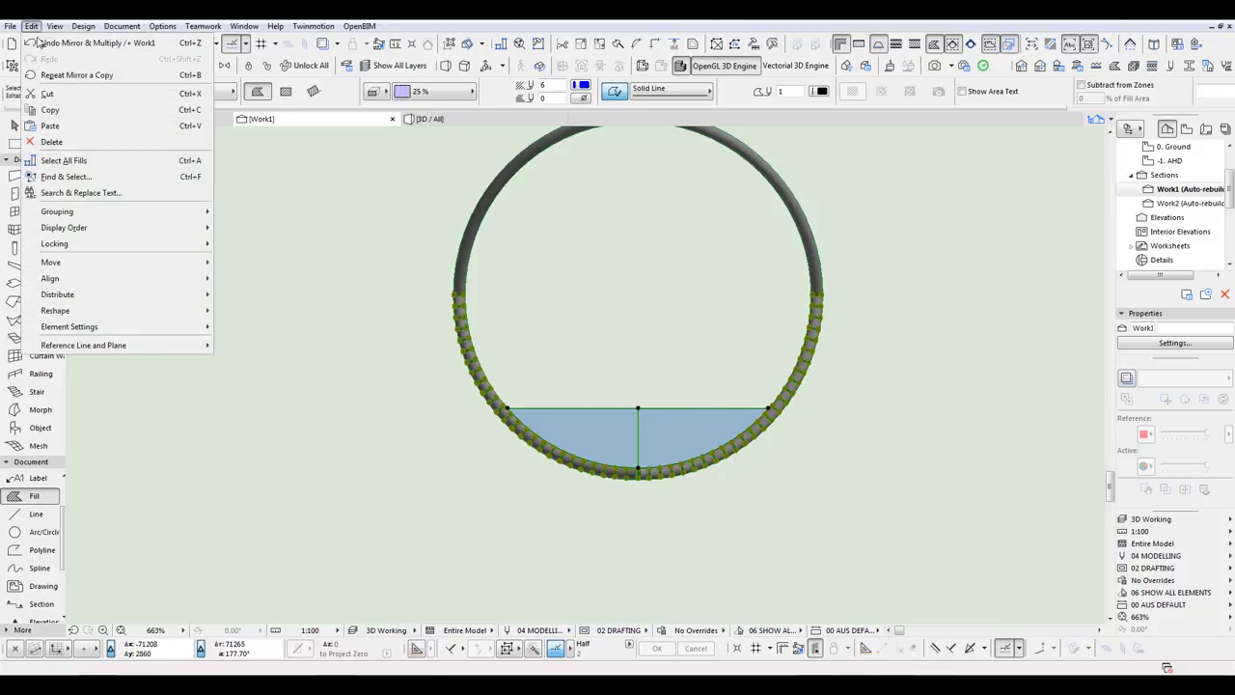
left_click(50, 109)
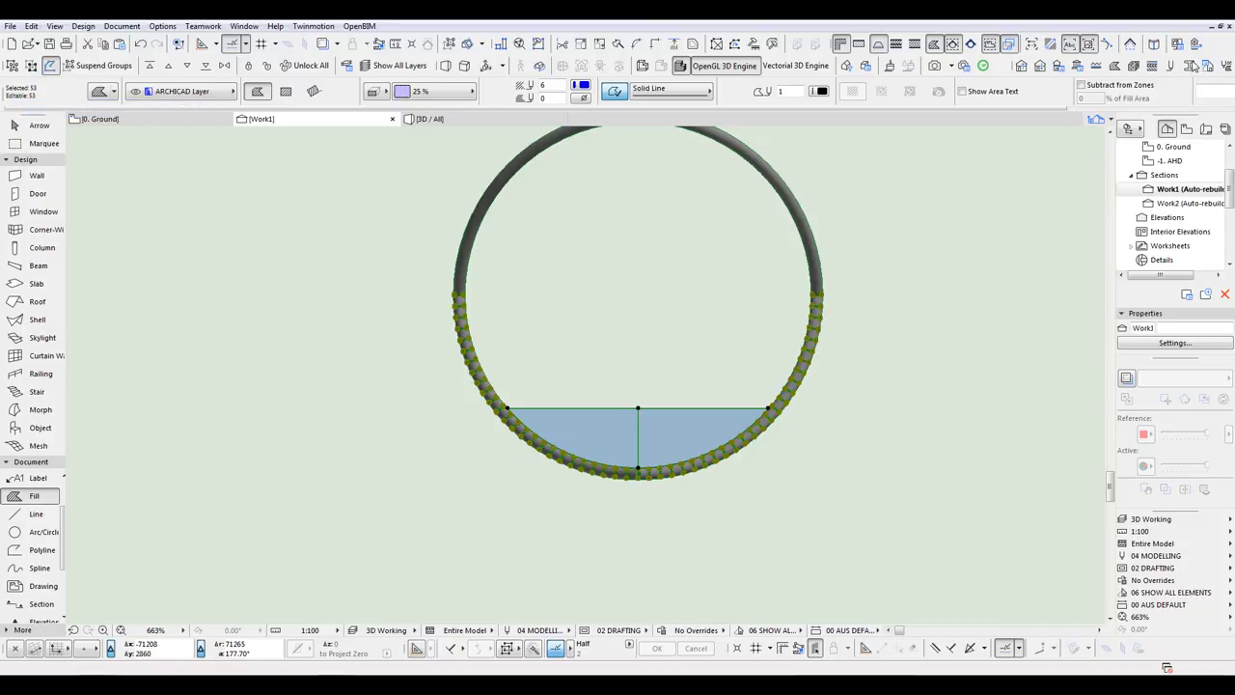
Step: Create a new custom complex profile named ABridge1
left_click(1193, 64)
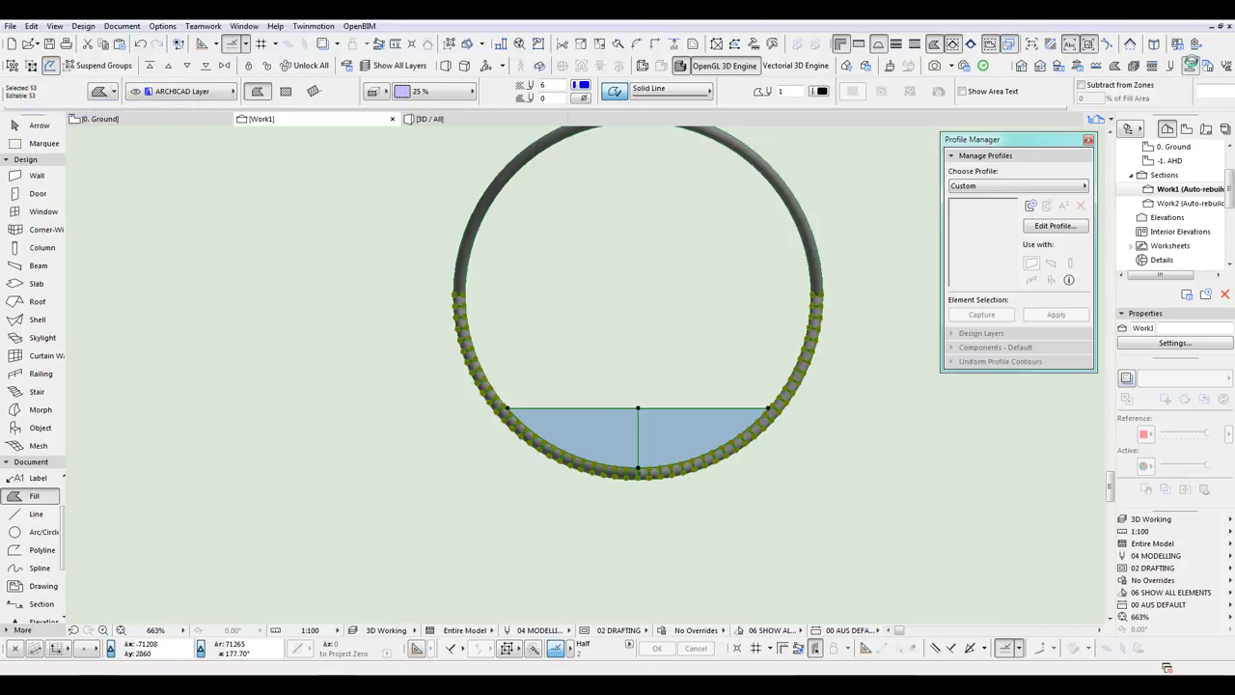
left_click(1031, 206)
type("ABridge1")
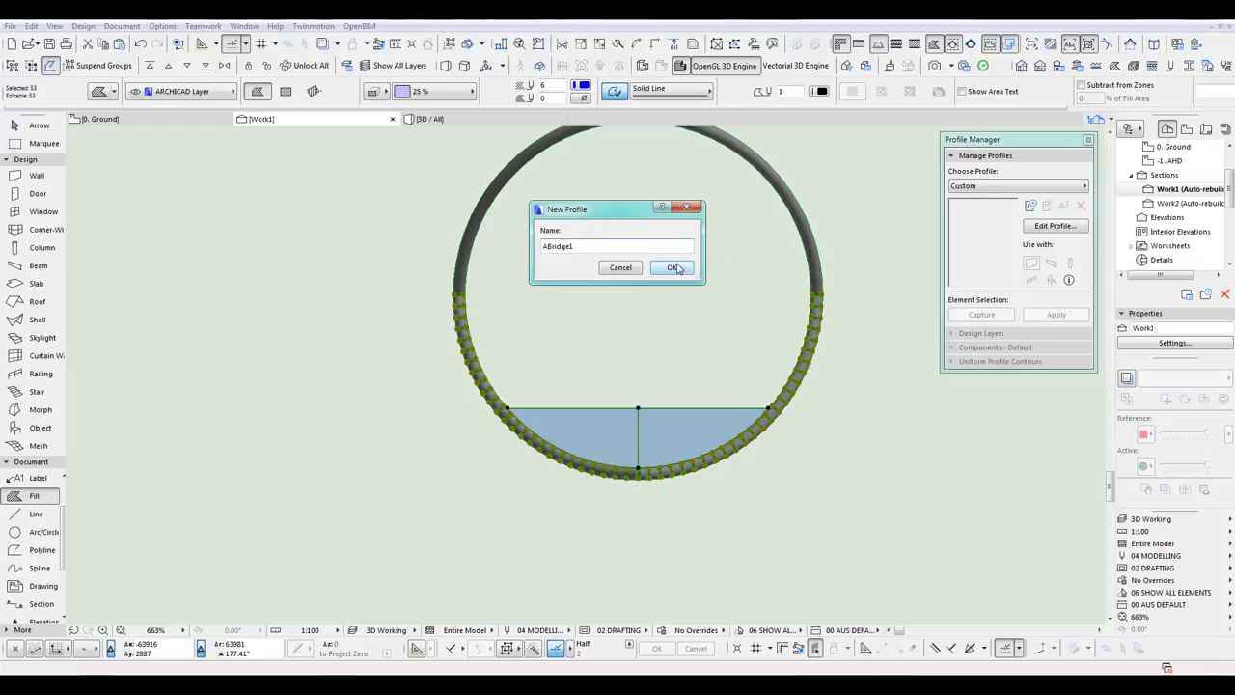
left_click(671, 268)
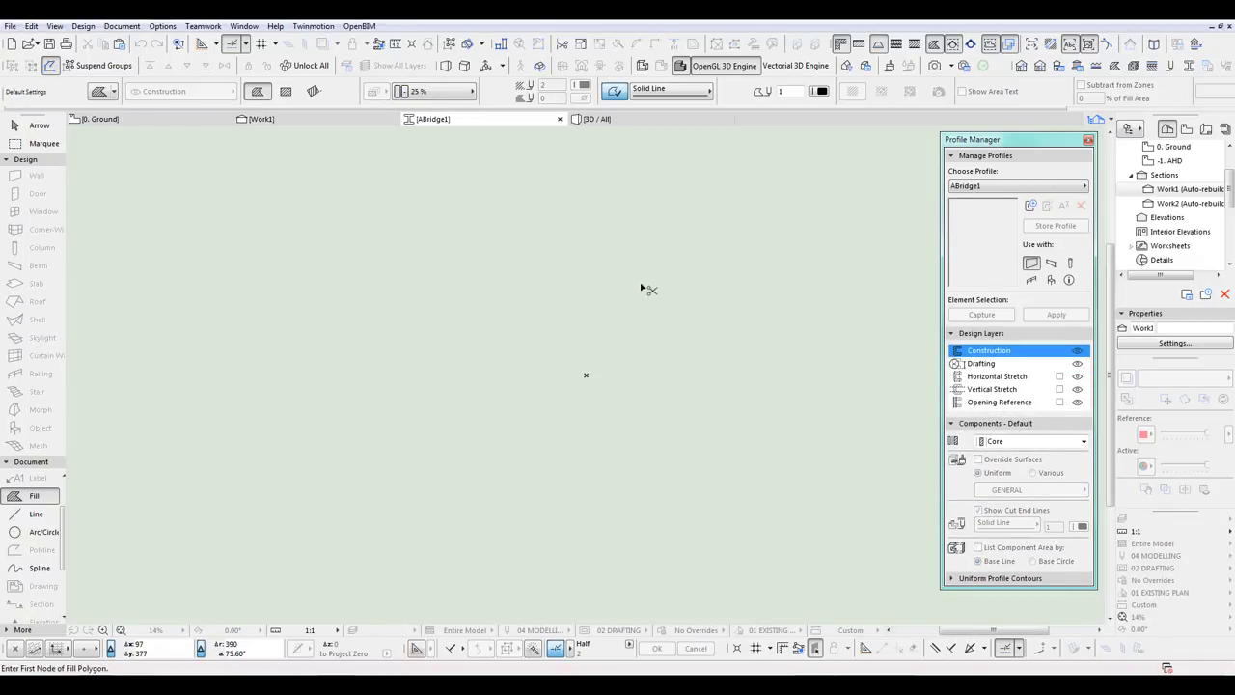
Step: Paste the copied fills into the profile and move them so the midpoint of the deck's upper edge sits on the profile origin
key("ctrl+v")
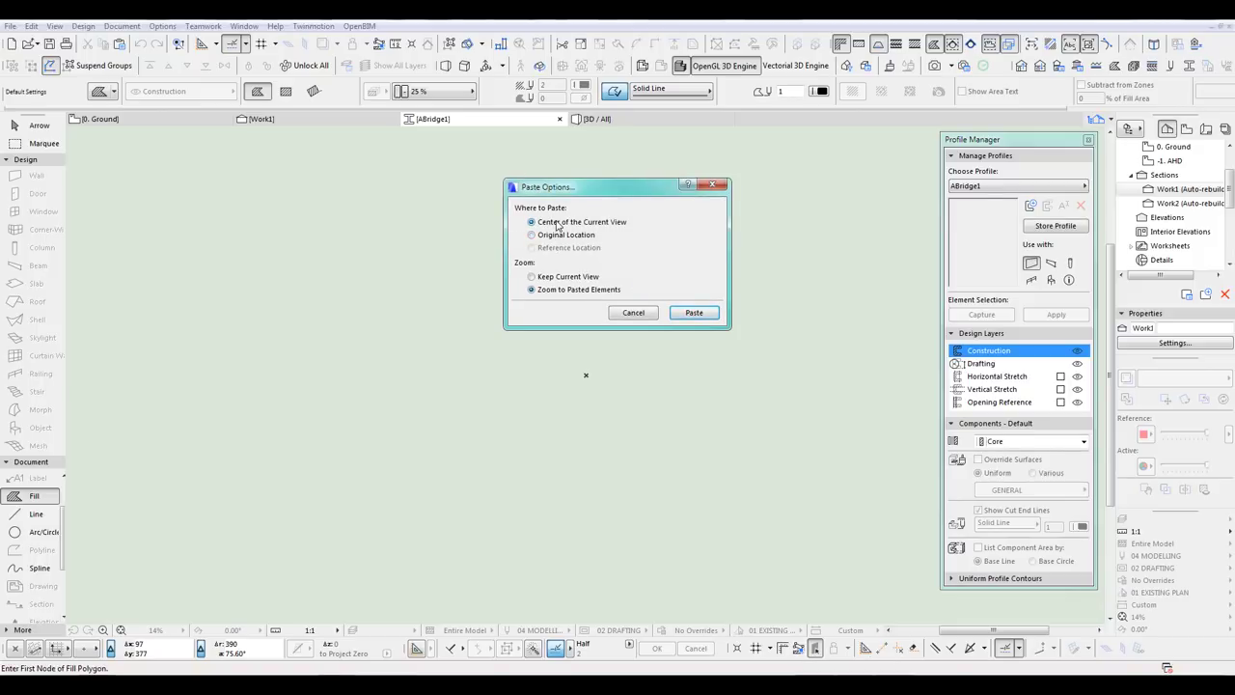
left_click(694, 312)
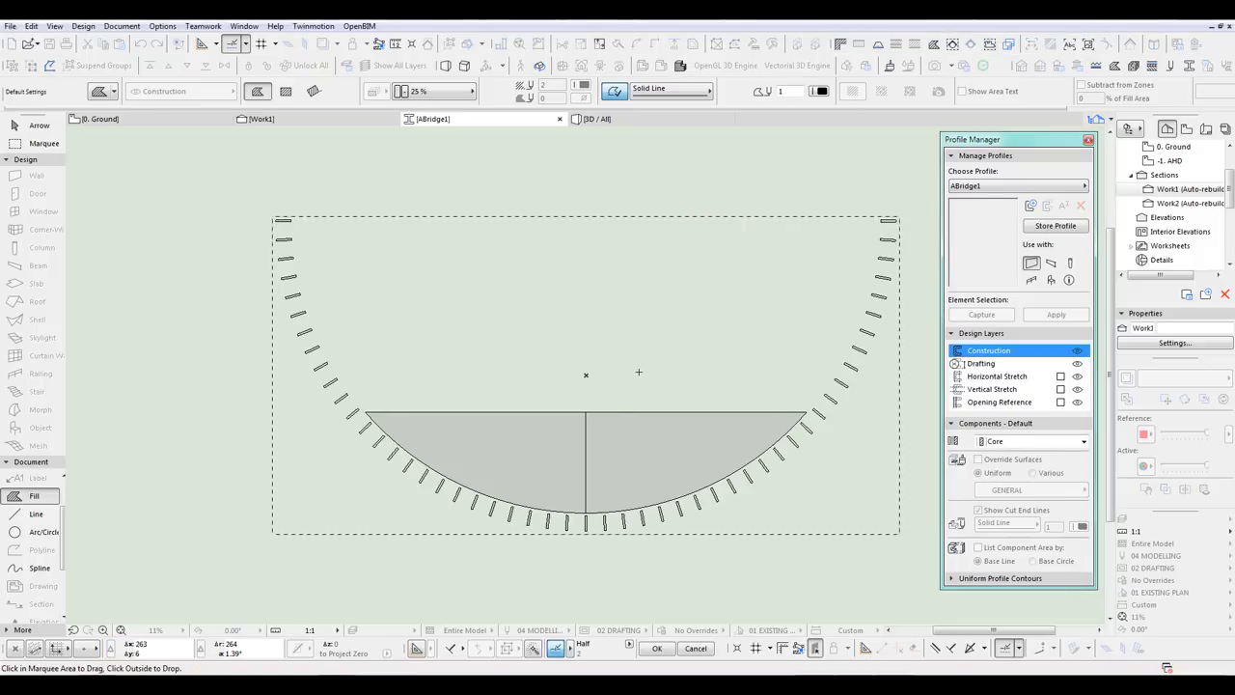
left_click(586, 412)
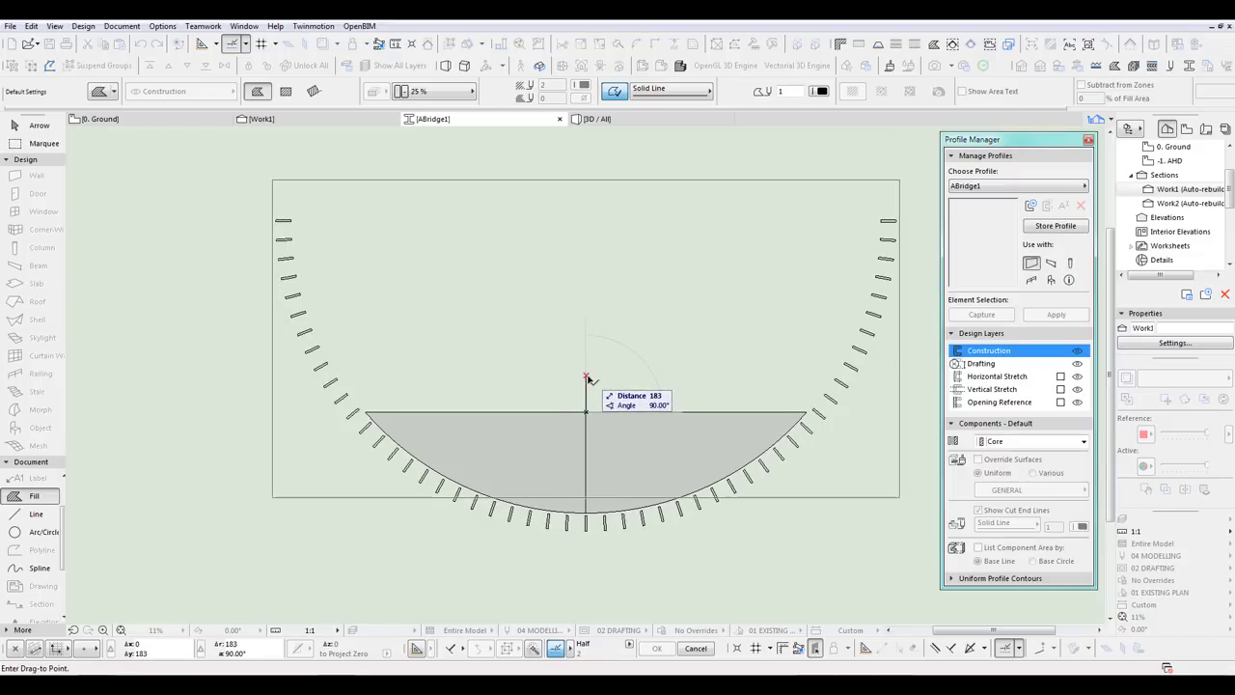
left_click(585, 378)
scroll(616, 413, "down", 2)
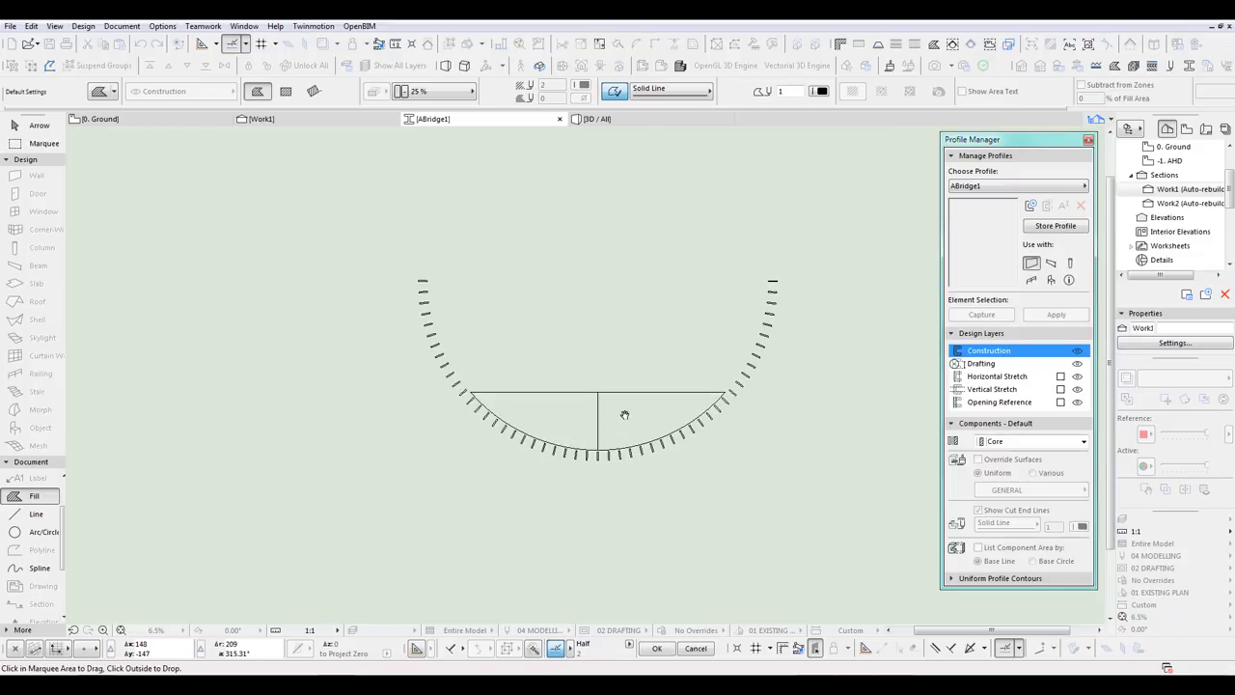
left_click(824, 378)
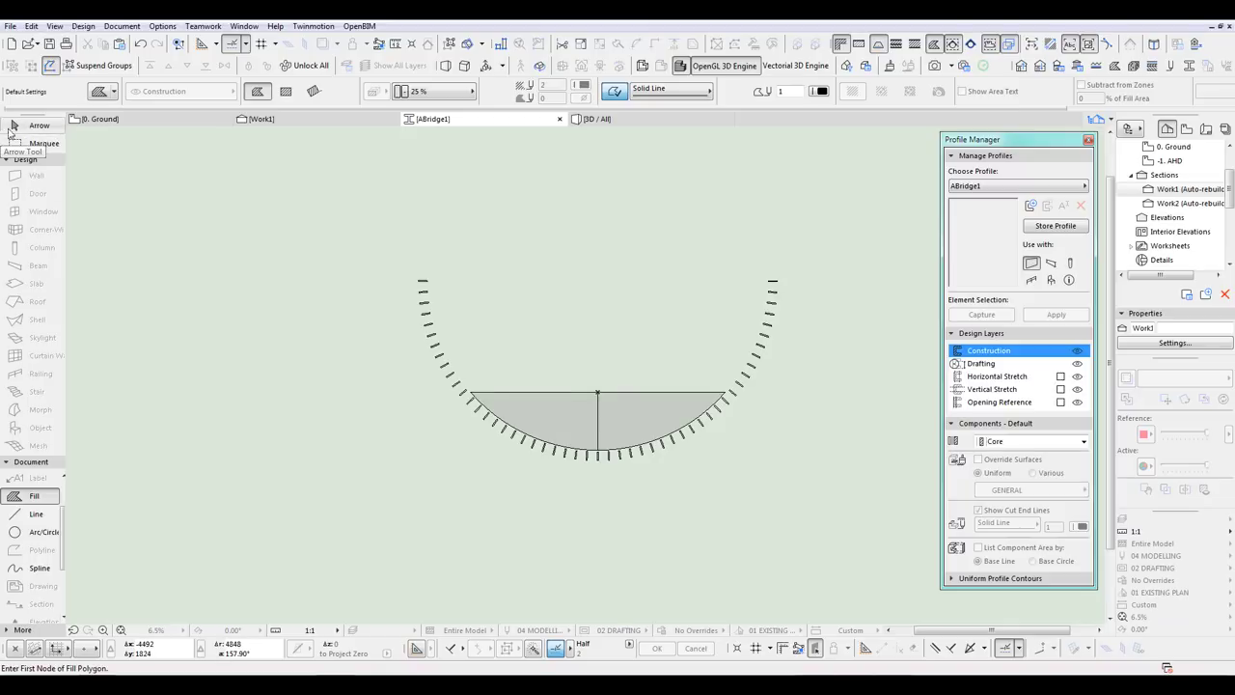
Step: Override the surface of both deck fills with ART_Concrete1
left_click(38, 126)
left_click(587, 425)
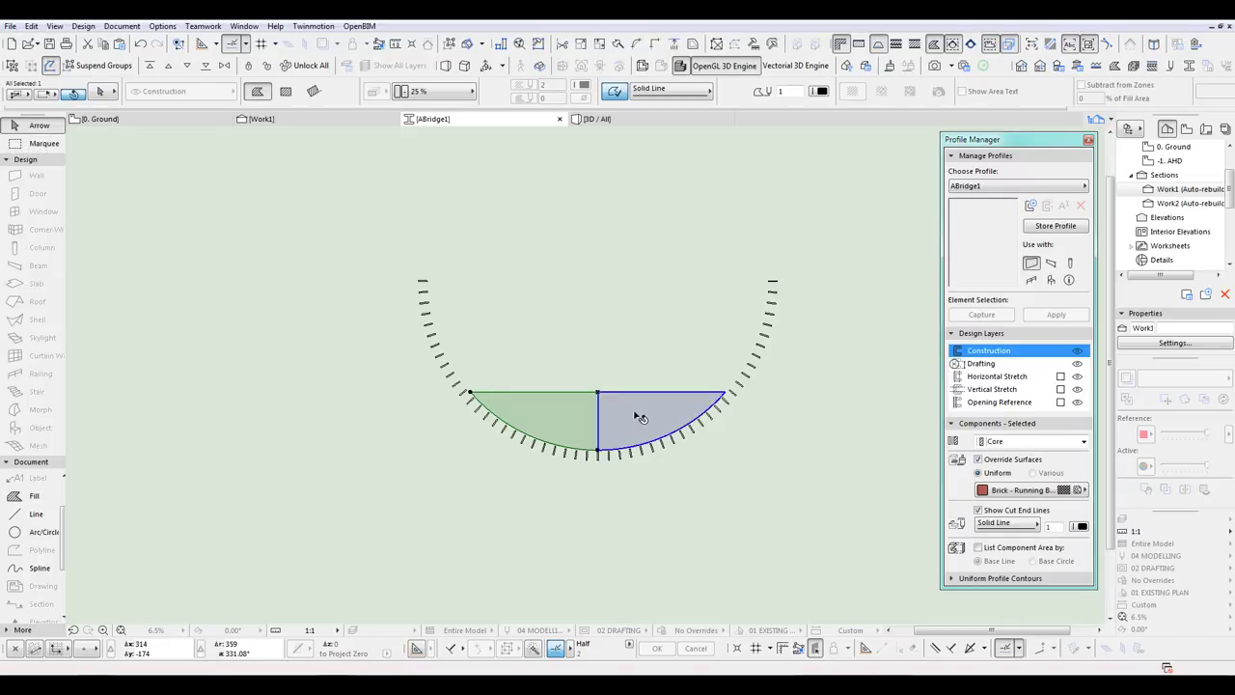
left_click(639, 414, "shift")
left_click(1023, 491)
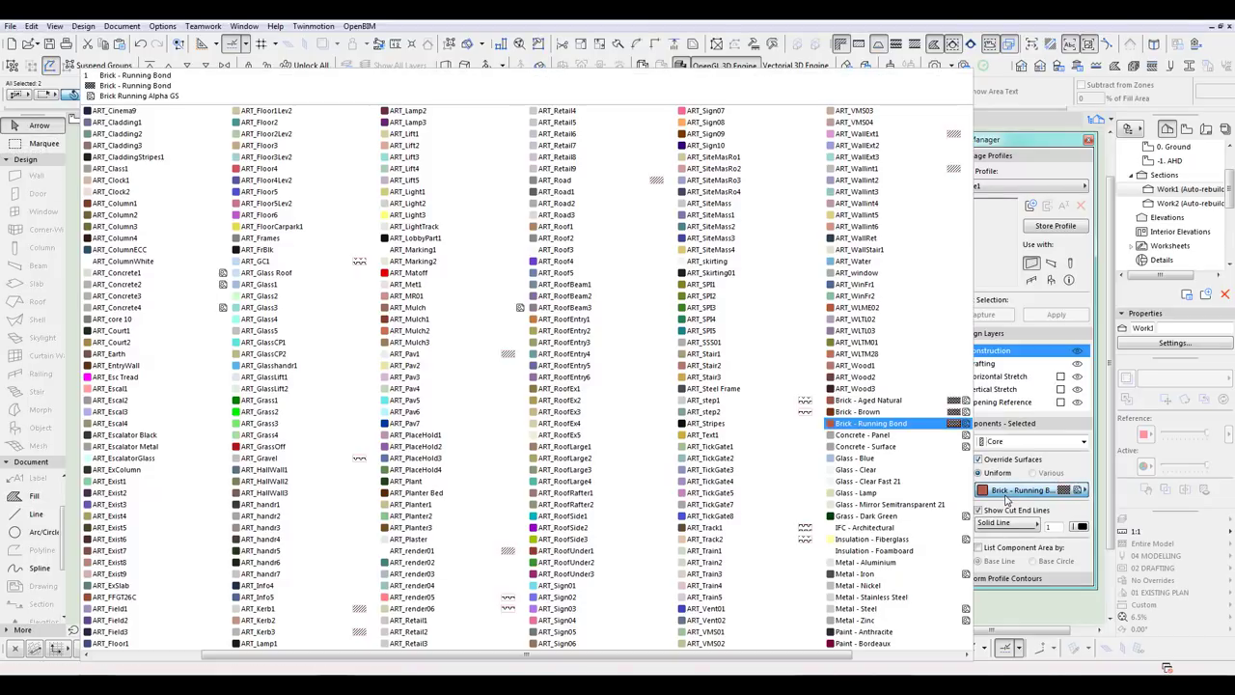
left_click(150, 274)
left_click(820, 291)
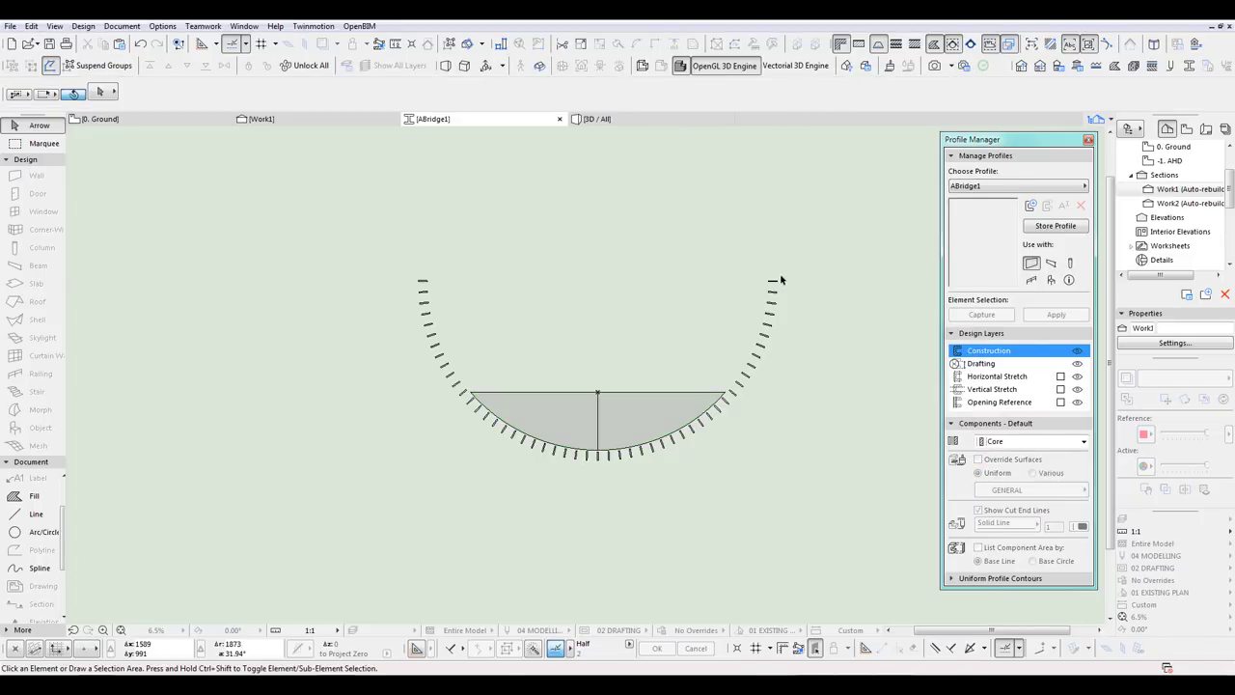
Step: Select all the slat fills without the deck and override their surface with ART_Wood1
left_click(776, 281)
left_click_drag(306, 232, 839, 505)
left_click(616, 400, "shift")
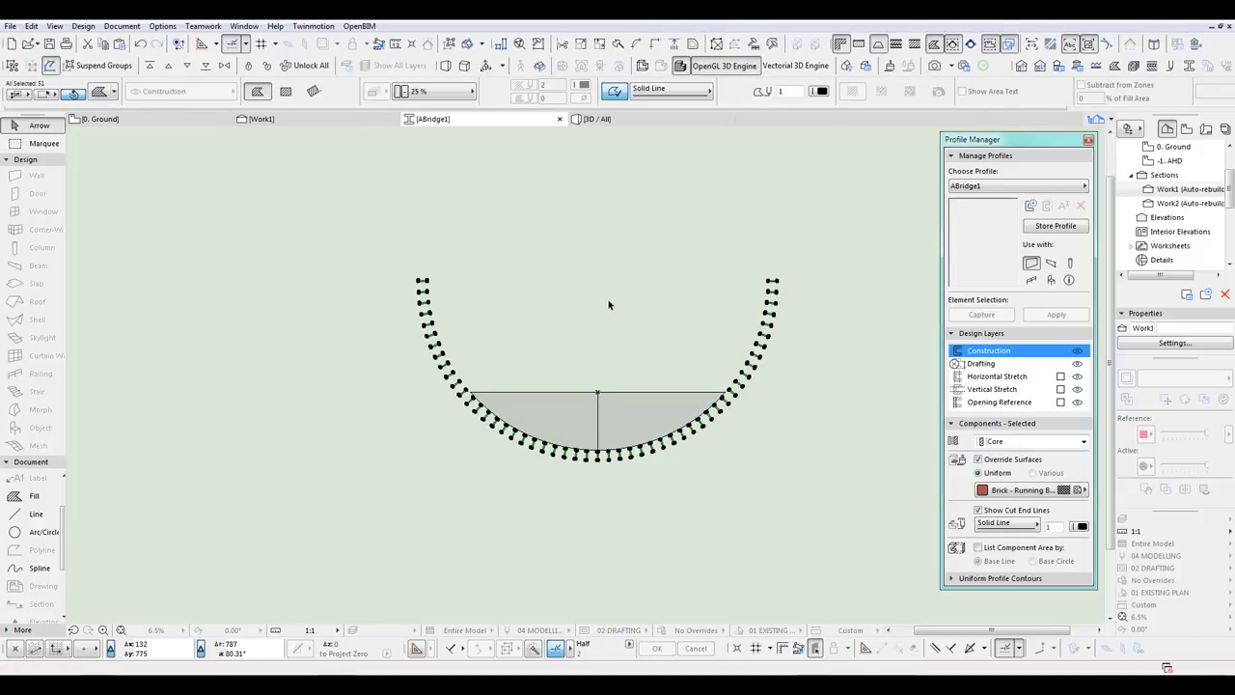
middle_click_drag(609, 303, 603, 301)
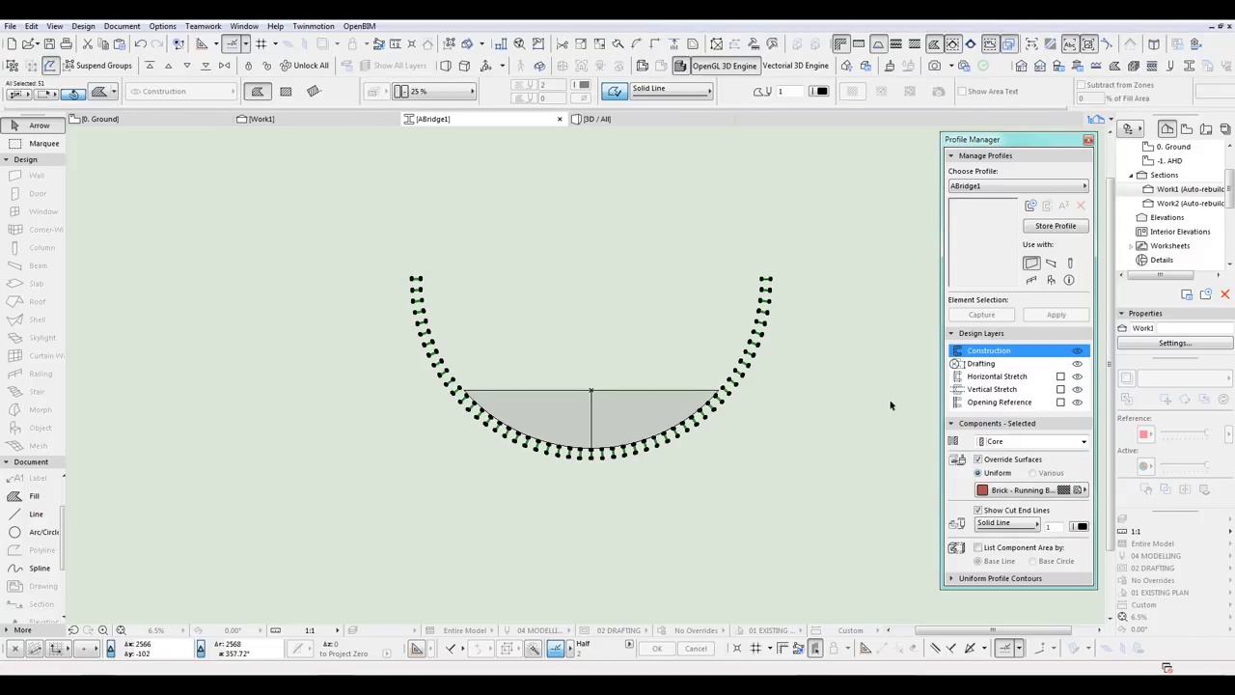
left_click(1013, 493)
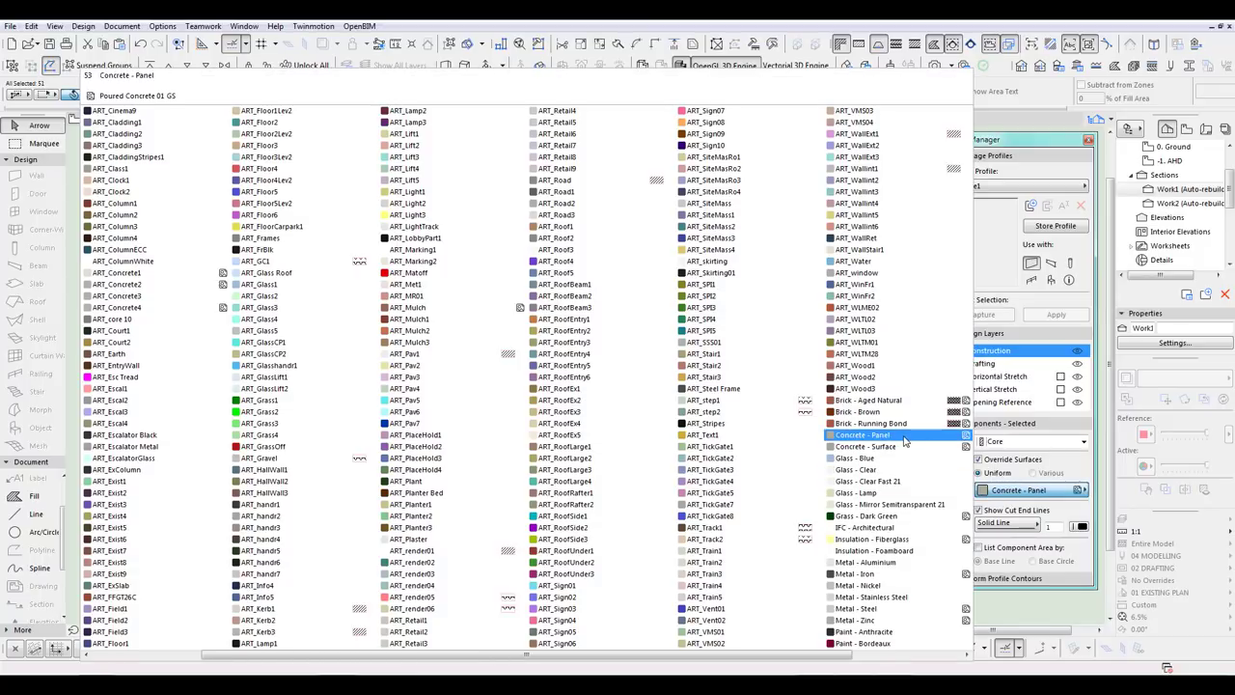
left_click(872, 368)
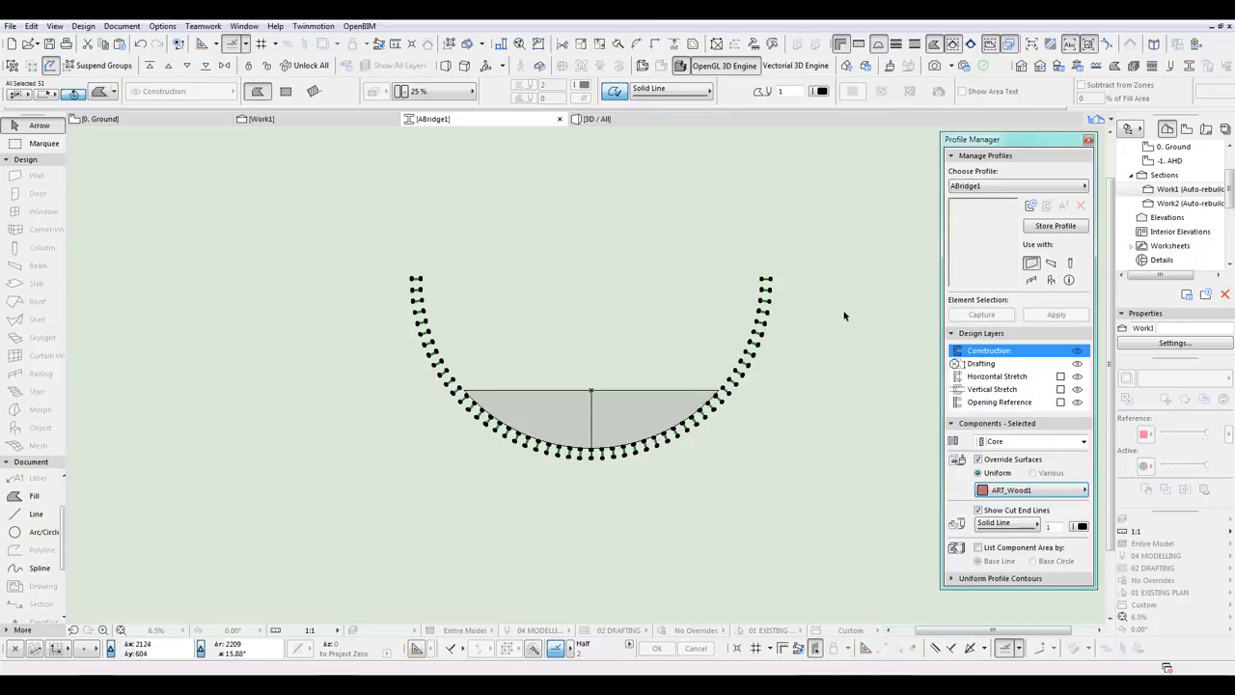
key("Escape")
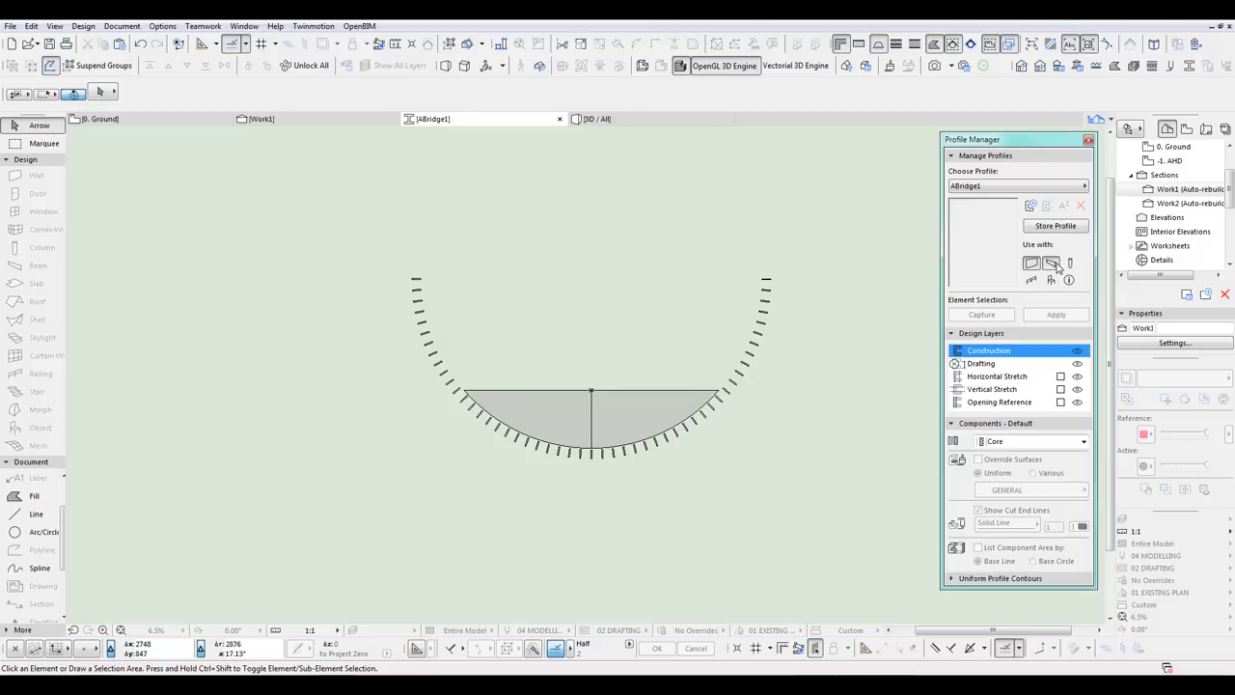
Step: Store the profile for use with walls and beams and return to the Ground floor plan
left_click(1056, 226)
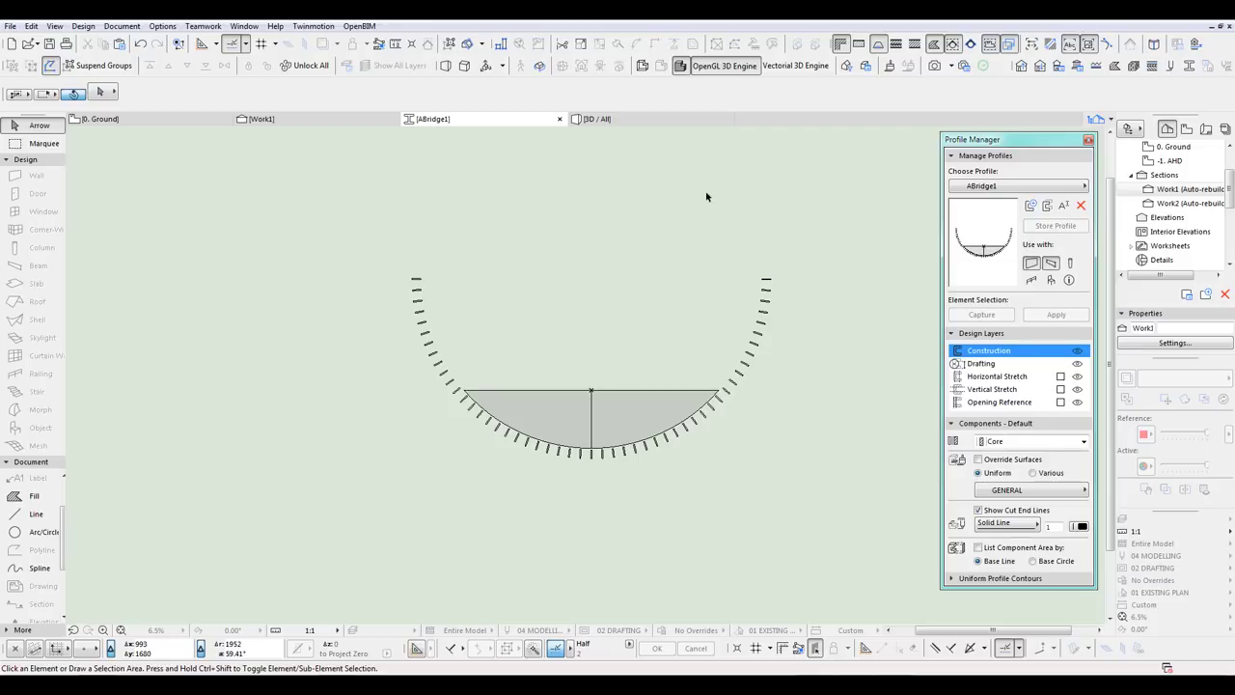
key("F2")
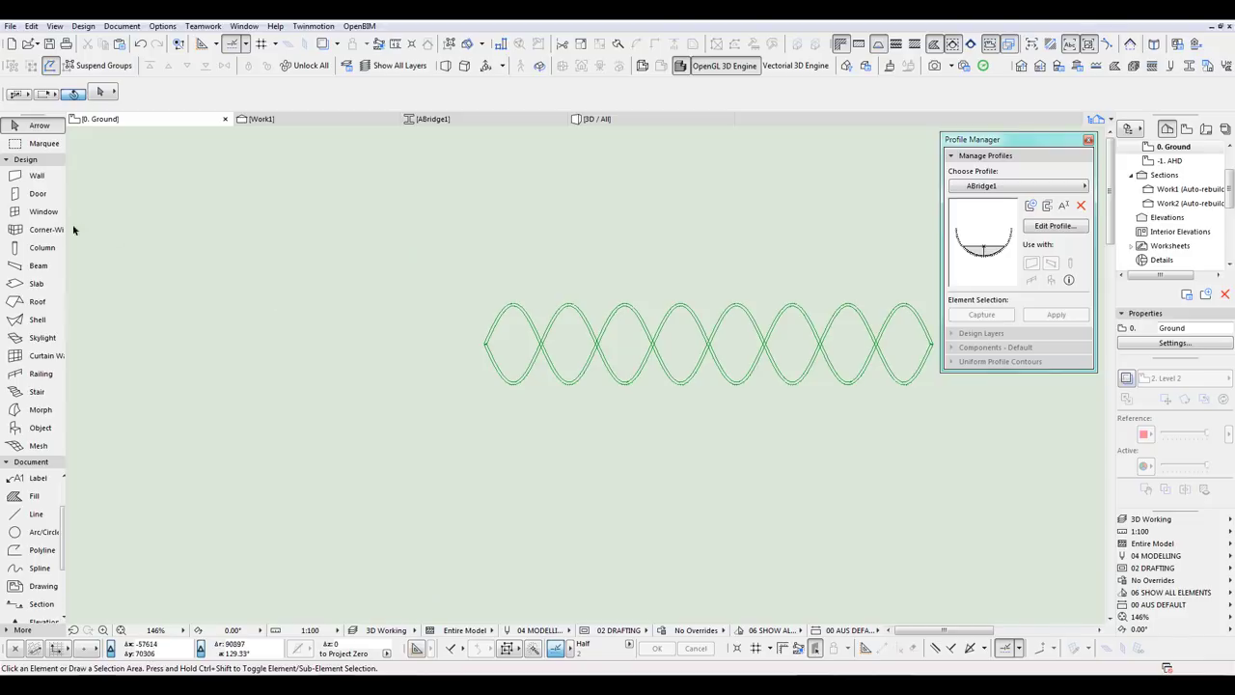
Step: Set the beam defaults to a complex profile using the older ABridge 1 section
double_click(36, 266)
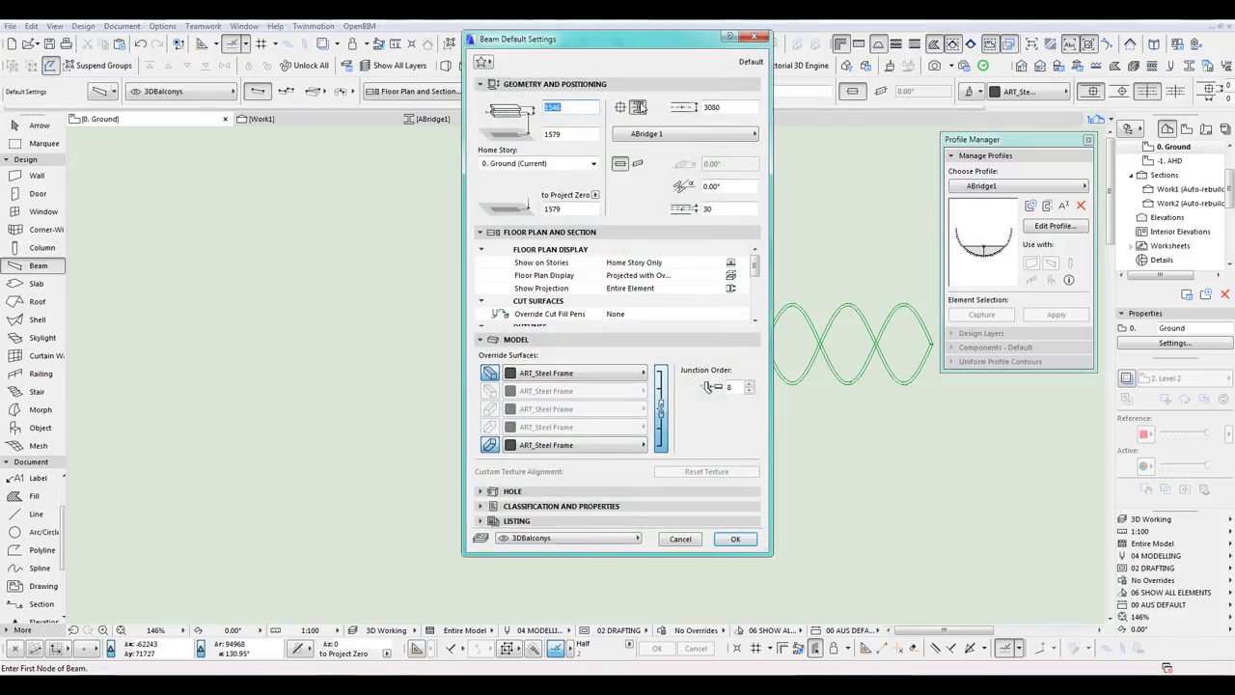
left_click(622, 107)
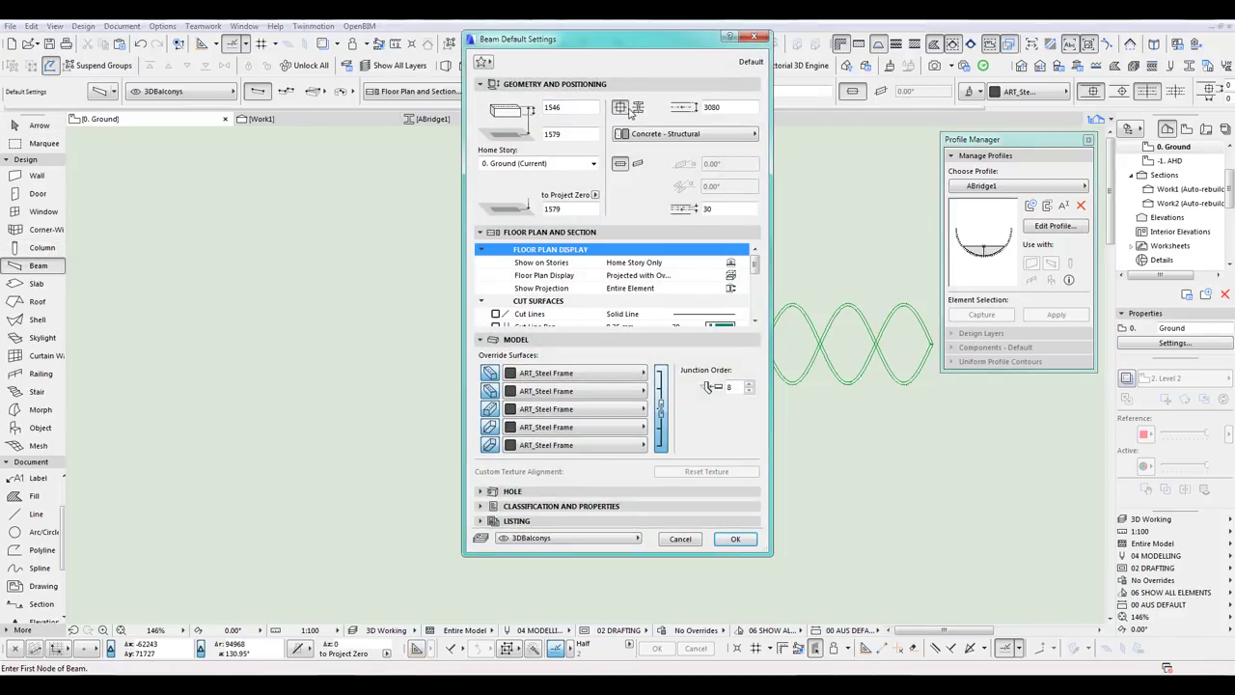
left_click(637, 108)
left_click(638, 136)
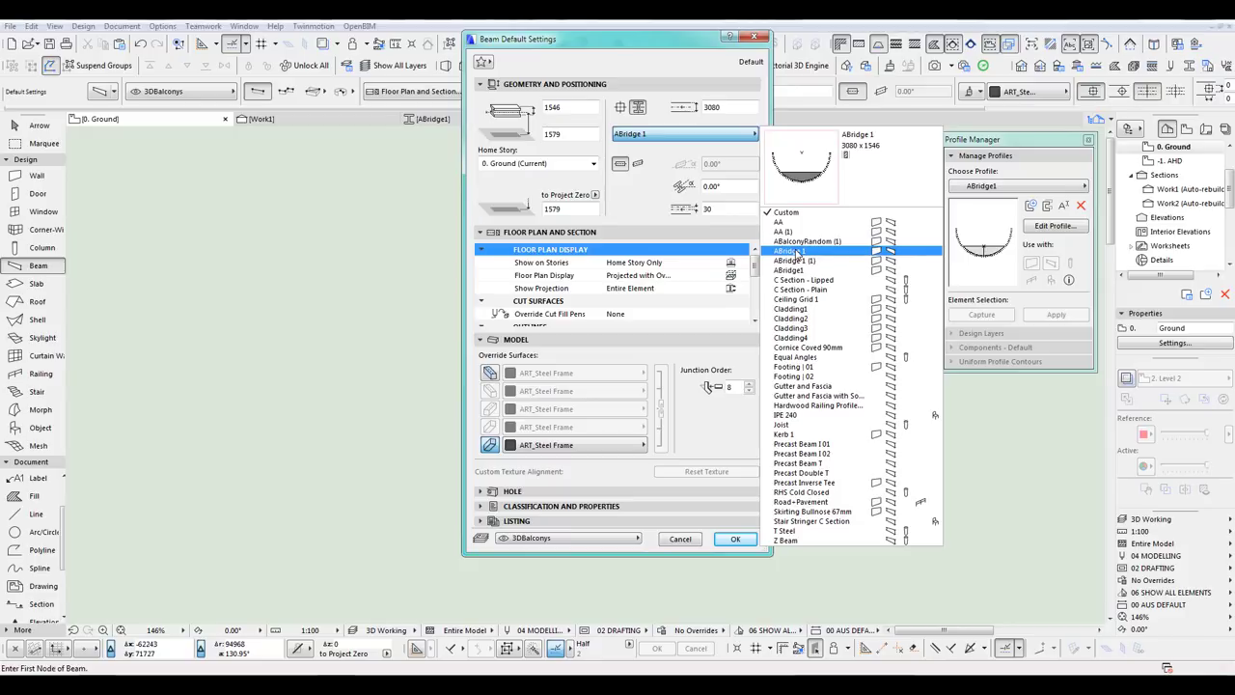
left_click(796, 251)
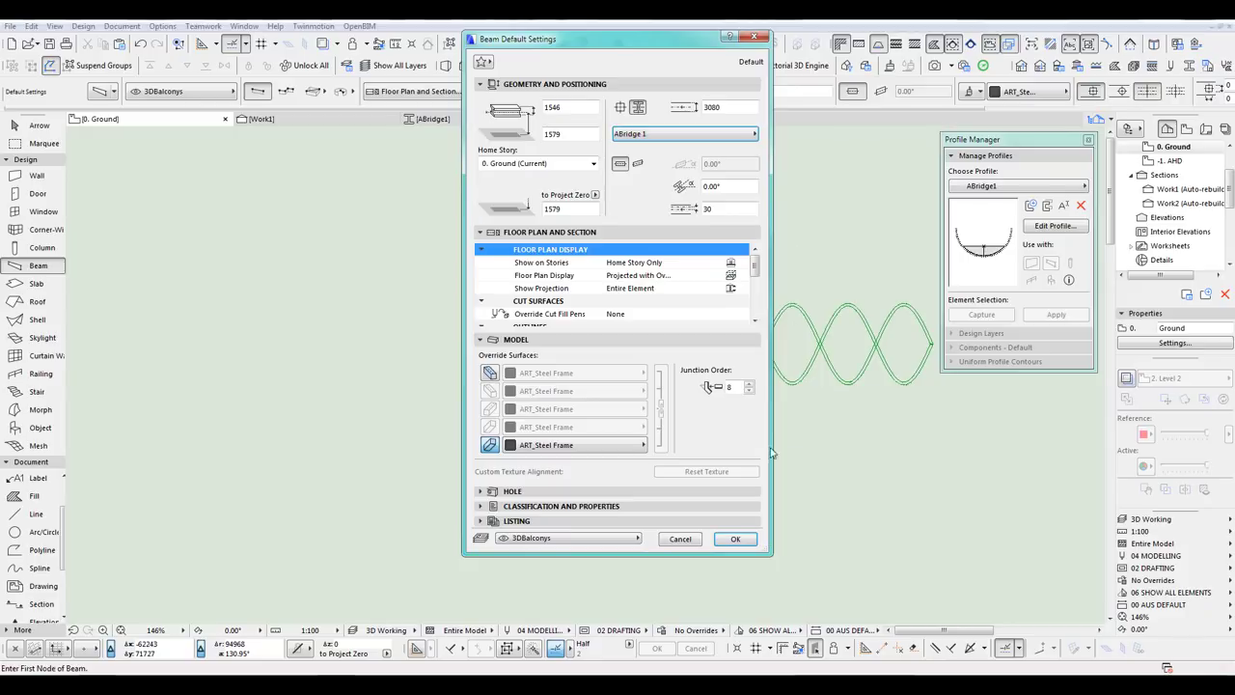
left_click(736, 539)
Step: Open the older ABridge 1 profile and delete it without a replacement
left_click(1008, 190)
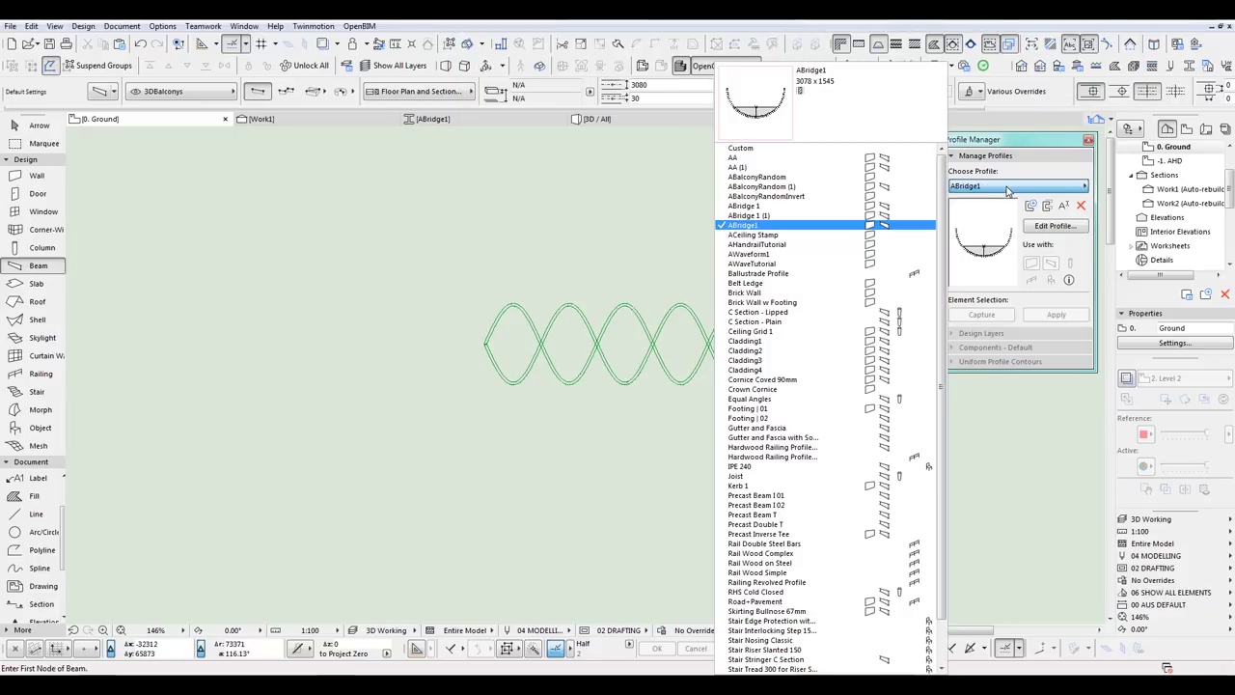
double_click(766, 208)
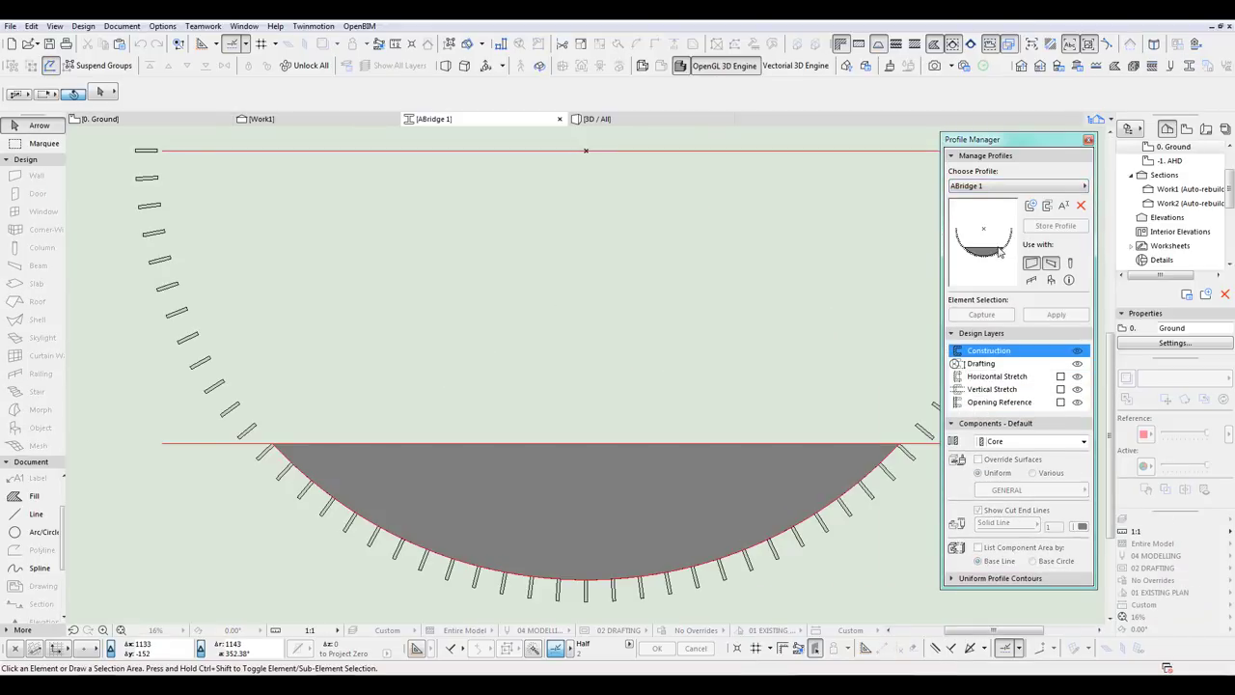
left_click(1081, 204)
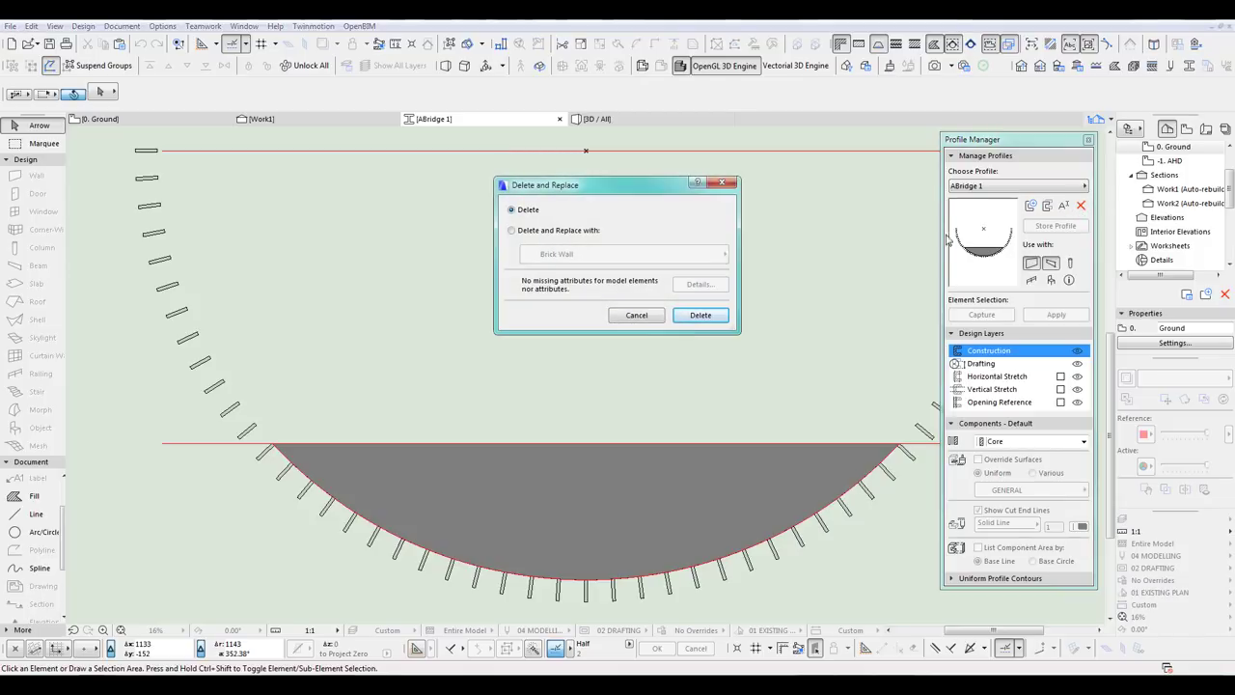
left_click(693, 317)
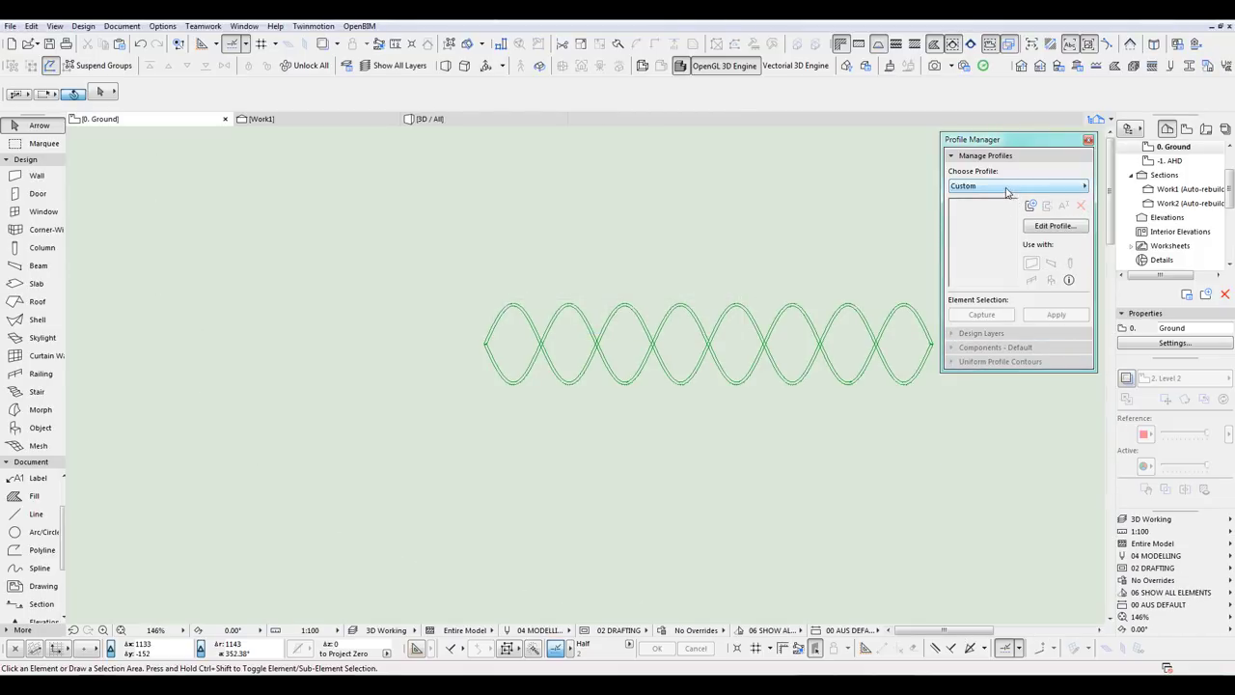
Step: Delete the leftover ABridge 1 (1) profile and close the profile manager
left_click(998, 187)
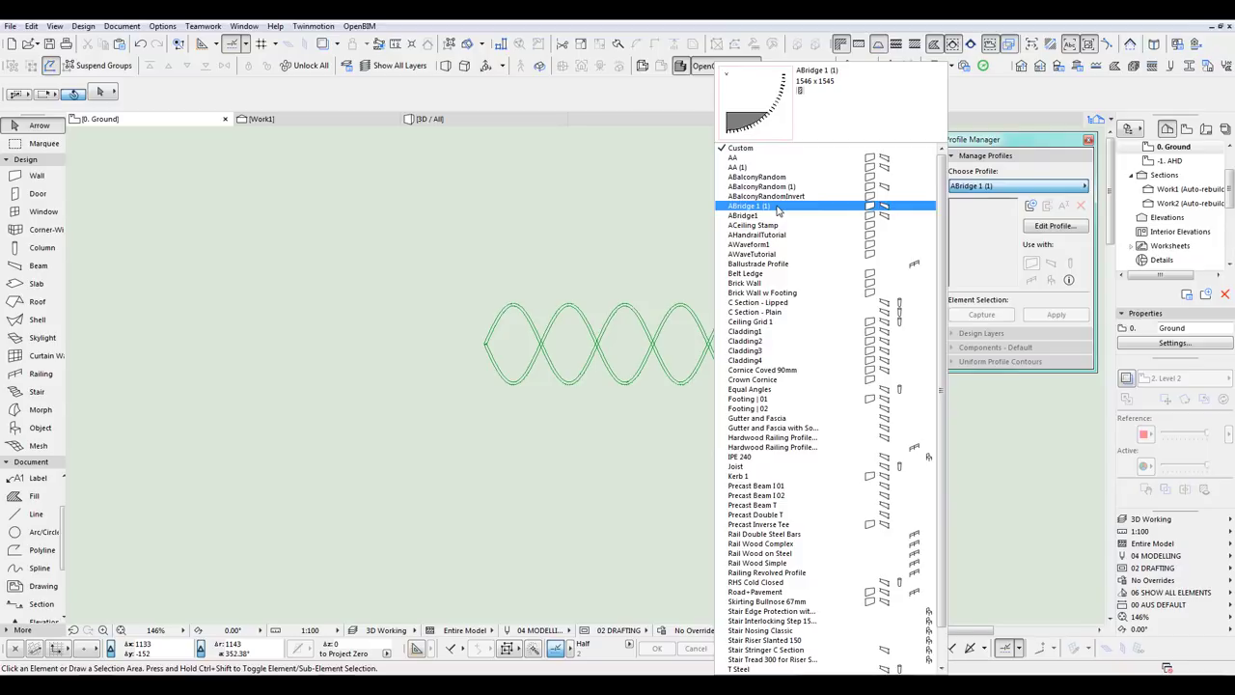
left_click(777, 206)
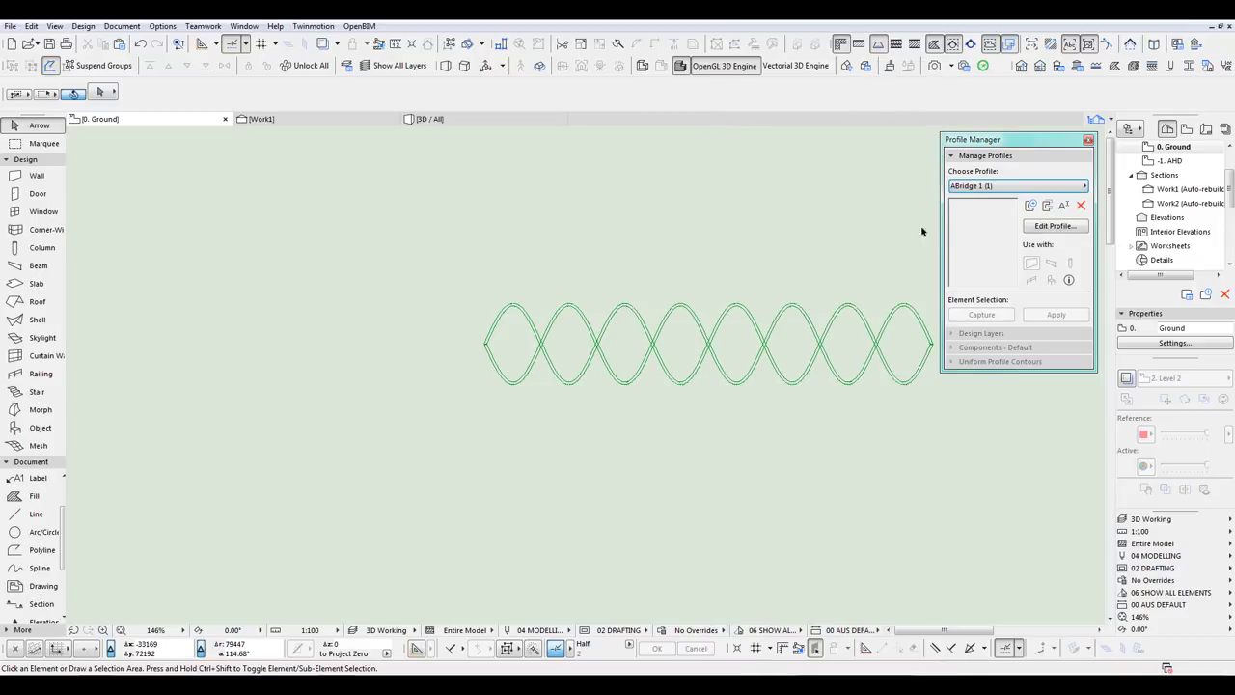
left_click(1081, 204)
left_click(693, 317)
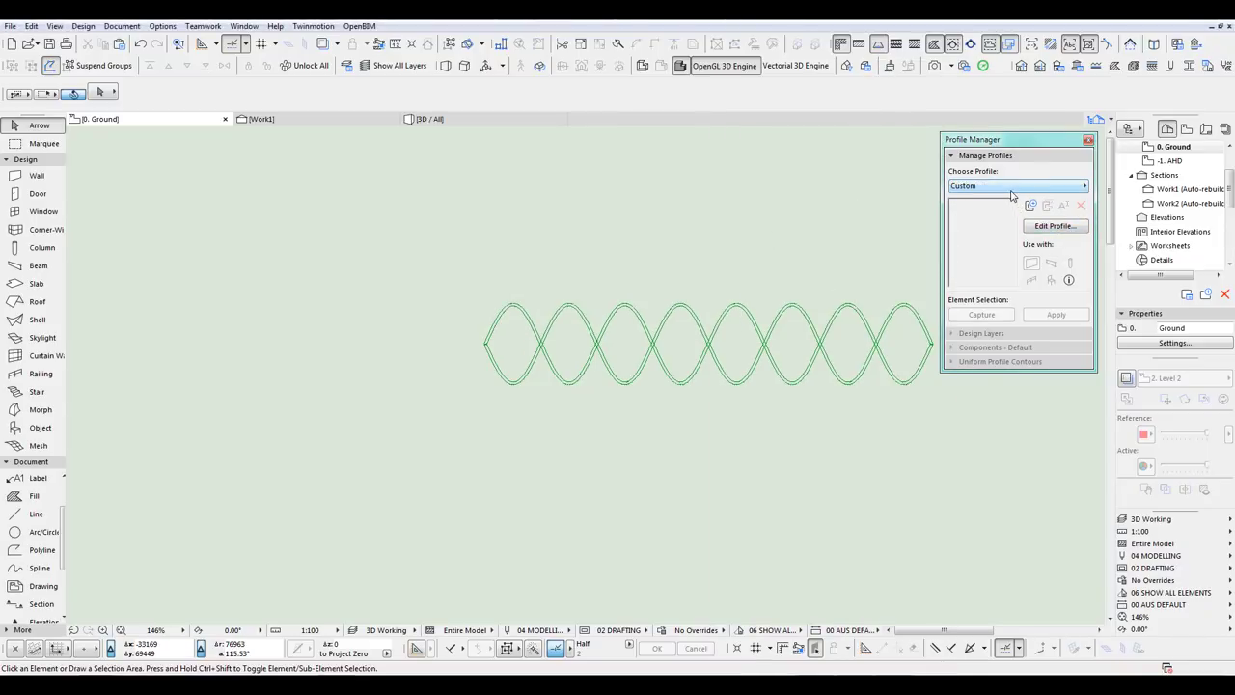
left_click(1087, 142)
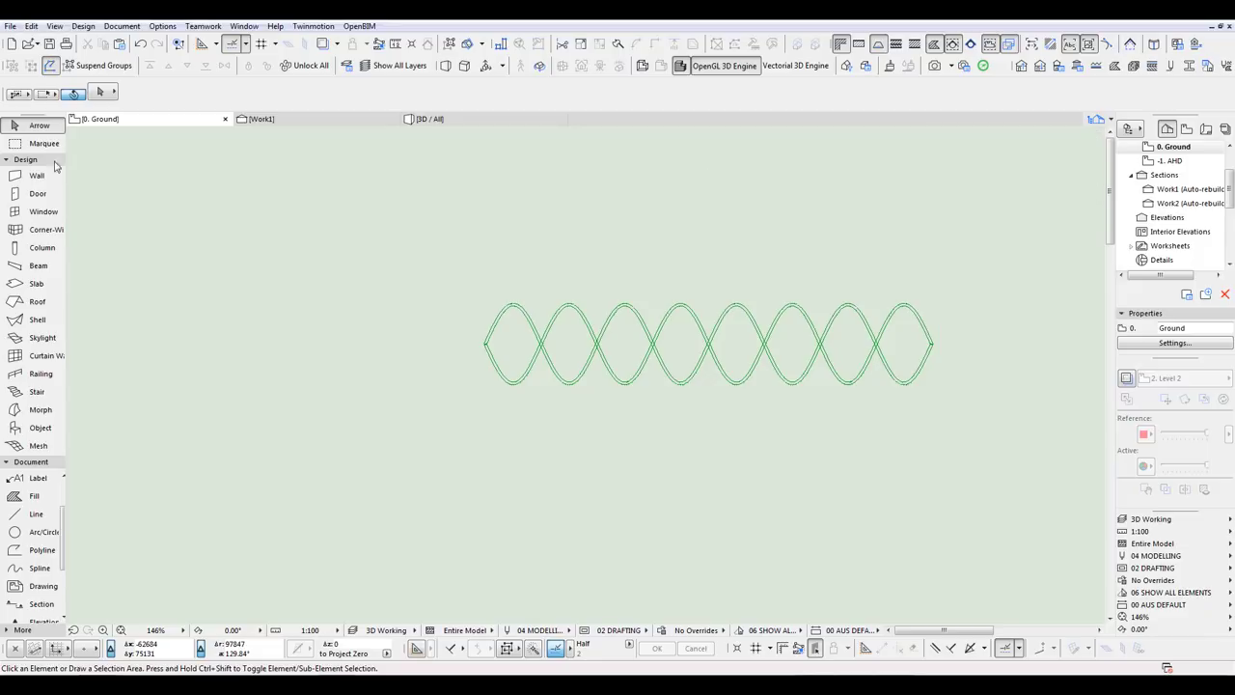
Step: Set the beam defaults to a complex profile using the ABridge1 section
double_click(30, 268)
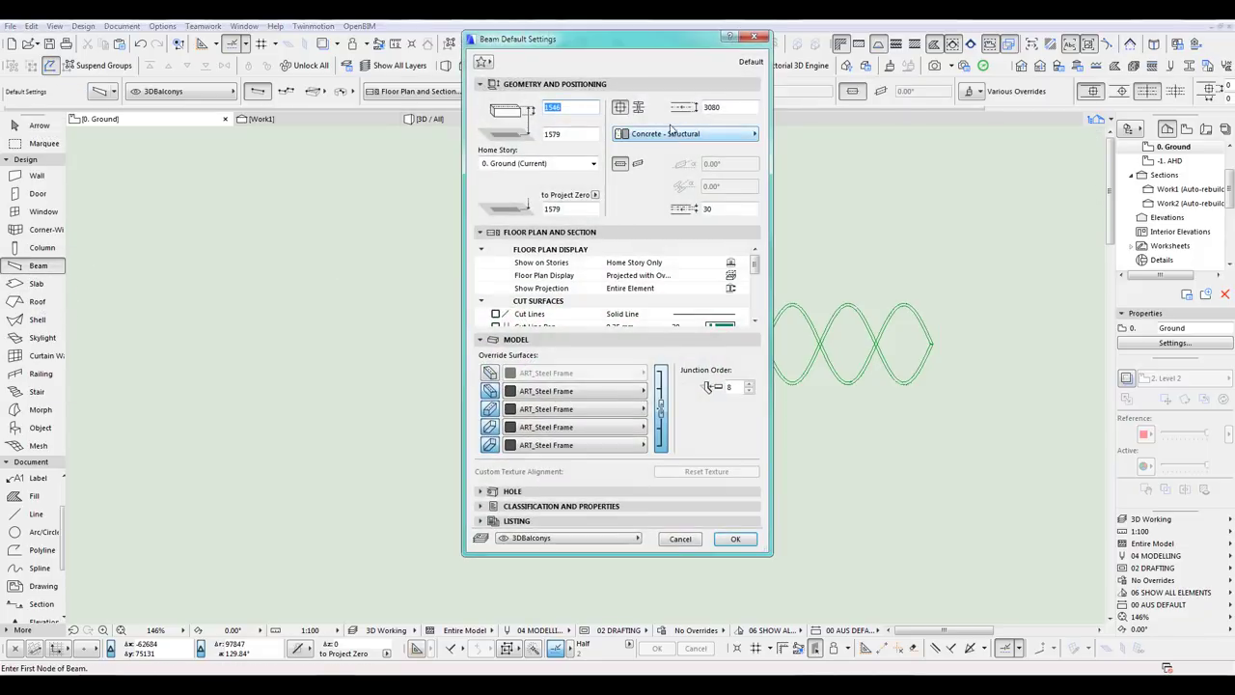
left_click(662, 140)
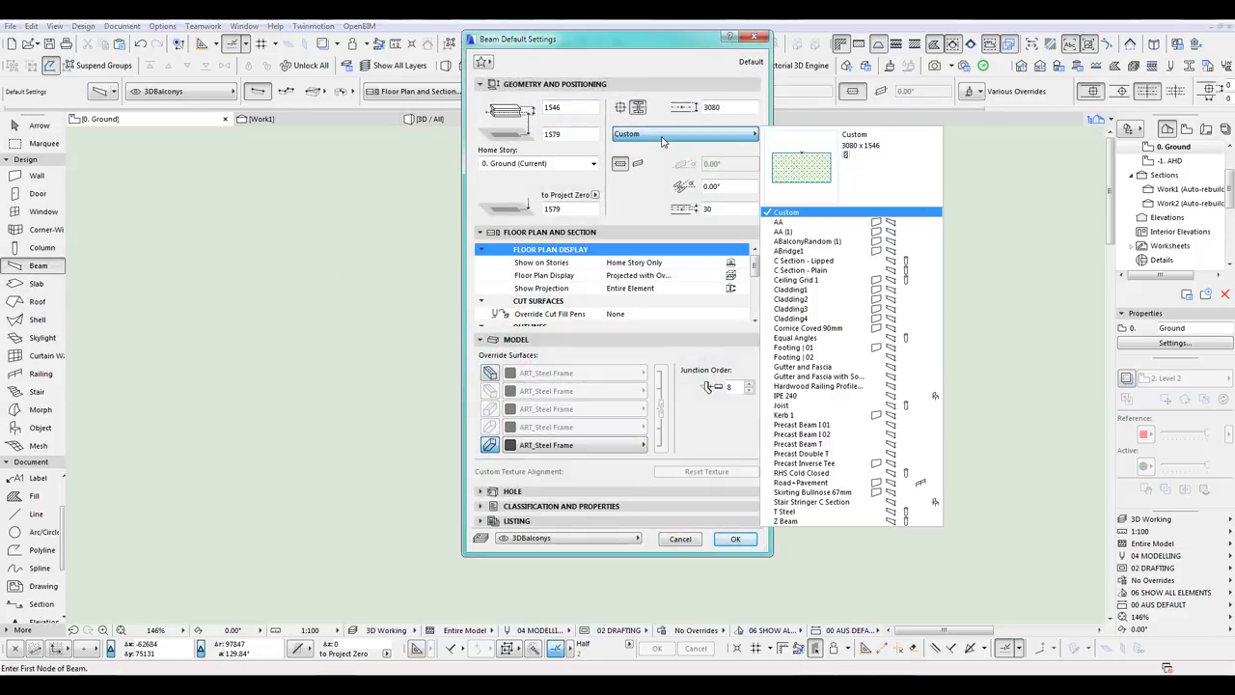
left_click(788, 251)
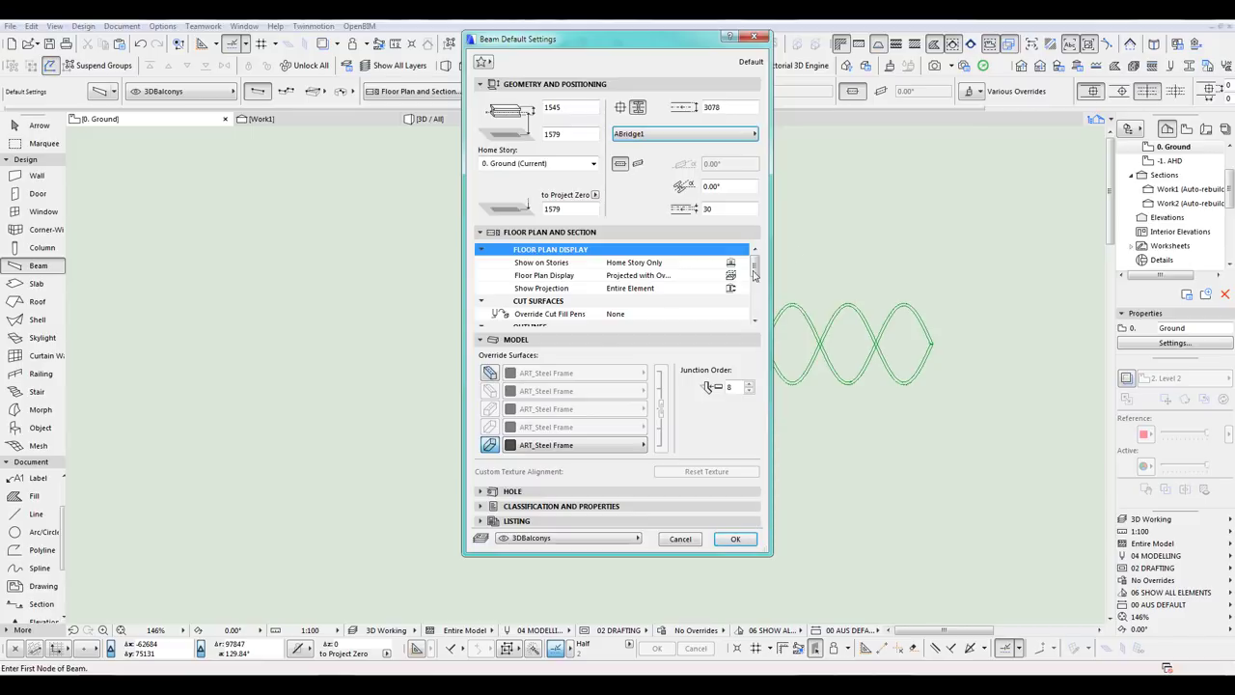
Step: Turn off the surface overrides in the beam defaults and assign the 3DBridge layer
left_click(490, 374)
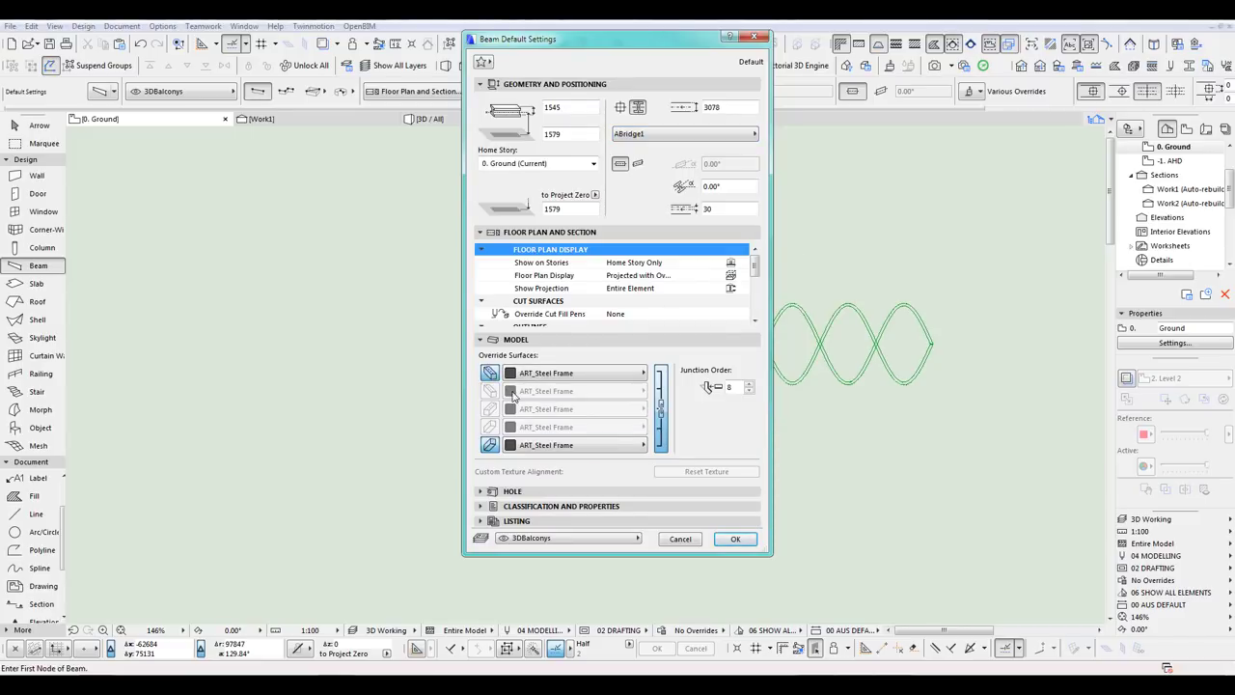
left_click(492, 374)
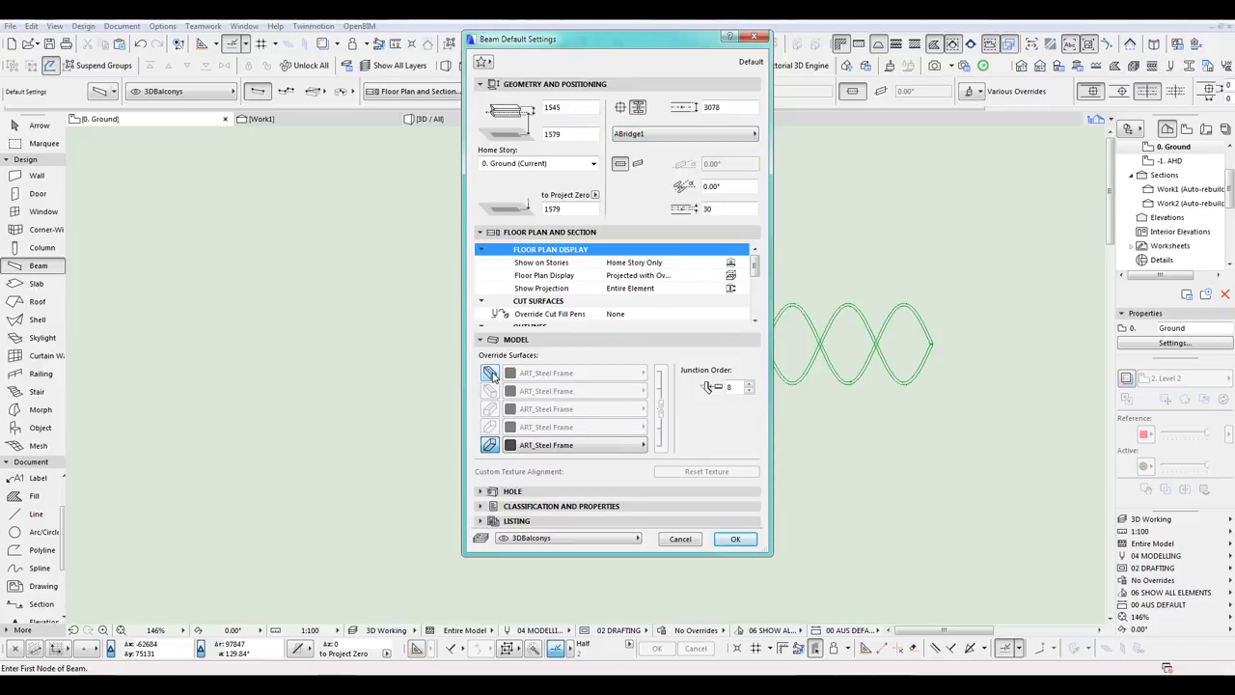
left_click(492, 446)
left_click(592, 540)
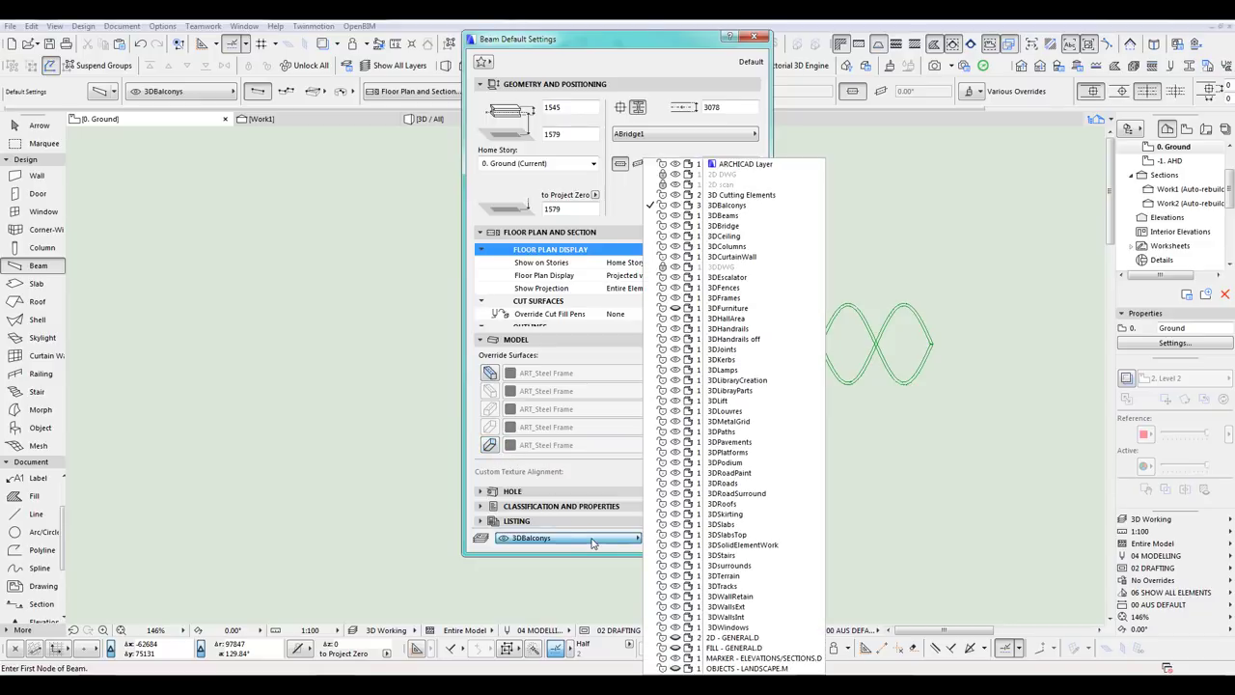
left_click(744, 228)
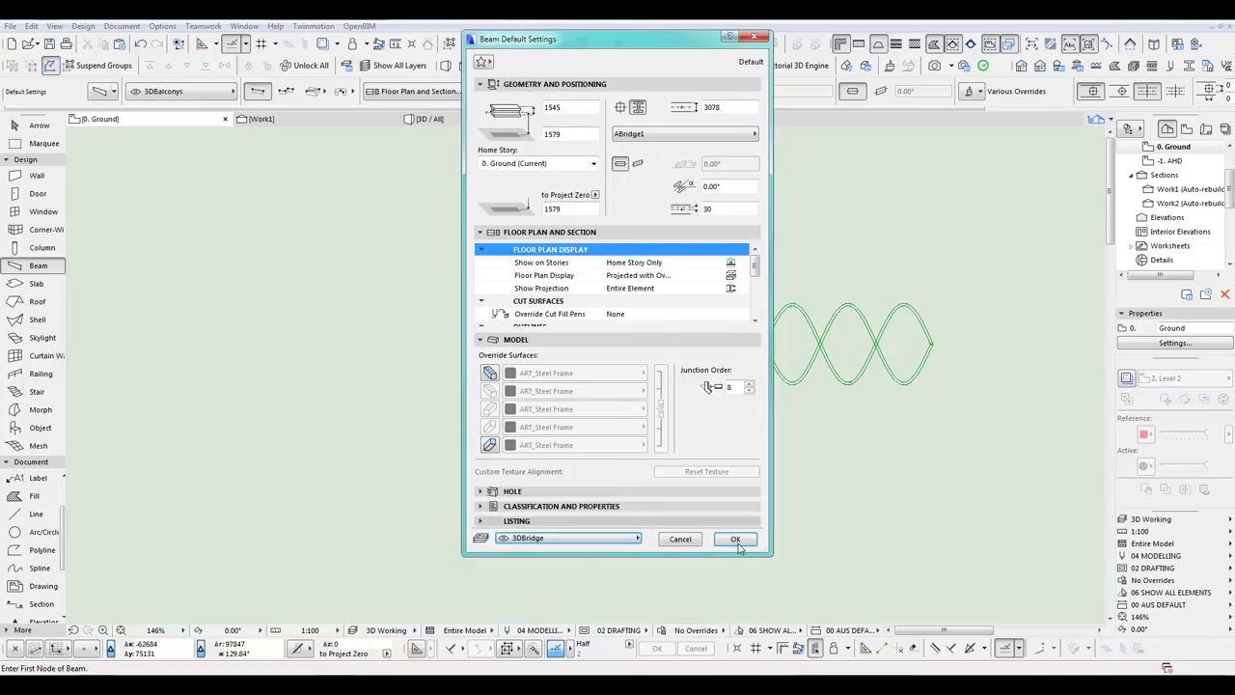
left_click(738, 540)
Step: Draw the ABridge1 beam along the helix's central axis, from one end to the other, on the Ground floor plan
scroll(646, 480, "down", 3)
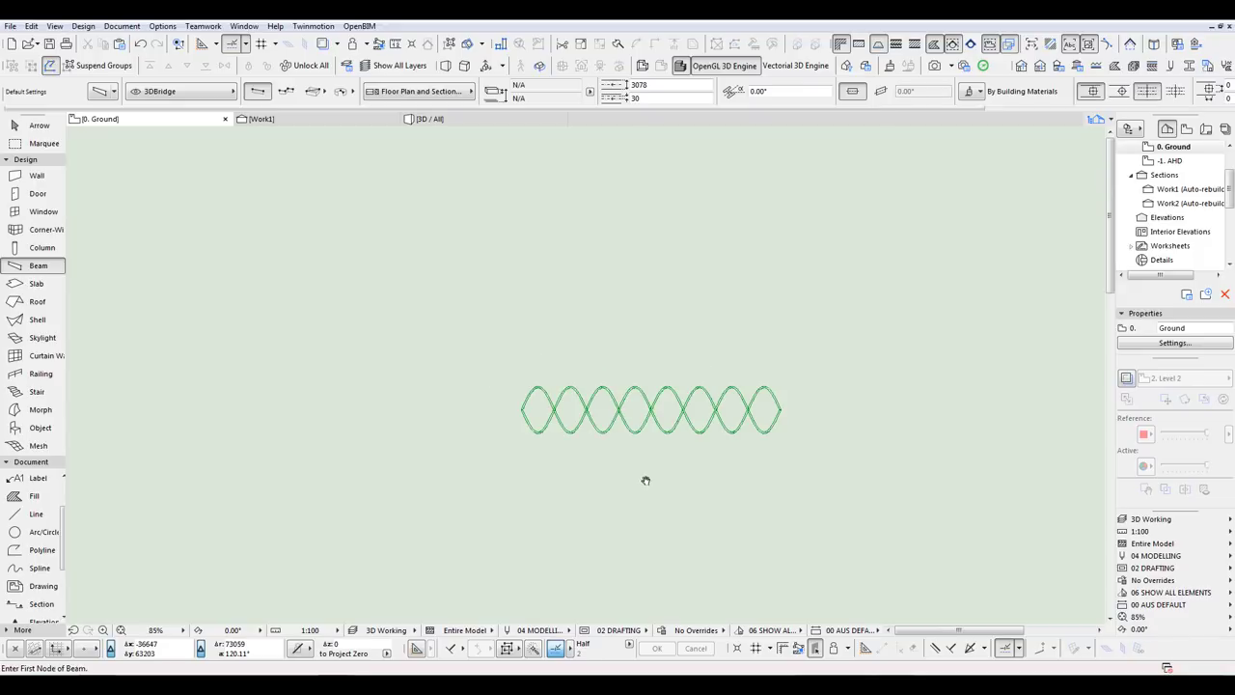
middle_click_drag(753, 441, 686, 408)
scroll(582, 403, "up", 2)
scroll(582, 403, "up", 1)
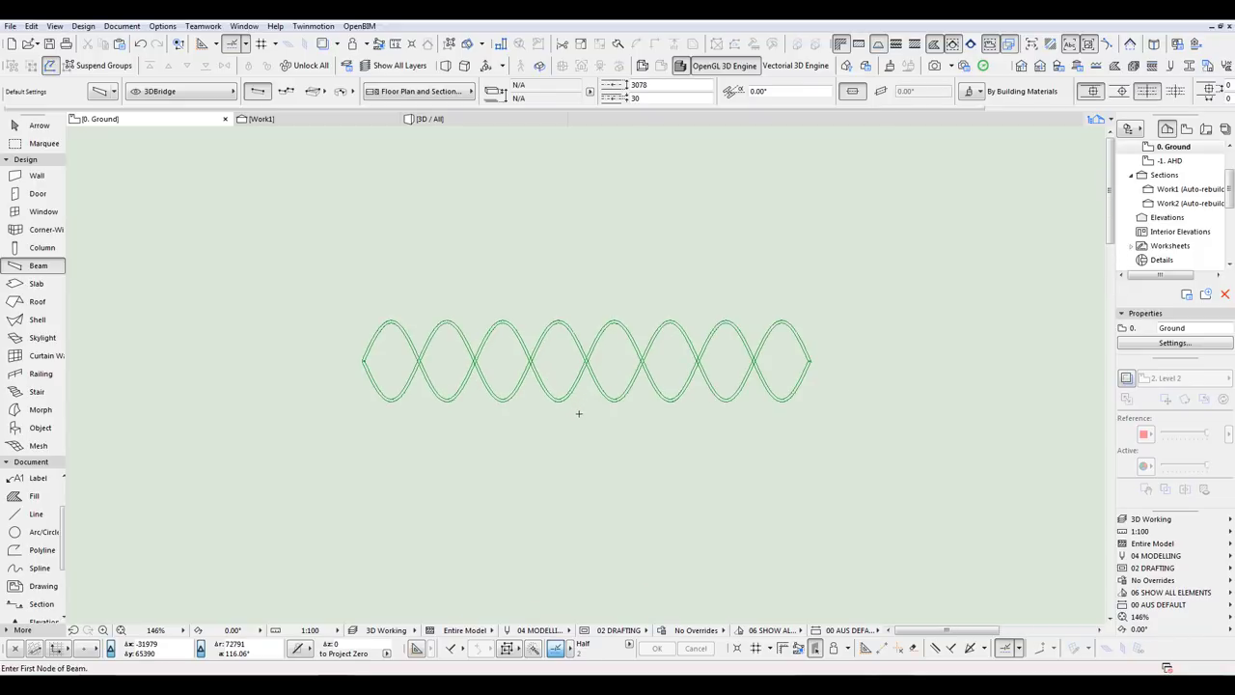
left_click(365, 360)
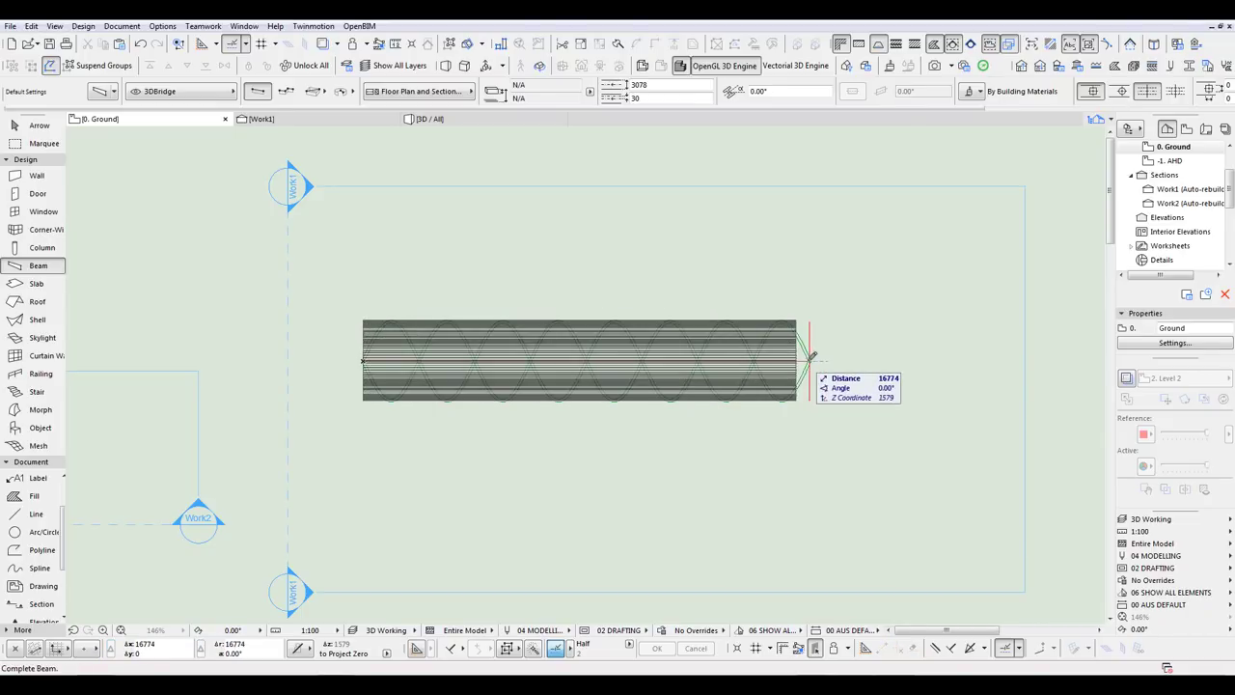
left_click(811, 360)
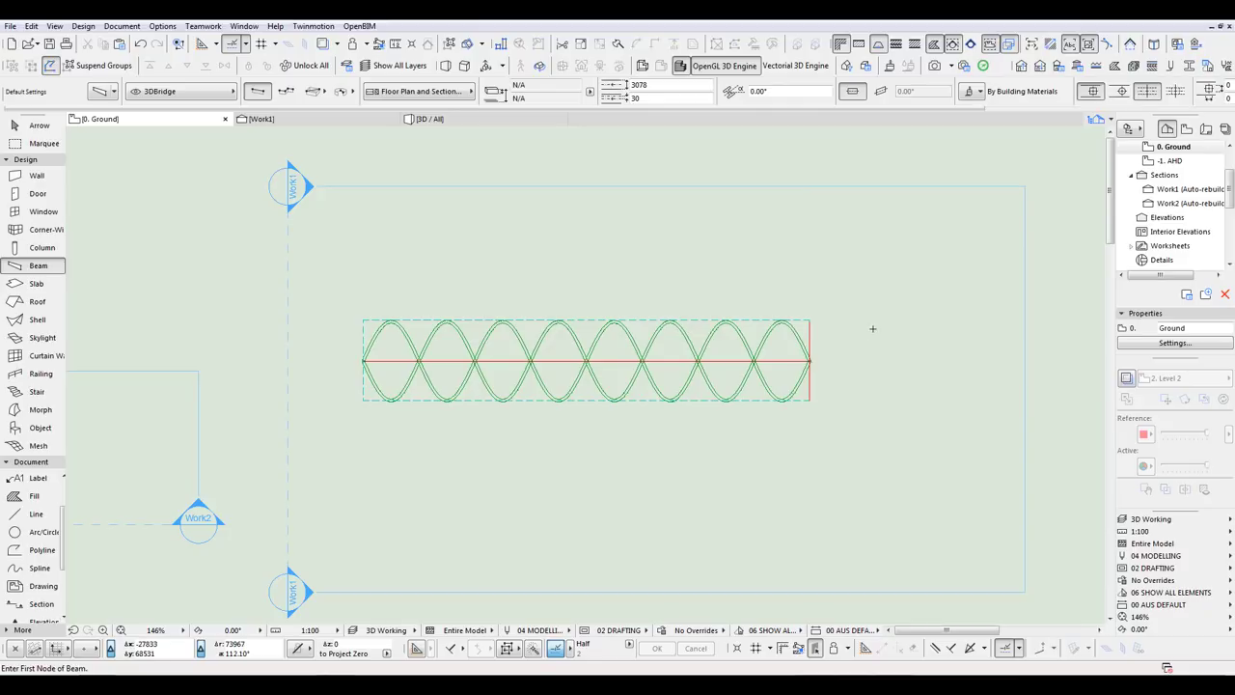
Step: In the Work1 section, delete the leftover slat fills around the tube and both halves of the deck fill
left_click(267, 119)
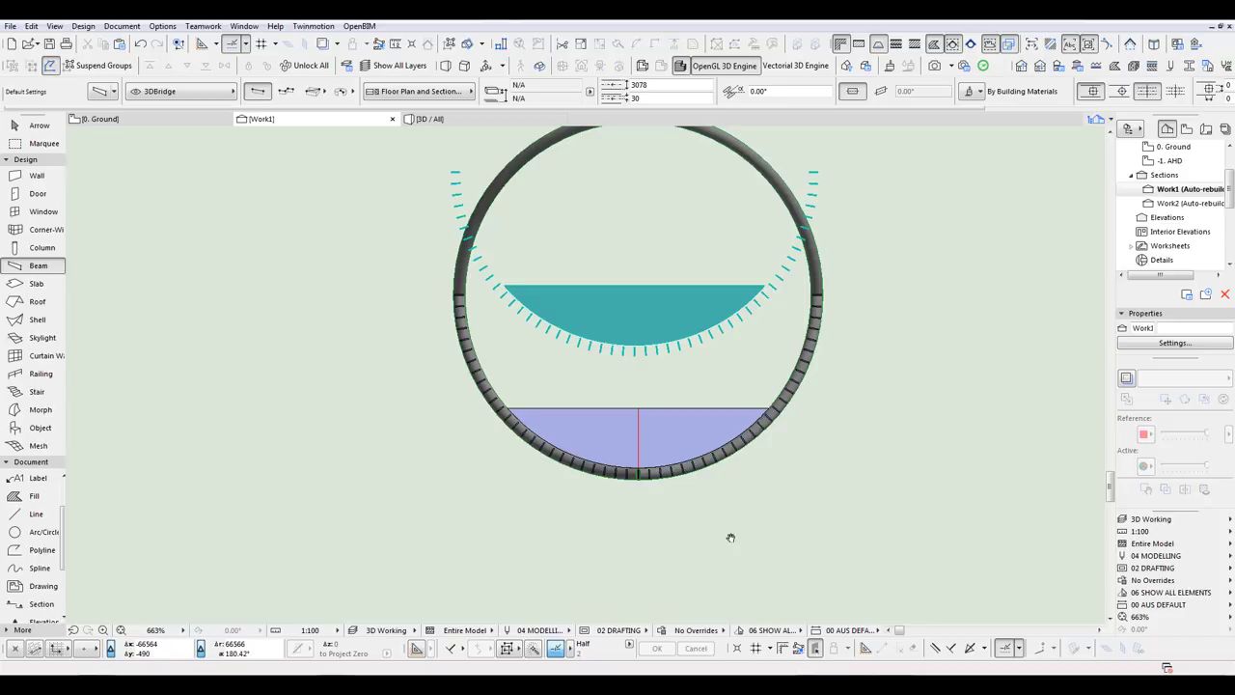
scroll(730, 538, "down", 2)
left_click(39, 127)
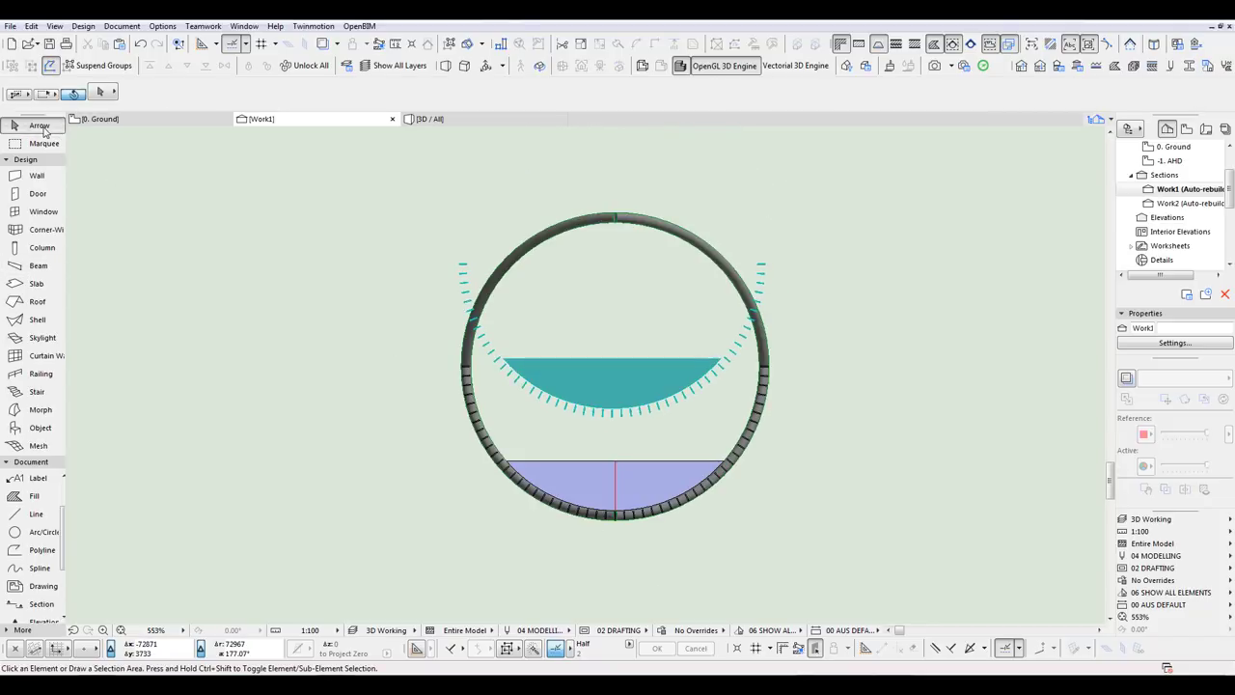
left_click(769, 367)
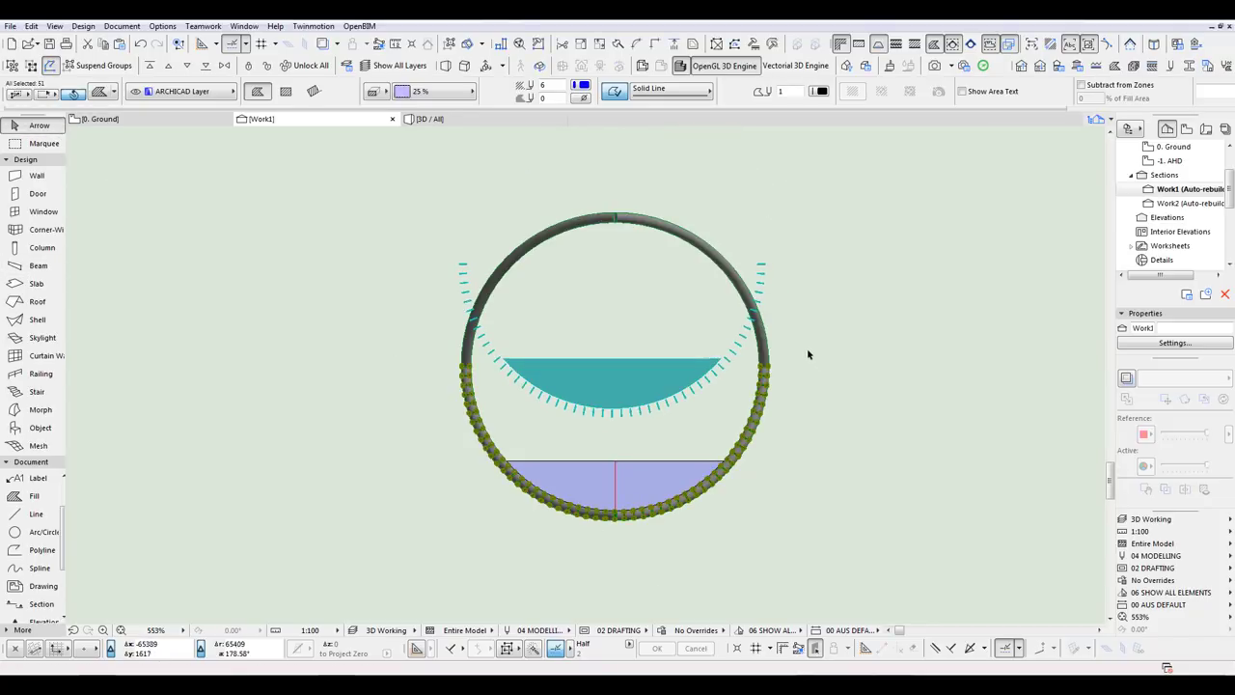
left_click(807, 351)
left_click(662, 480)
left_click(586, 484, "shift")
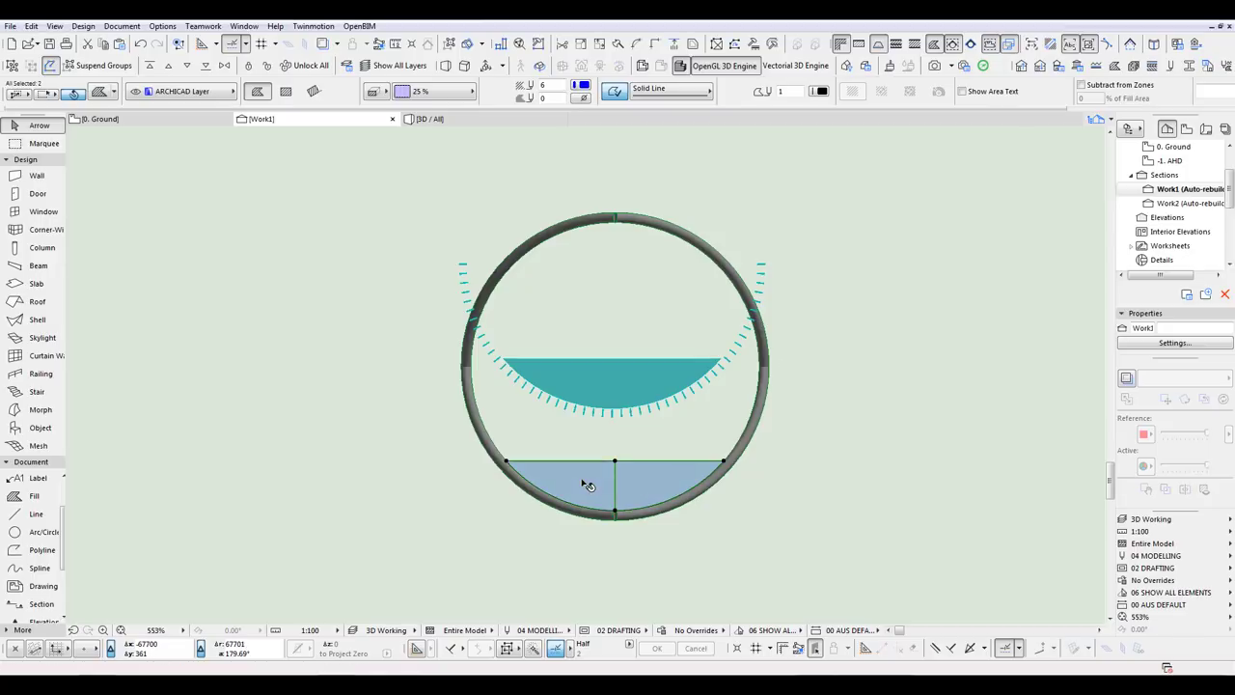
key("Delete")
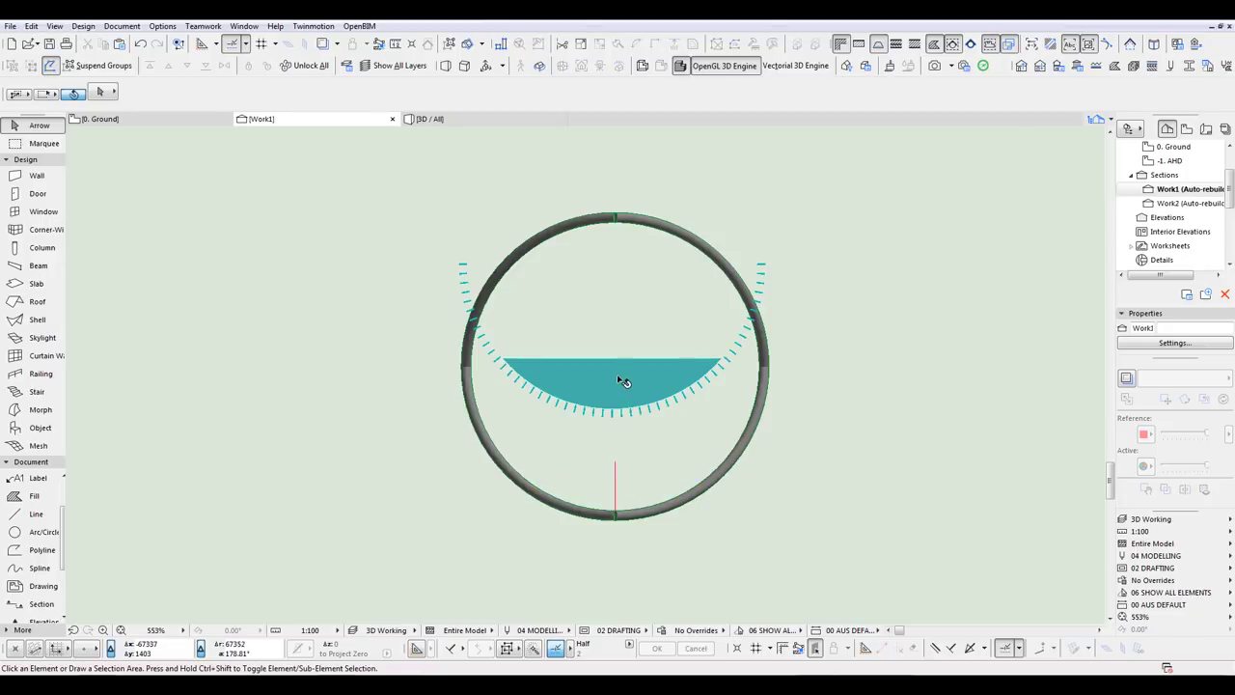
Step: Lower the beam so the midpoint of its deck's top edge meets the upper end of the vertical centre line
left_click(622, 383)
key("ctrl+d")
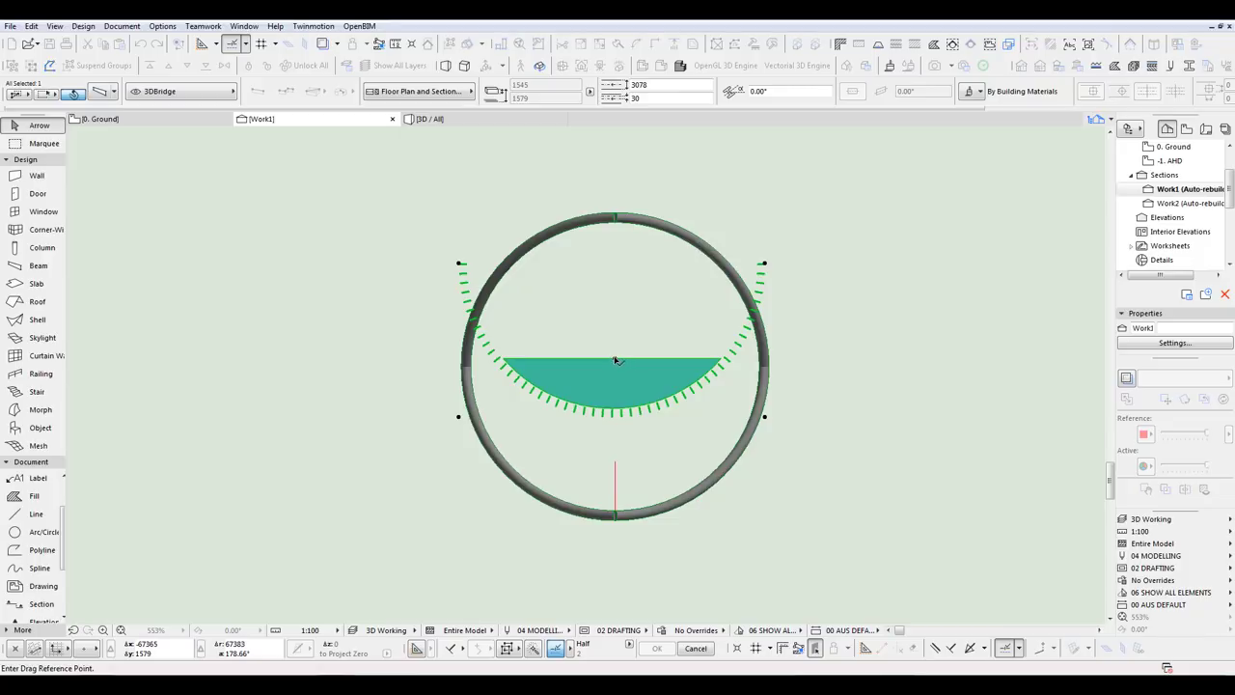
left_click(615, 360)
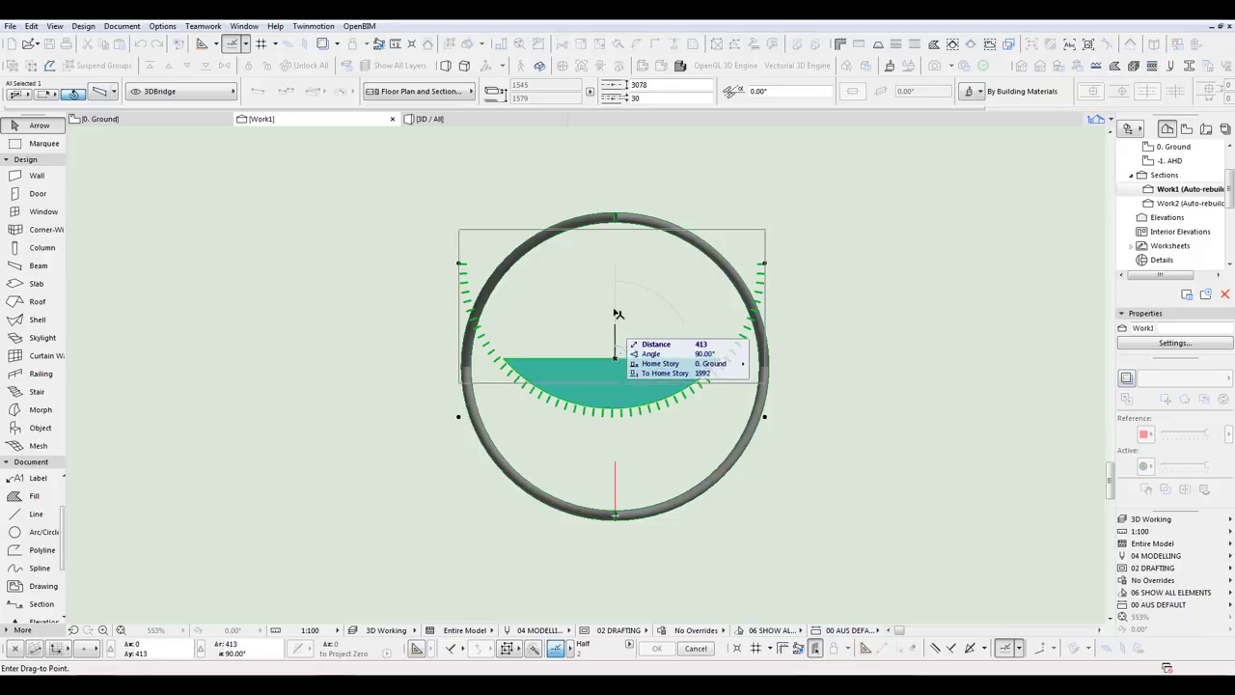
left_click(615, 462)
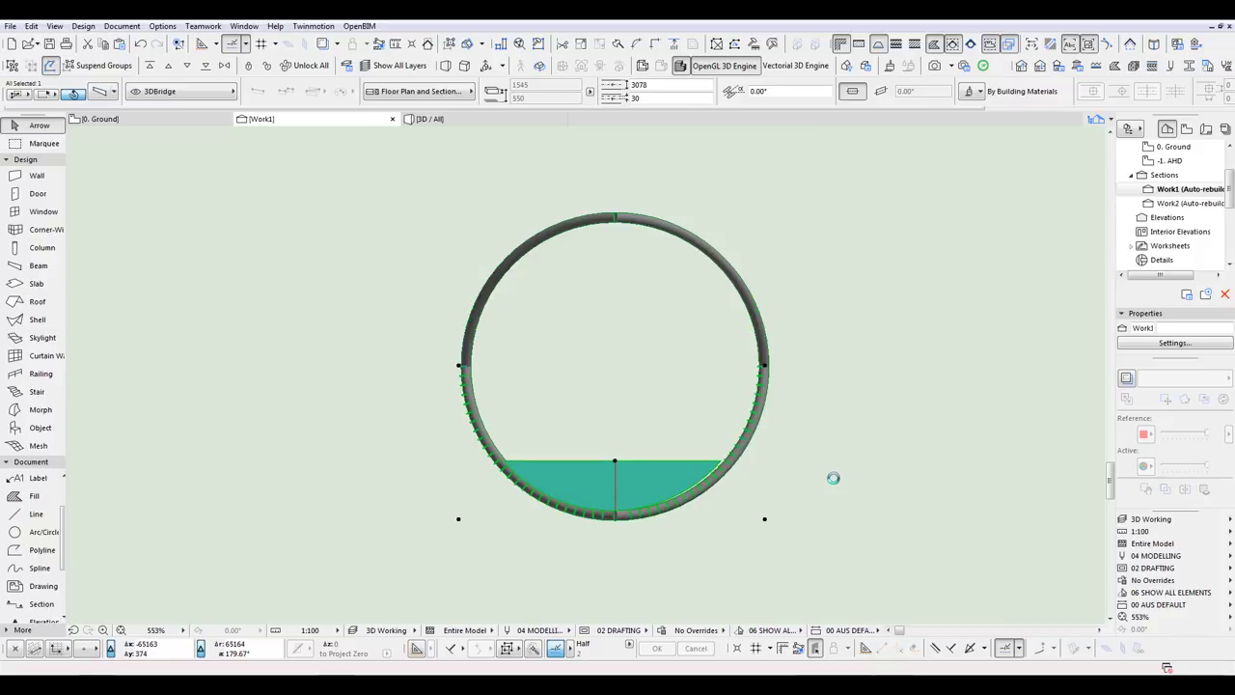
key("Escape")
Step: Examine how the beam's slats and deck line up with the helical tubes in the section
scroll(687, 455, "up", 4)
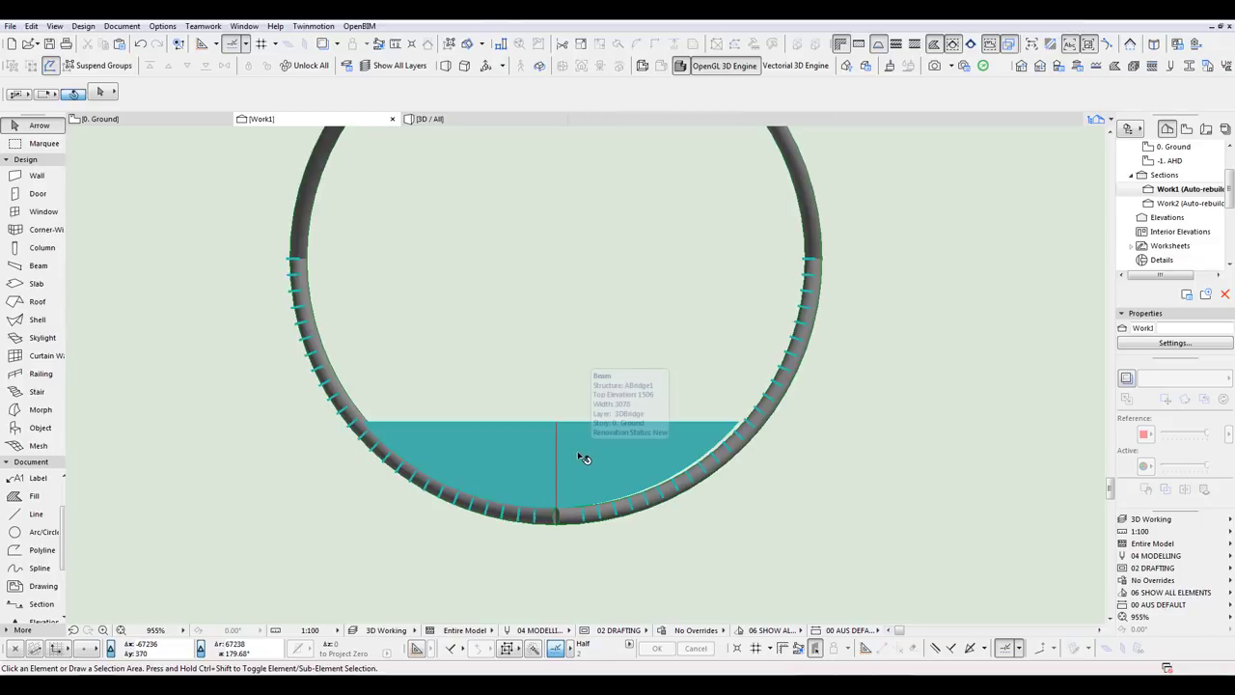
left_click(596, 444)
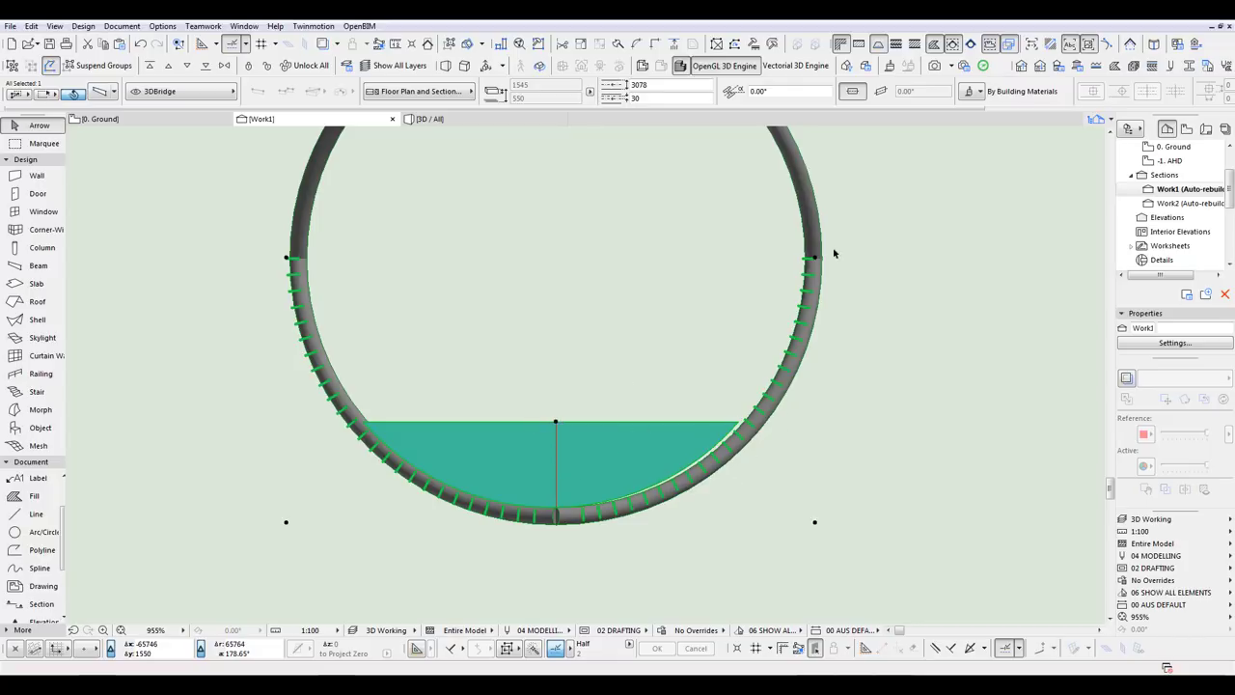
scroll(836, 251, "up", 2)
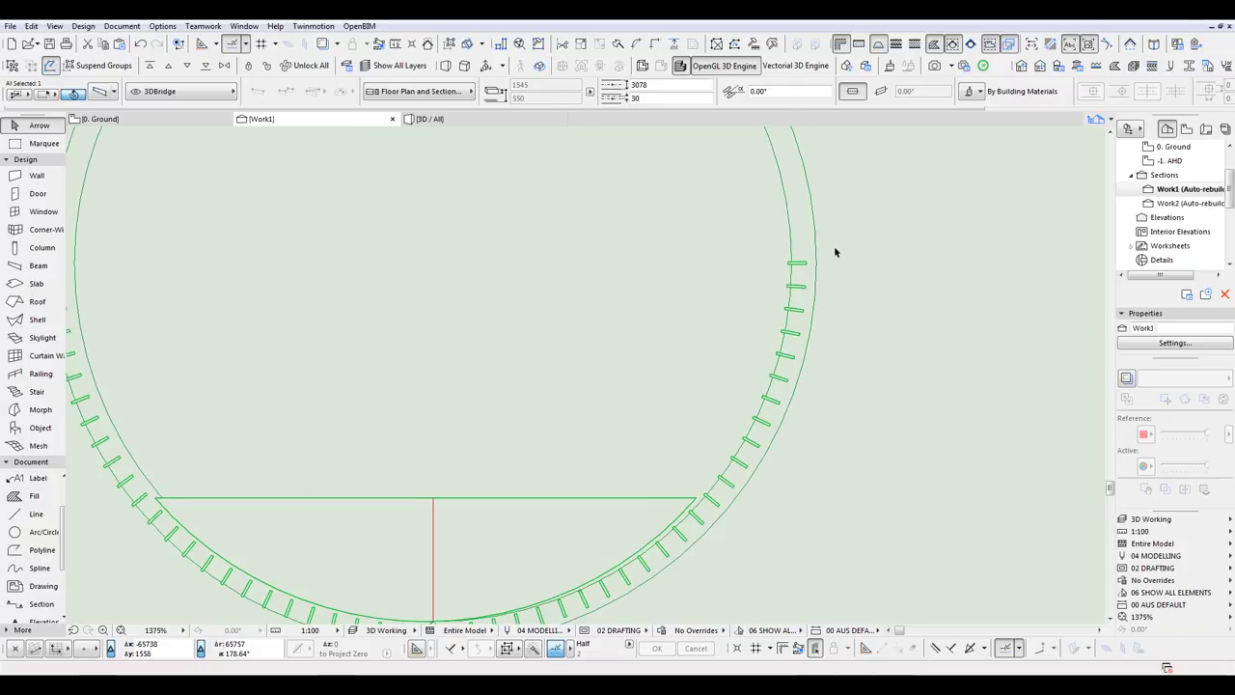
middle_click_drag(836, 252, 795, 245)
key("Escape")
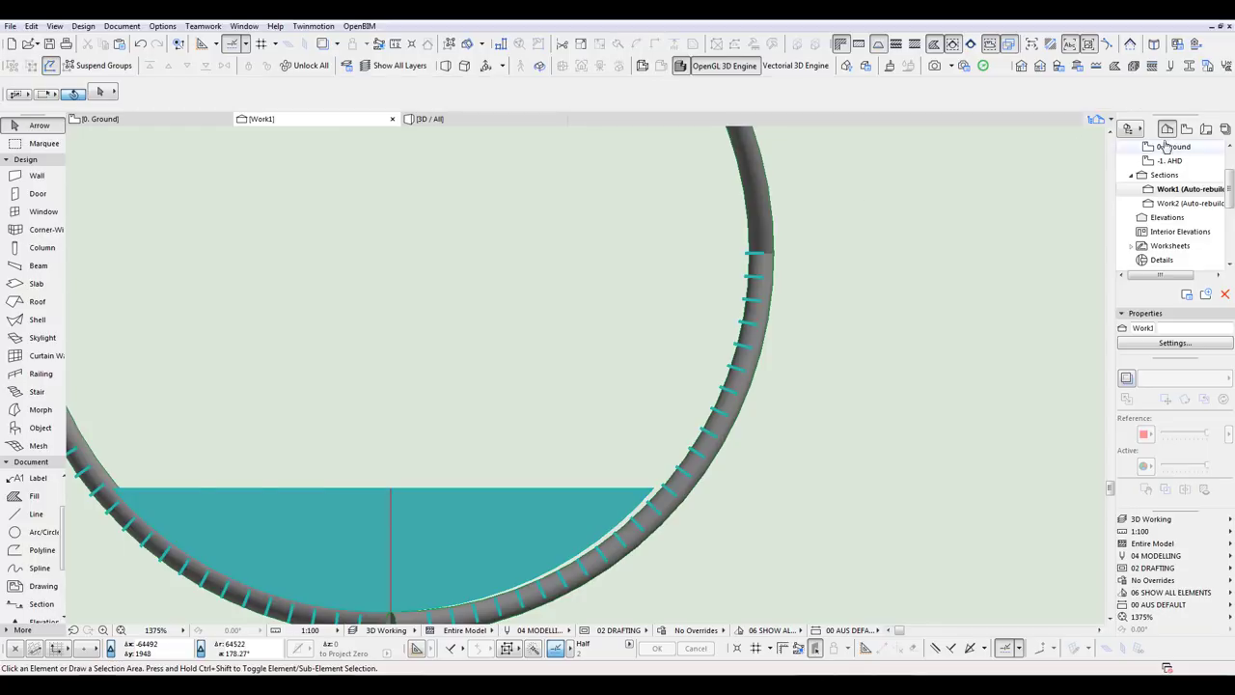
Step: Open the ABridge1 profile for editing and examine its origin against the deck's centre line
left_click(1190, 65)
left_click(1036, 187)
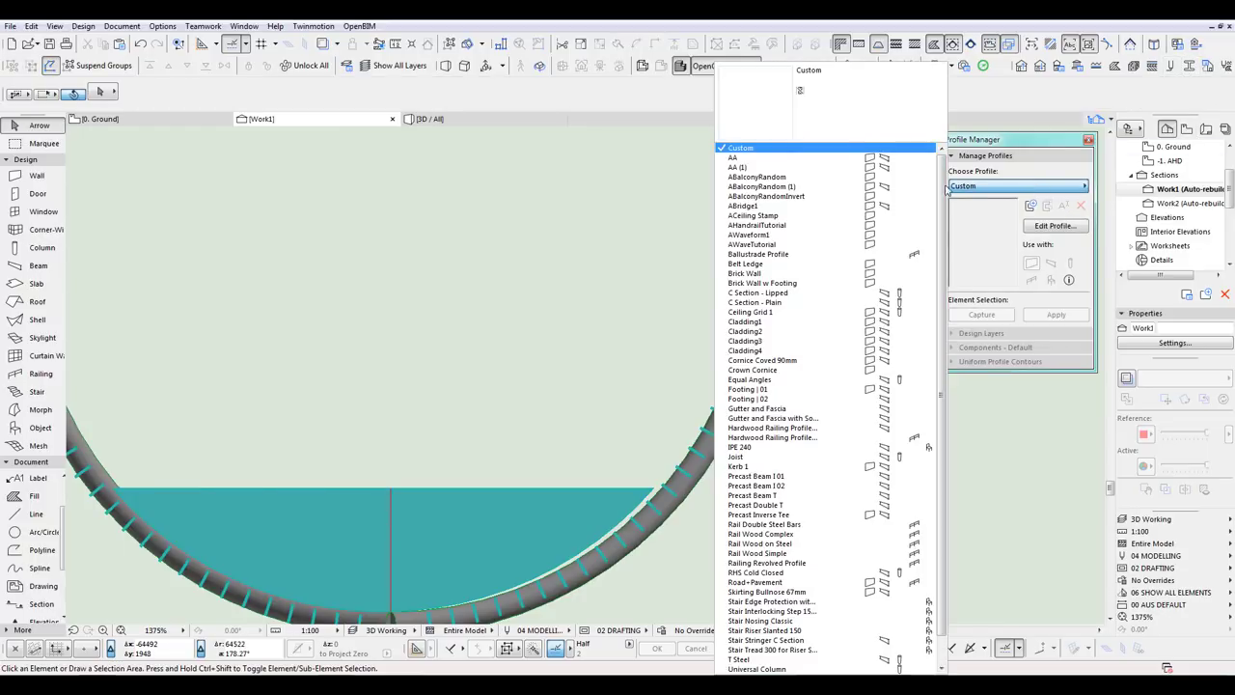
left_click(830, 201)
left_click(1054, 226)
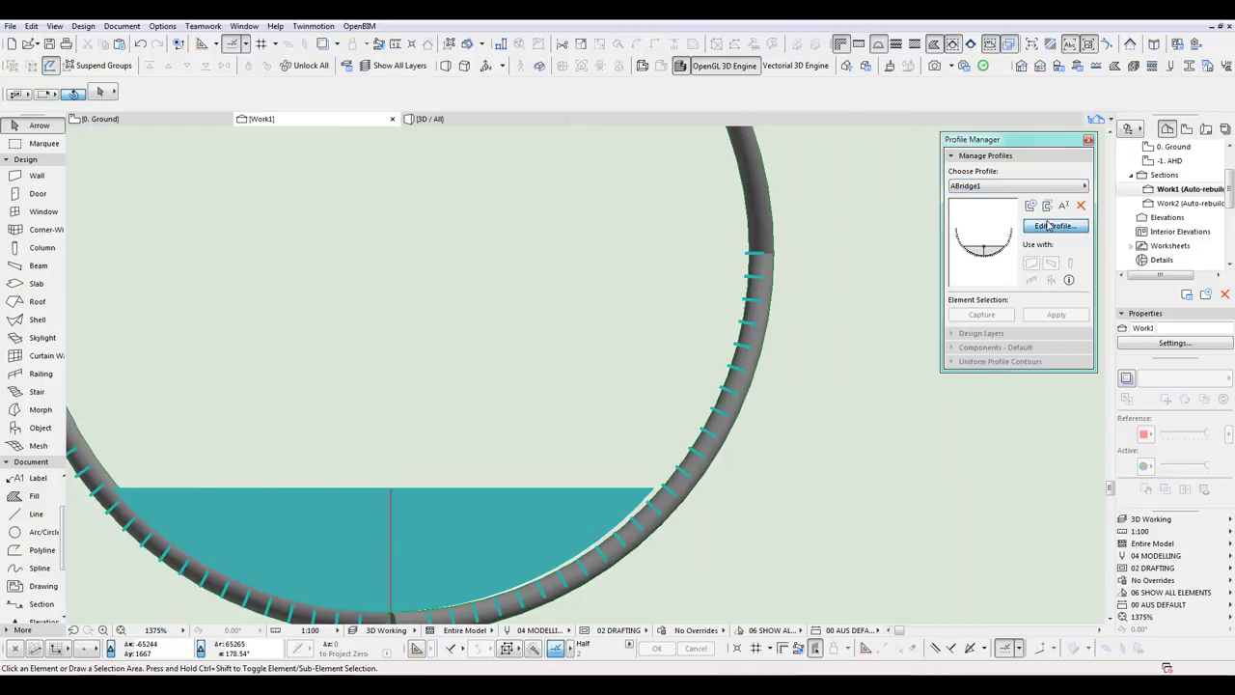
scroll(597, 440, "up", 6)
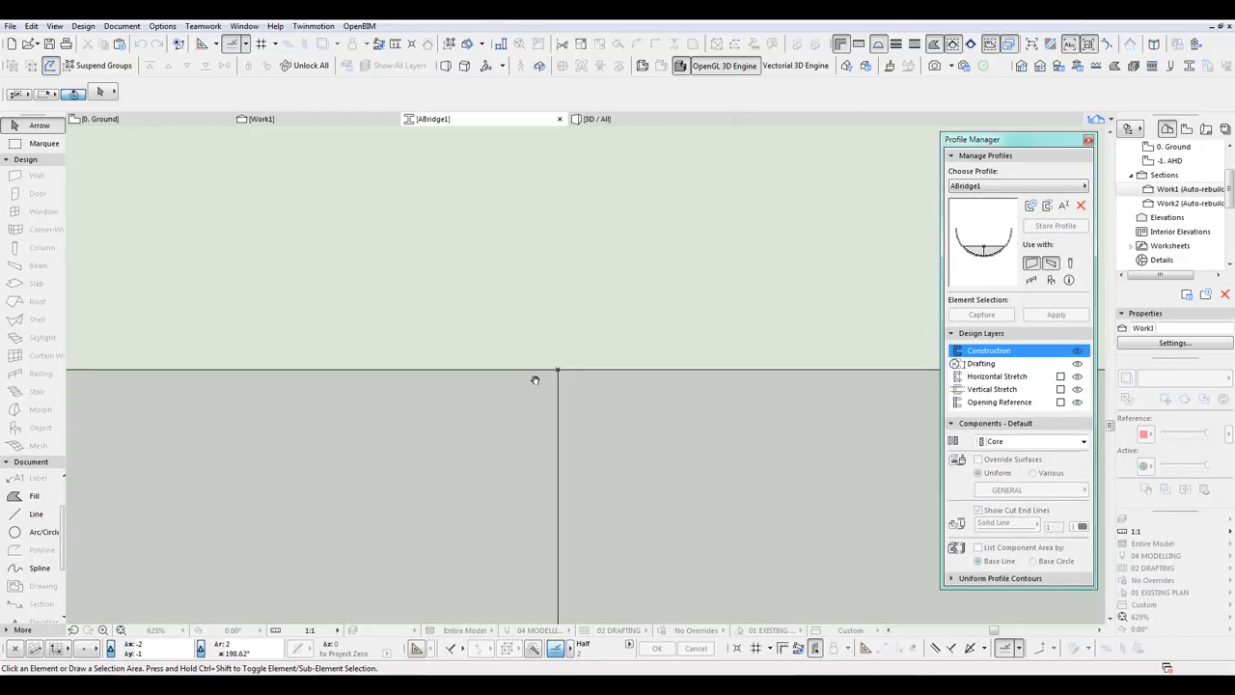
scroll(557, 361, "down", 10)
scroll(567, 426, "down", 2)
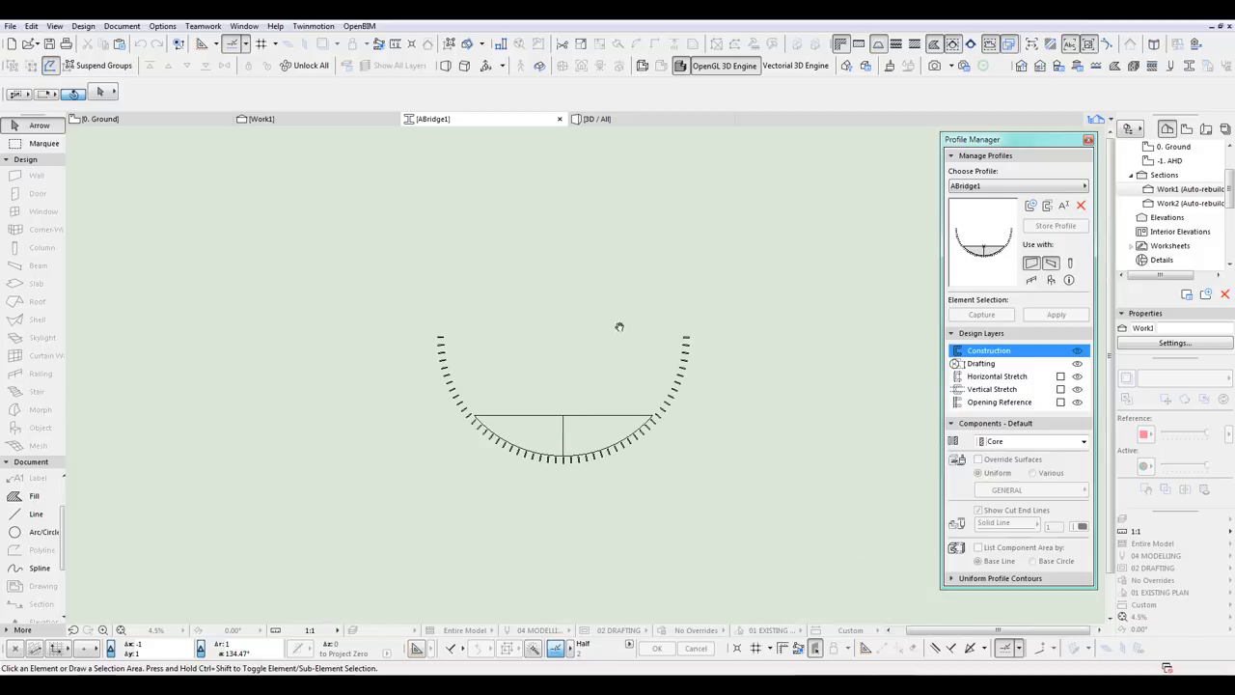
Step: Select the bridge beam on the Ground floor plan and set its reference axis offset to 0
key("F2")
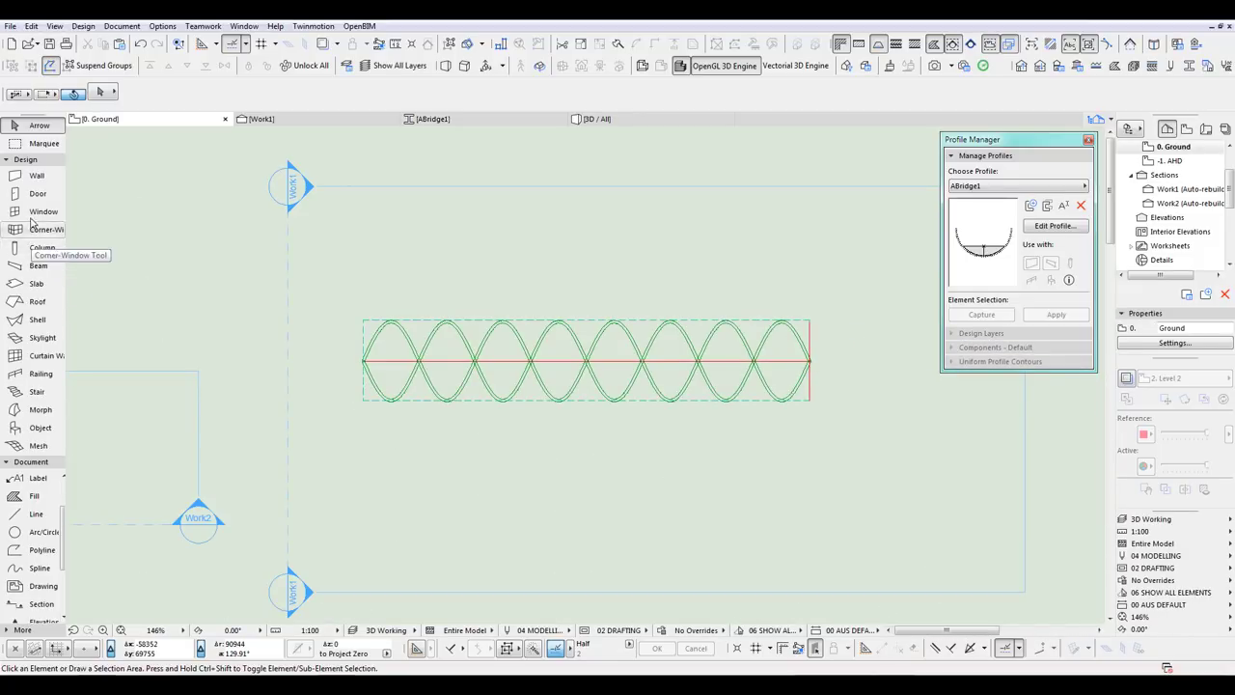
left_click(34, 268)
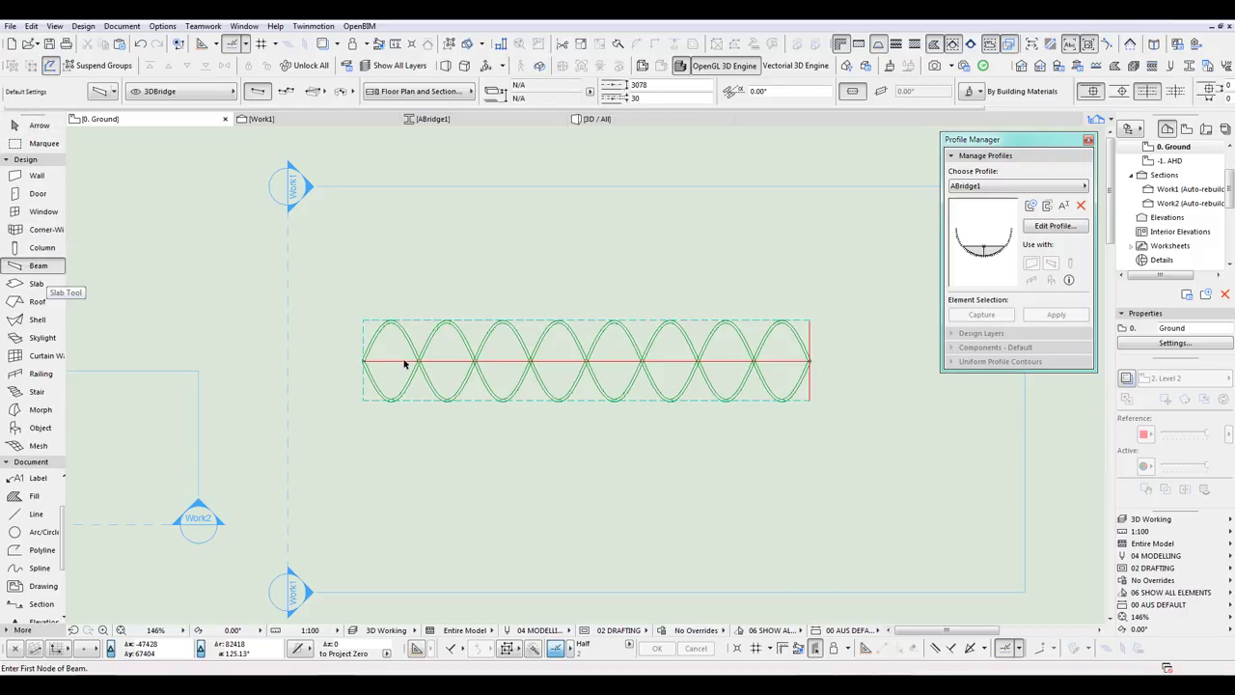
left_click(363, 363, "shift")
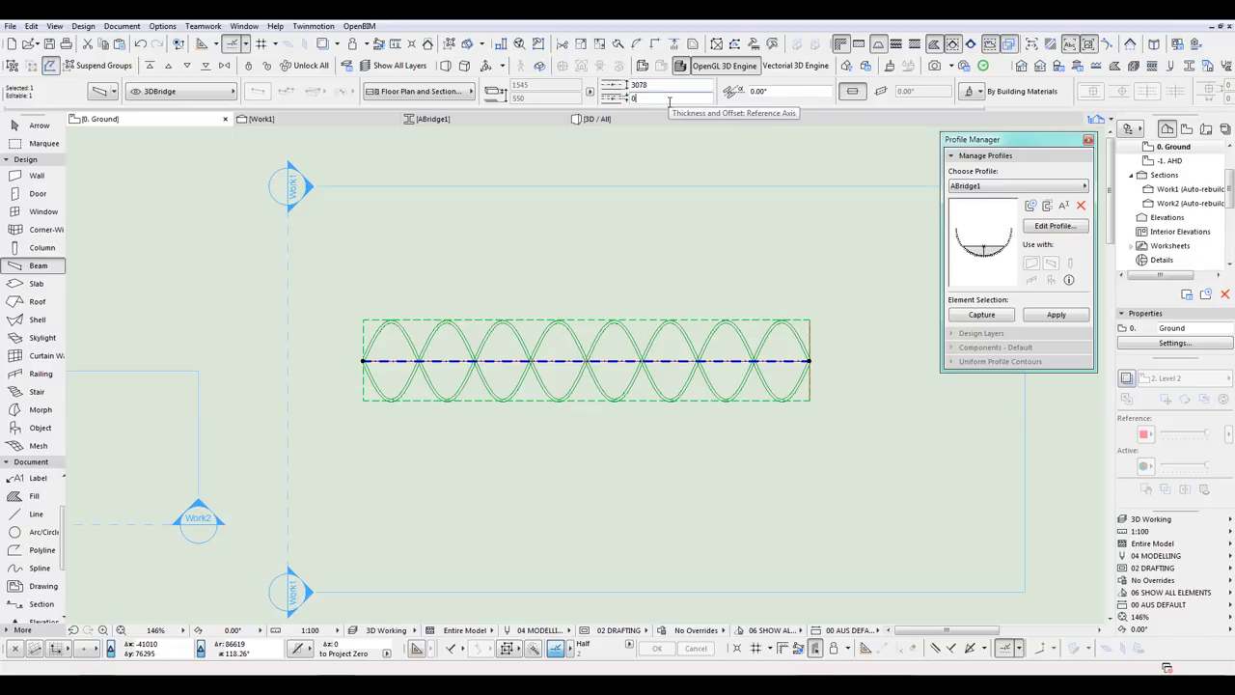
left_click(669, 84)
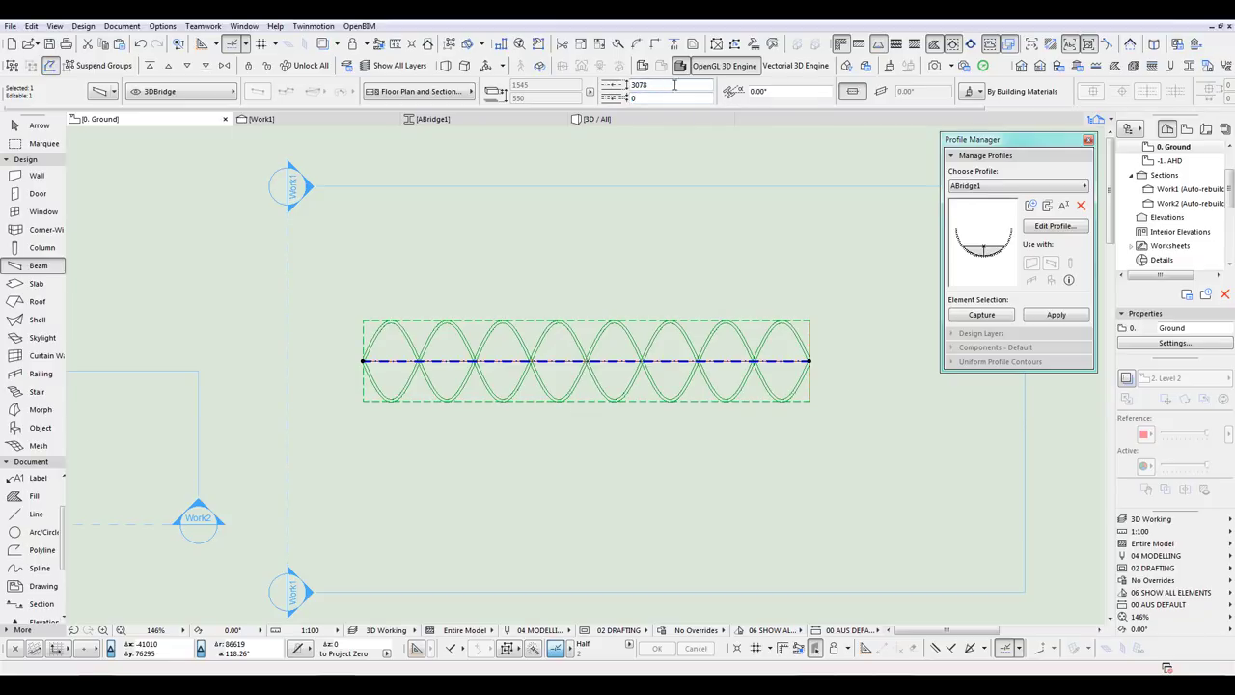
Step: Check the beam's centring within the tubes in the Work1 section and return to the Ground floor plan
left_click(261, 118)
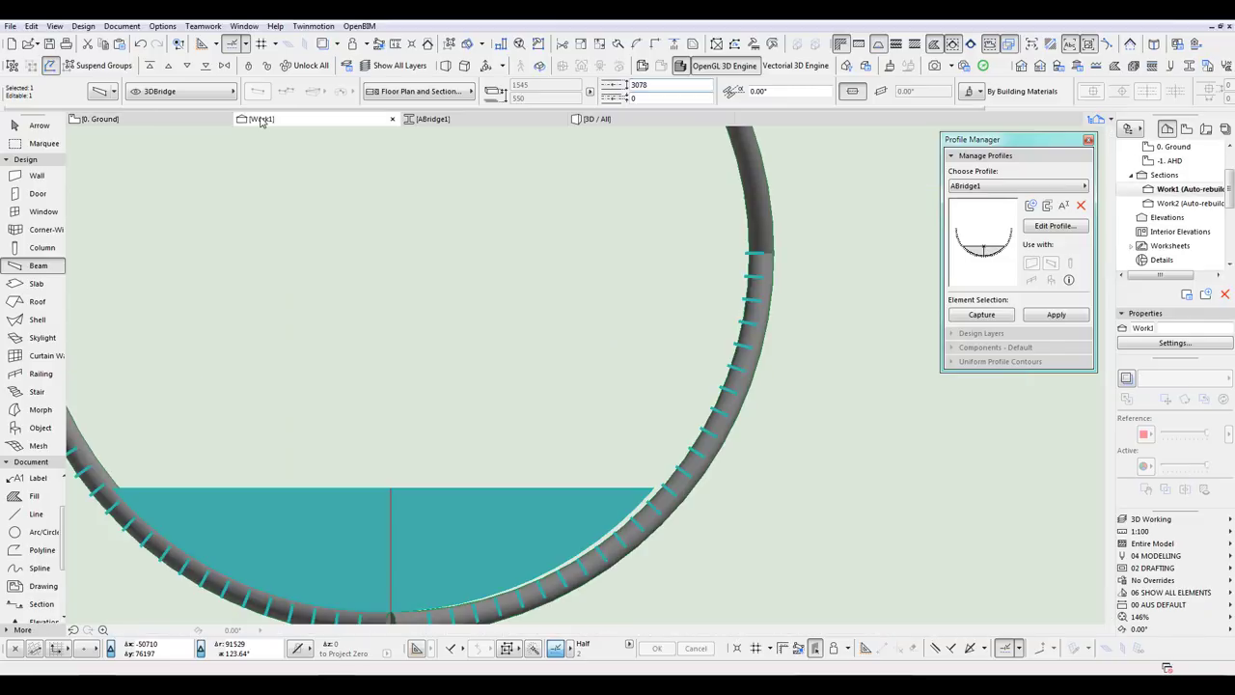
left_click(612, 392)
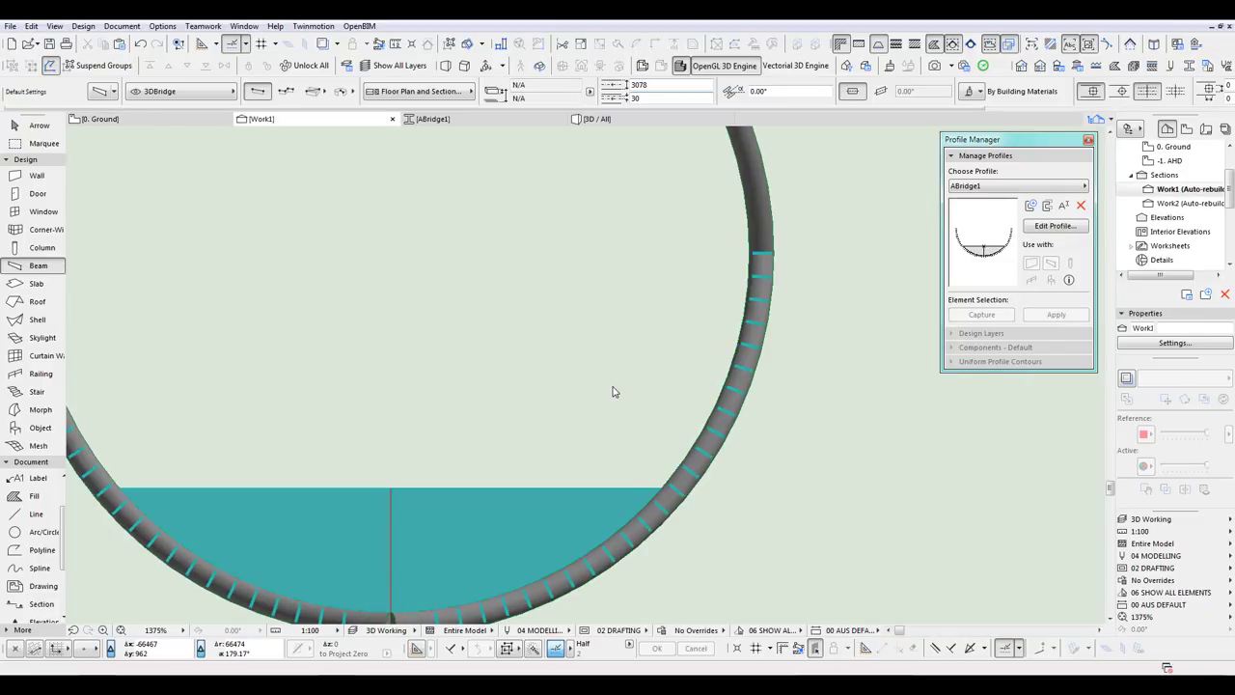
scroll(612, 396, "down", 3)
middle_click_drag(608, 417, 645, 426)
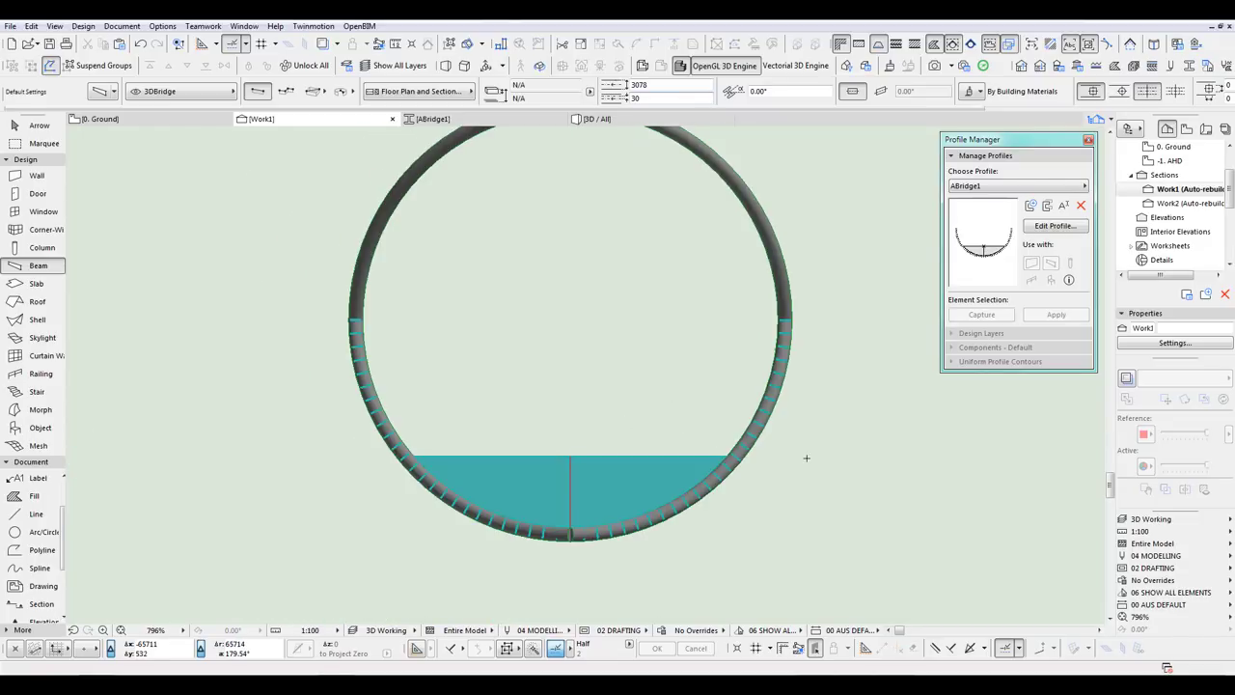
key("F2")
key("Escape")
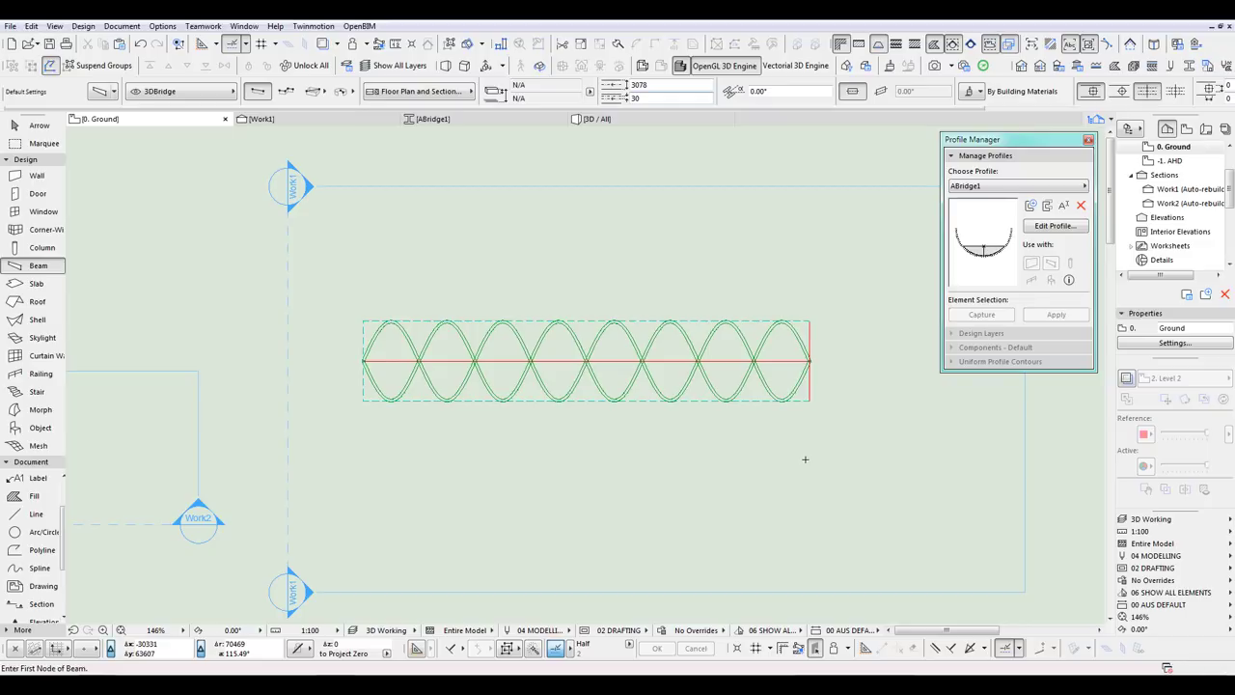
Step: Examine the bridge in 3D from inside the helical tubes, looking along the deck and slats, and return to the Ground plan
key("F3")
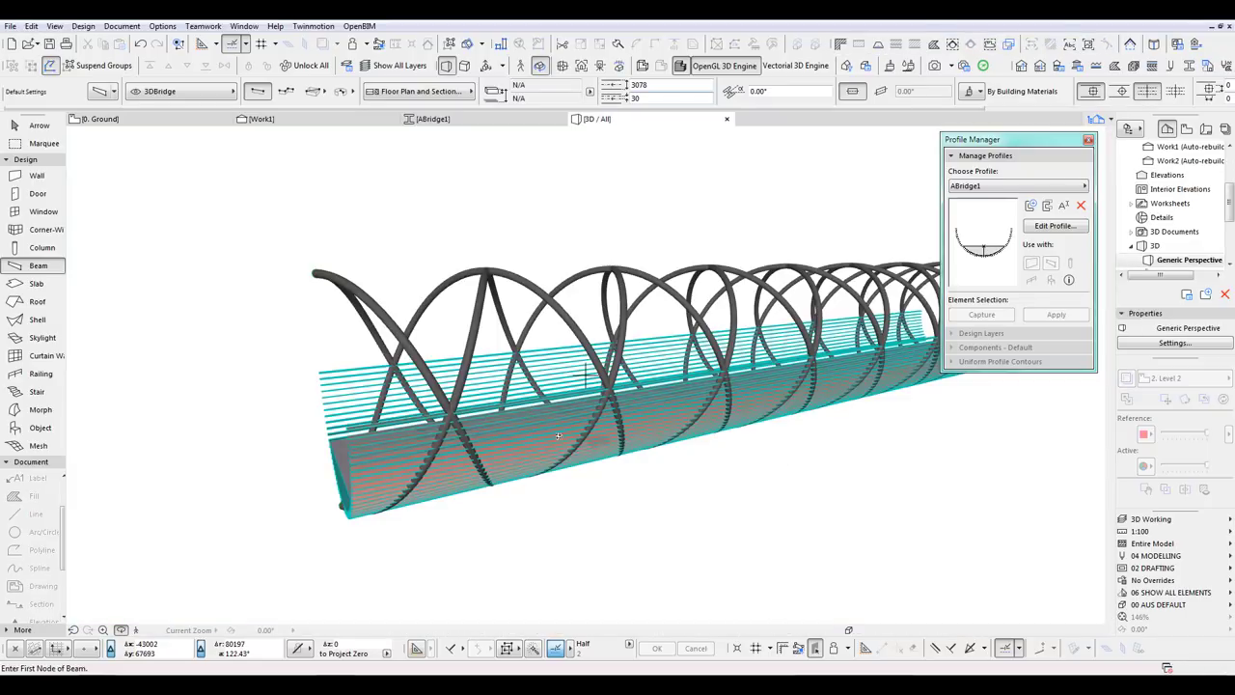
middle_click_drag(558, 436, 696, 384, "shift")
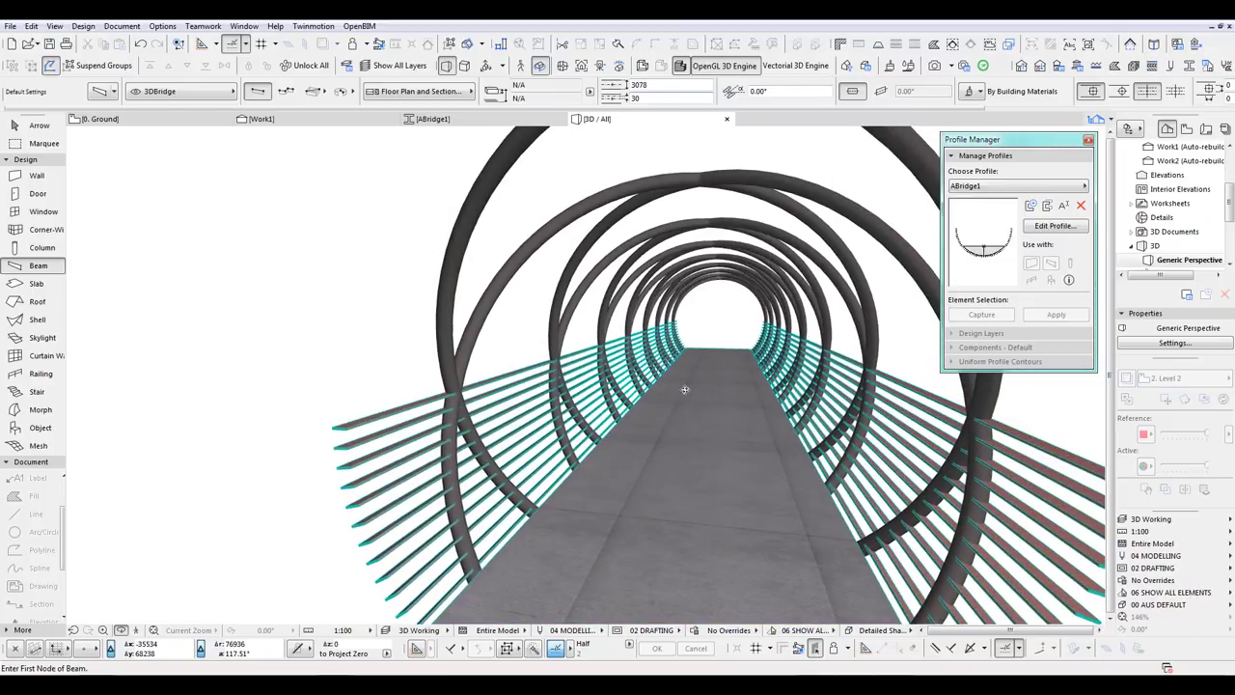
key("F2")
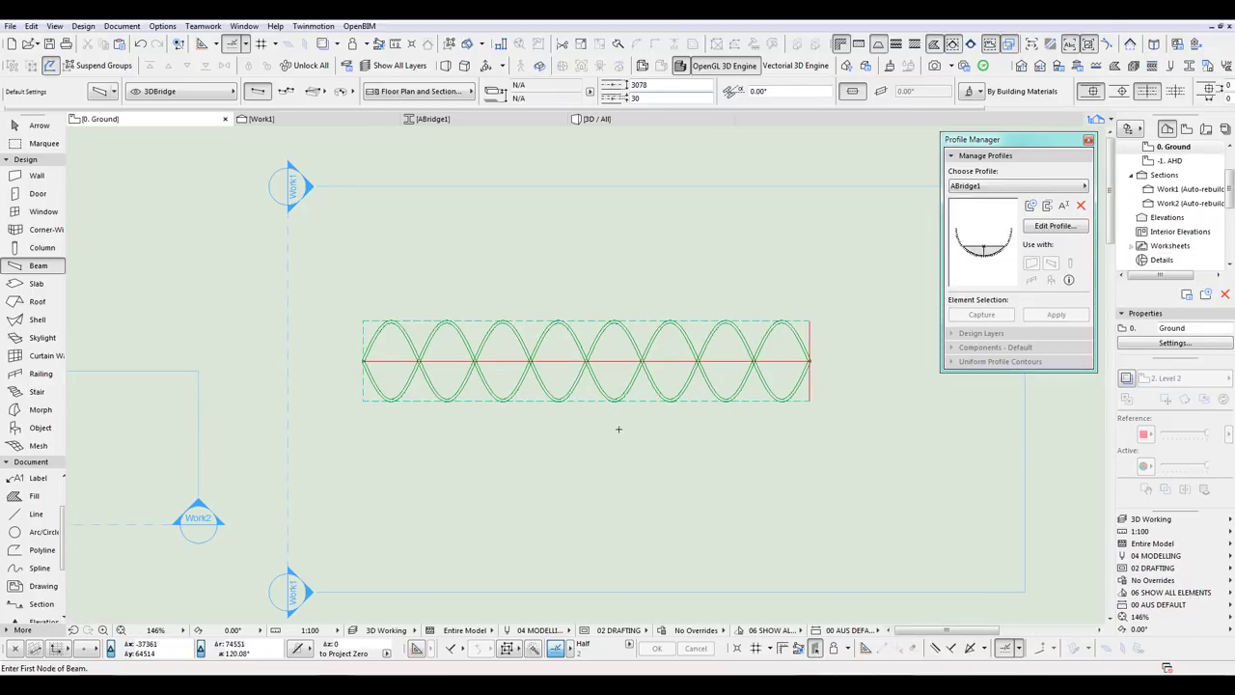
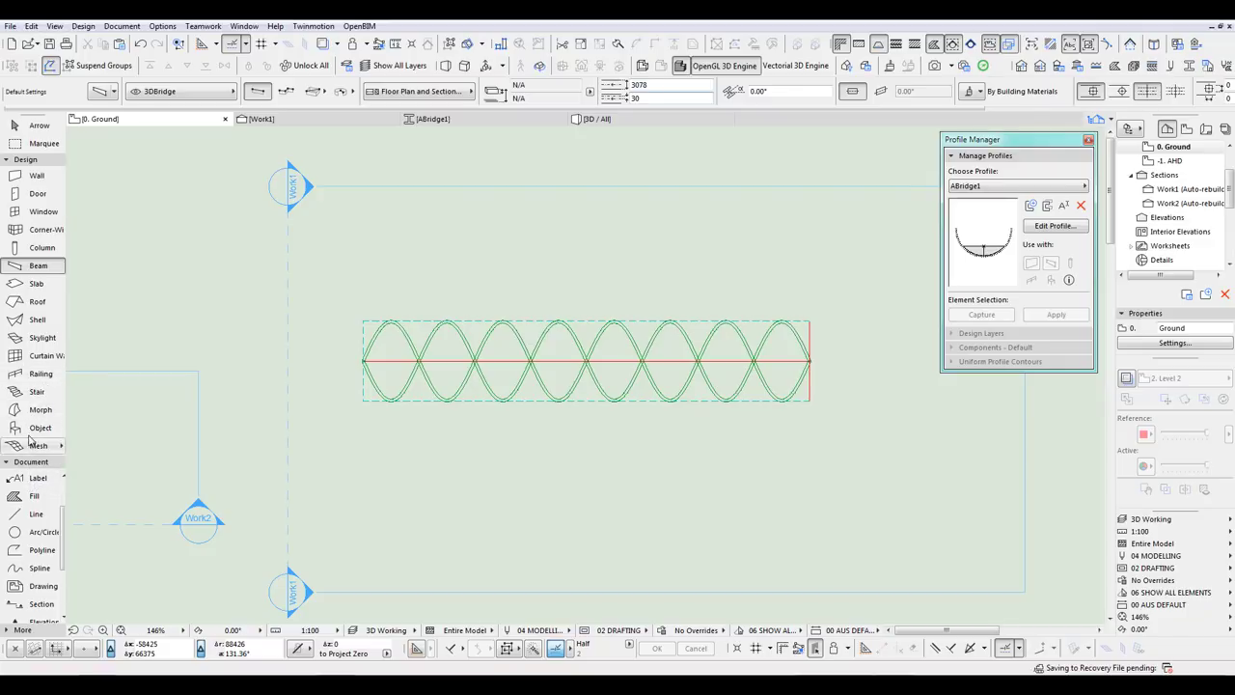
Step: Set the default Shell to override all surfaces with ART_Glass Roof and to use the 3DBridge layer
left_click(36, 323)
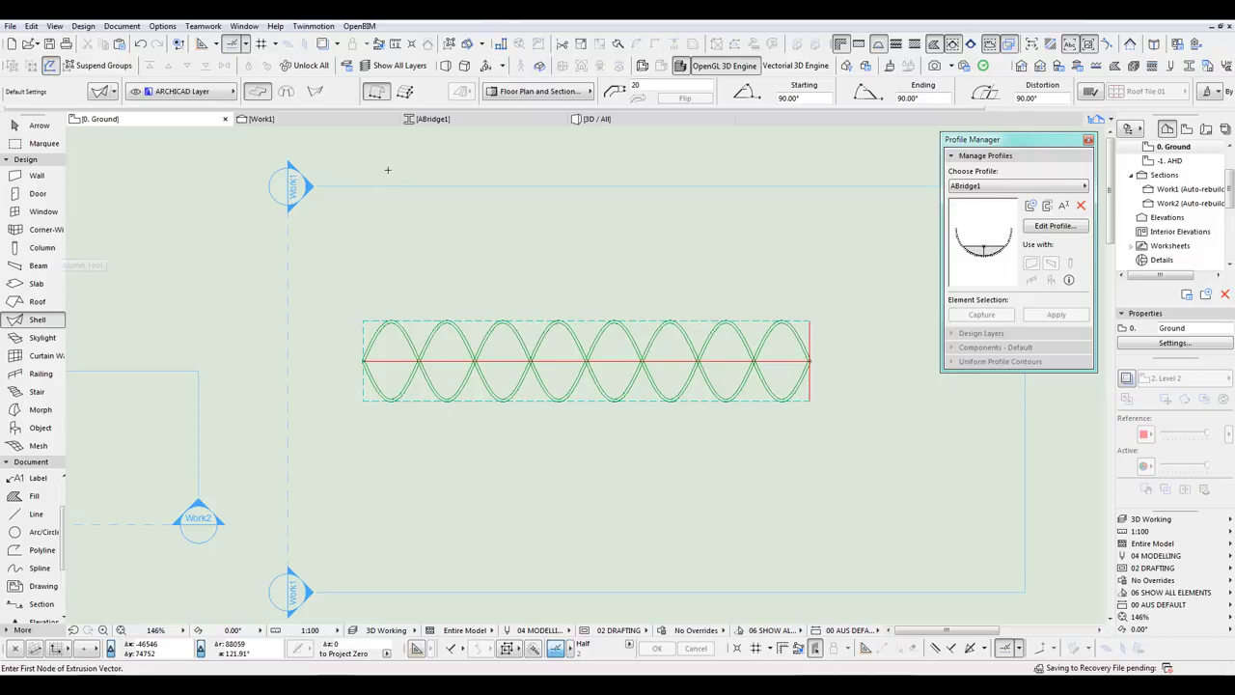
left_click(99, 90)
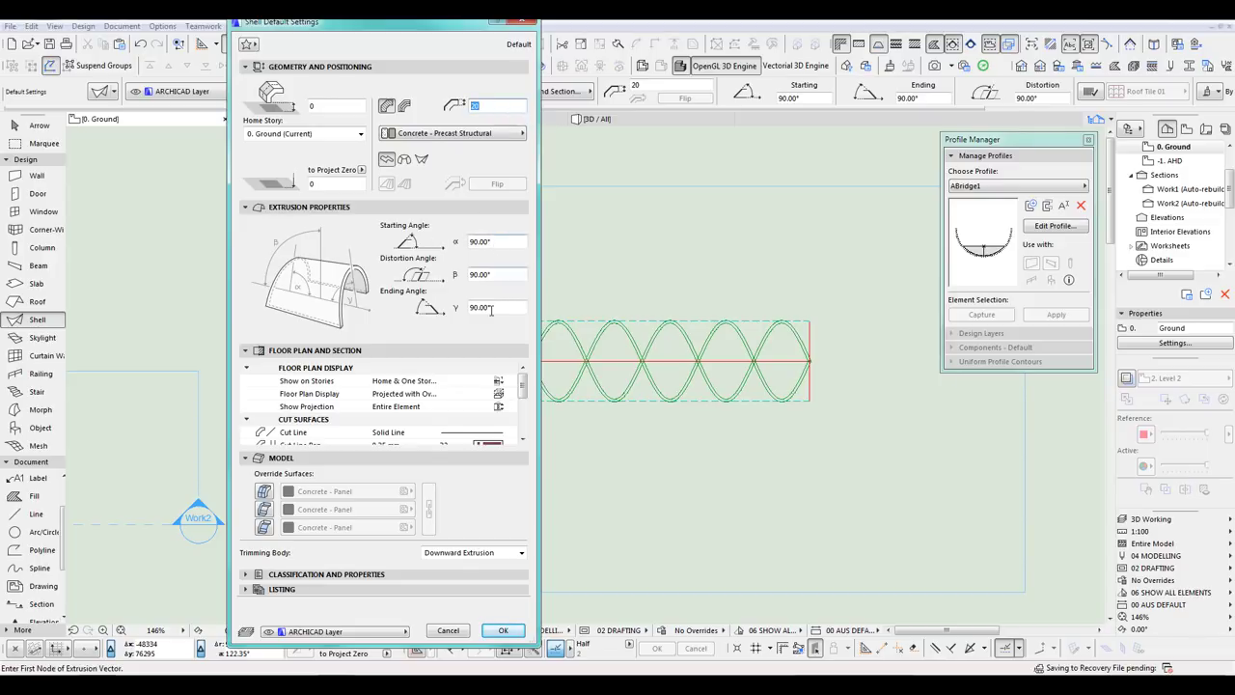
left_click(264, 493)
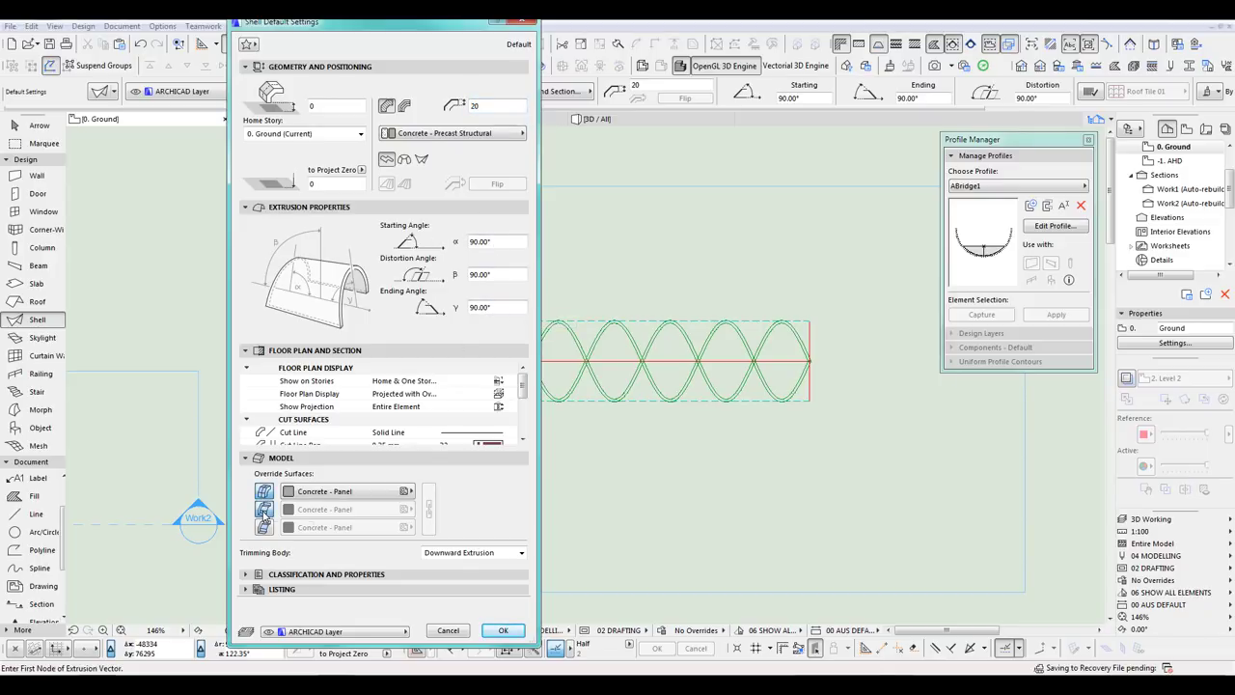
left_click(264, 511)
left_click(403, 510)
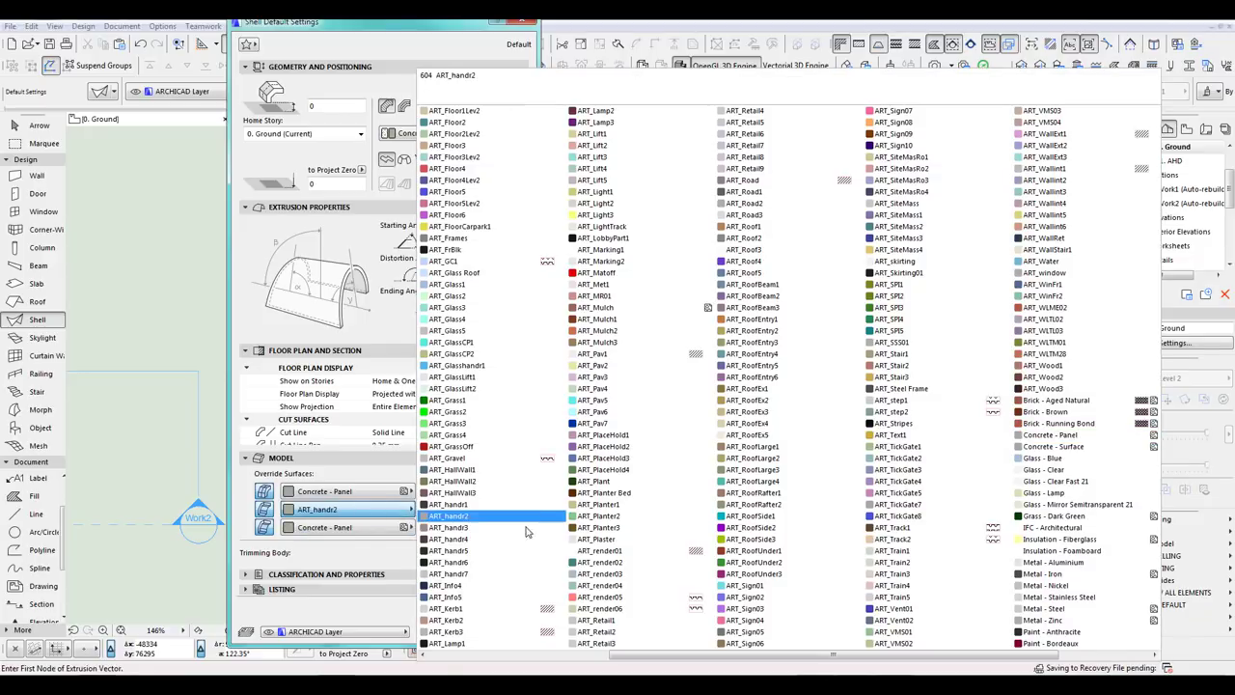
left_click(496, 272)
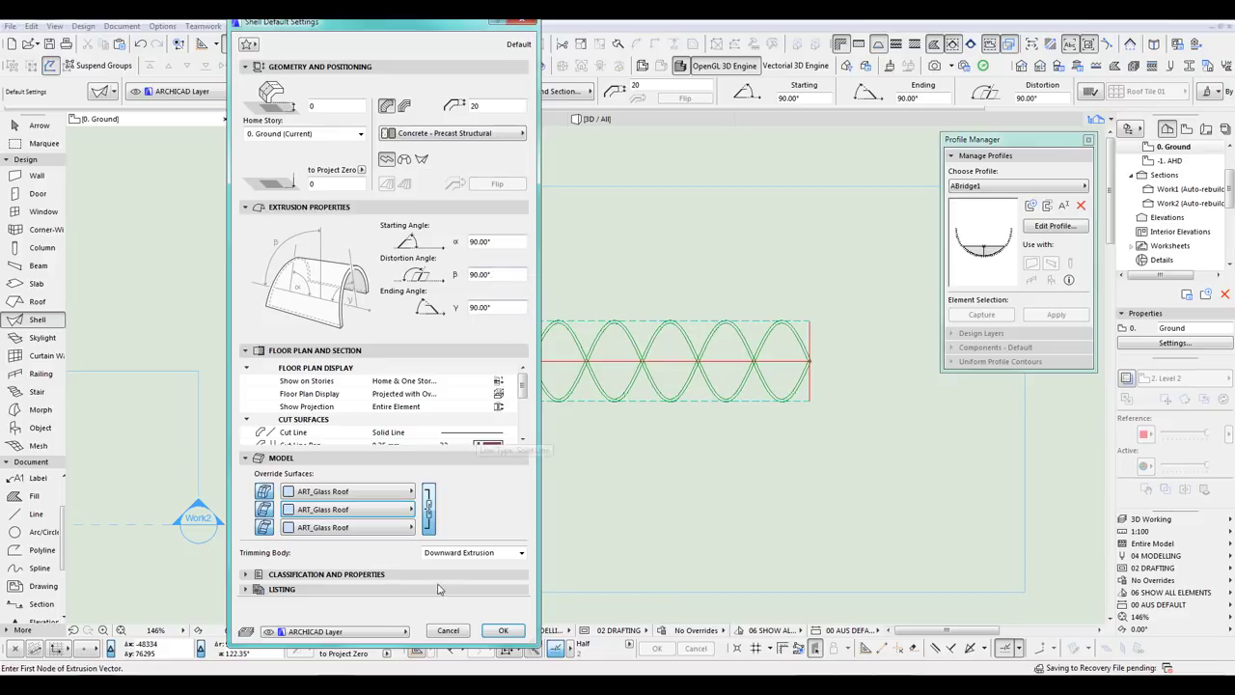
left_click(392, 632)
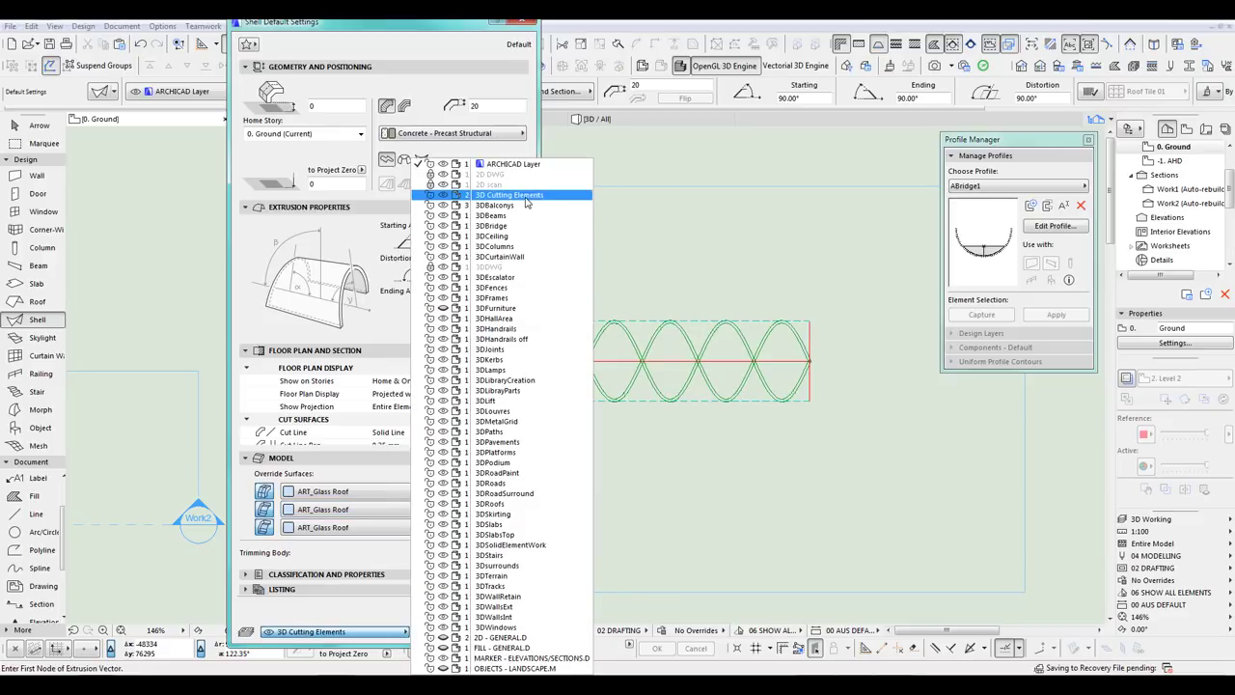
left_click(497, 225)
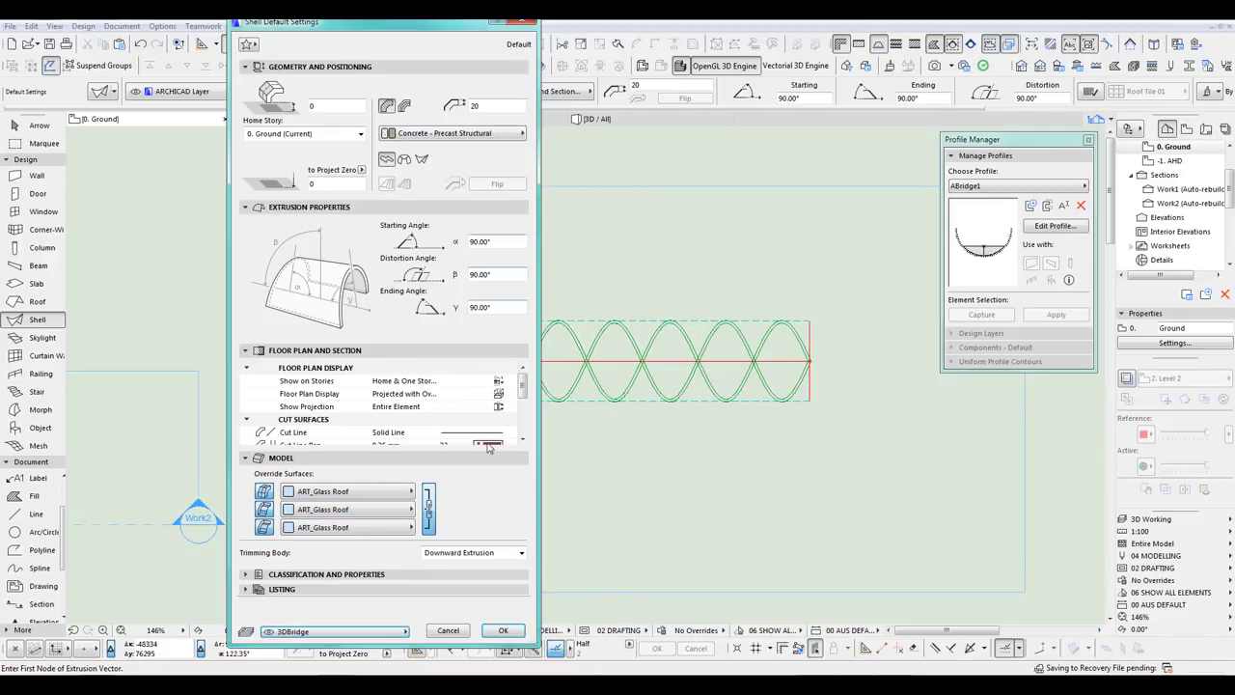
left_click(503, 631)
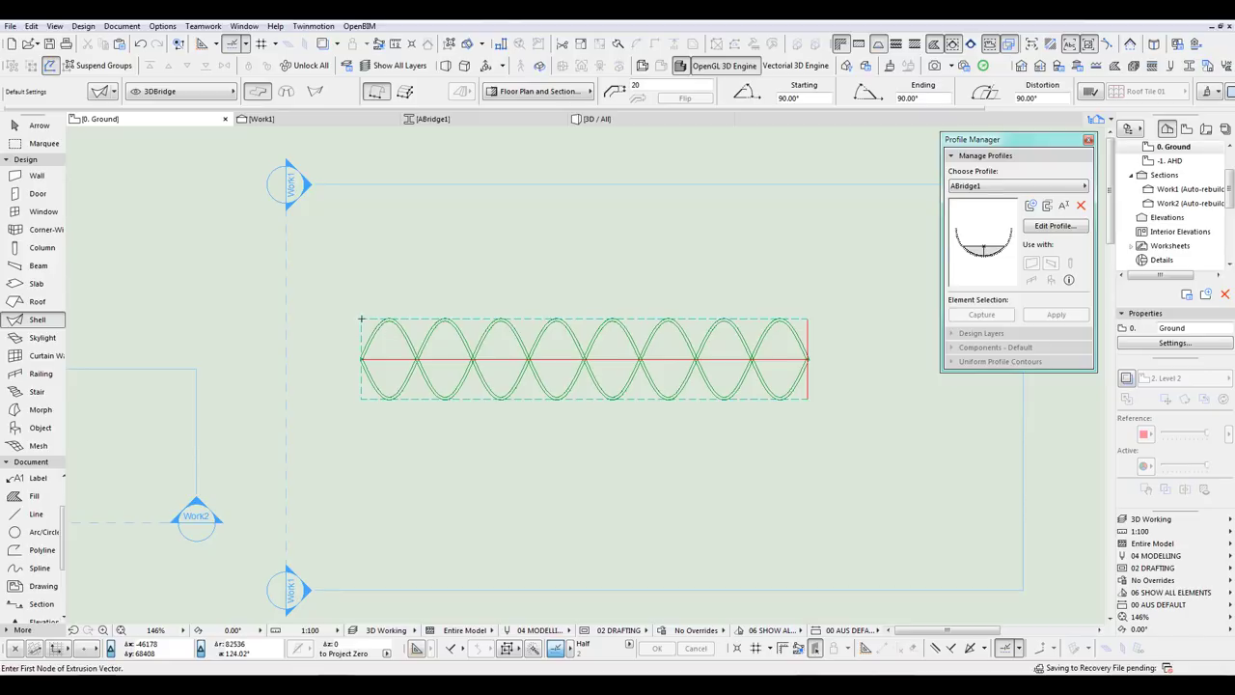
Step: Place an extruded shell about 2053 mm long from the bridge outline's upper-left corner and view it in the Work1 section
left_click(361, 318)
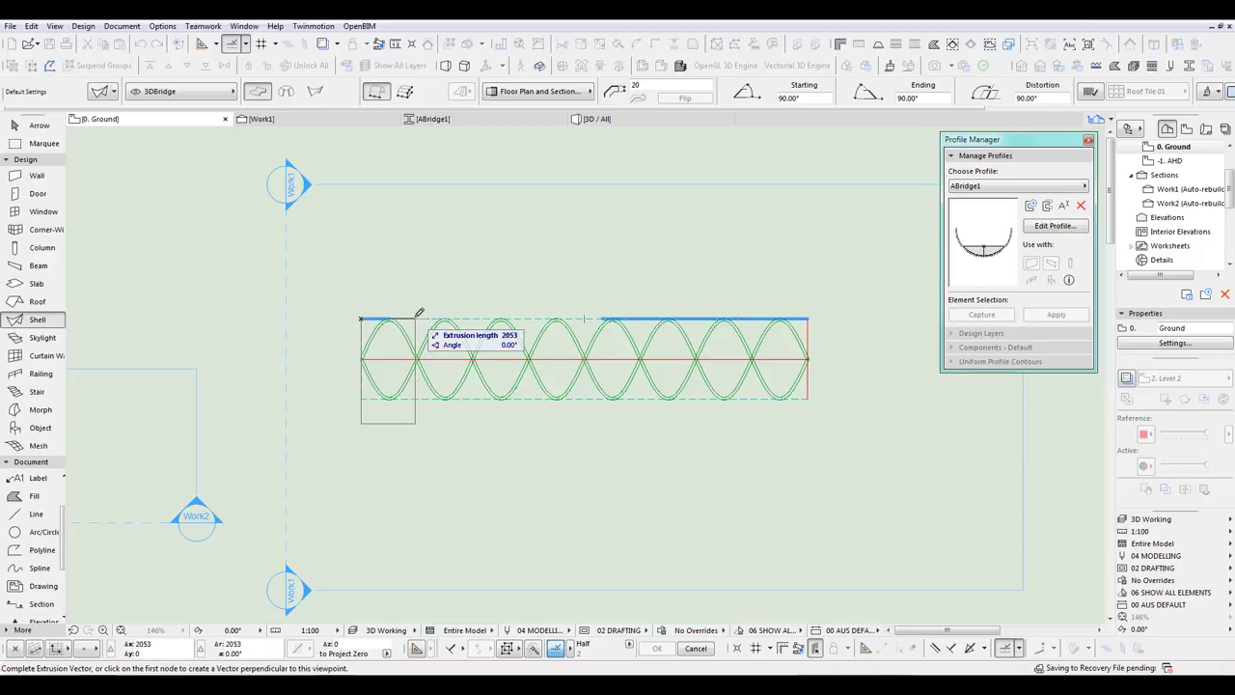
left_click(419, 313)
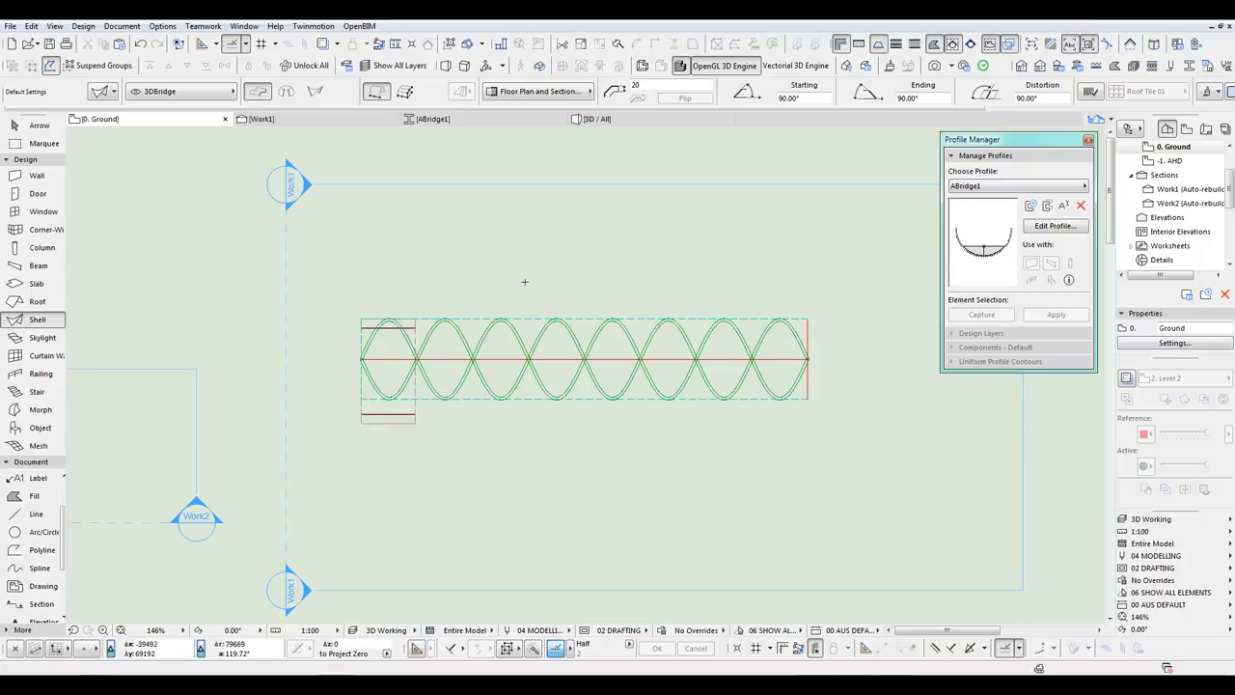
left_click(260, 120)
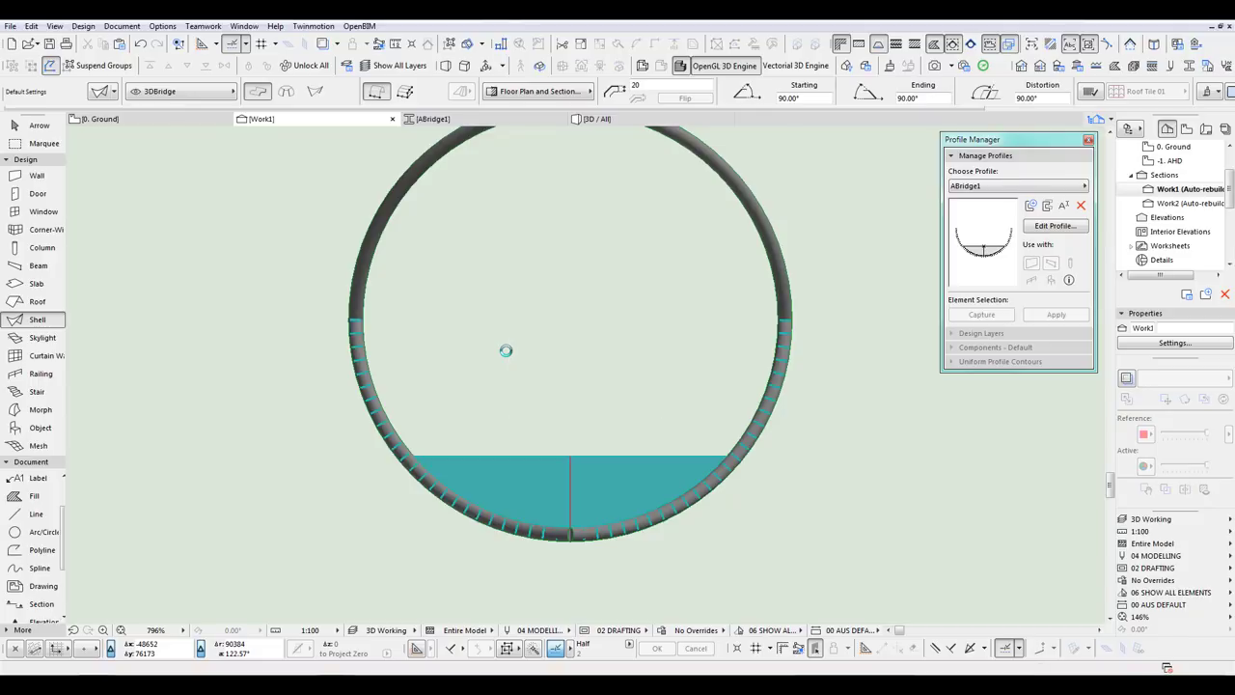
scroll(505, 351, "down", 2)
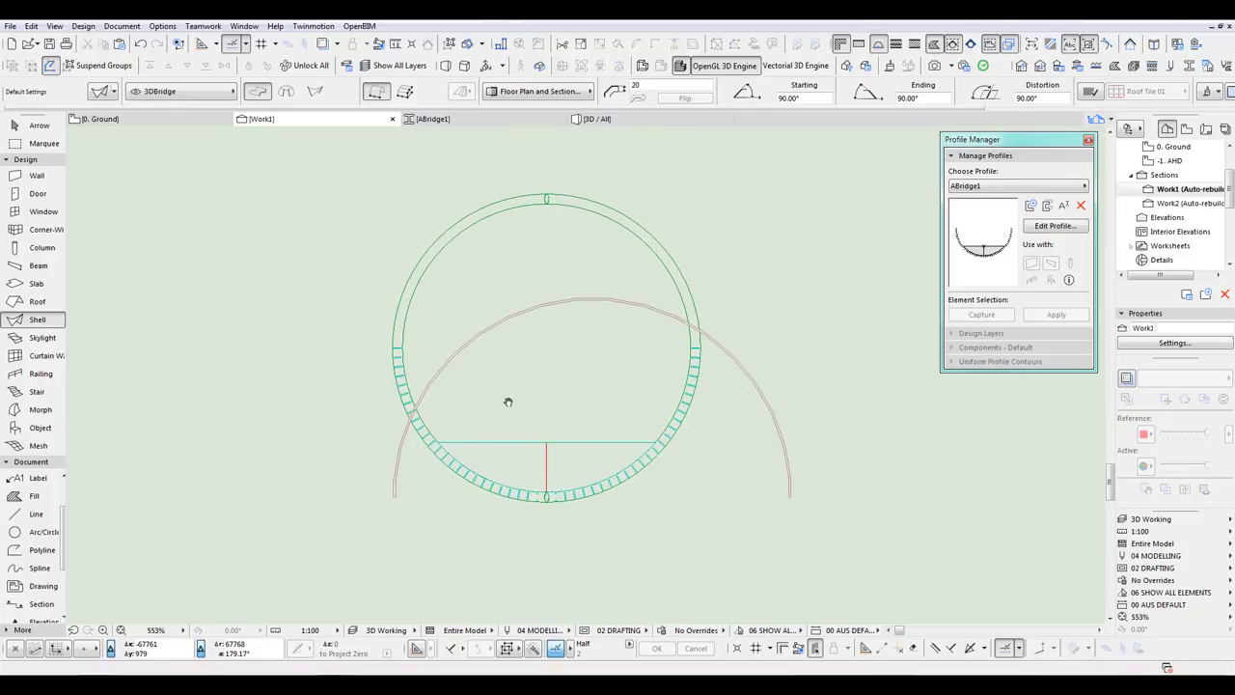
left_click(37, 126)
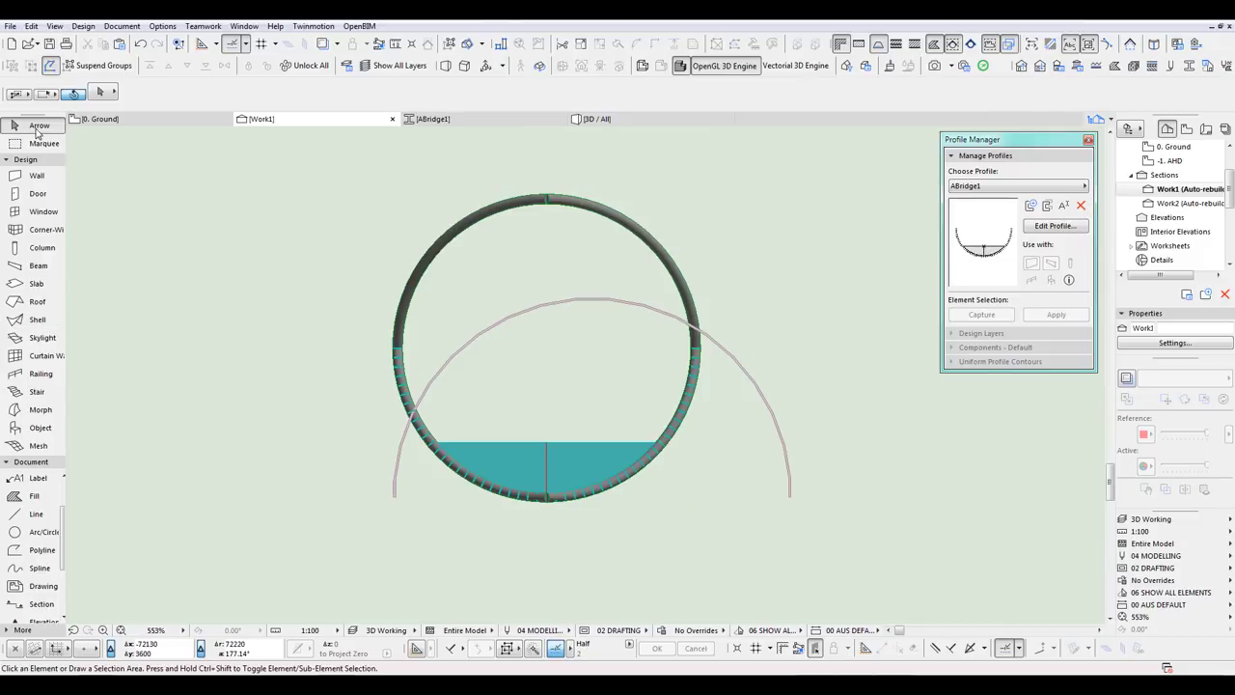
key("F2")
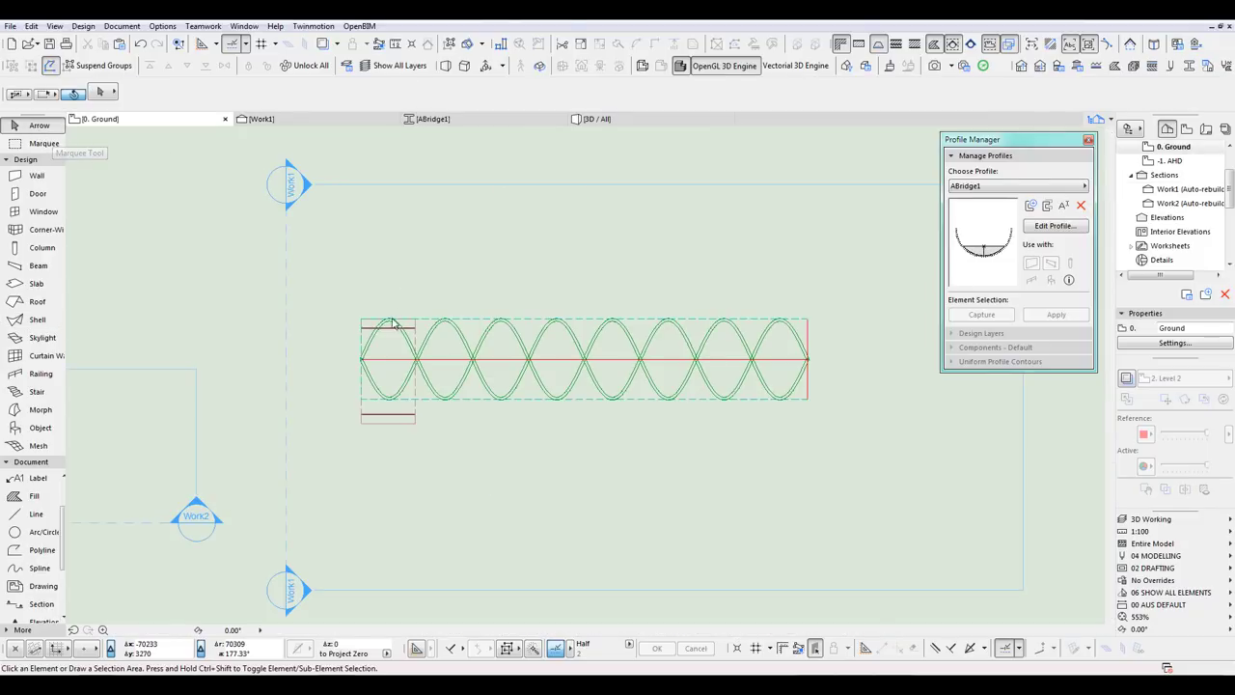
scroll(374, 356, "up", 4)
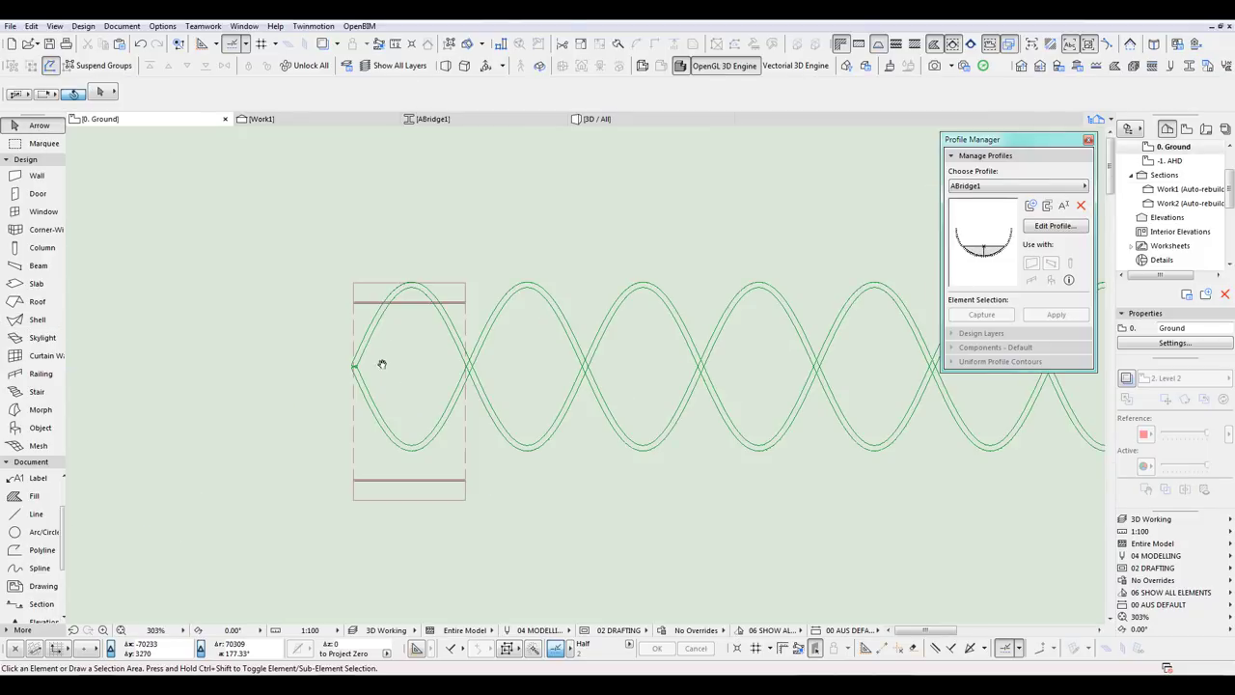
left_click(466, 284)
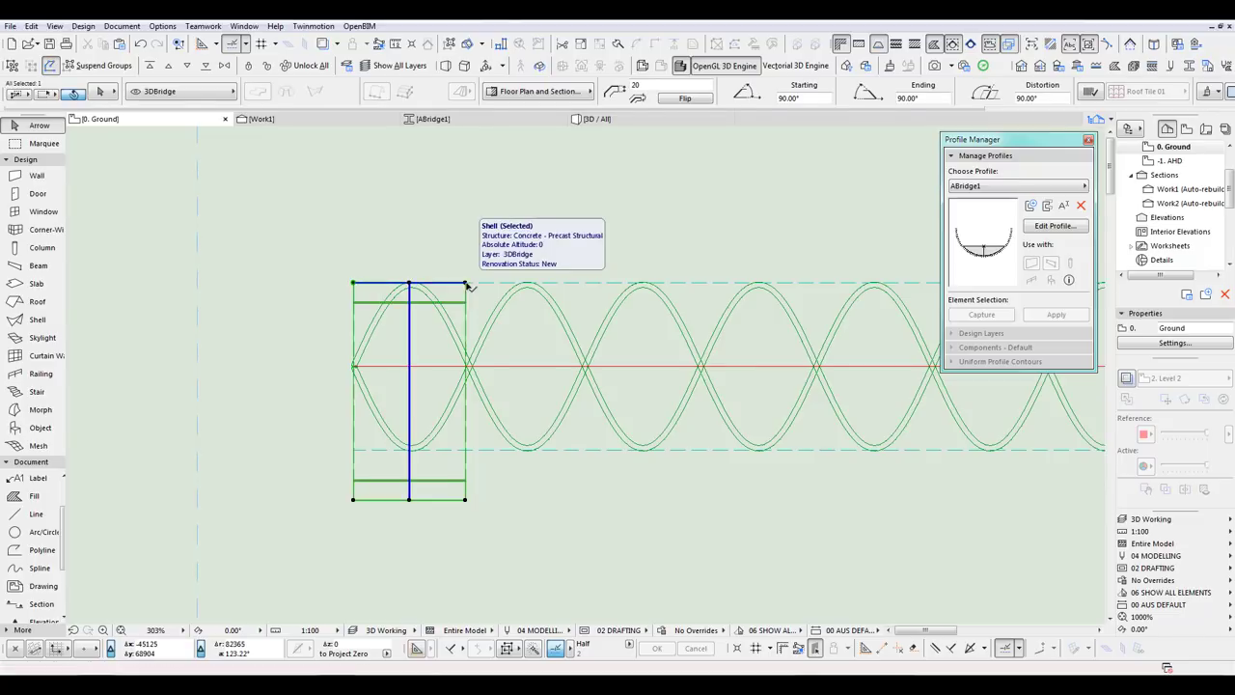
left_click(411, 500)
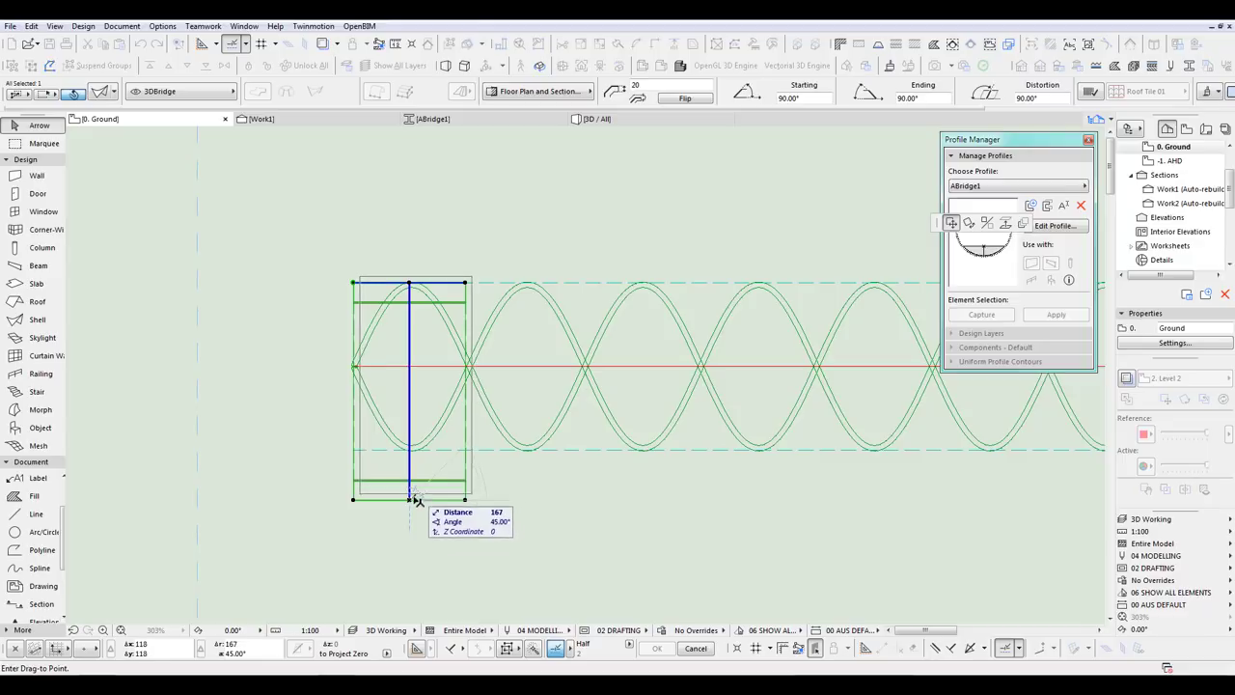
left_click(411, 500)
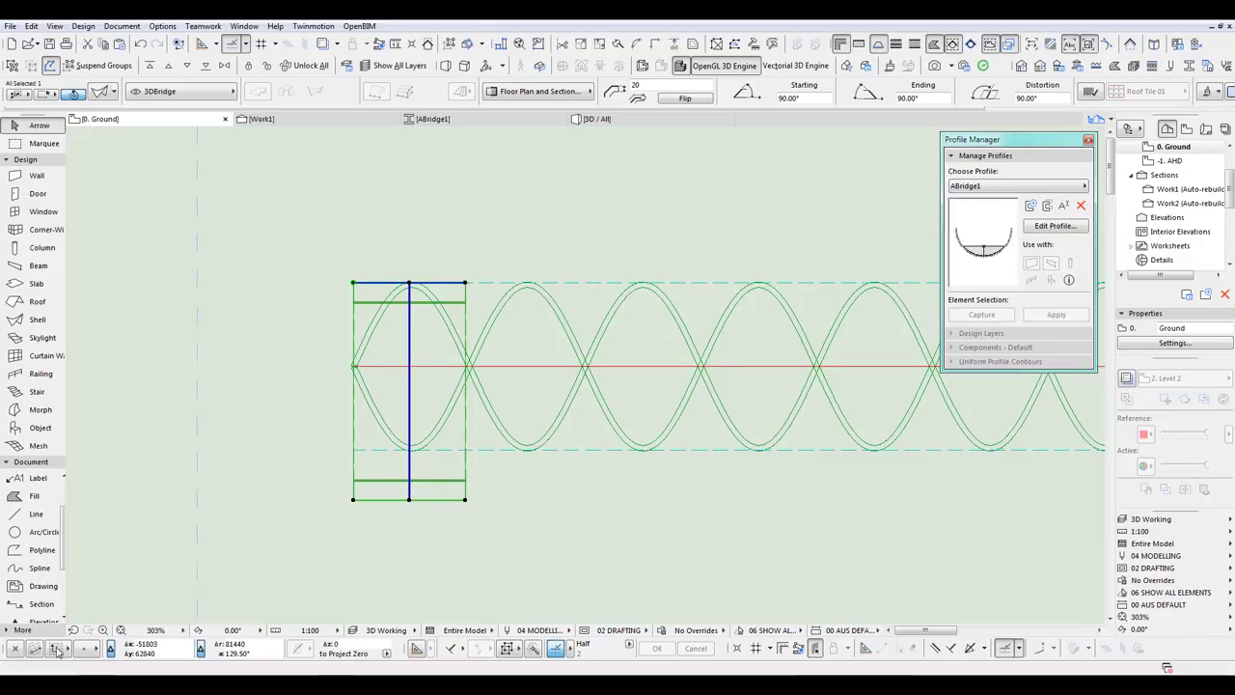
key("Escape")
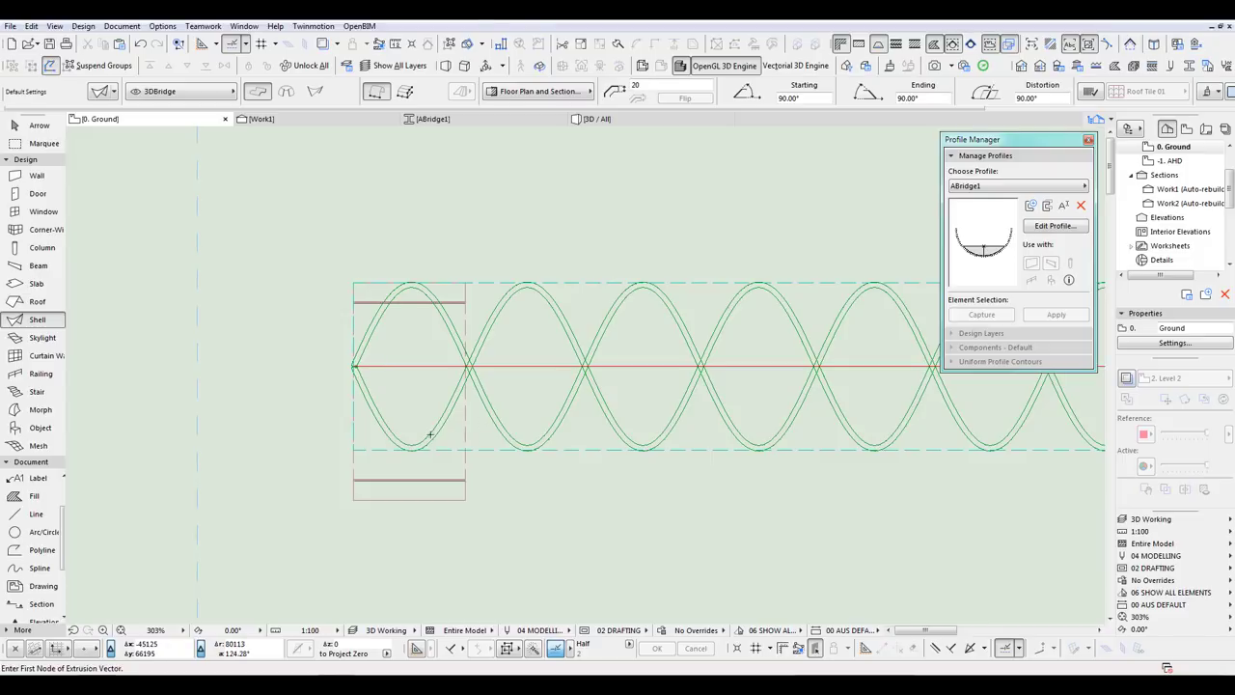
scroll(455, 403, "down", 2)
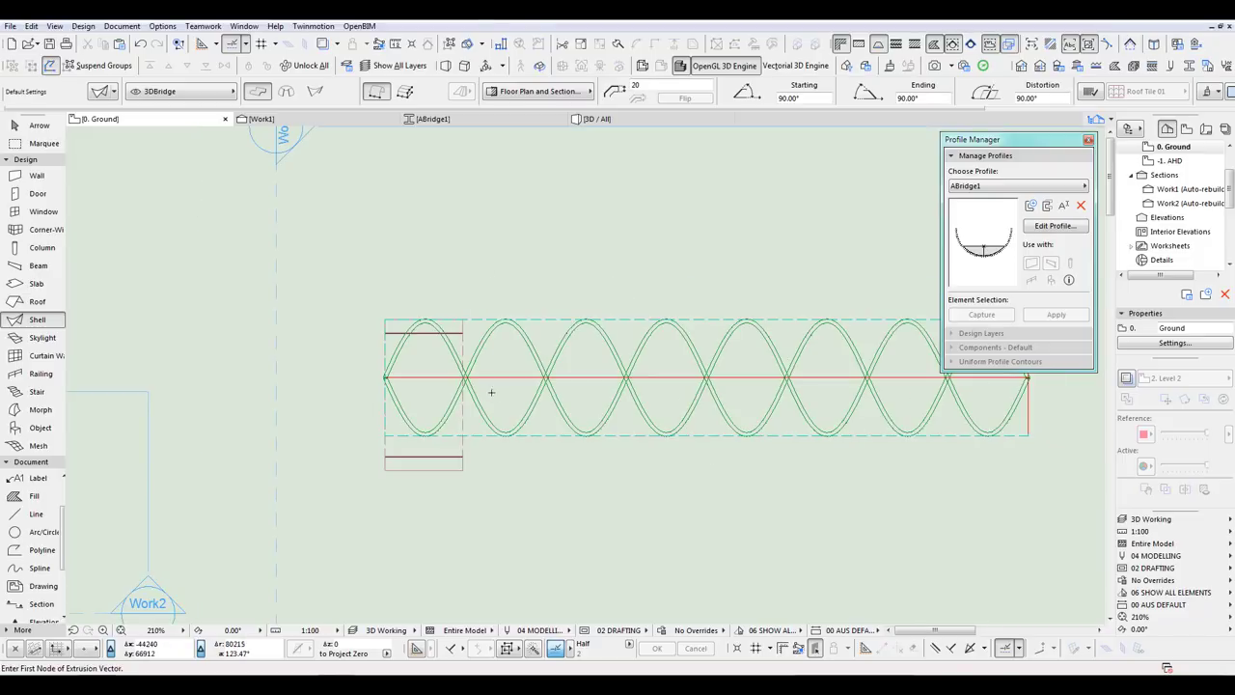
Step: In the Work1 section, reposition the shell profile's right end node to match the width of the helical tubes
left_click(314, 124)
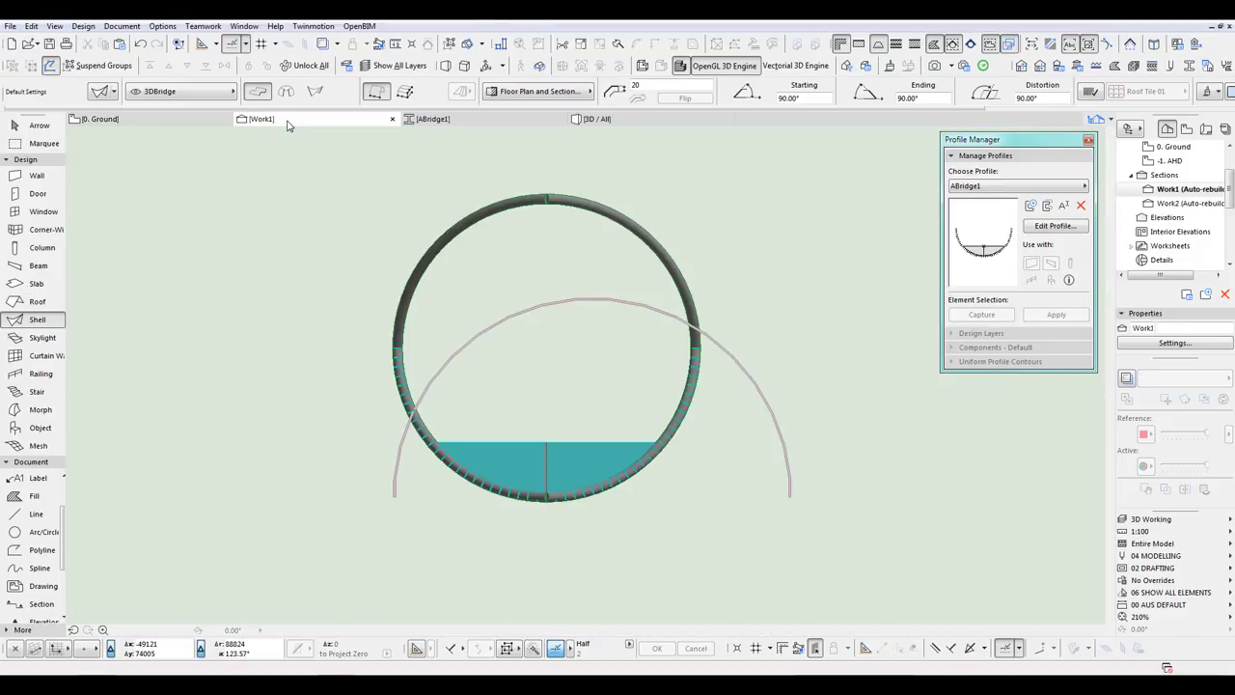
left_click(792, 494)
left_click(791, 494)
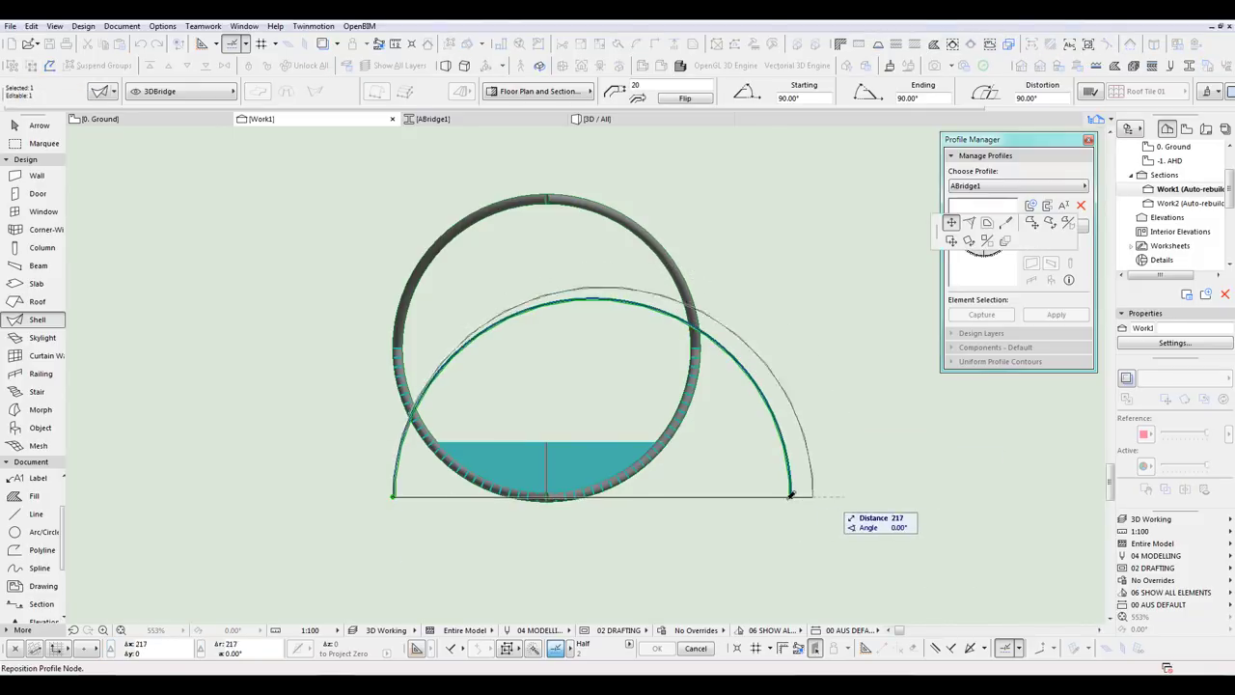
left_click(697, 346)
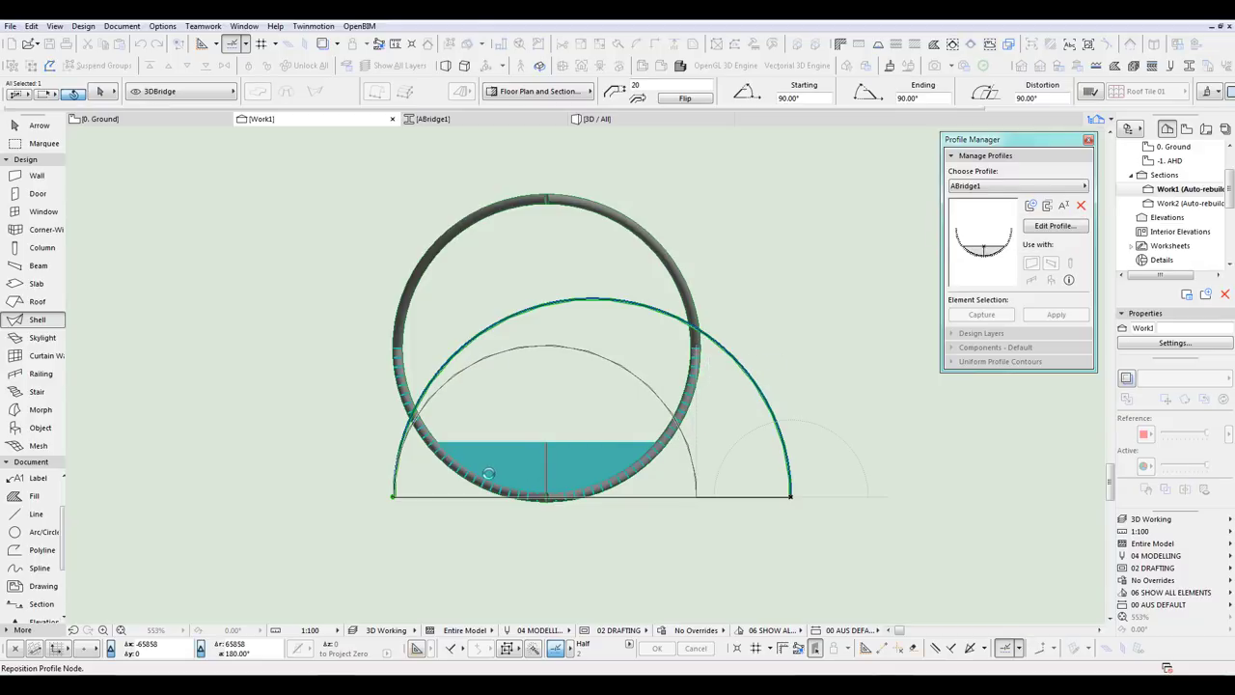
left_click(488, 472)
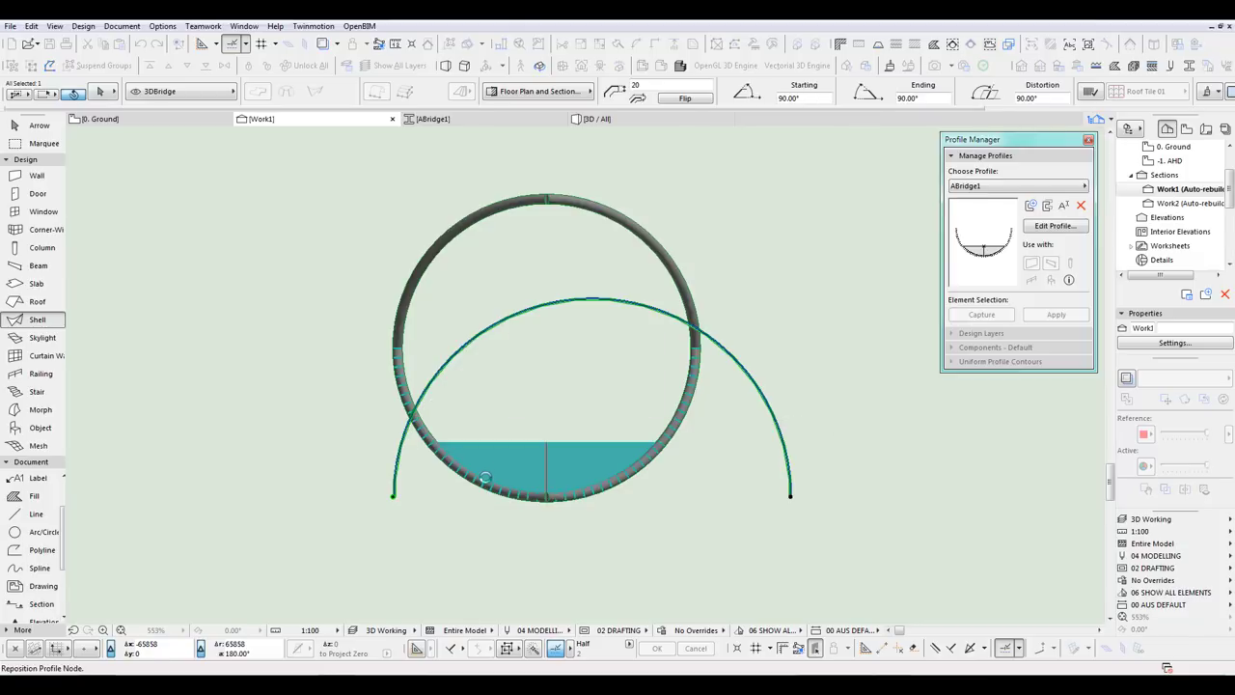
Step: Move the shell up about 1.5 m so its left end sits on the topmost slat of the bridge
key("ctrl+d")
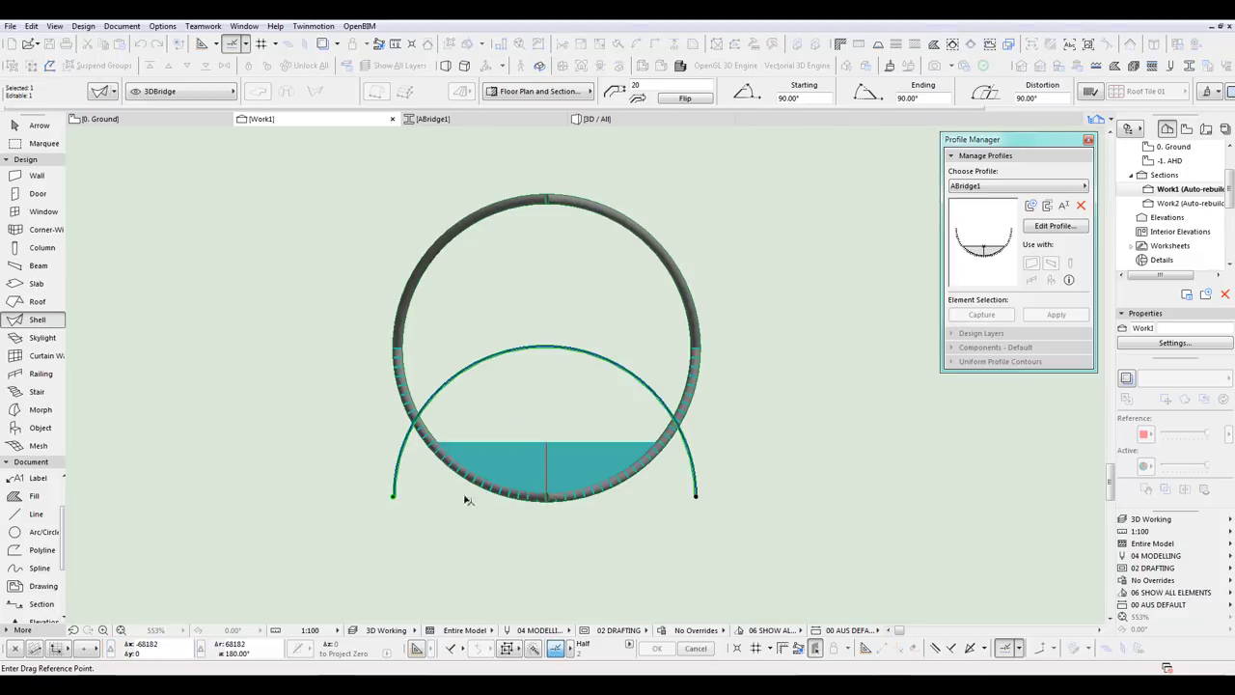
left_click(394, 497)
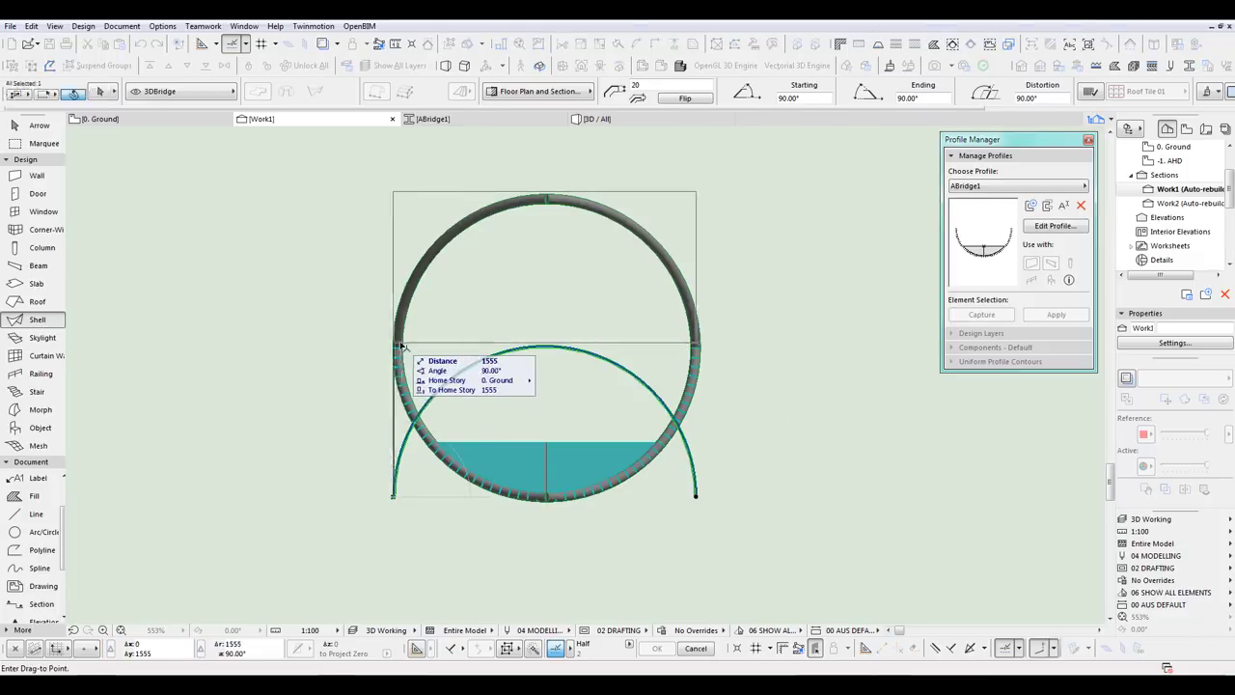
scroll(400, 345, "up", 4)
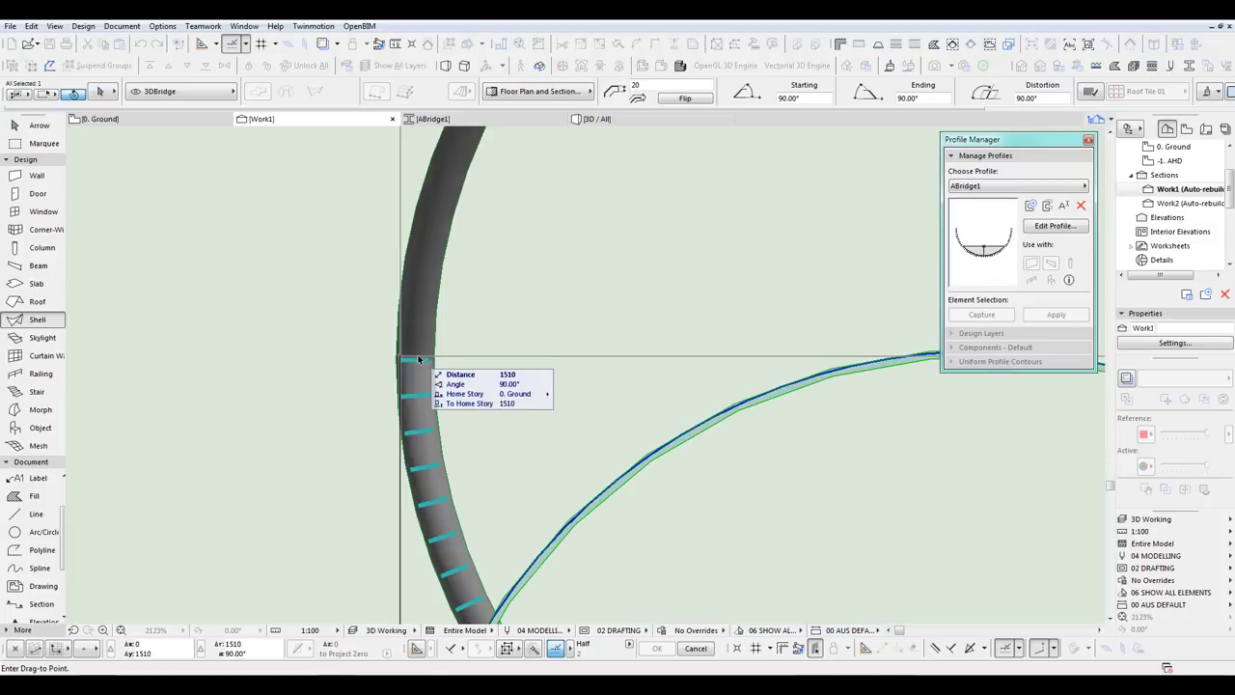
left_click(418, 361)
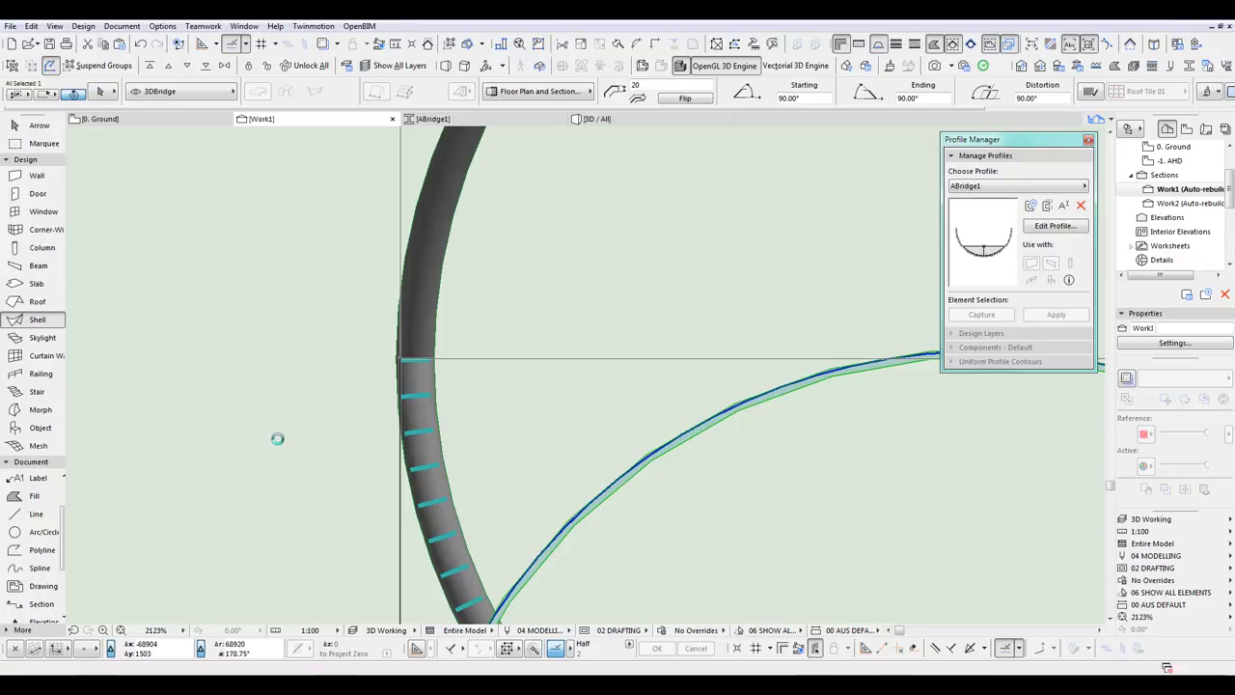
scroll(294, 463, "down", 3)
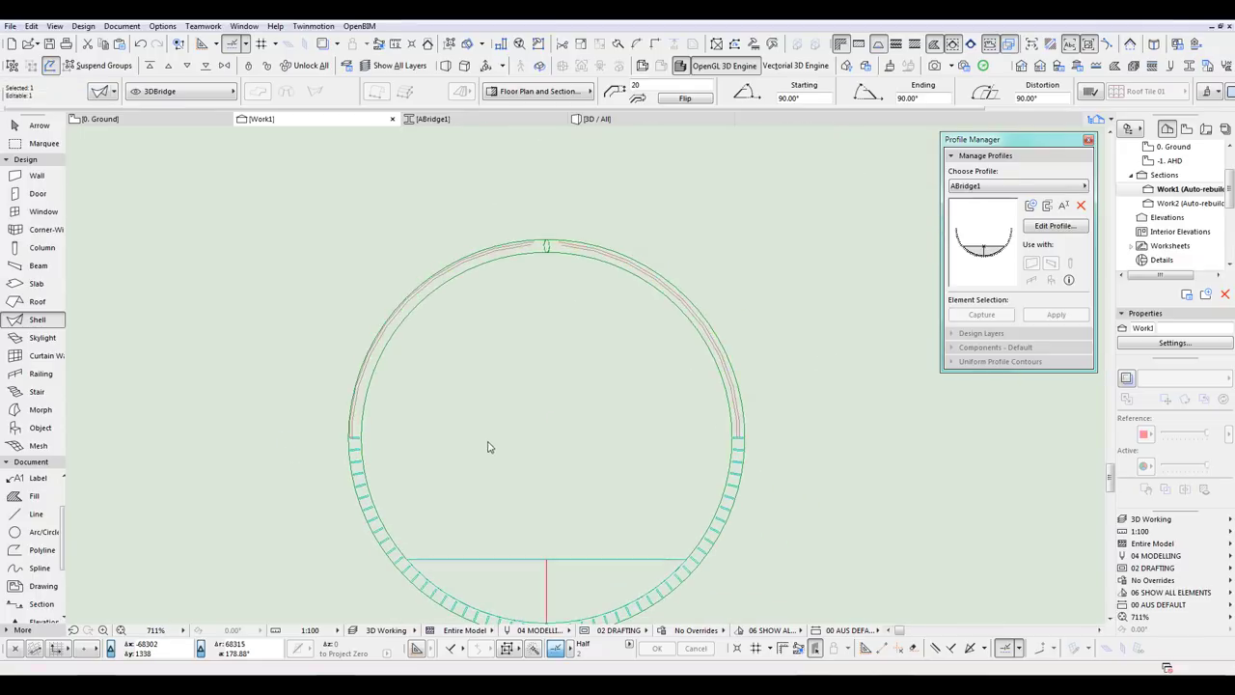
scroll(289, 433, "up", 5)
scroll(473, 442, "up", 3)
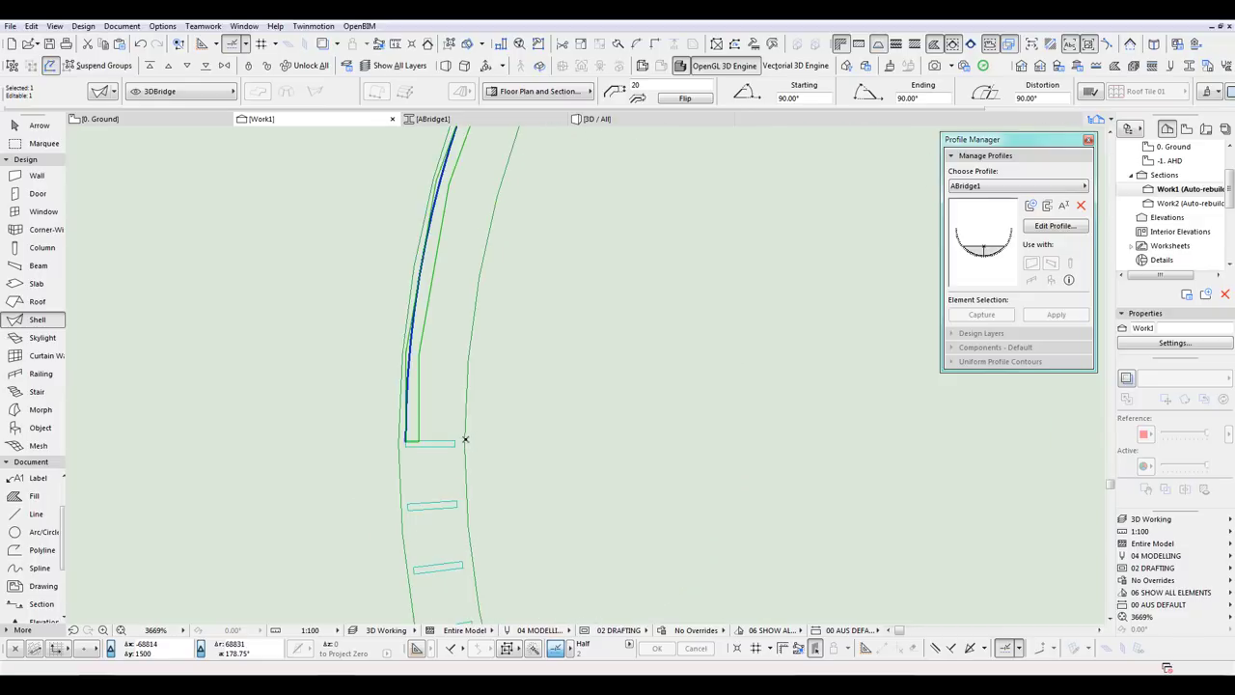
left_click(404, 442)
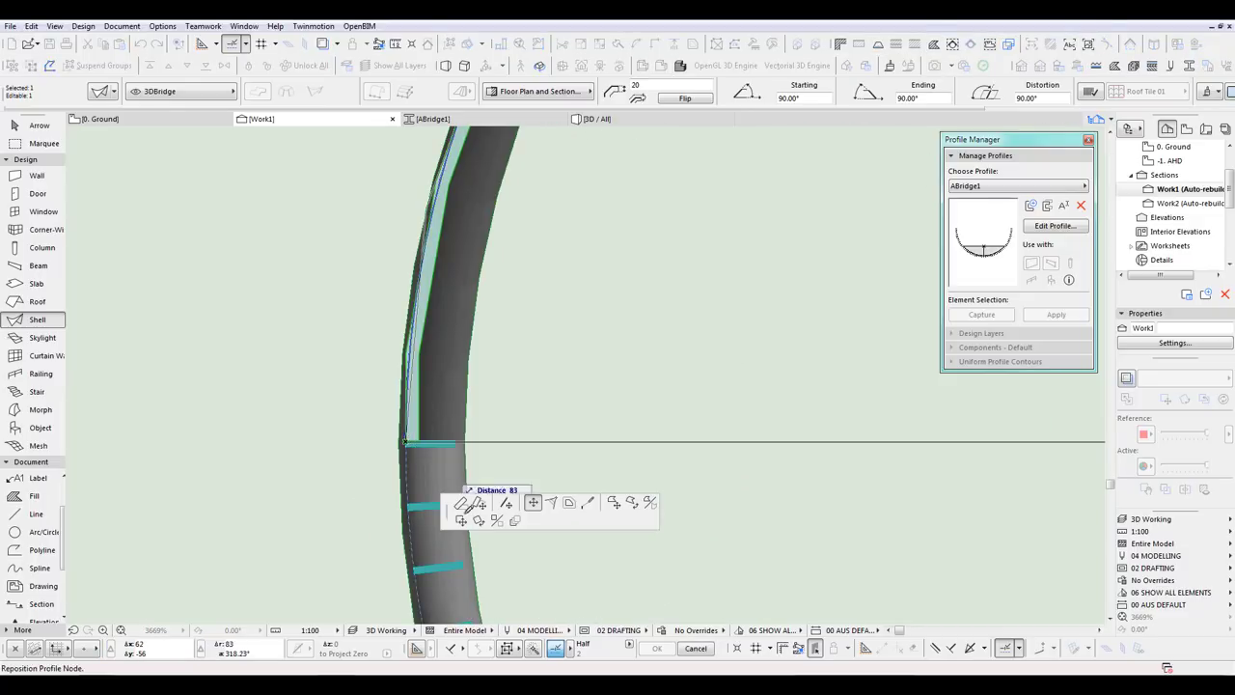
left_click(461, 520)
left_click(463, 524)
key("ctrl+z")
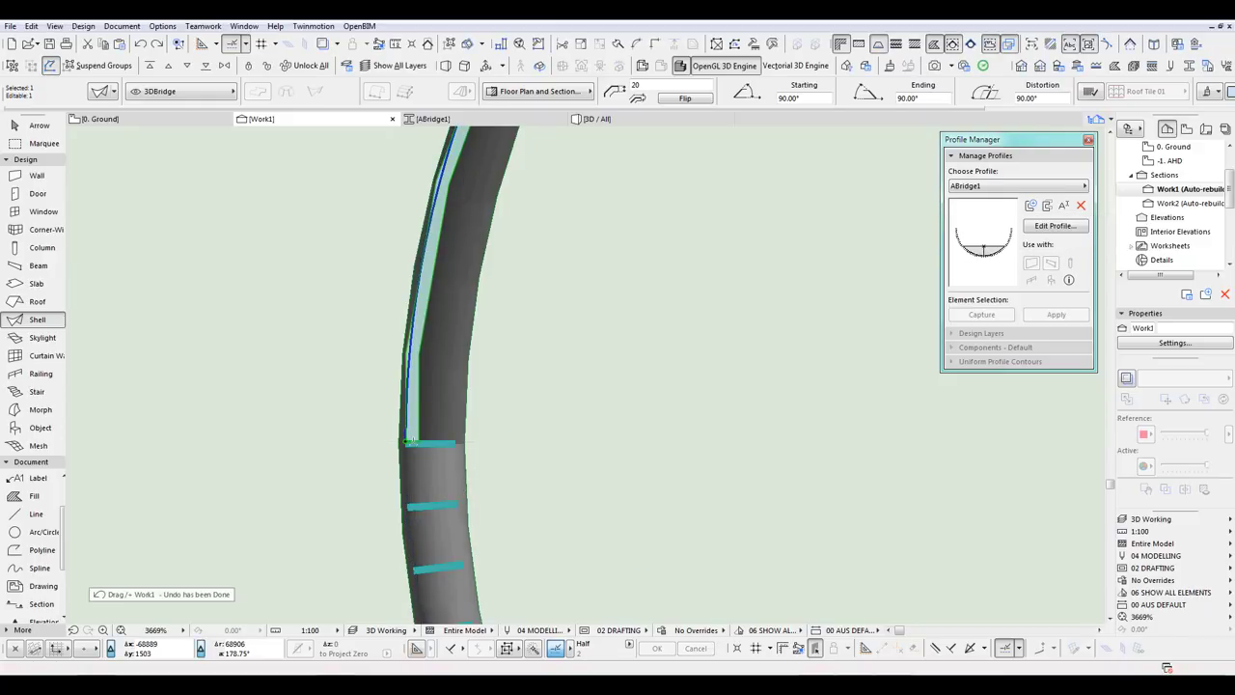
Step: Move the shell 40 mm so its left end centres on the topmost slat, and reposition its right end node to the opposite slat's centre
left_click(404, 442)
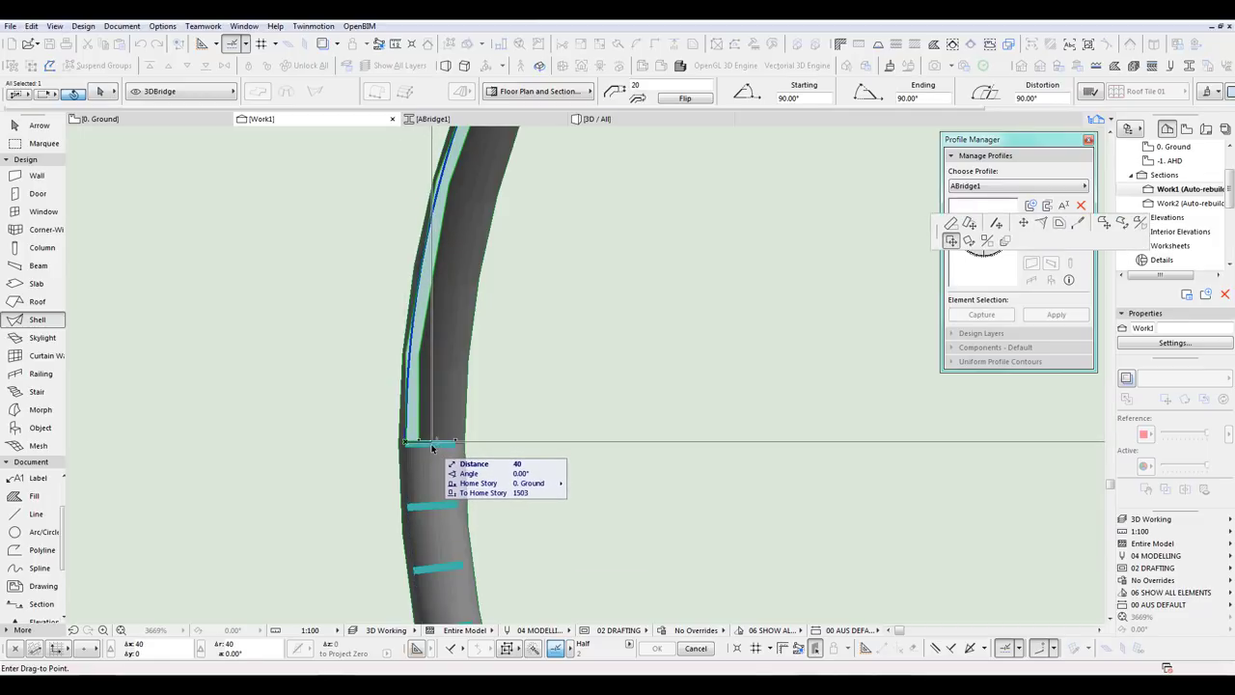
left_click(432, 445)
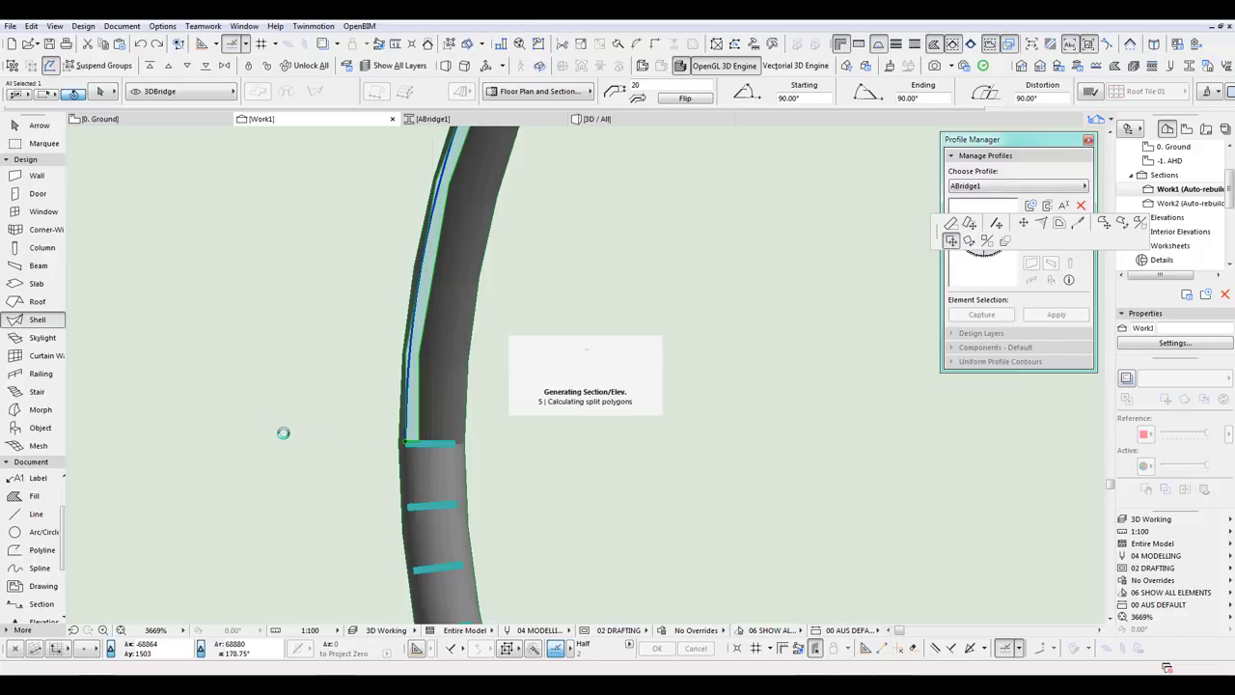
scroll(314, 459, "down", 8)
middle_click_drag(573, 485, 593, 485)
scroll(671, 446, "up", 11)
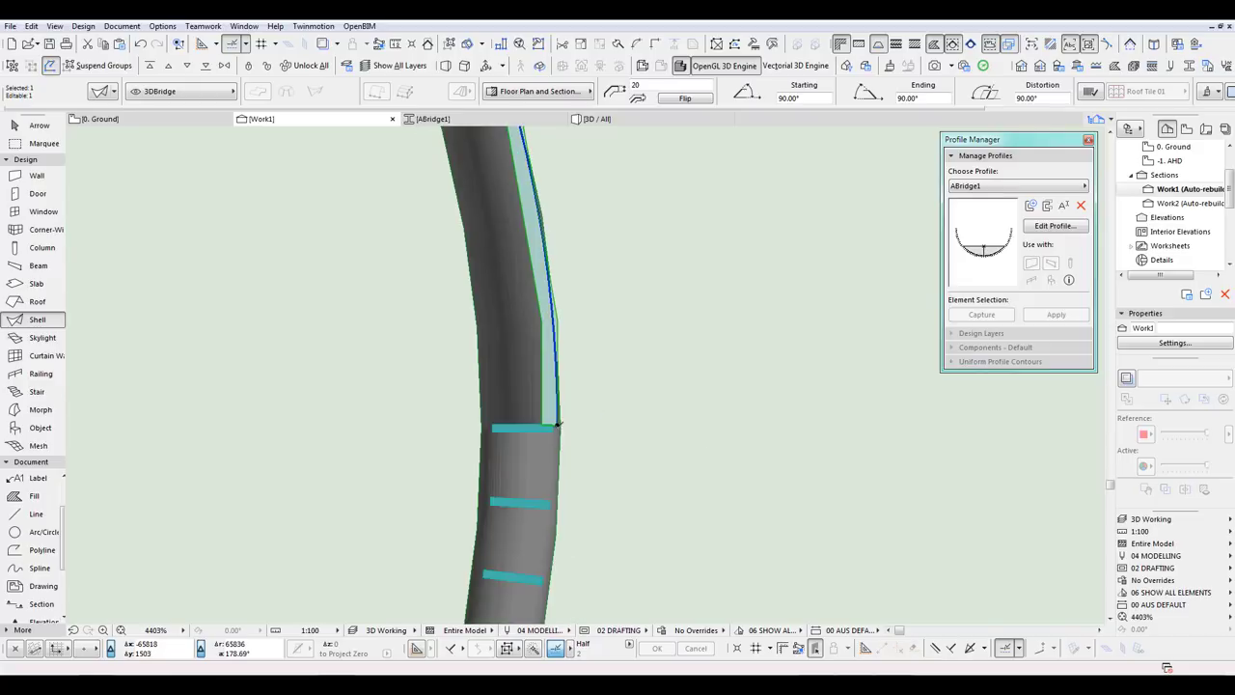
left_click(558, 425)
left_click(625, 489)
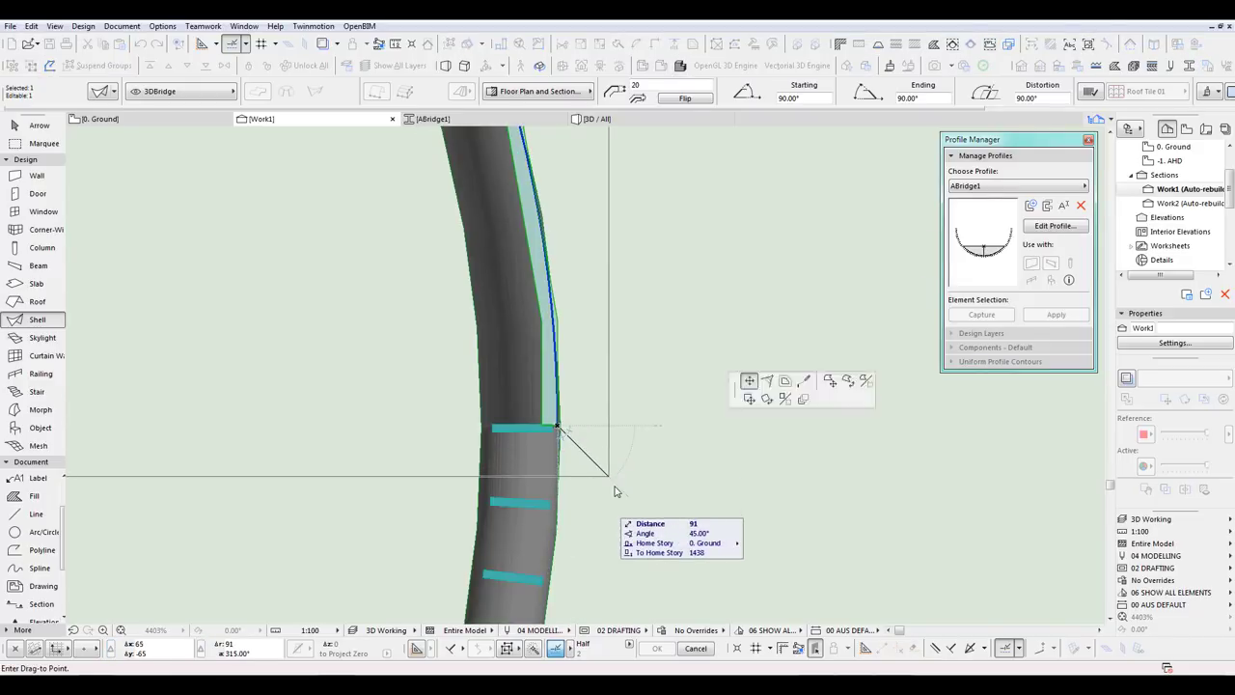
left_click(523, 432)
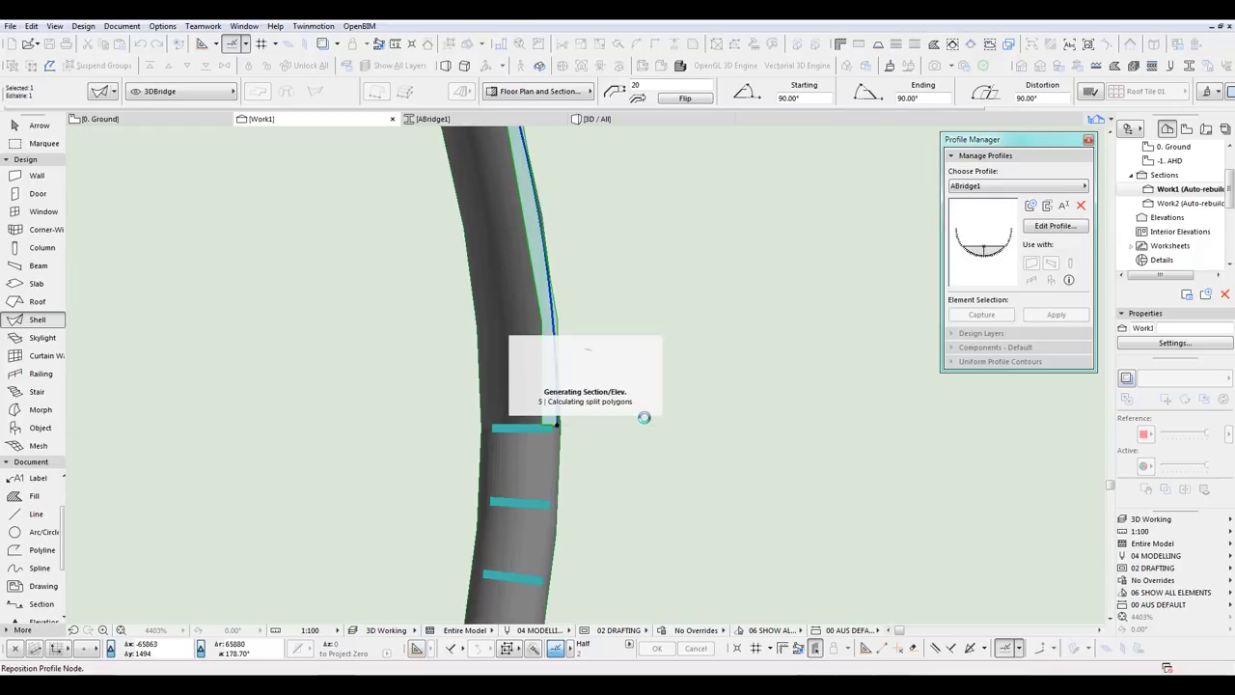
scroll(681, 463, "down", 10)
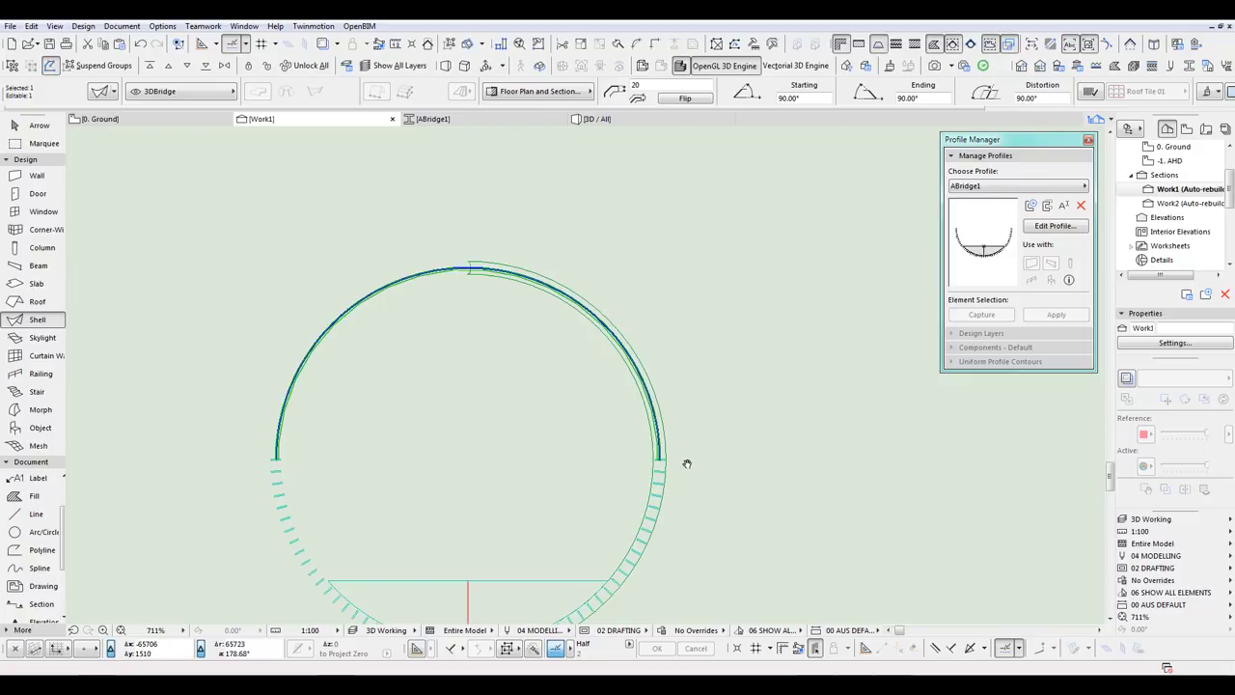
Step: Examine the shell alone in 3D and together with the whole bridge, checking how it fits the helical tubes and slats
key("Escape")
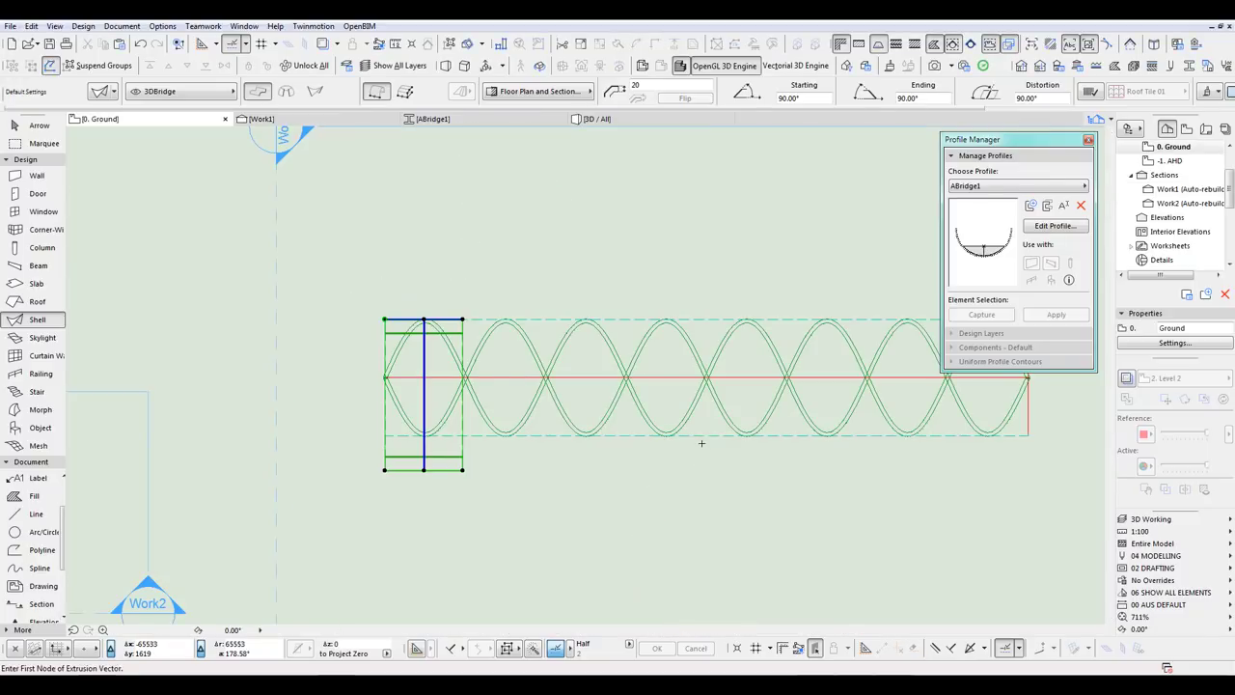
key("F5")
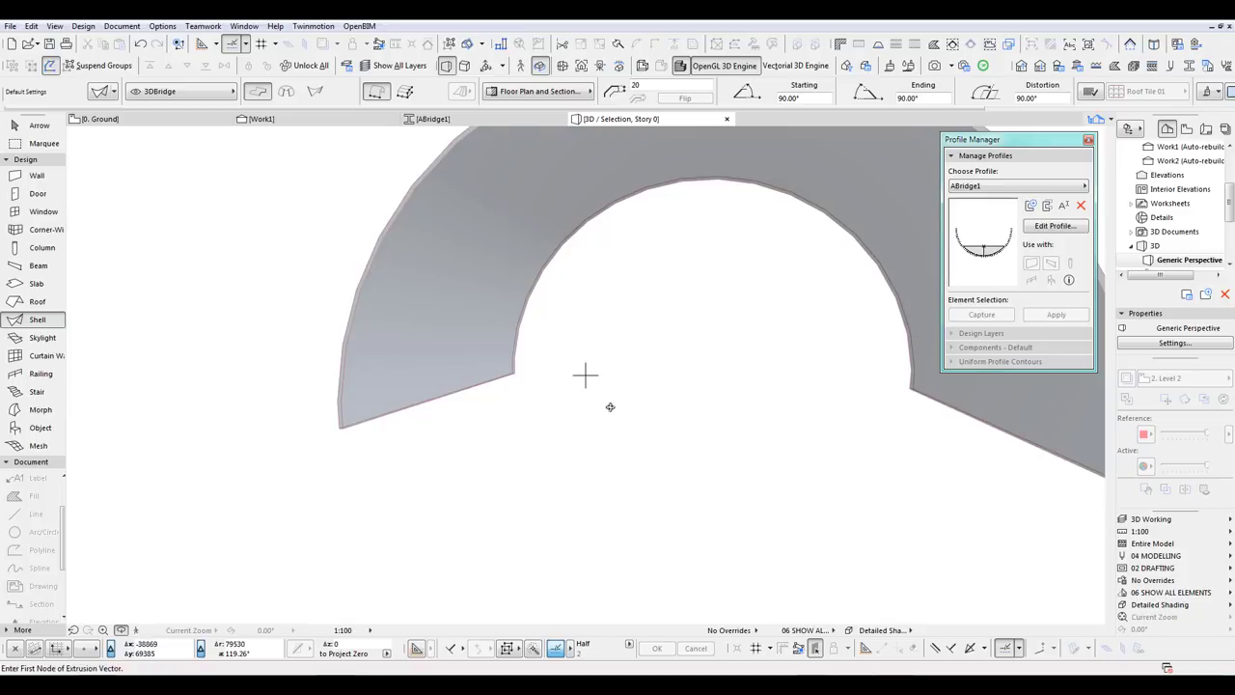
key("F2")
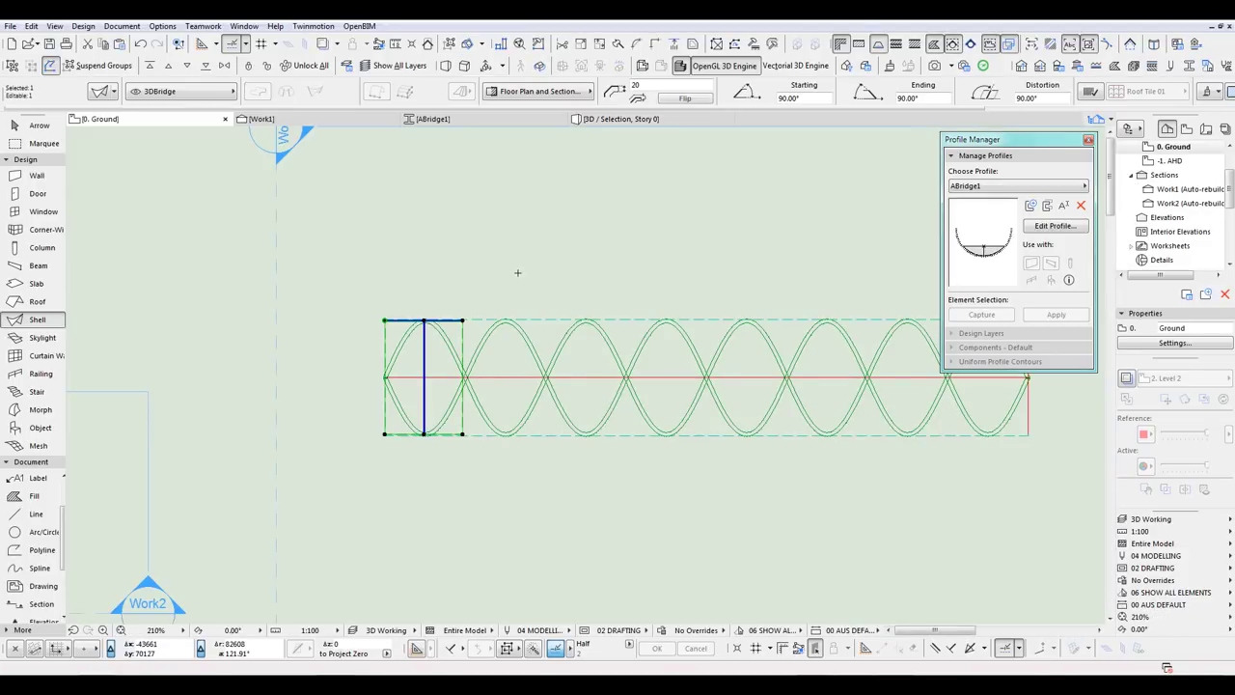
key("Escape")
key("F3")
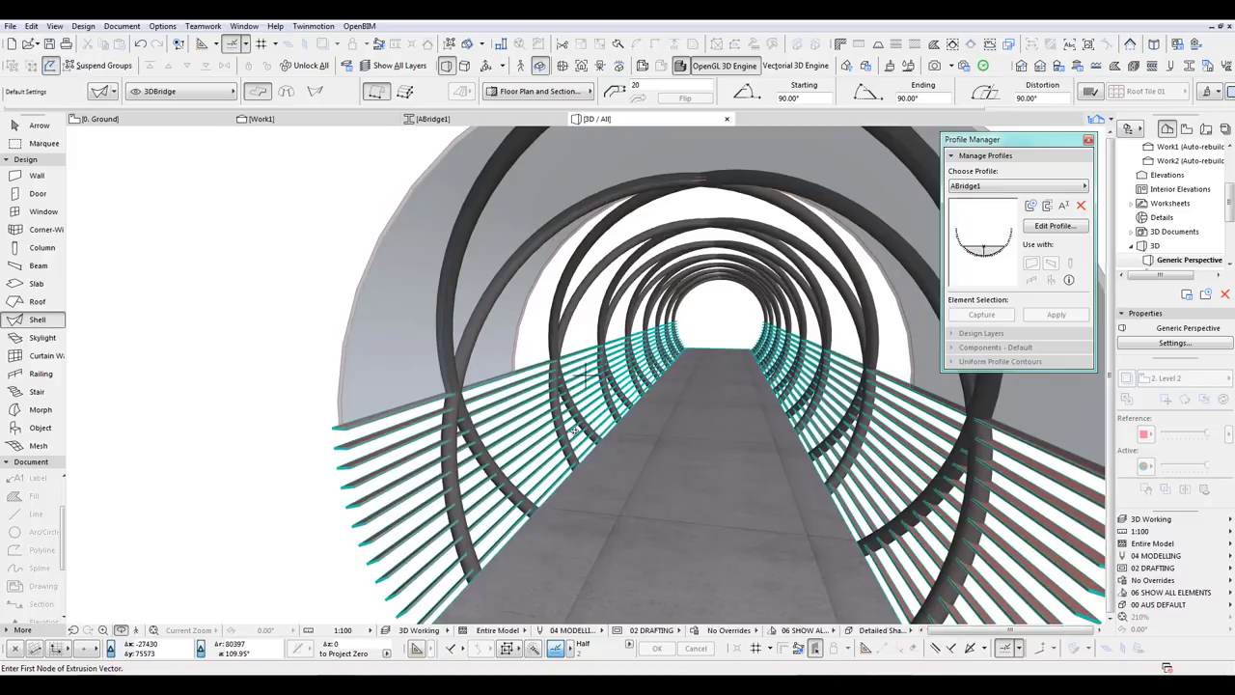
scroll(574, 431, "down", 3)
middle_click_drag(620, 405, 542, 396, "shift")
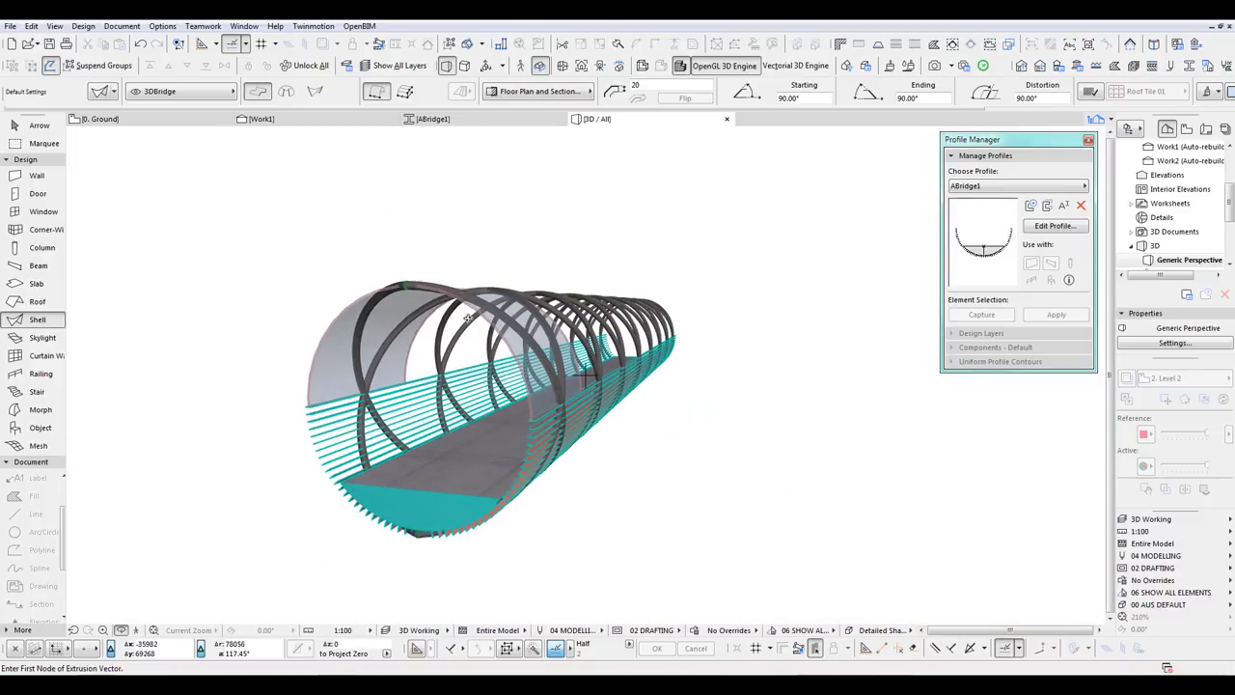
middle_click_drag(439, 326, 455, 355, "shift")
scroll(449, 359, "up", 3)
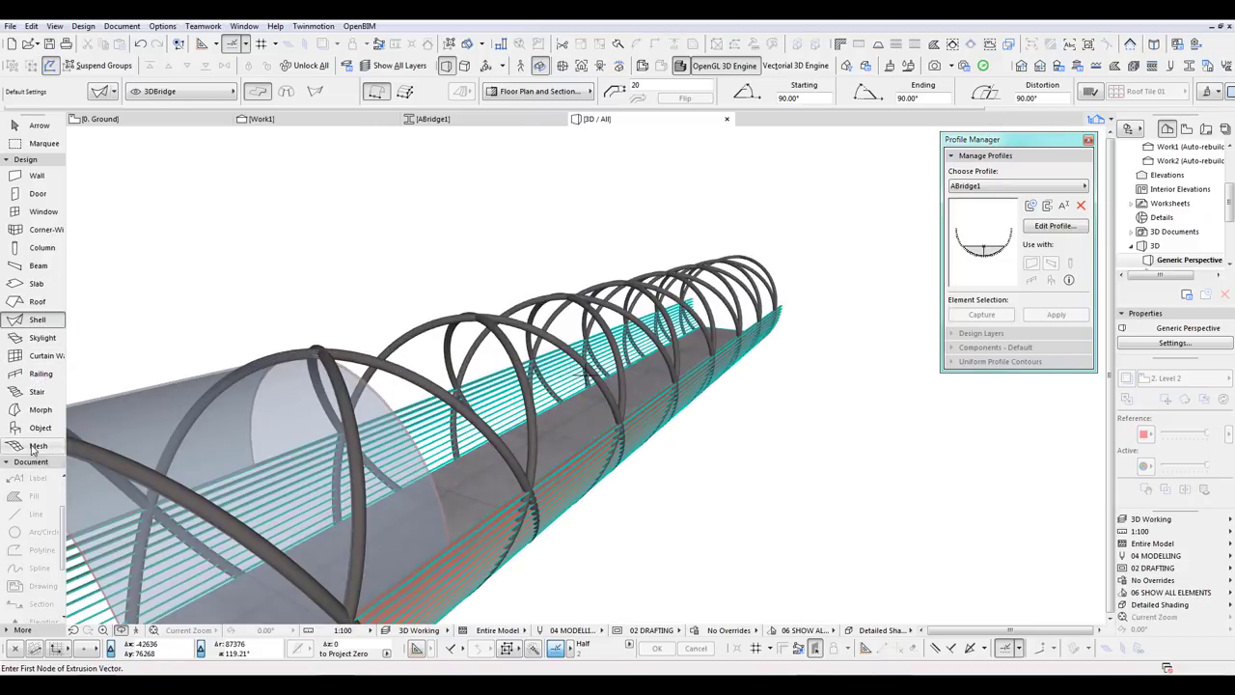
scroll(417, 386, "up", 1)
scroll(417, 386, "down", 4)
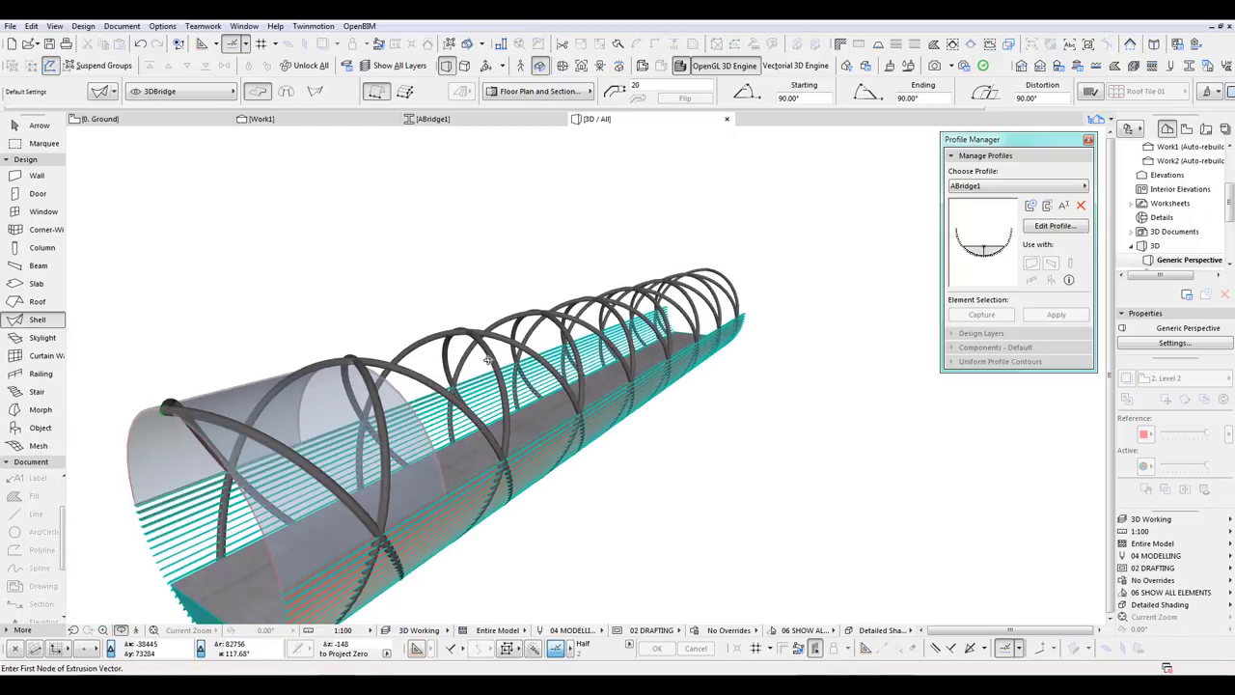
Step: Set the 3D resolution of all four Spiral 21 objects to 24 and check the tubes in 3D and in the Work1 section
left_click(40, 429)
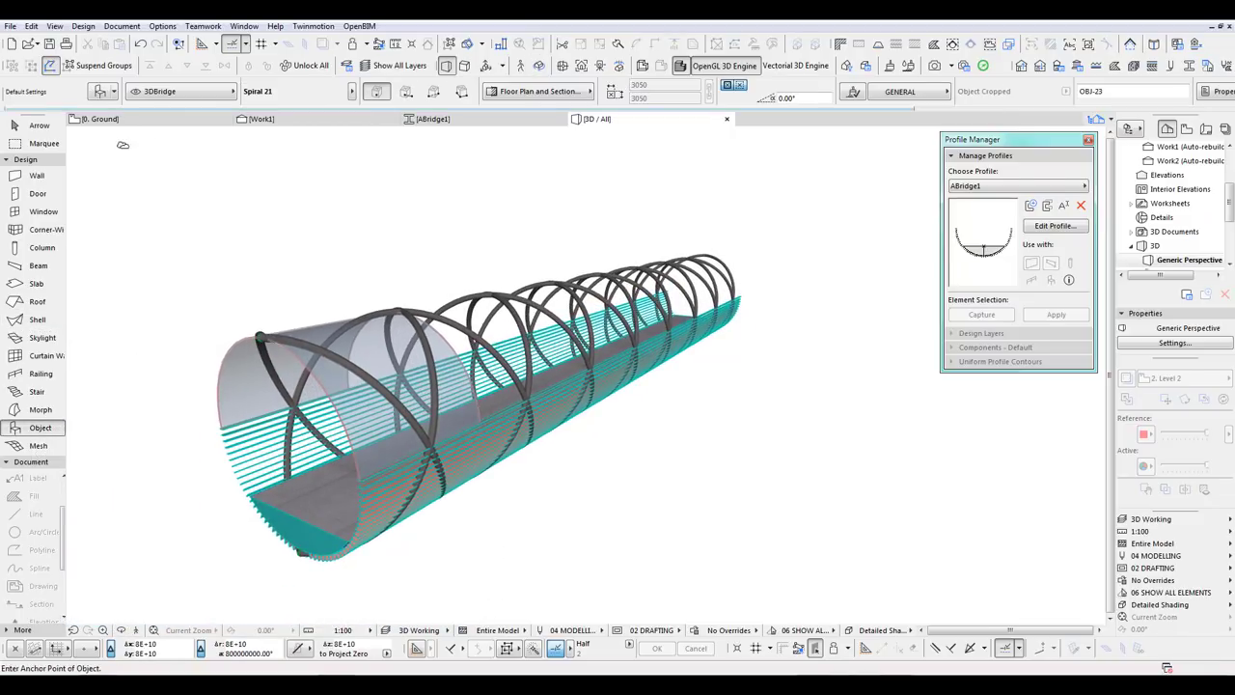
key("ctrl+a")
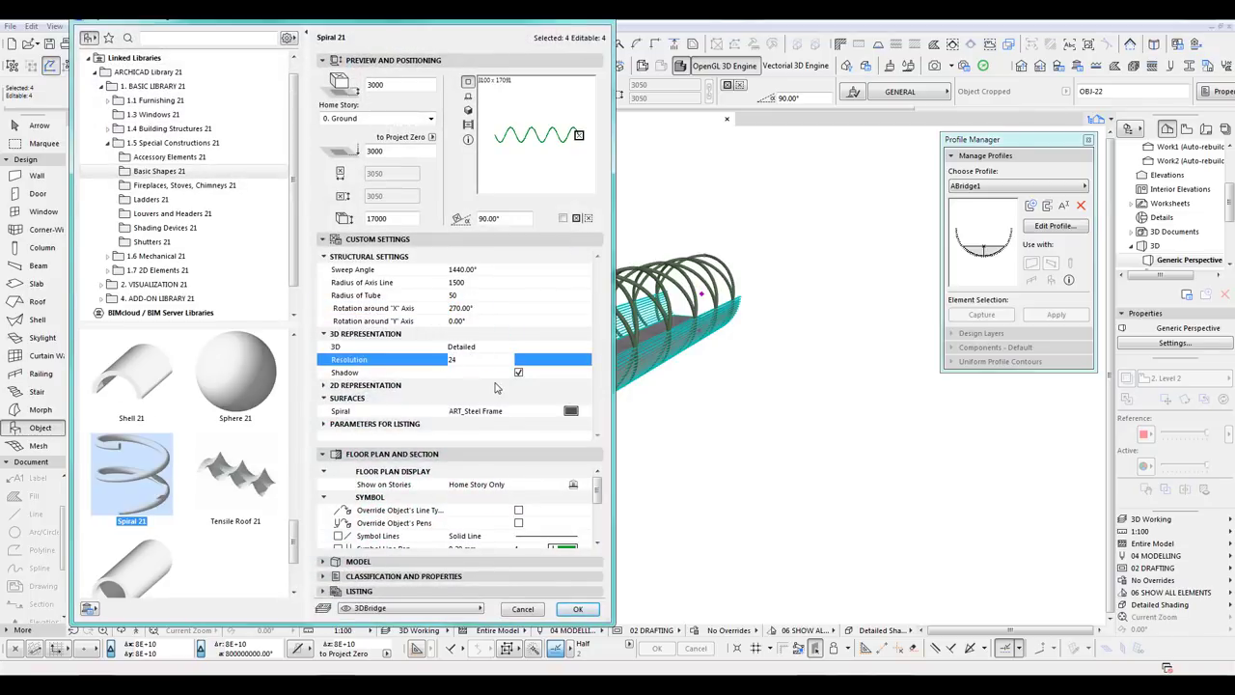
left_click(576, 609)
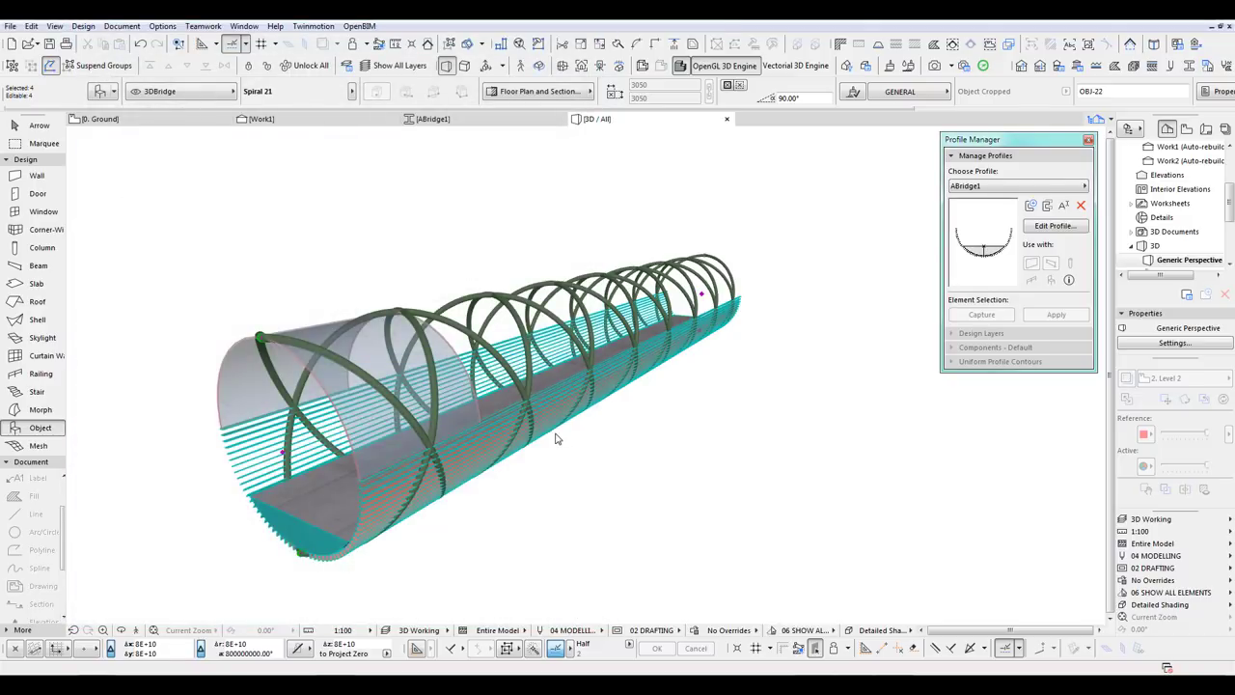
middle_click_drag(468, 368, 375, 292, "shift")
key("Escape")
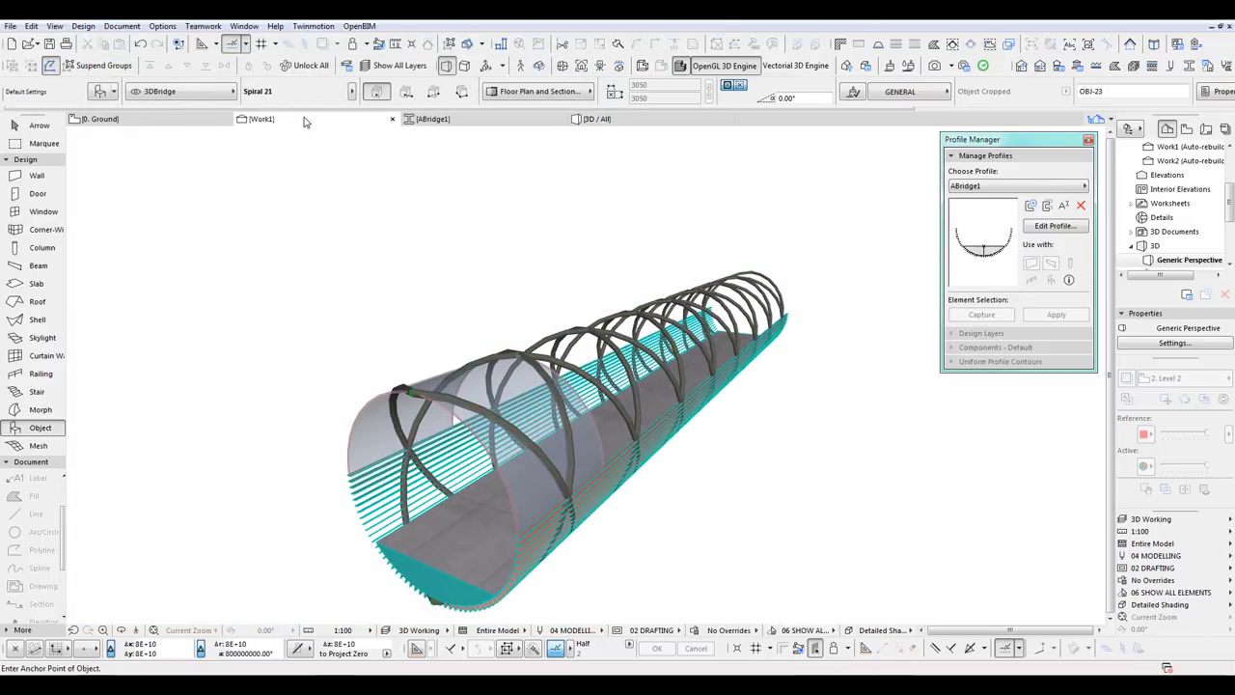
left_click(303, 120)
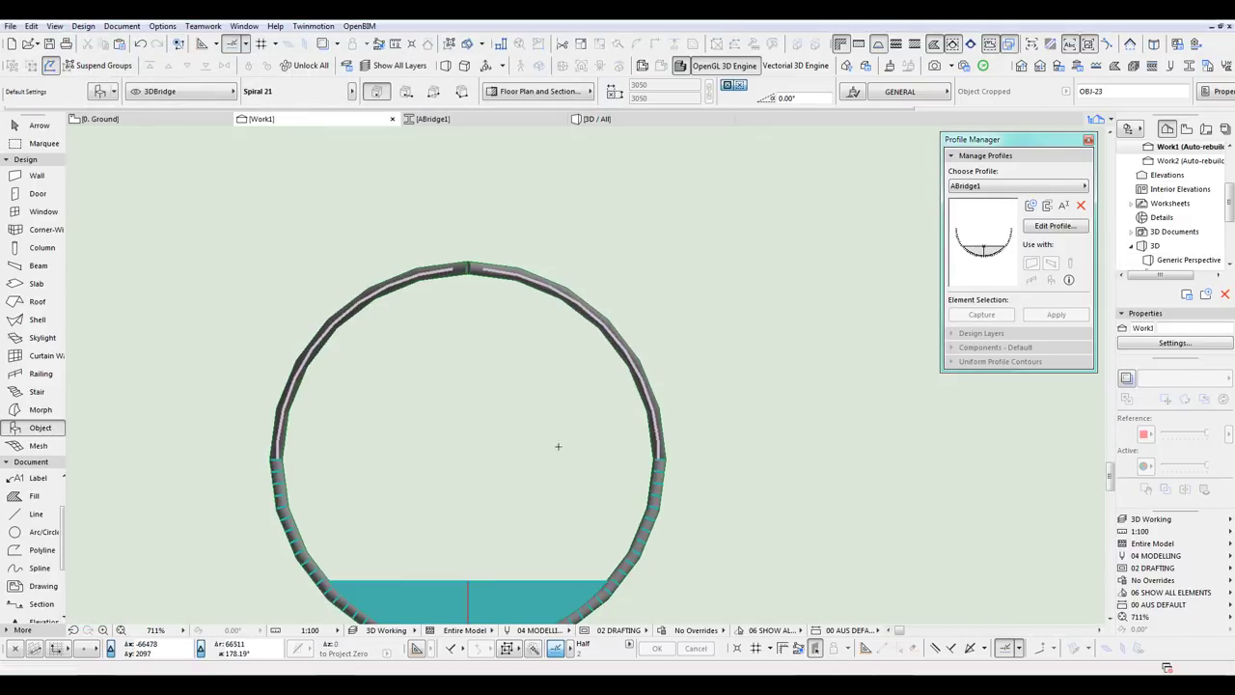
middle_click_drag(549, 483, 591, 424)
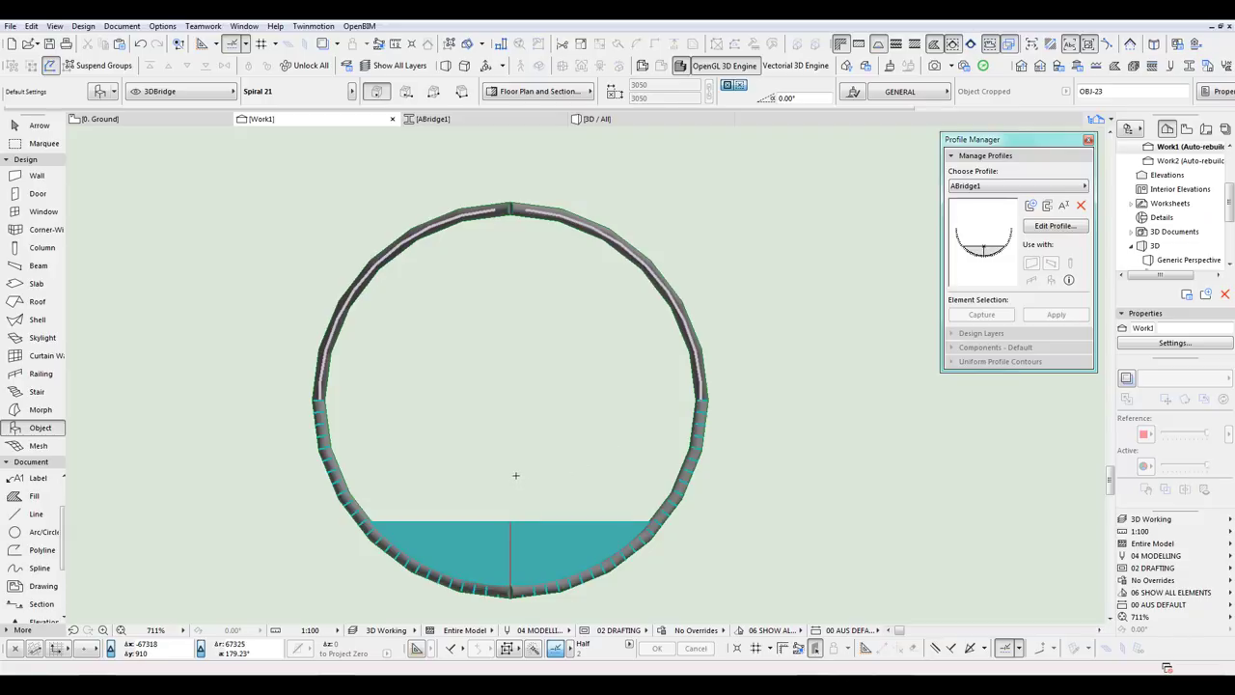
middle_click_drag(515, 475, 606, 450)
Step: On the ground floor plan, stretch the shell's extrusion length to the far end of the 17 m bridge outline
key("F2")
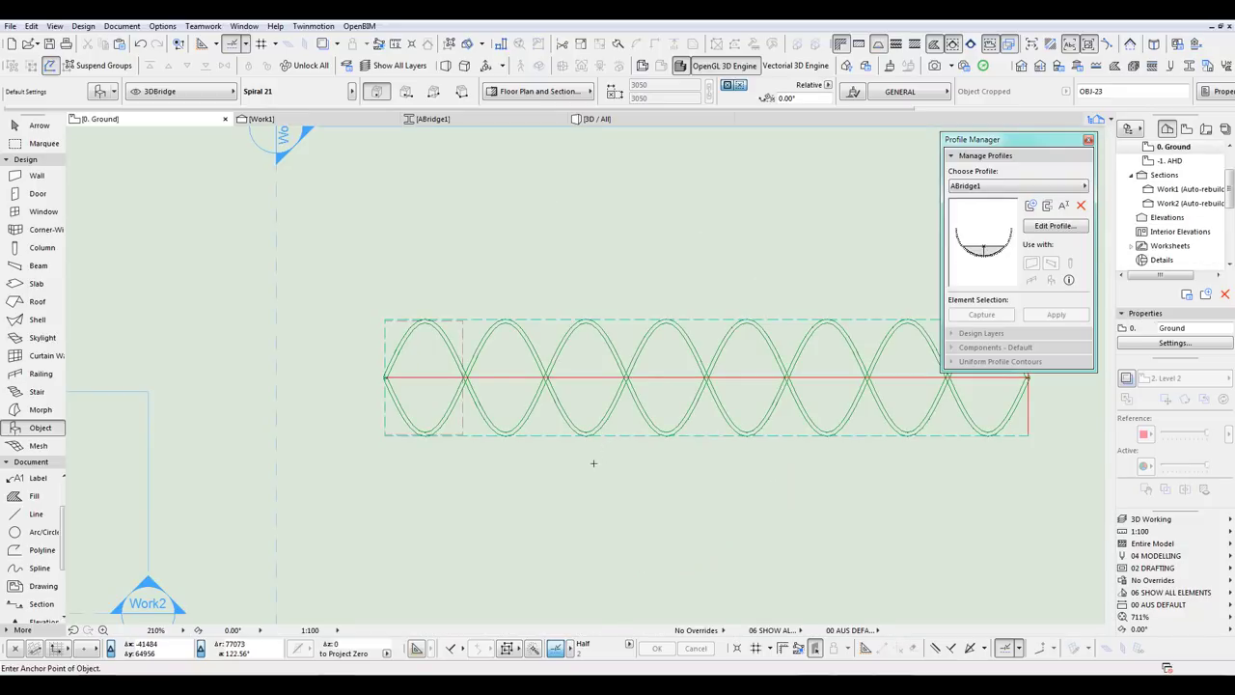
left_click(460, 317)
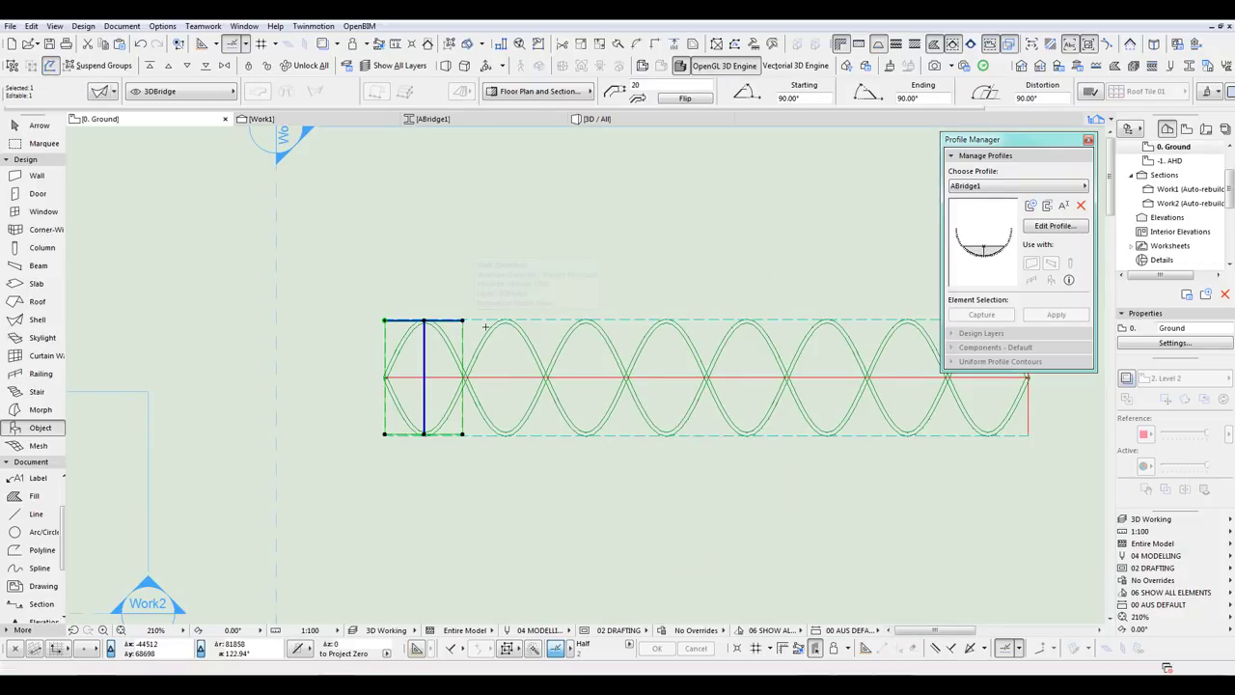
scroll(701, 368, "down", 3)
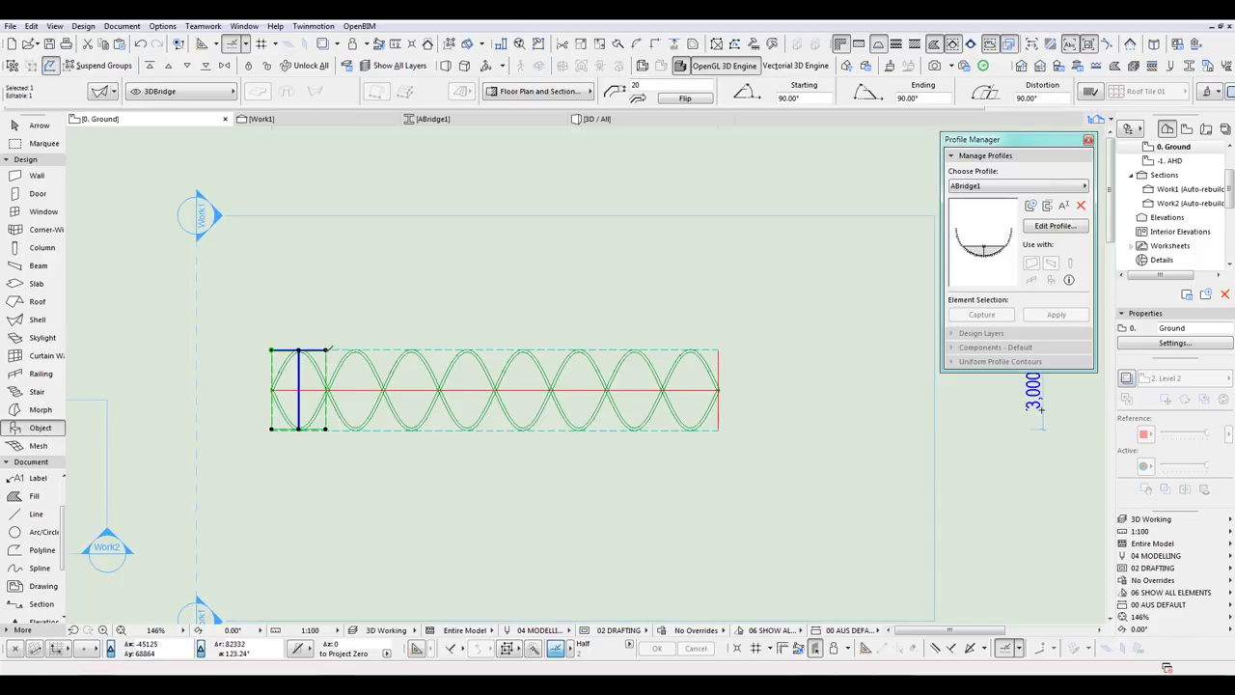
left_click(328, 349)
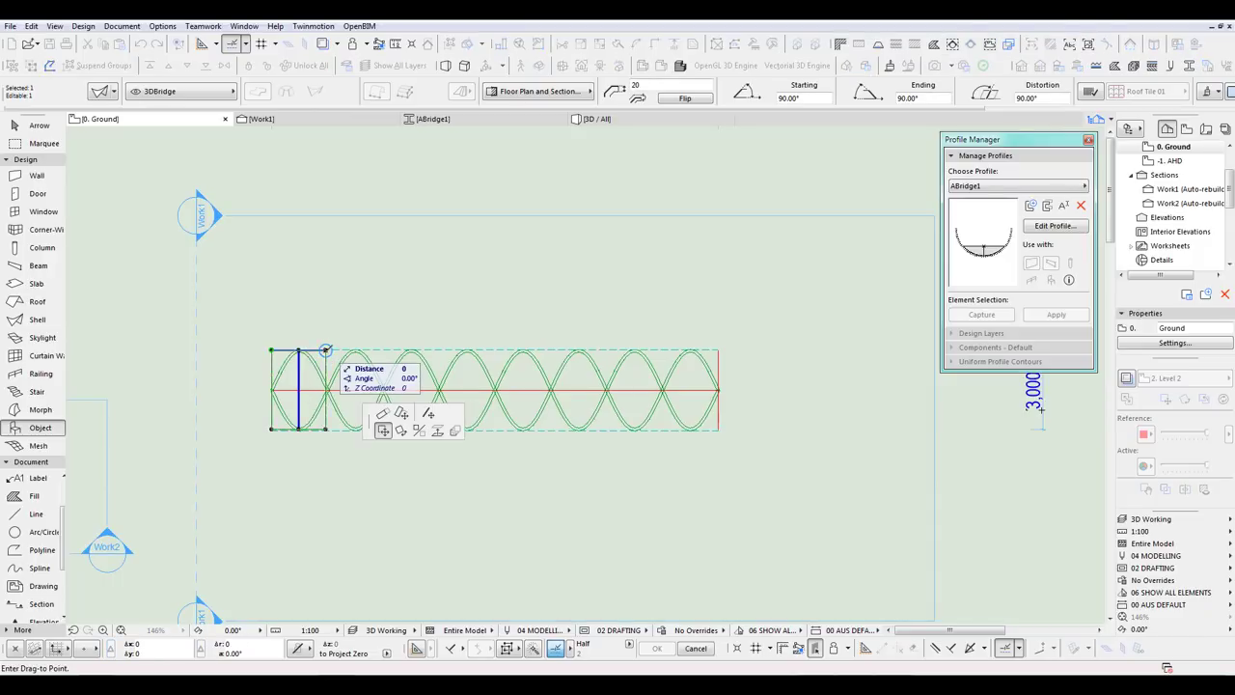
left_click(383, 415)
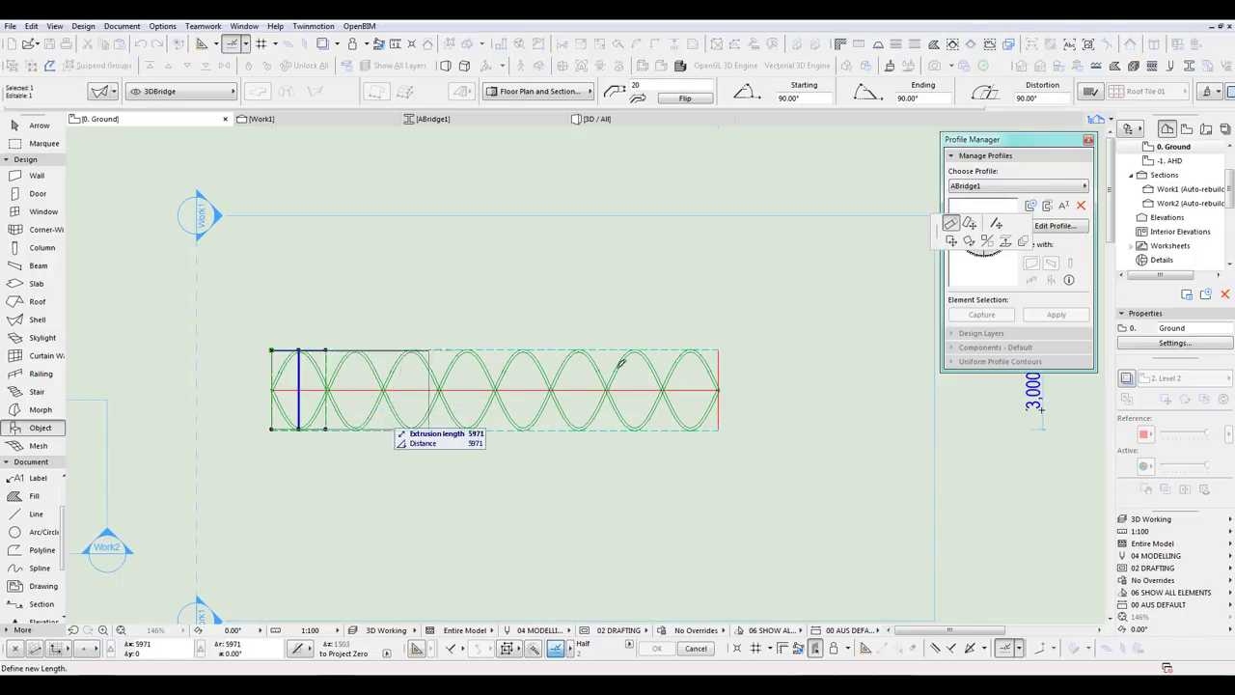
left_click(718, 349)
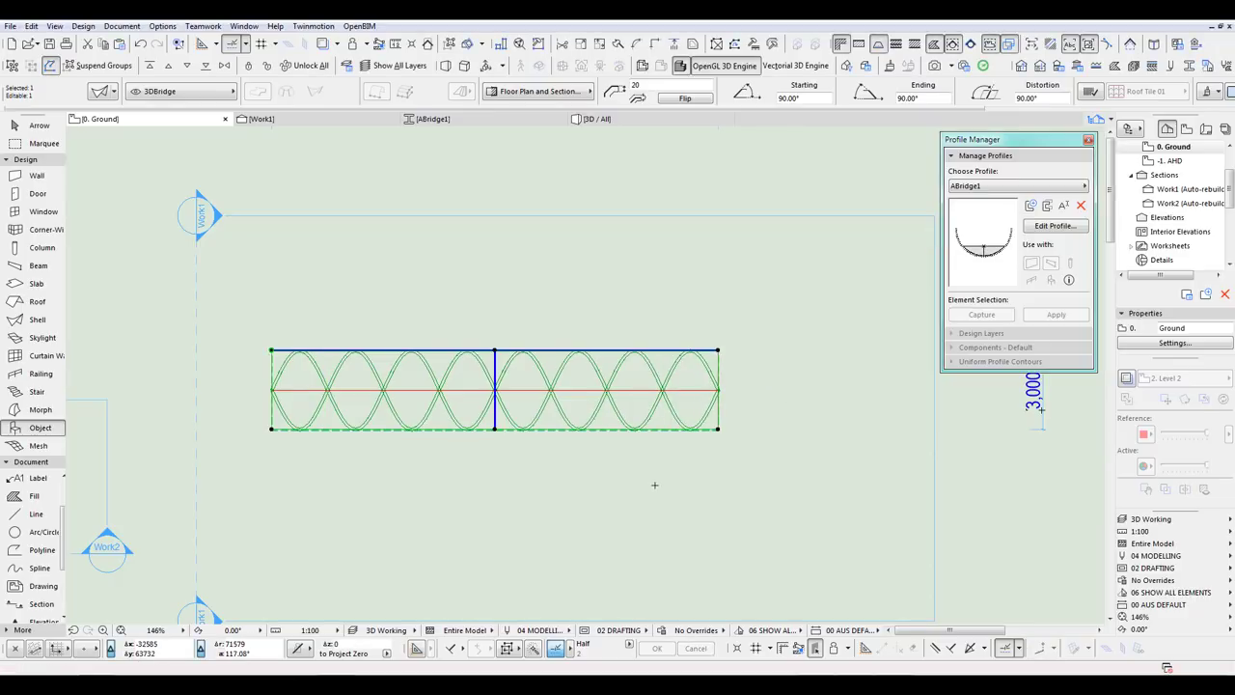
Step: Show the whole bridge in the 3D view with its near open end facing the viewer
key("Escape")
key("F3")
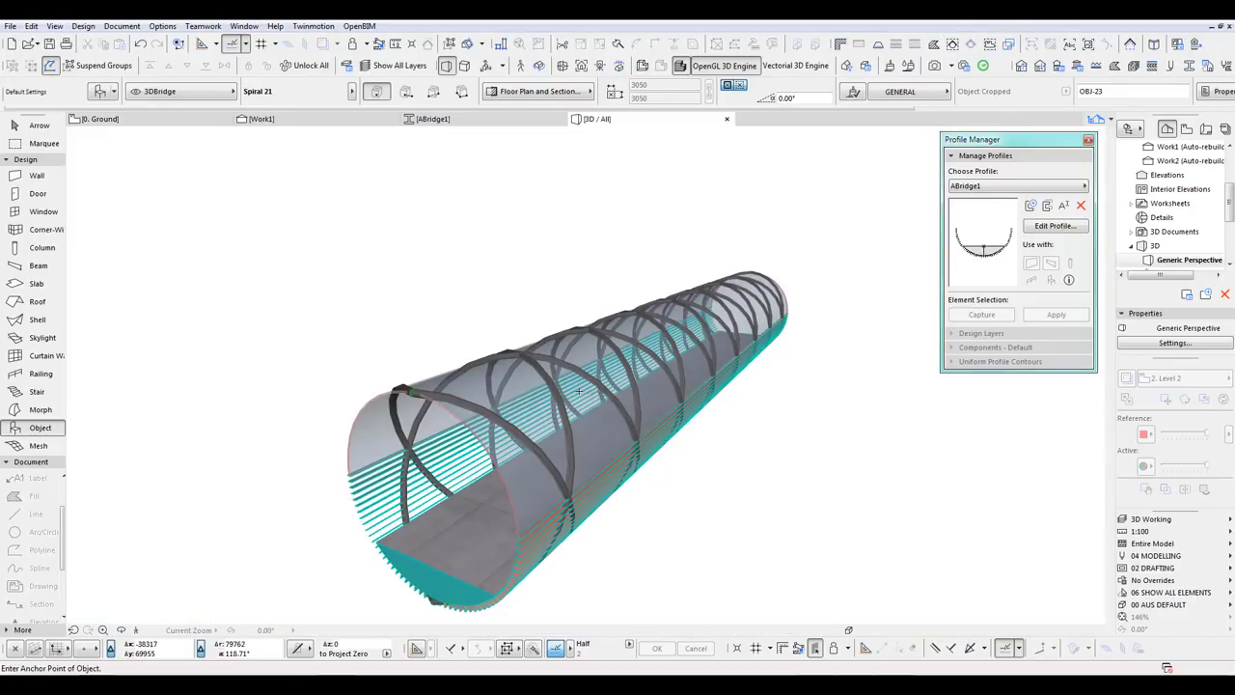
mouse_move(598, 392)
middle_mouse_down("shift")
mouse_move(416, 317)
mouse_move(555, 395)
middle_mouse_up("shift")
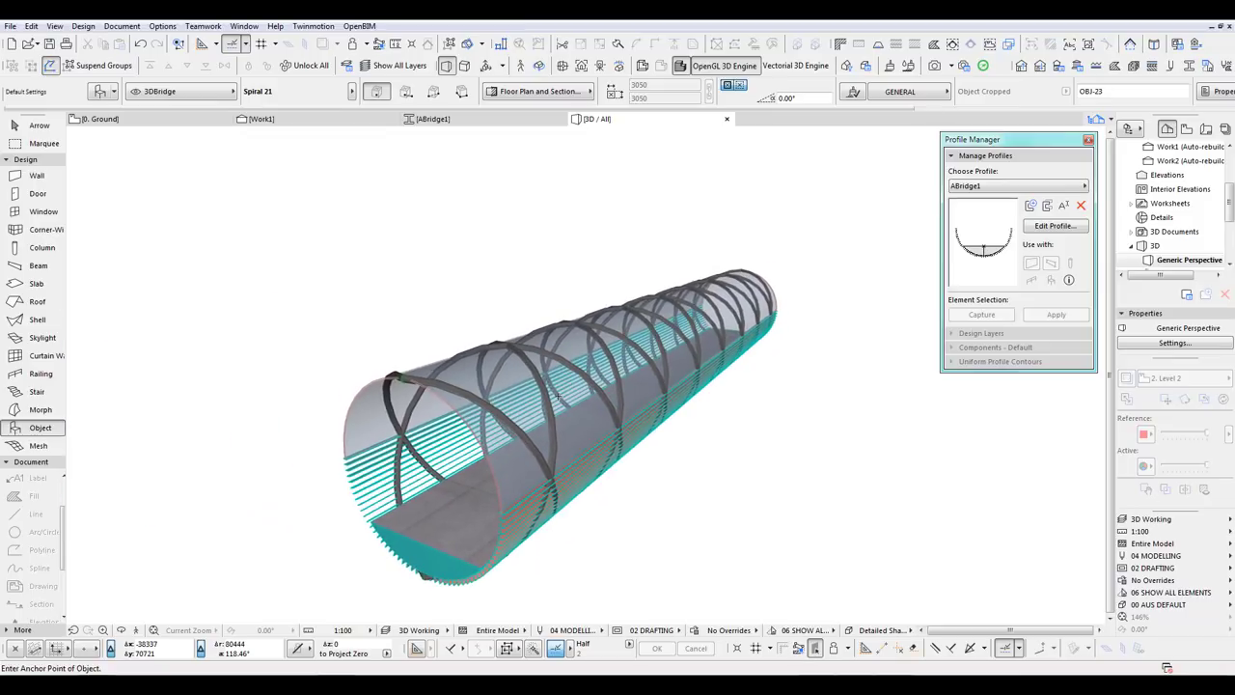
left_click(457, 415)
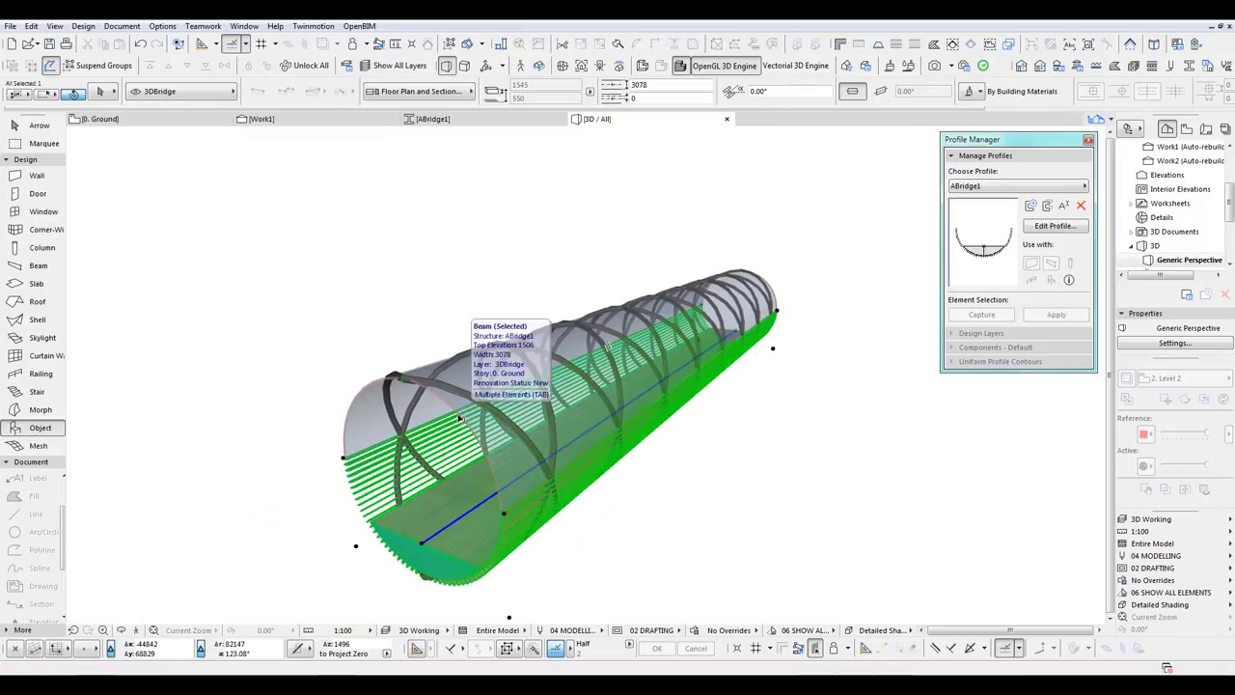
key("Escape")
Step: Select the glass roof shell and set its beginning tilt at the near end to 125°
left_click(372, 393, "shift")
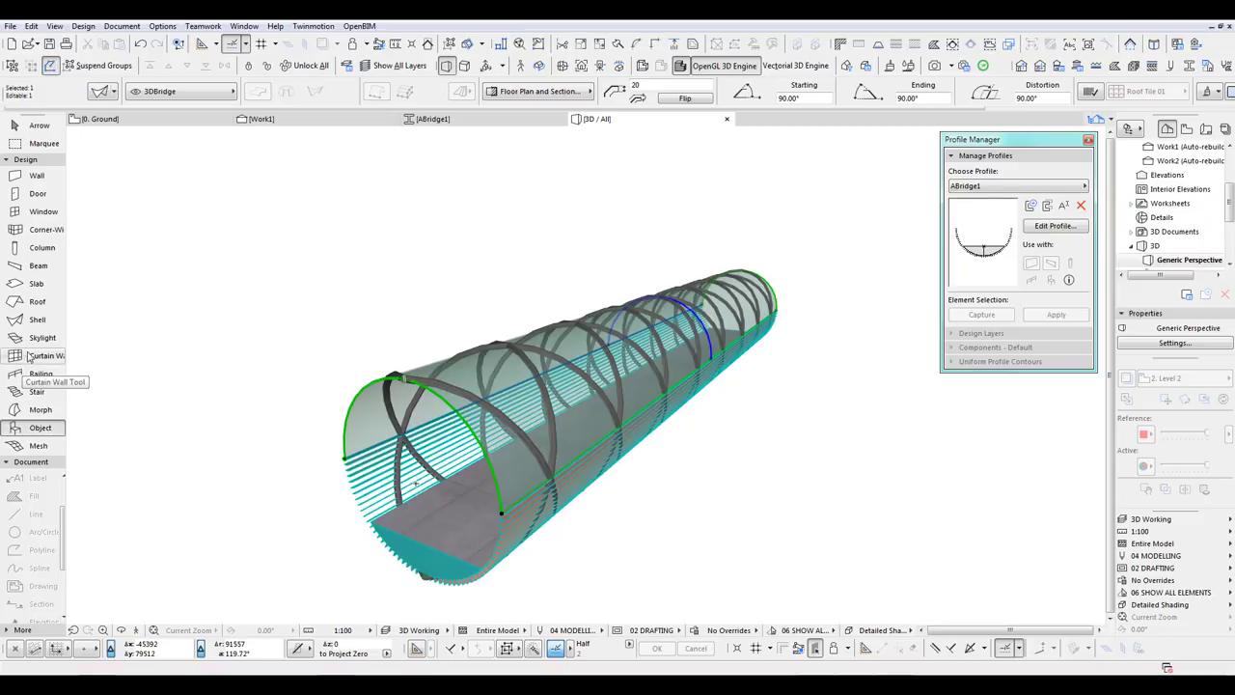
left_click(37, 319)
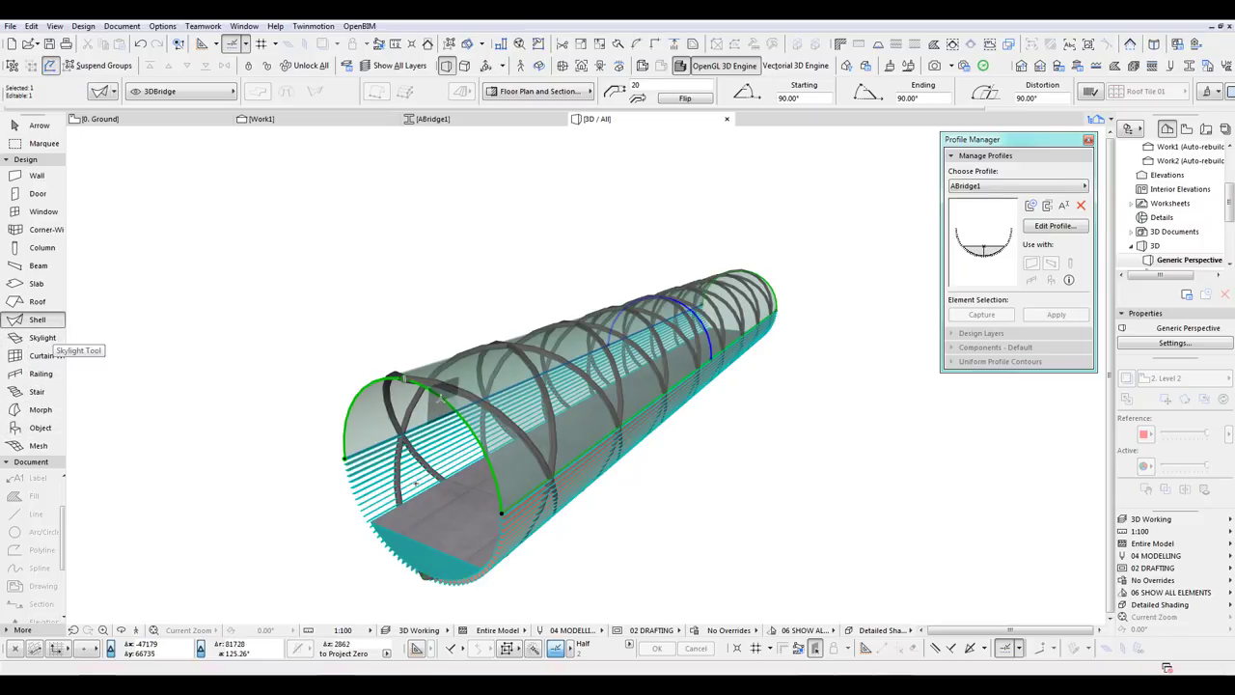
left_click(439, 395)
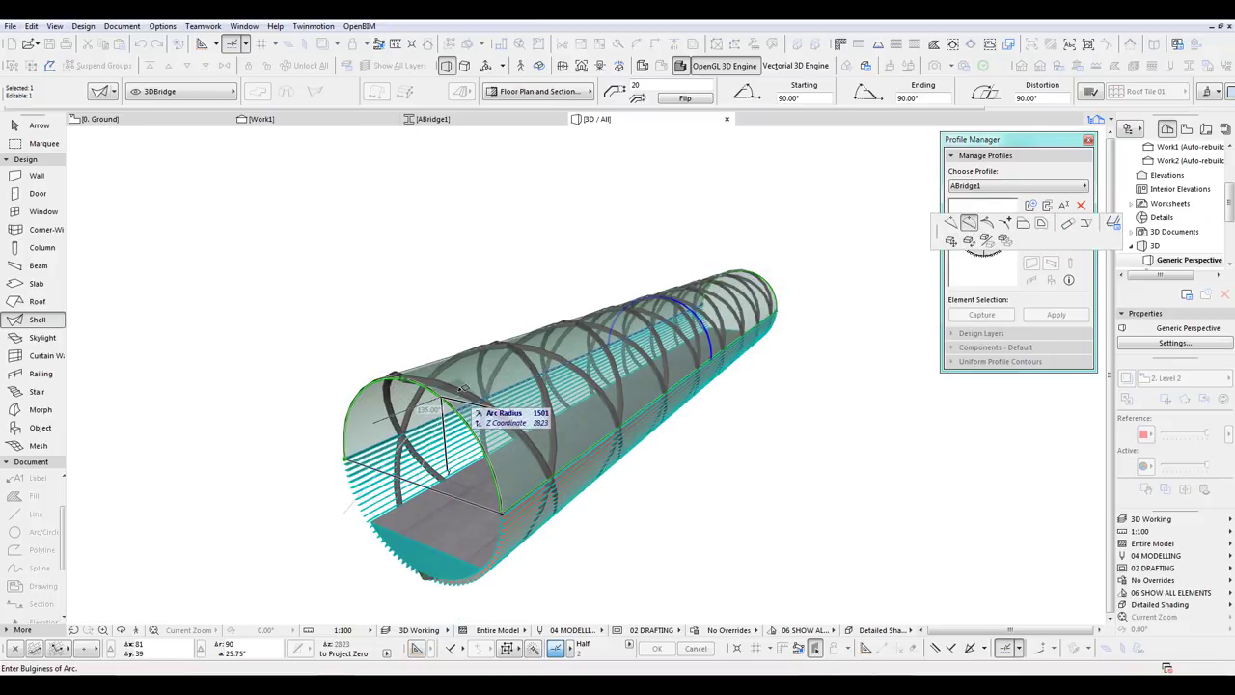
left_click(1069, 225)
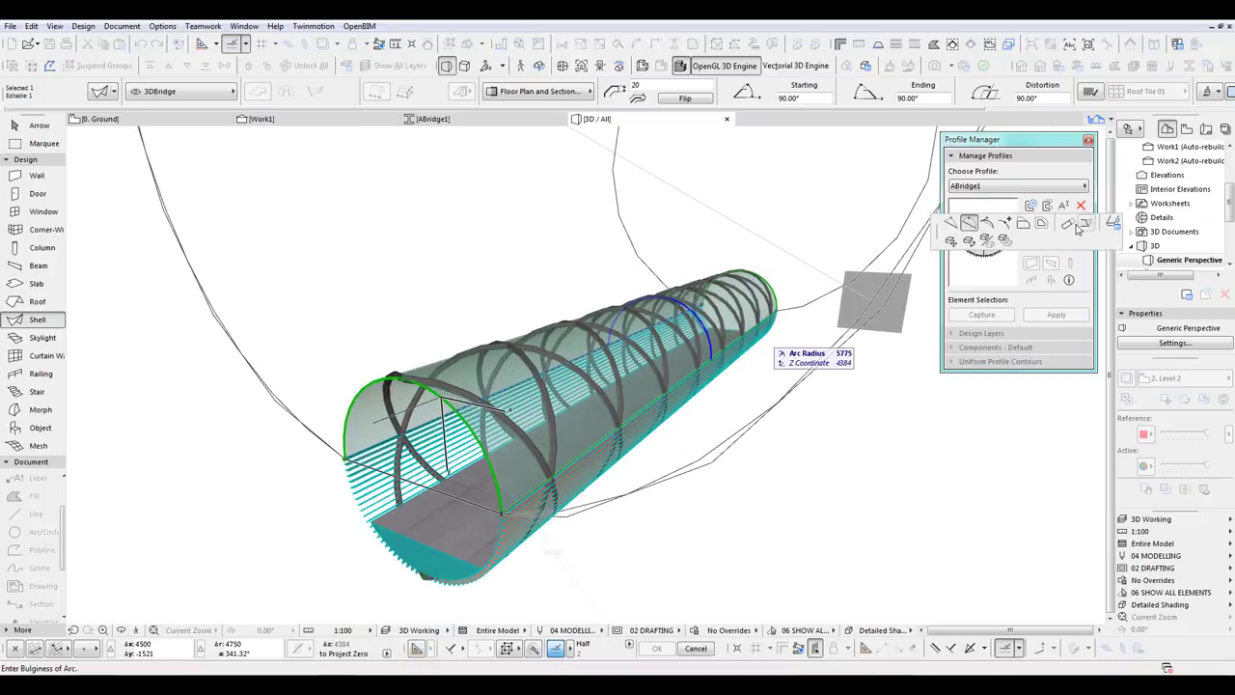
left_click(1071, 225)
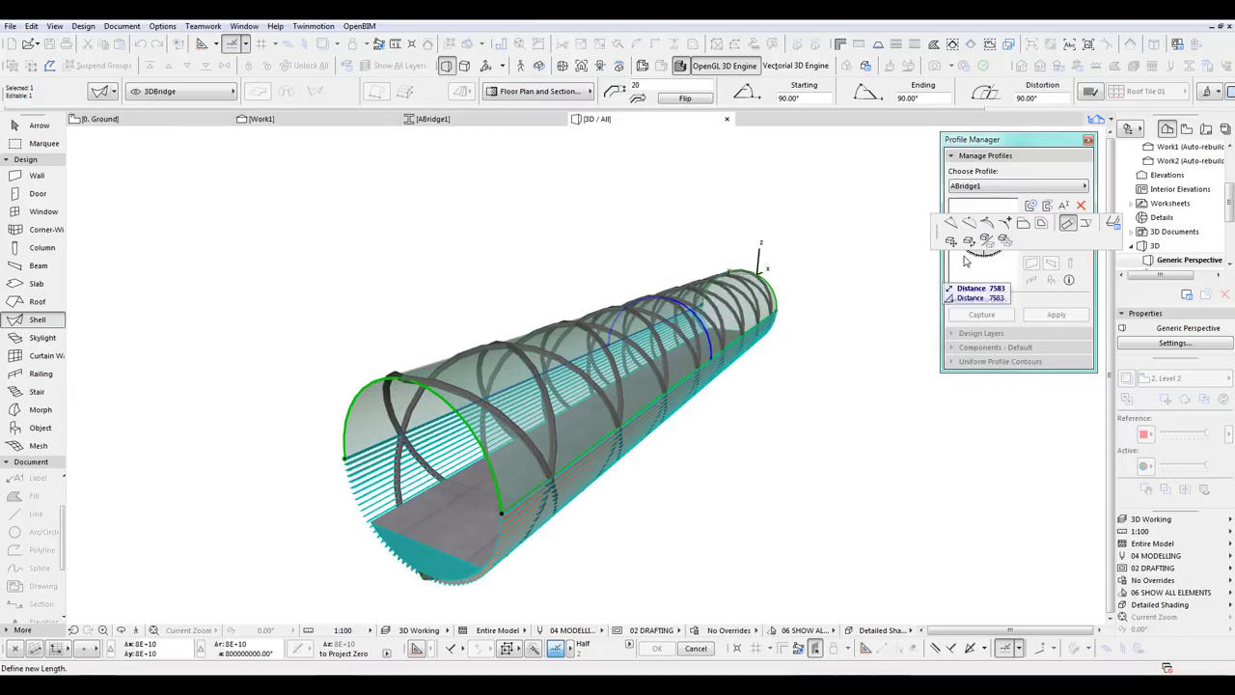
left_click(1087, 224)
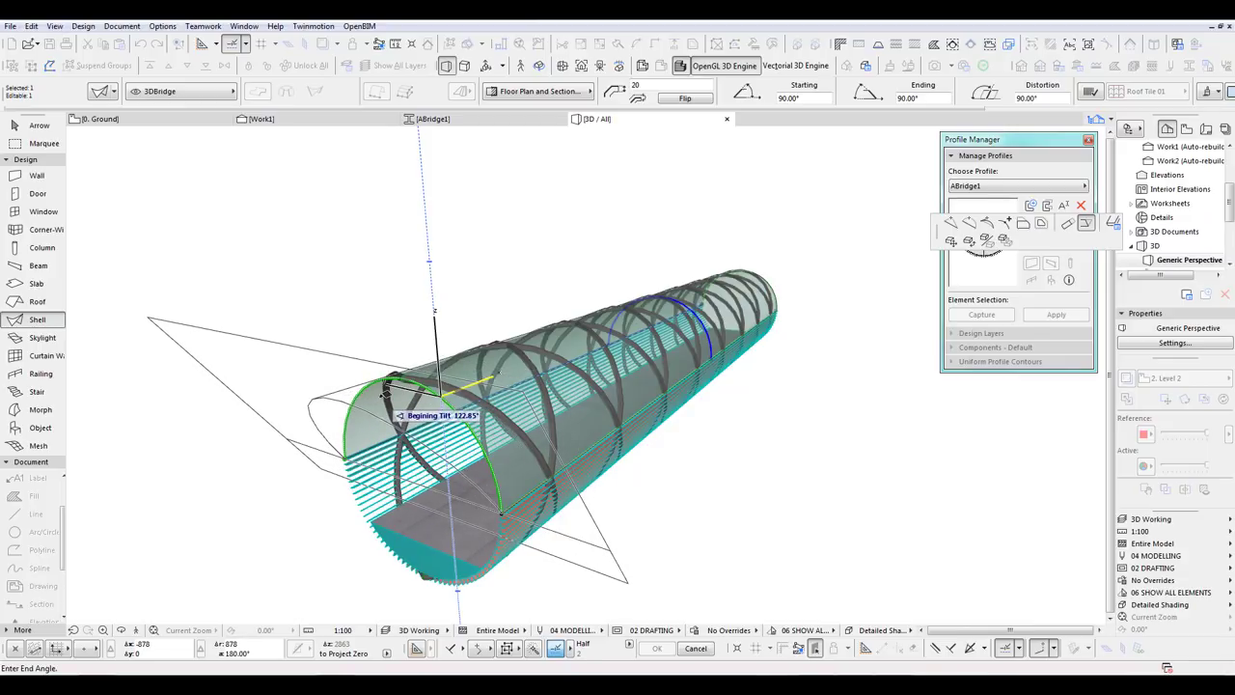
type("1")
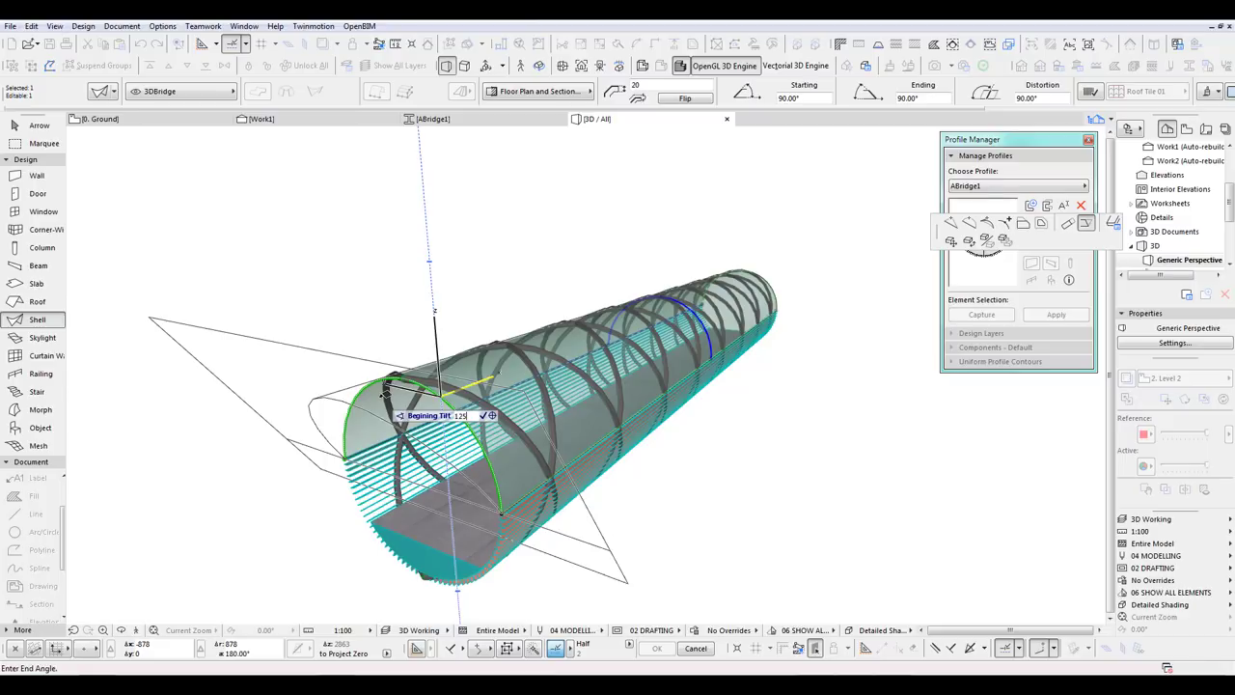
type("25")
key("Return")
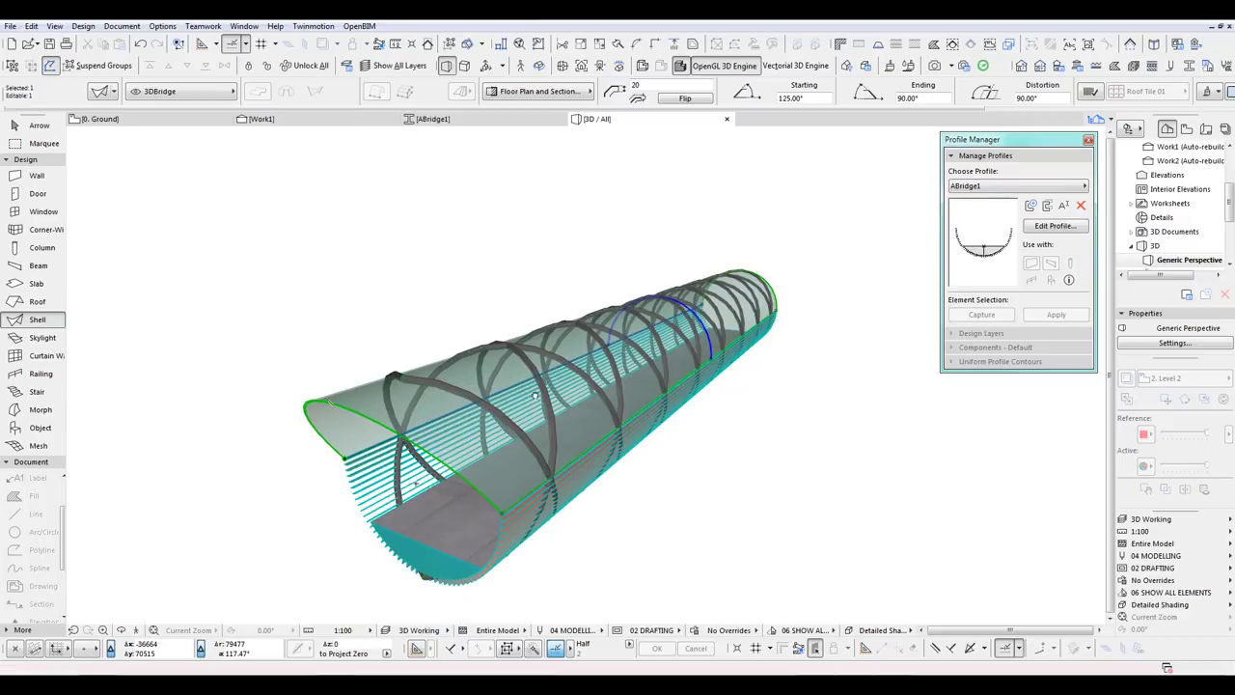
middle_click_drag(534, 406, 585, 373, "shift")
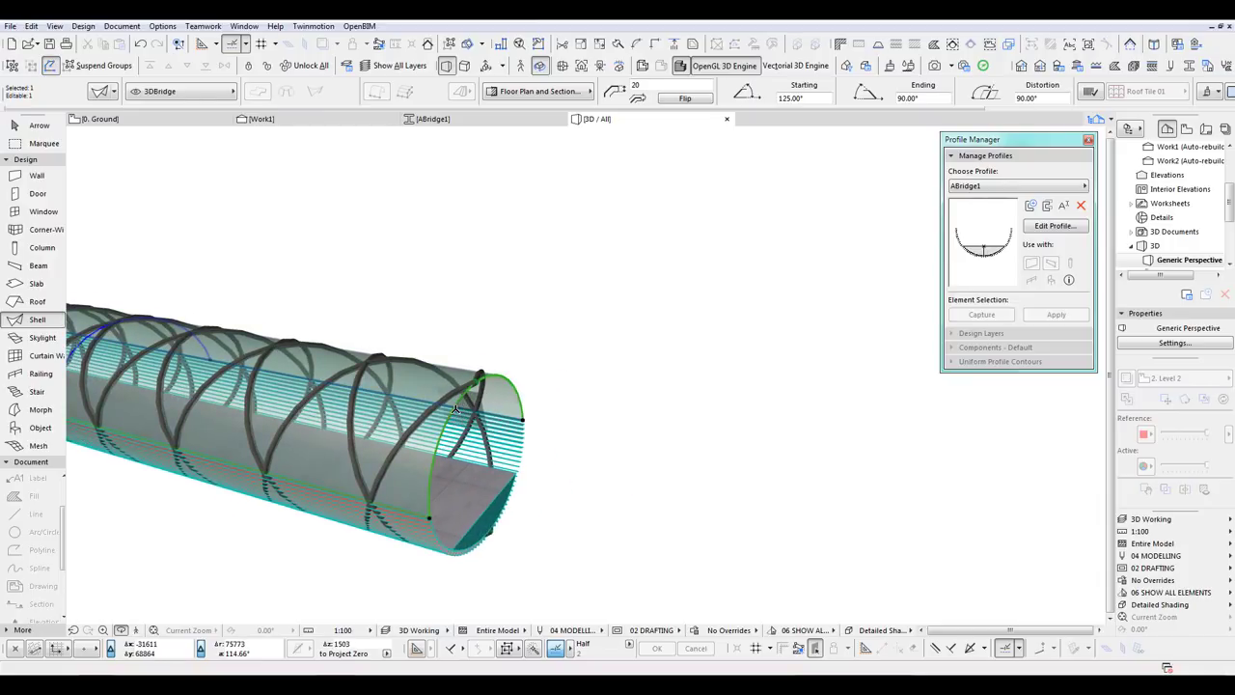
left_click(453, 410)
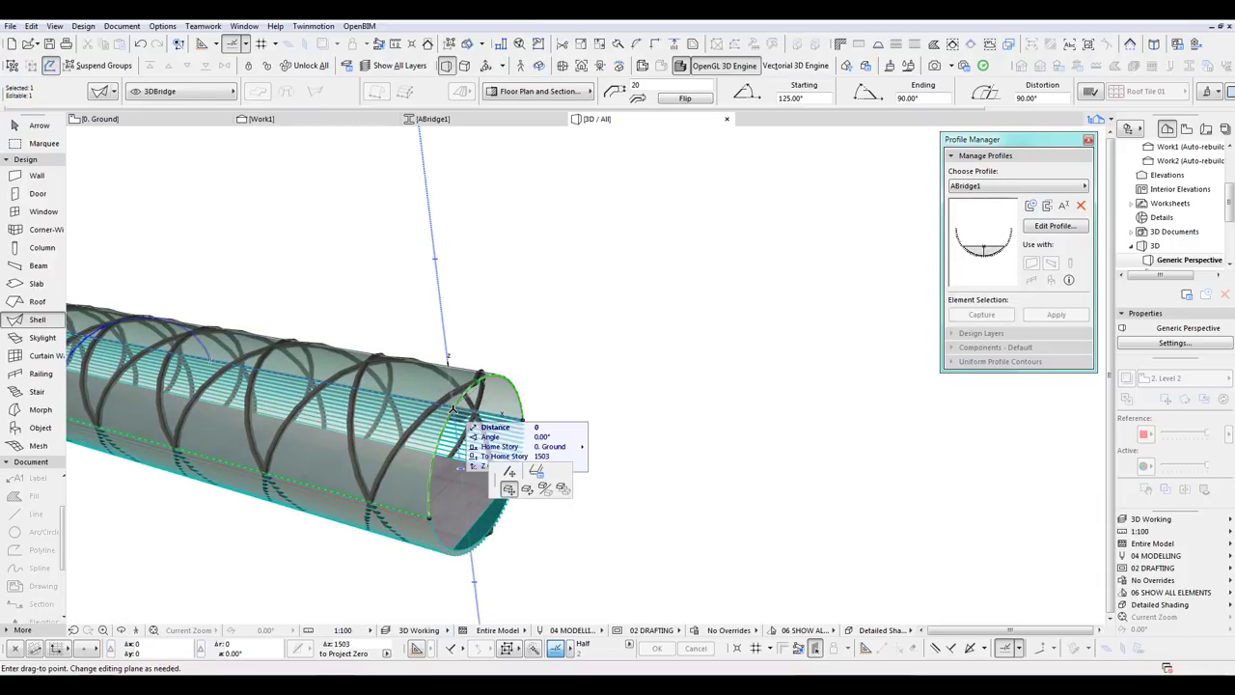
left_click(536, 472)
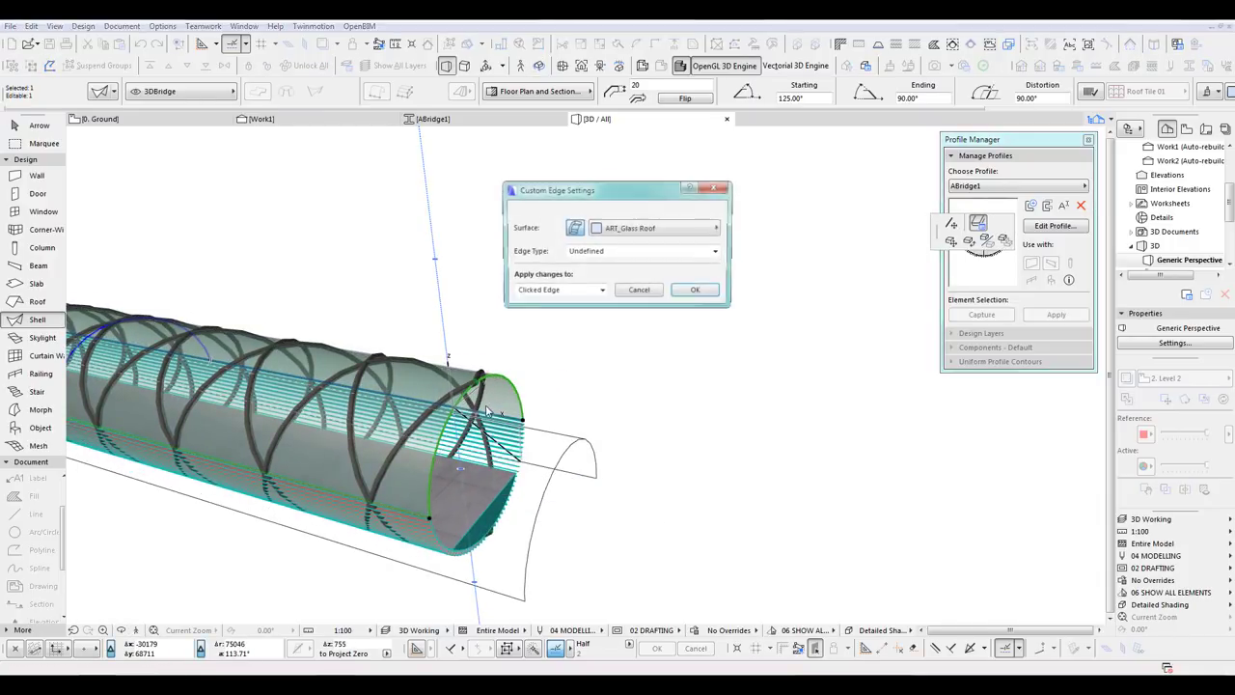
left_click(634, 287)
left_click(423, 466)
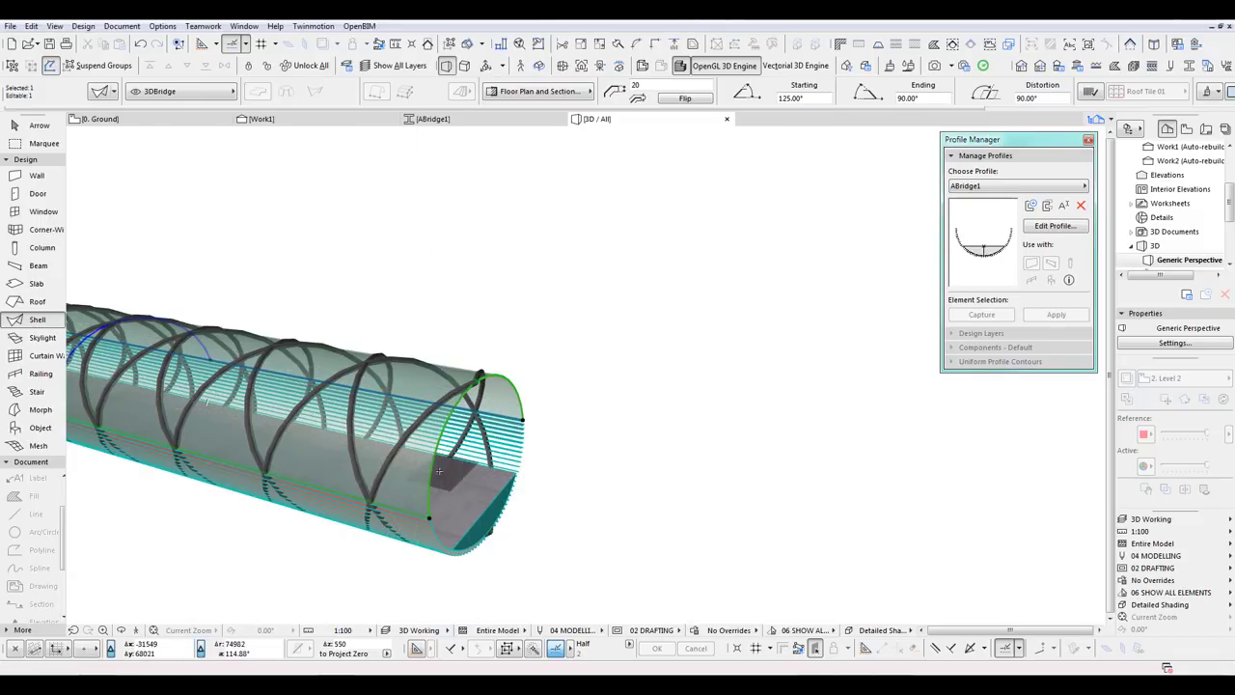
Step: Set the glass shell's ending tilt at the opposite end to 125°
left_click(431, 464)
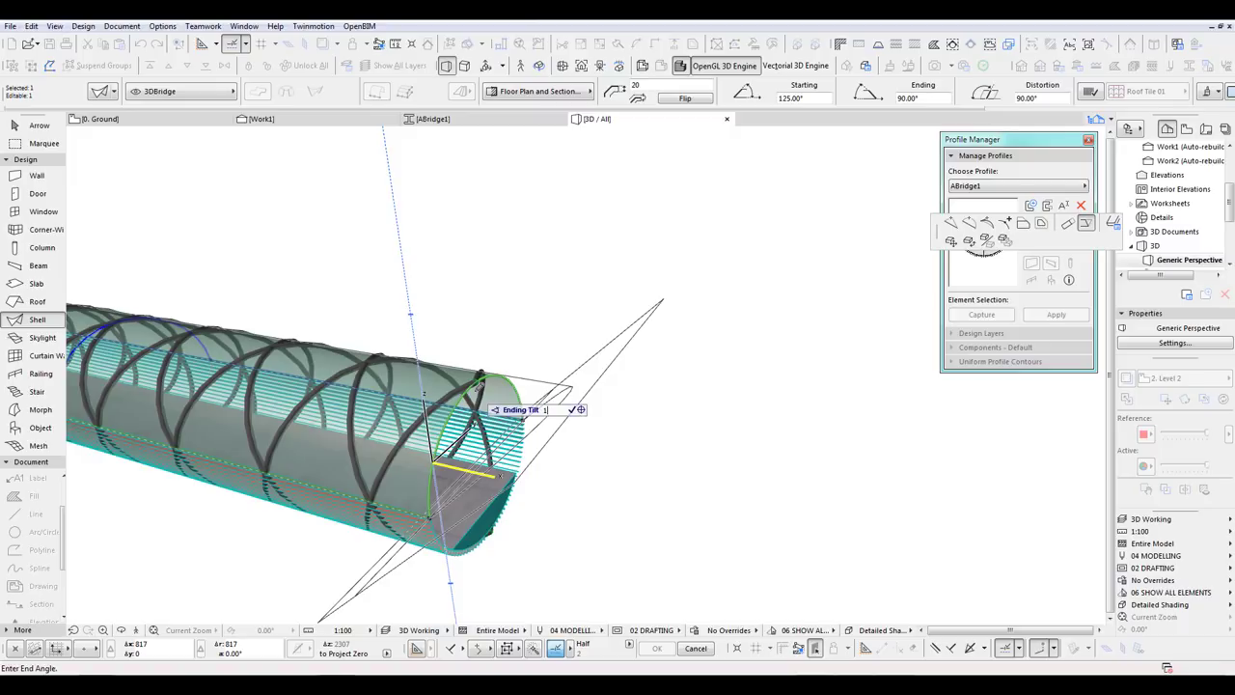
key("Return")
middle_click_drag(536, 473, 366, 412, "shift")
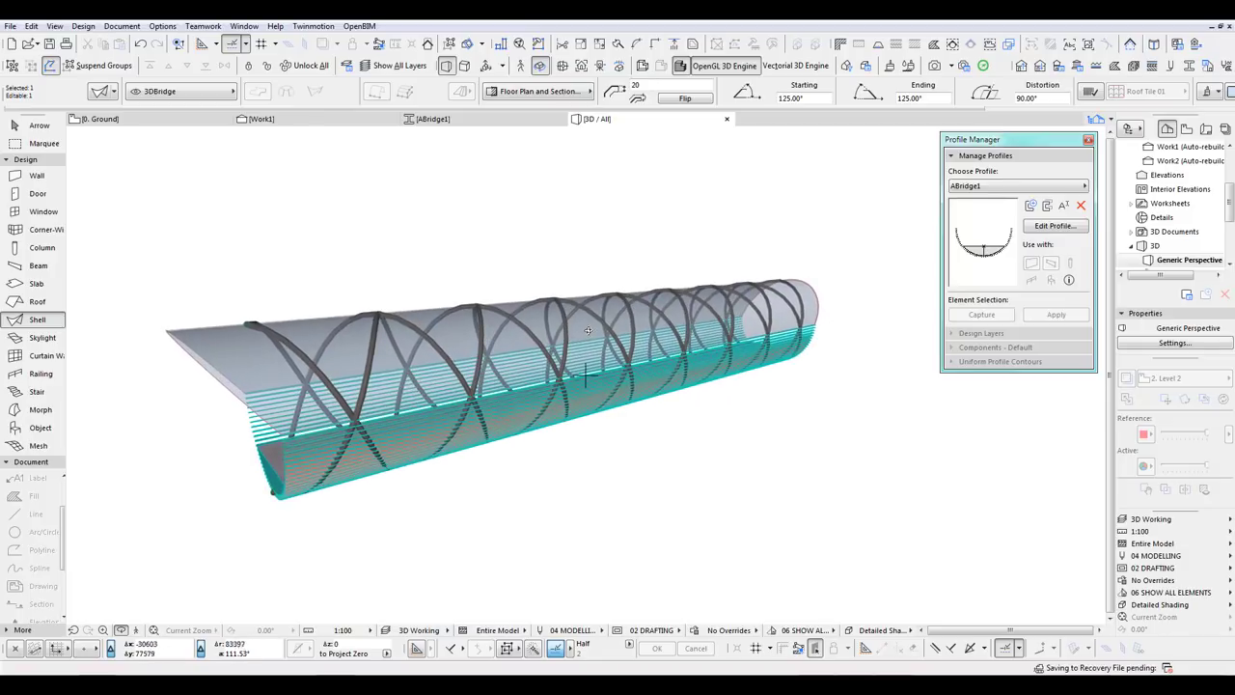
Step: Return to the ground floor plan and choose the Tube 21 library object with a tube radius of 25
key("F2")
middle_click_drag(446, 434, 643, 433)
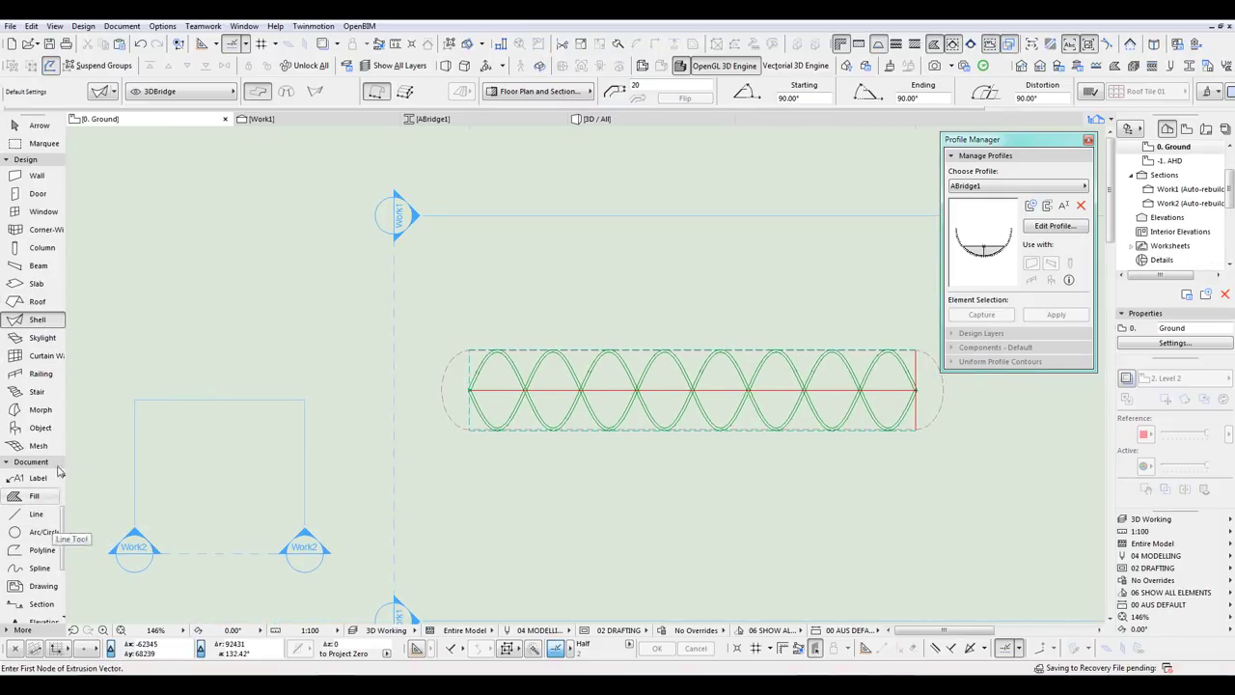
double_click(38, 431)
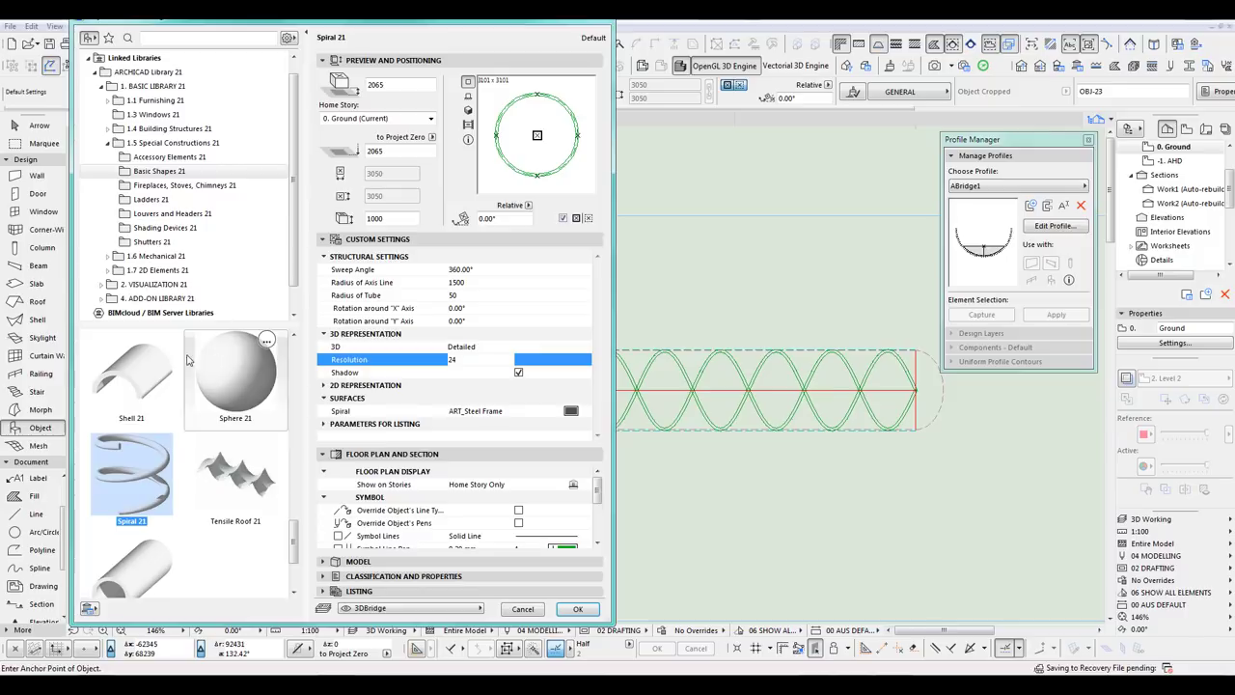
left_click(127, 562)
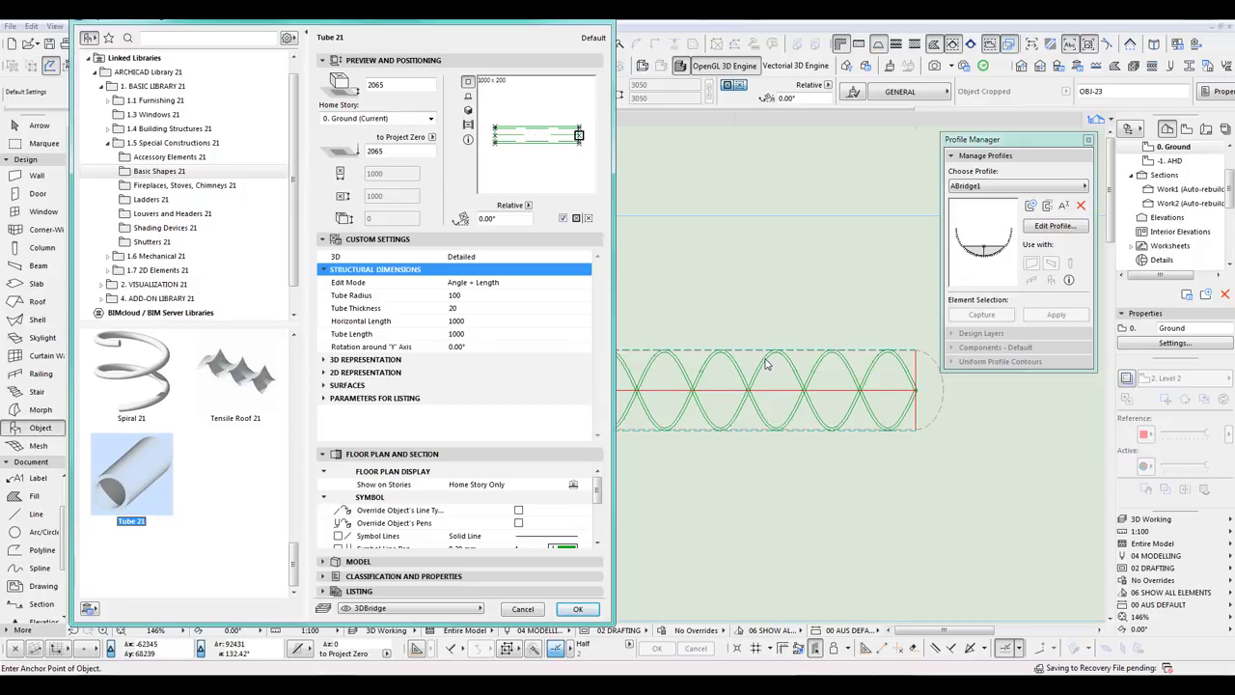
left_click(465, 297)
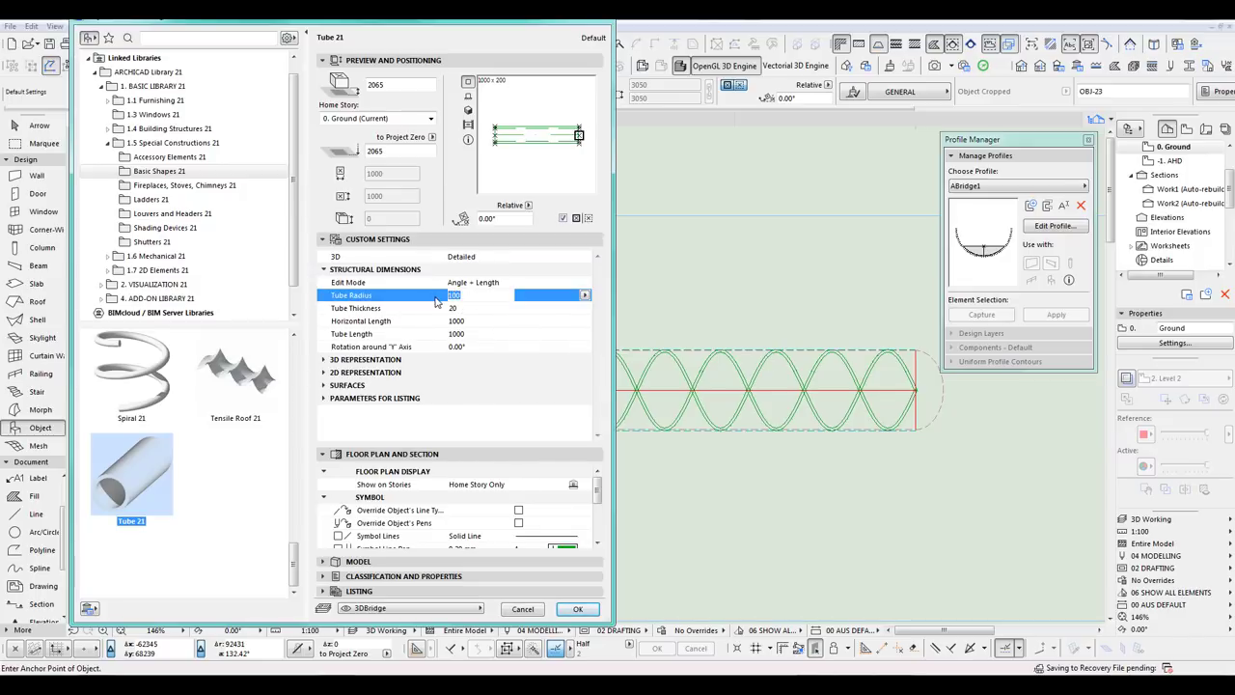
type("25")
key("Return")
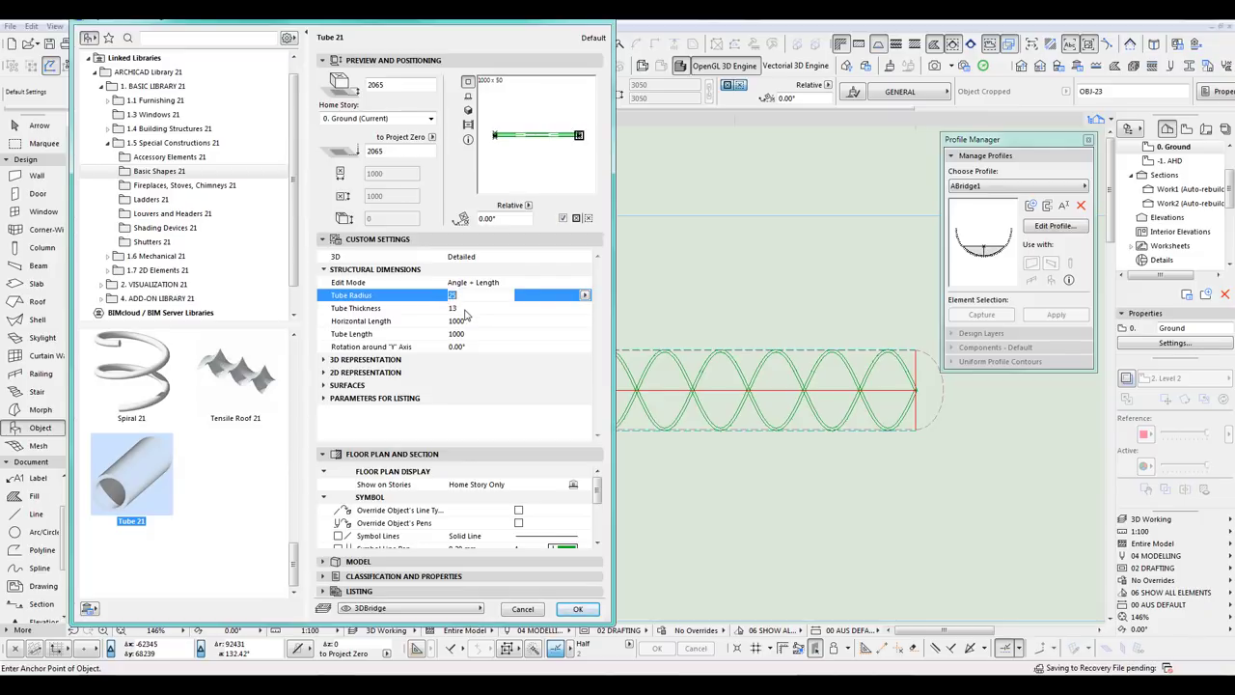
Step: Try to set the tube thickness to 25, preview the tube in 3D and accept the object settings
left_click(467, 309)
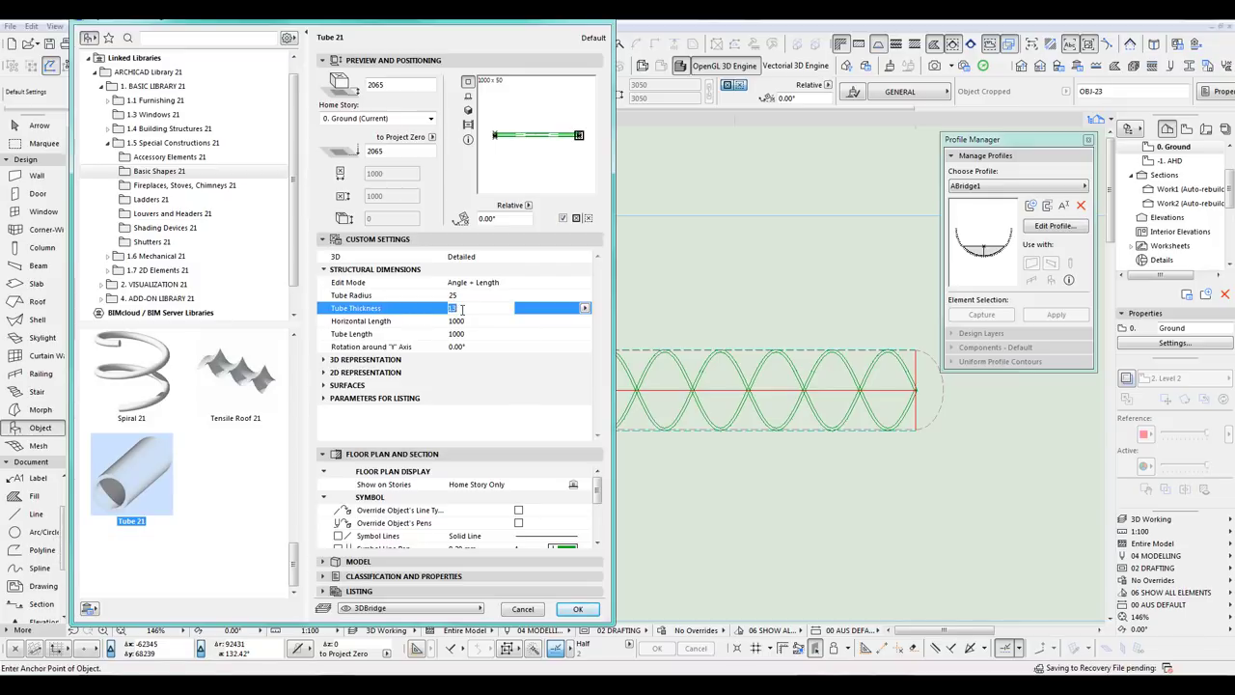
type("25")
key("Return")
left_click(468, 112)
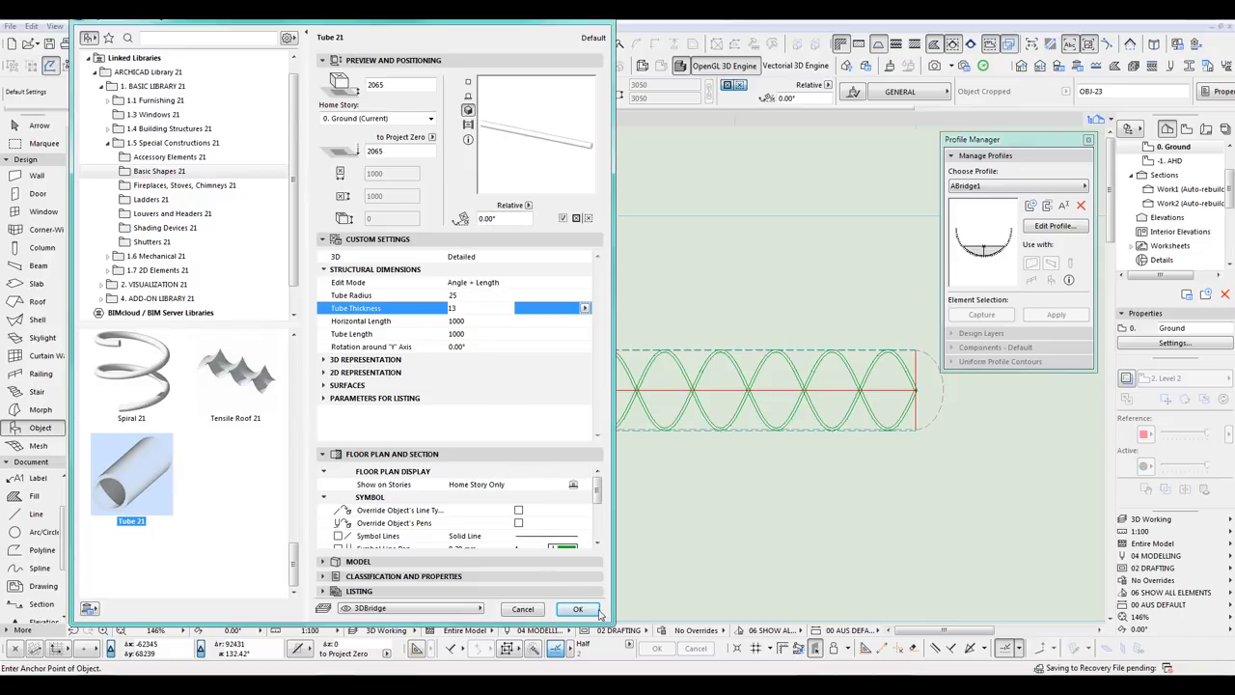
left_click(579, 610)
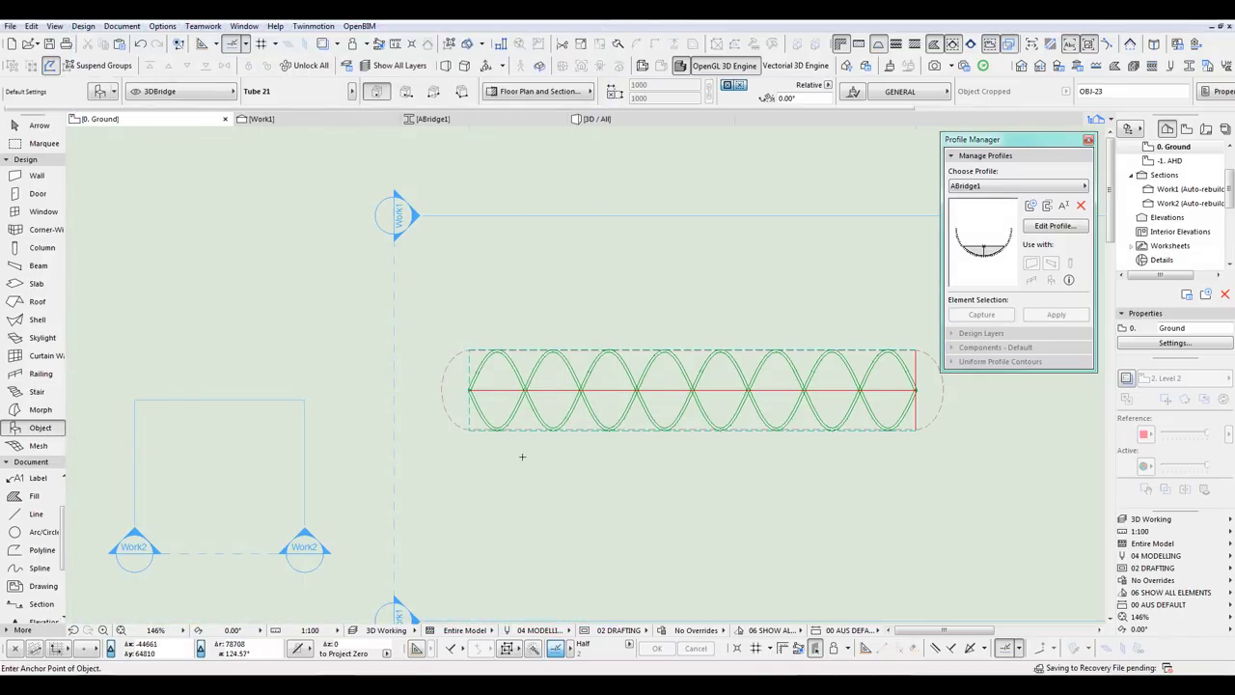
Step: Place the tube below the bridge and move its start point onto the lowest point of the first spiral loop
scroll(506, 457, "up", 5)
left_click(52, 124)
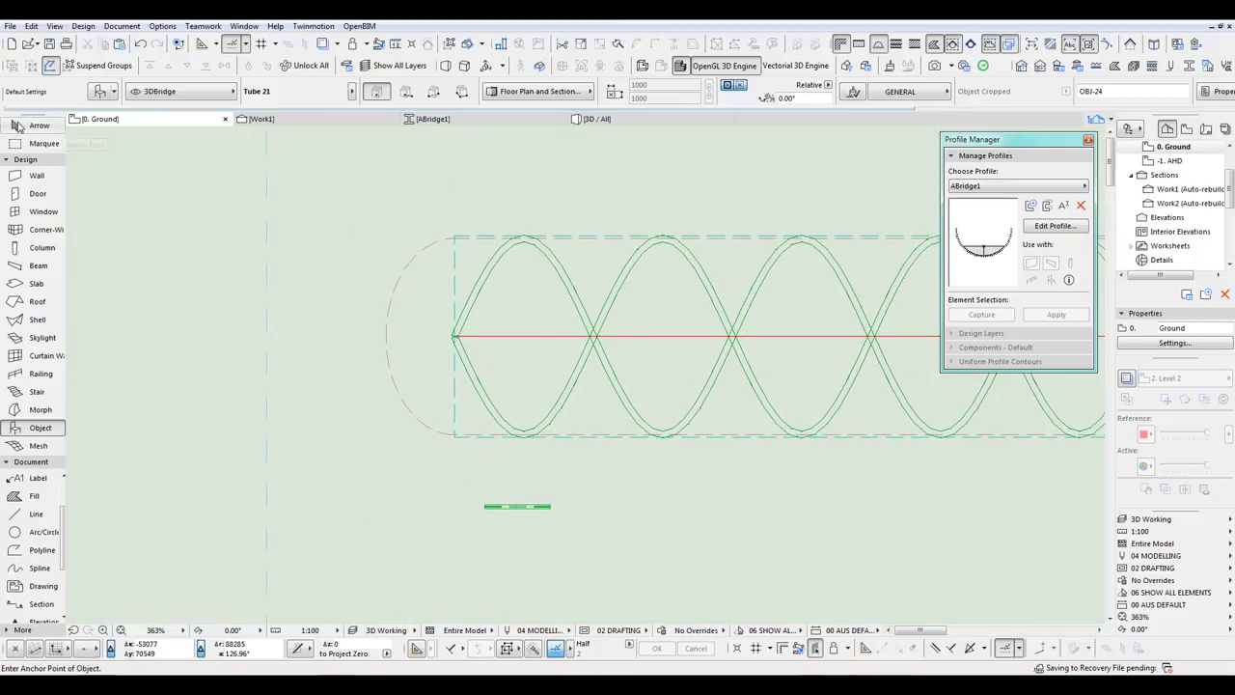
scroll(414, 481, "up", 3)
left_click(468, 395)
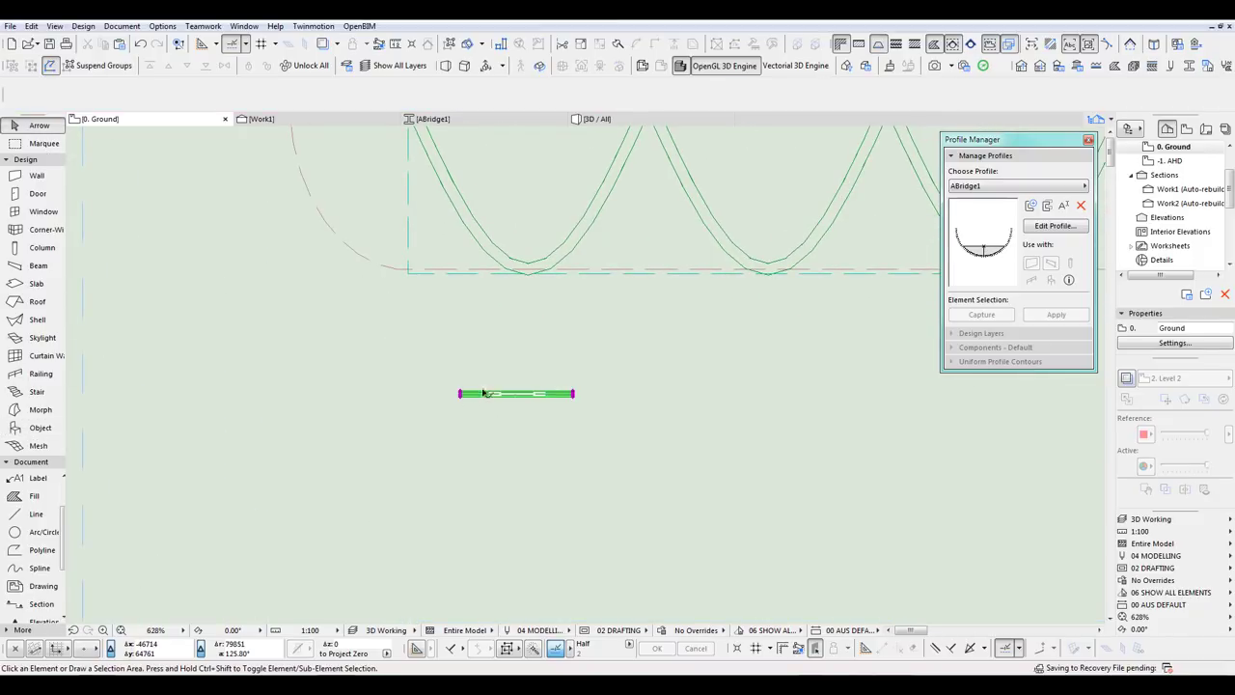
left_click(461, 394)
scroll(550, 272, "up", 6)
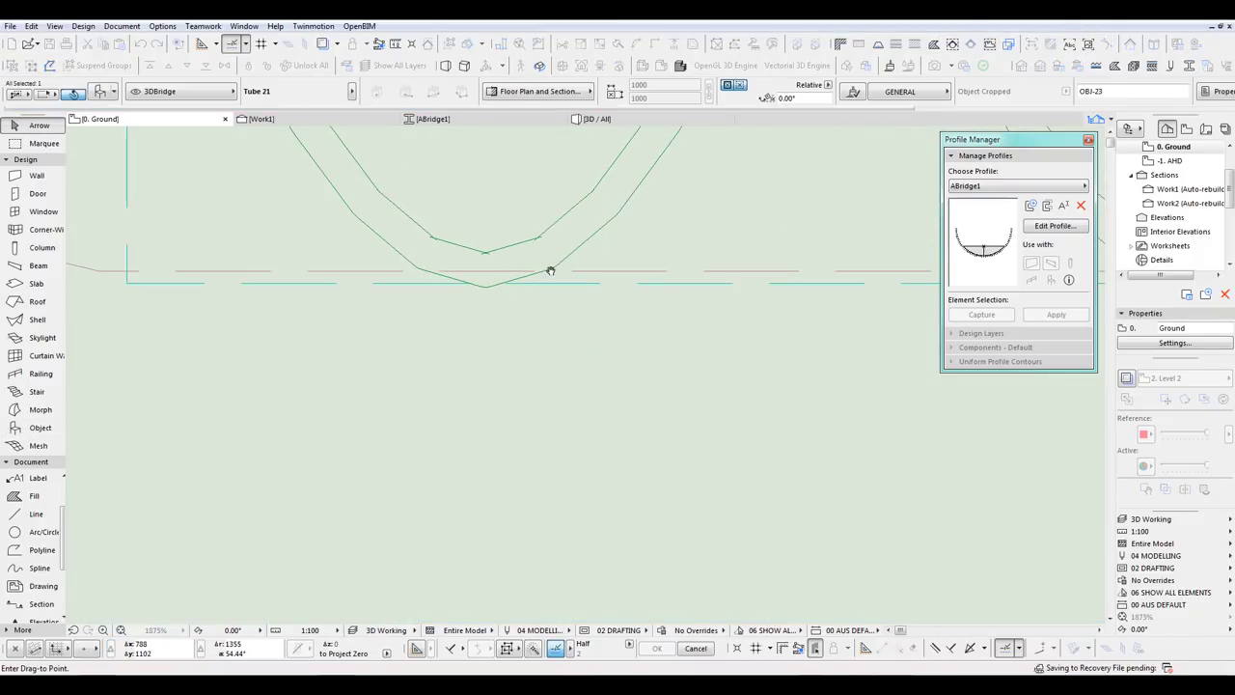
left_click(485, 276)
middle_click_drag(568, 378, 508, 482)
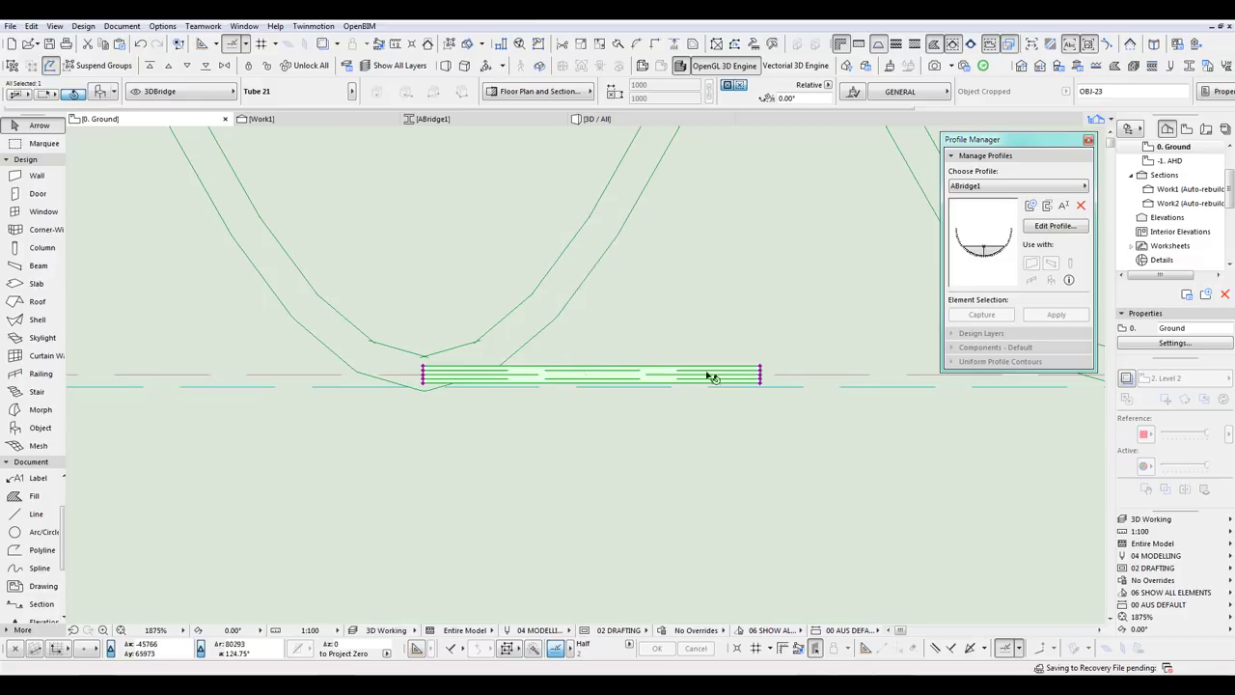
Step: Change the placed tube's radius to 50 and its thickness to 25, and deselect it
key("ctrl+t")
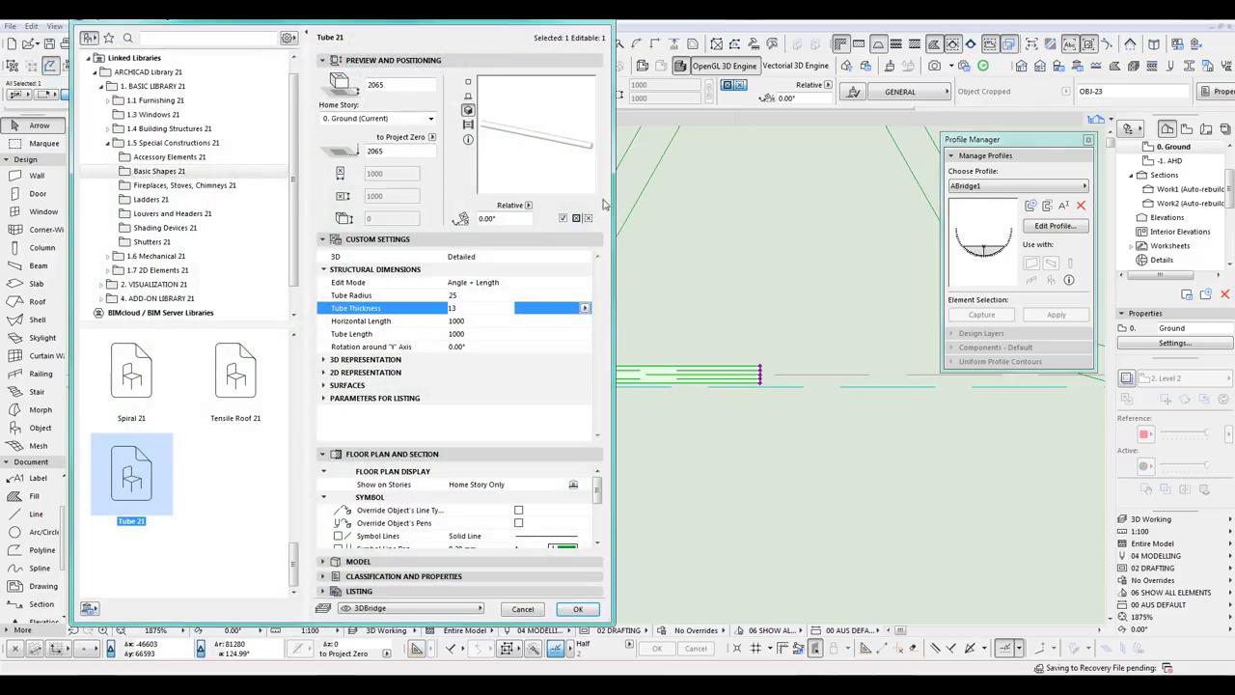
left_click(464, 295)
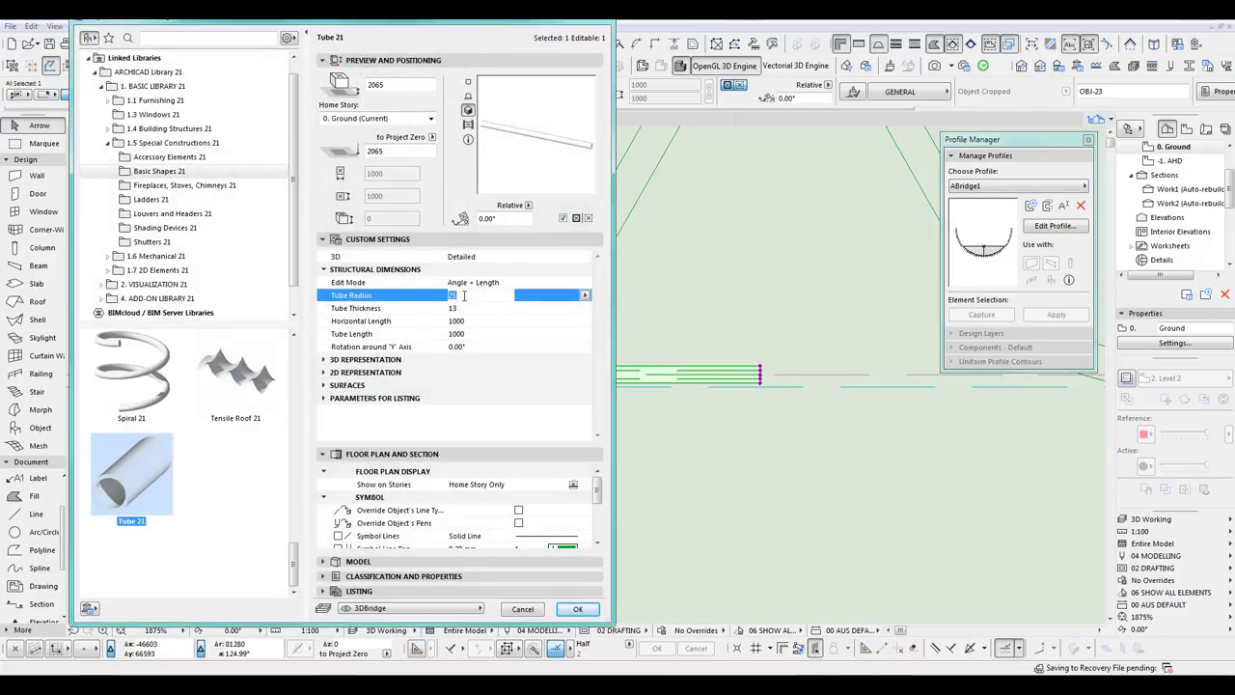
left_click(468, 307)
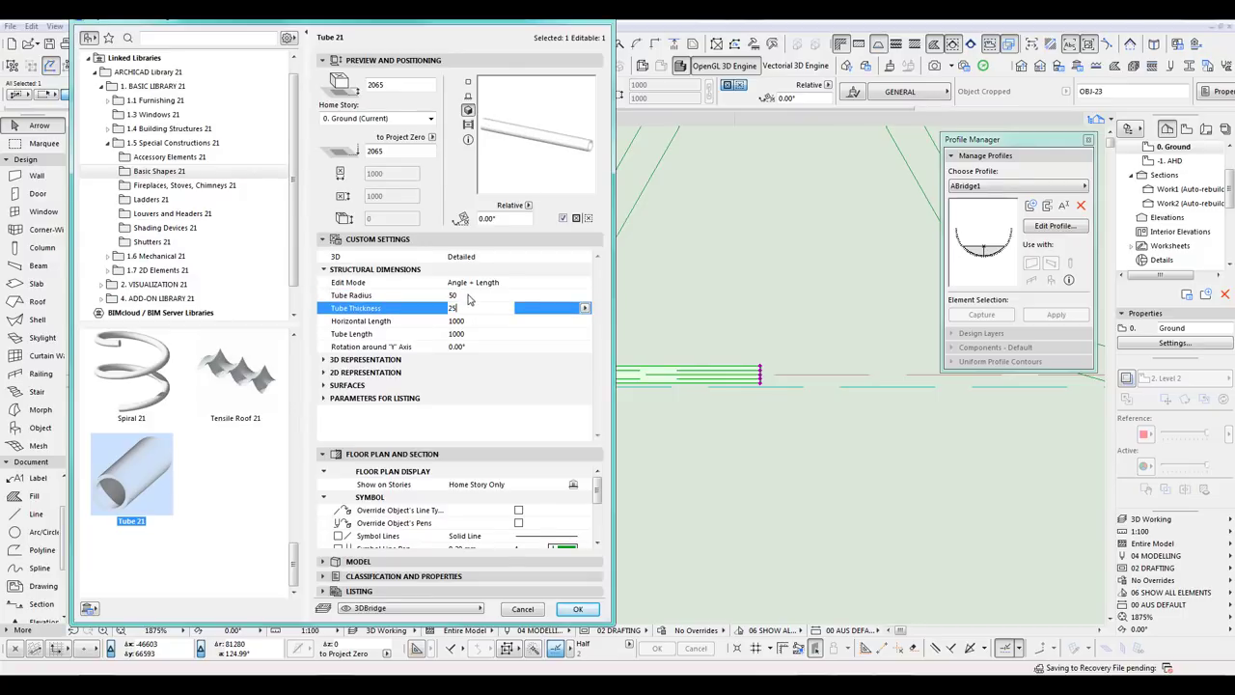
type("25")
left_click(577, 608)
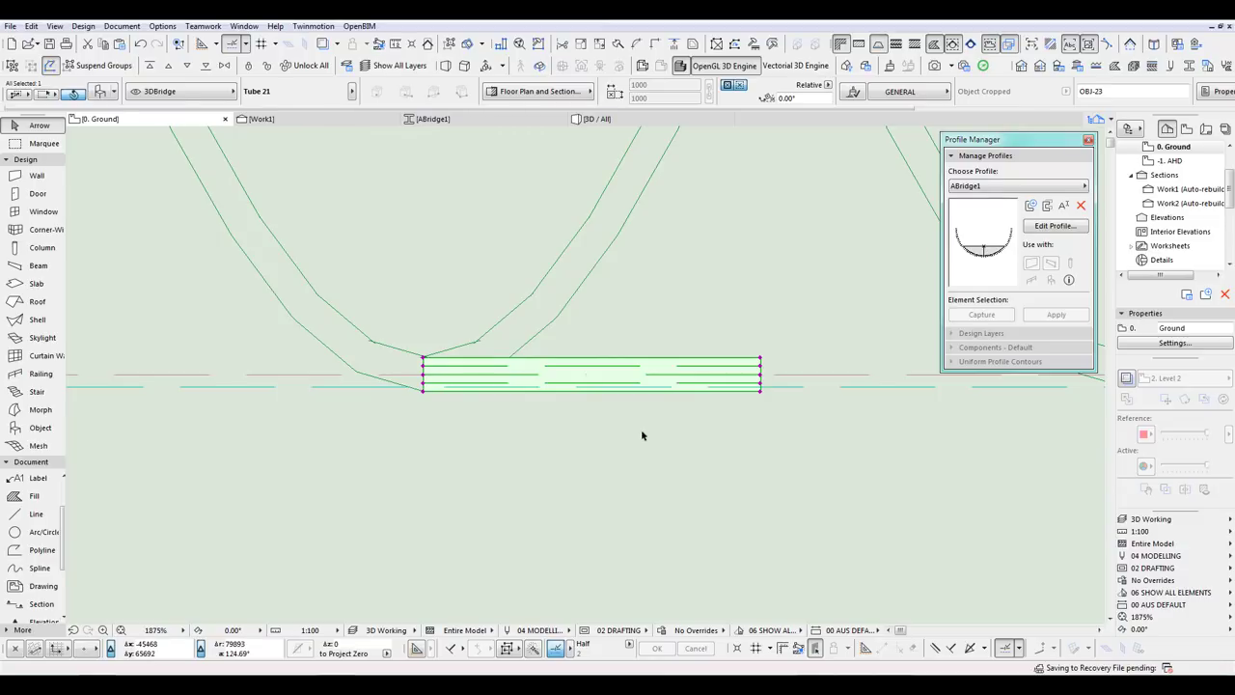
left_click(641, 436)
Step: In the Work1 section, move the tube 562 mm straight down onto the spiral frame's side joint at the uppermost deck strip
left_click(253, 122)
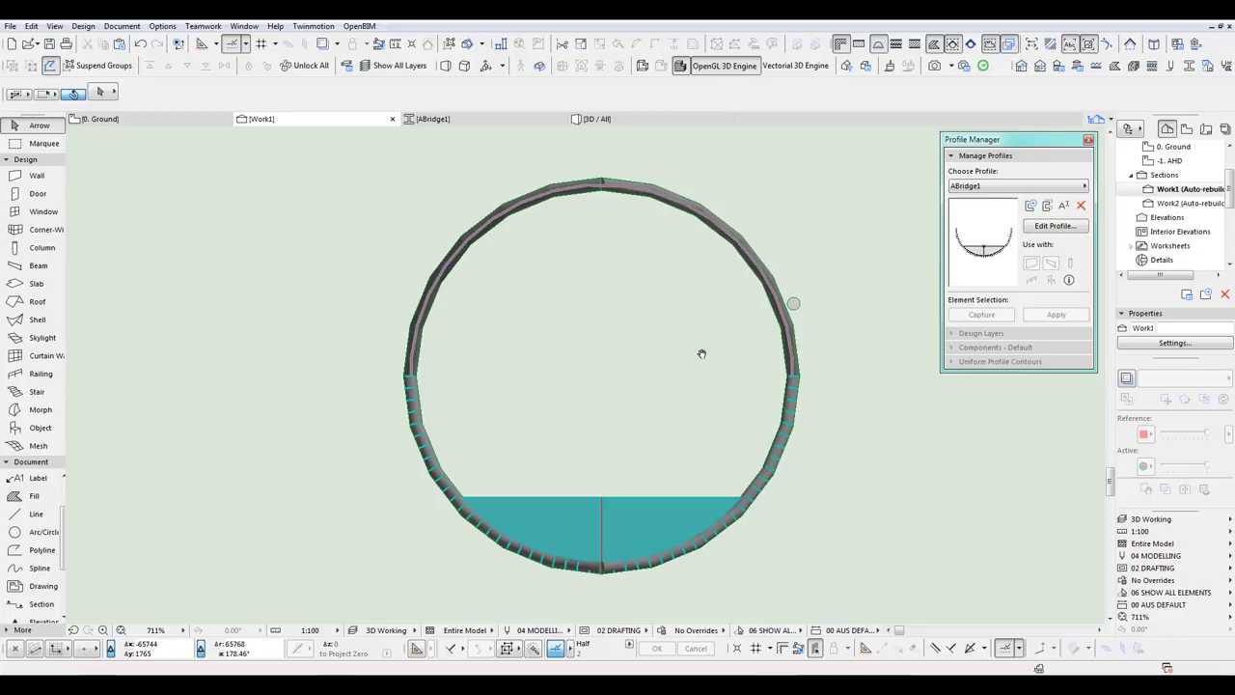
scroll(654, 348, "up", 5)
left_click(607, 238)
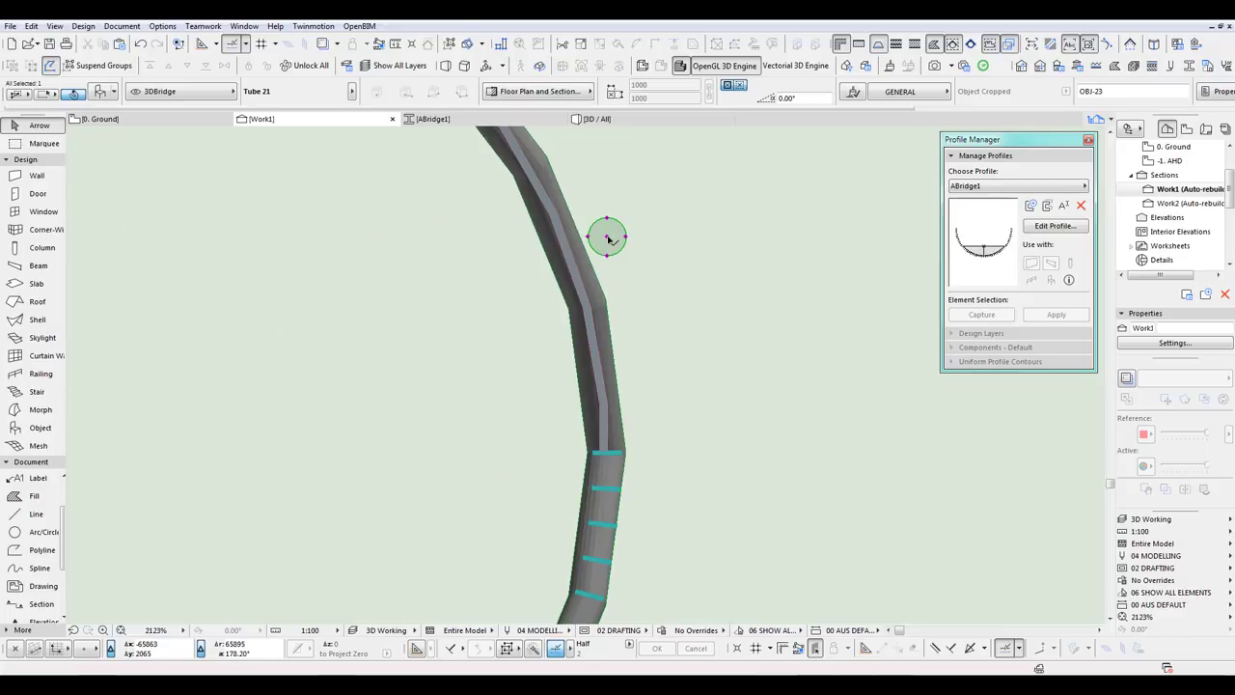
left_click(608, 239)
scroll(608, 451, "up", 3)
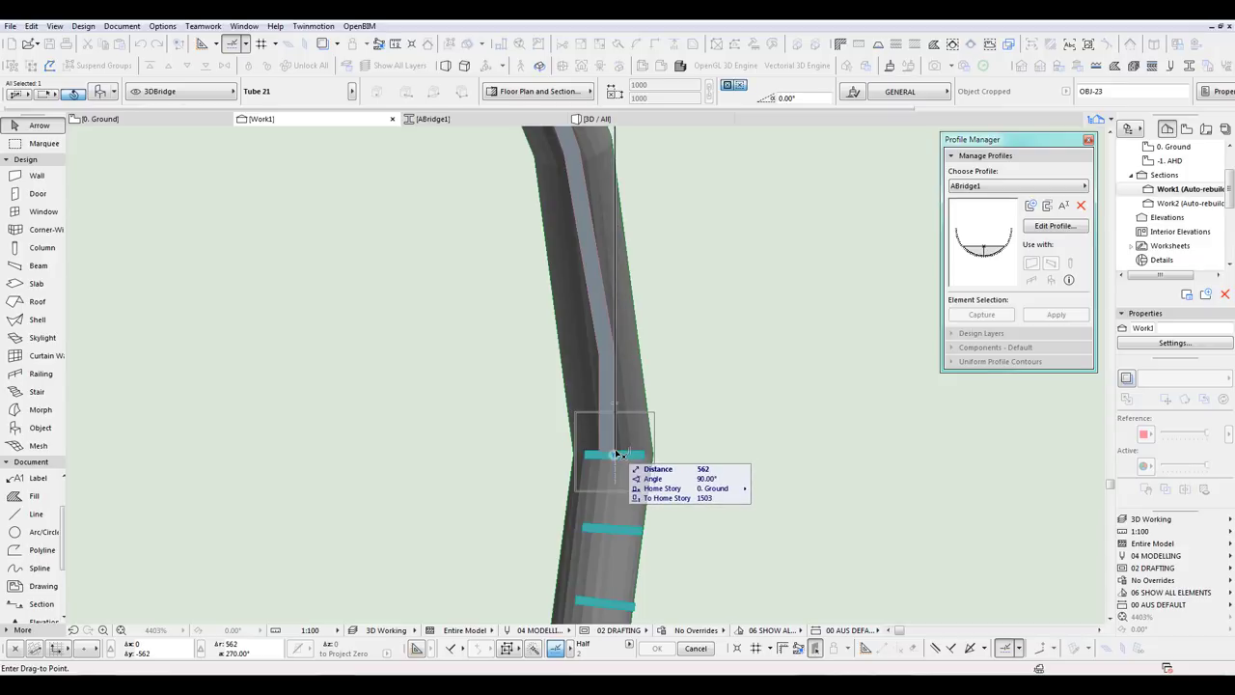
left_click(614, 459)
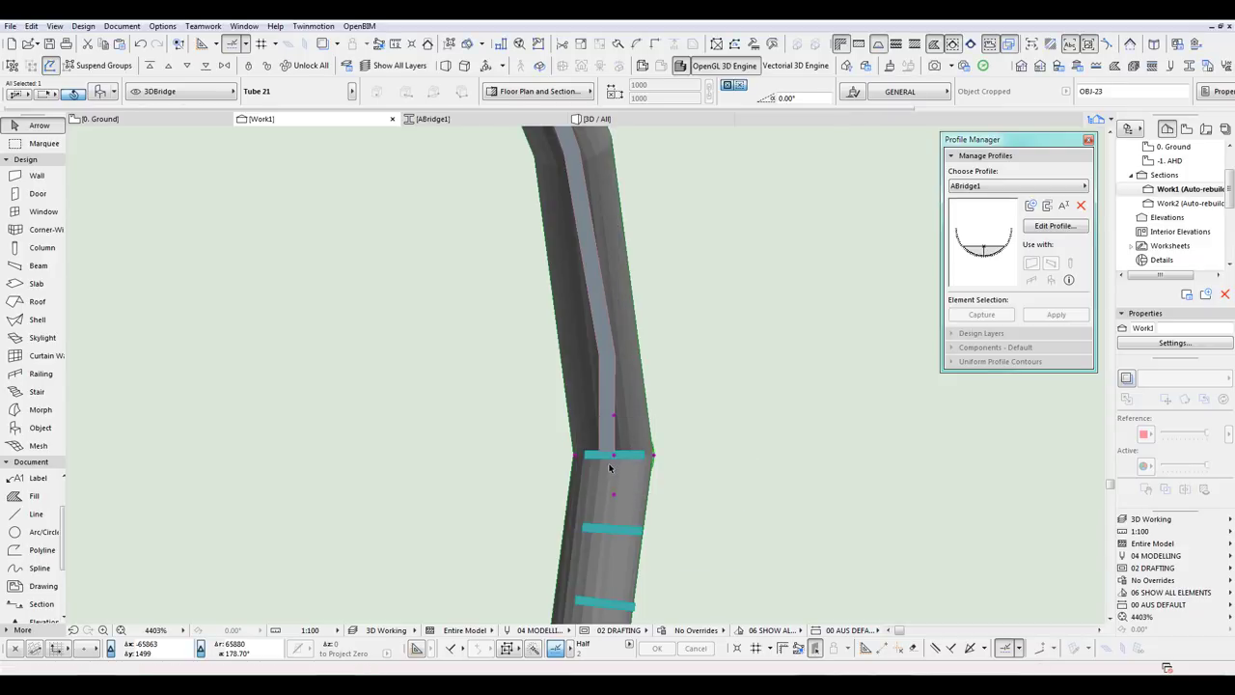
Step: Shift the tube 2 mm inward in the section to align its outer edge with the outer corner of the spiral frame
scroll(611, 461, "up", 3)
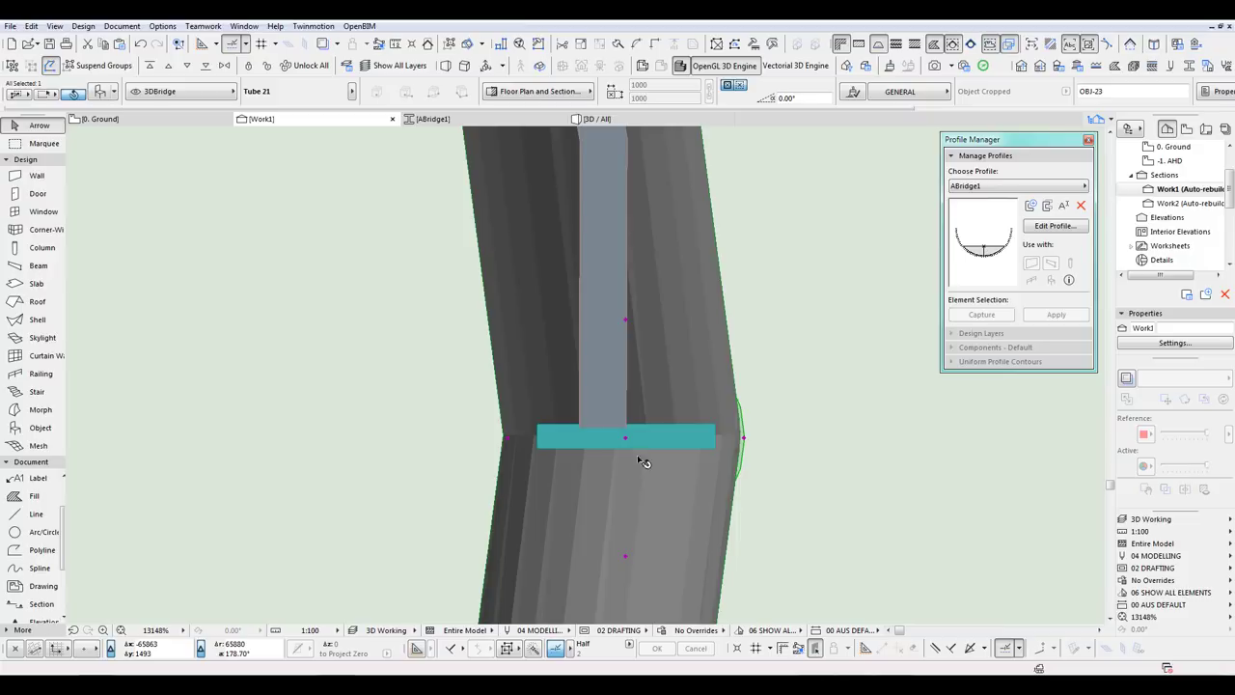
scroll(544, 461, "up", 2)
scroll(770, 426, "down", 7)
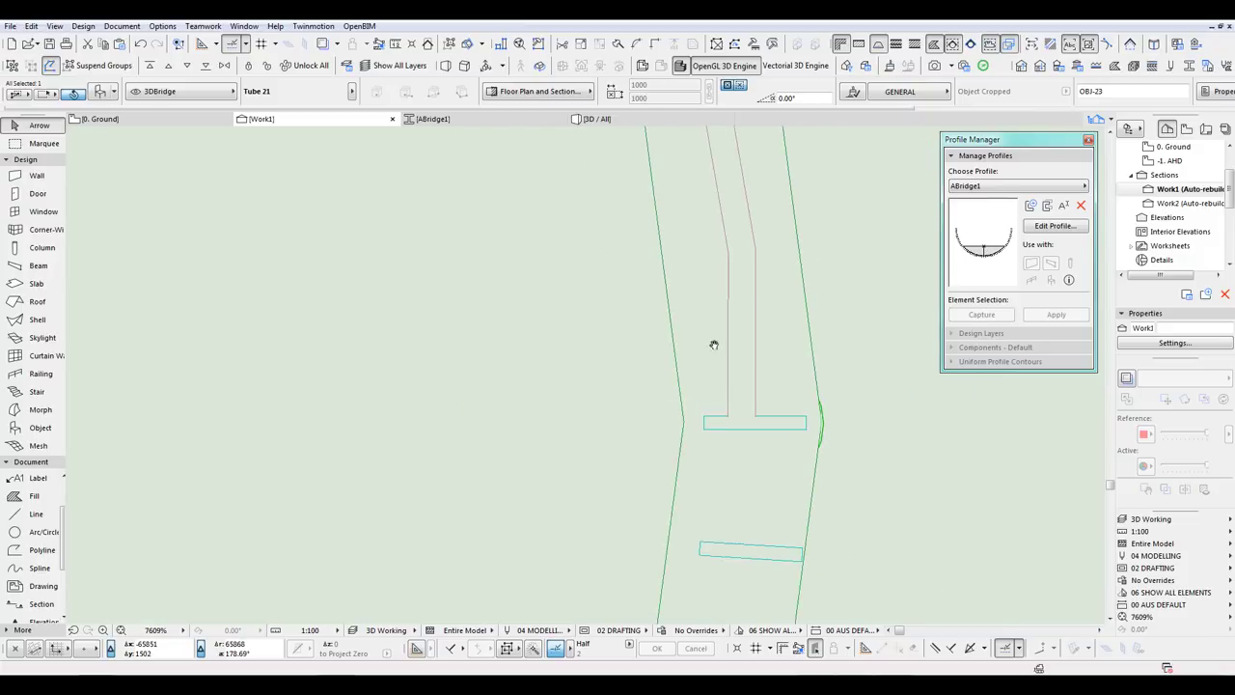
middle_click_drag(723, 422, 655, 513)
scroll(676, 541, "up", 5)
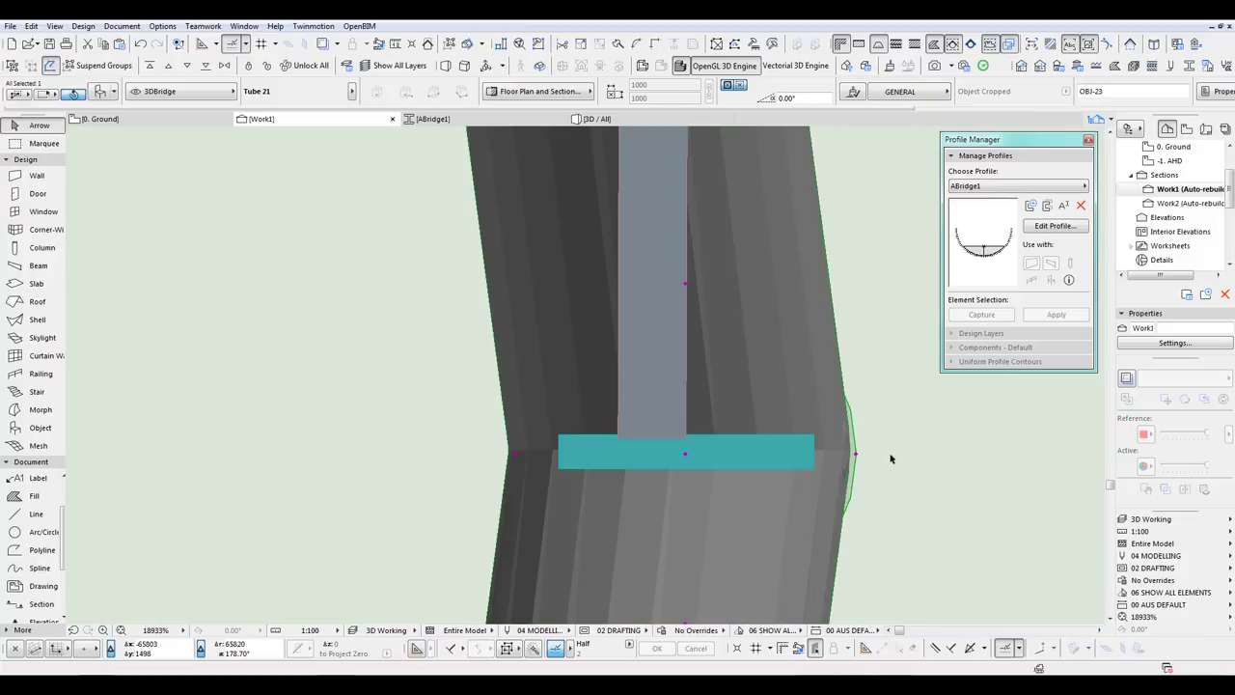
key("ctrl+d")
left_click(855, 456)
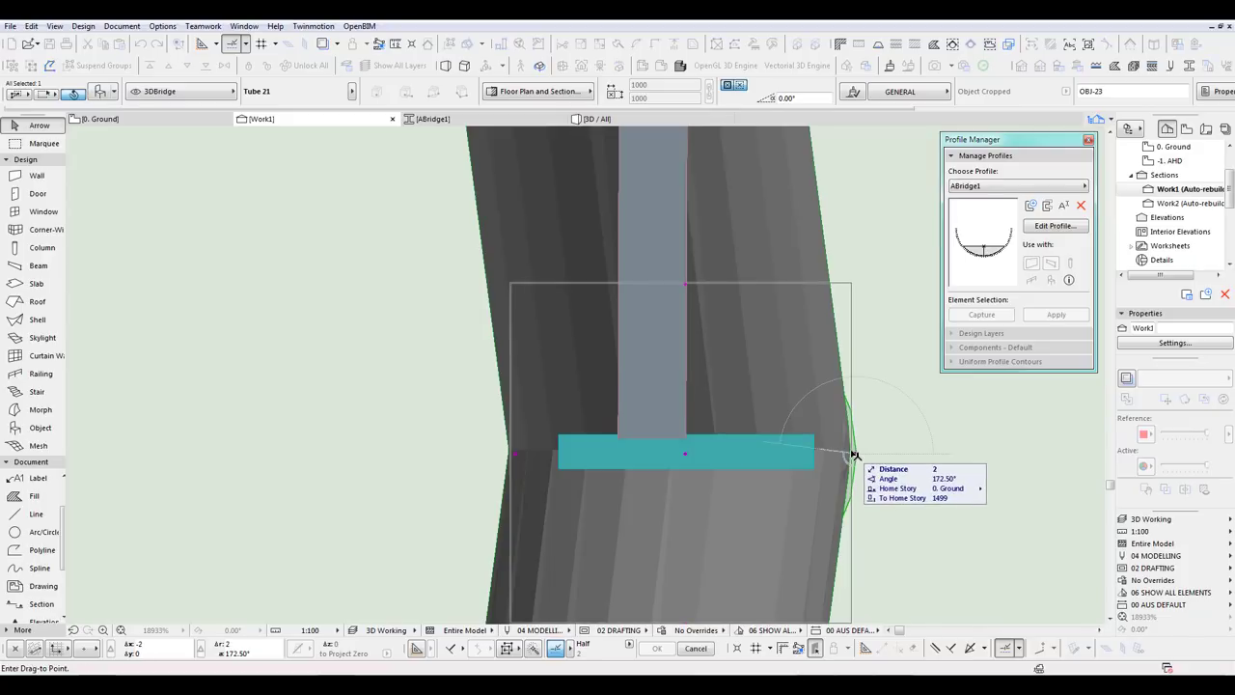
left_click(853, 455)
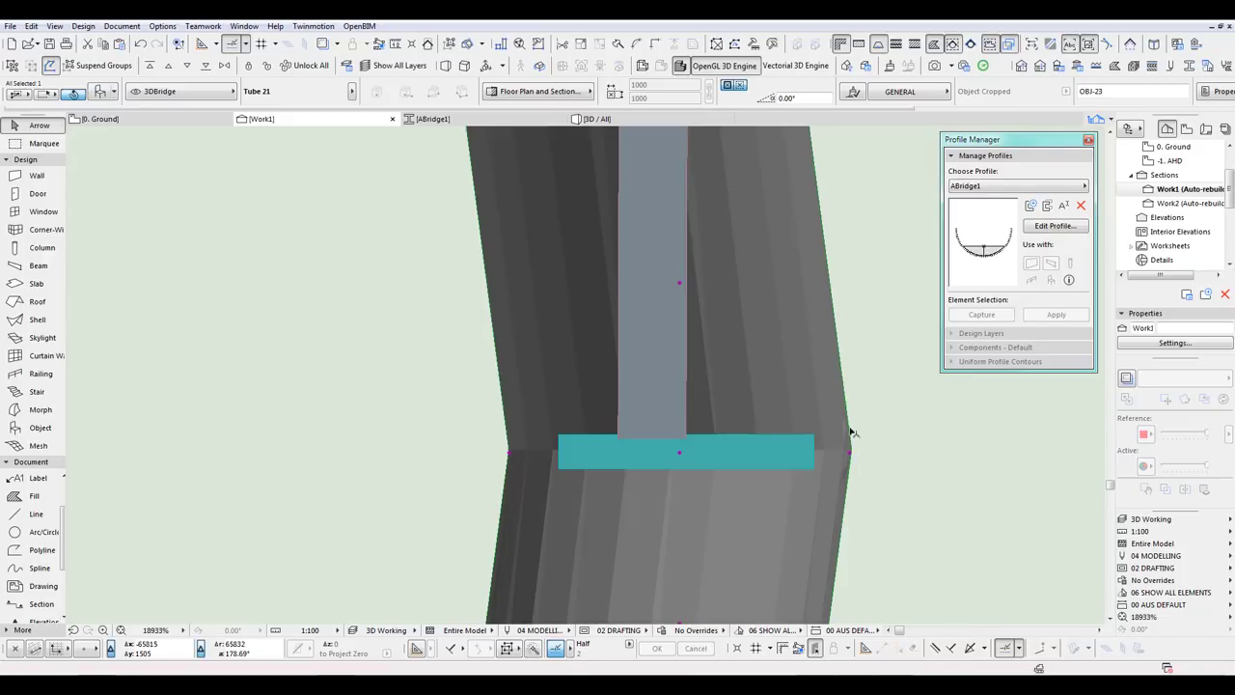
Step: On the ground floor plan, stretch the tube's free end to the lowest point of the last spiral loop, giving a horizontal length of 14888
key("F2")
scroll(620, 449, "down", 3)
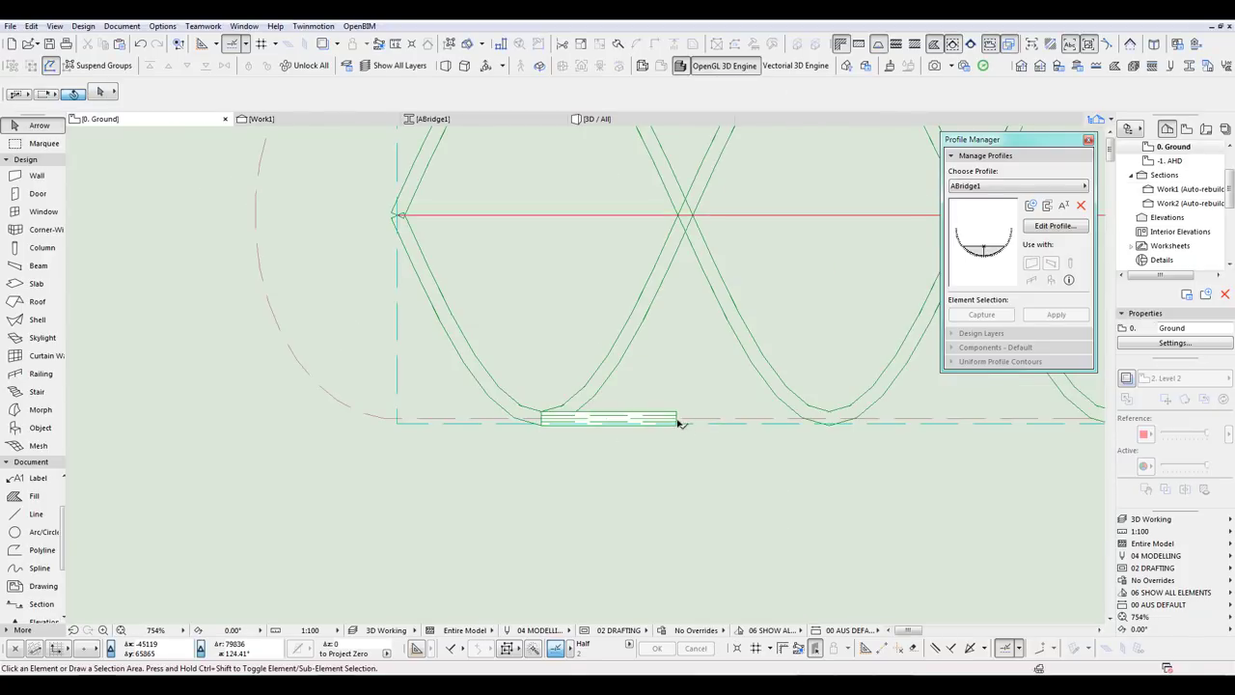
left_click(679, 422)
left_click(676, 420)
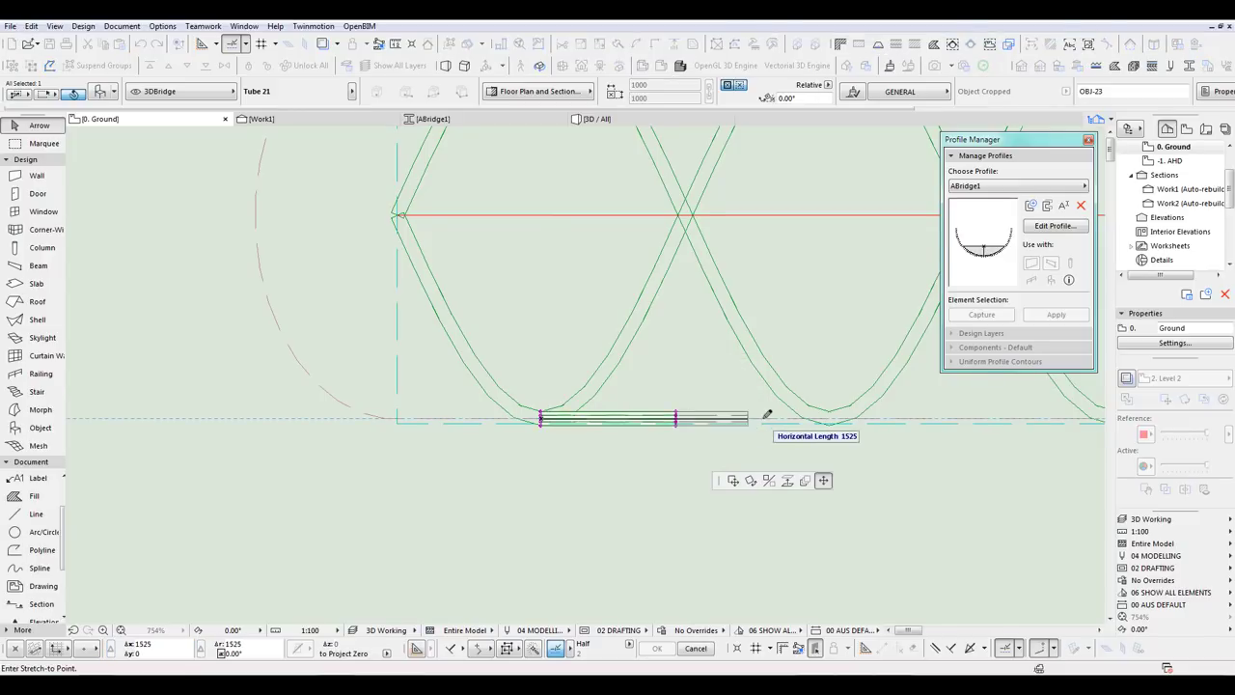
scroll(762, 413, "down", 5)
scroll(450, 474, "up", 3)
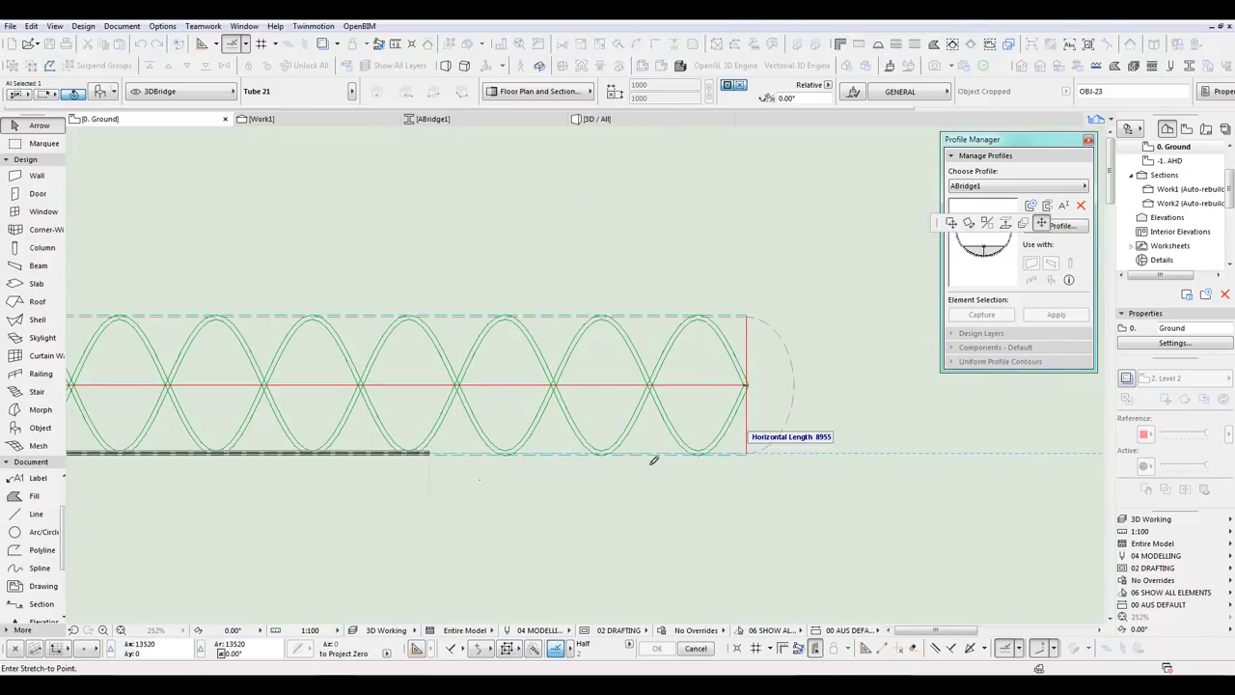
scroll(669, 450, "up", 3)
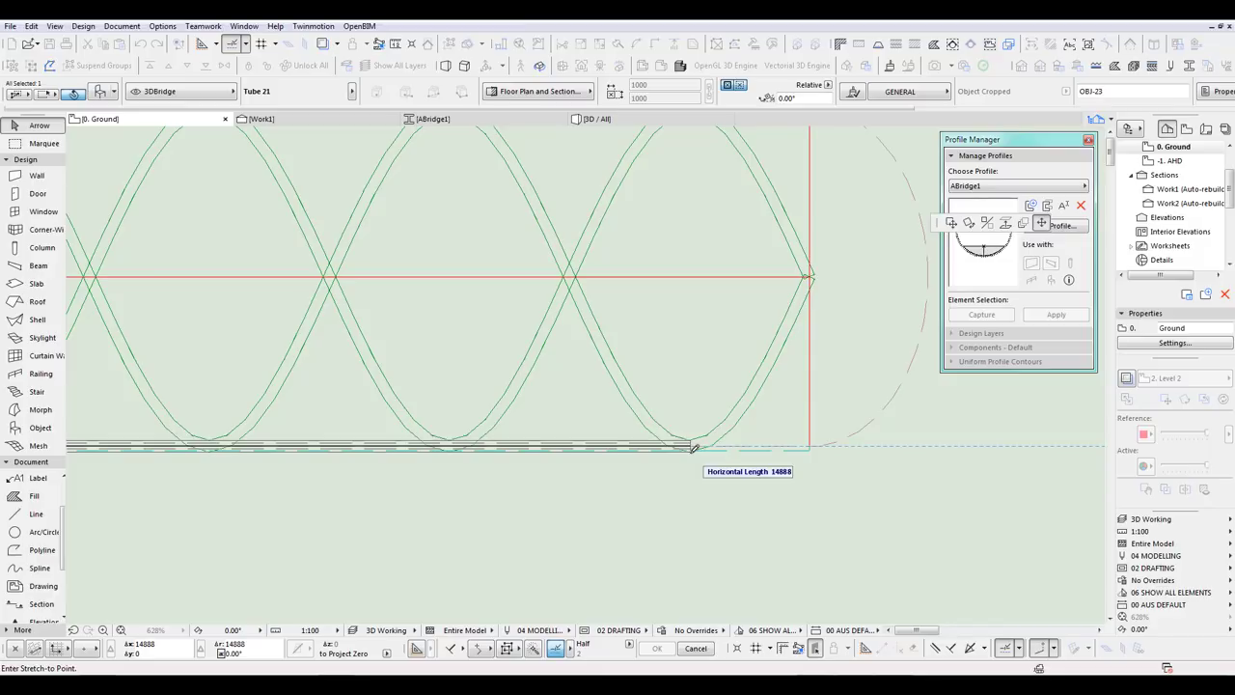
left_click(693, 449)
Step: Mirror a copy of the tube across the bridge's centreline and inspect both sides in 3D
scroll(741, 492, "down", 2)
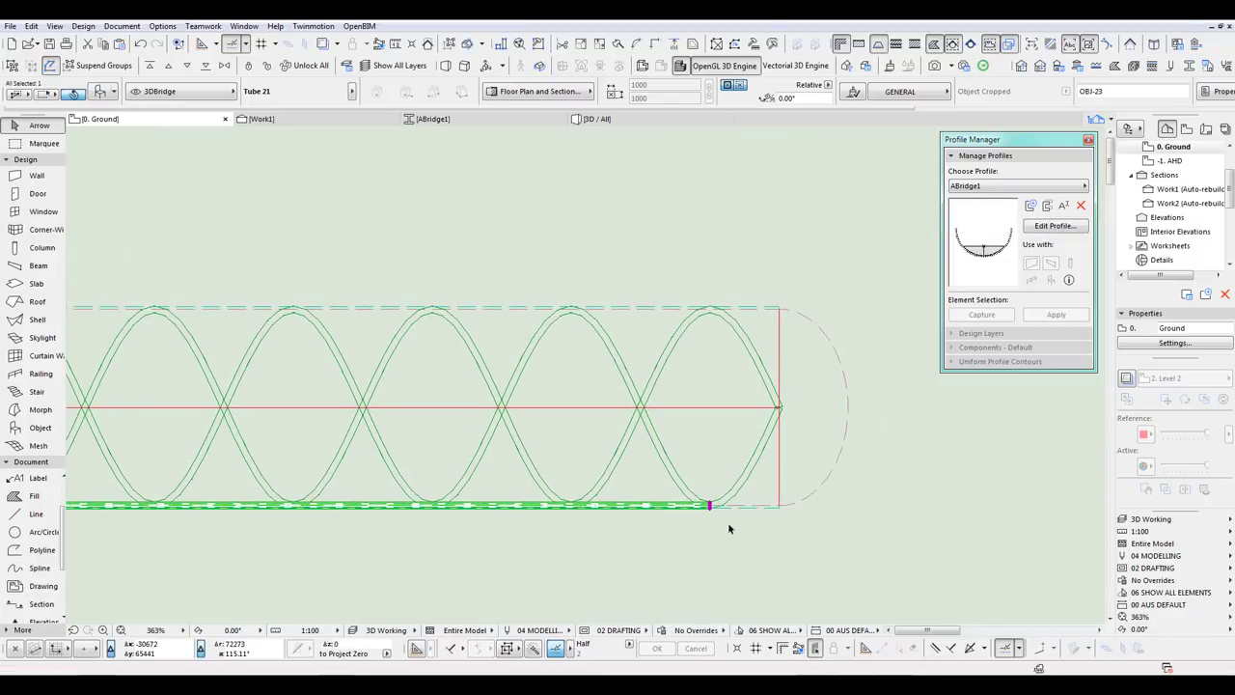
left_click(31, 26)
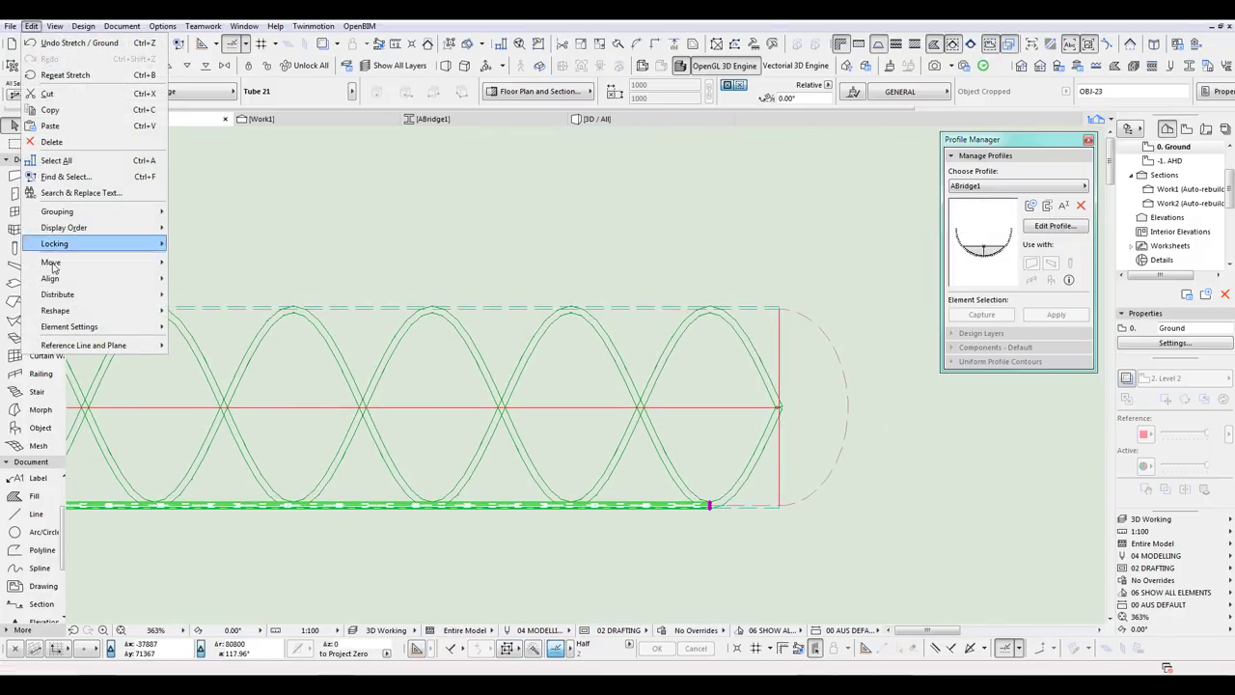
mouse_move(87, 262)
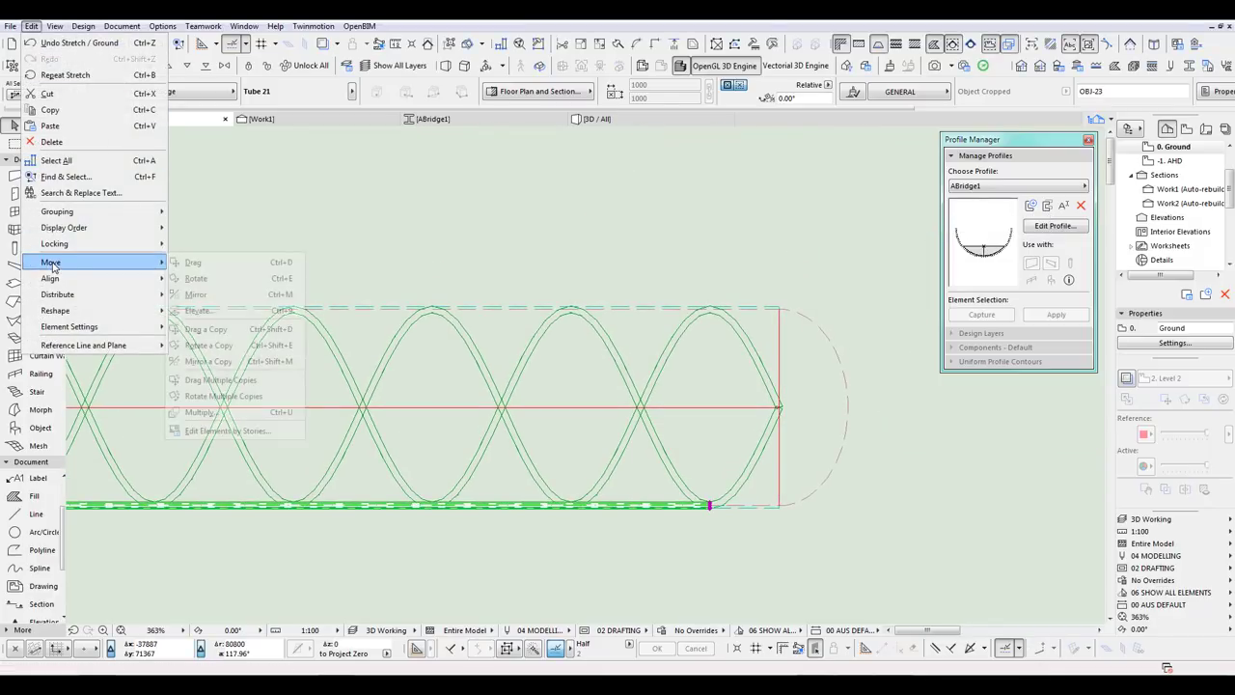
left_click(203, 362)
left_click(778, 409)
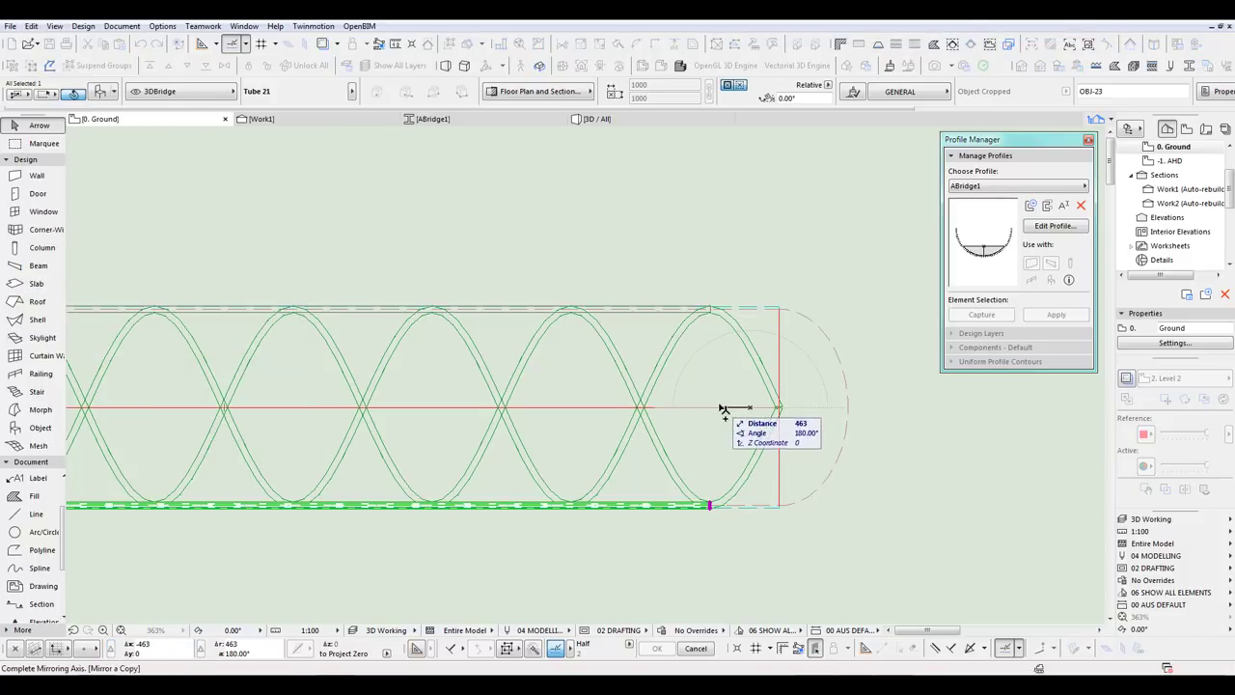
left_click(724, 408)
key("F3")
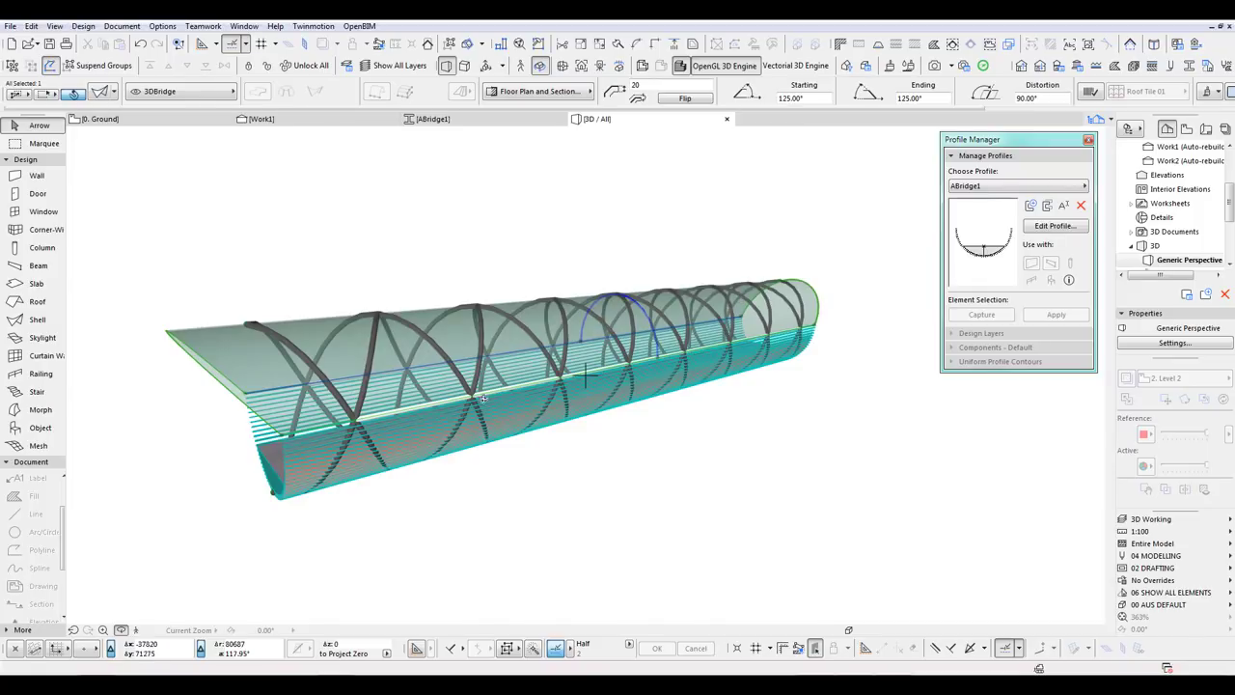
scroll(320, 415, "up", 4)
middle_click_drag(441, 402, 636, 427, "shift")
Step: Select both tubes on the floor plan, override their surfaces with ART_Steel Frame, and inspect them in 3D
key("F2")
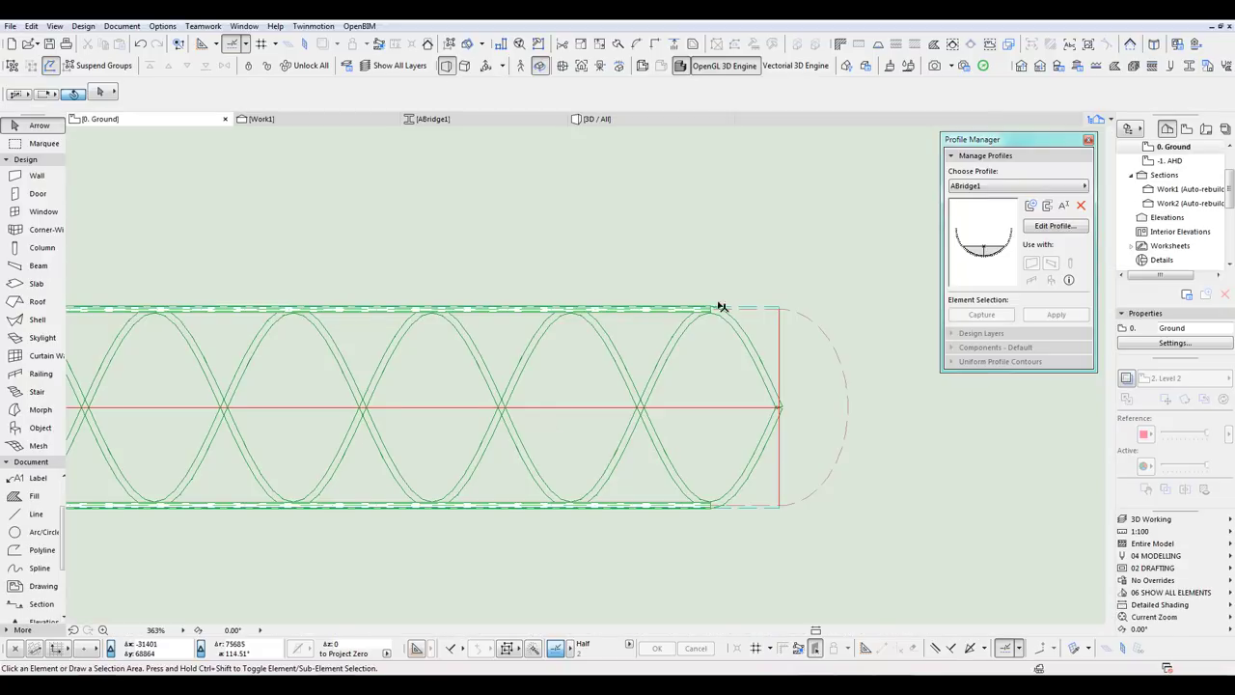
left_click(714, 312)
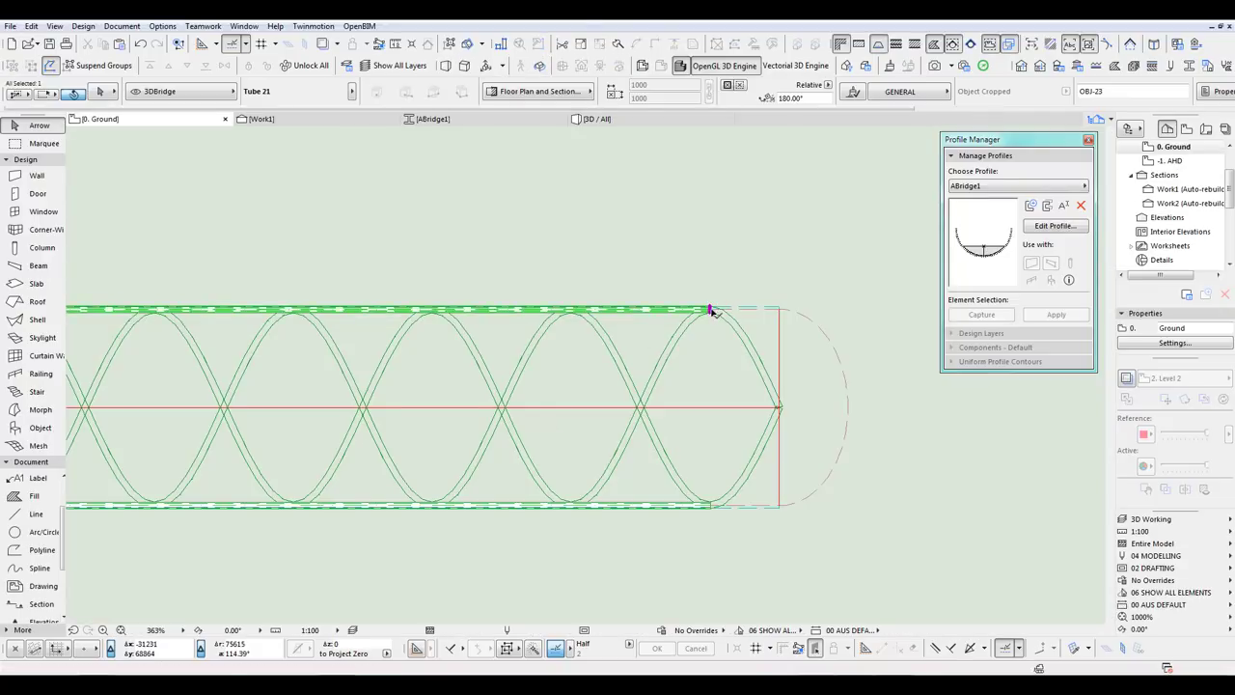
left_click(711, 507, "shift")
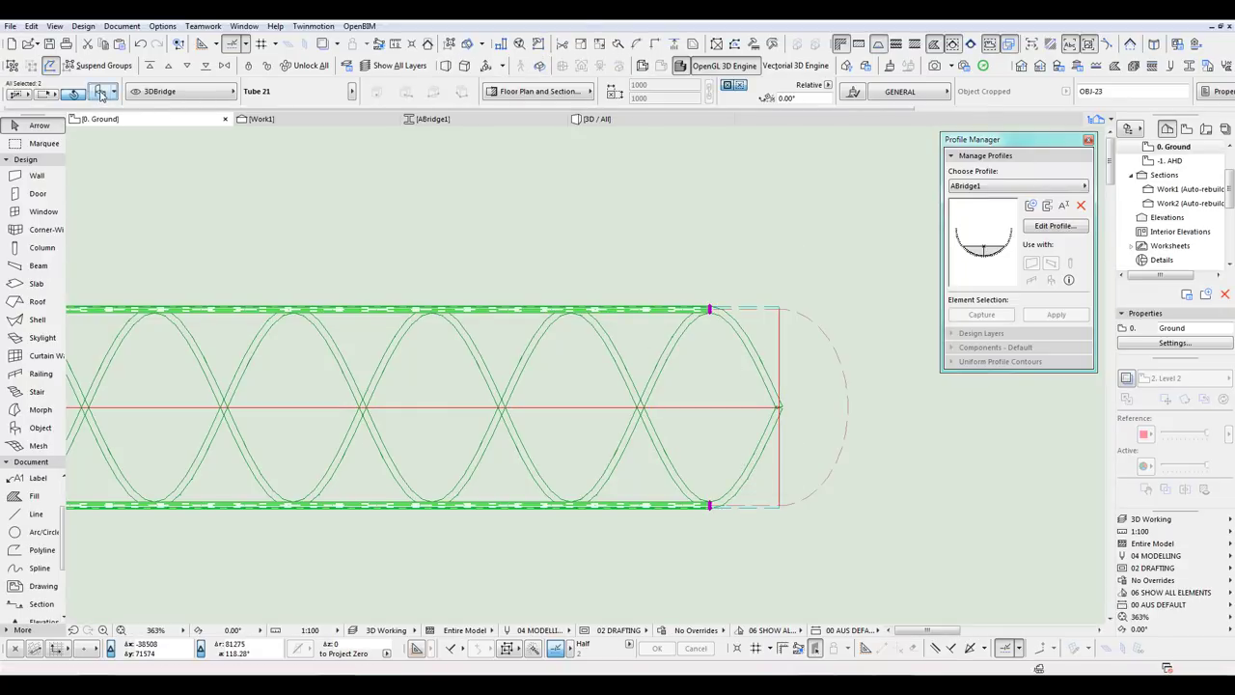
left_click(101, 93)
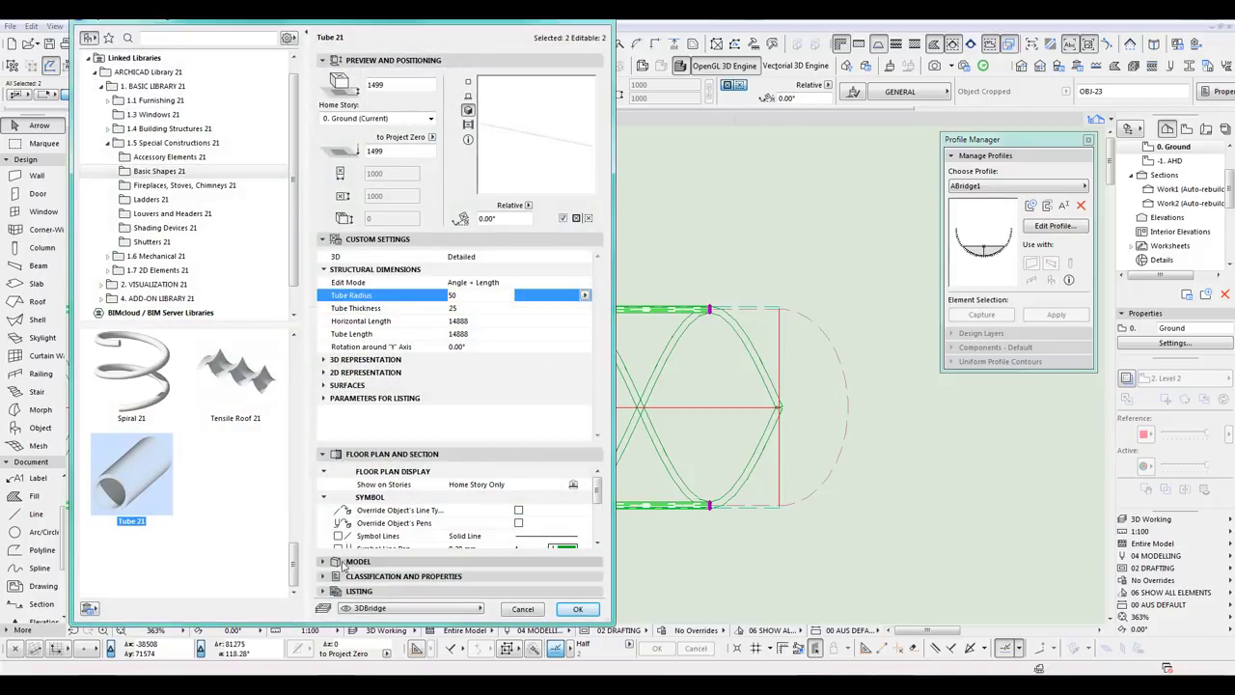
left_click(324, 562)
left_click(332, 504)
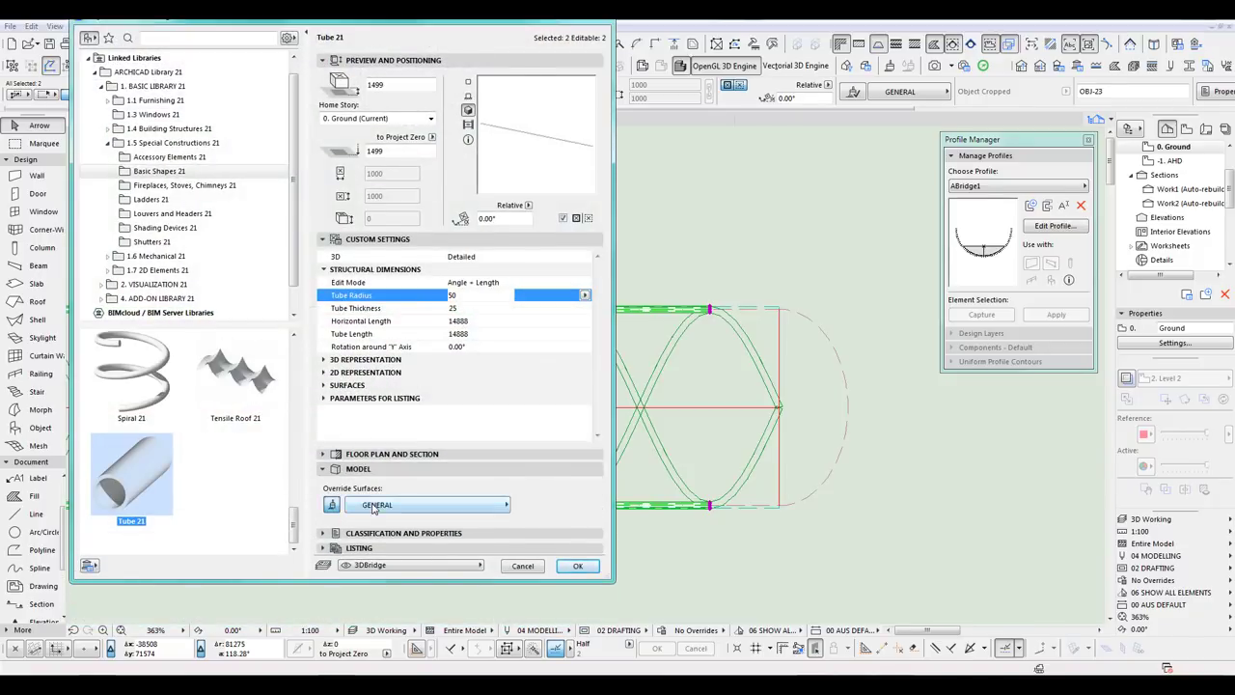
left_click(425, 505)
scroll(553, 467, "down", 5)
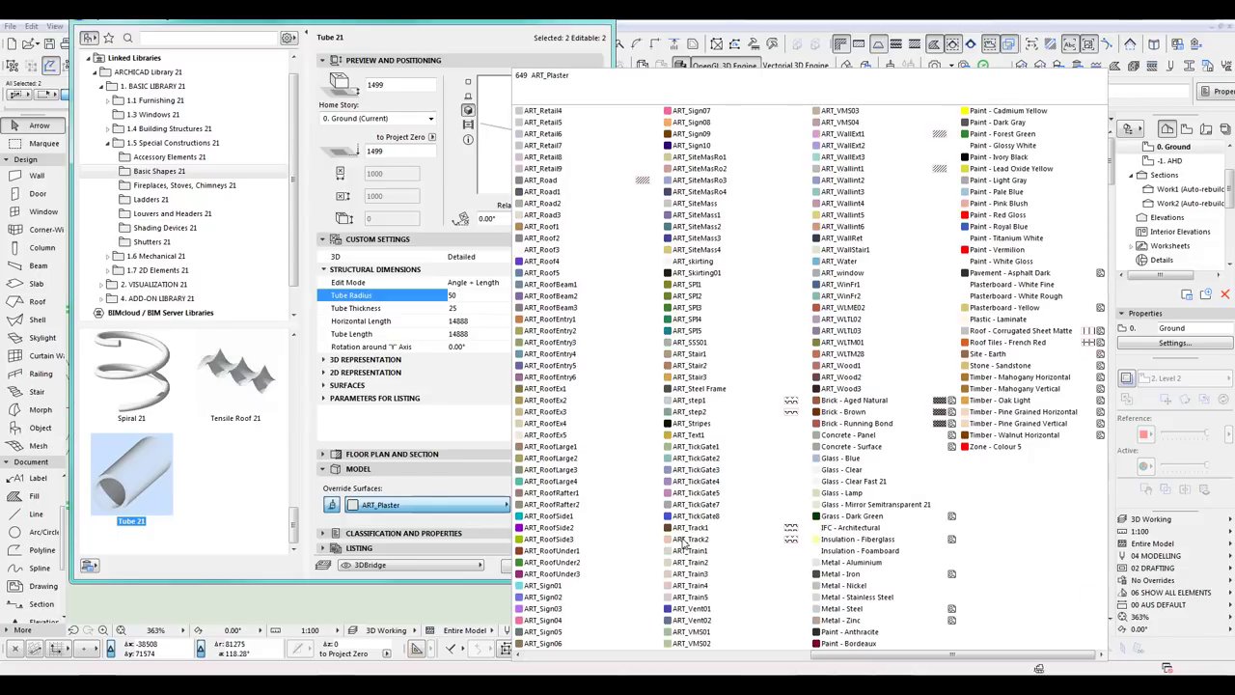
left_click(678, 390)
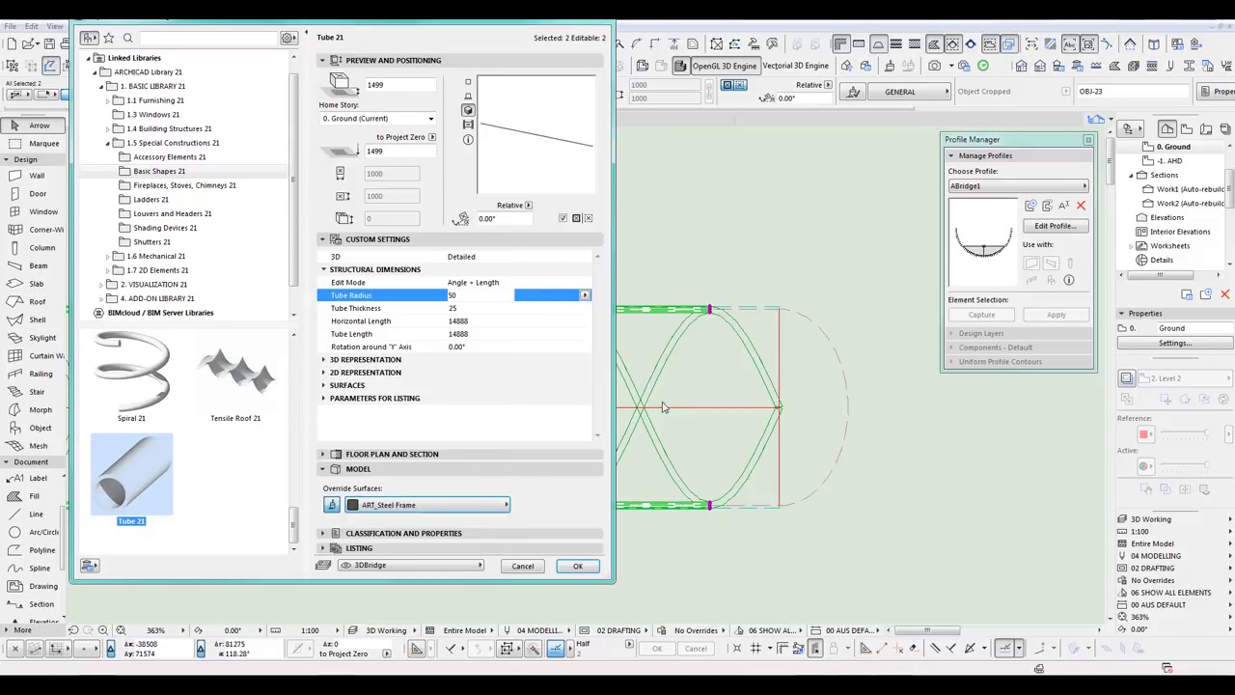
left_click(577, 567)
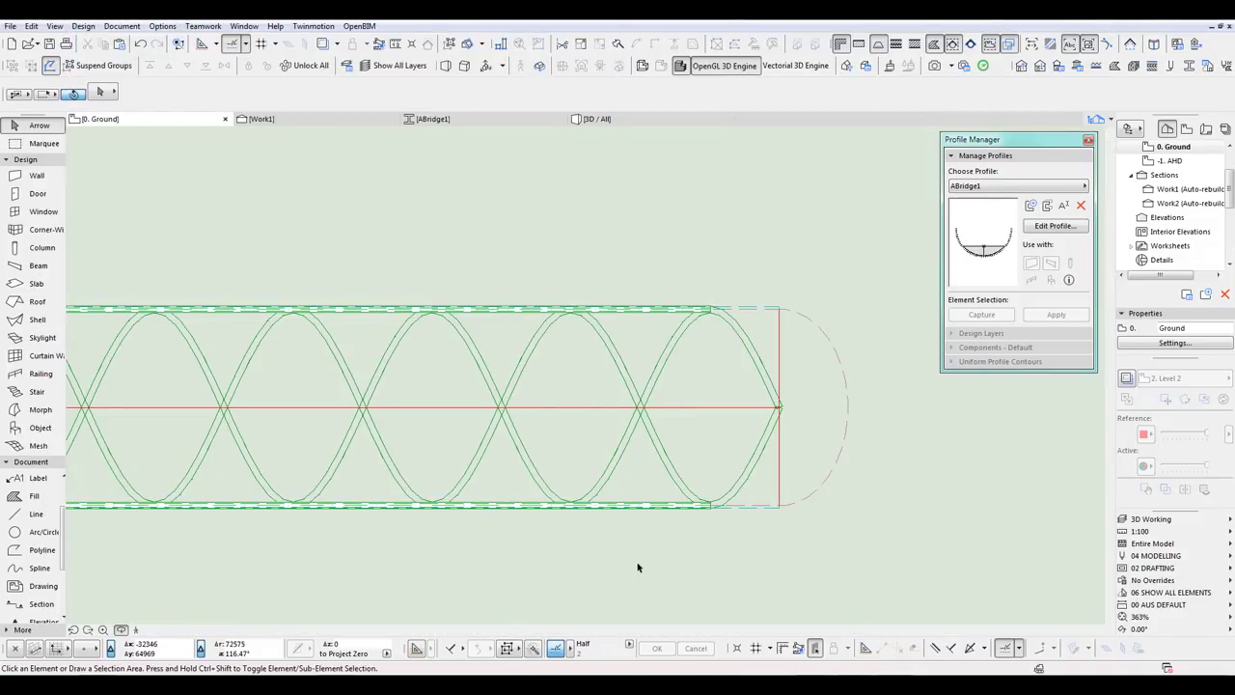
key("F3")
middle_click_drag(821, 425, 543, 376, "shift")
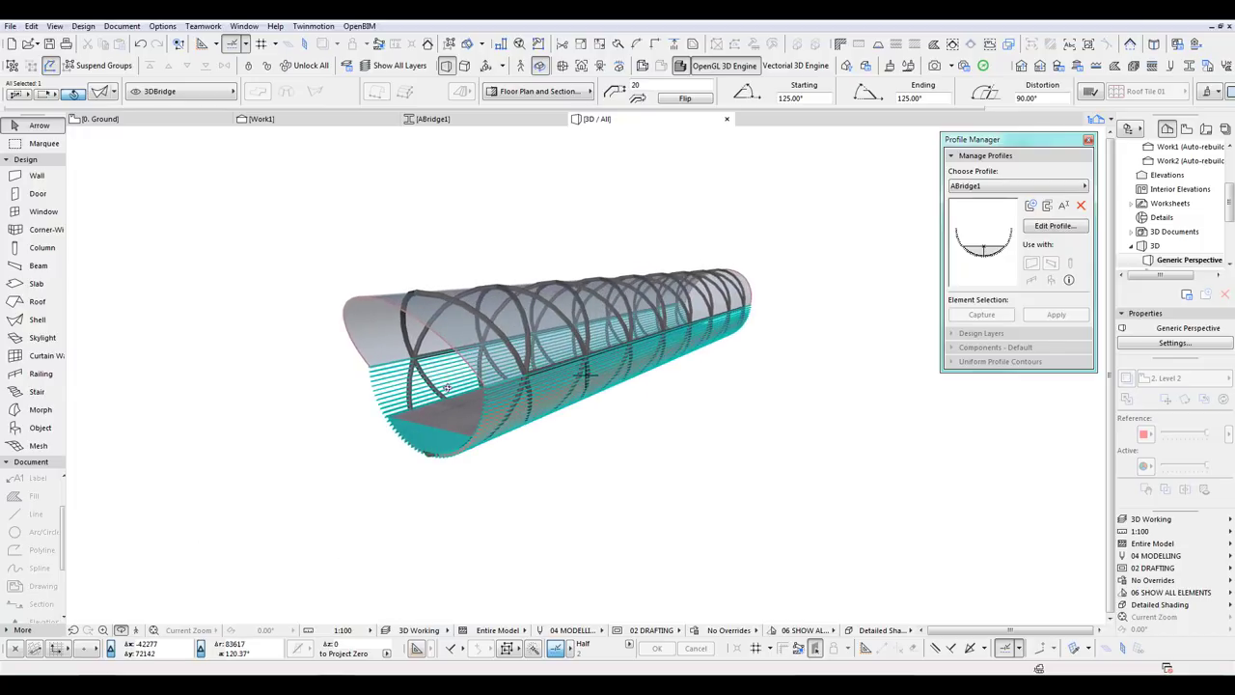
middle_click_drag(446, 388, 487, 412, "shift")
Step: On the ground floor plan, transfer the settings of the existing ABridge1 bridge beam to the Beam tool
key("F2")
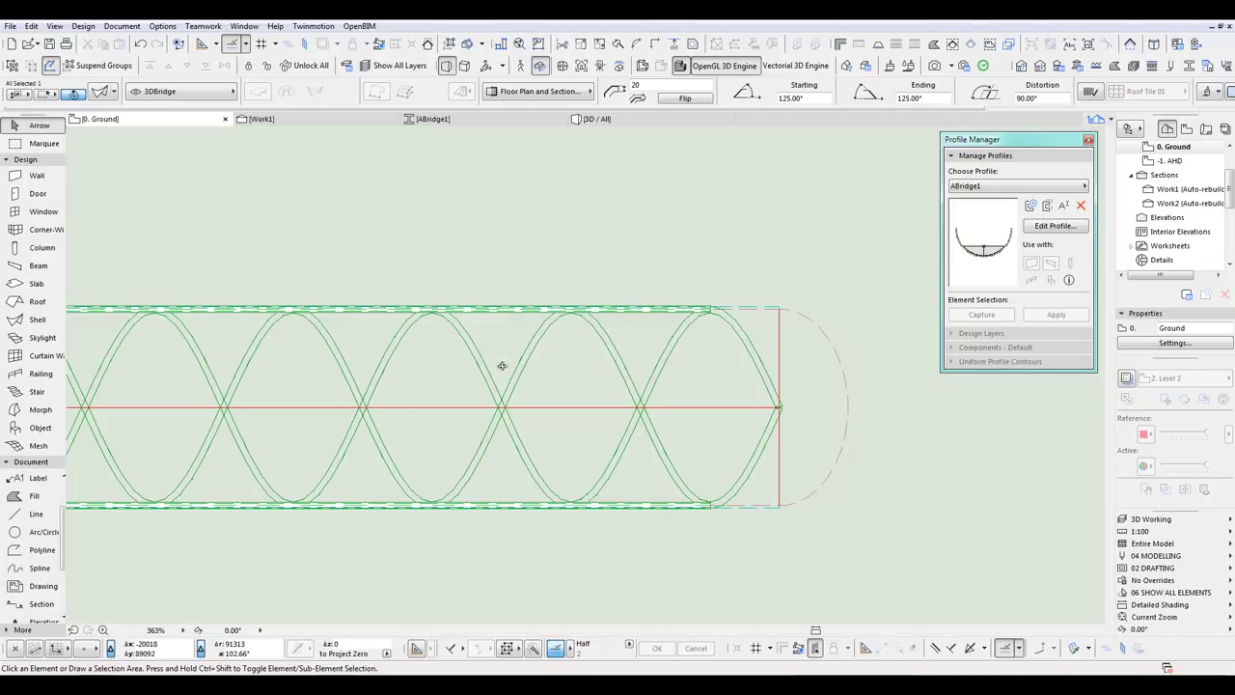
scroll(499, 364, "down", 5)
scroll(447, 471, "up", 4)
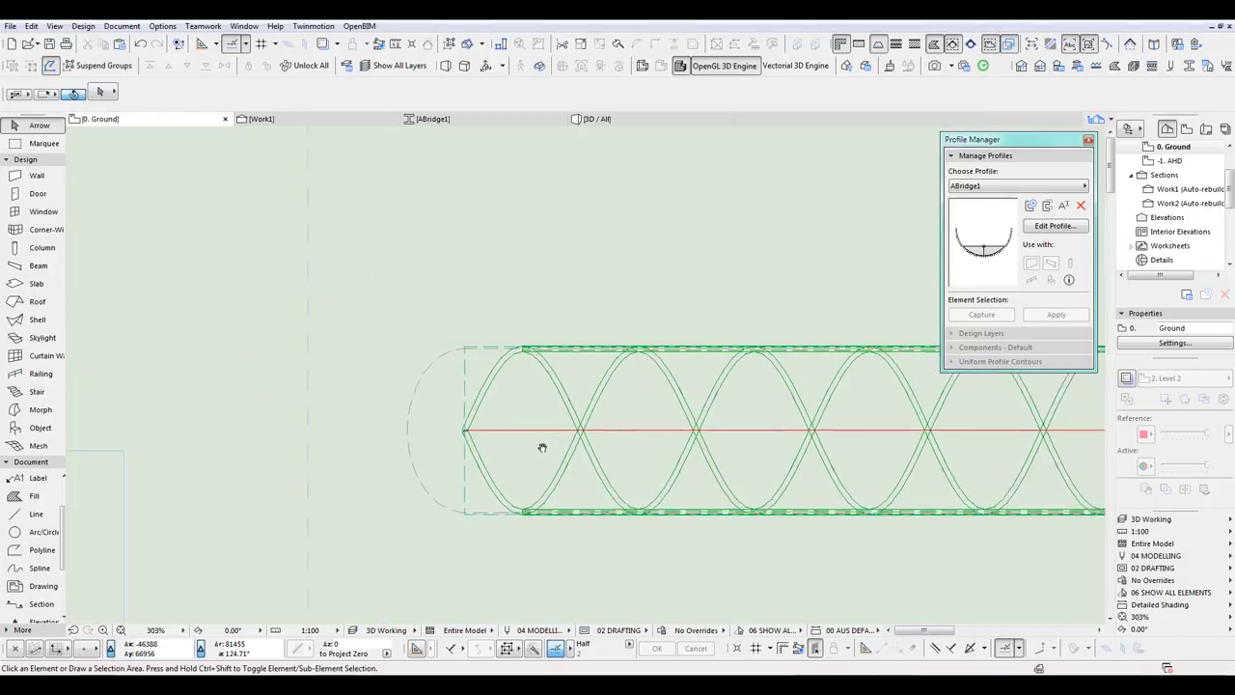
middle_click_drag(541, 444, 579, 434)
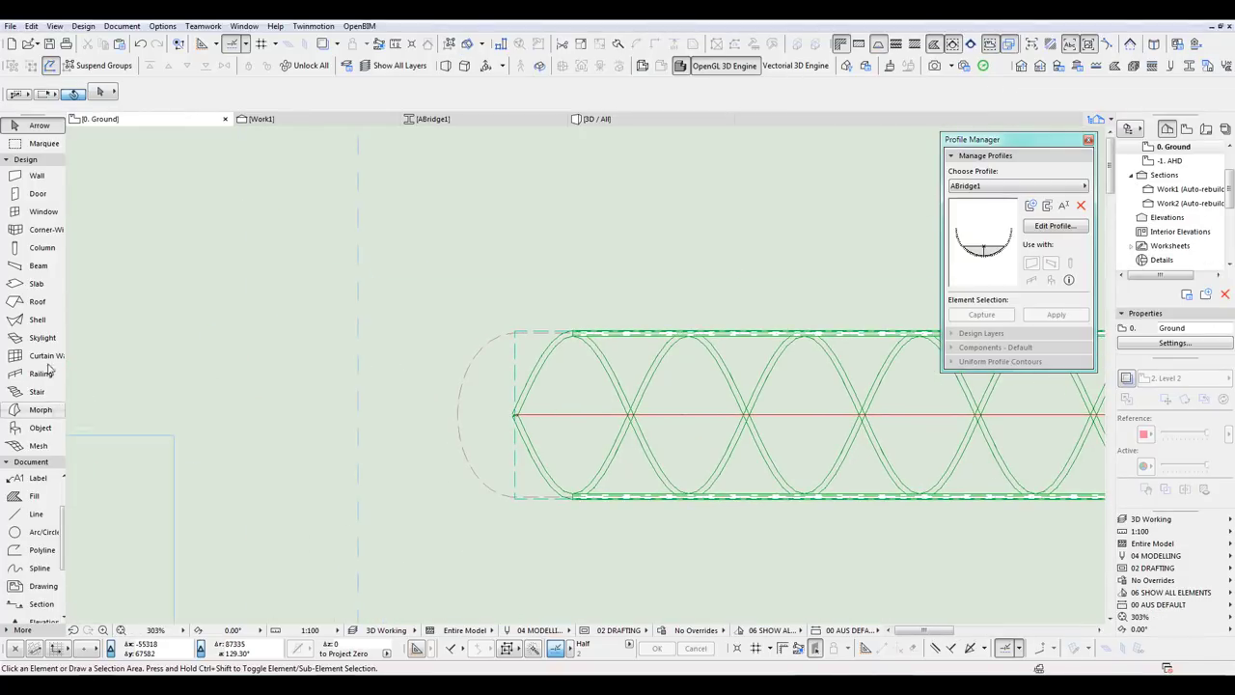
left_click(36, 266)
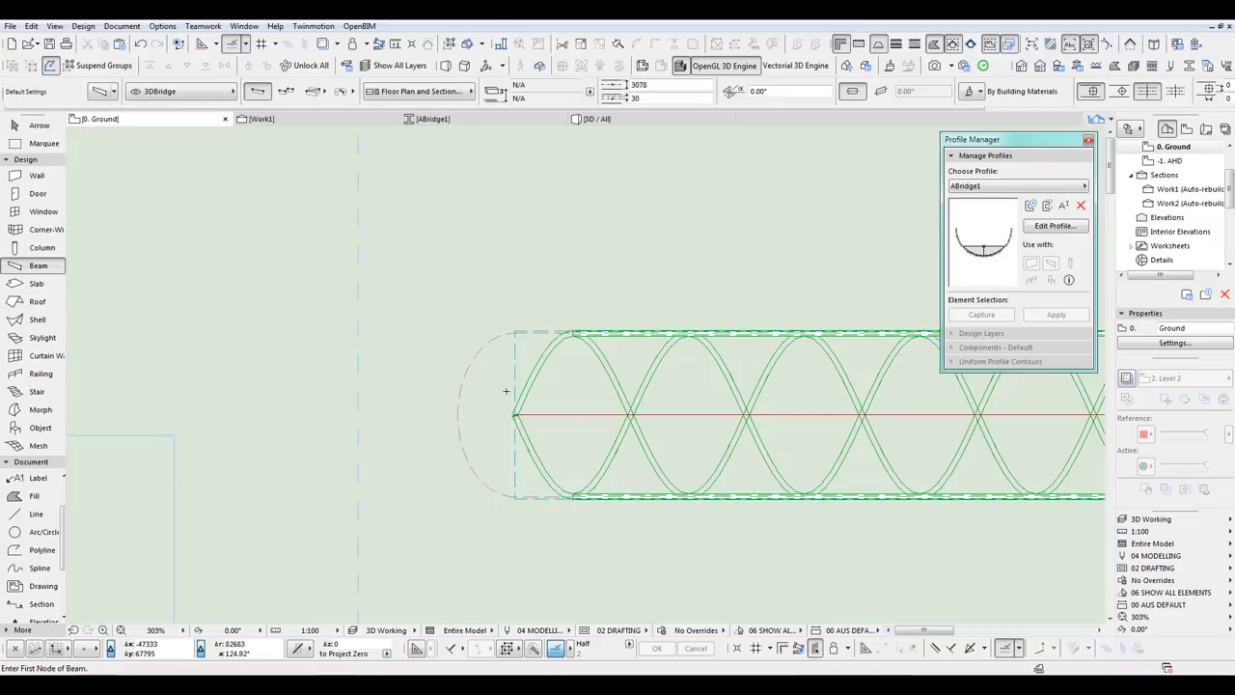
left_click(517, 331, "shift")
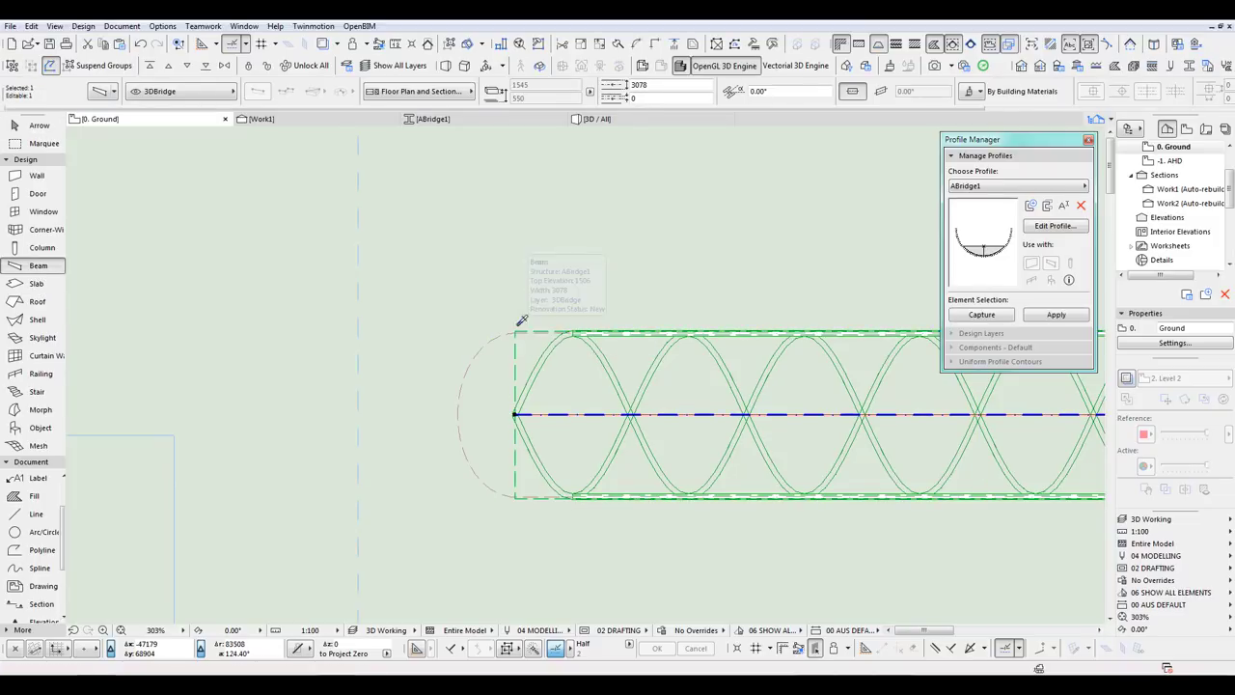
key("alt")
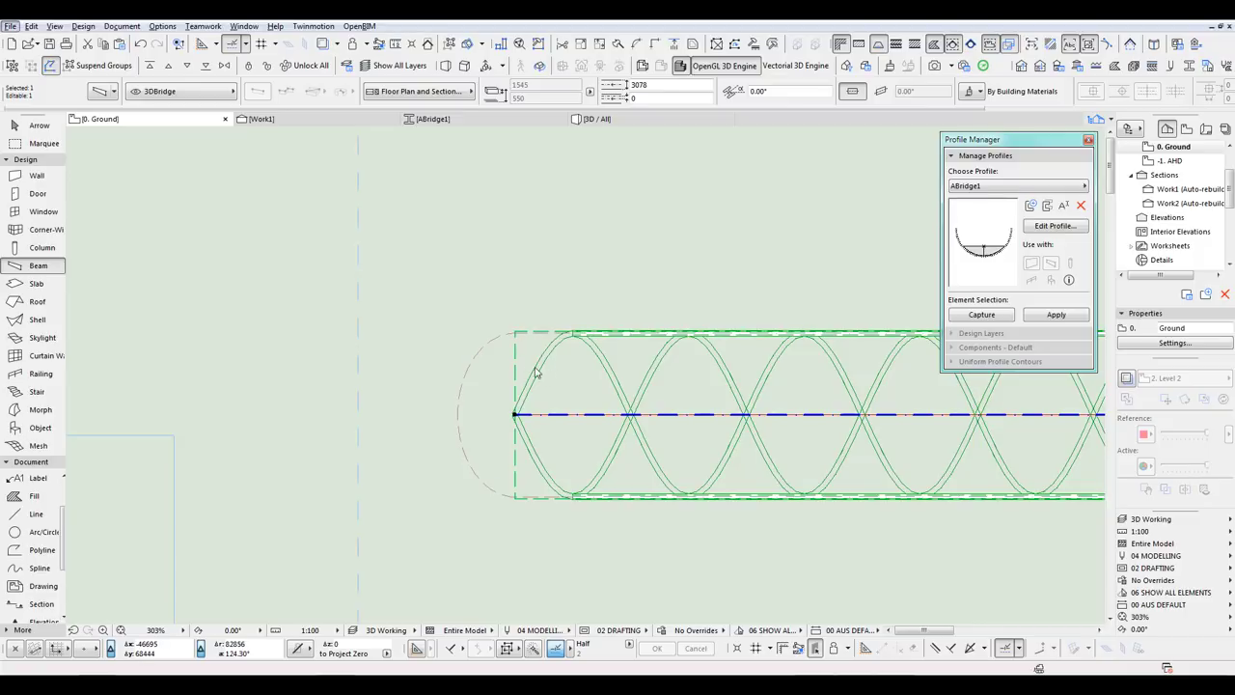
left_click(516, 366, "alt")
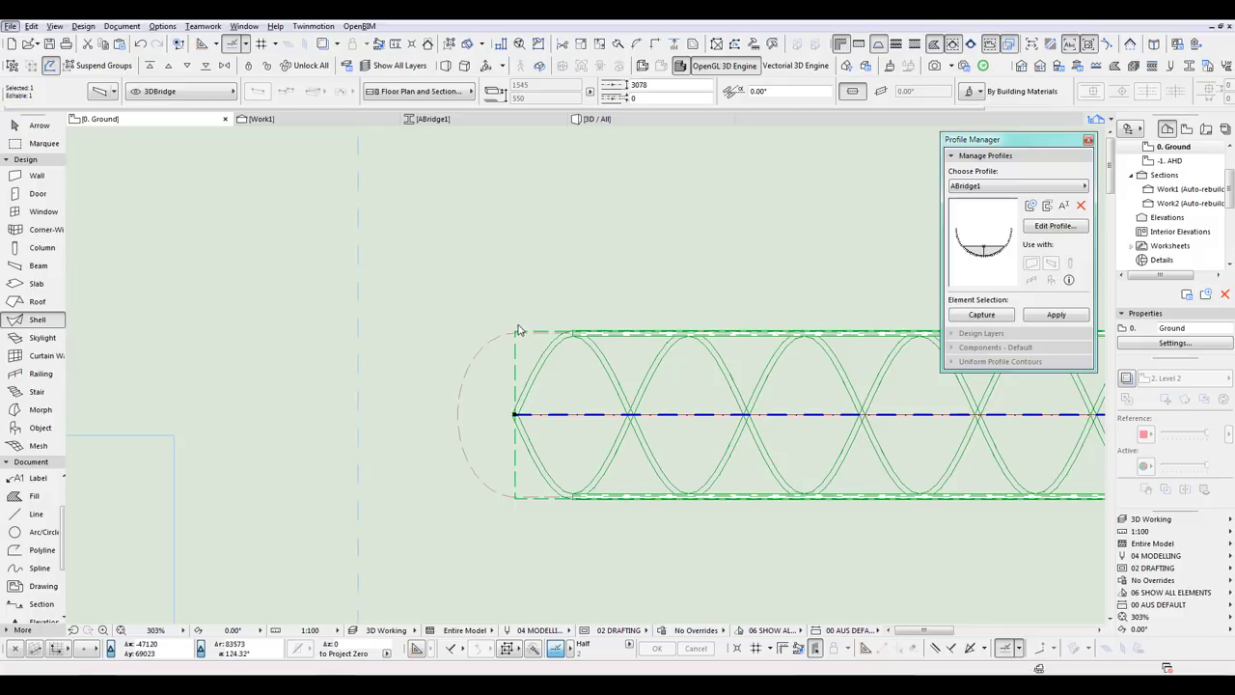
scroll(518, 330, "up", 4)
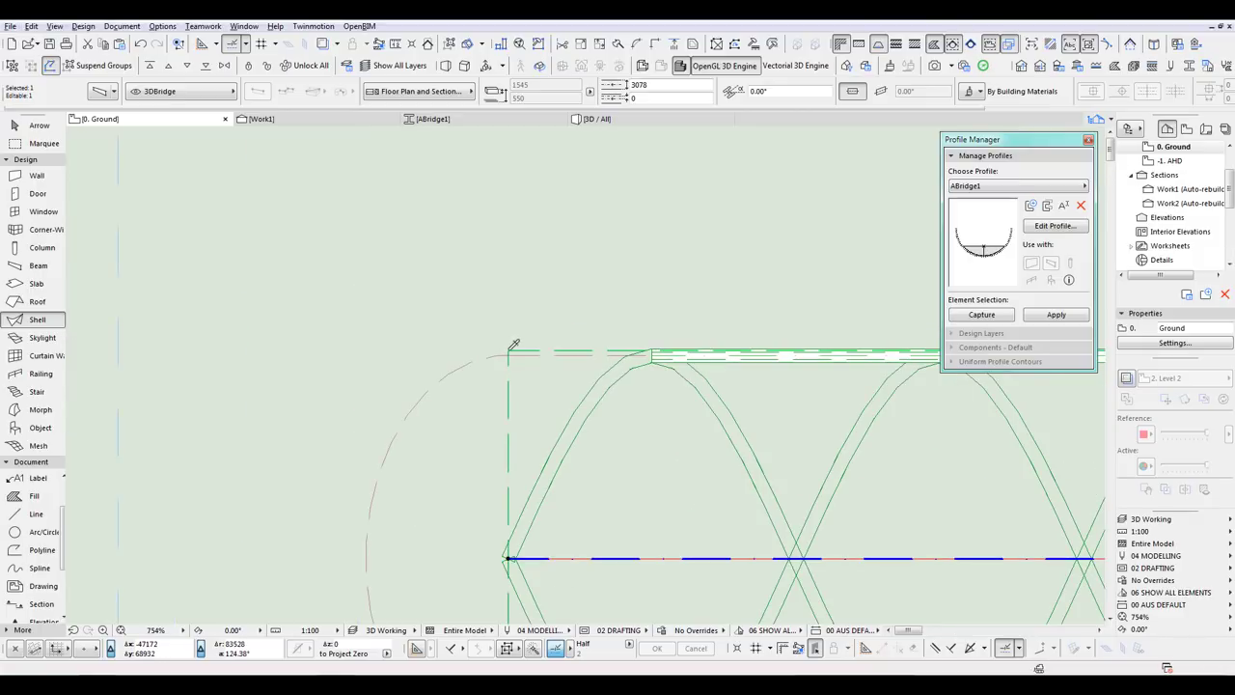
left_click(512, 347, "alt")
key("Escape")
scroll(509, 477, "down", 3)
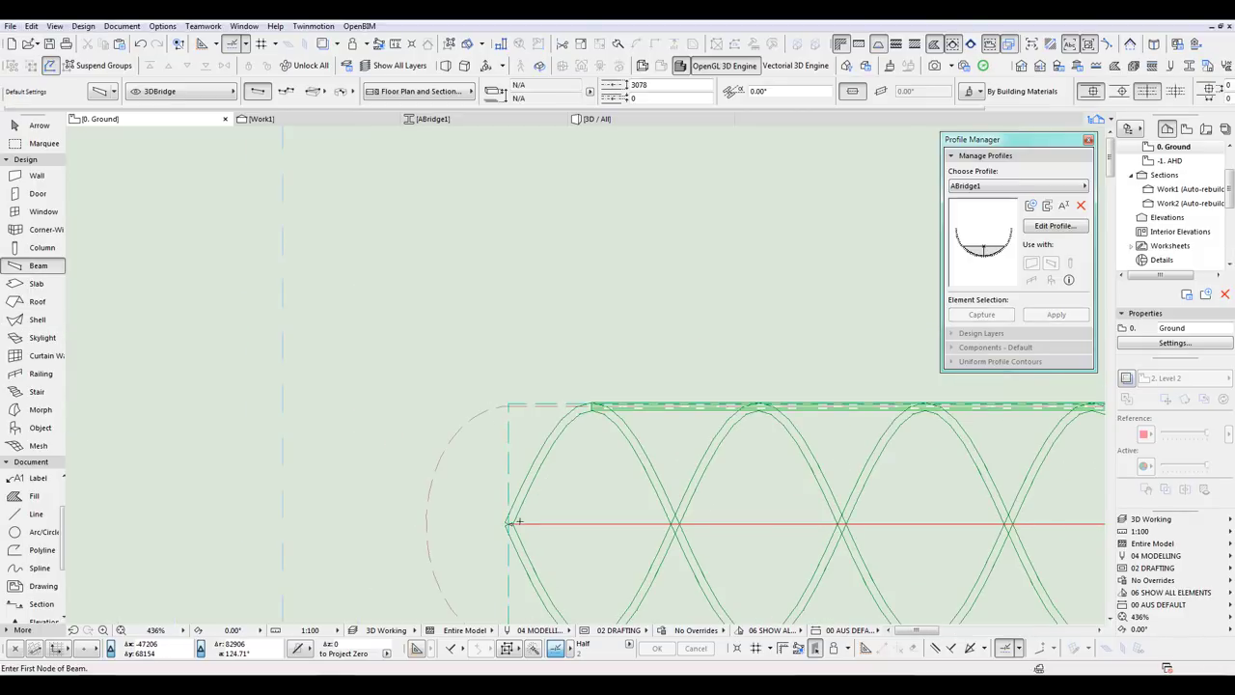
Step: Draw a perpendicular beam 4730 long at 90° from the centreline at the bridge's left end, and inspect the junction in 3D
scroll(512, 530, "up", 6)
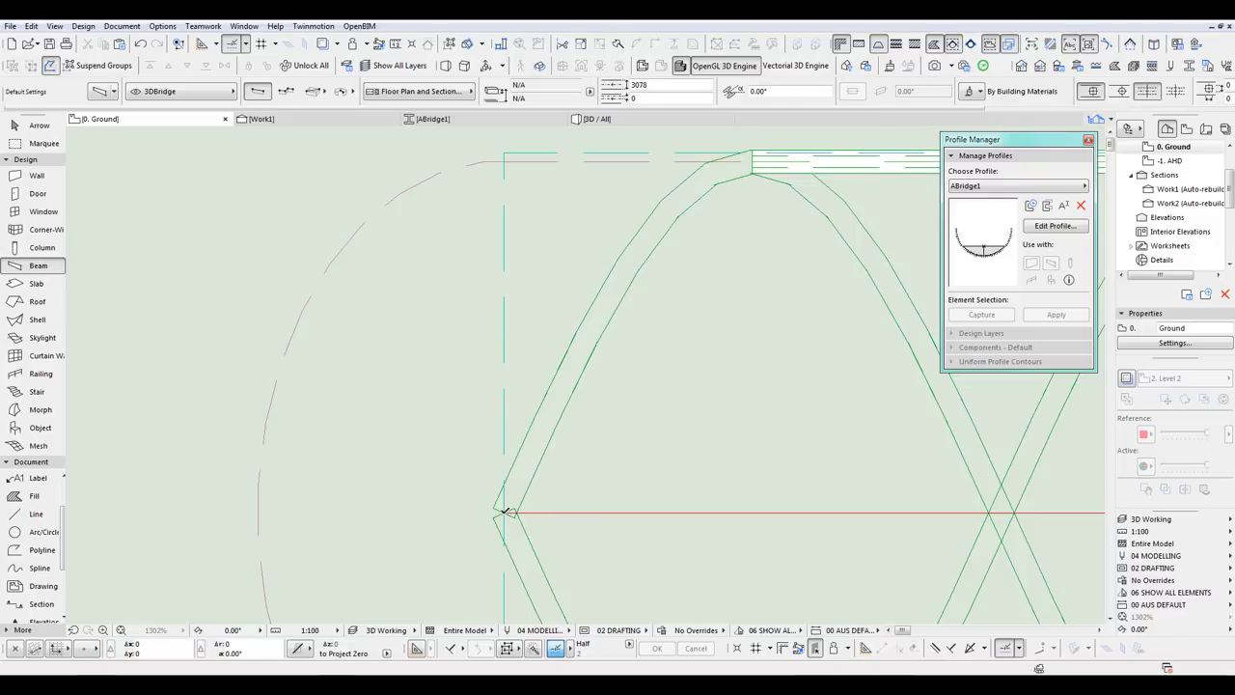
scroll(492, 492, "down", 9)
left_click(487, 489)
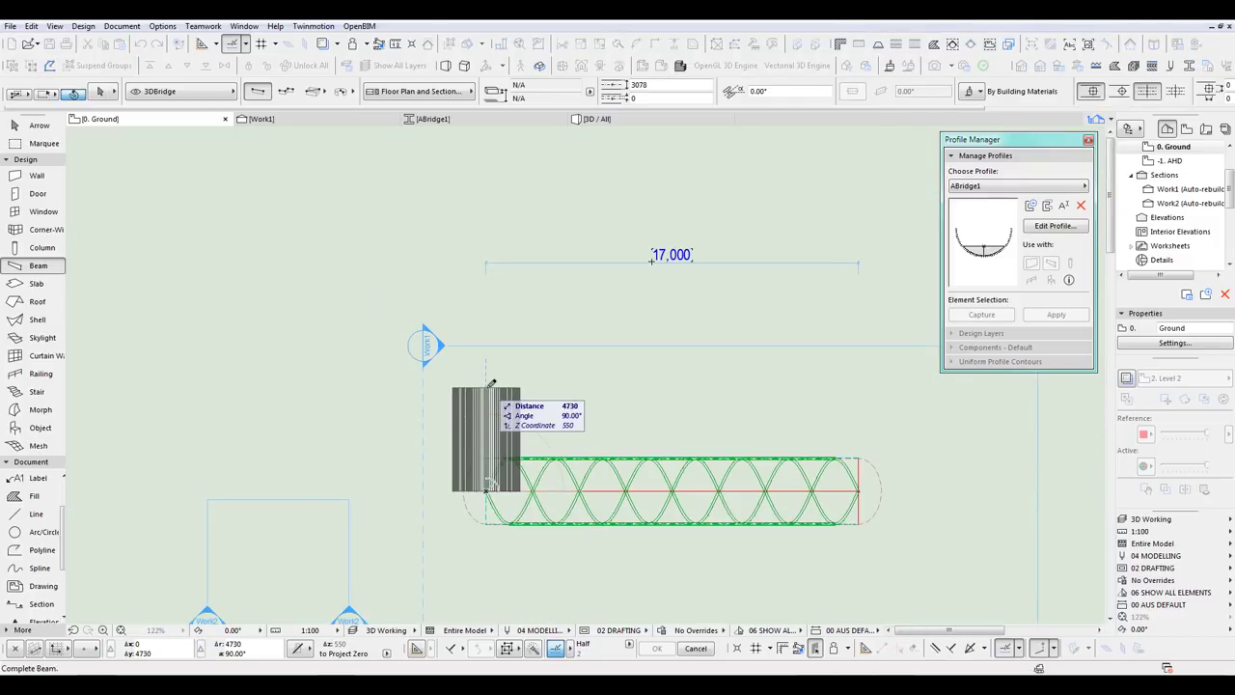
left_click(491, 384)
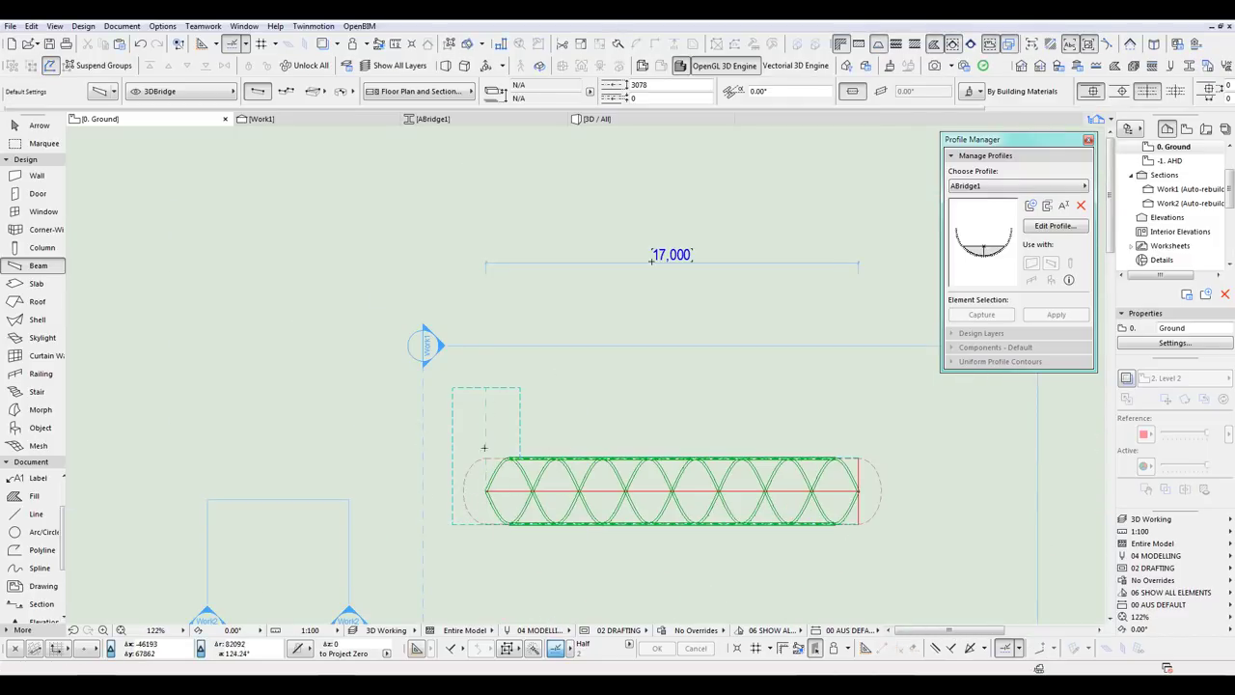
key("F3")
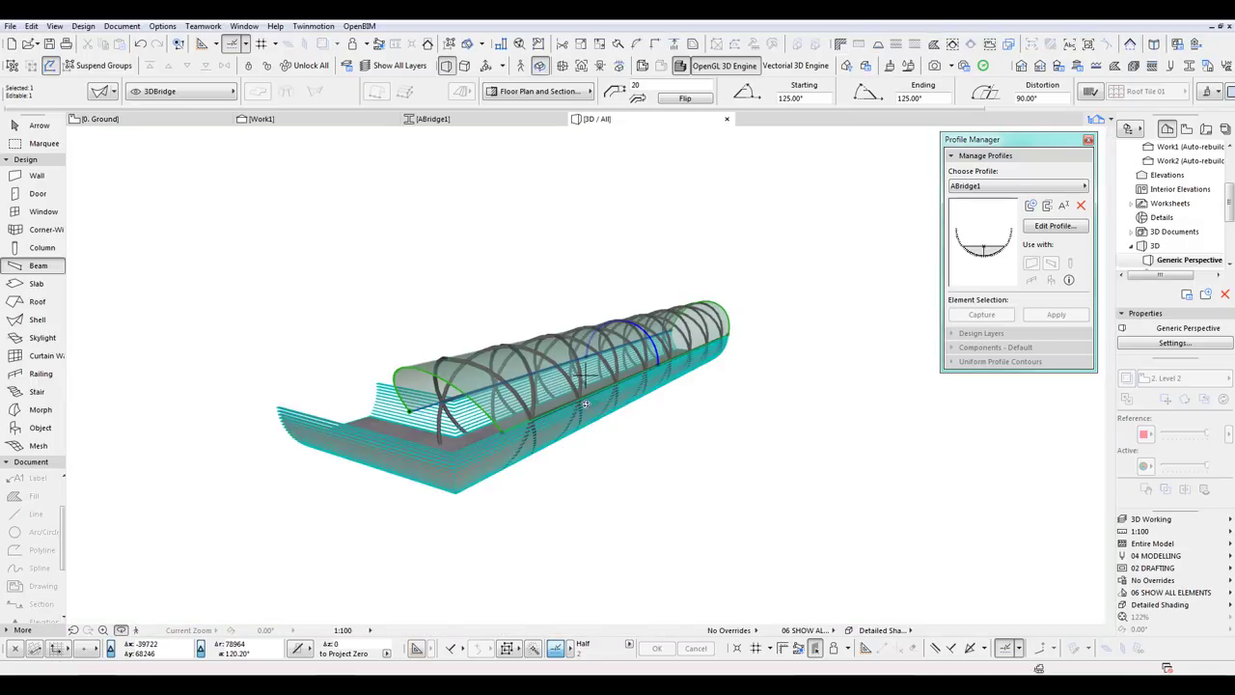
middle_click_drag(446, 437, 824, 467, "shift")
middle_click_drag(751, 448, 523, 472, "shift")
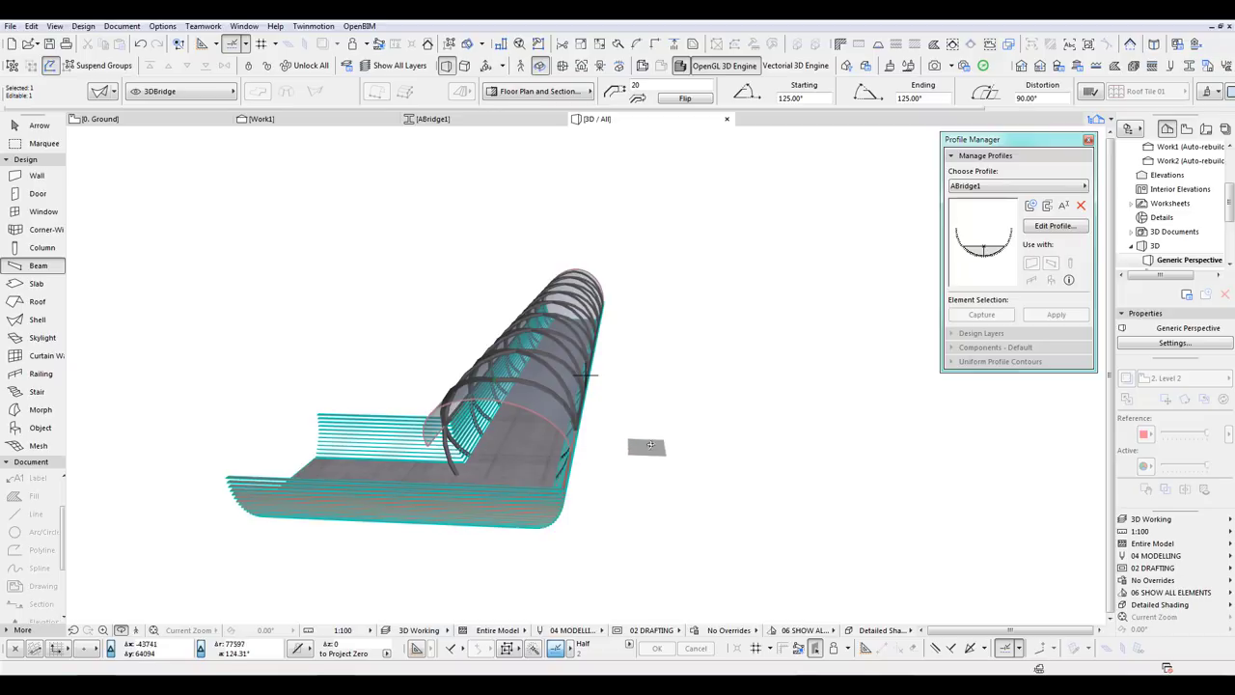
Step: Return to the floor plan and duplicate the ABridge1 profile as ABridge1 (1)
key("F2")
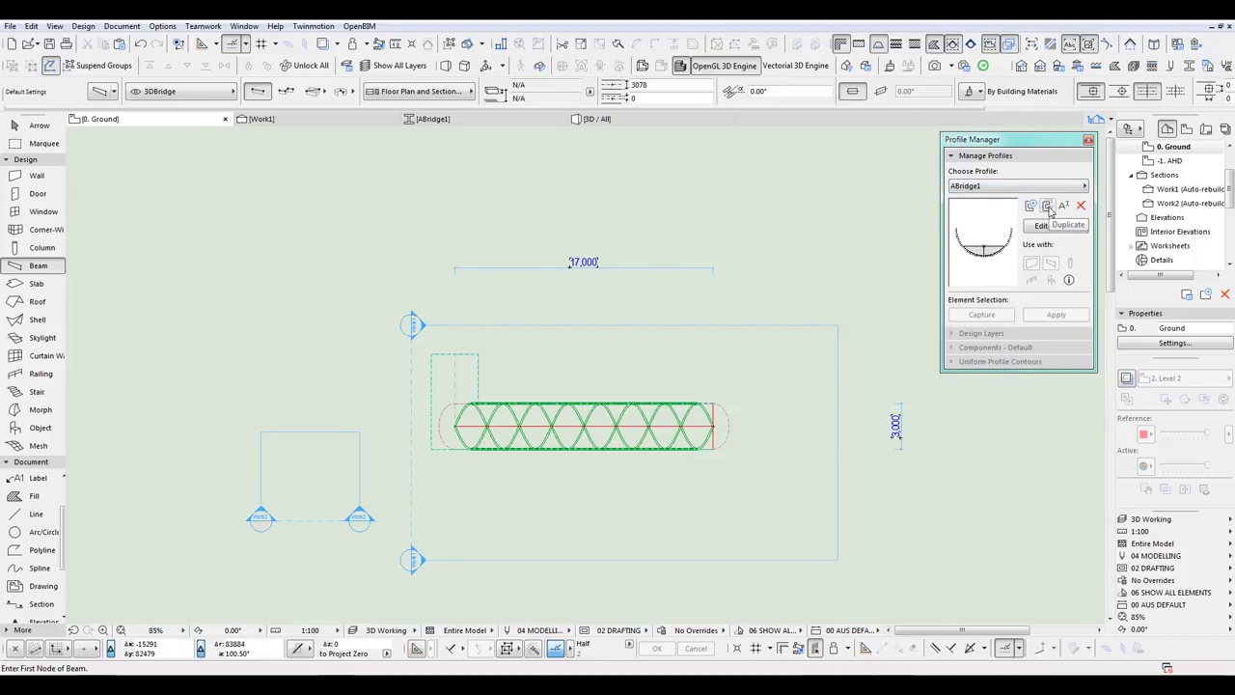
left_click(1049, 208)
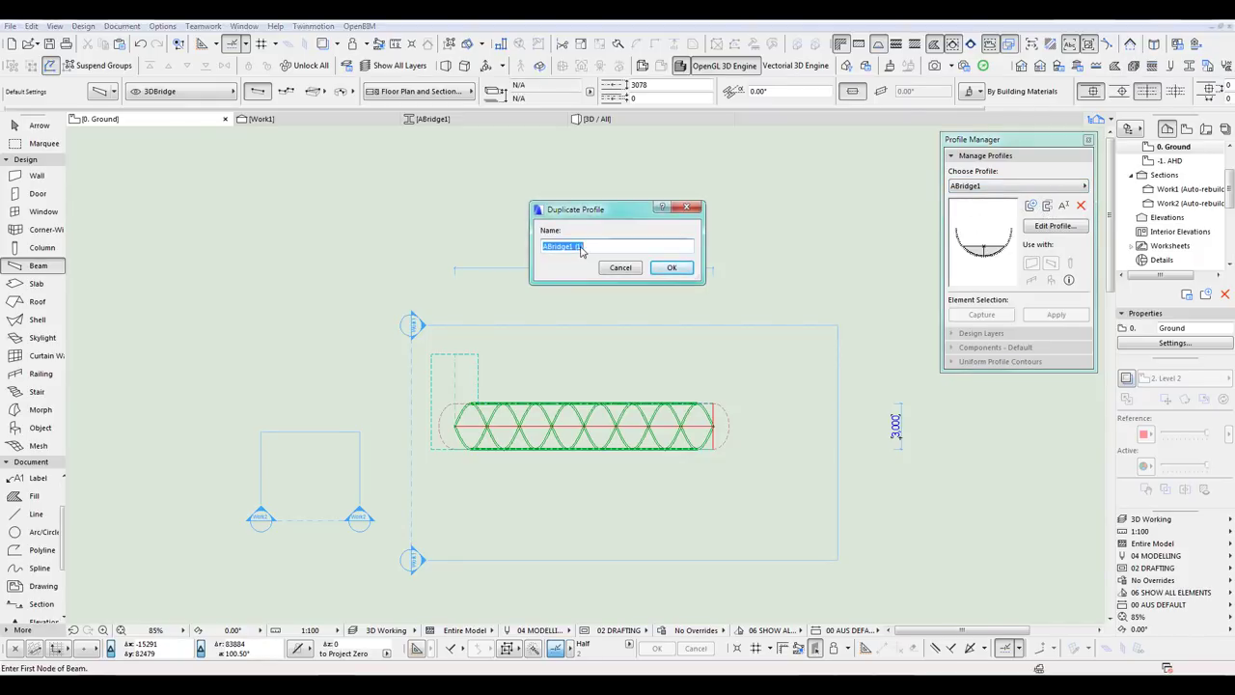
left_click(673, 267)
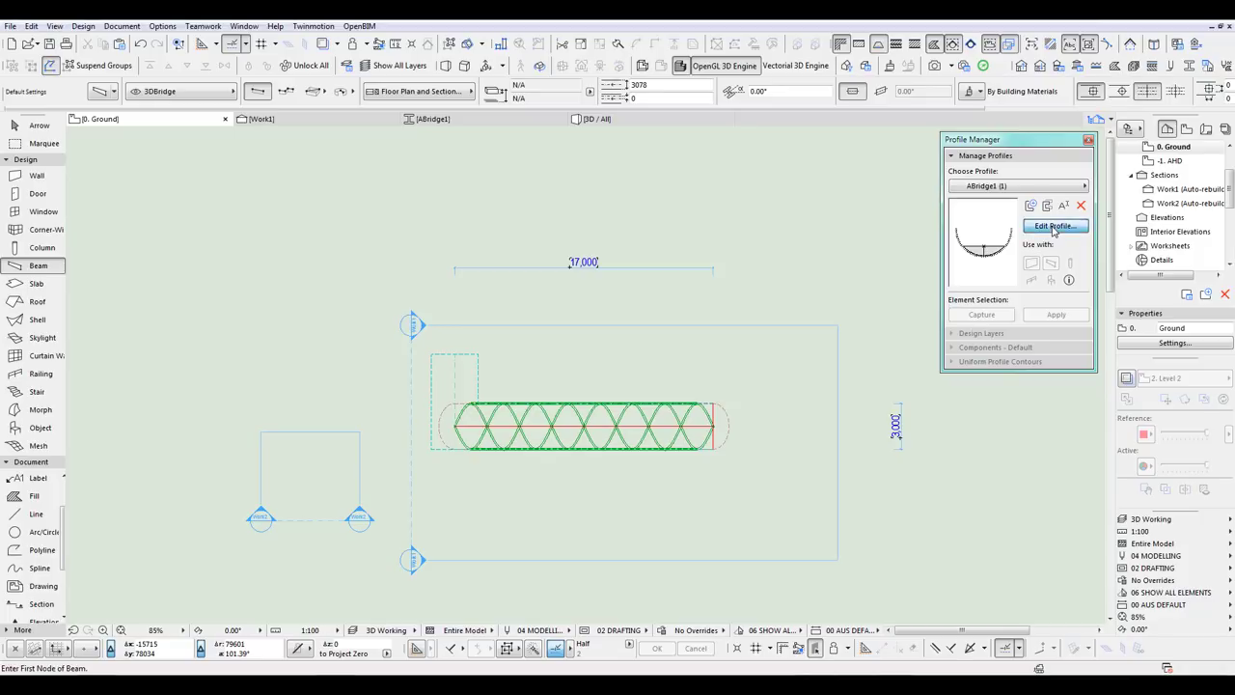
Step: Delete the left half of the ABridge1 (1) profile, including its slats and deck fill, and store the profile
left_click(1054, 226)
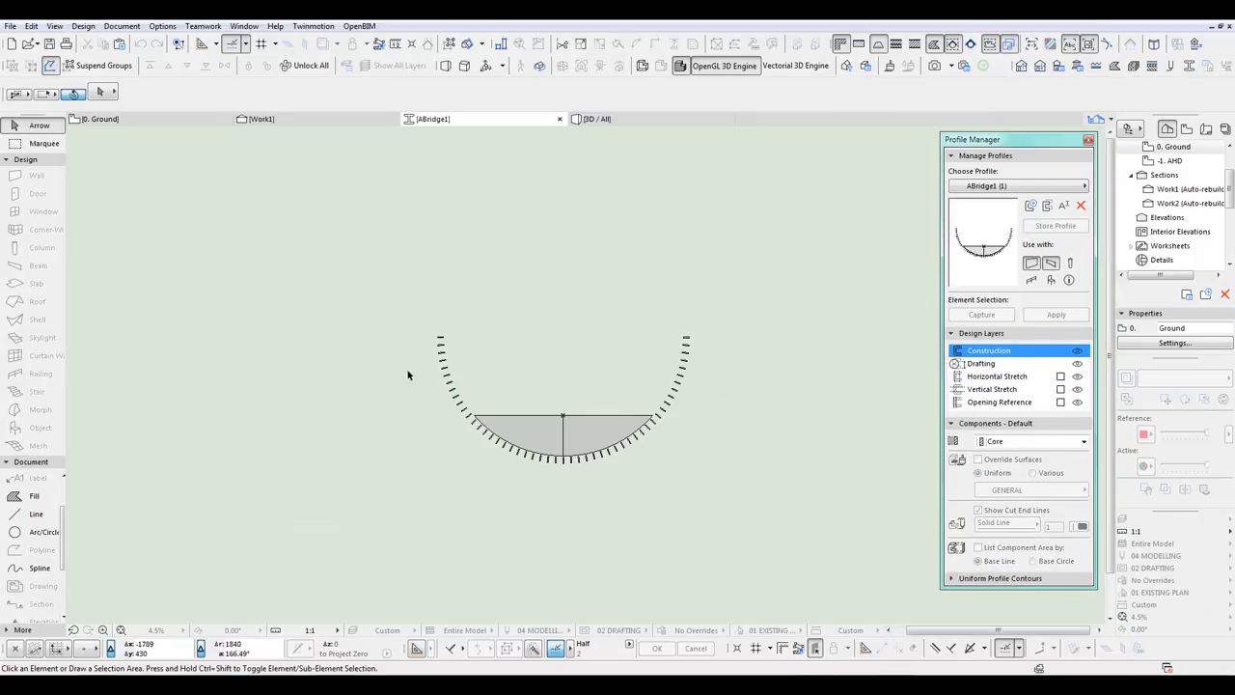
left_click_drag(382, 322, 504, 473)
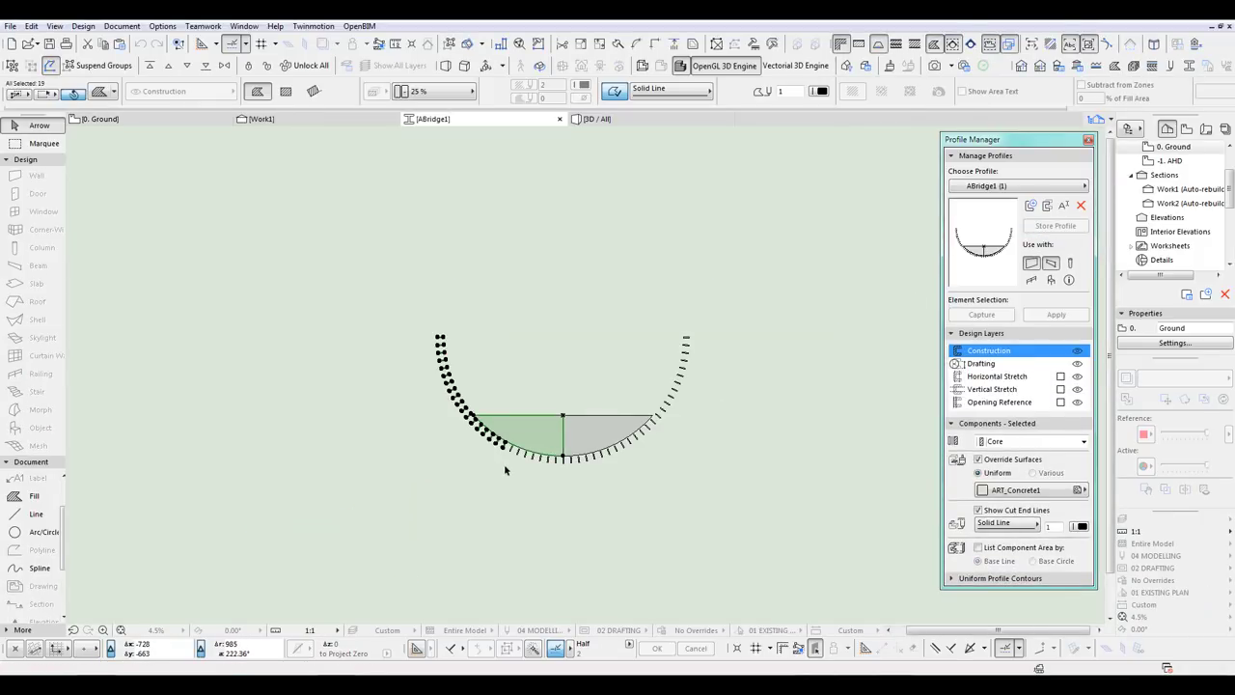
key("Delete")
scroll(556, 463, "up", 5)
left_click_drag(386, 401, 563, 503)
scroll(560, 501, "down", 3)
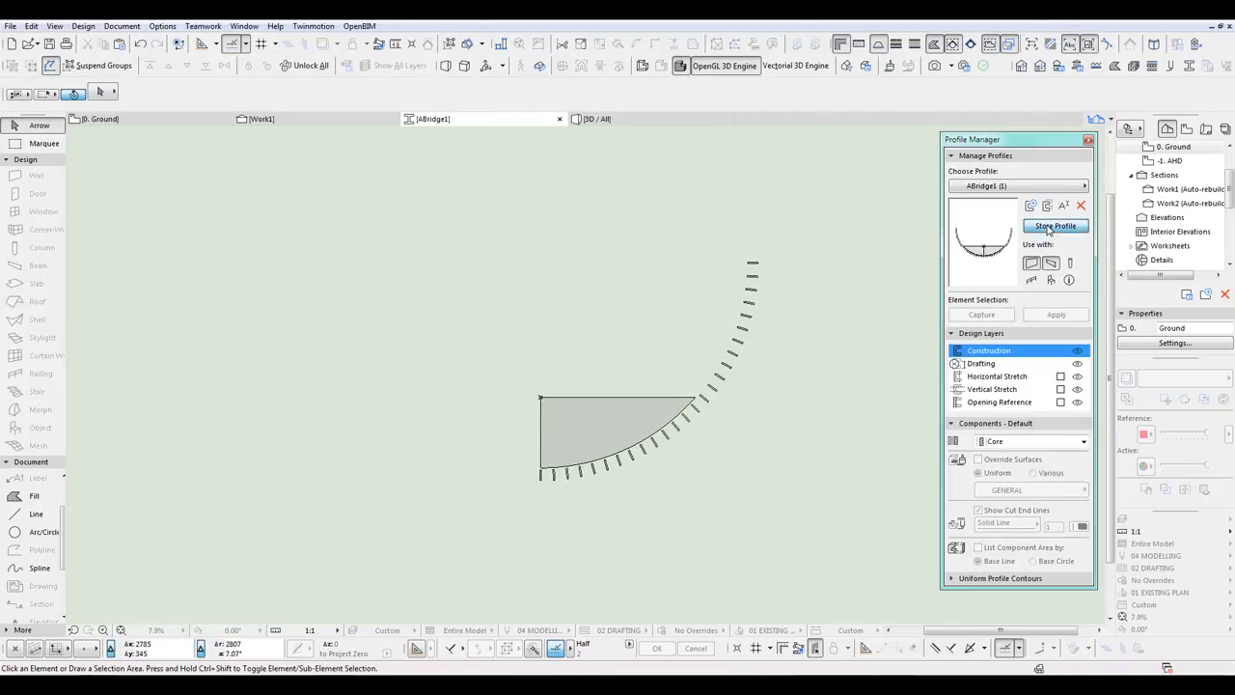
Step: Assign the ABridge1 (1) profile to the perpendicular beam, inspect the junction in 3D, and return to the floor plan
key("F2")
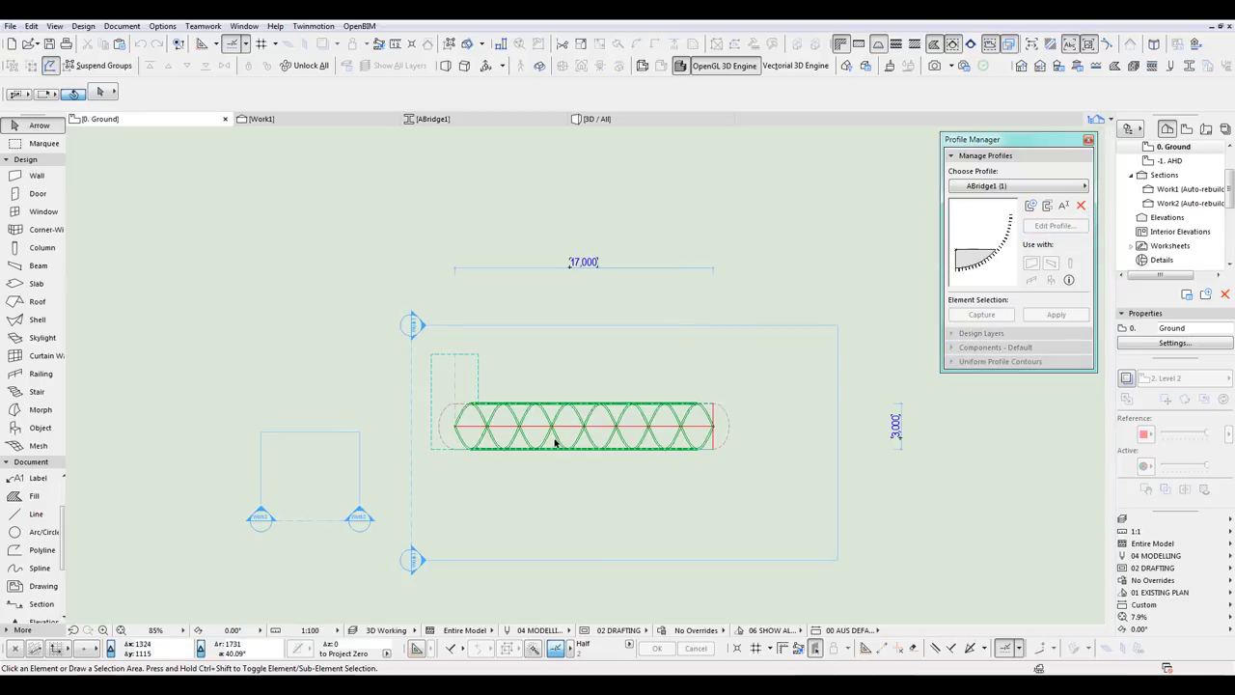
left_click(477, 358)
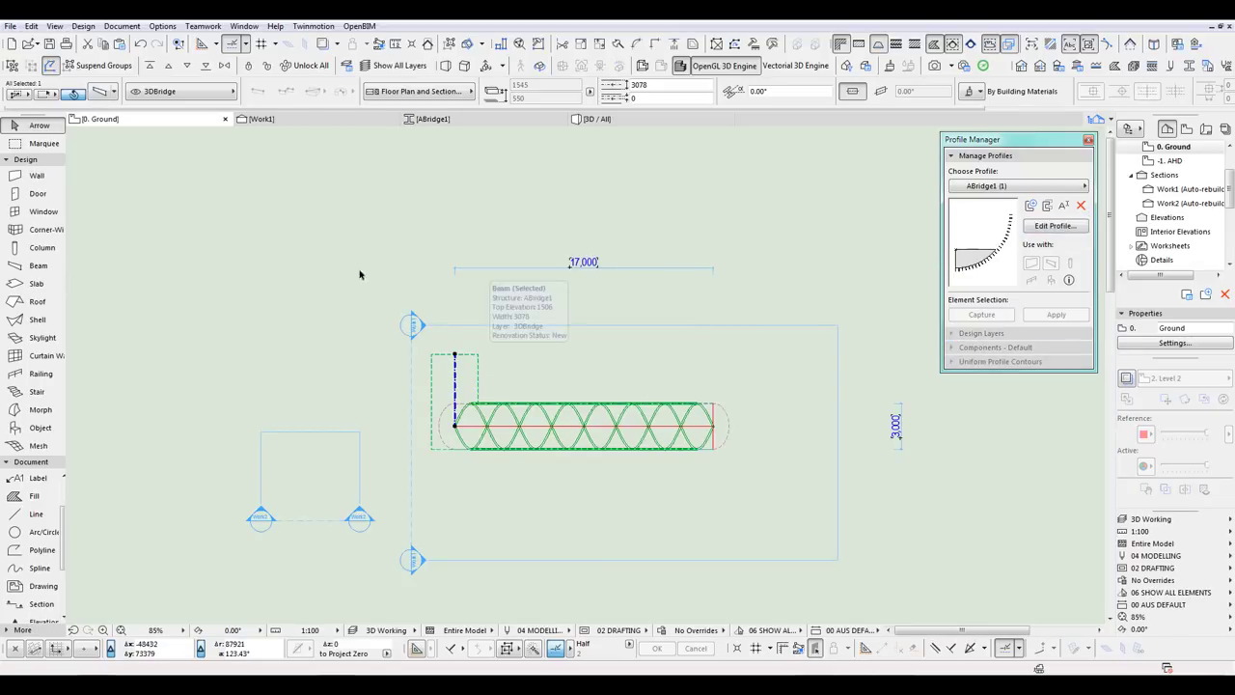
left_click(102, 92)
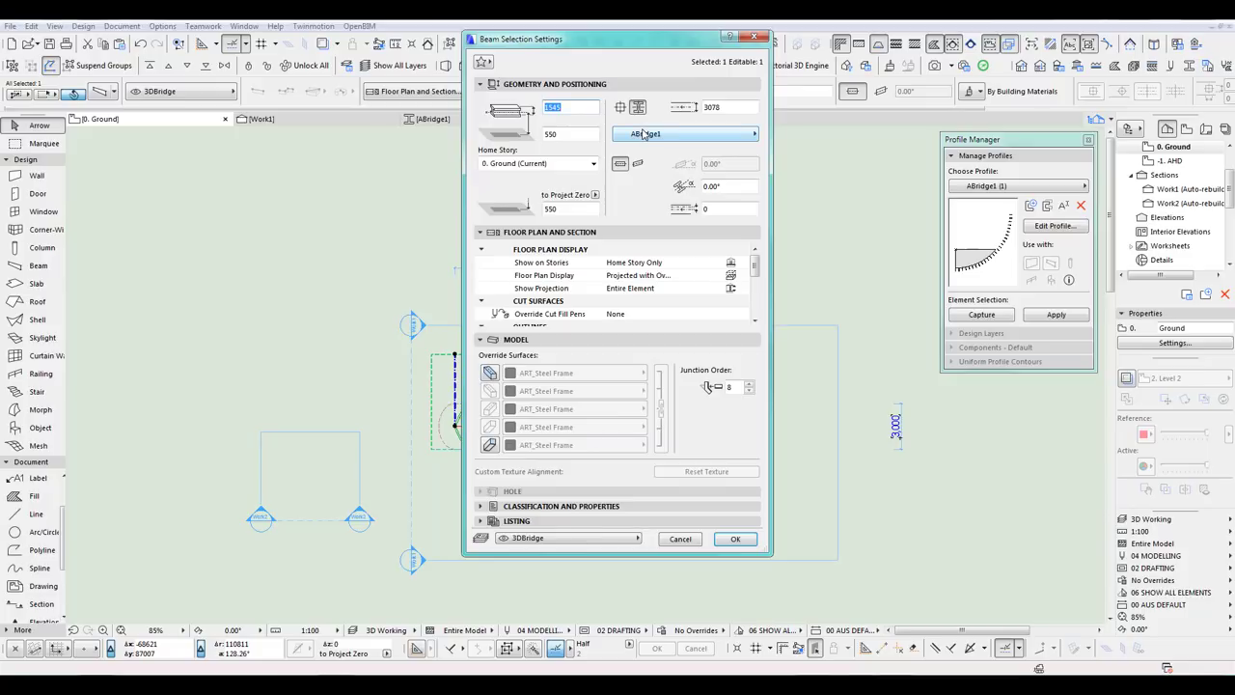
left_click(644, 136)
left_click(801, 262)
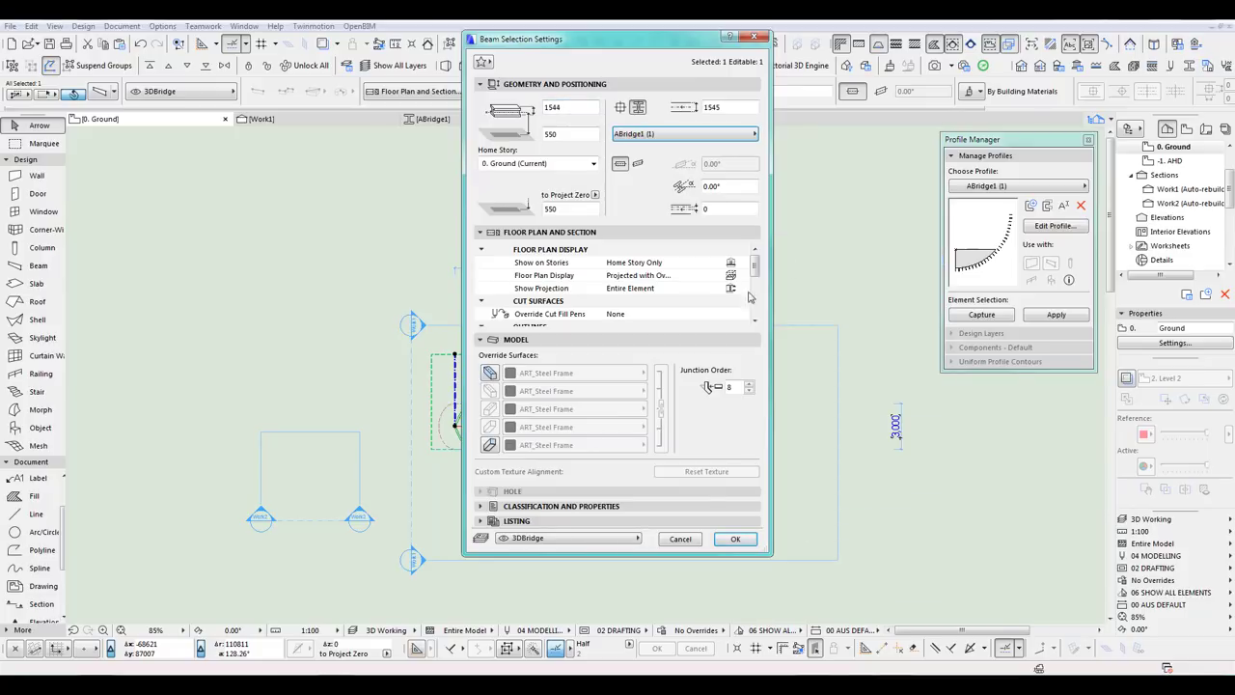
left_click(722, 537)
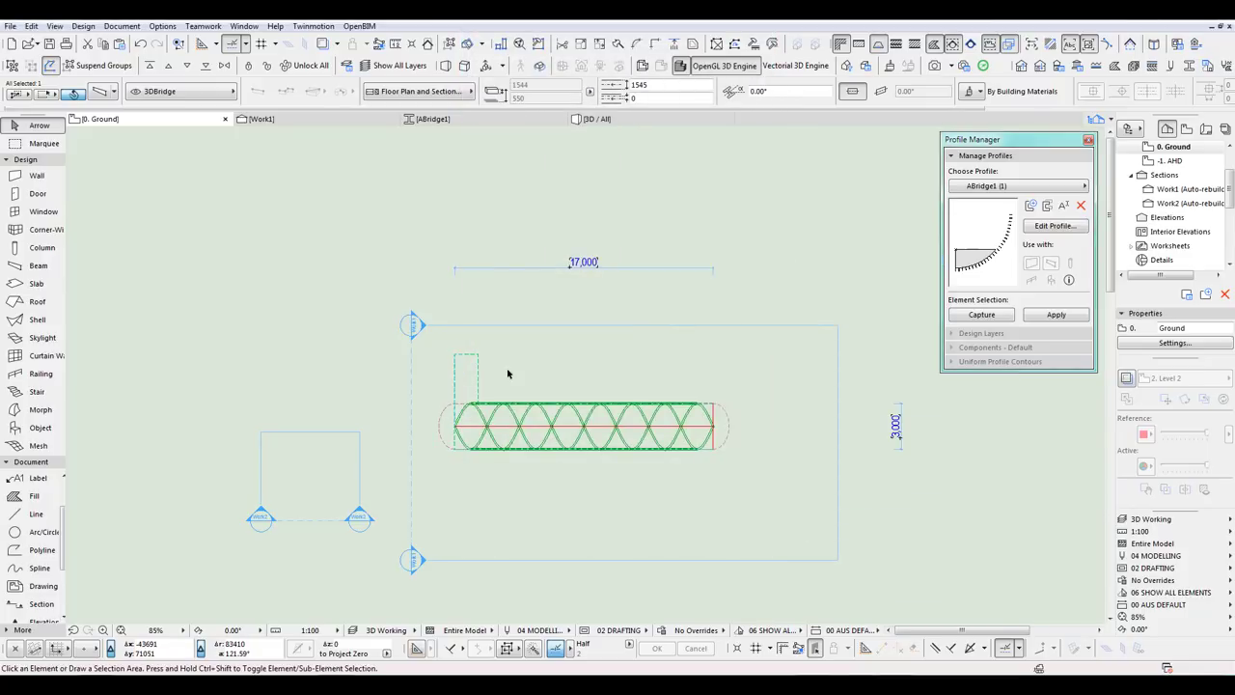
key("F3")
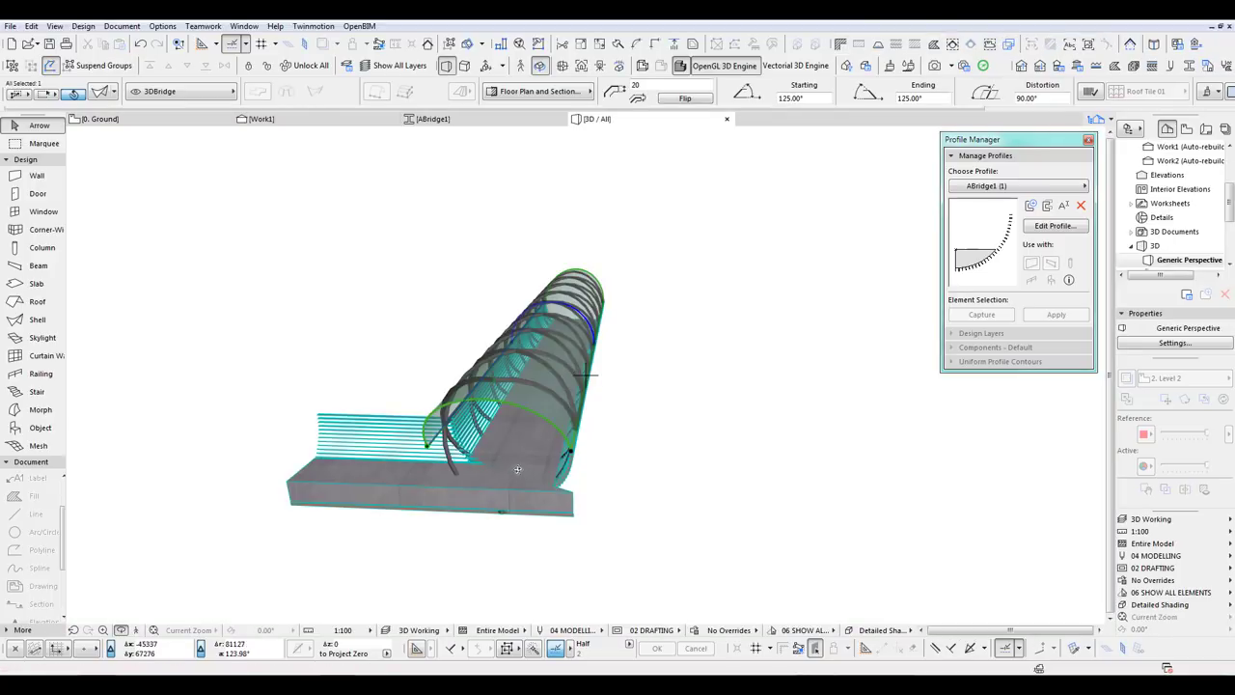
middle_click_drag(517, 469, 226, 426, "shift")
scroll(367, 415, "up", 1)
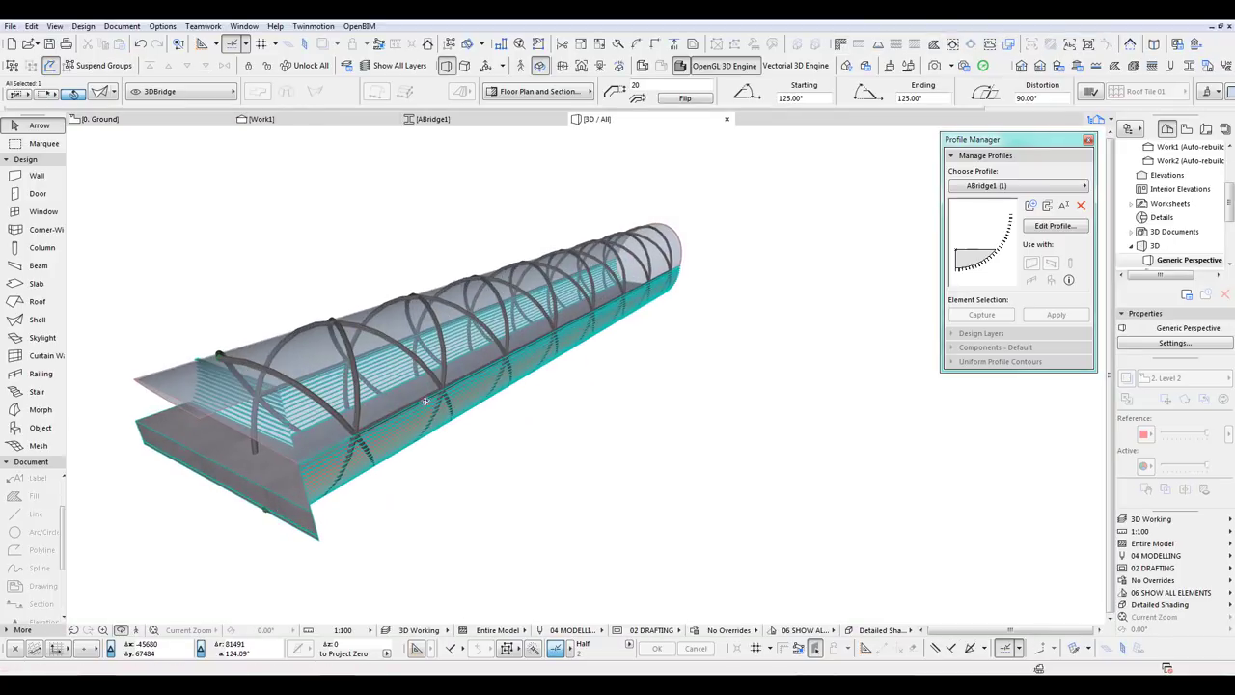
left_click_drag(426, 400, 656, 473)
key("F2")
scroll(447, 537, "up", 5)
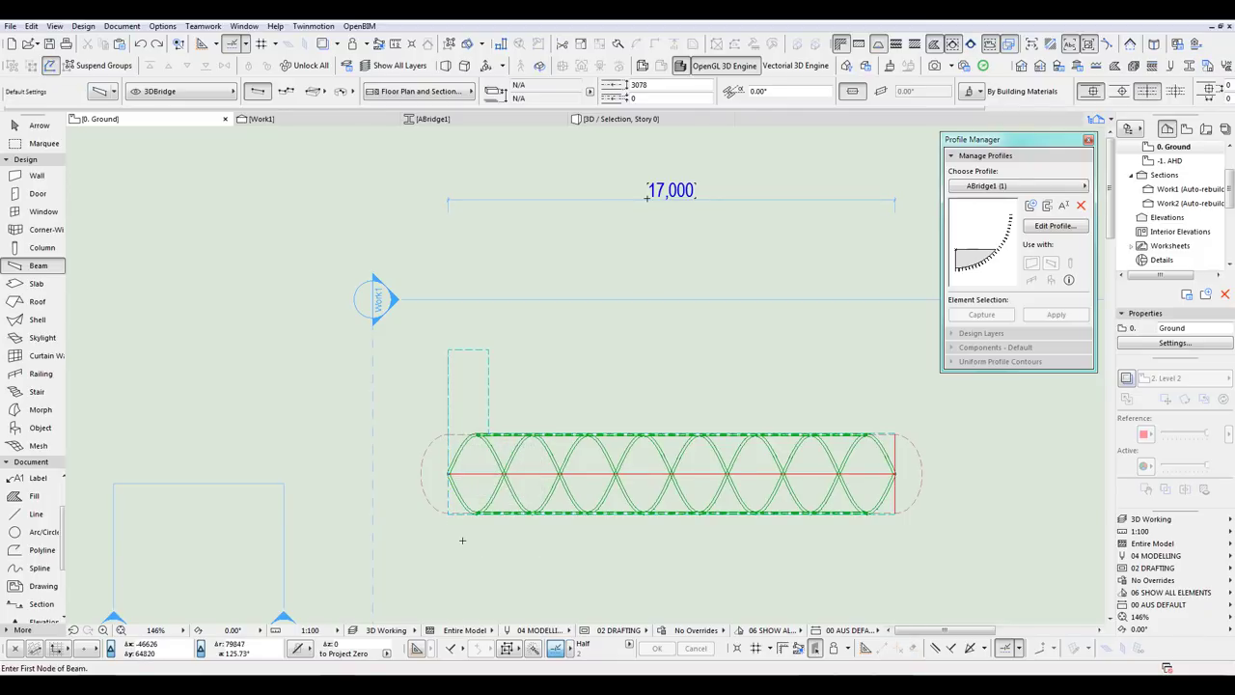
left_click(457, 535)
scroll(455, 541, "up", 4)
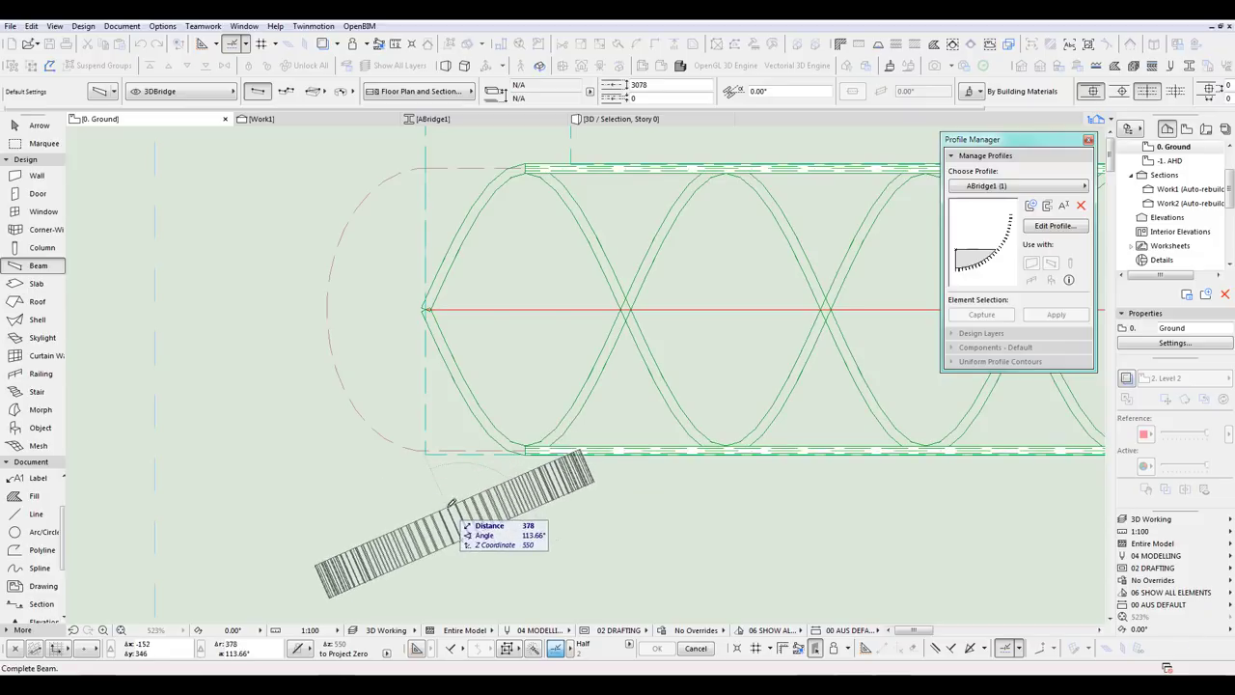
key("Escape")
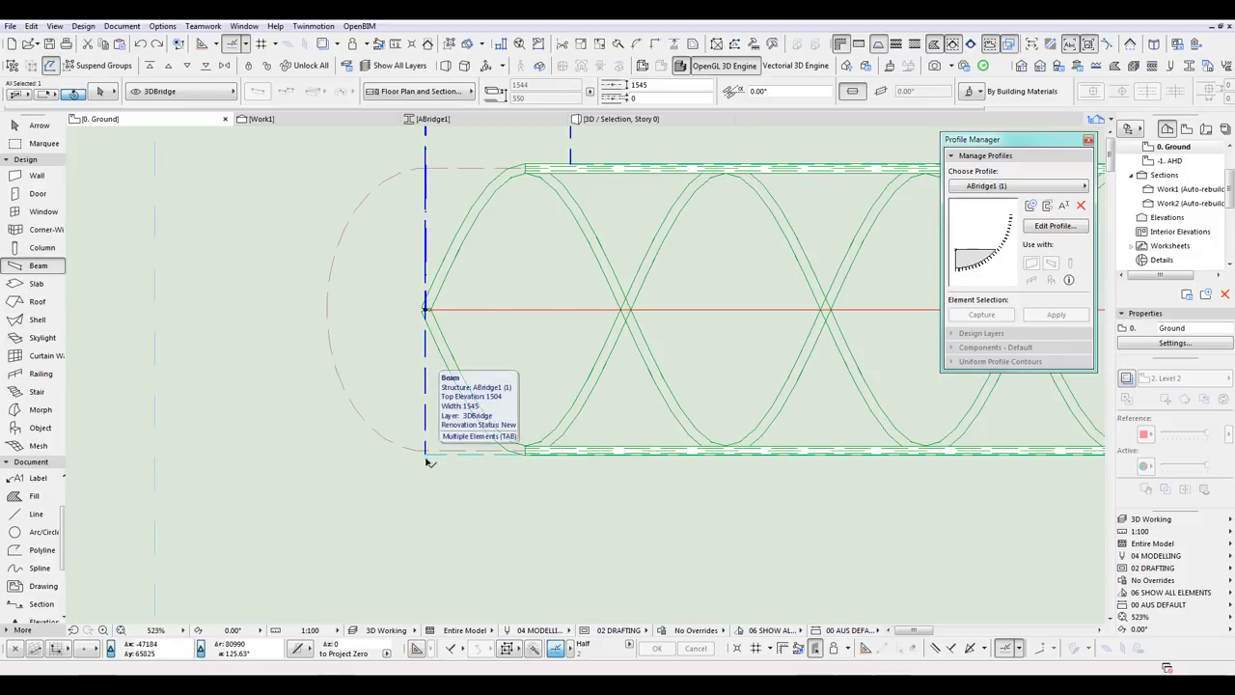
left_click(427, 455, "shift")
scroll(473, 502, "down", 2)
key("Escape")
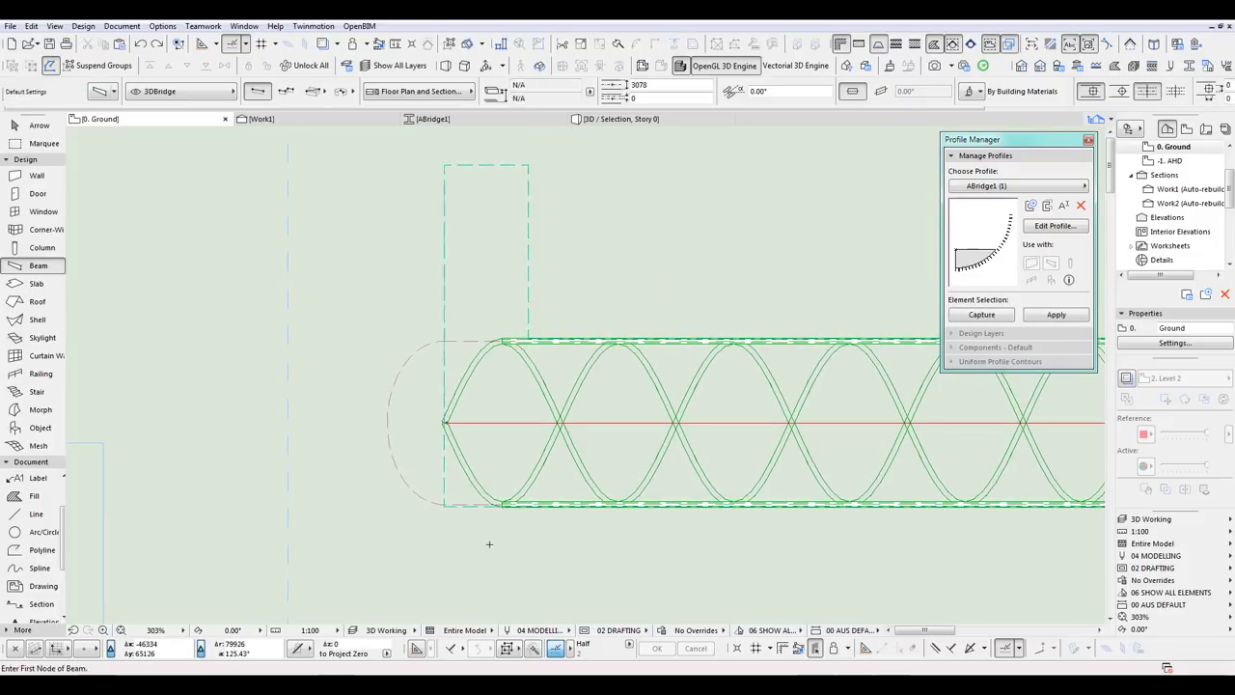
Step: Select the main lengthwise bridge beam on the floor plan and assign it the ABridge1 (1) profile
scroll(524, 532, "up", 5)
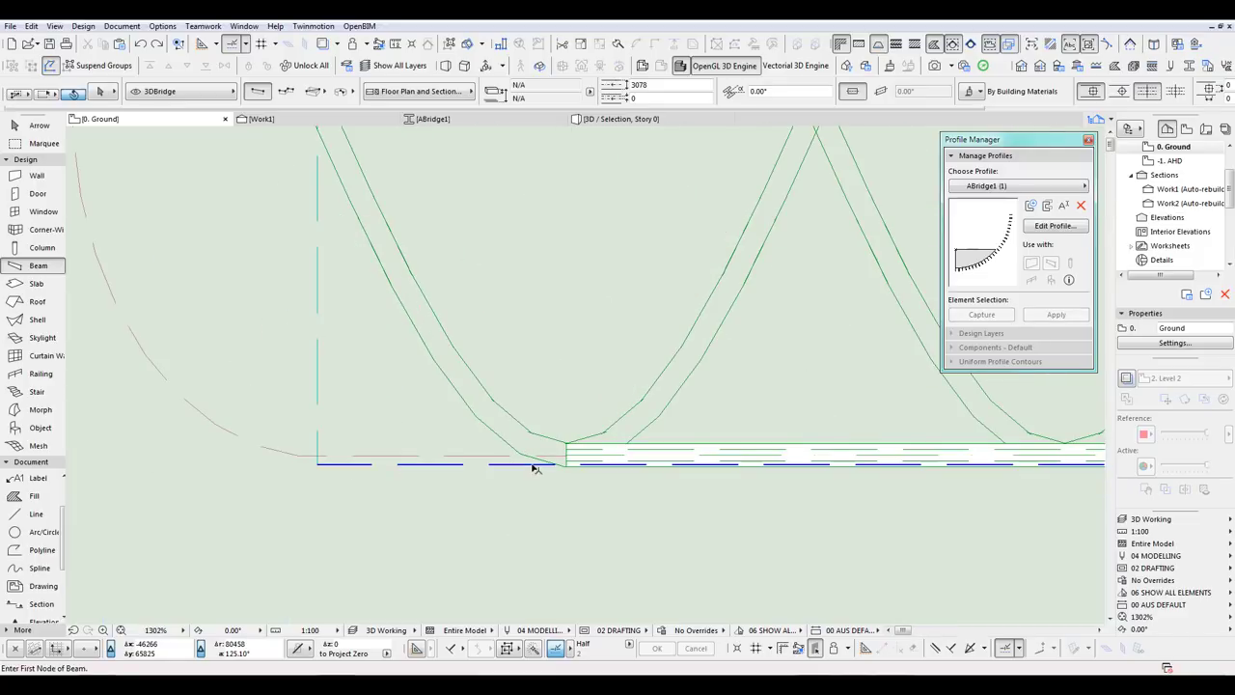
left_click(521, 464, "shift")
left_click(108, 92)
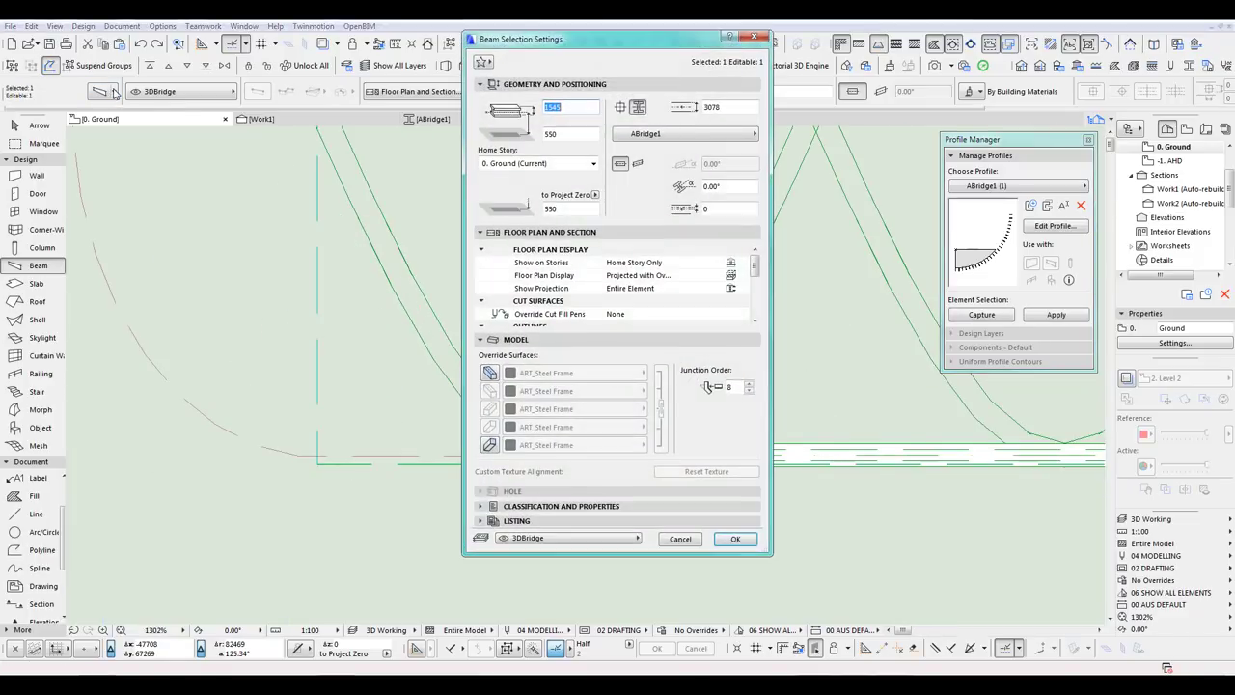
left_click(655, 133)
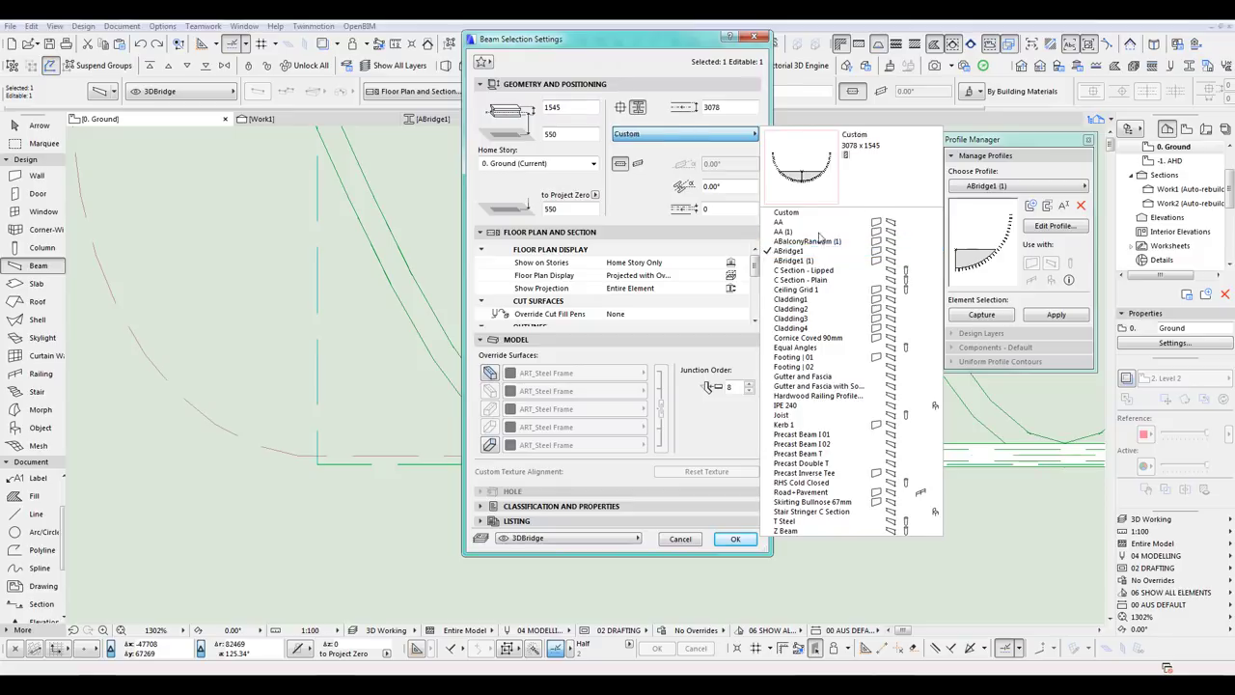
left_click(803, 267)
left_click(735, 538)
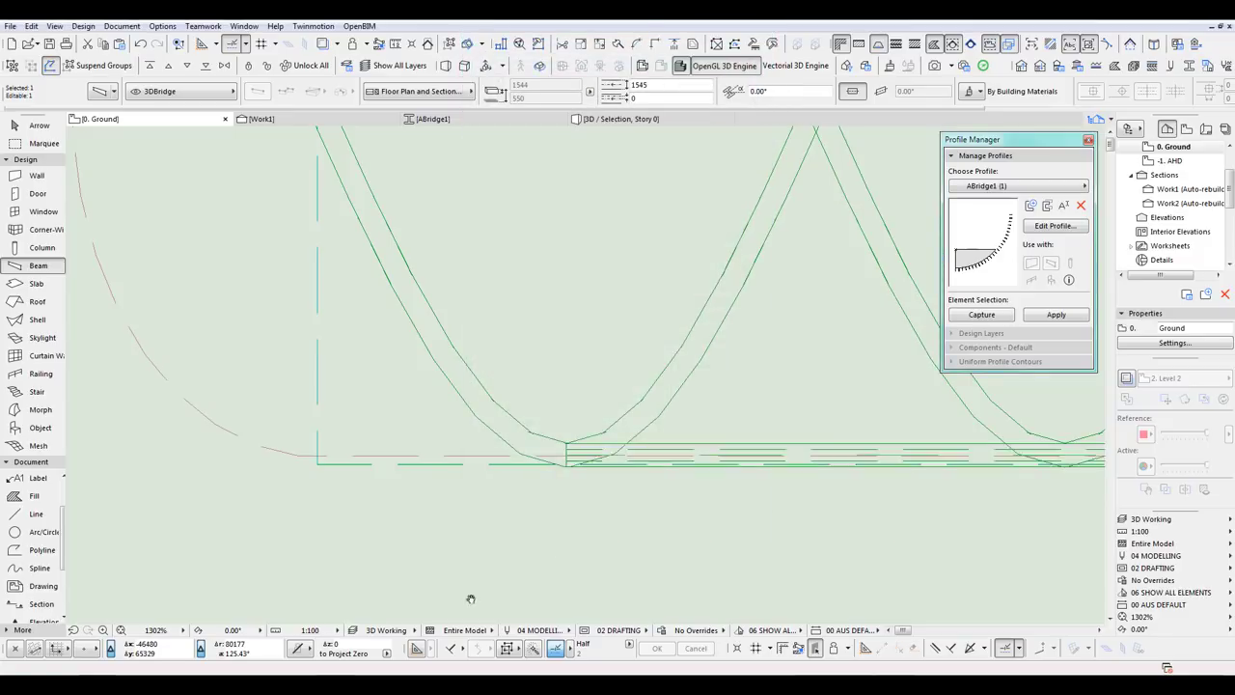
Step: Mirror the lengthwise half-profile beam about its own reference line and check the junction with the perpendicular beam in 3D
scroll(469, 591, "down", 5)
middle_click_drag(447, 527, 406, 491)
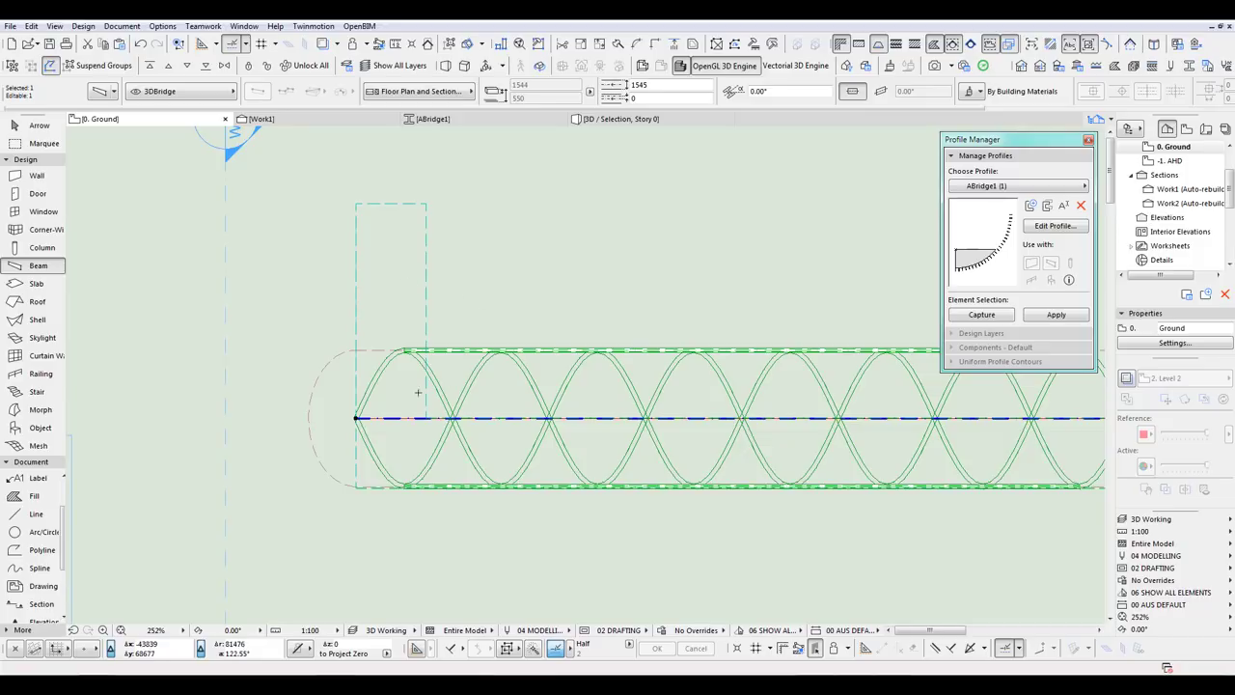
left_click(356, 417)
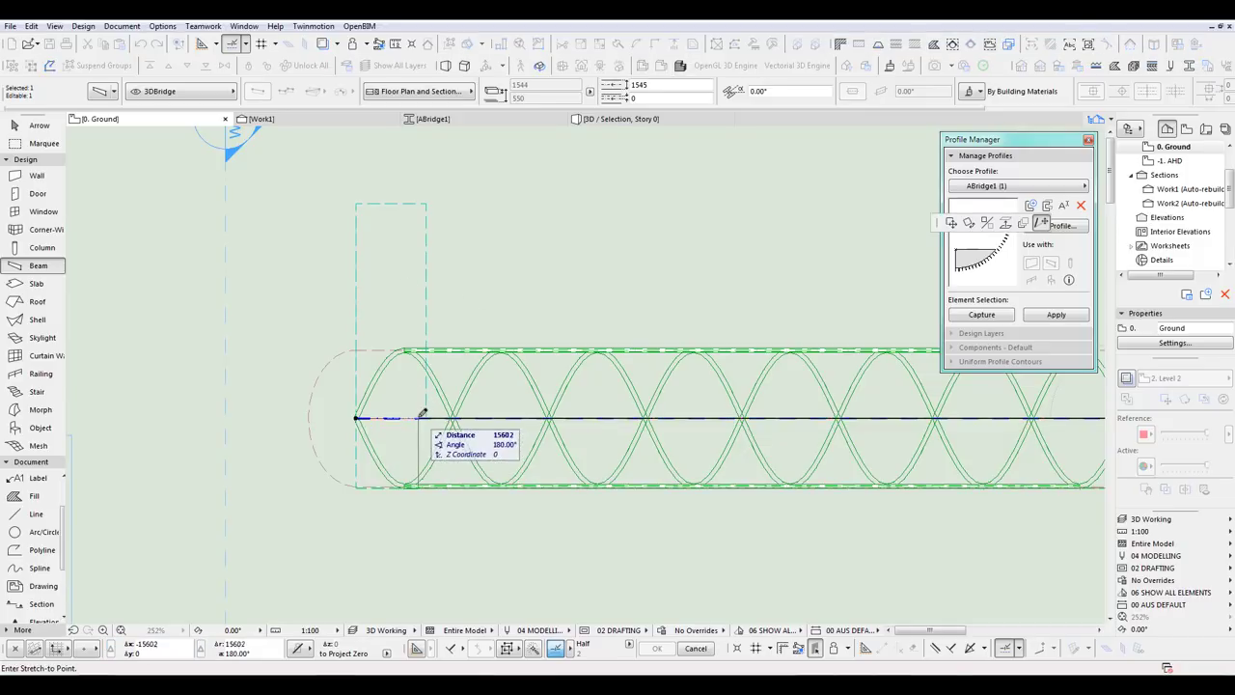
left_click(35, 27)
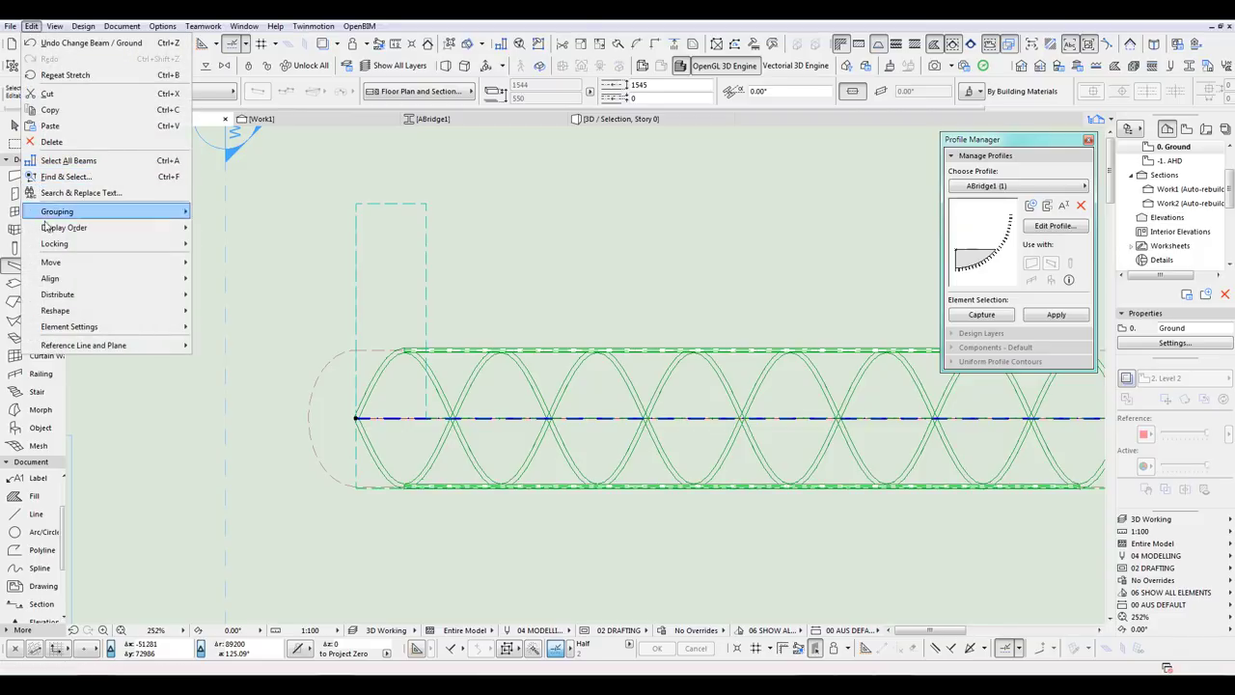
mouse_move(55, 266)
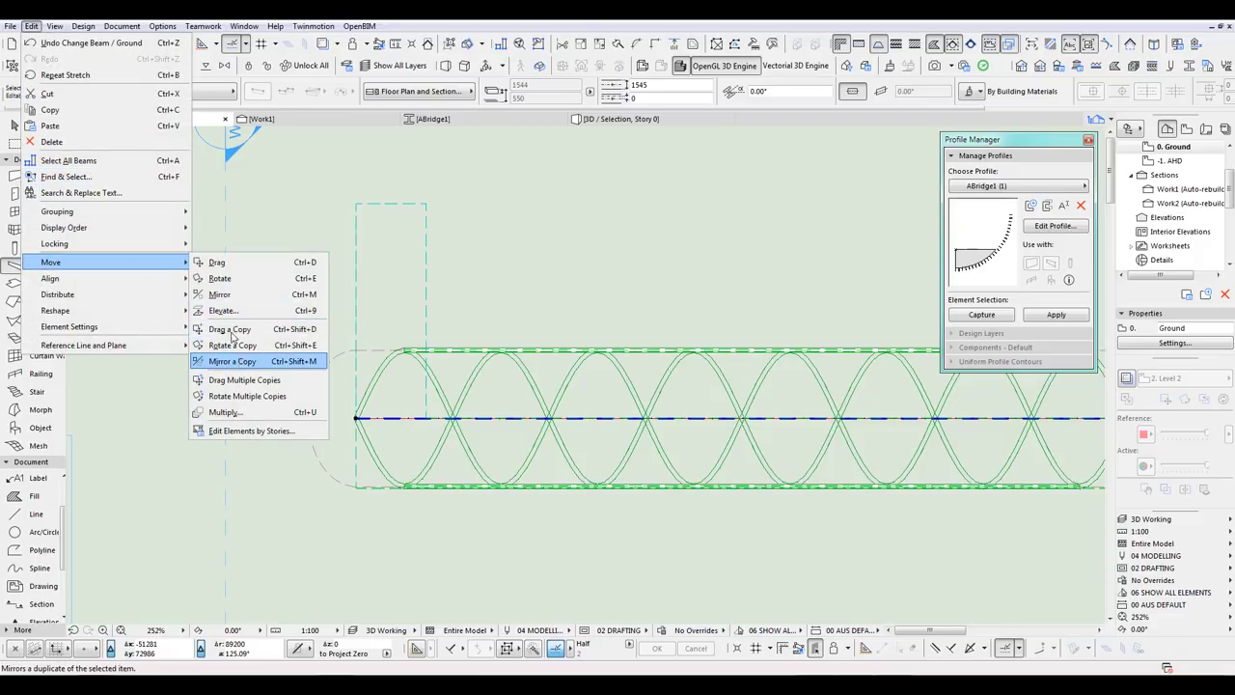
left_click(220, 294)
left_click(356, 417)
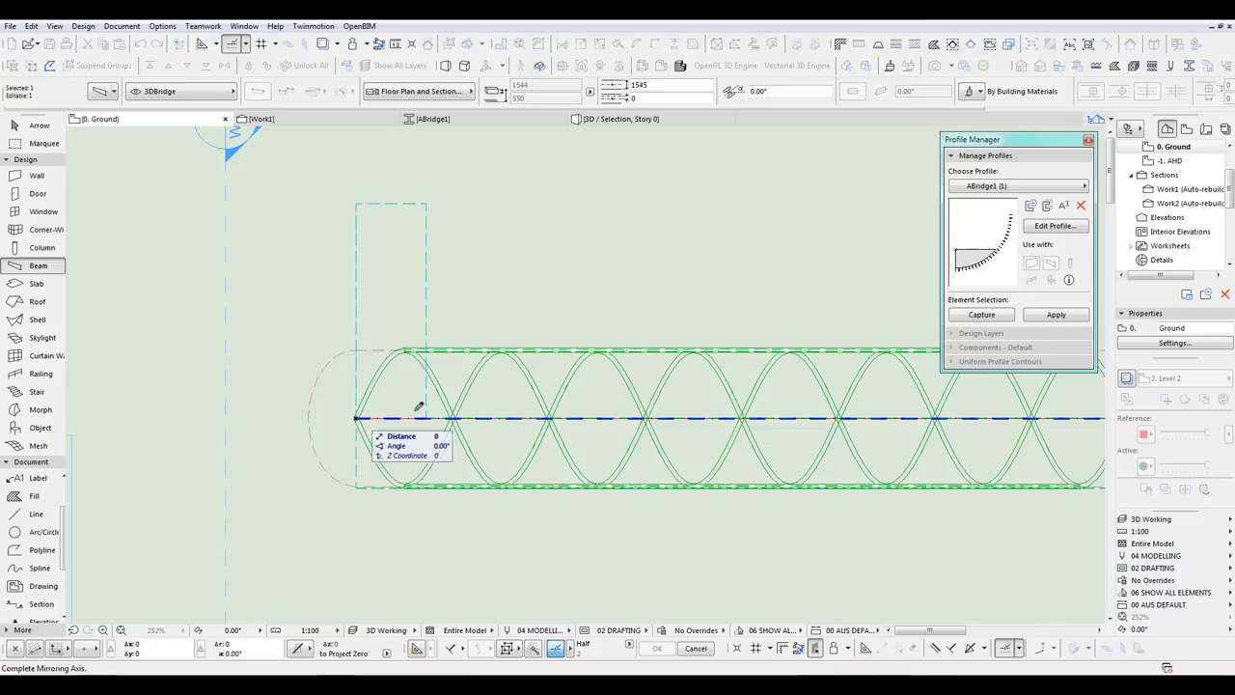
left_click(486, 417)
key("Escape")
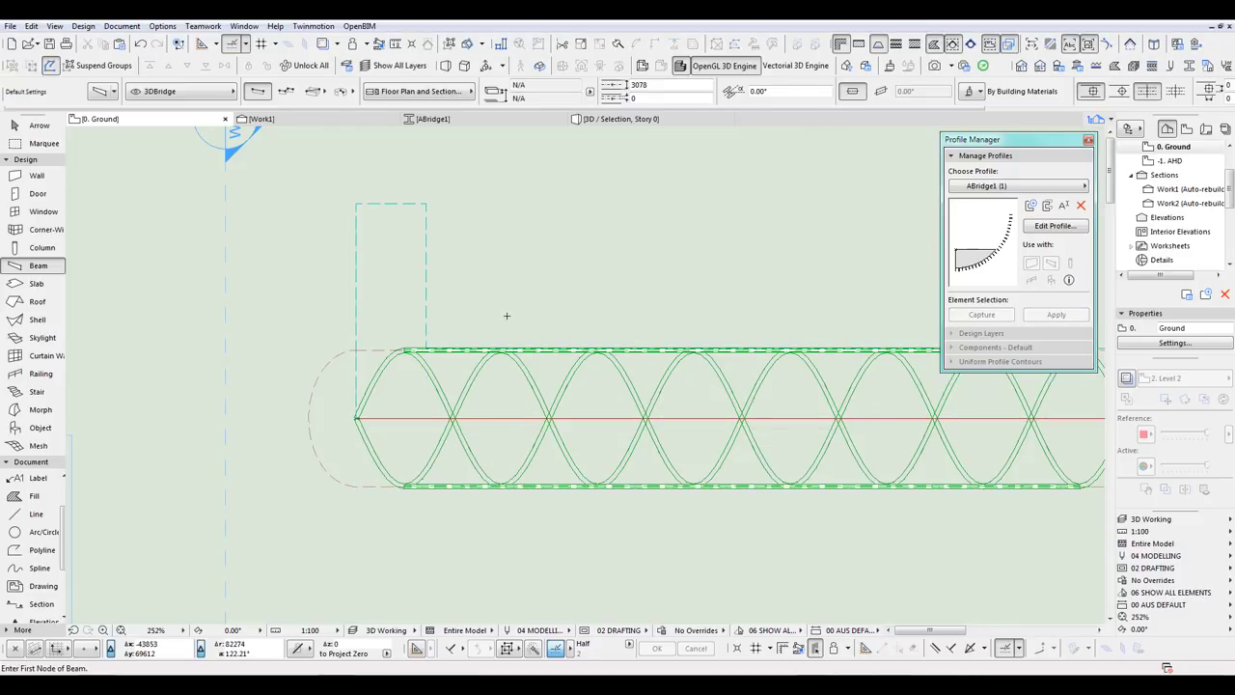
key("F3")
middle_click_drag(454, 427, 646, 457, "shift")
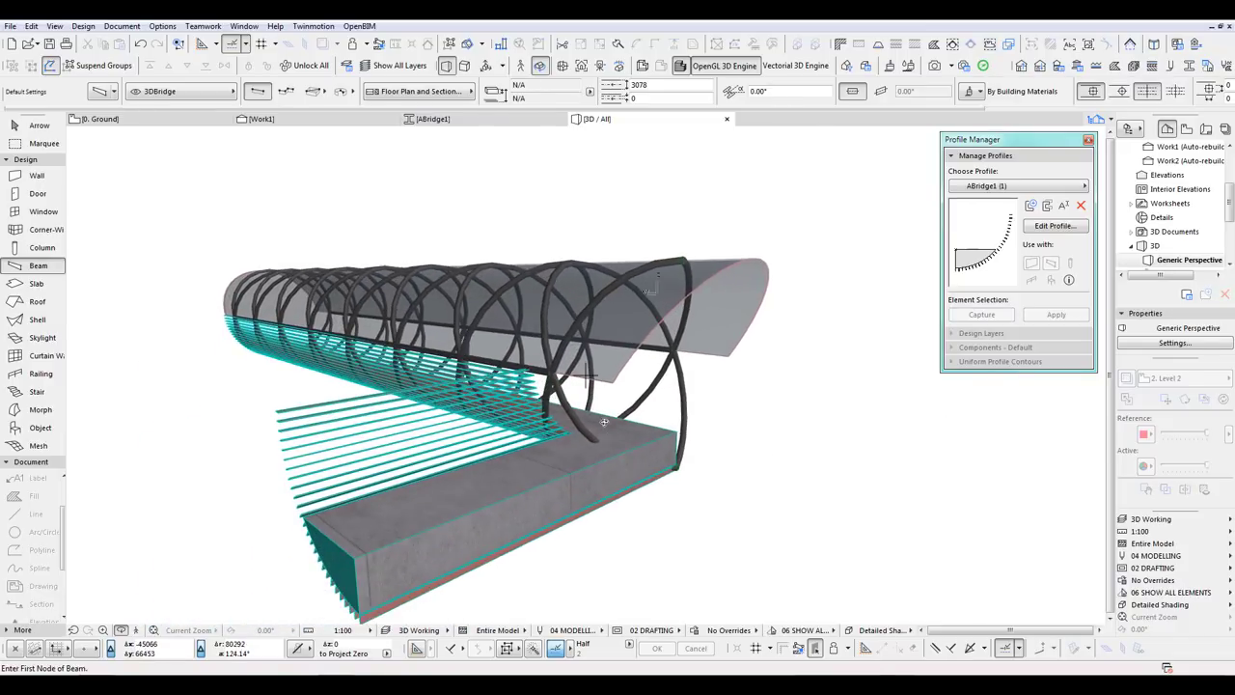
Step: Return to the floor plan and move the perpendicular beam horizontally so its outer edge lines up with the start of the main bridge's side rail
key("F2")
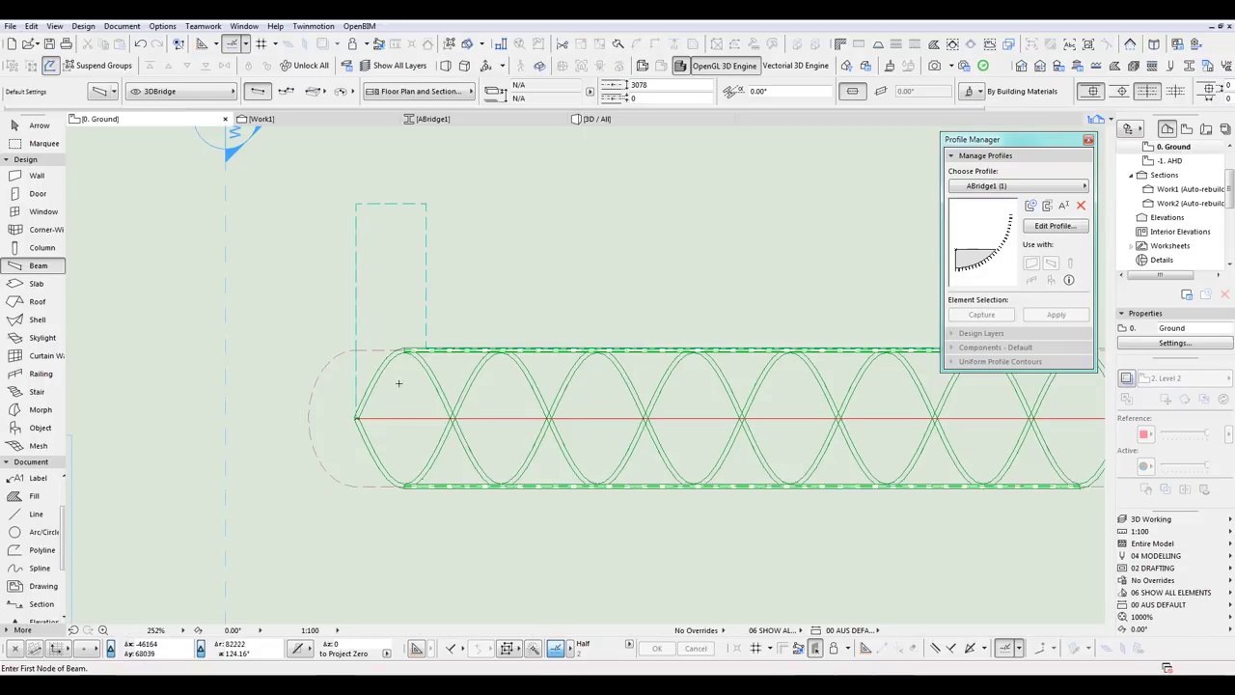
scroll(399, 382, "up", 3)
middle_click_drag(501, 374, 520, 542)
left_click(491, 228, "shift")
scroll(448, 416, "up", 4)
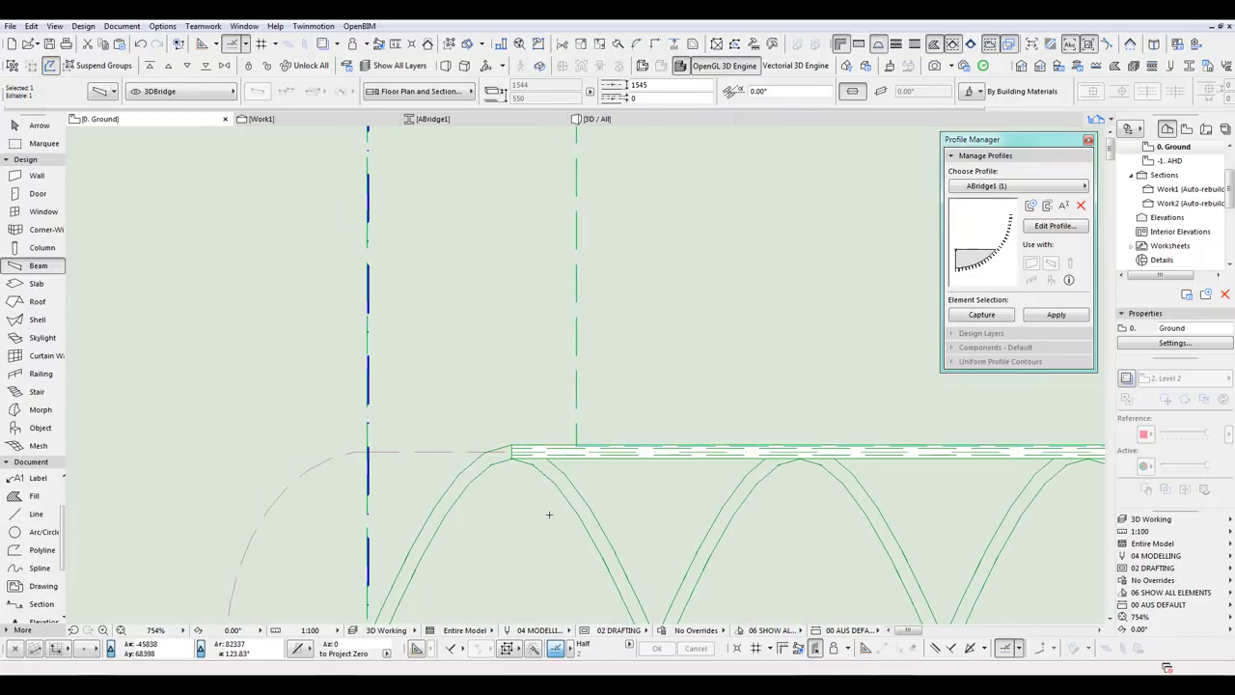
left_click(576, 419)
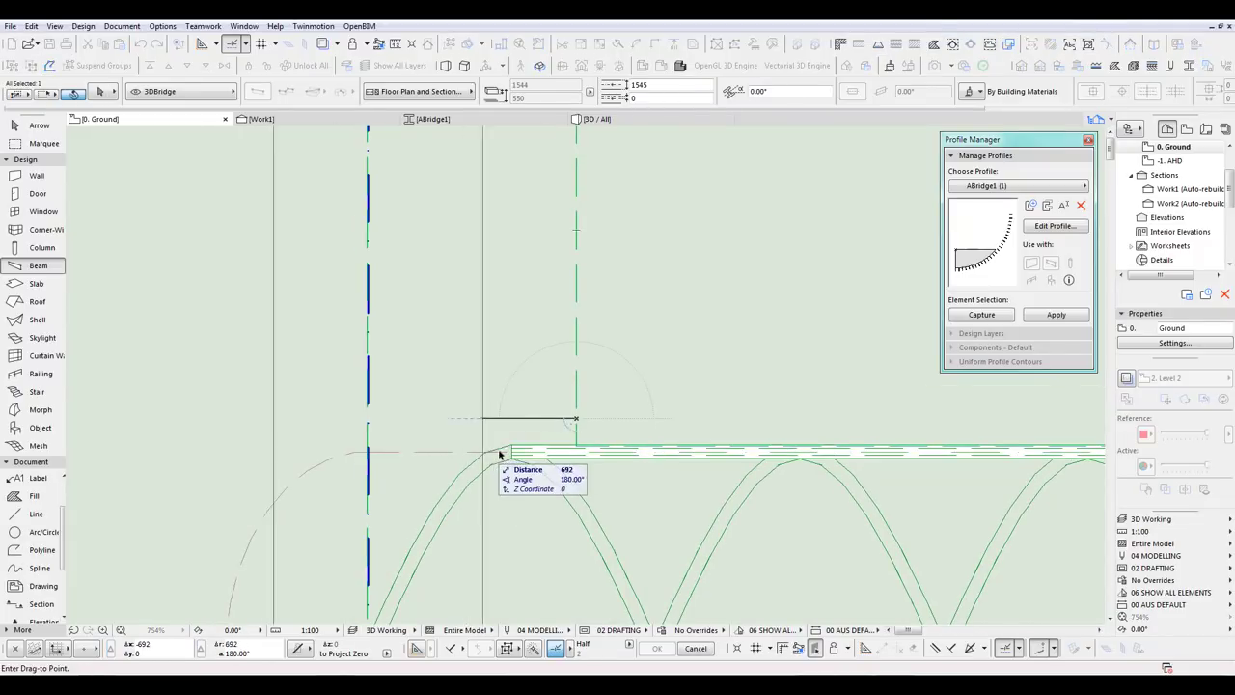
left_click(511, 447)
Step: Stretch the lengthwise beam's near end to the perpendicular beam's reference line
scroll(521, 444, "down", 4)
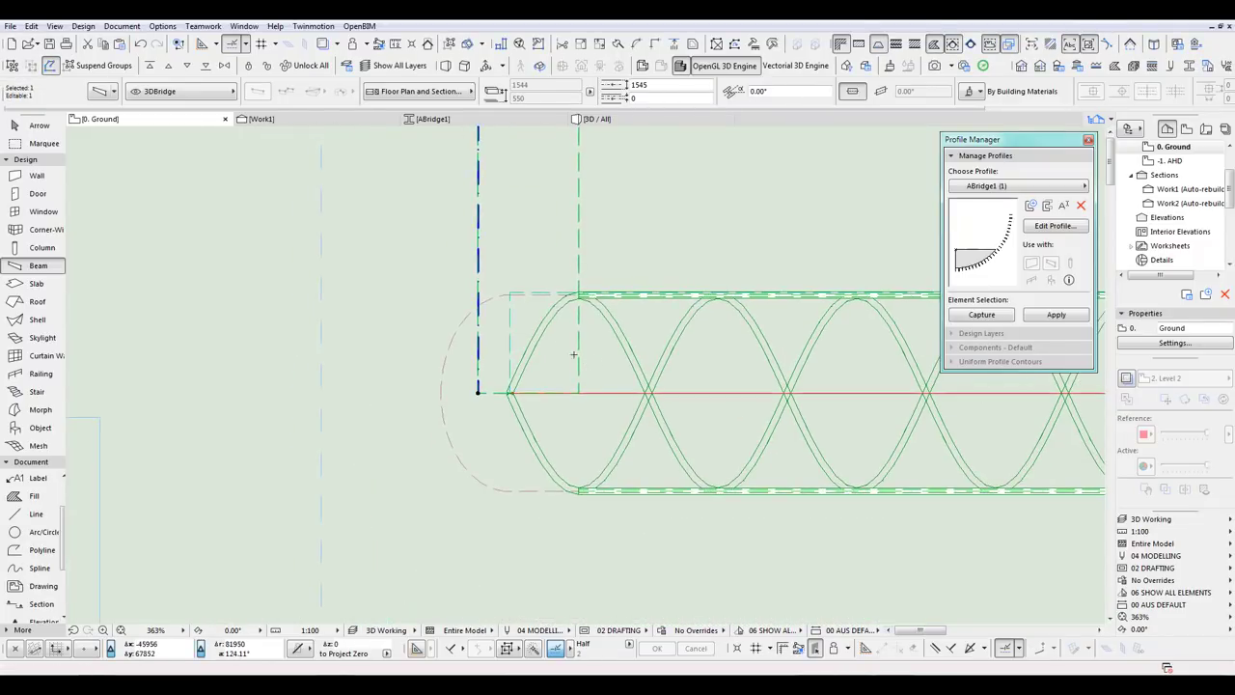
scroll(511, 290, "up", 3)
key("Escape")
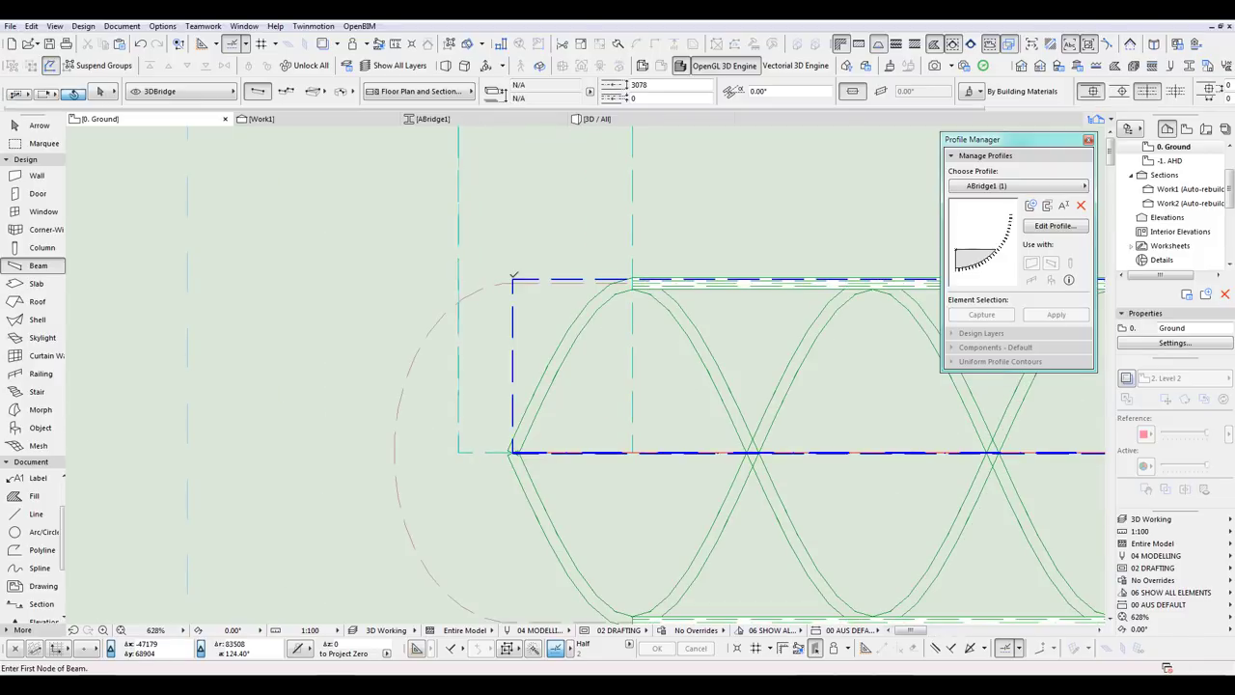
left_click(513, 451)
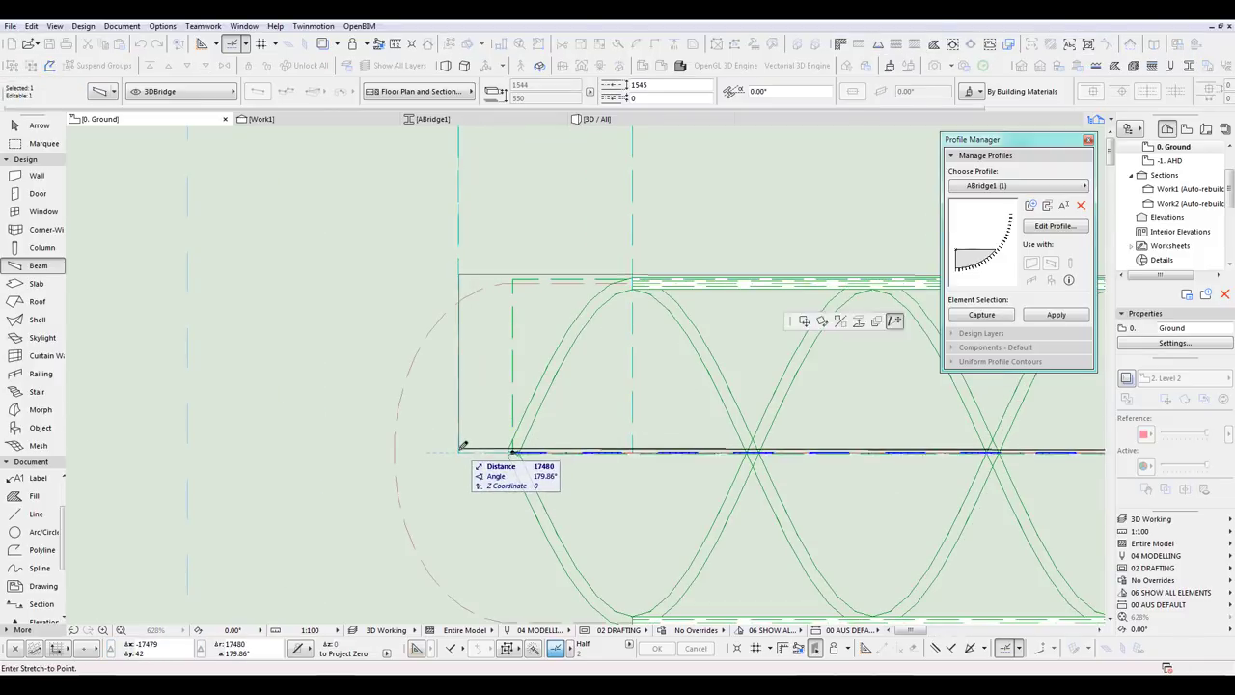
left_click(459, 452)
Step: Mirror a copy of the lengthwise and perpendicular beams about the main bridge's long centreline and check the result in 3D
scroll(489, 333, "down", 7)
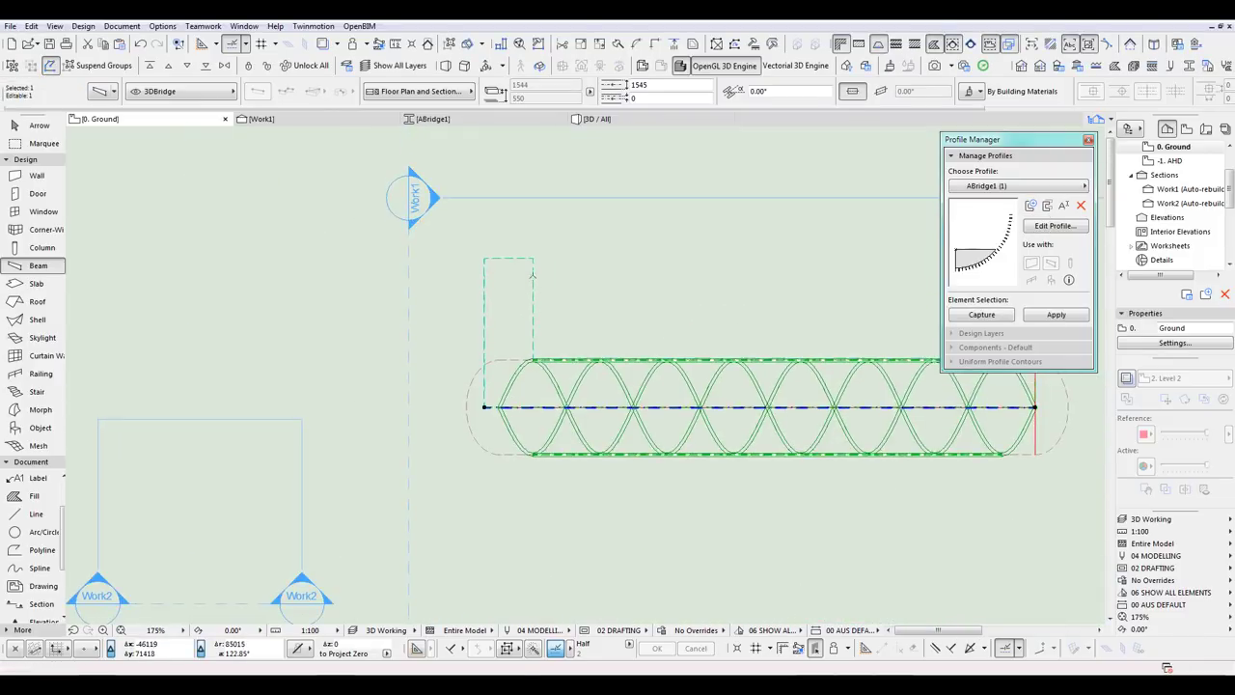
left_click(33, 26)
mouse_move(63, 263)
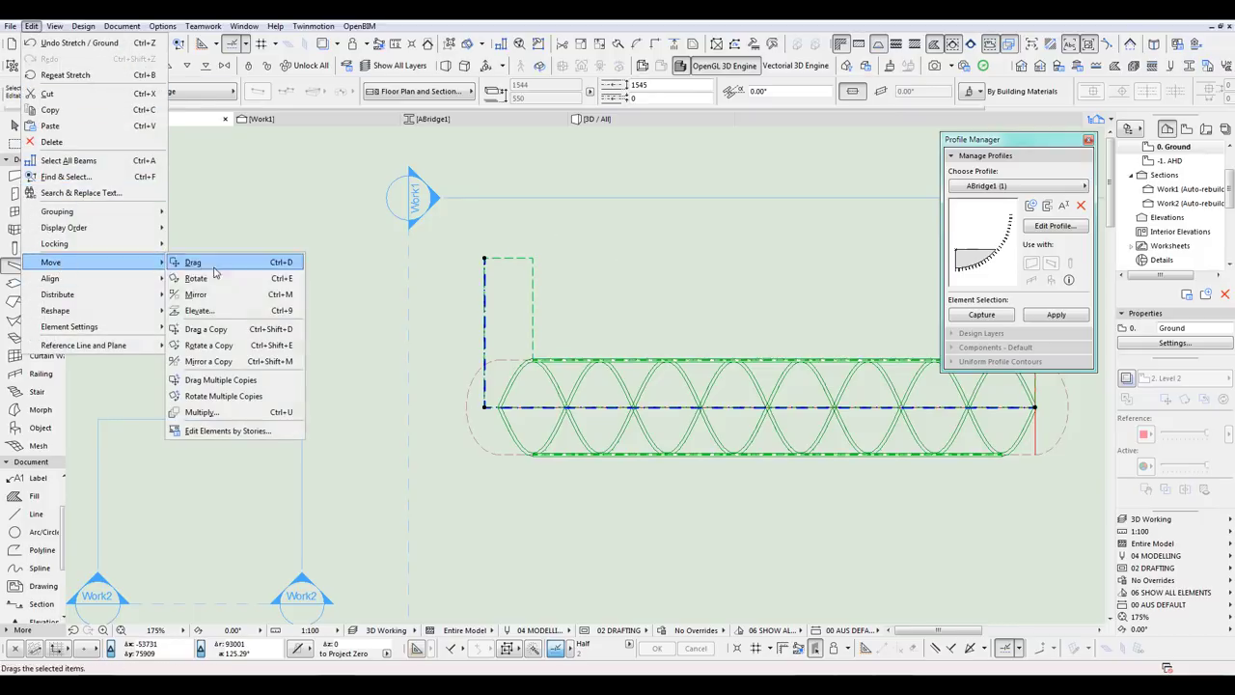
left_click(601, 408)
left_click(628, 407)
key("Escape")
key("F3")
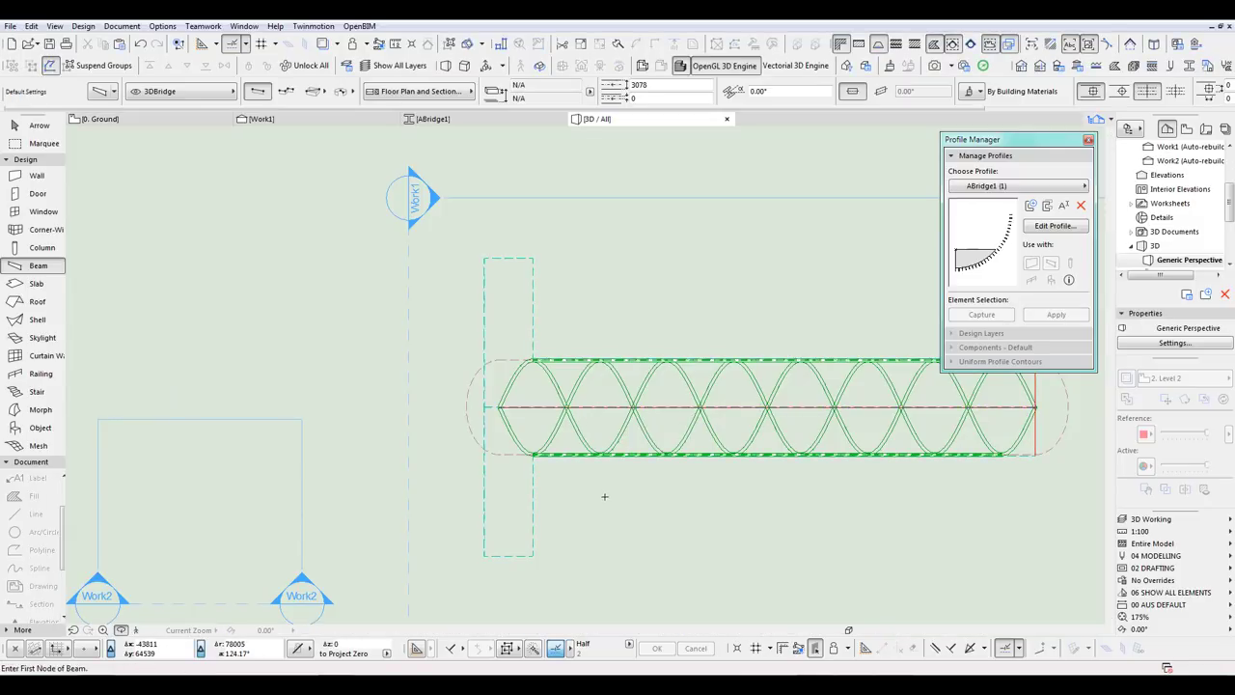
mouse_move(580, 454)
middle_mouse_down("shift")
mouse_move(609, 416)
mouse_move(126, 398)
mouse_move(482, 463)
mouse_move(702, 463)
mouse_move(642, 450)
mouse_move(651, 414)
mouse_move(732, 449)
mouse_move(596, 437)
middle_mouse_up("shift")
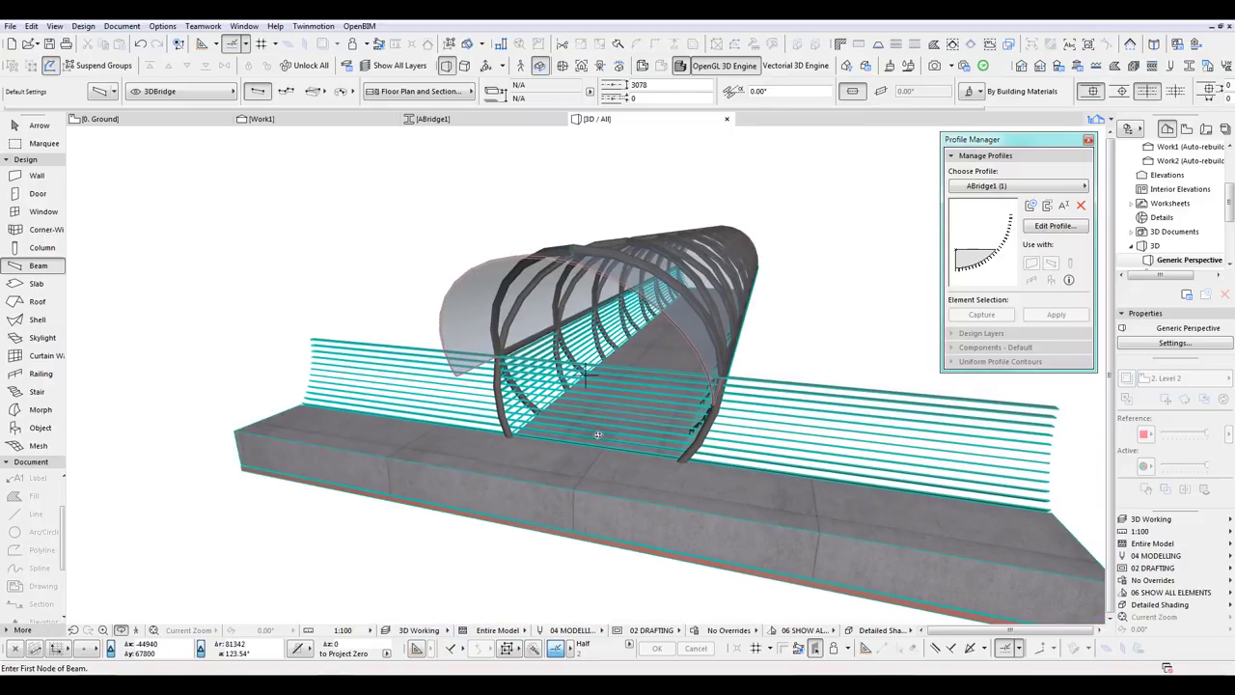
Step: On the floor plan, select the mirrored perpendicular and lengthwise beams and move both by -1 in the Y direction
key("F2")
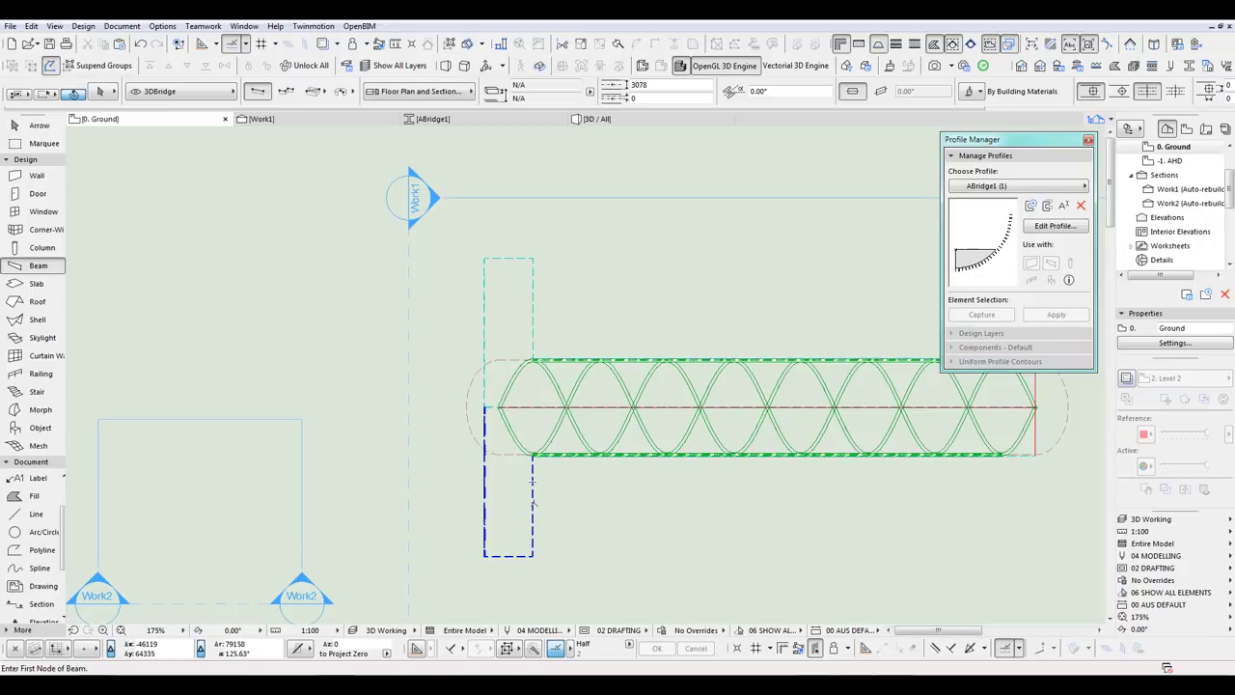
left_click(533, 505, "shift")
scroll(494, 421, "up", 6)
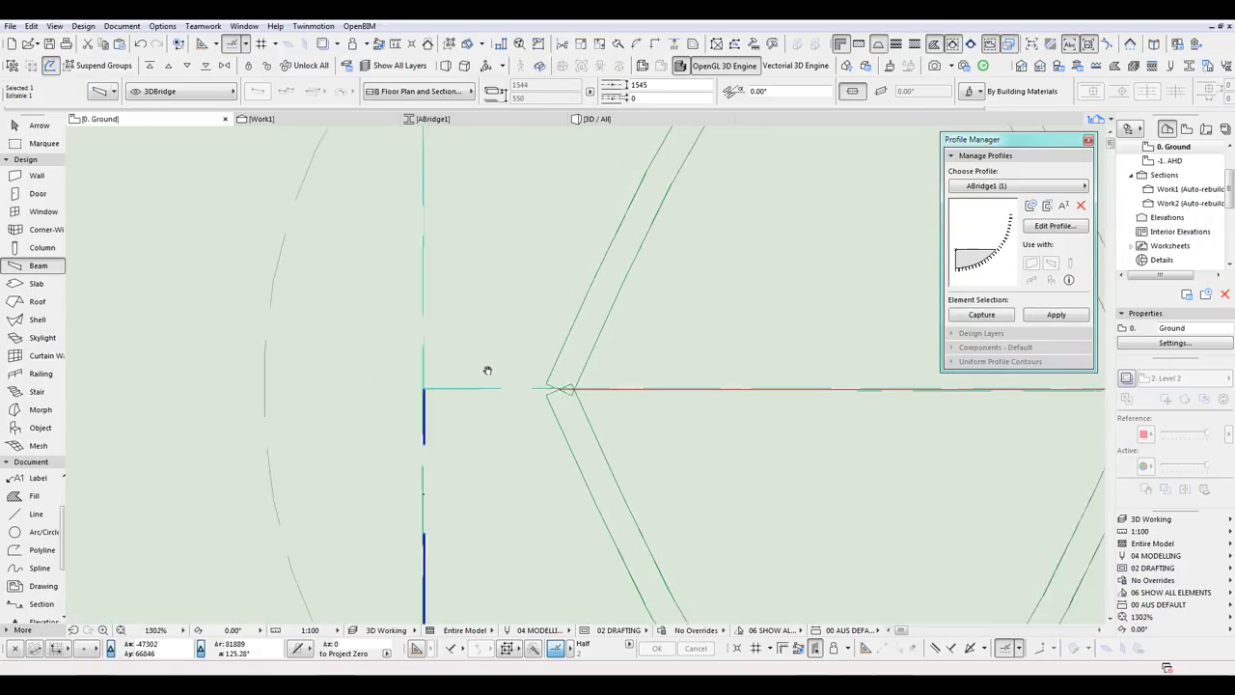
scroll(473, 371, "up", 2)
scroll(414, 400, "down", 6)
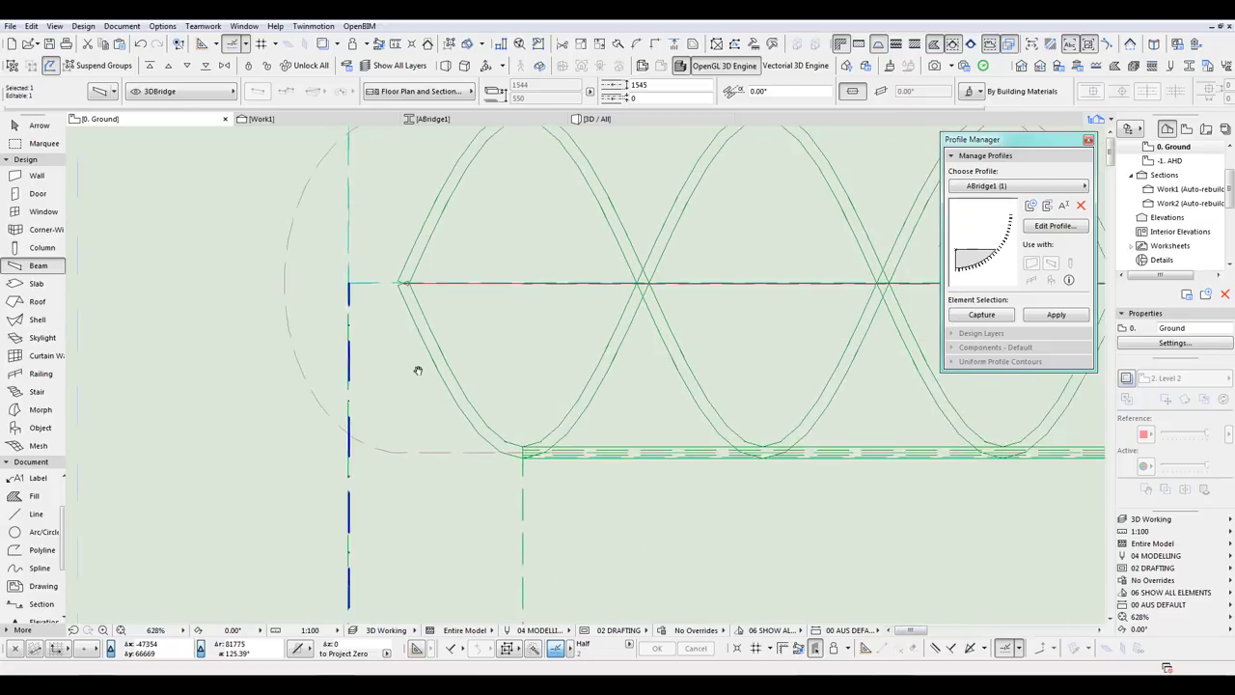
scroll(450, 499, "down", 6)
scroll(724, 469, "up", 9)
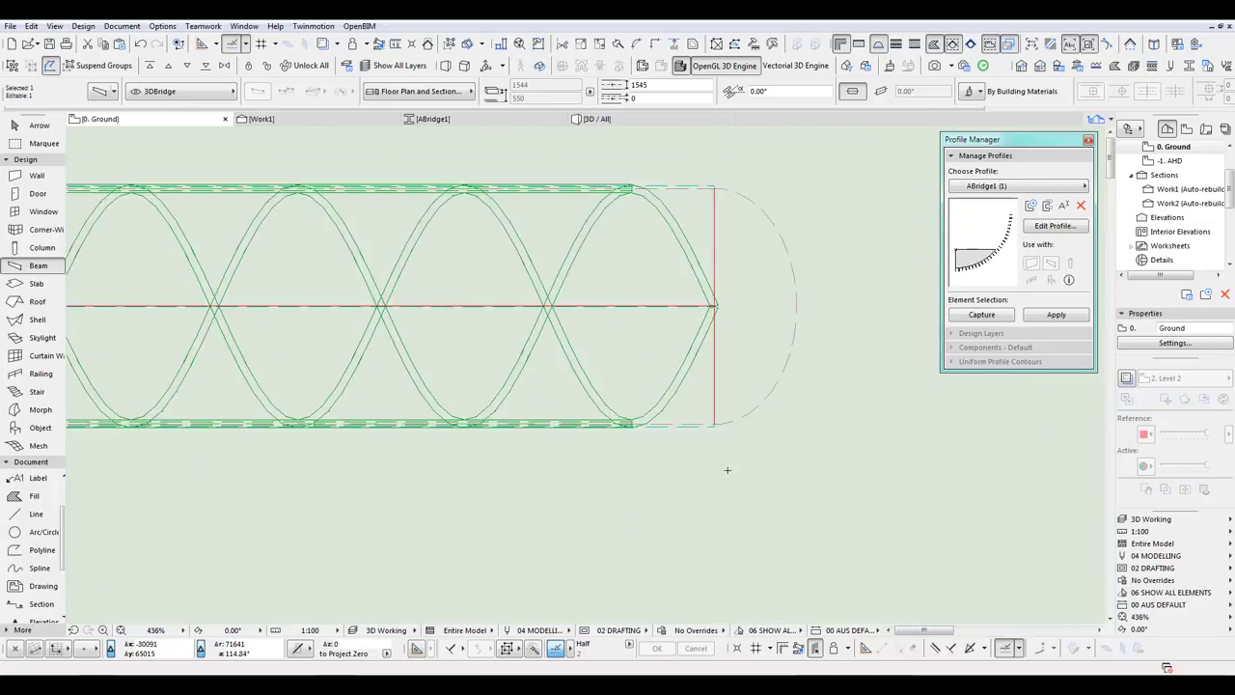
left_click(689, 396, "shift")
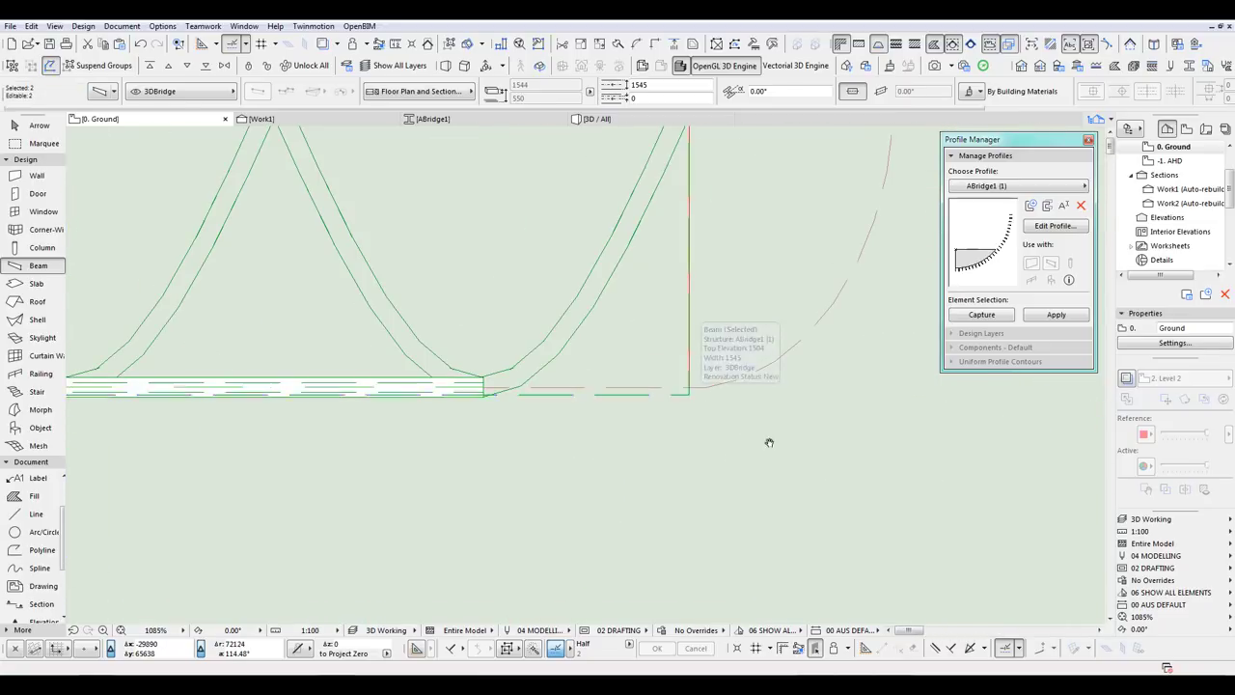
scroll(769, 453, "down", 9)
middle_click_drag(327, 471, 604, 467)
scroll(487, 420, "up", 8)
scroll(501, 416, "up", 4)
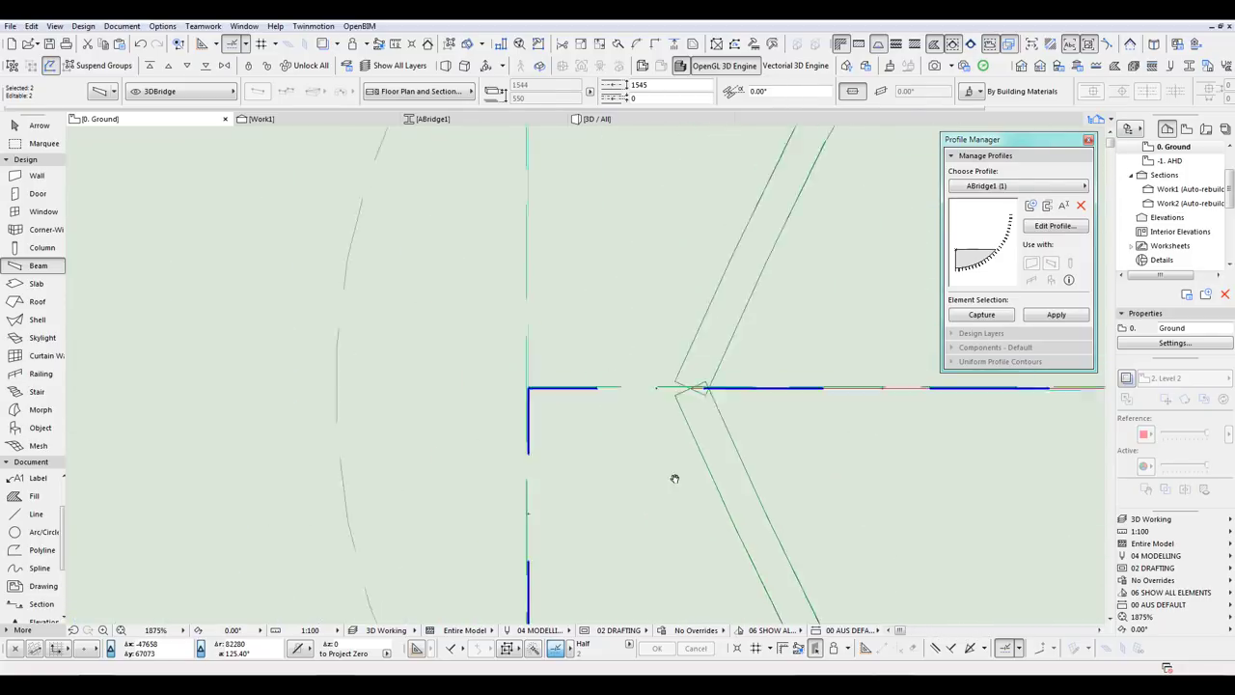
key("ctrl+d")
left_click(611, 384)
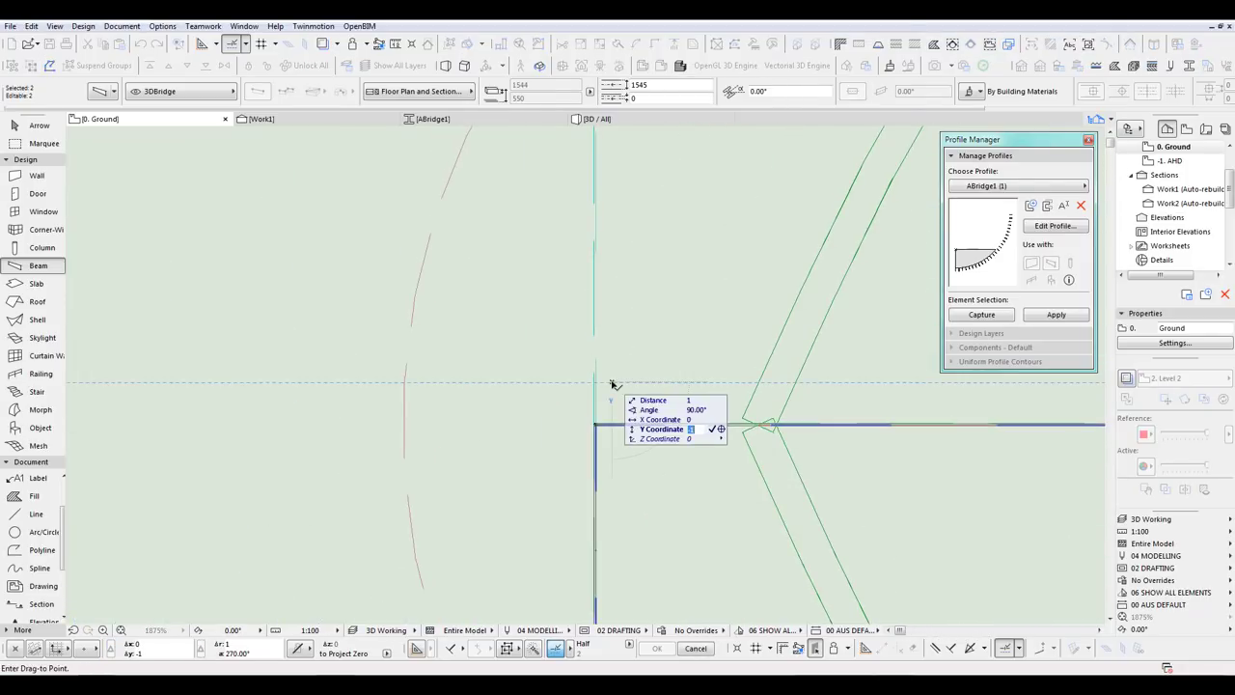
key("Return")
Step: Examine the T-junction in 3D, looking at the deck seam, the slats and the tunnel opening from several angles
key("F3")
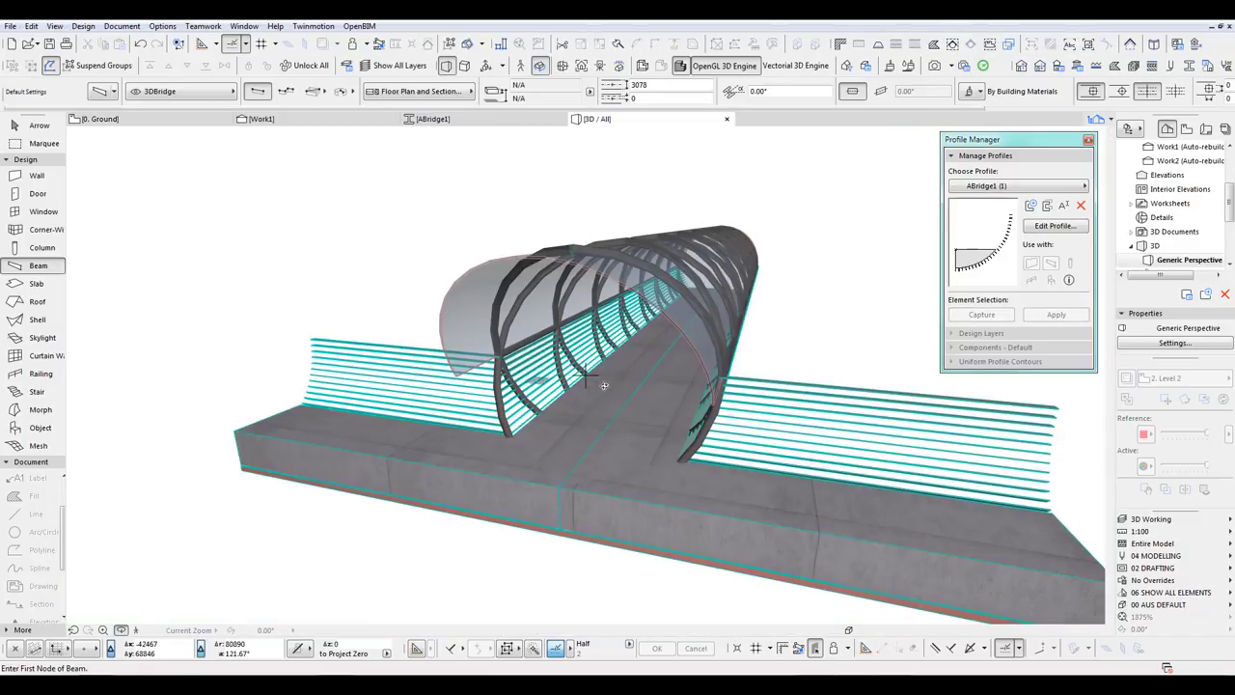
scroll(703, 433, "down", 1)
scroll(712, 436, "up", 6)
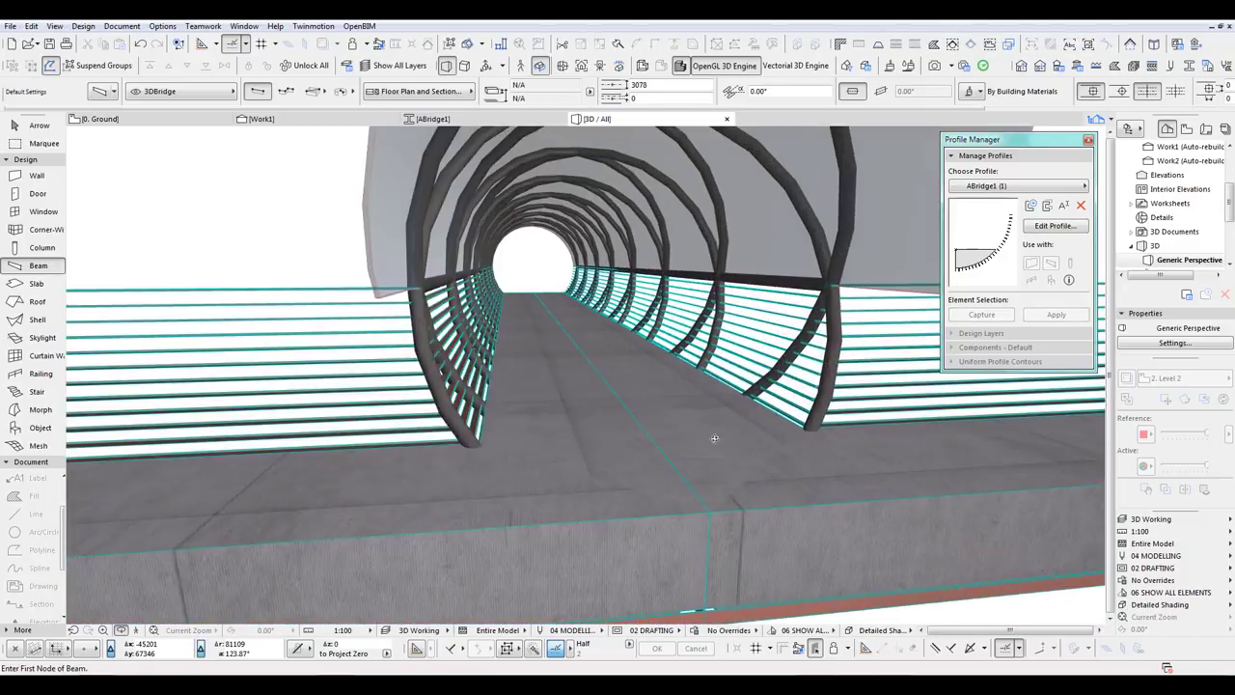
scroll(652, 463, "down", 1)
scroll(645, 456, "down", 3)
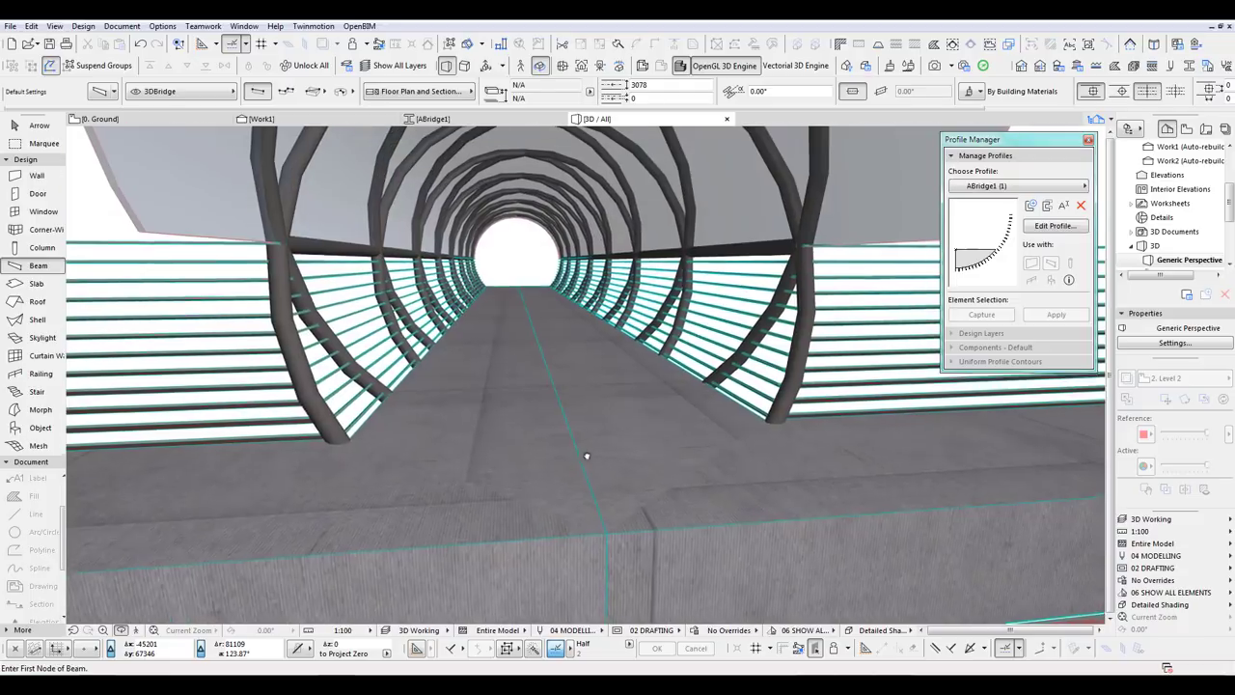
scroll(577, 466, "up", 2)
middle_click_drag(574, 489, 523, 512, "shift")
scroll(551, 518, "down", 5)
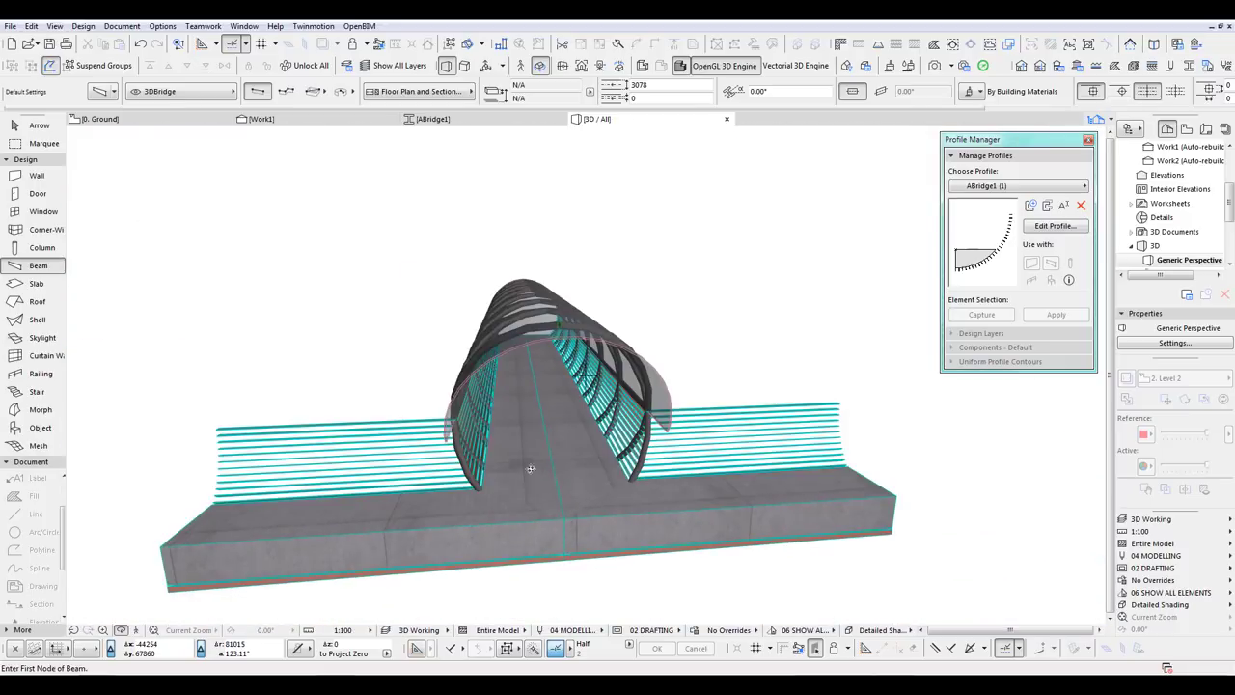
middle_click_drag(530, 468, 562, 374, "shift")
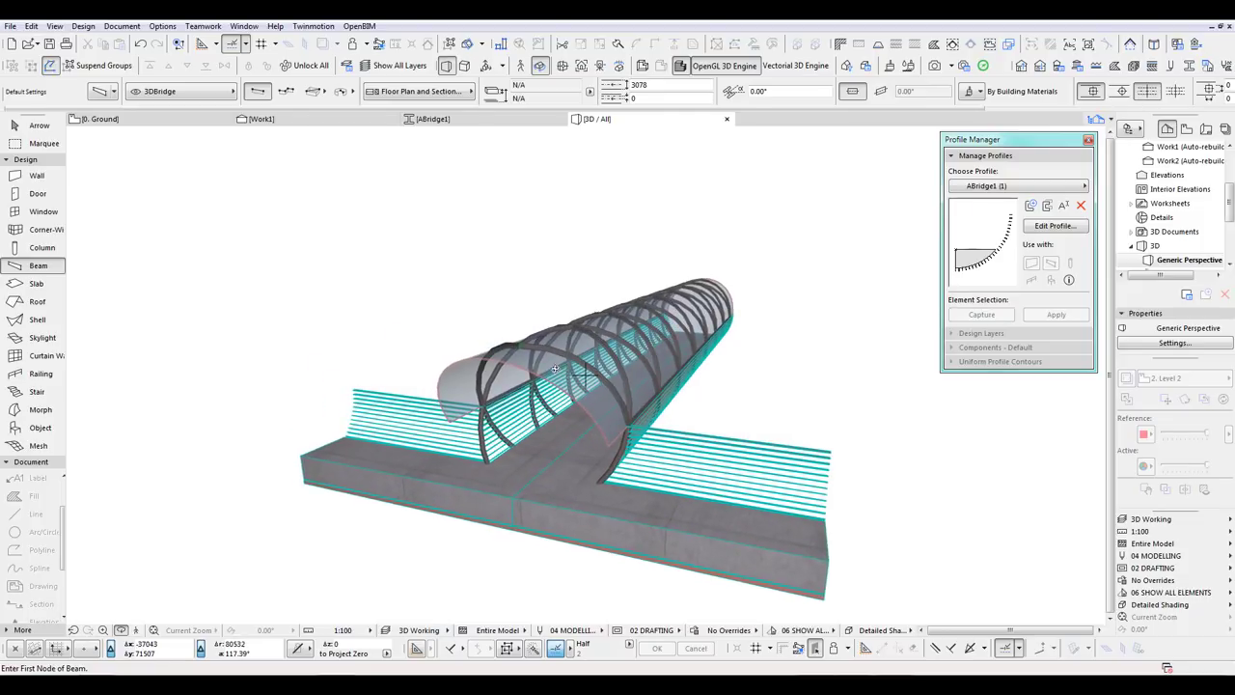
Step: Return to the floor plan and mirror a copy of both perpendicular half-profile beams about their shared reference line
left_click(131, 118)
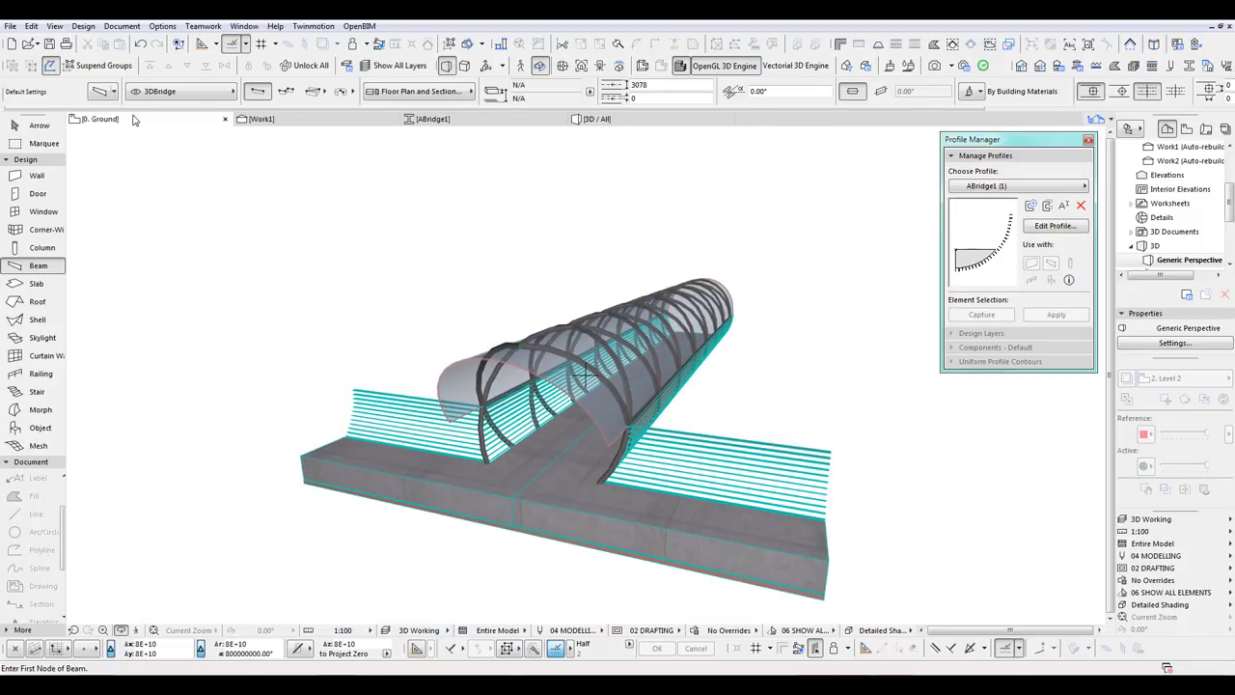
scroll(507, 311, "down", 6)
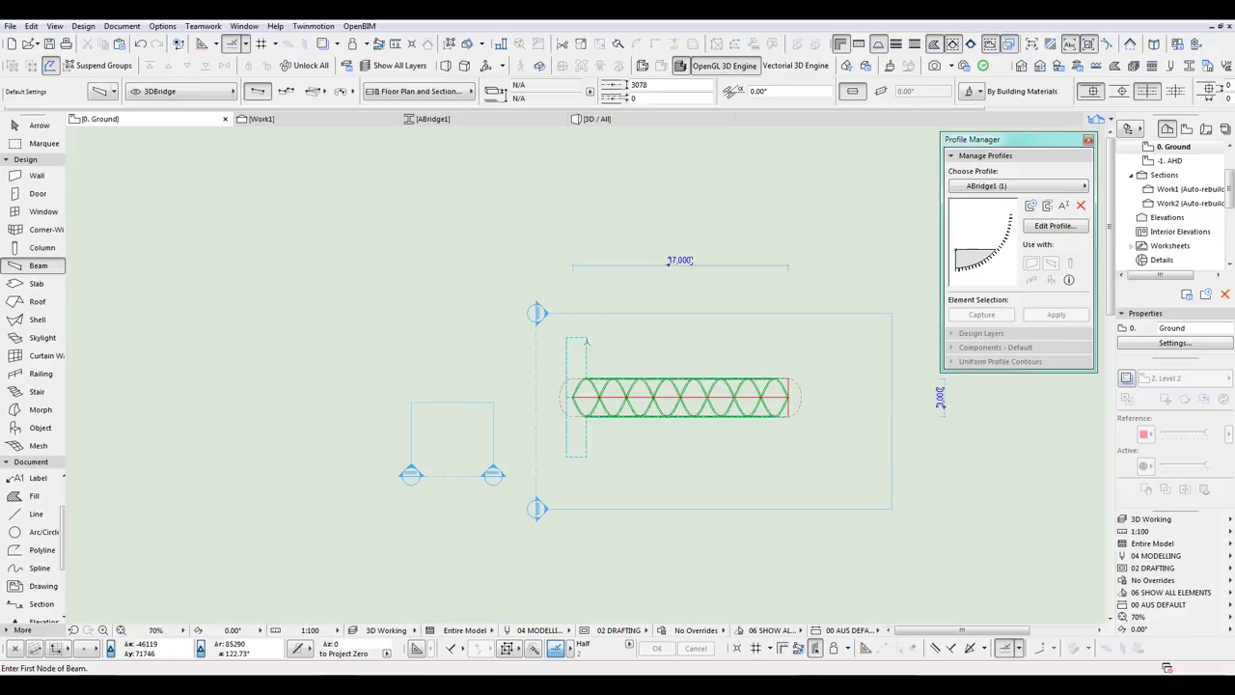
left_click(583, 338, "shift")
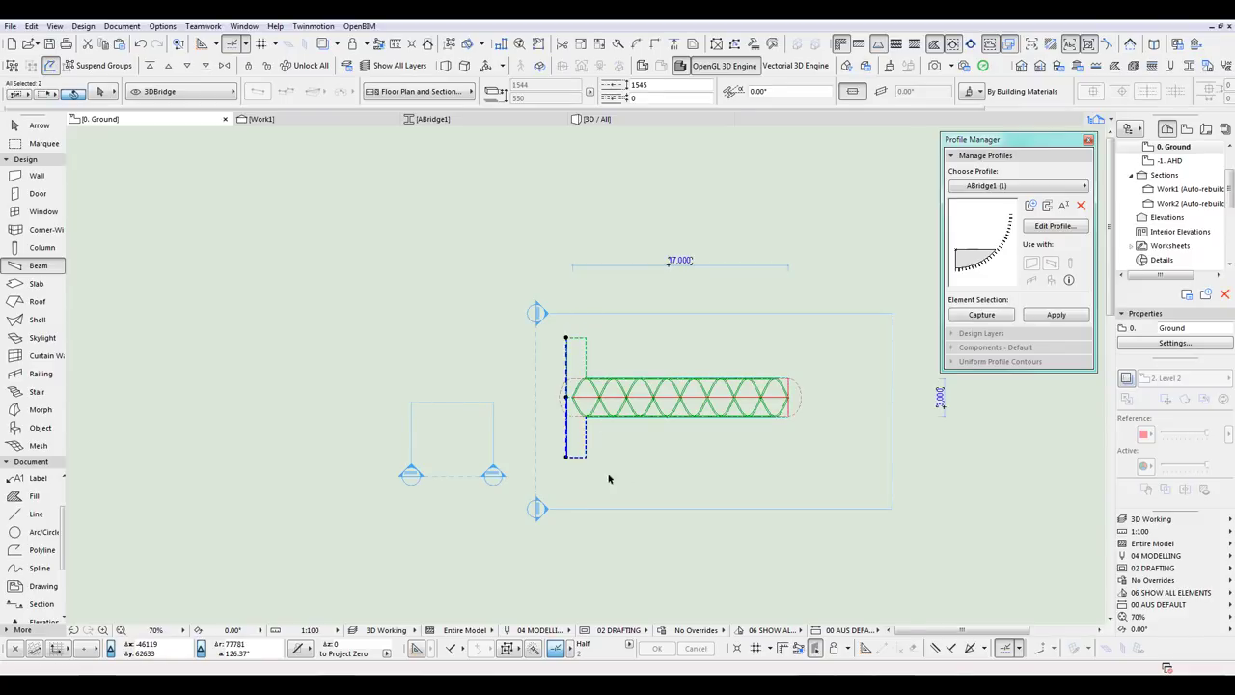
left_click(32, 26)
mouse_move(68, 261)
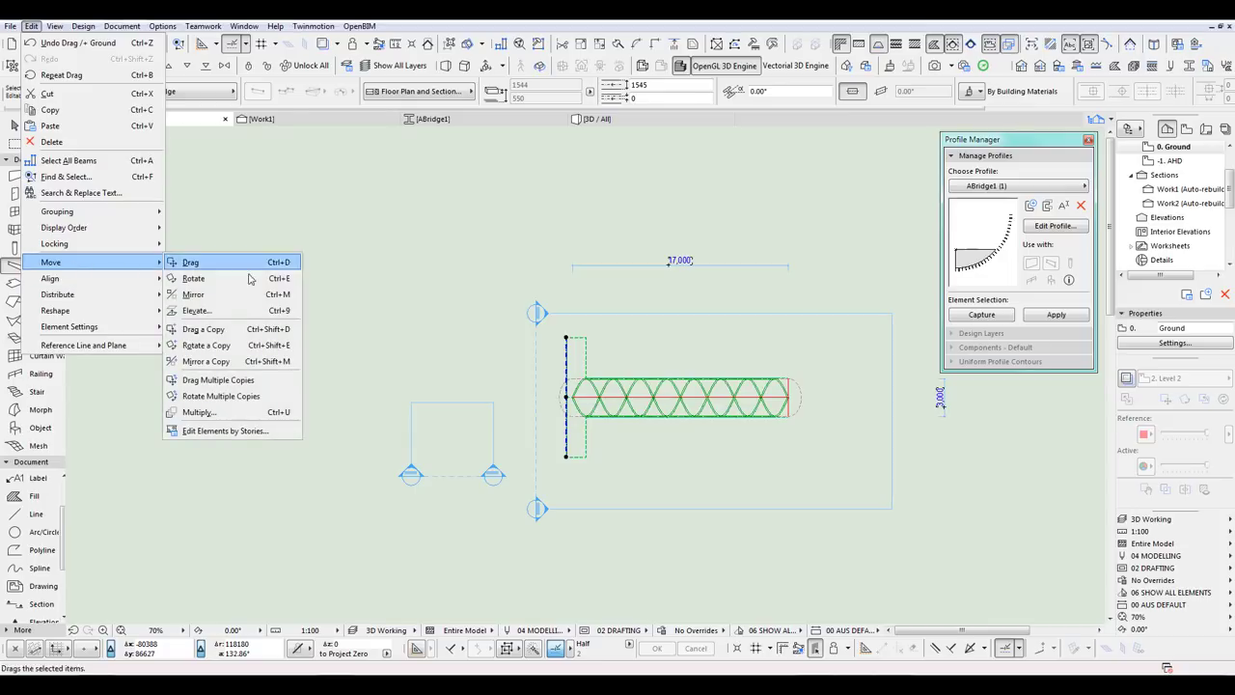
left_click(230, 362)
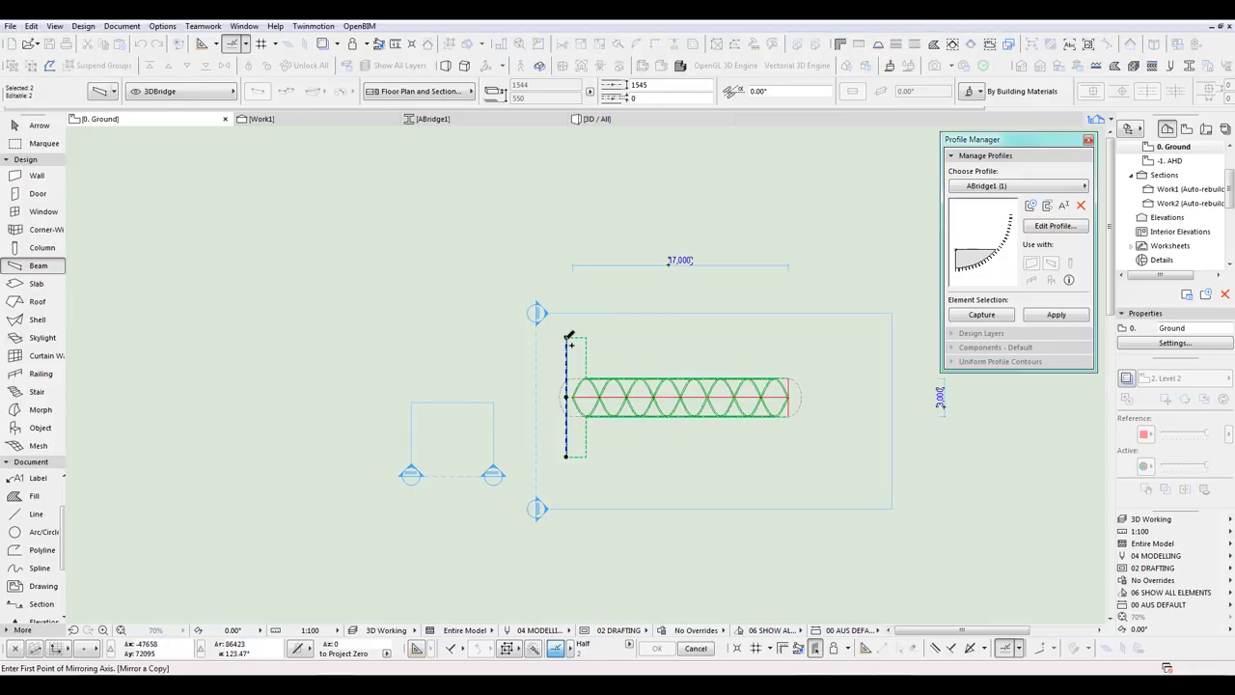
left_click(568, 334)
left_click(566, 299)
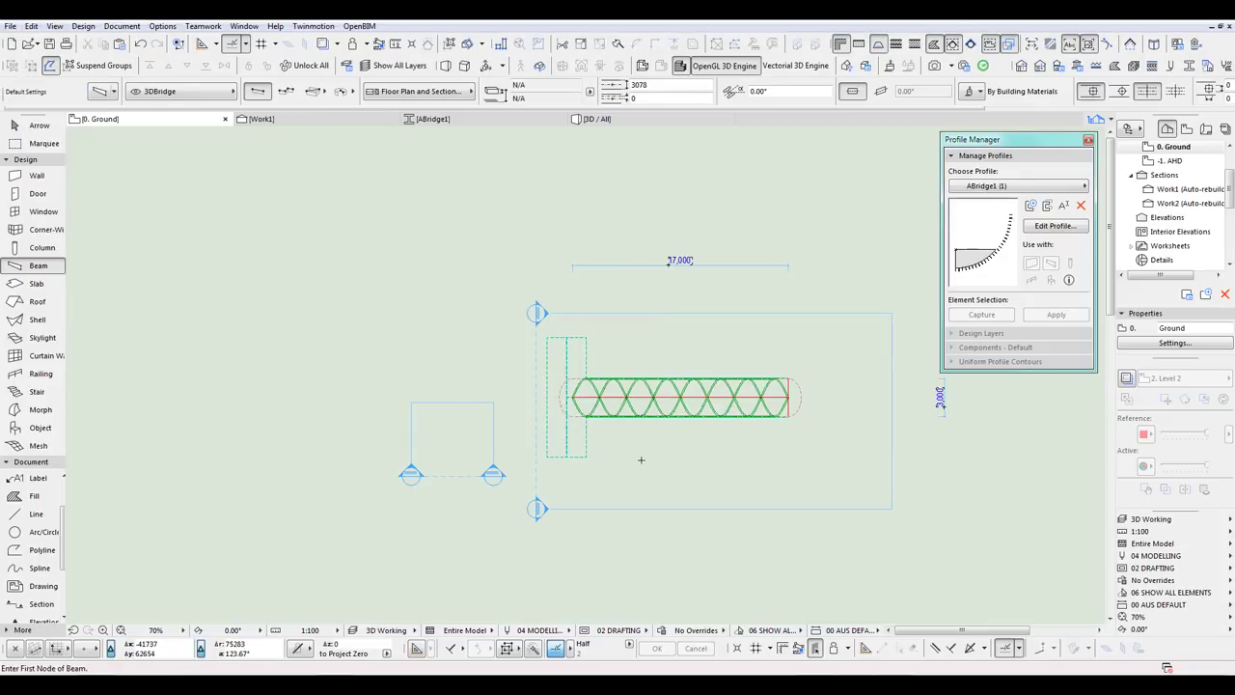
Step: Move the two mirrored outer perpendicular beams by -1 in the X direction and check the T-junction in 3D
key("F3")
middle_click_drag(642, 460, 746, 458)
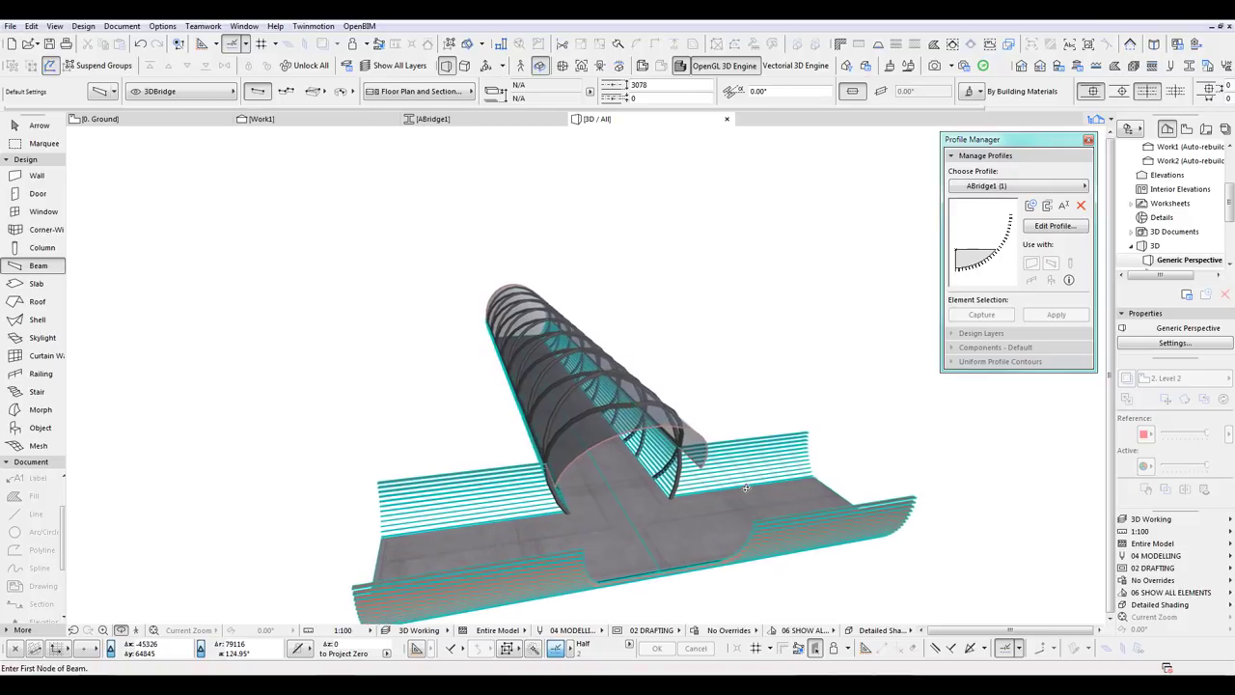
key("F2")
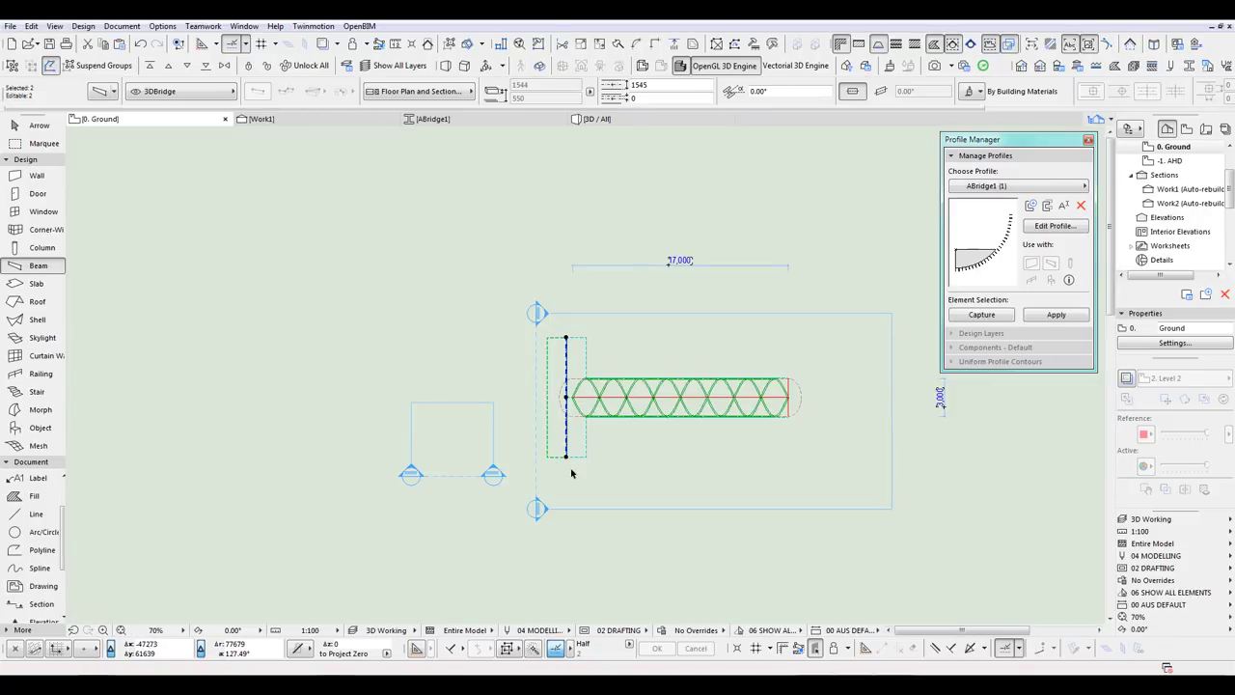
key("ctrl+d")
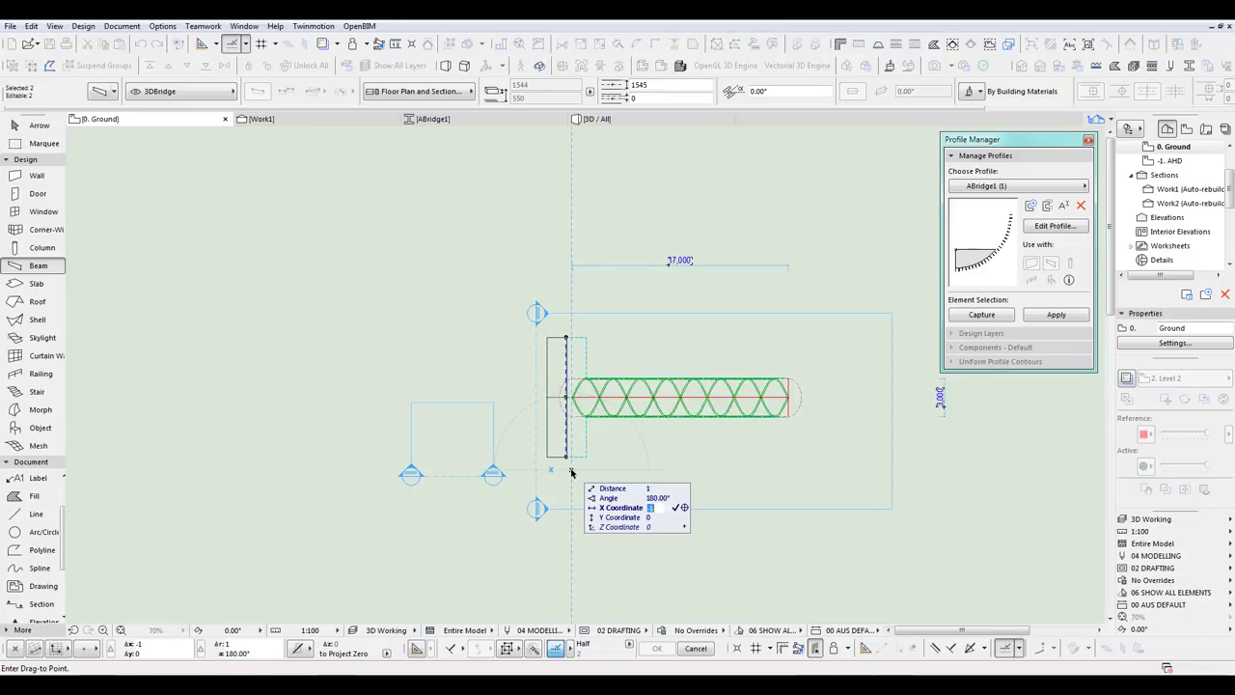
key("Return")
key("Escape")
key("F3")
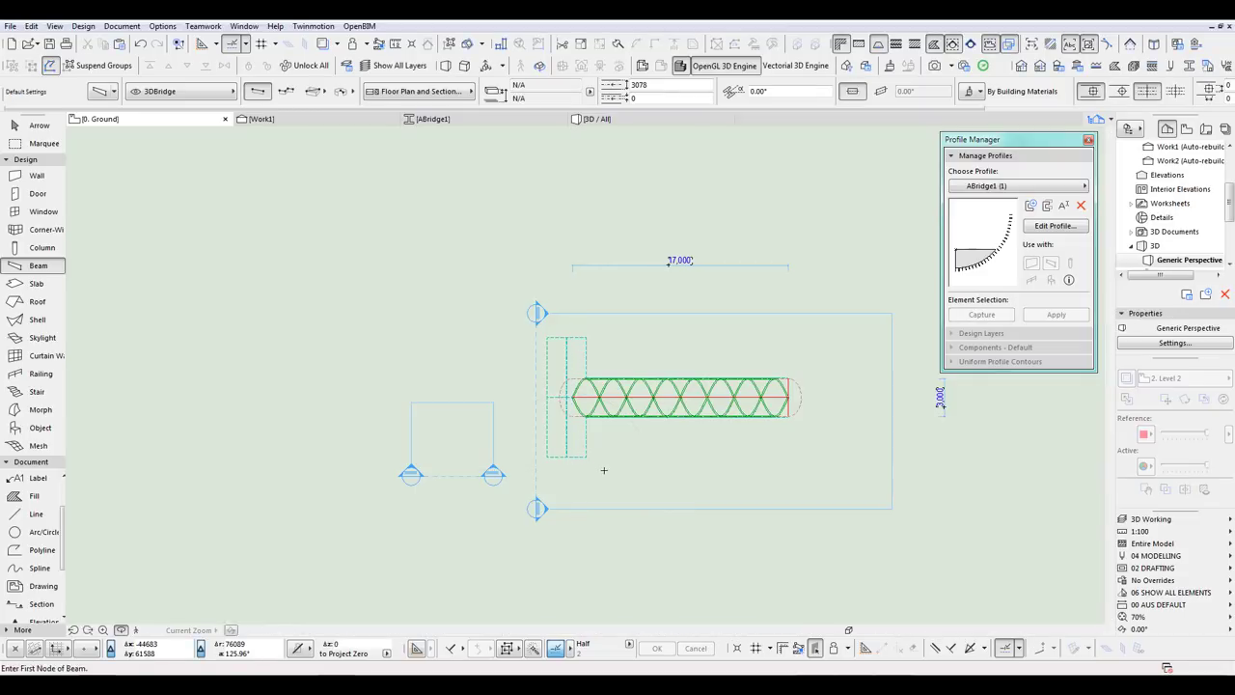
middle_click_drag(741, 488, 623, 508, "shift")
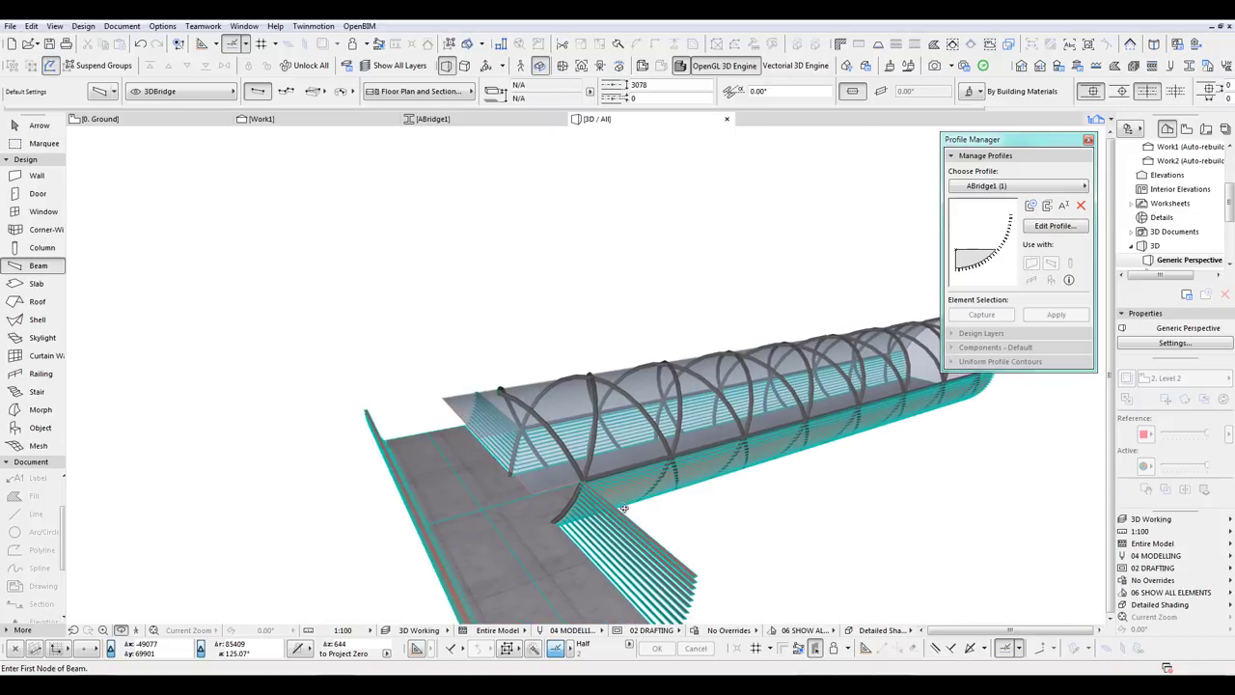
Step: On the floor plan, shorten both lengthwise deck beams by moving their far end nodes 8500 back to the bridge's mid-length
key("F2")
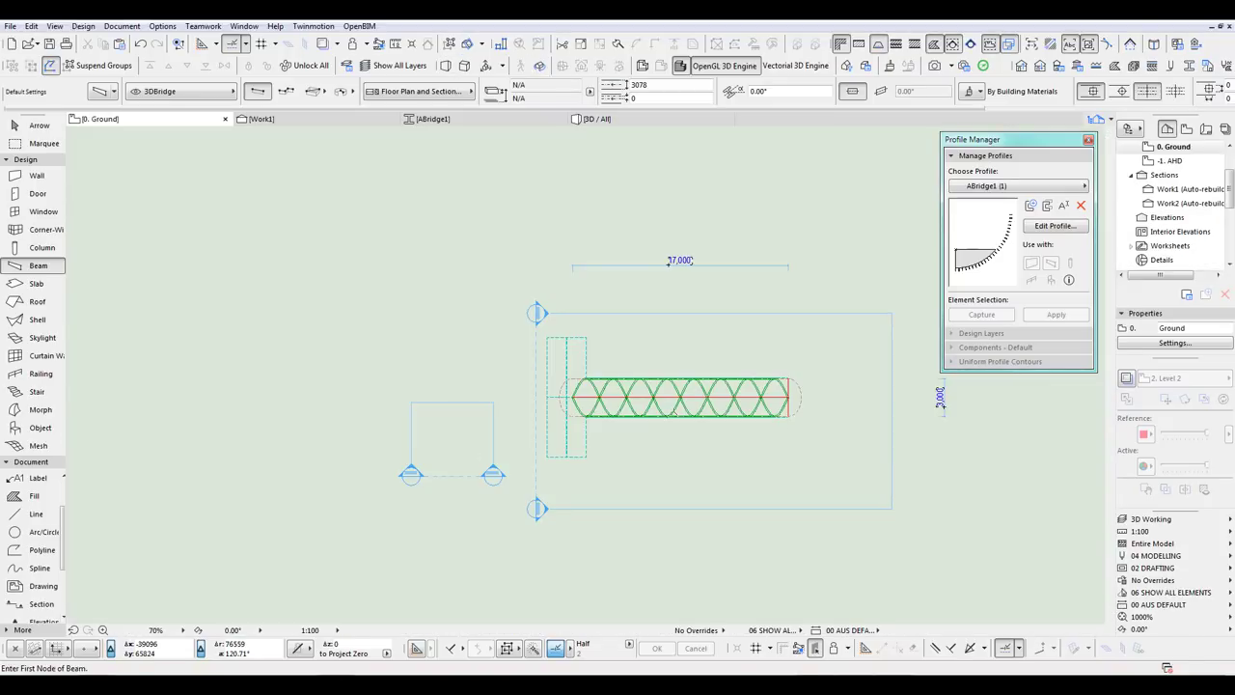
scroll(674, 412, "up", 4)
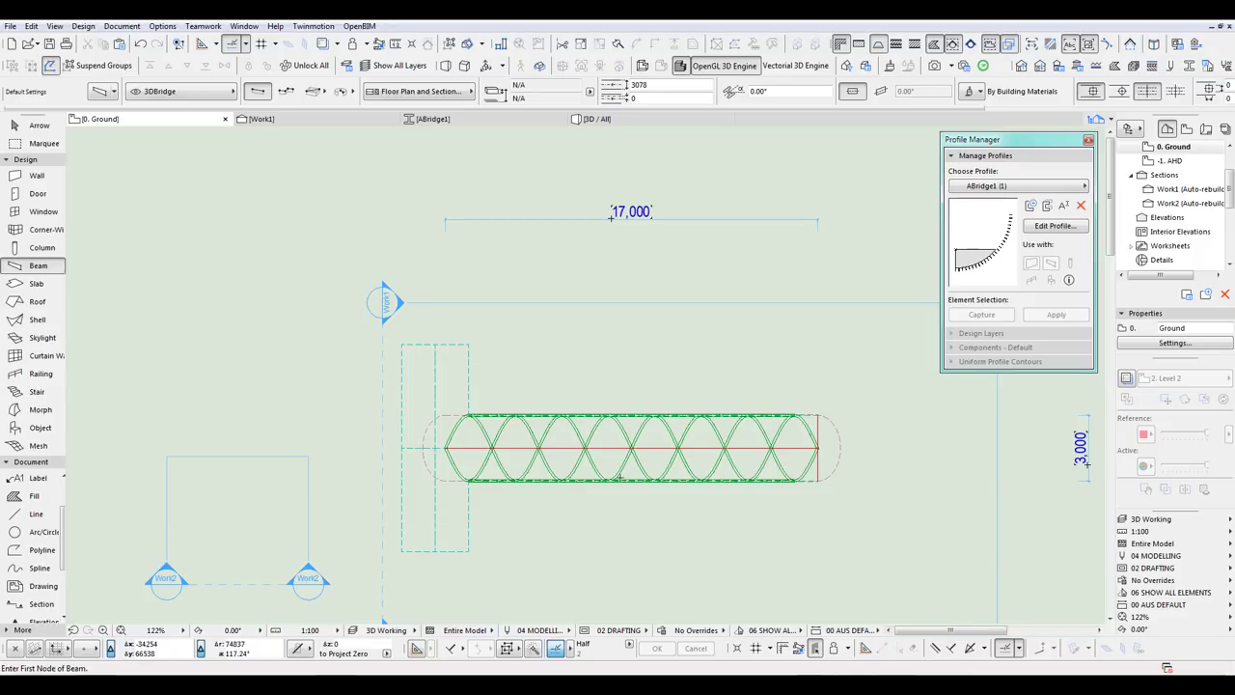
scroll(811, 422, "up", 5)
left_click(833, 421)
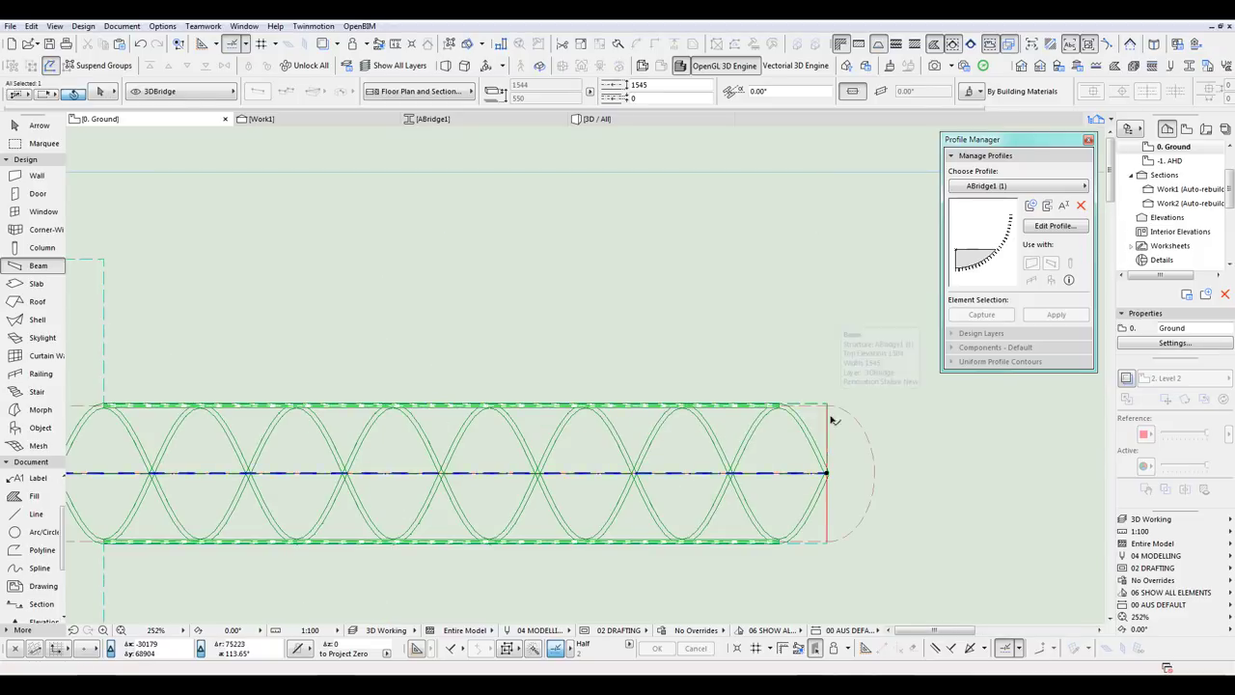
left_click(827, 545, "shift")
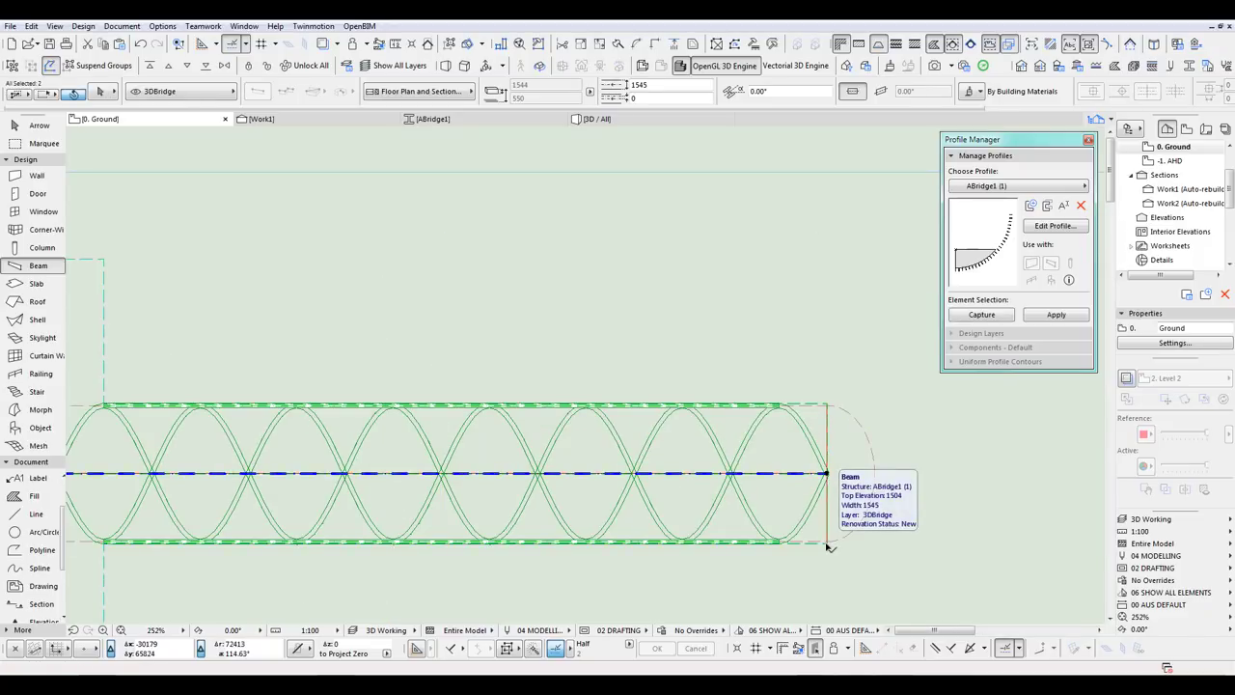
left_click(827, 473)
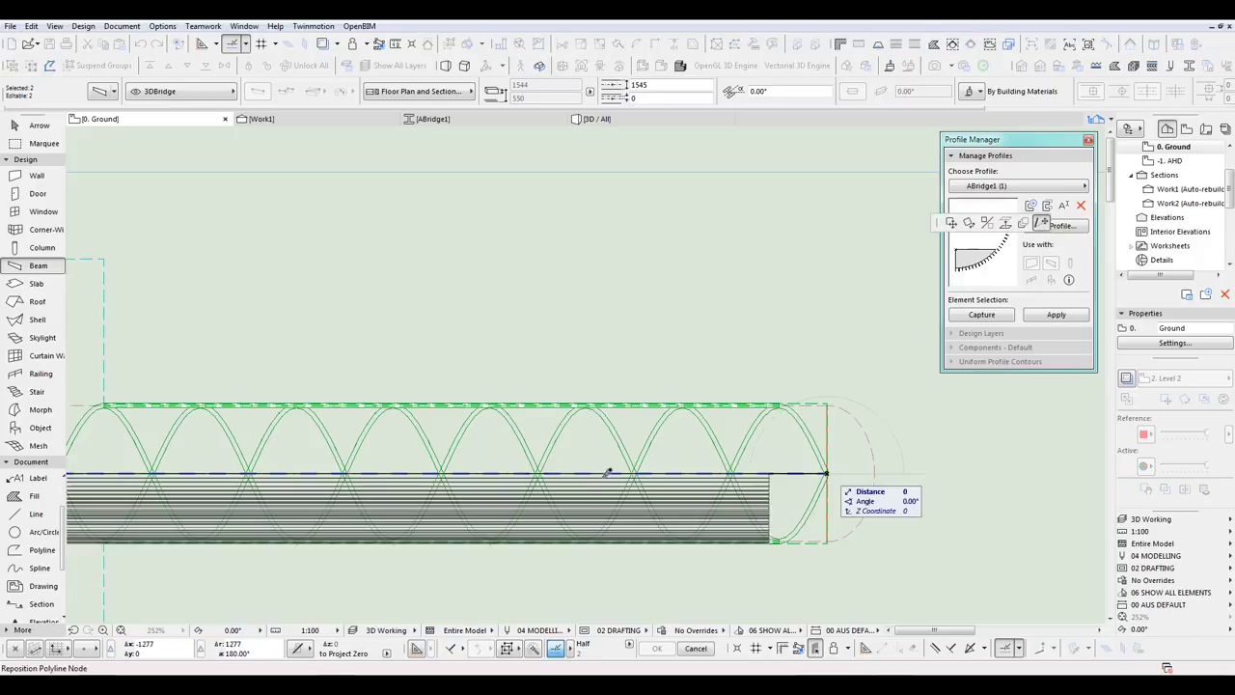
left_click(441, 473)
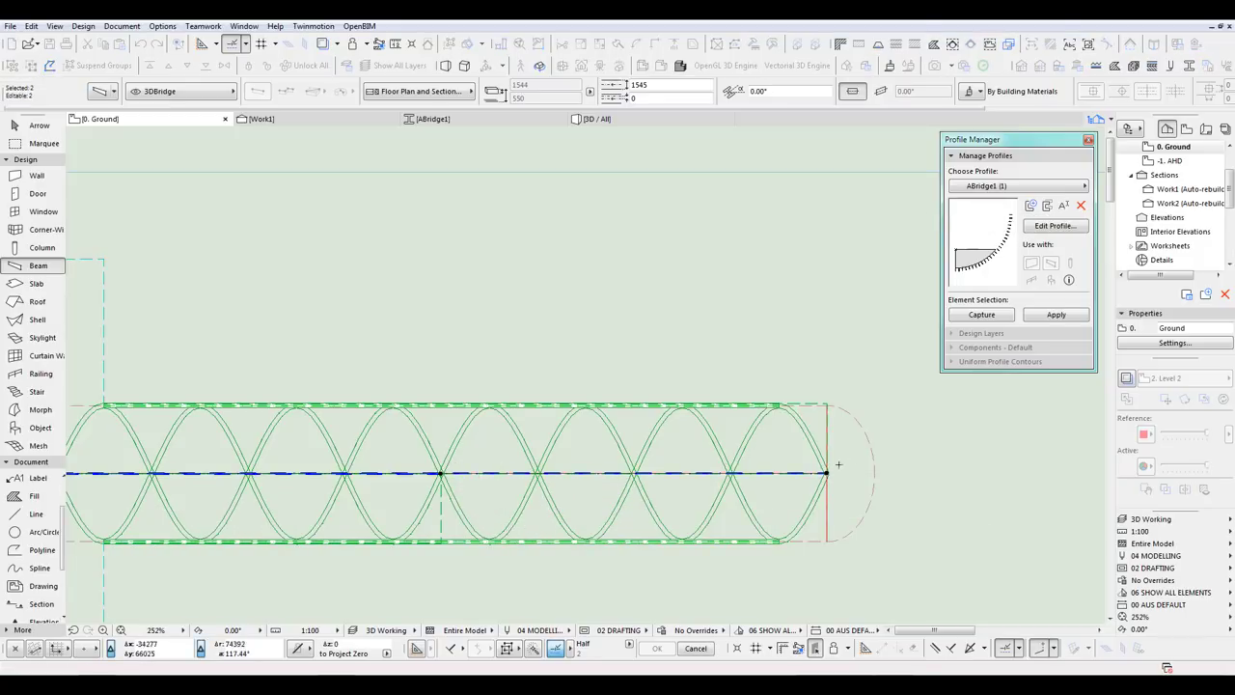
left_click(827, 473)
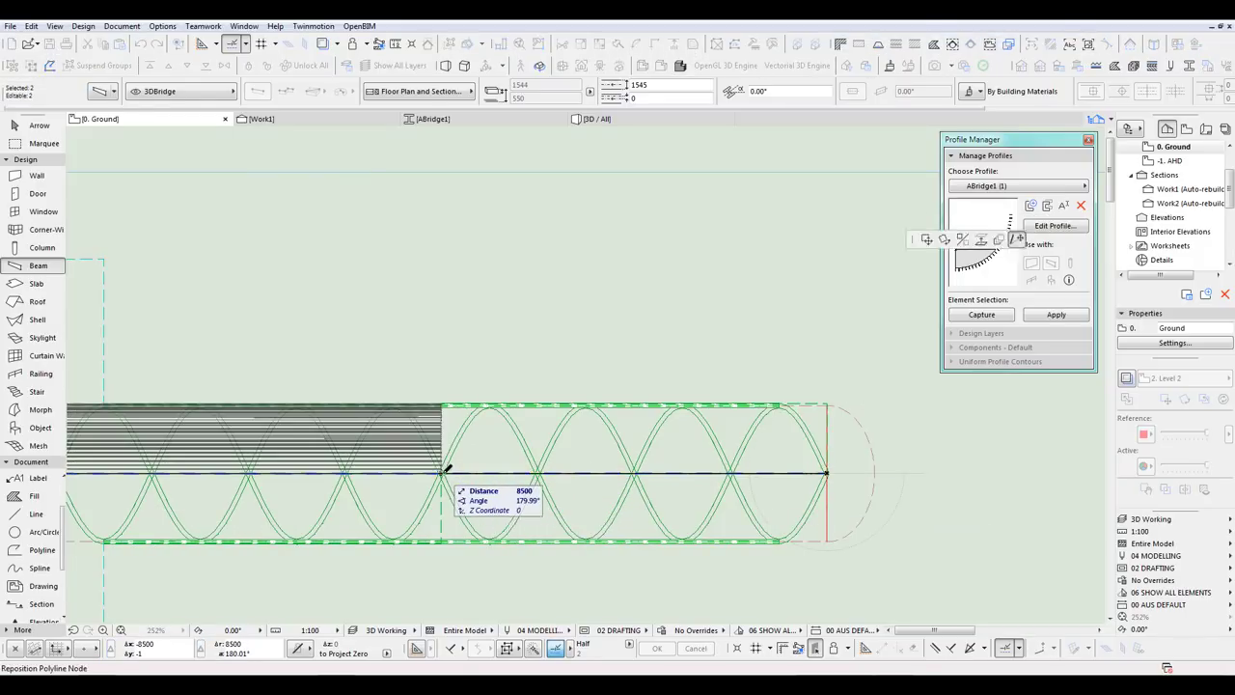
key("Escape")
Step: Mirror a copy of all six deck beams about a crosswise axis at the bridge's mid-length and check both ends in 3D
scroll(717, 396, "down", 3)
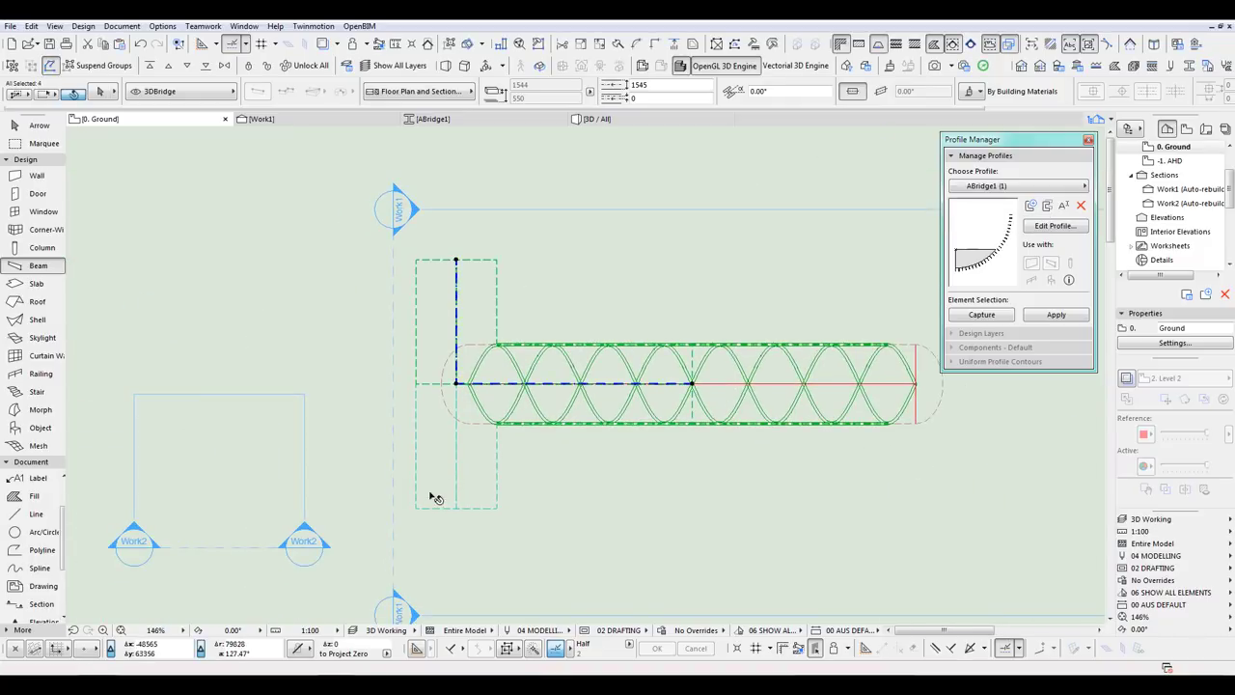
left_click(30, 26)
mouse_move(57, 262)
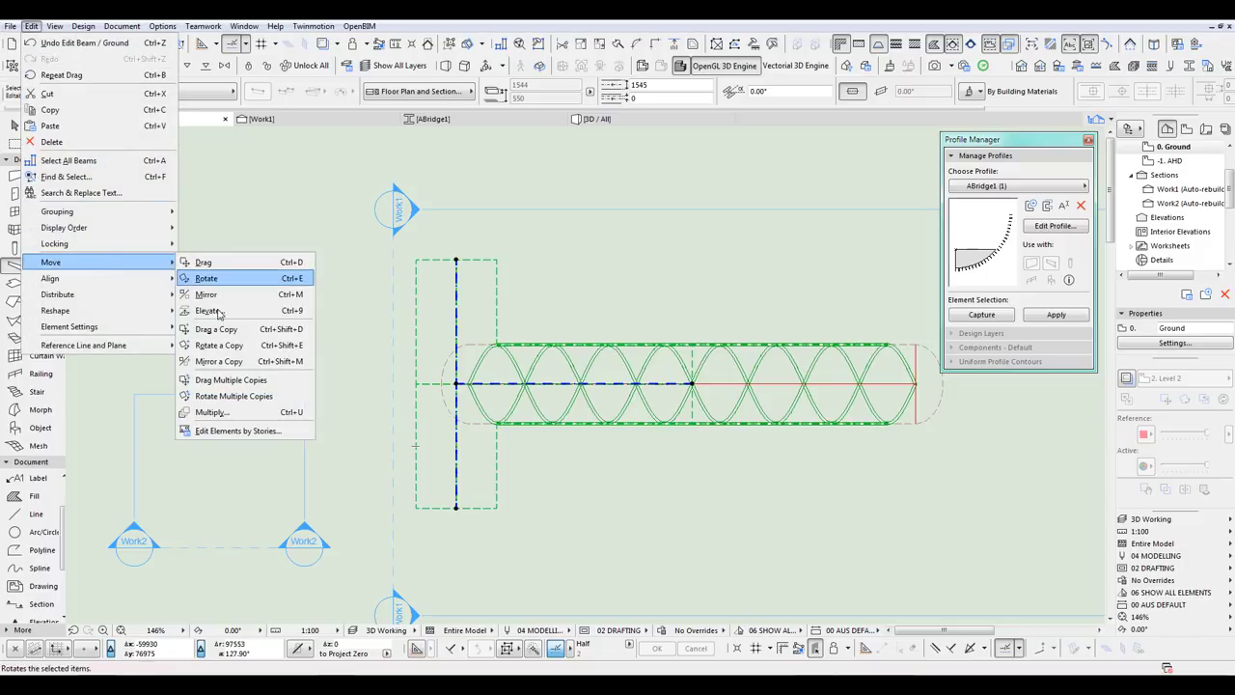
left_click(212, 361)
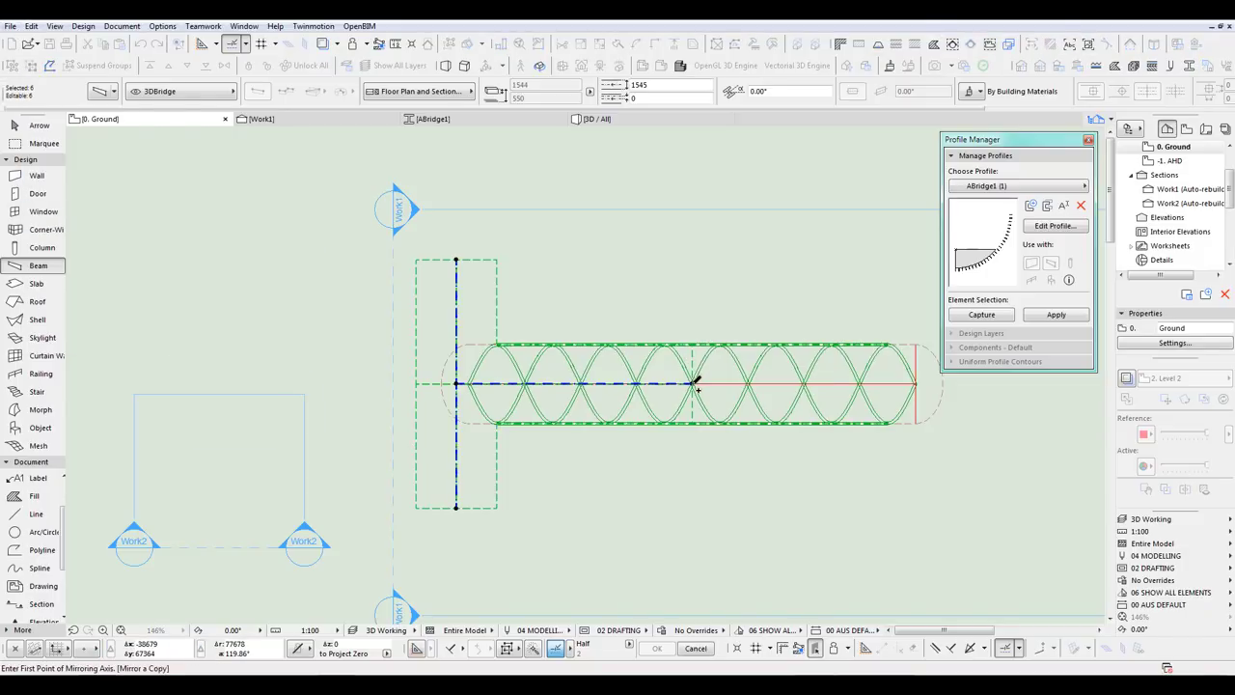
left_click(694, 383)
left_click(694, 308)
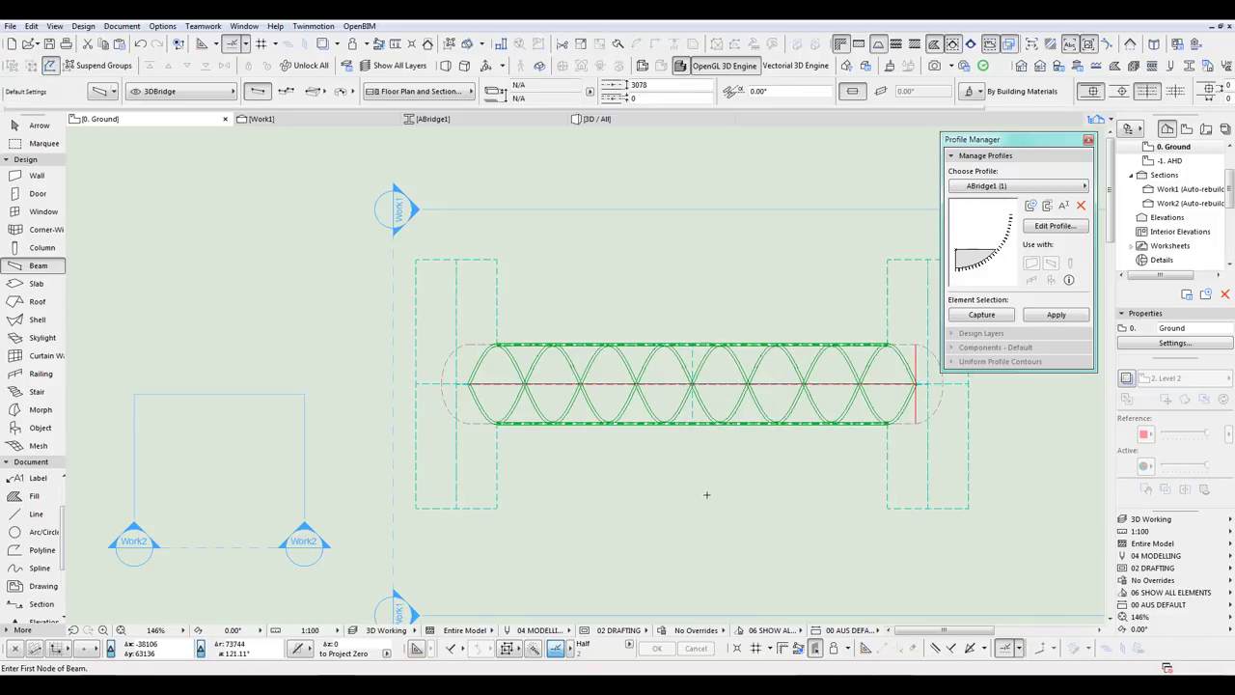
key("F3")
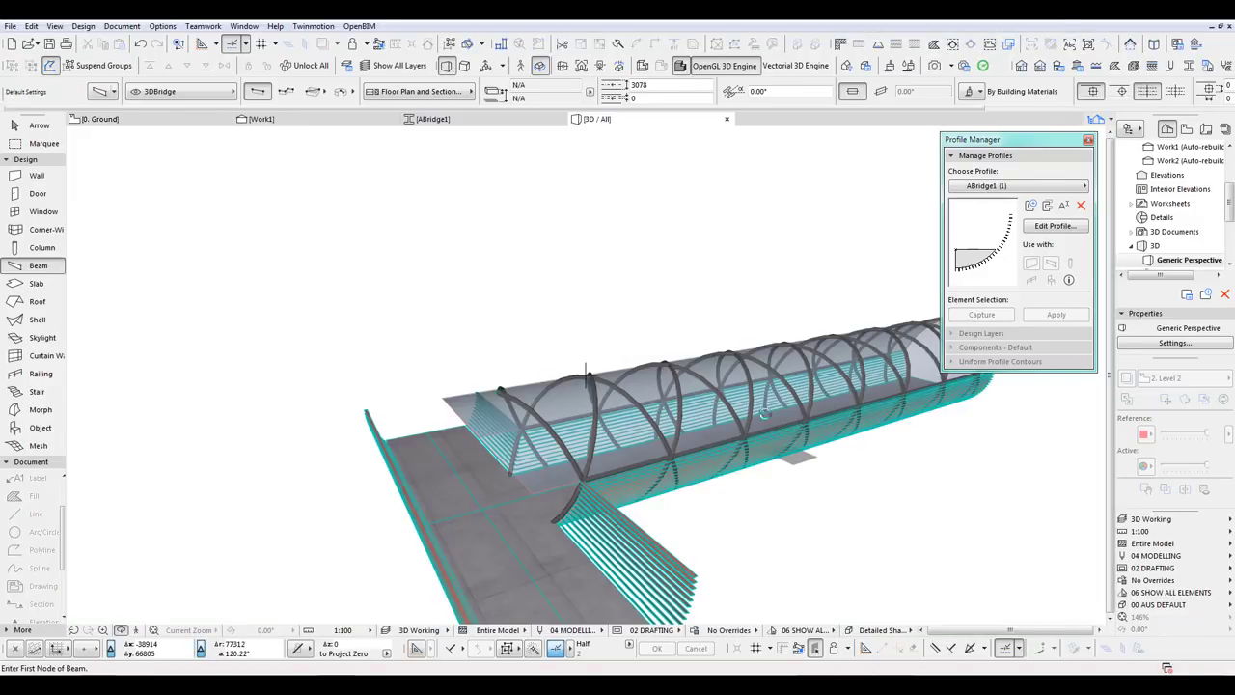
middle_click_drag(763, 409, 387, 405, "shift")
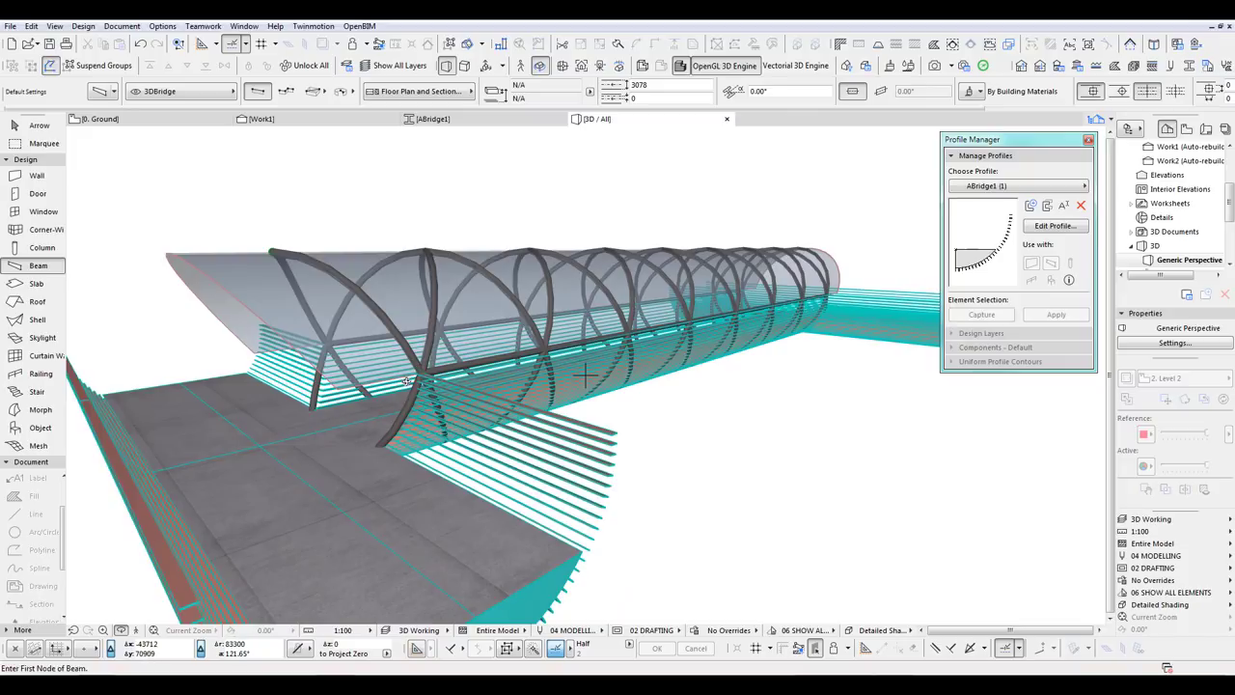
mouse_move(412, 399)
middle_mouse_down("shift")
mouse_move(324, 384)
mouse_move(396, 384)
middle_mouse_up("shift")
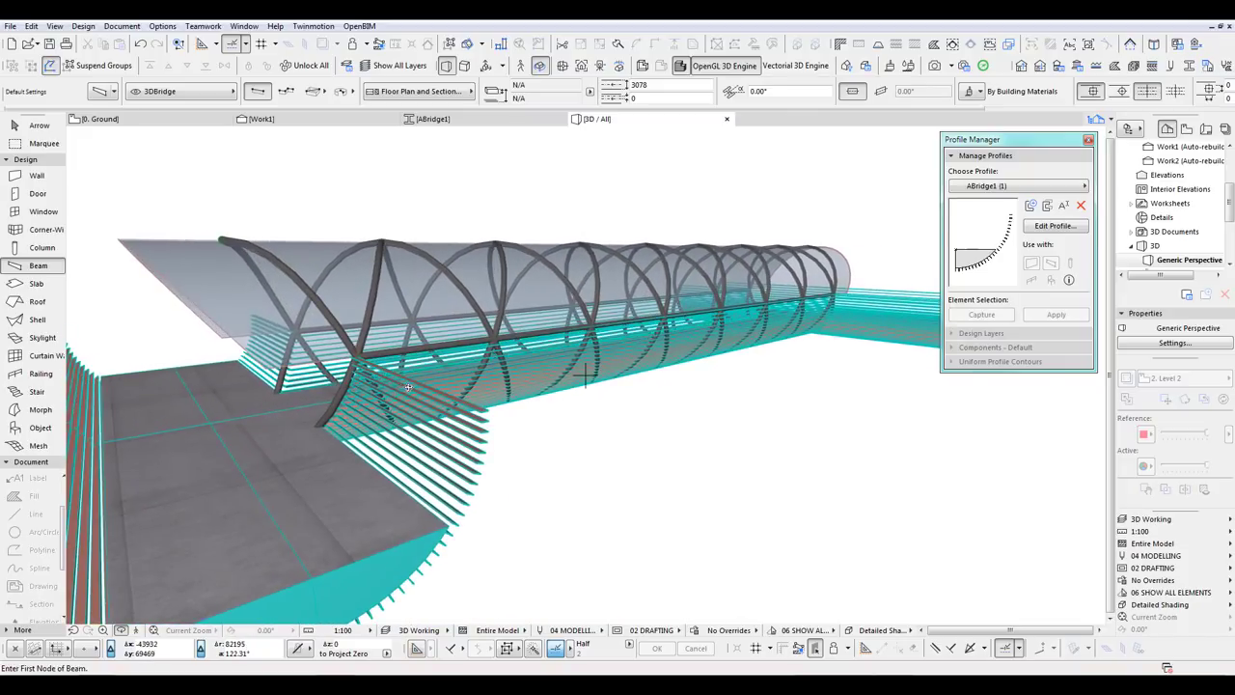
middle_click_drag(281, 363, 335, 388, "shift")
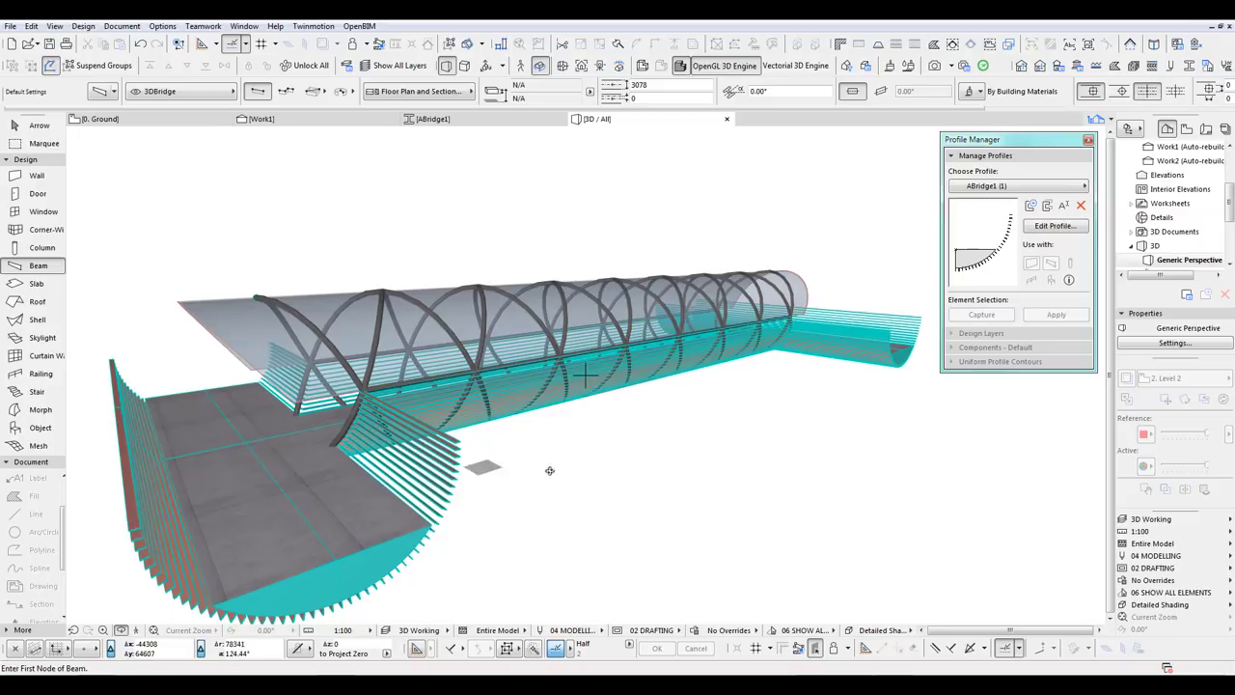
Step: Return to the floor plan and undo the mirrored copy of the six deck beams
key("F2")
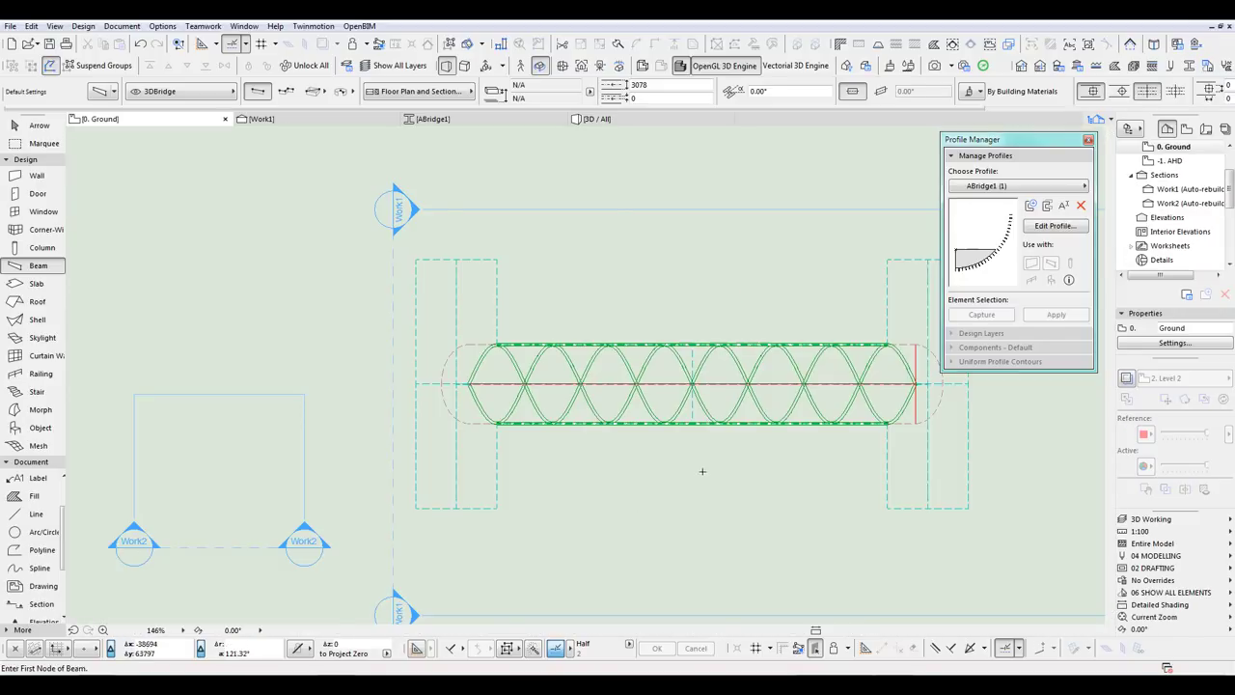
scroll(612, 471, "down", 3)
middle_click_drag(608, 480, 470, 491)
key("ctrl+z")
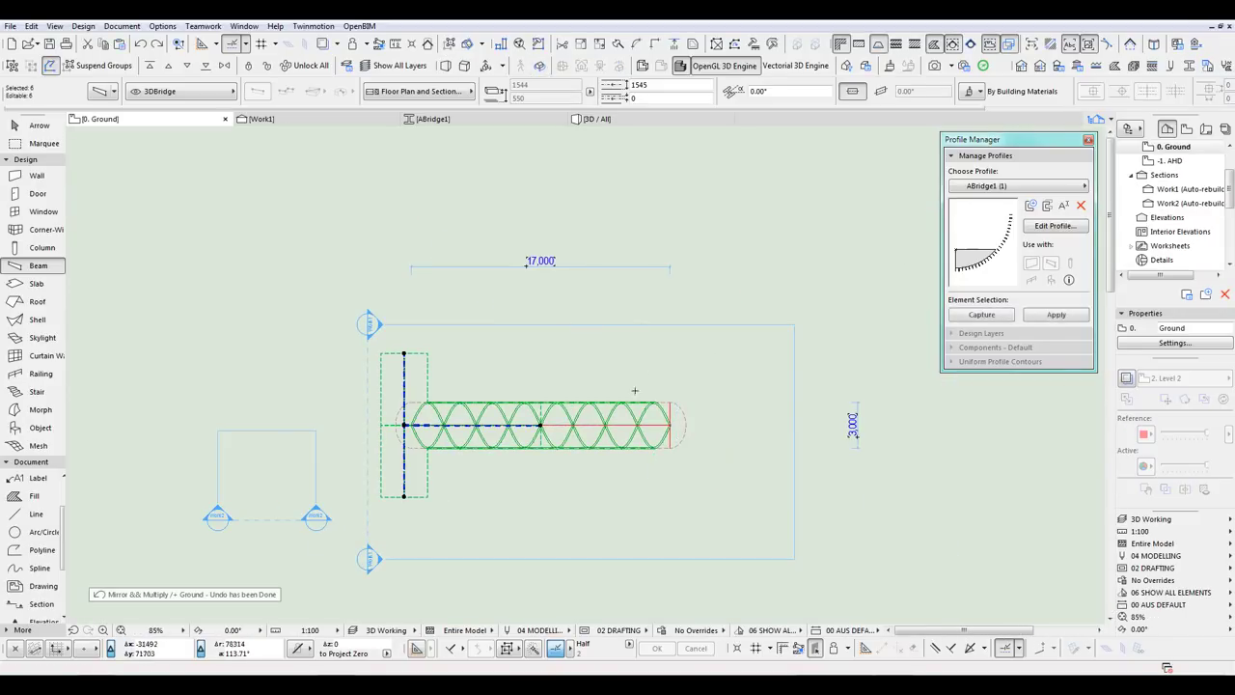
Step: Move the six deck beams about 1054 outward along the bridge's axis, shifting the branch away from the spiral frame
scroll(593, 465, "up", 4)
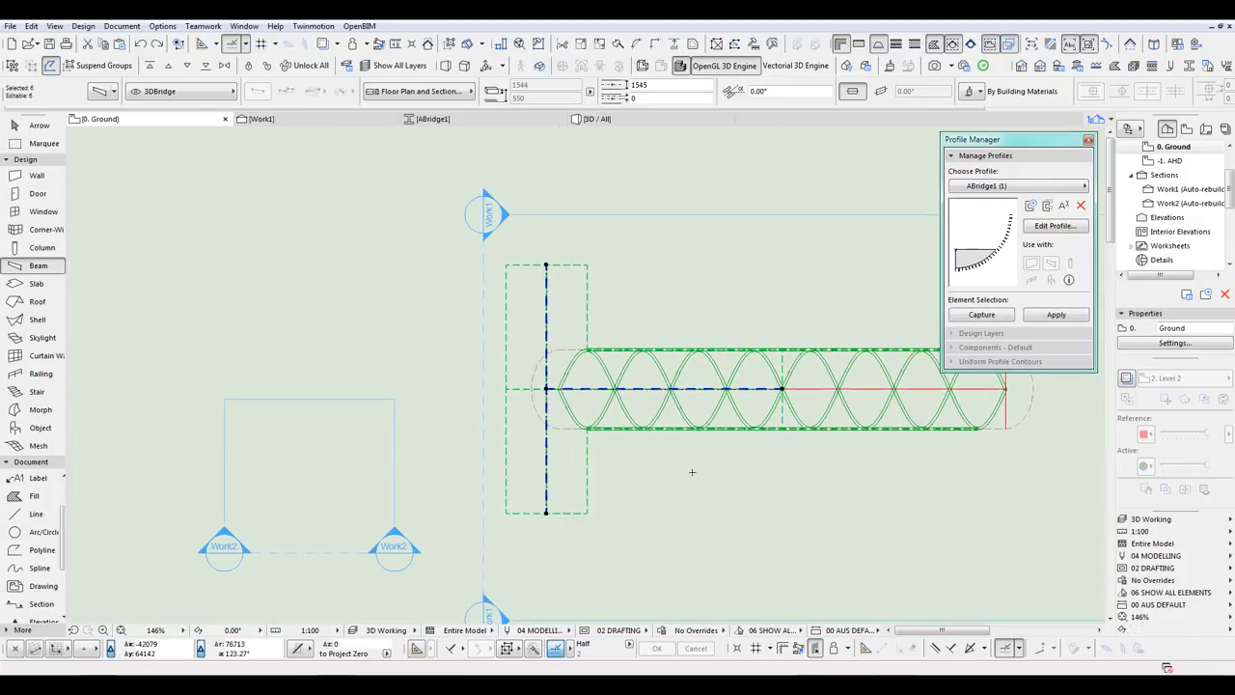
scroll(567, 430, "up", 6)
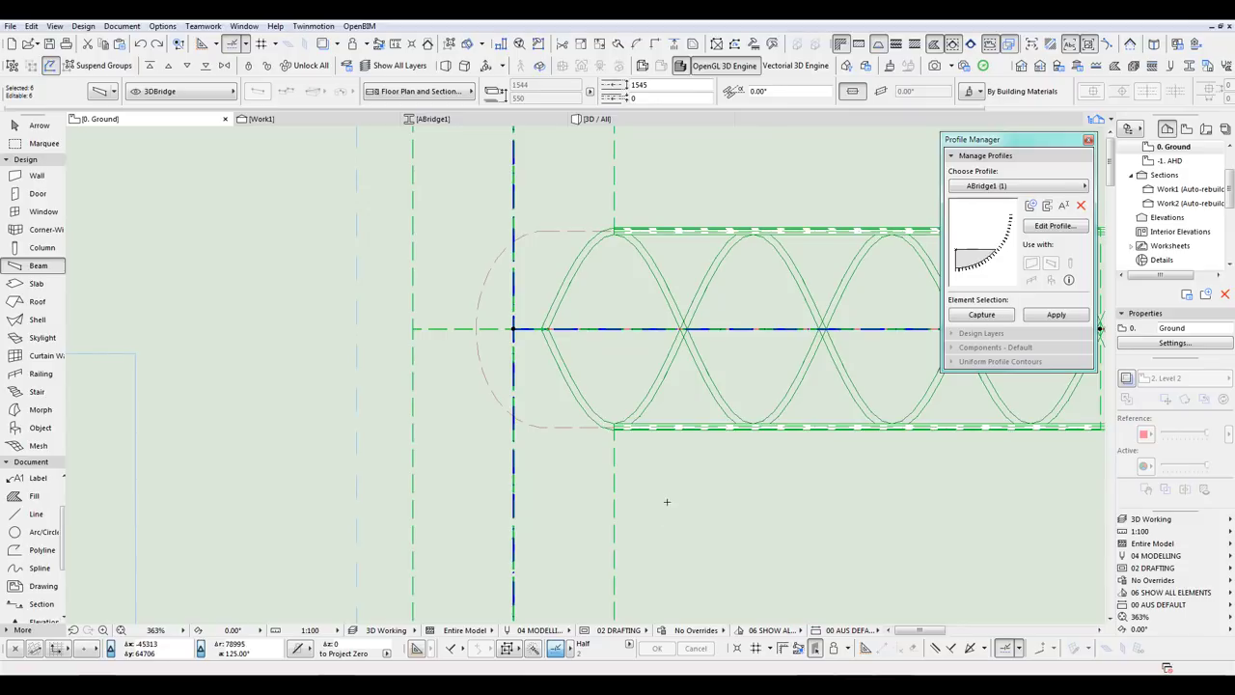
scroll(665, 502, "down", 2)
key("ctrl+d")
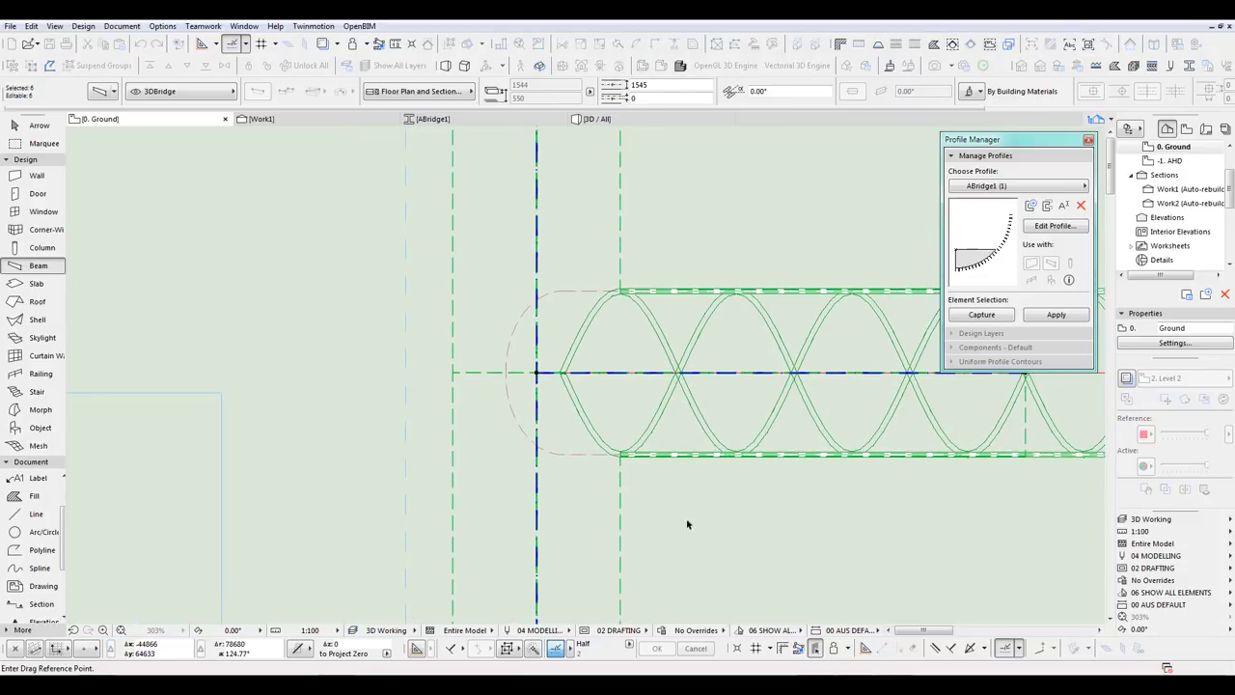
scroll(593, 489, "up", 6)
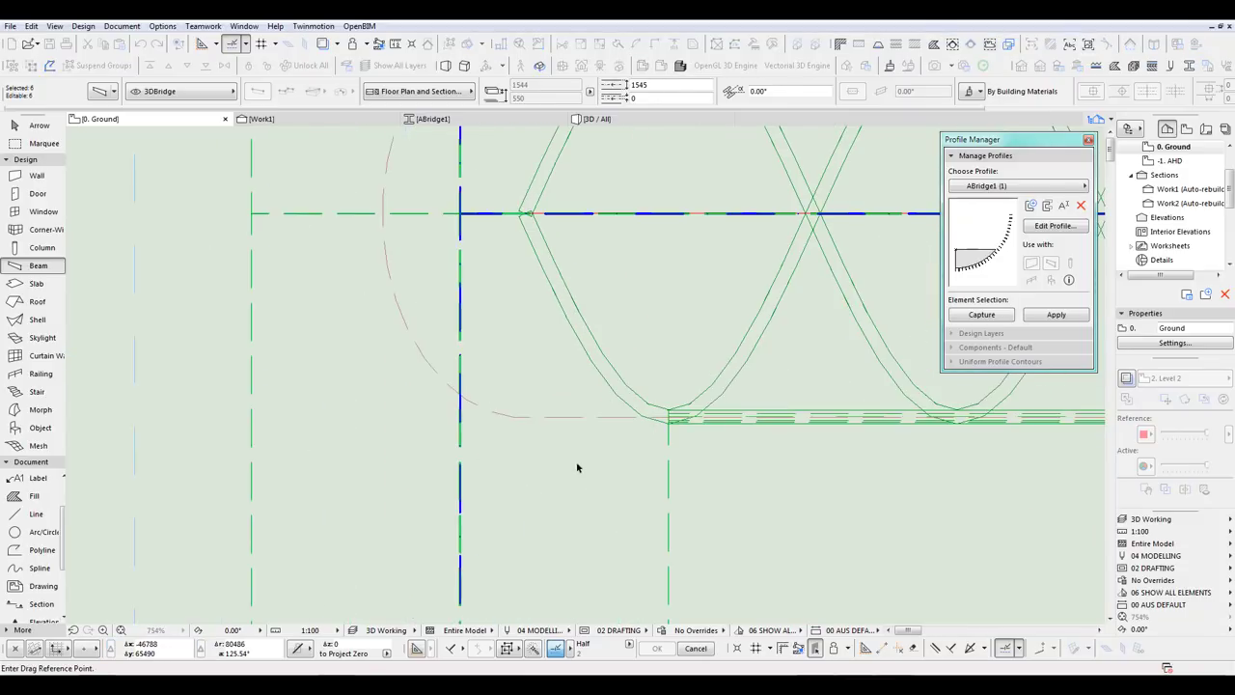
left_click(670, 447)
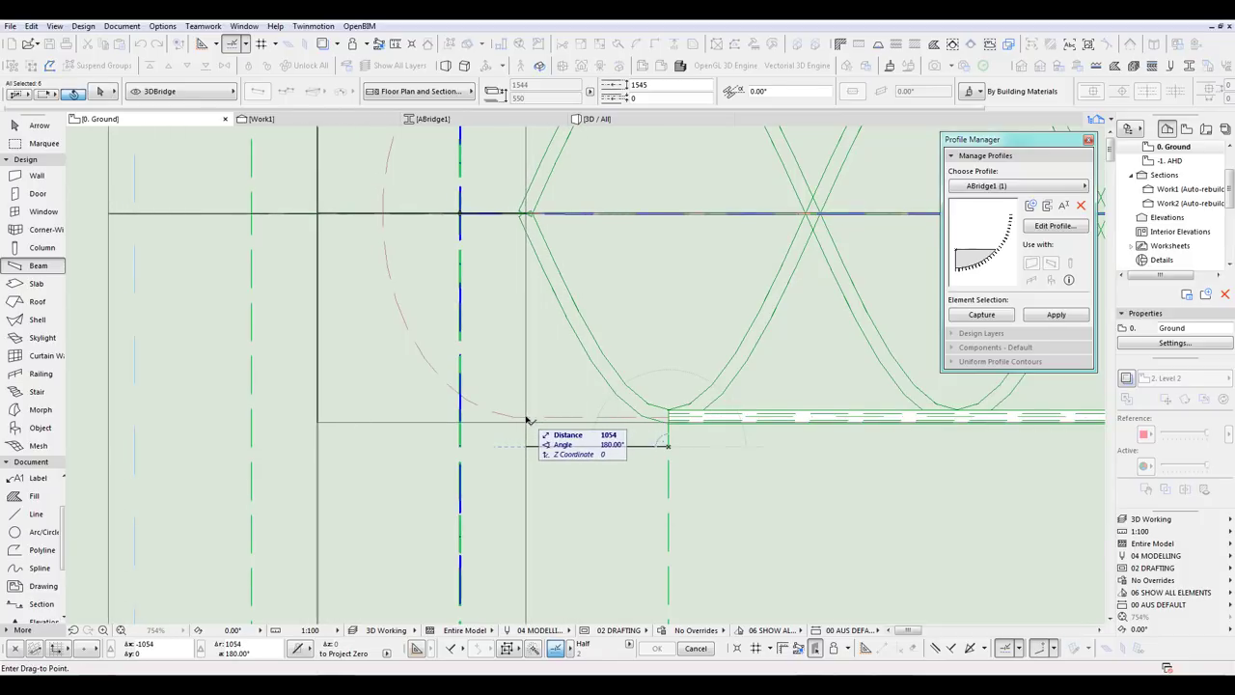
left_click(526, 420)
Step: Examine the moved branch in 3D, looking at how its slats and deck meet the spiral frame and glass shell
key("F3")
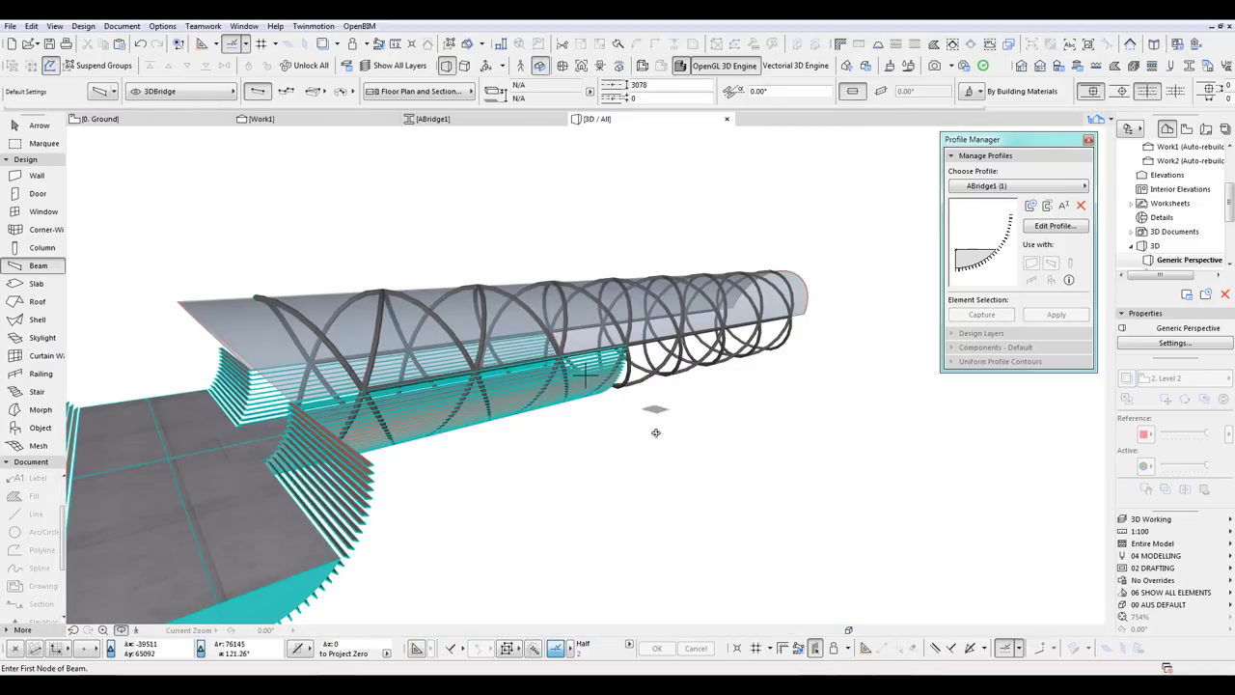
middle_click_drag(588, 375, 637, 375)
scroll(323, 403, "up", 2)
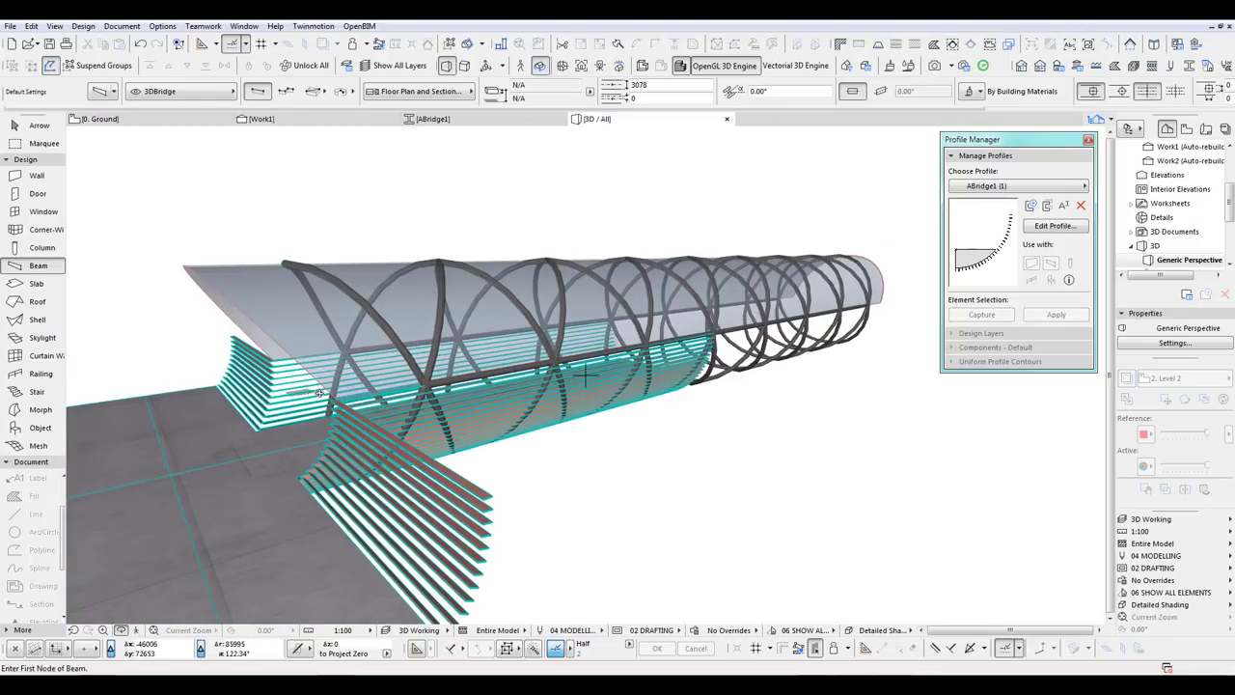
scroll(319, 393, "up", 2)
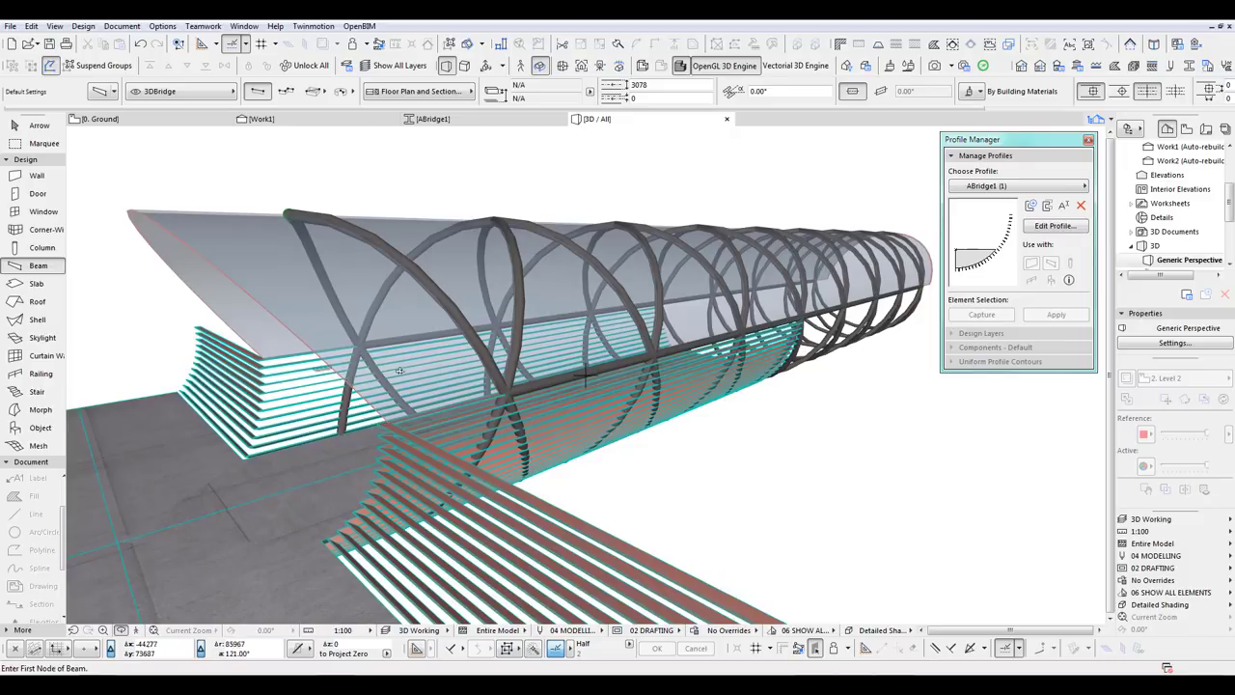
scroll(579, 378, "down", 2)
scroll(649, 430, "down", 1)
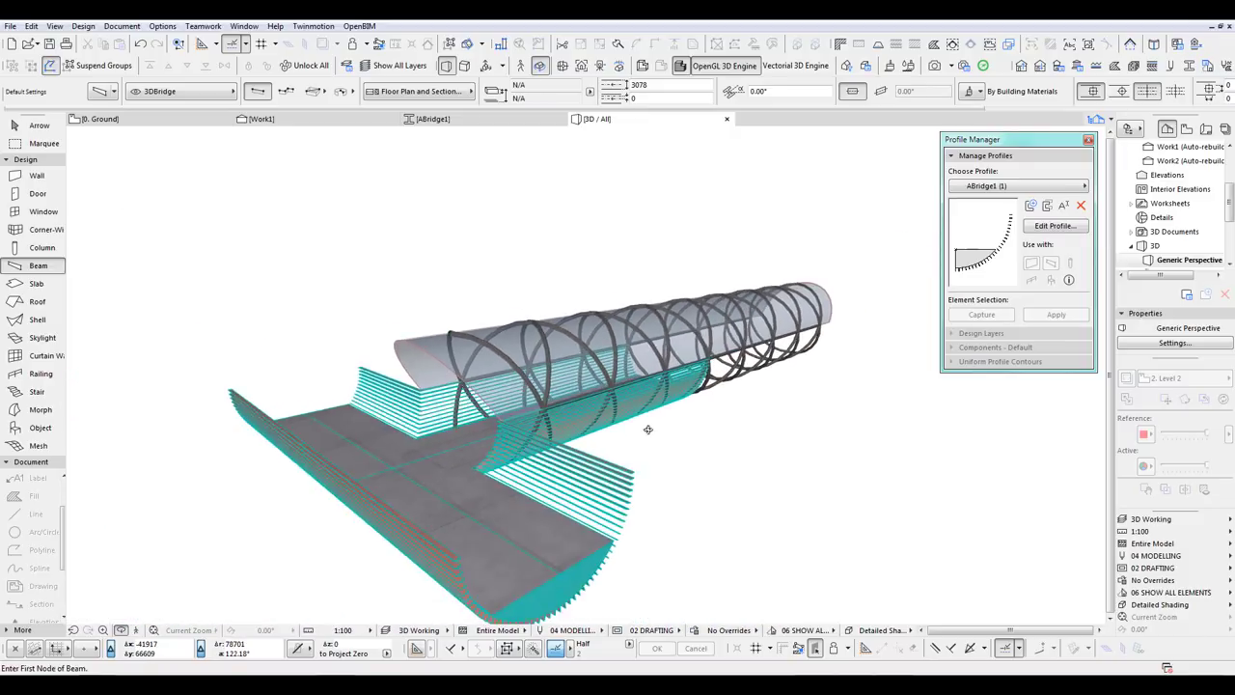
Step: In the floor plan, stretch the near end of the lower edge tube to the branch deck's inner edge
key("F2")
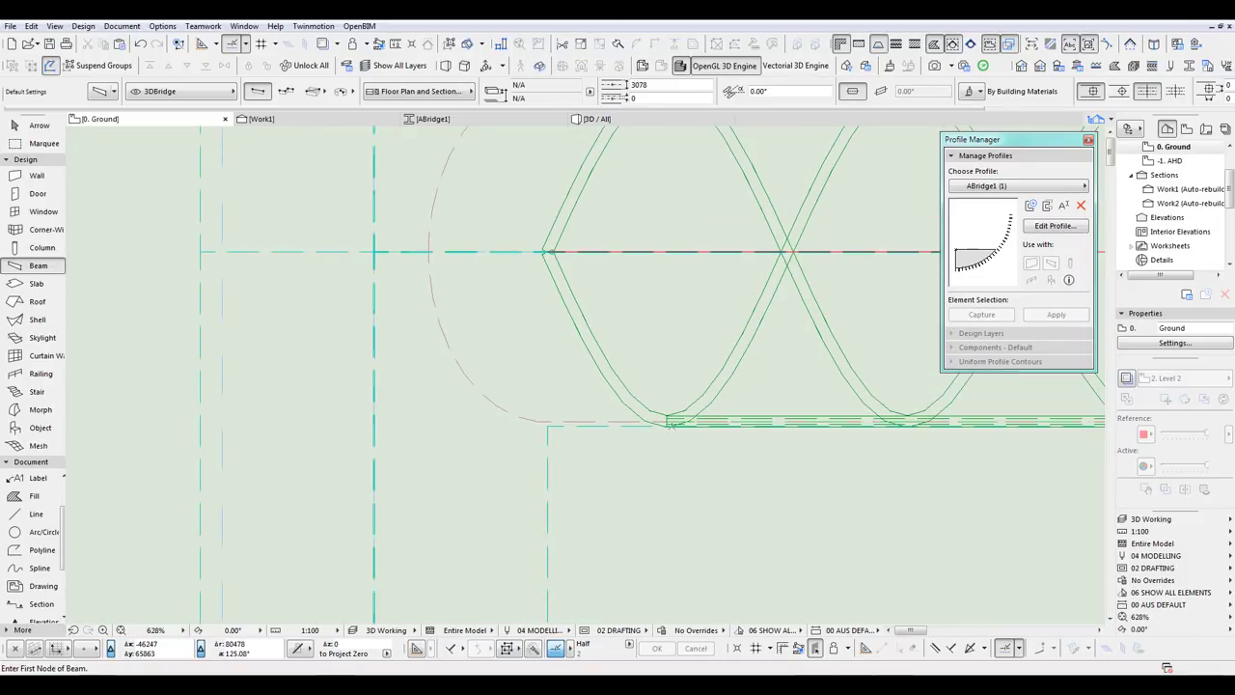
left_click(669, 422, "shift")
scroll(668, 420, "down", 4)
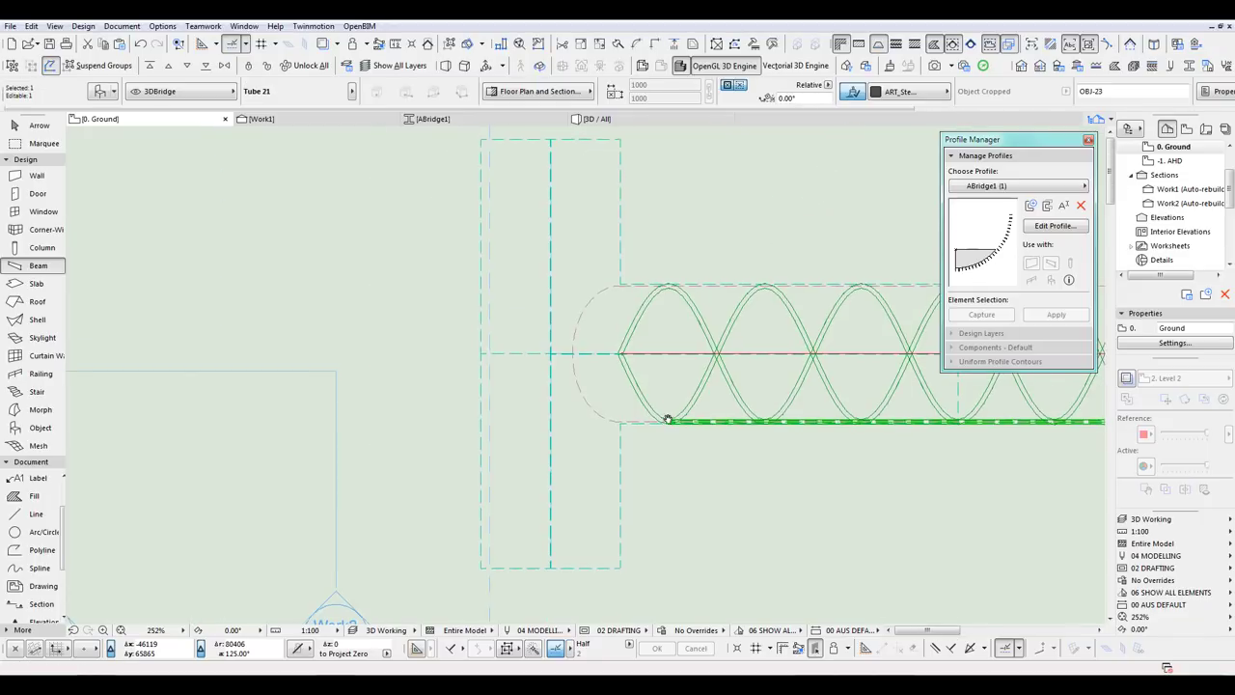
scroll(668, 421, "up", 1)
scroll(664, 434, "up", 3)
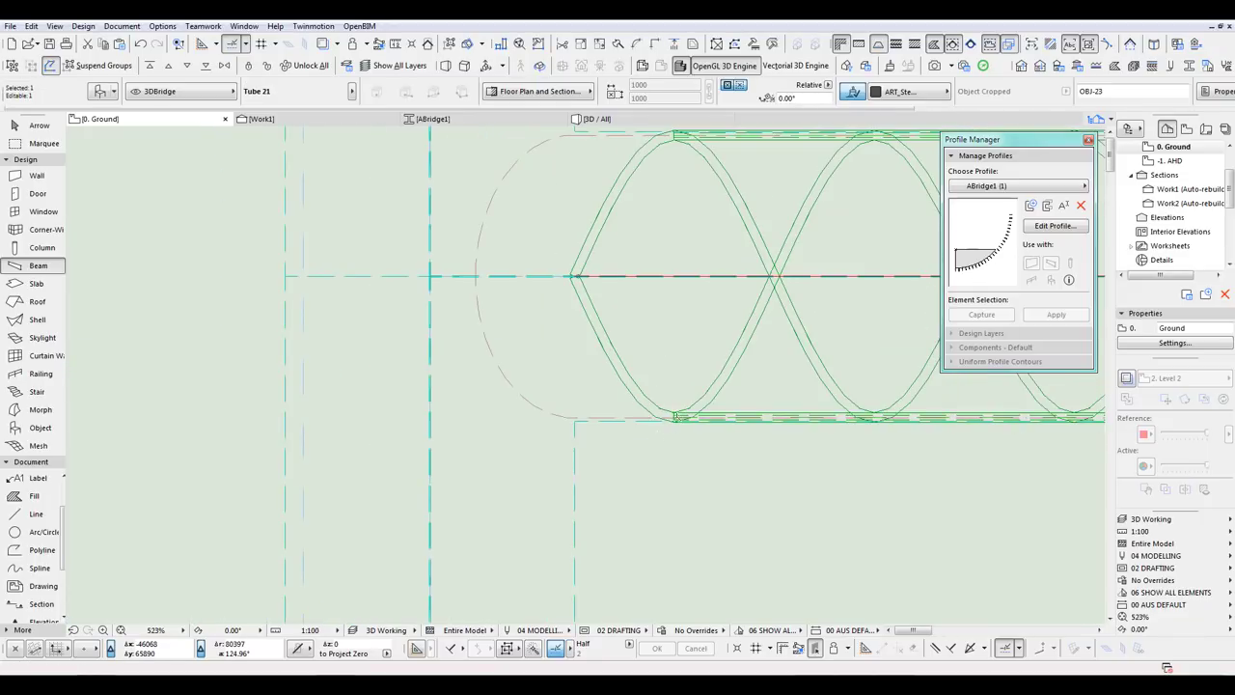
left_click(672, 417)
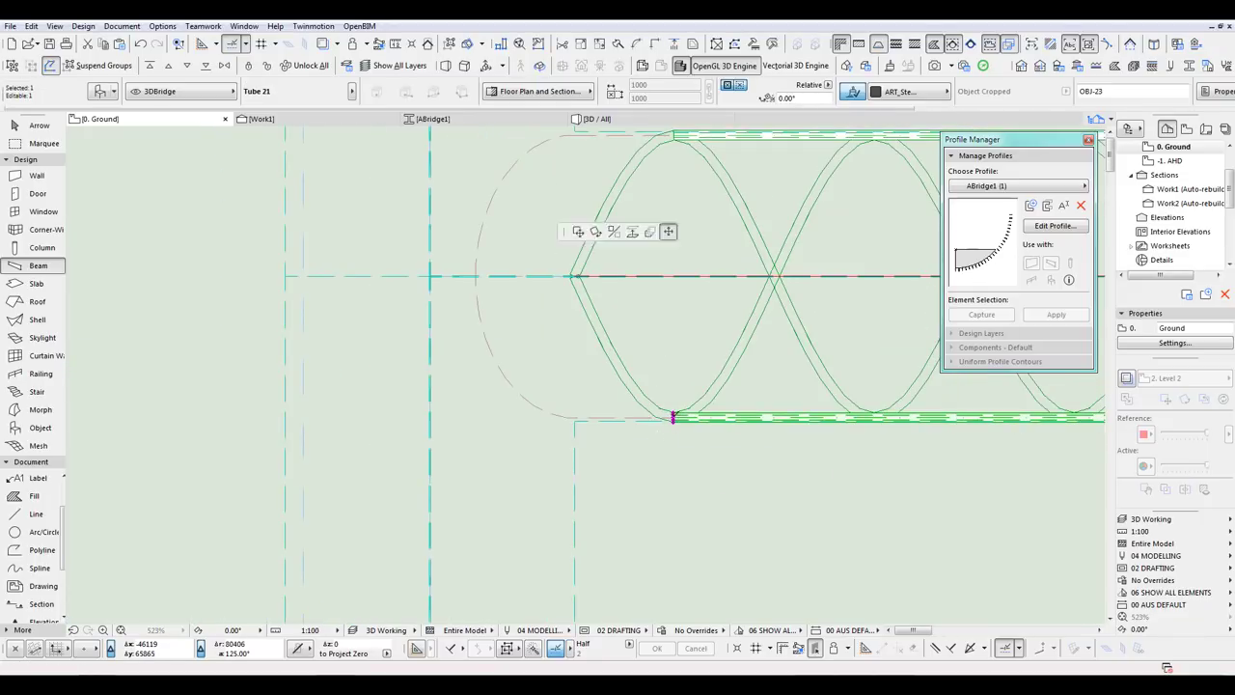
left_click(576, 417)
middle_click_drag(664, 135, 666, 345)
key("Escape")
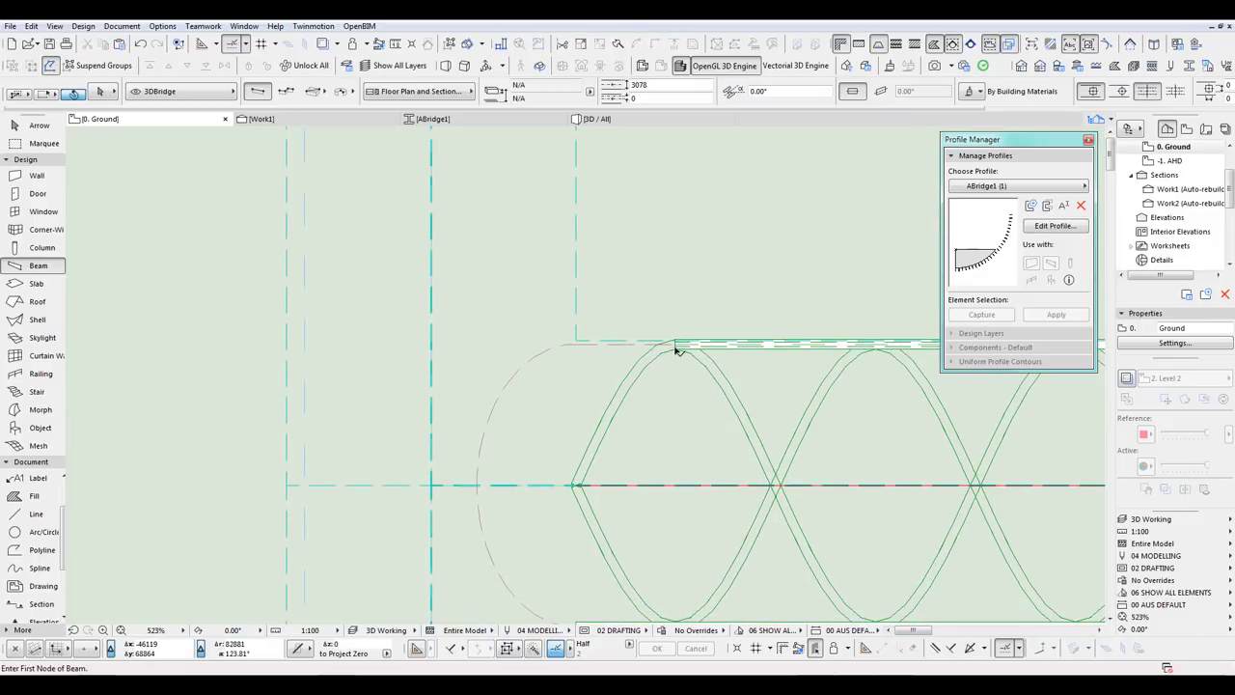
Step: Stretch the near end of the upper edge tube to the same branch edge, making it about 15942 long
left_click(675, 344, "shift")
left_click(675, 341)
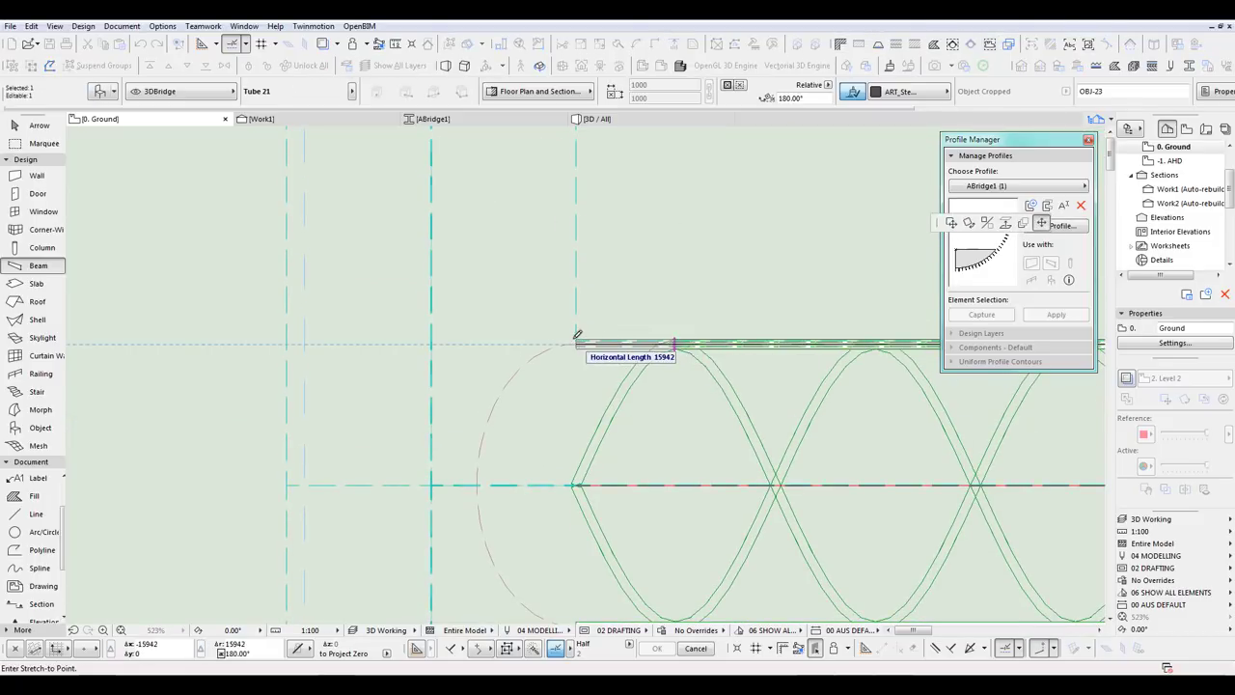
left_click(577, 340)
key("Escape")
key("Escape")
Step: Stretch the upper half-profile deck beam along the bridge's axis to the spiral crossing at mid-length
scroll(617, 309, "down", 8)
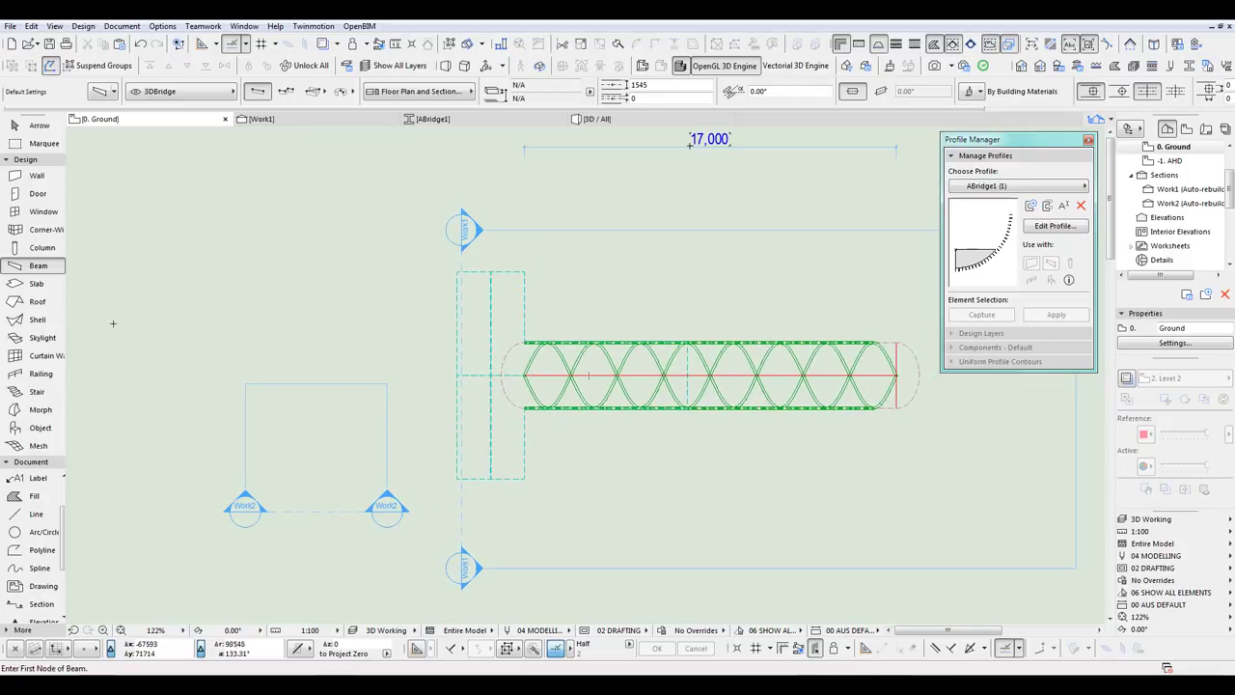
key("ctrl+a")
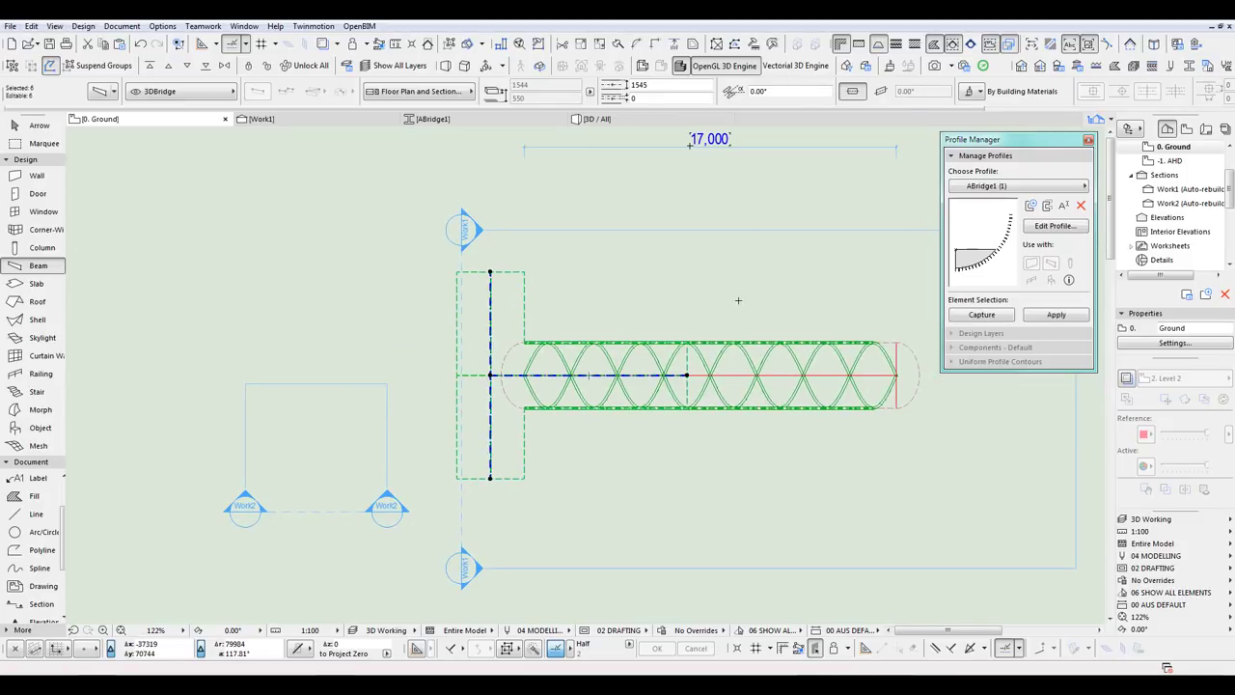
key("Escape")
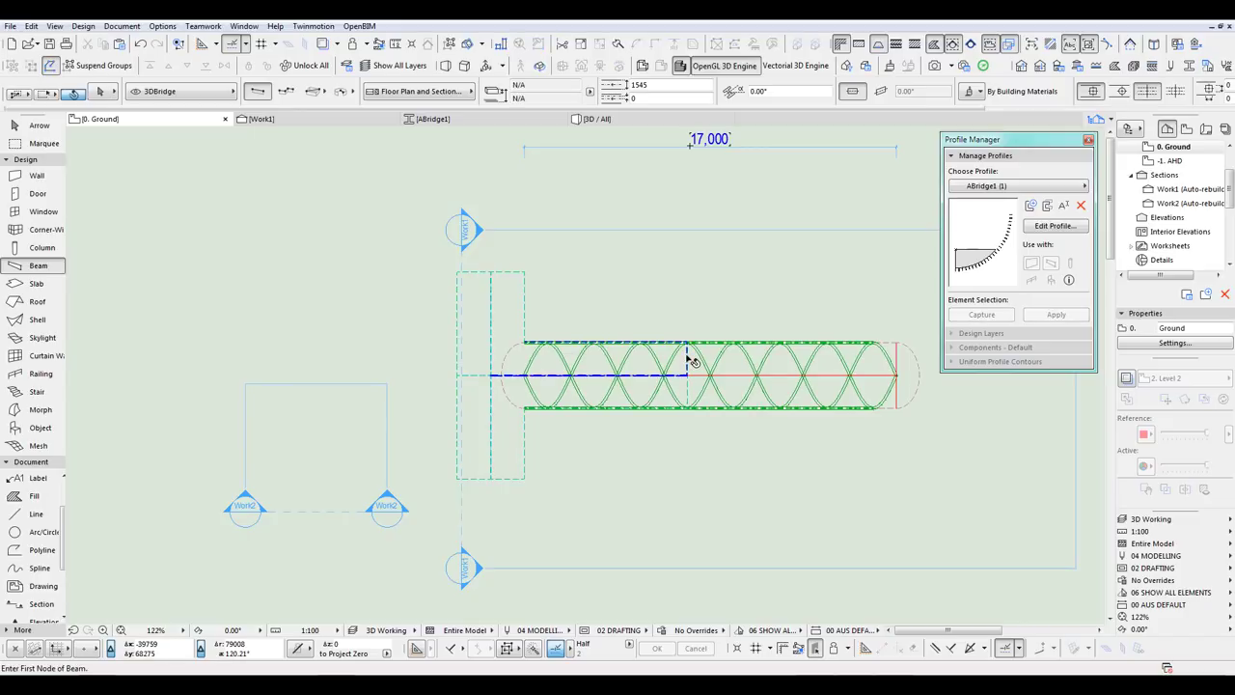
left_click(697, 366, "shift")
scroll(727, 365, "up", 5)
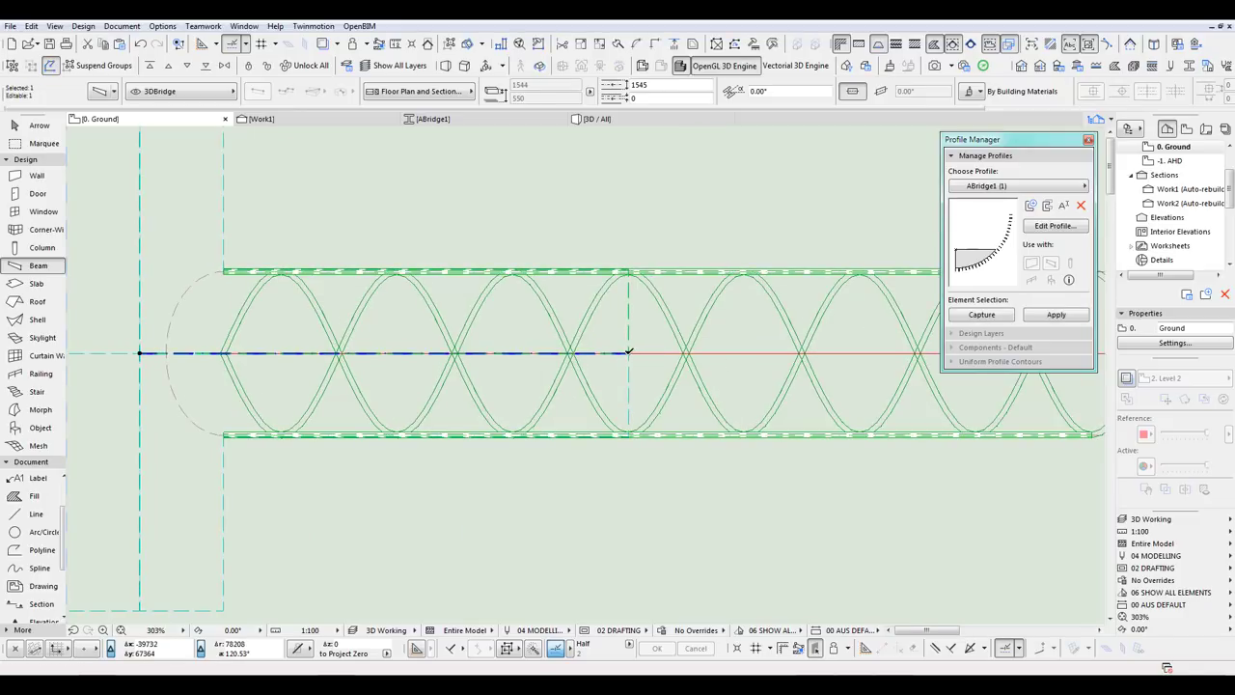
left_click(630, 354)
left_click(686, 354)
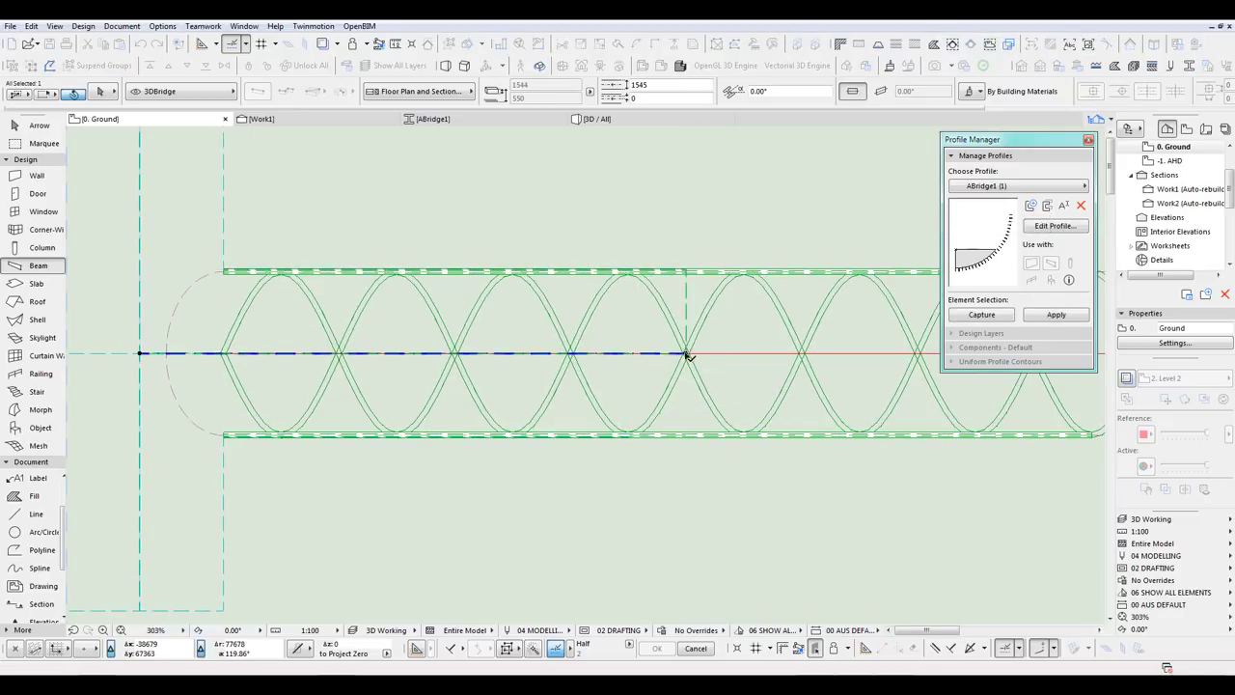
key("Escape")
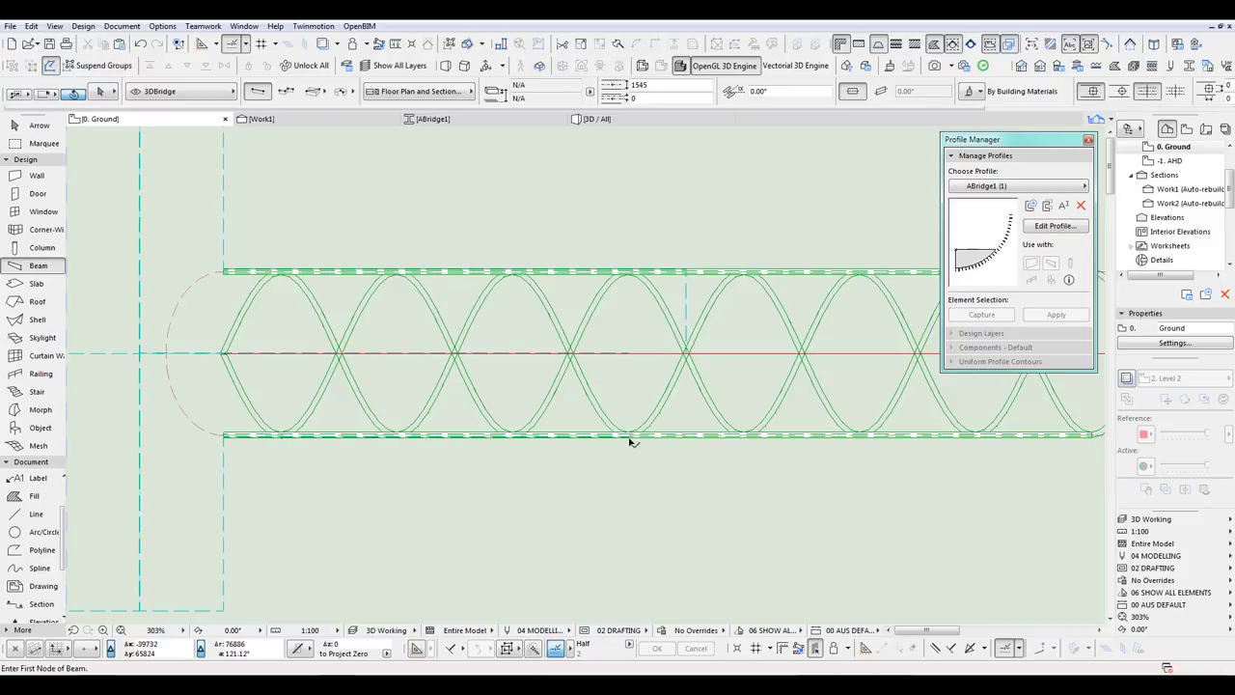
Step: Stretch the lower half-profile deck beam by 1054 to the same mid-length spiral crossing
left_click(629, 438, "shift")
left_click(629, 353)
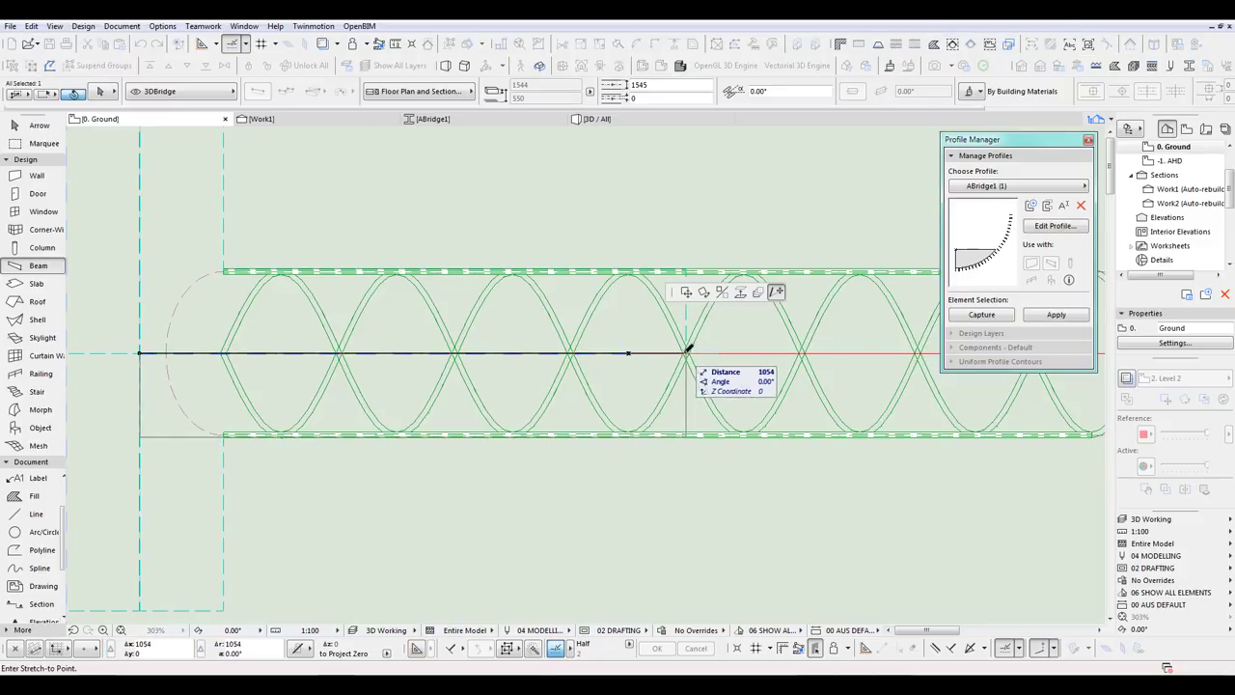
left_click(687, 353)
key("Escape")
Step: Mirror a copy of all six deck beams about a crosswise axis through the mid-length crossing and check it in 3D
scroll(696, 476, "down", 4)
key("ctrl+a")
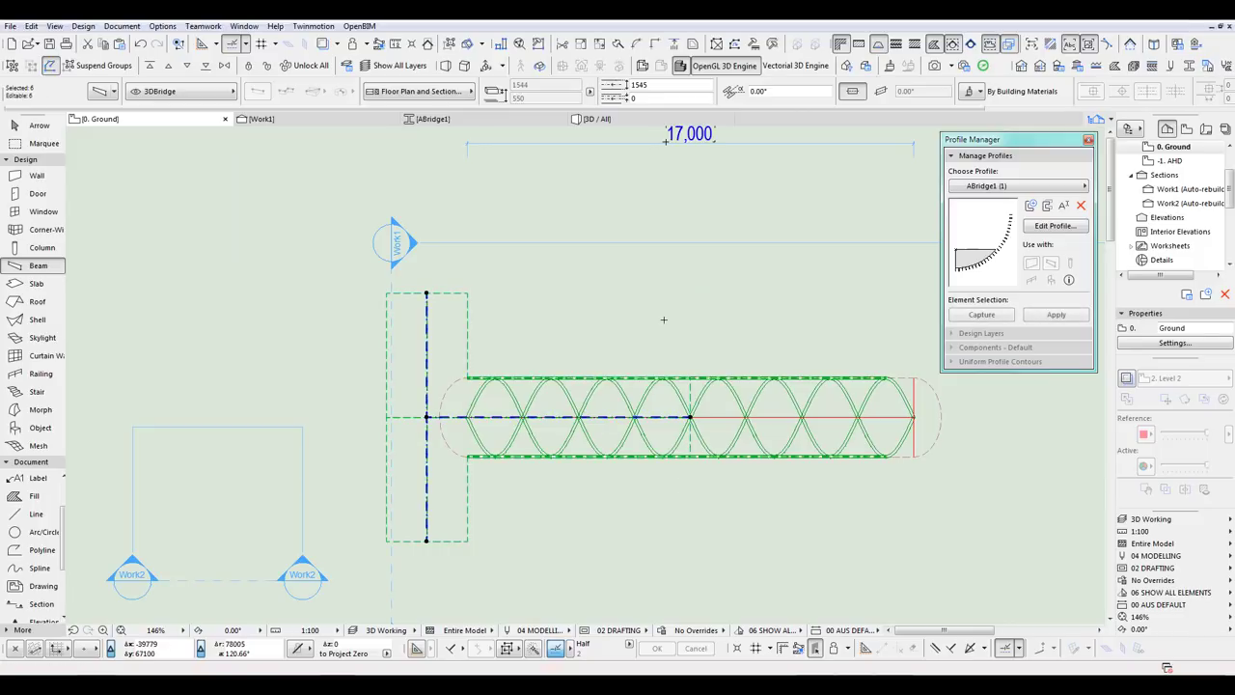
left_click(31, 27)
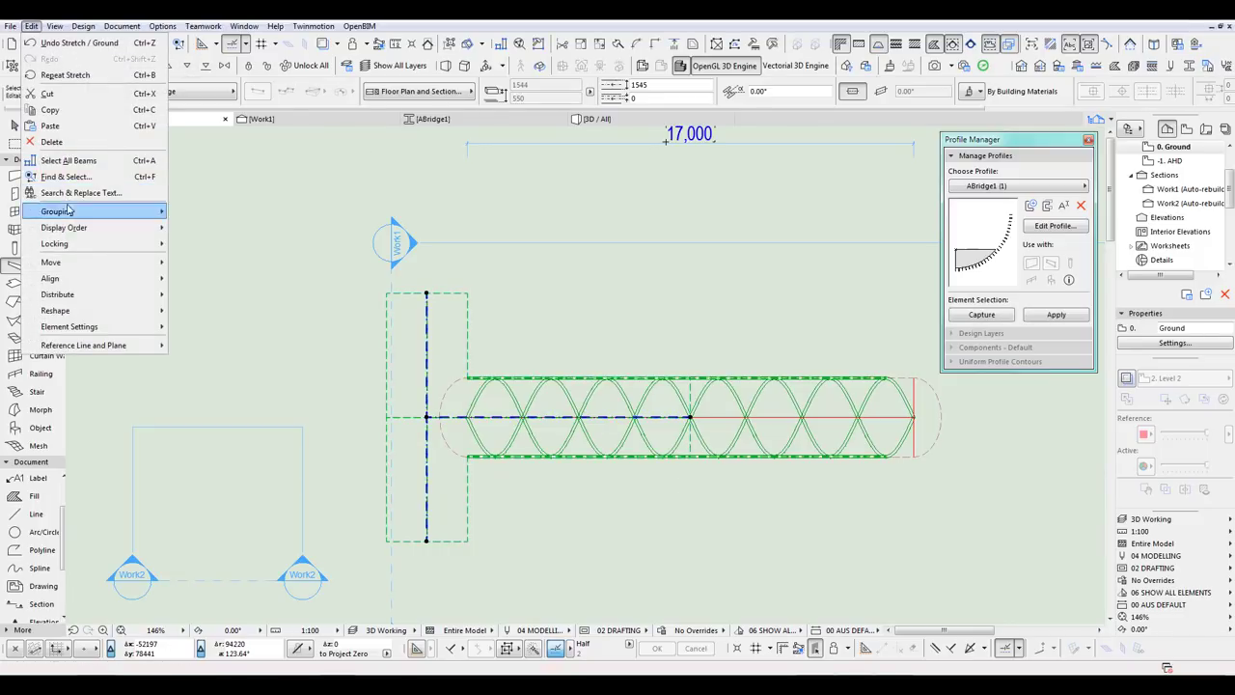
mouse_move(58, 266)
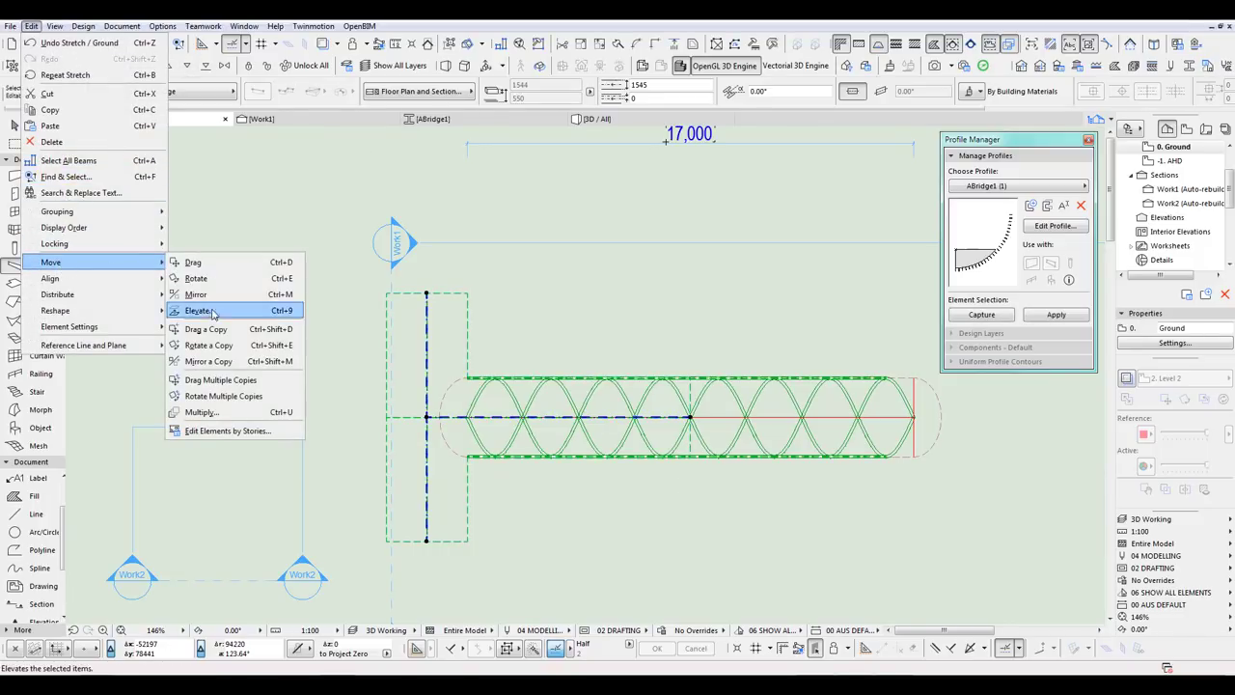
left_click(206, 362)
left_click(691, 417)
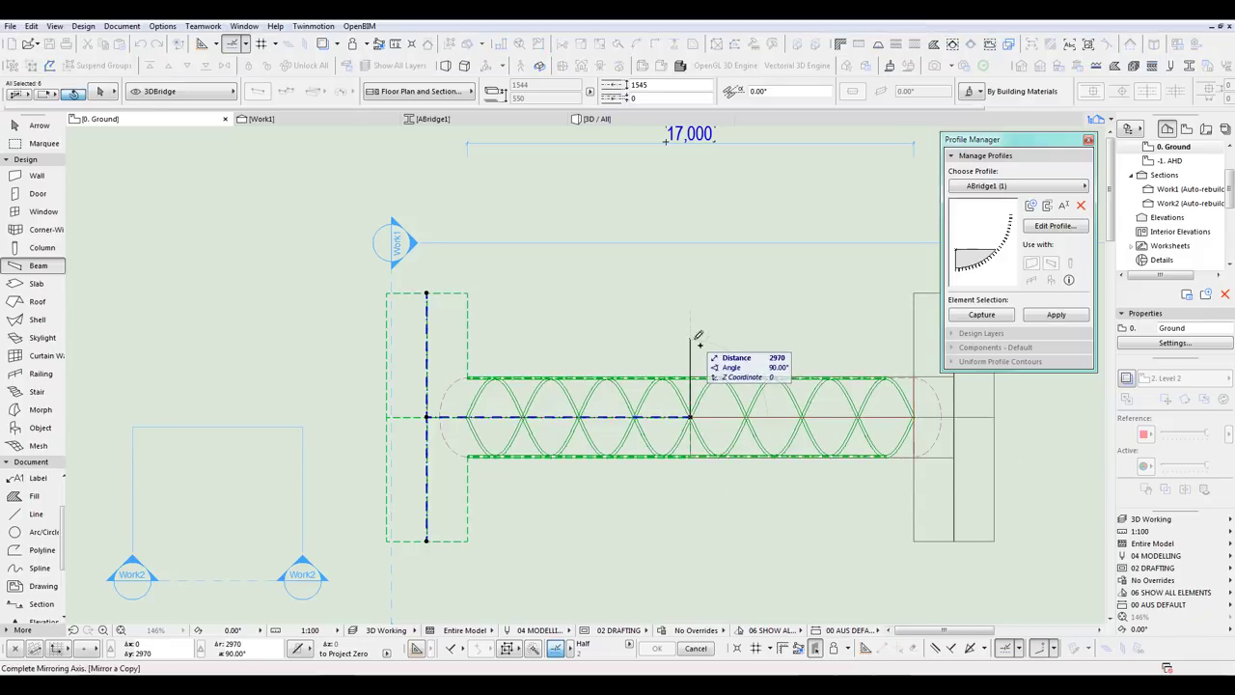
left_click(701, 336)
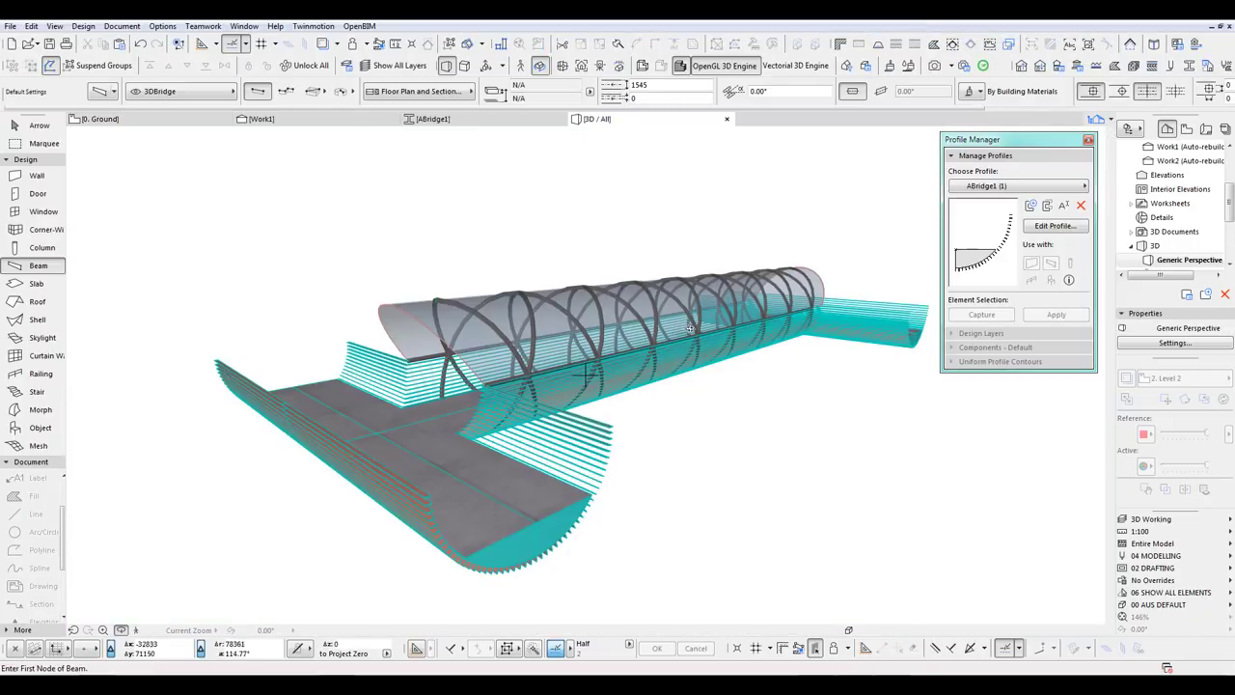
scroll(686, 331, "down", 2)
middle_click_drag(681, 357, 591, 409, "shift")
Step: In the floor plan, stretch the far end of the upper edge tube to the mirrored branch's inner edge
key("F2")
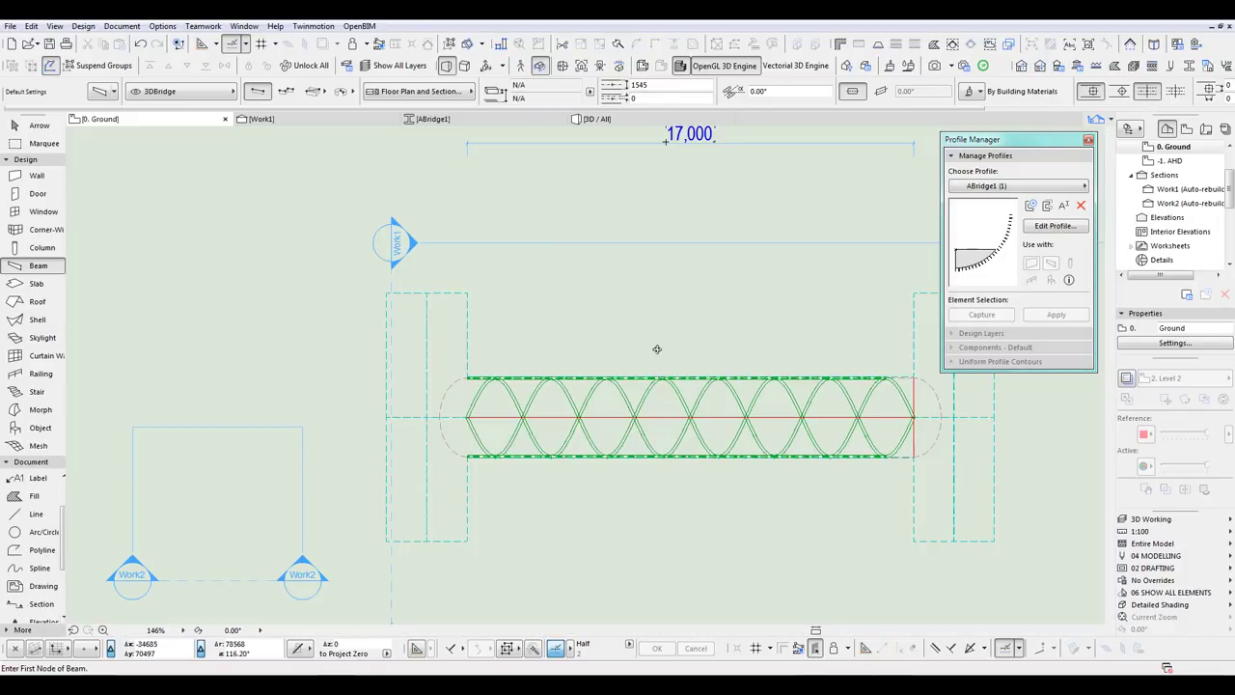
scroll(904, 400, "up", 8)
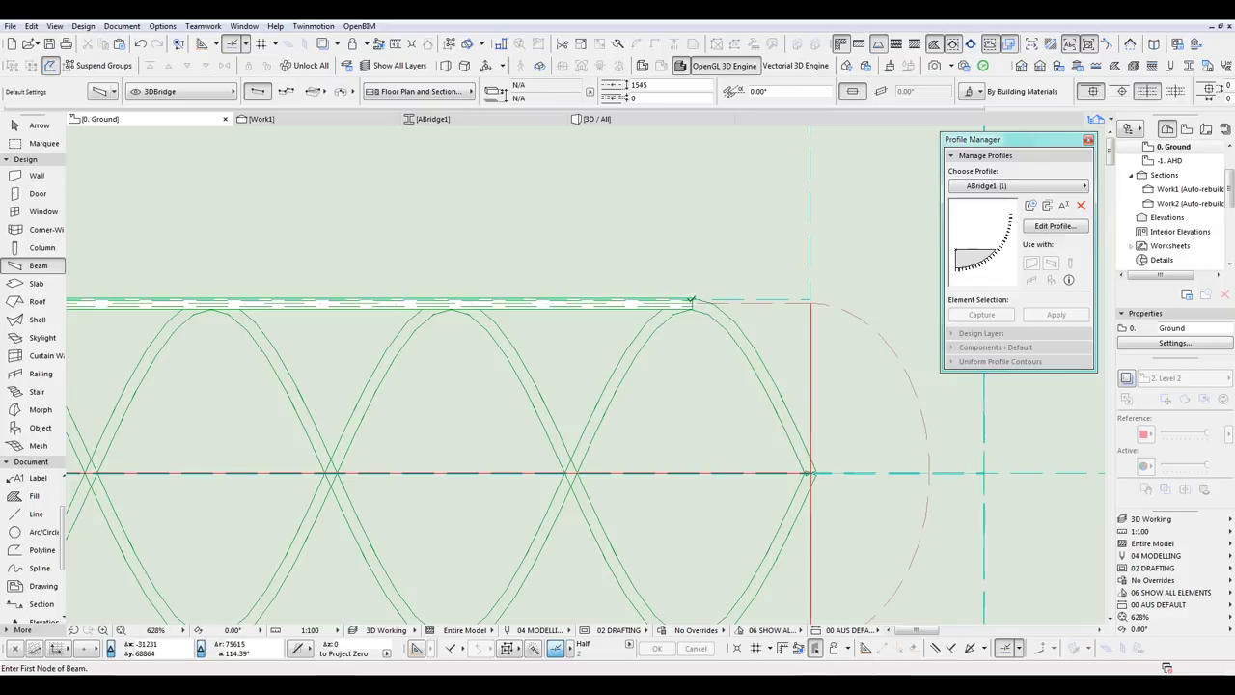
left_click(691, 303, "shift")
left_click(691, 303)
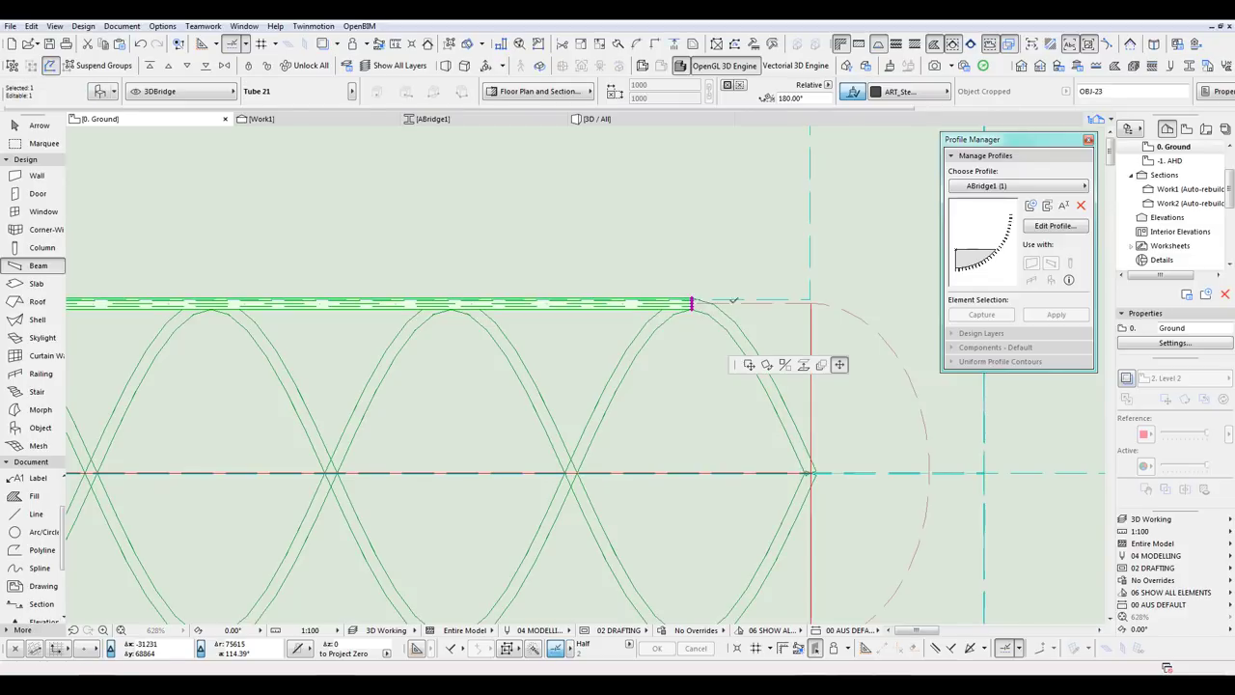
left_click(810, 302)
Step: Stretch the far end of the lower edge tube to the mirrored branch's inner edge and check the bridge in 3D
middle_click_drag(811, 473, 717, 209)
key("Escape")
left_click(600, 380, "shift")
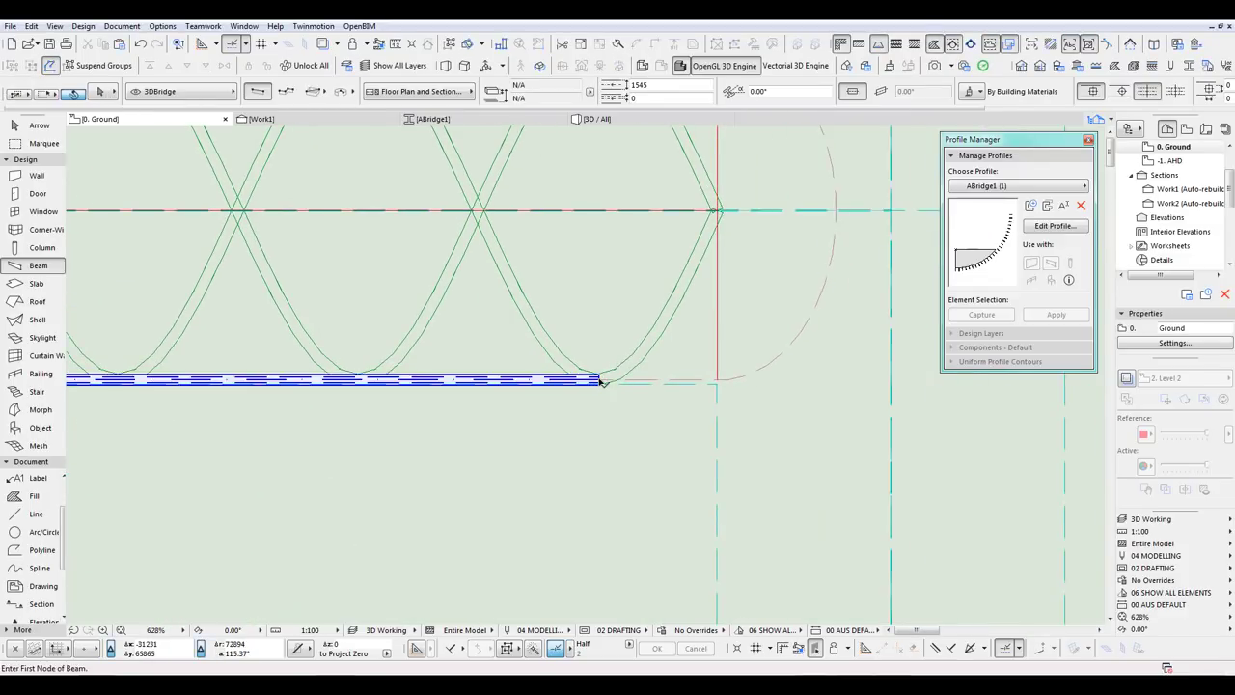
left_click(601, 379)
left_click(722, 376)
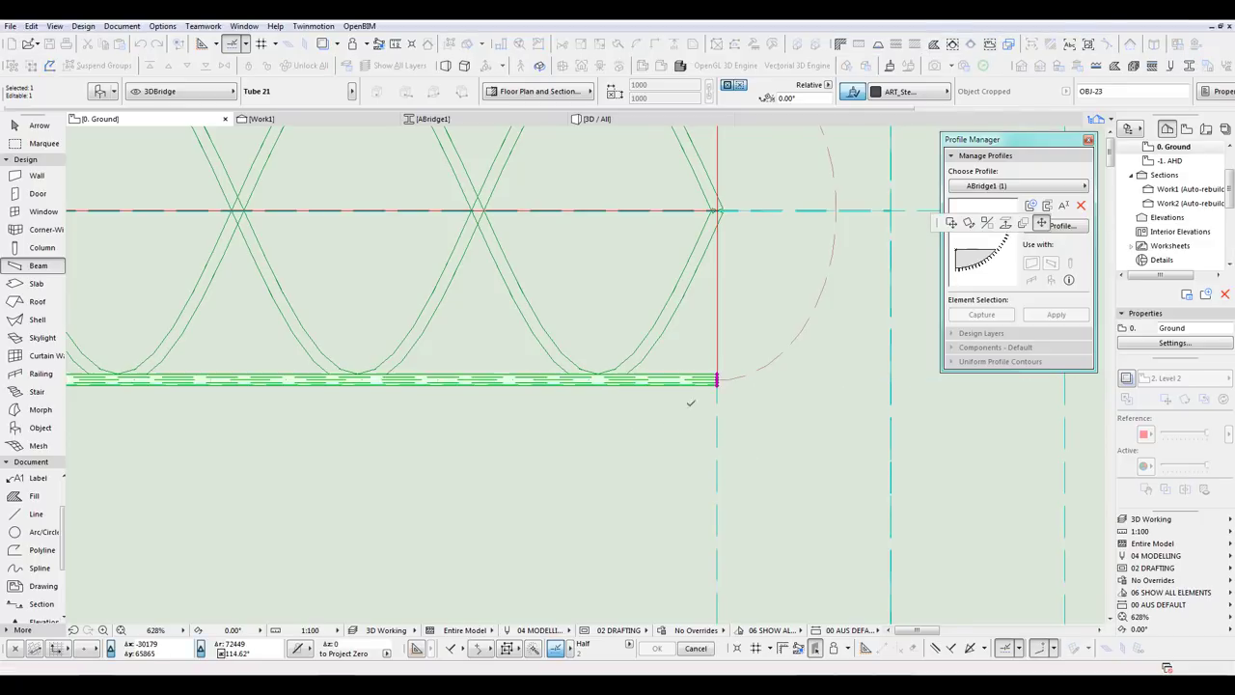
key("F3")
middle_click_drag(674, 387, 483, 425, "shift")
scroll(785, 409, "down", 5)
Step: Try changing all six spiral and tube objects to Spiral 21 with resolution 72, and undo the change
left_click(39, 428)
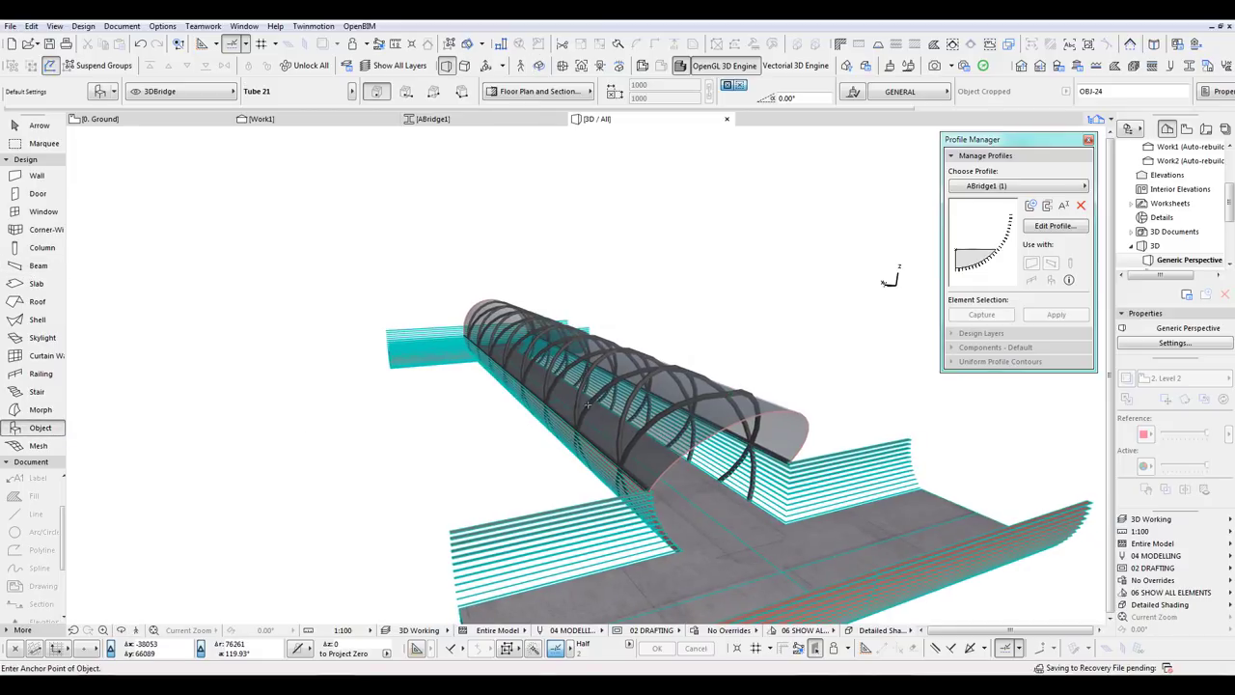
left_click(726, 375)
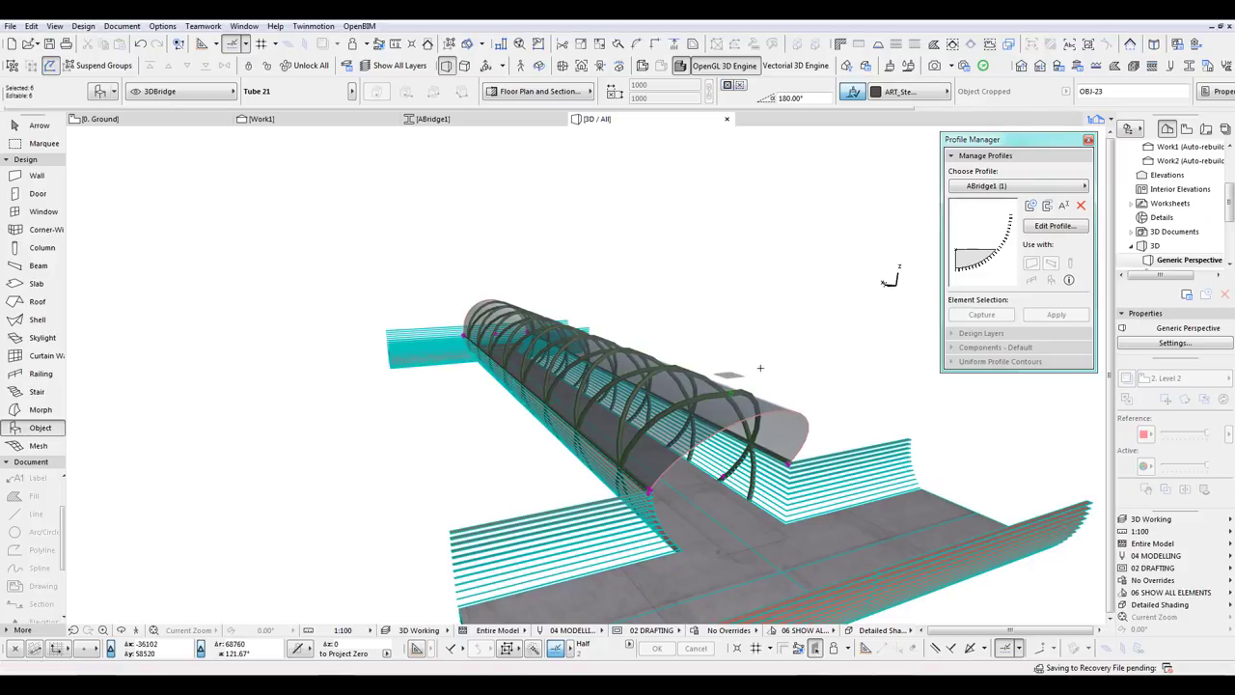
left_click(106, 92)
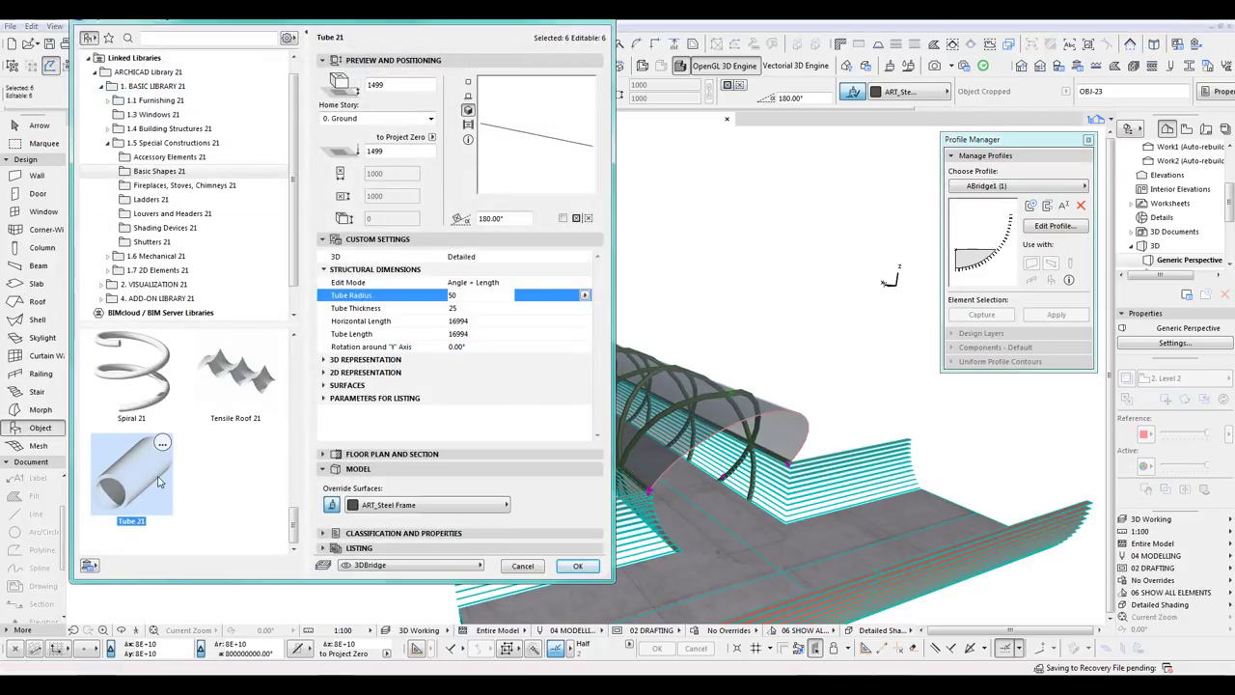
left_click(134, 381)
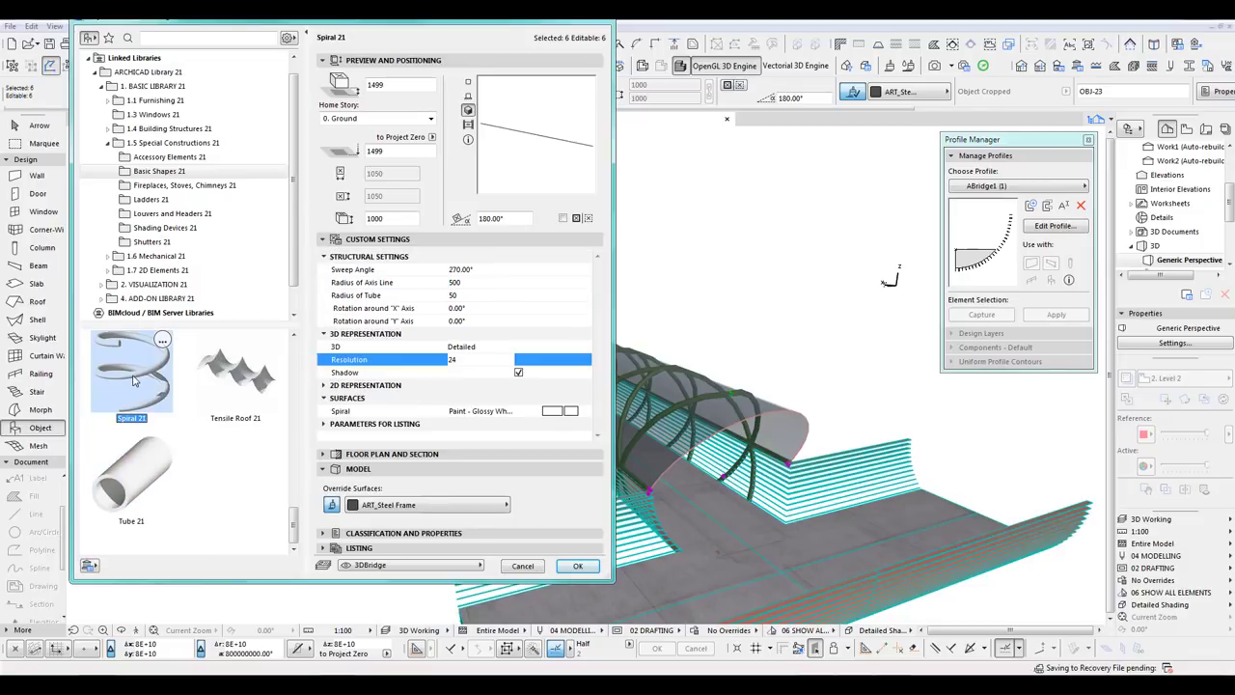
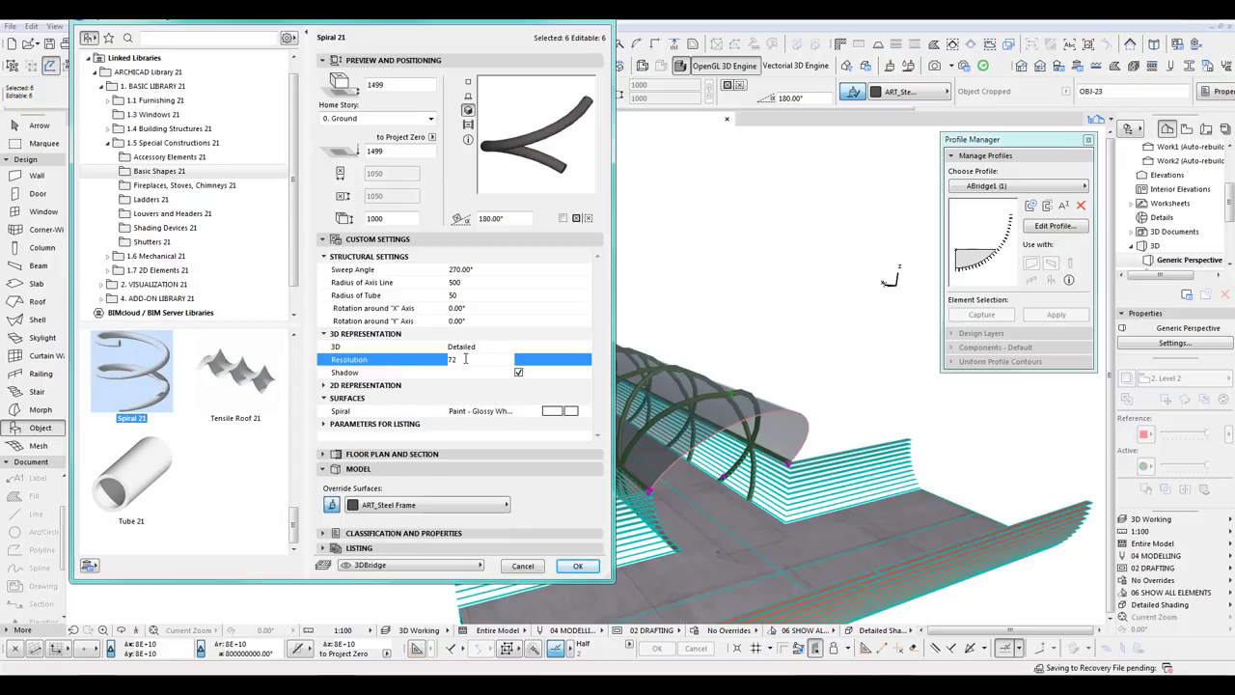
left_click(577, 567)
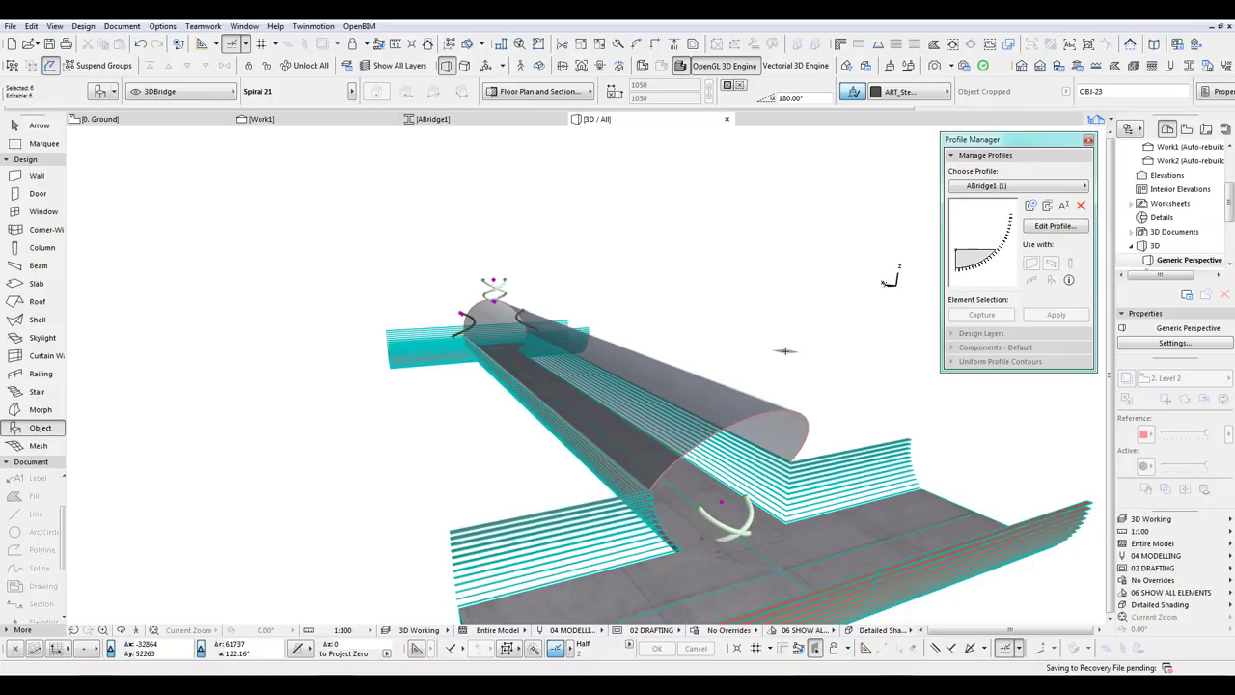
left_click(140, 44)
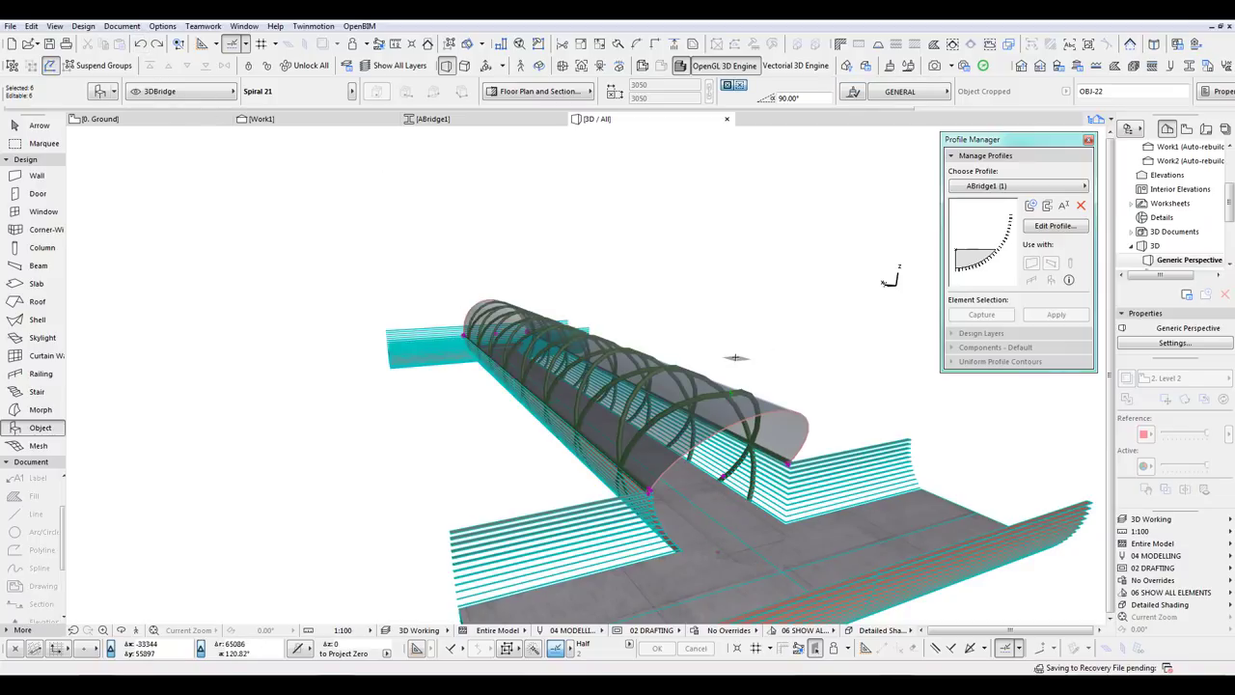
Step: Remove the two edge tubes from the selection and set the 3D resolution of the four spirals to 72
scroll(631, 486, "up", 2)
scroll(630, 485, "up", 3)
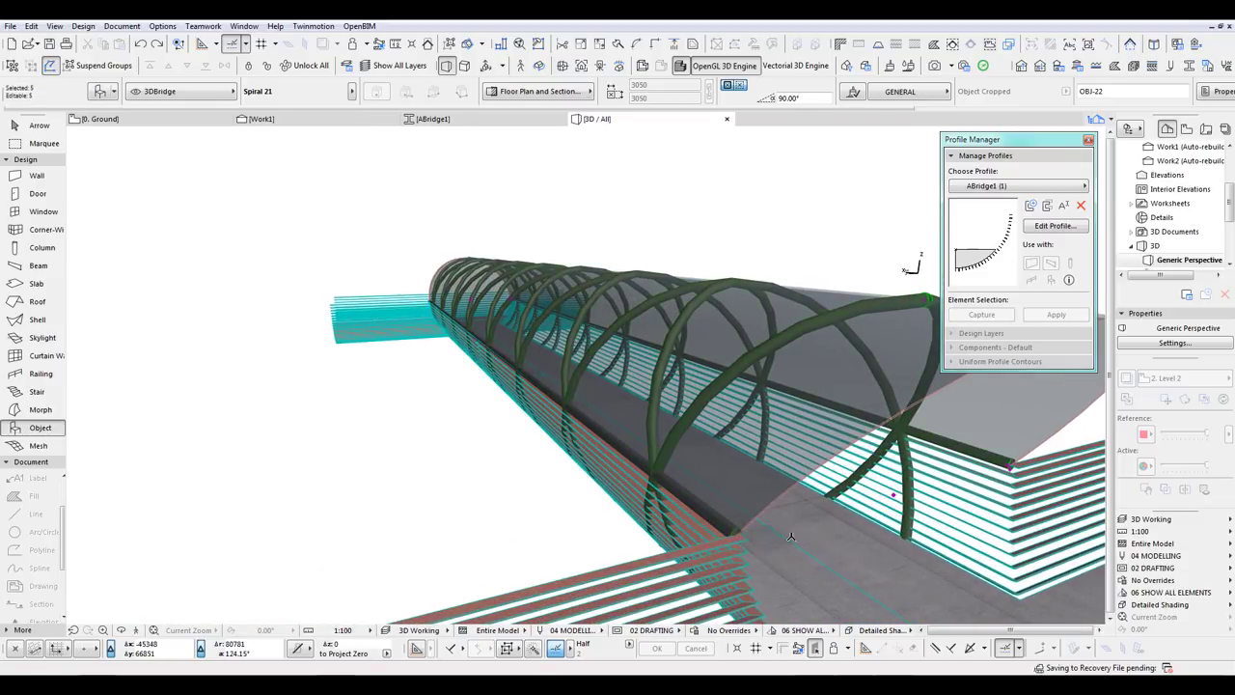
middle_click_drag(907, 479, 541, 463, "shift")
key("shift")
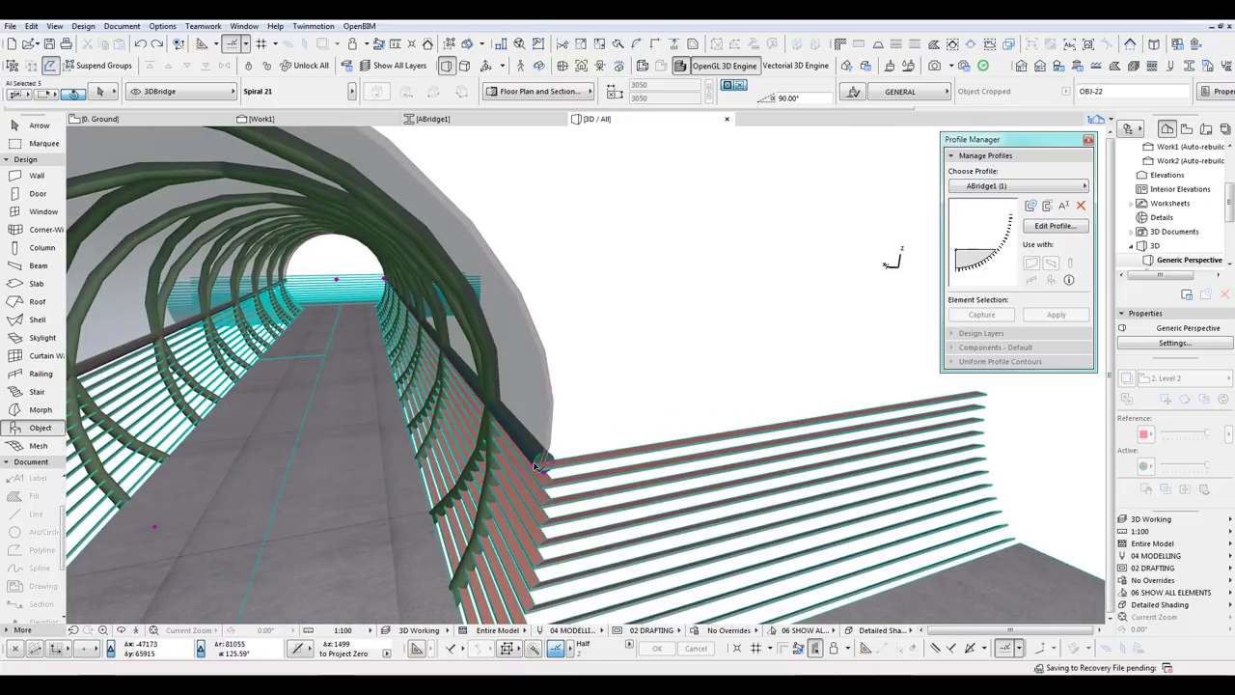
scroll(623, 411, "down", 4)
middle_click_drag(585, 463, 674, 428)
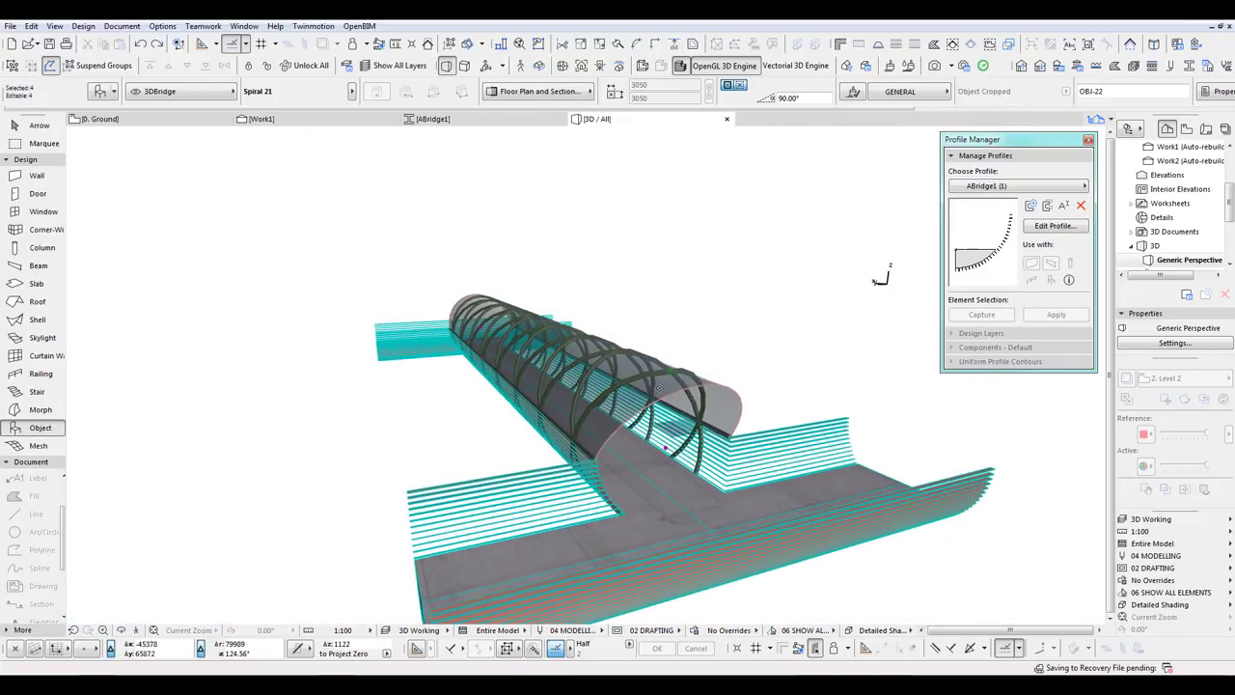
left_click(100, 92)
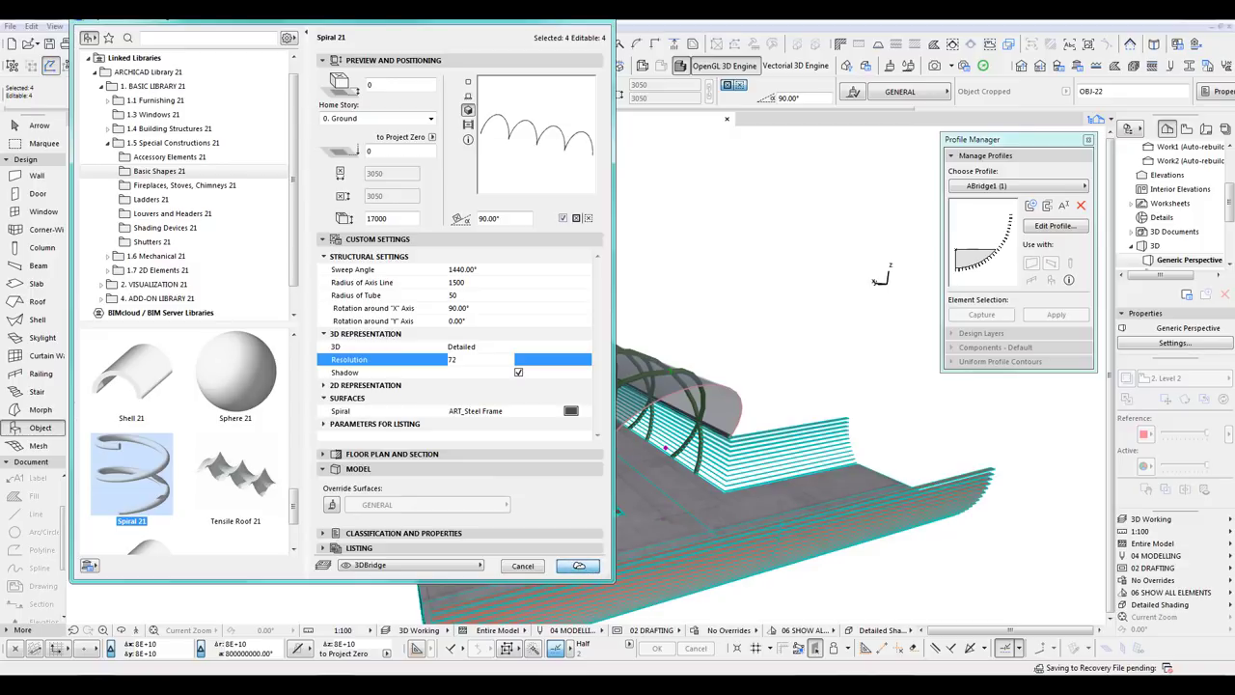
left_click(579, 565)
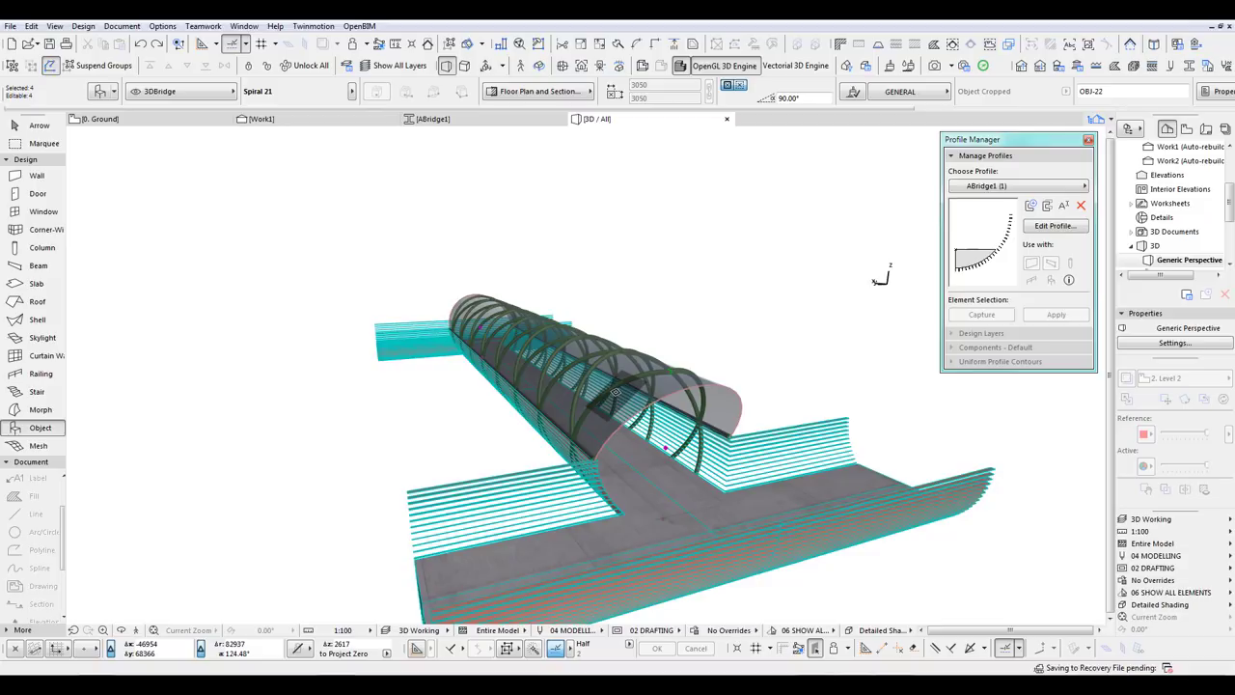
scroll(616, 392, "up", 3)
middle_click_drag(615, 392, 582, 361)
scroll(739, 409, "up", 3)
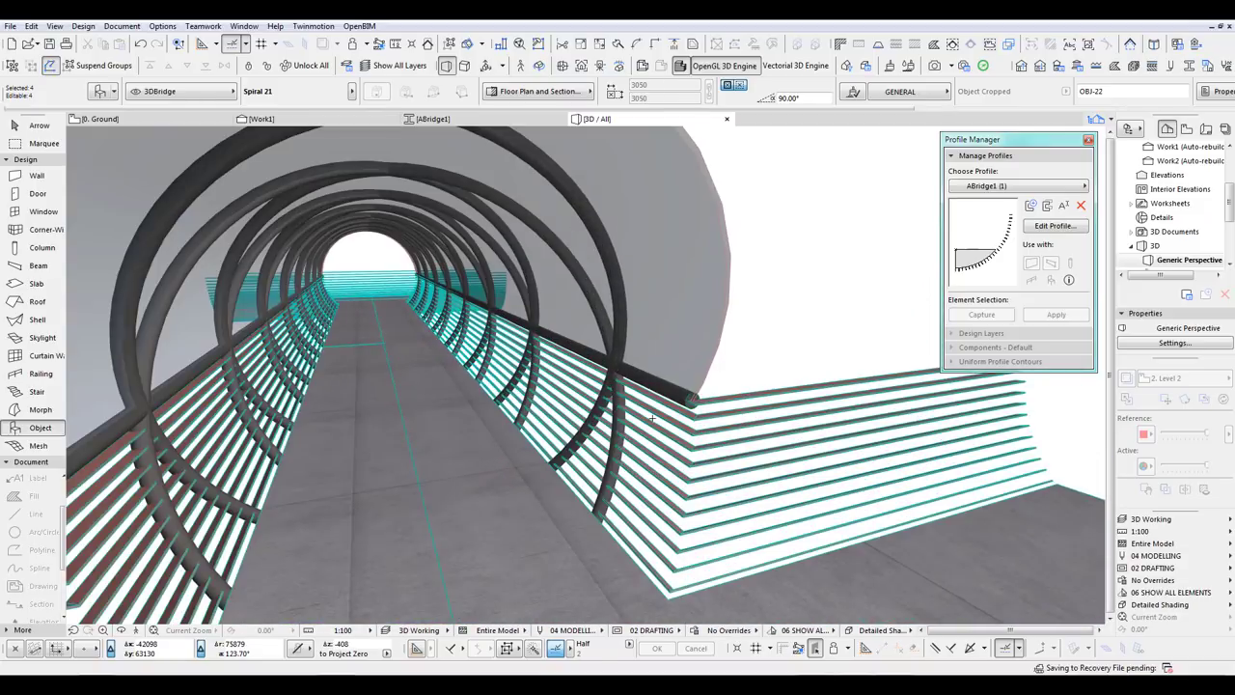
scroll(653, 417, "down", 5)
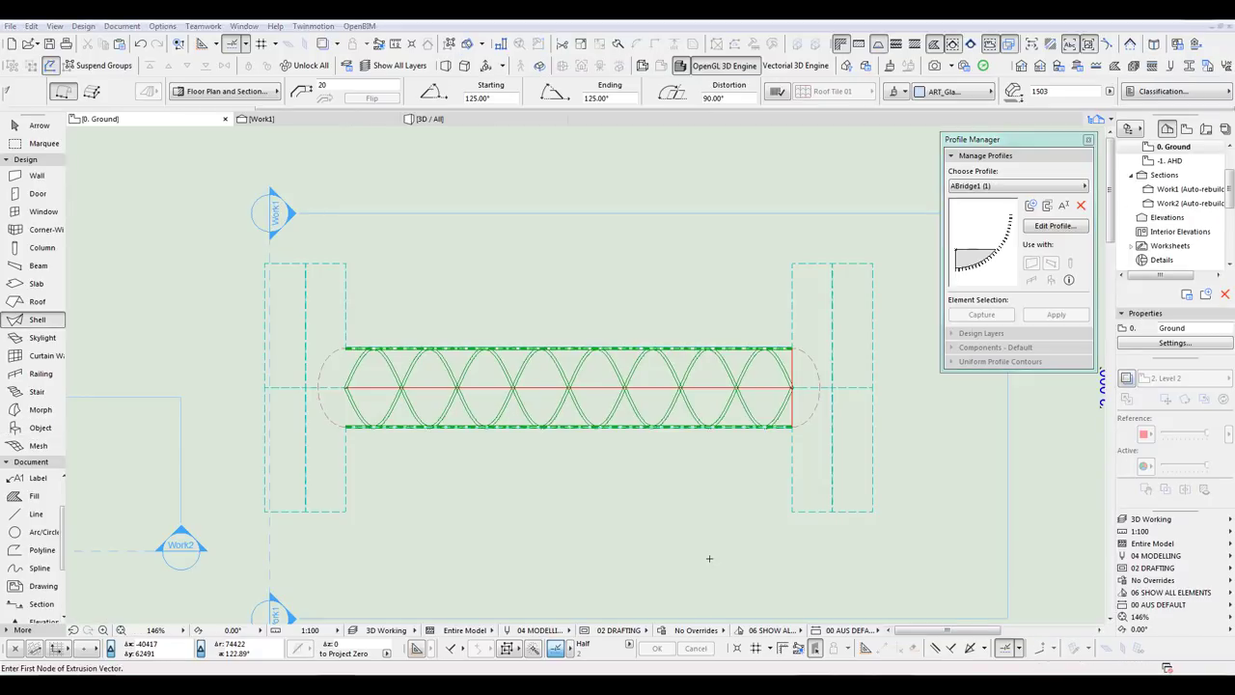
Step: In the floor plan, delete the perpendicular branch beams crossing the bridge's right-hand end, keeping the main deck beams
scroll(738, 488, "down", 3)
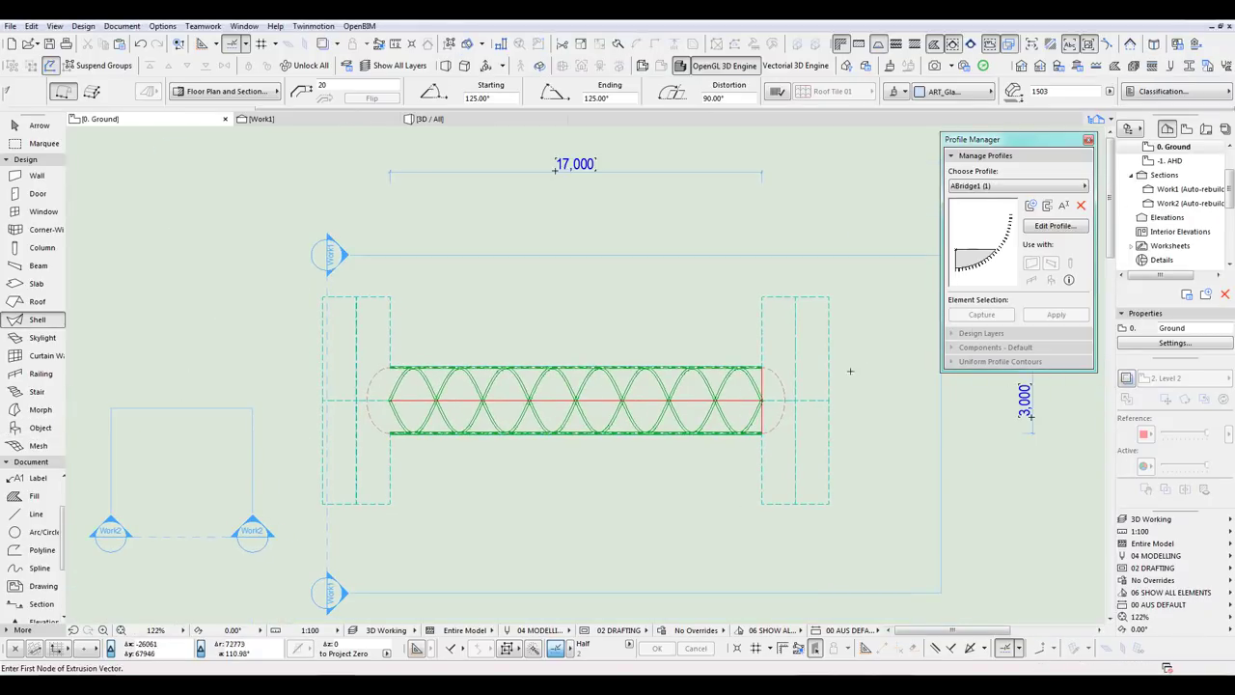
middle_click_drag(837, 369, 813, 357)
left_click(41, 129)
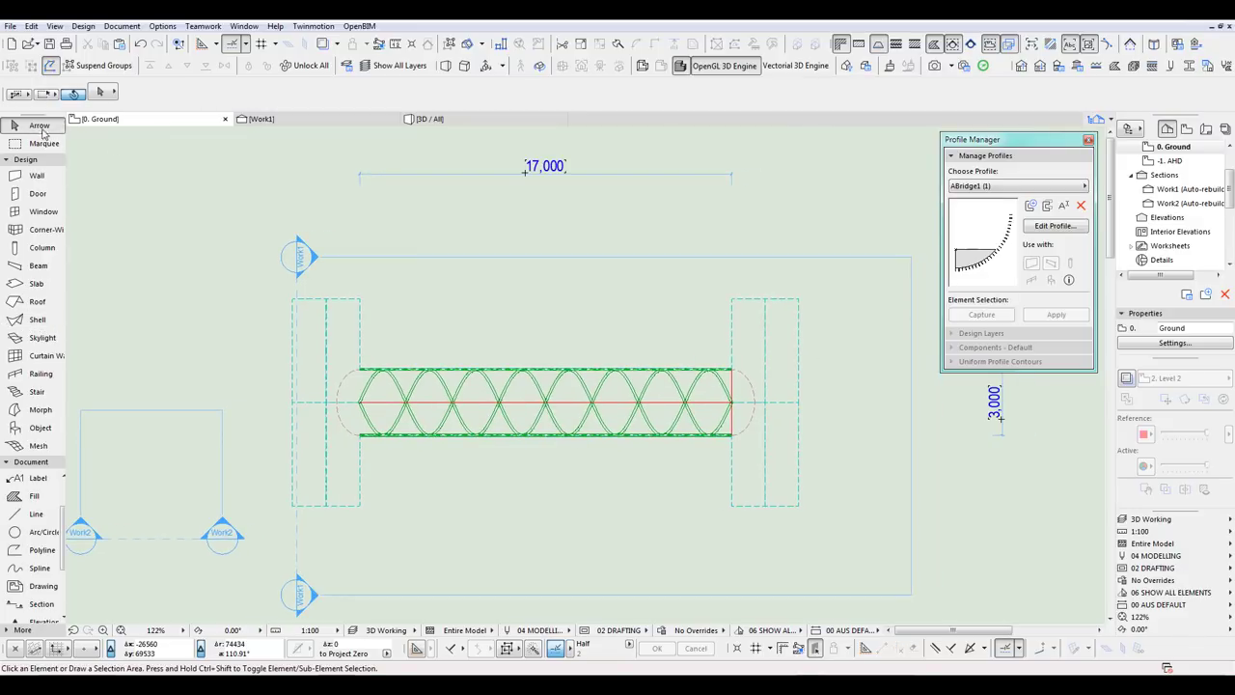
left_click_drag(731, 305, 824, 309)
key("Delete")
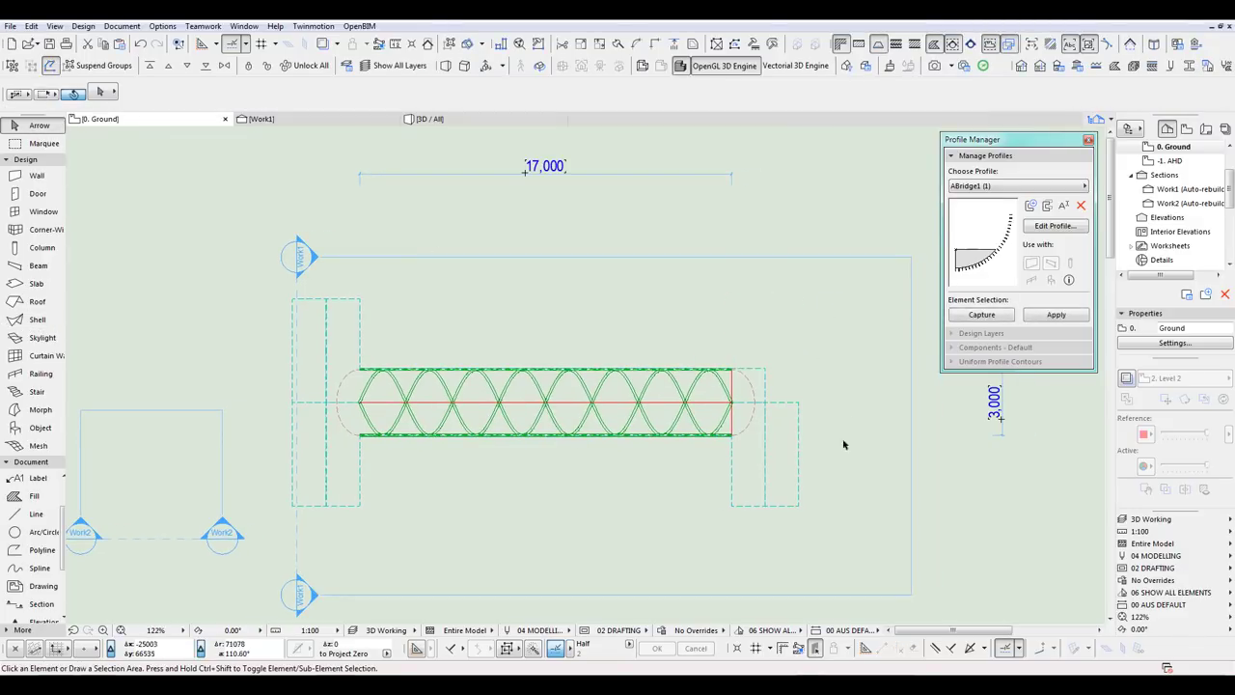
left_click_drag(830, 519, 767, 497)
left_click(769, 498)
scroll(808, 395, "up", 2)
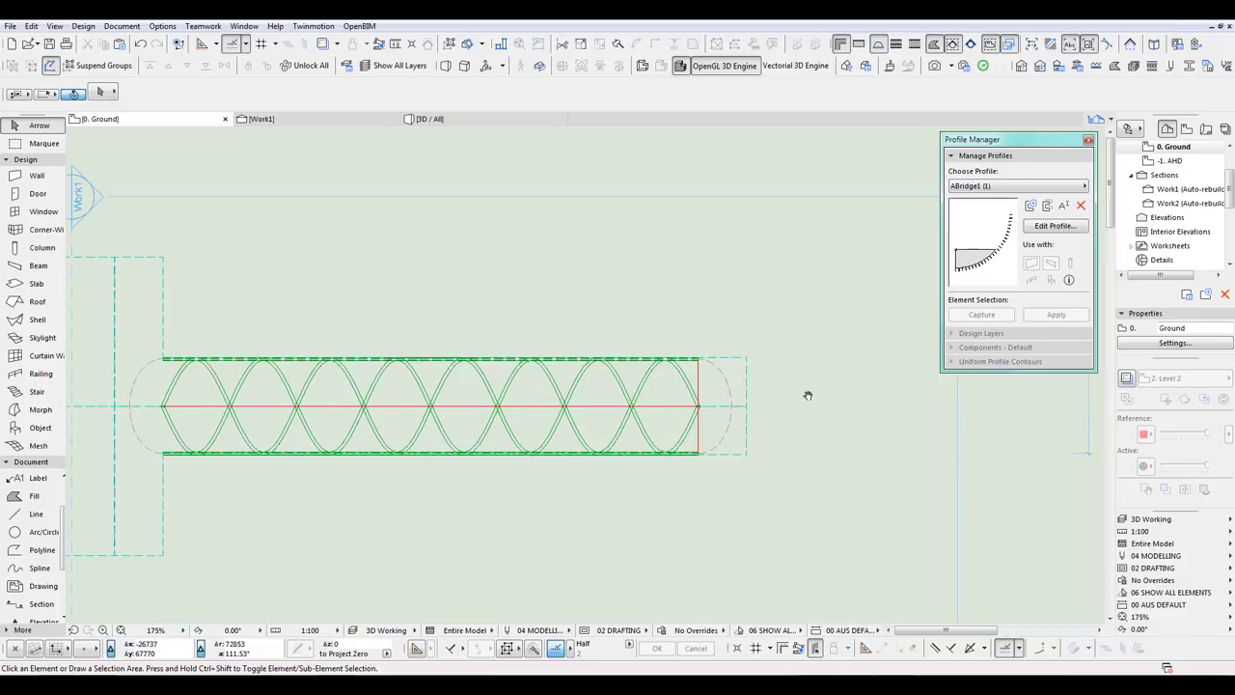
Step: Pick up the settings of the upper deck beam and set the default beam profile to ABridge1
left_click(990, 185)
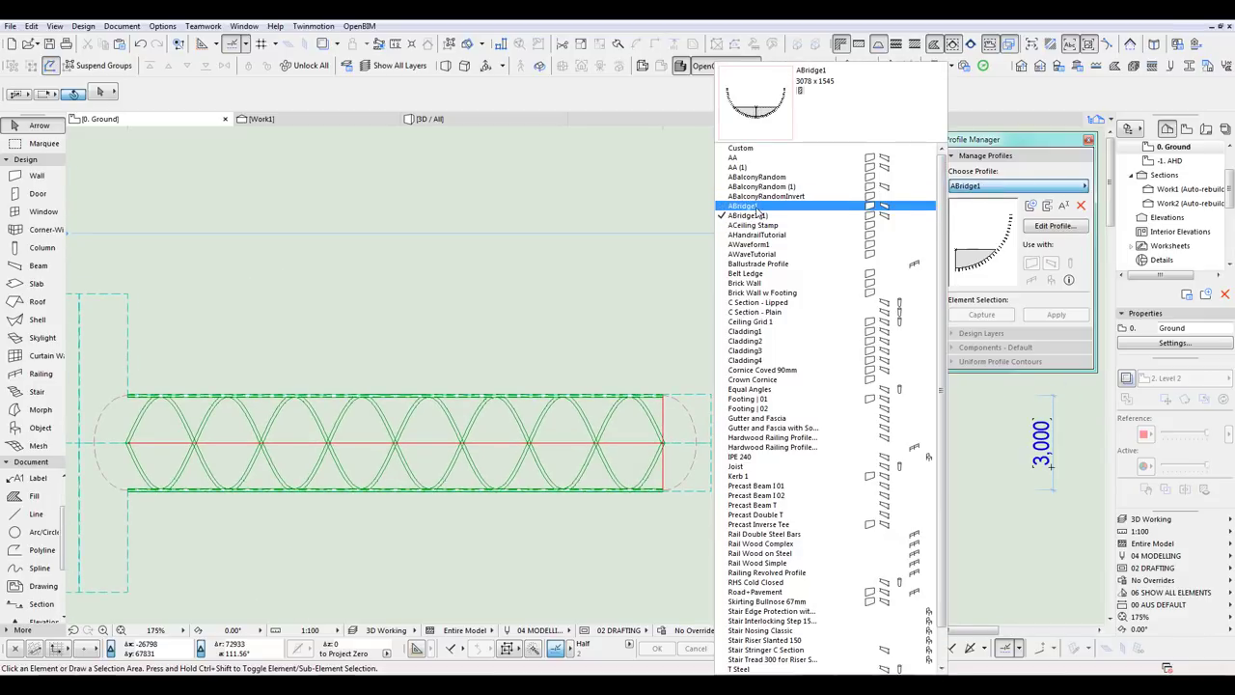
left_click(756, 207)
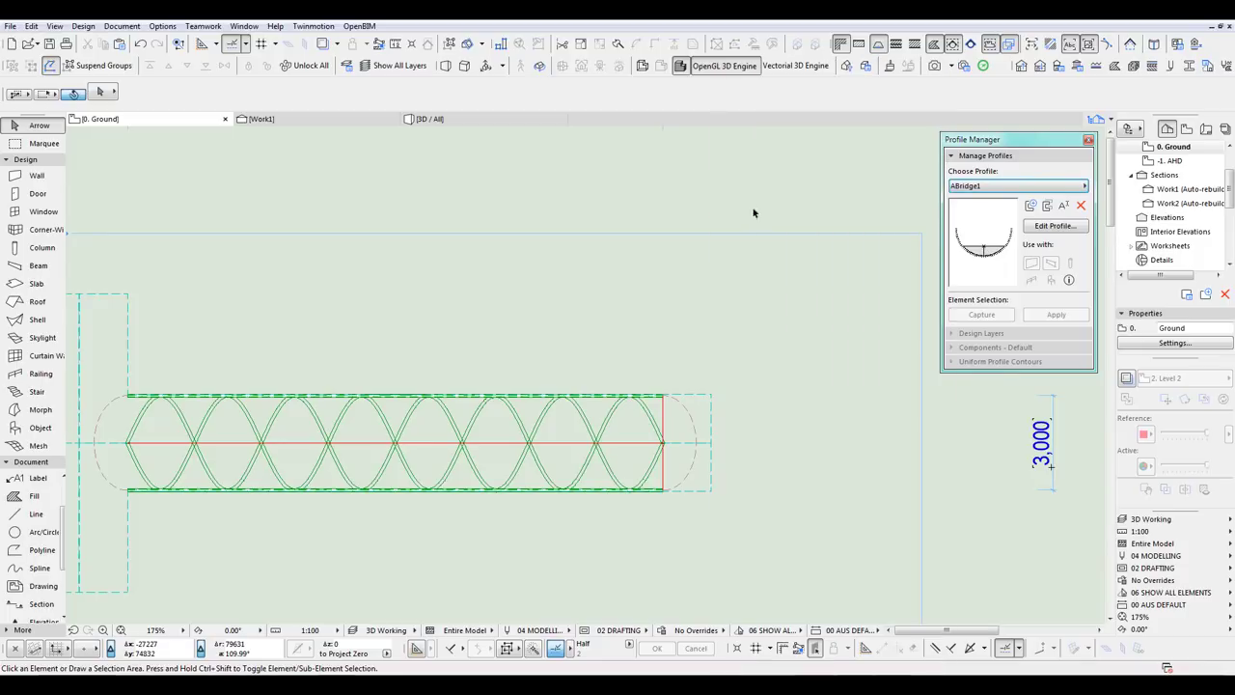
scroll(733, 419, "up", 3)
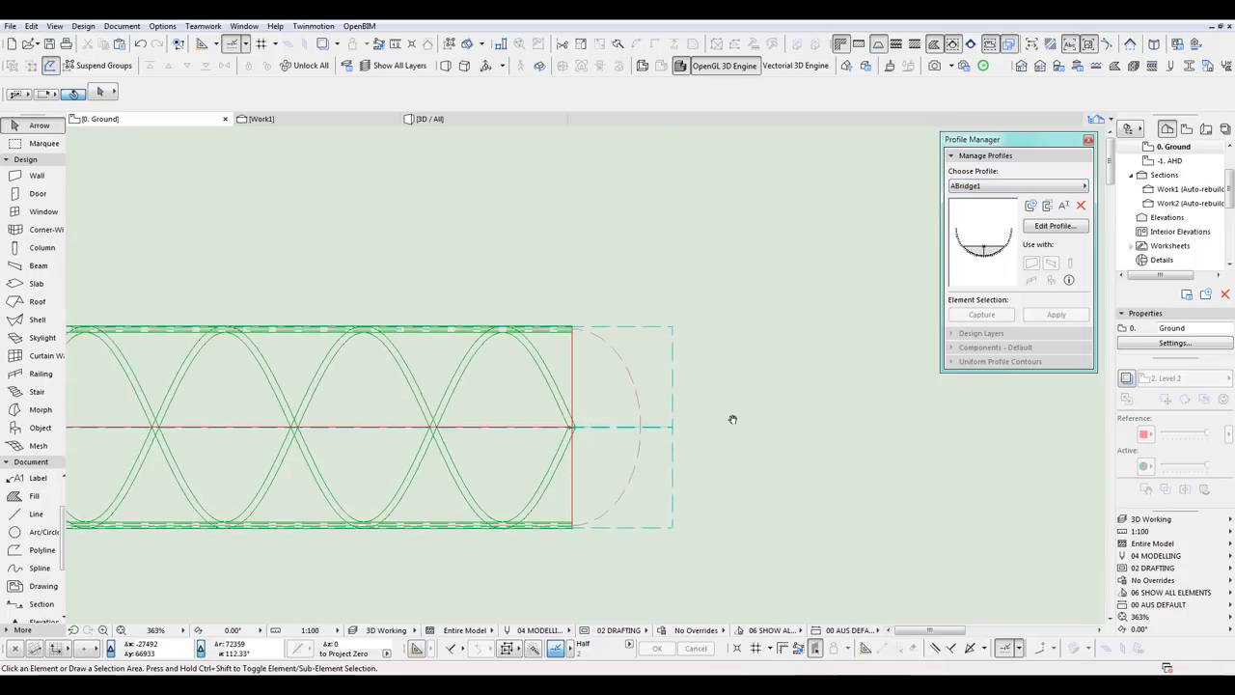
left_click(673, 327, "alt")
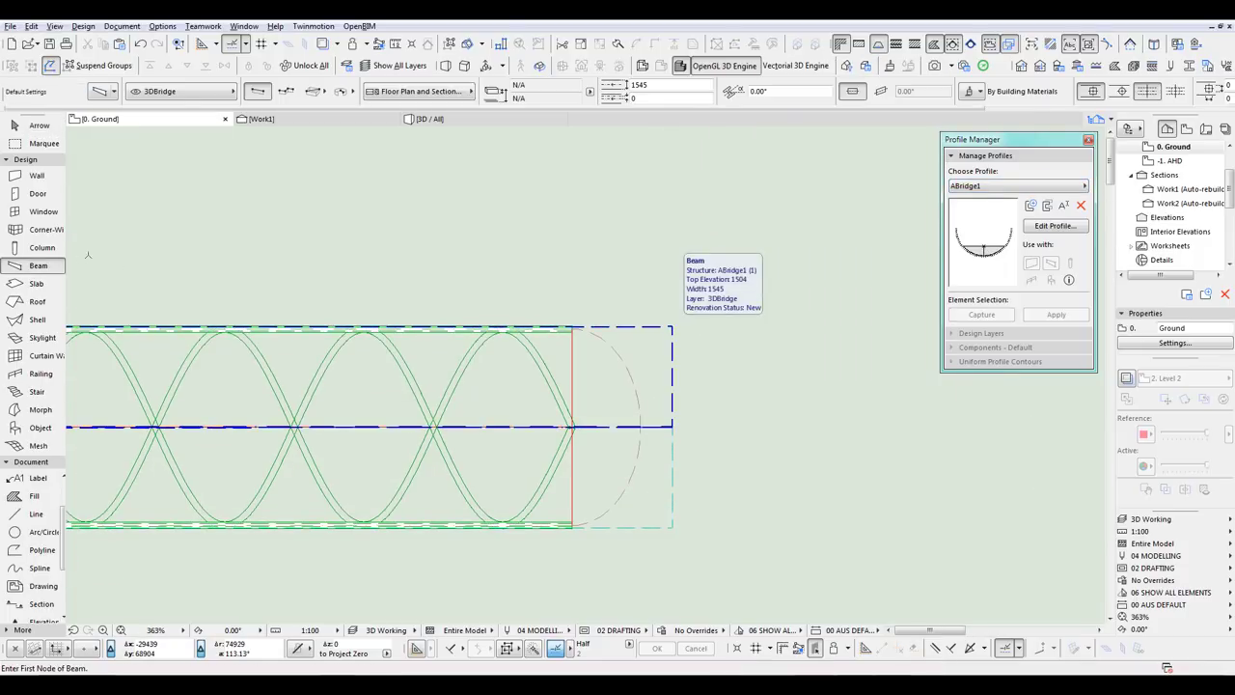
double_click(8, 266)
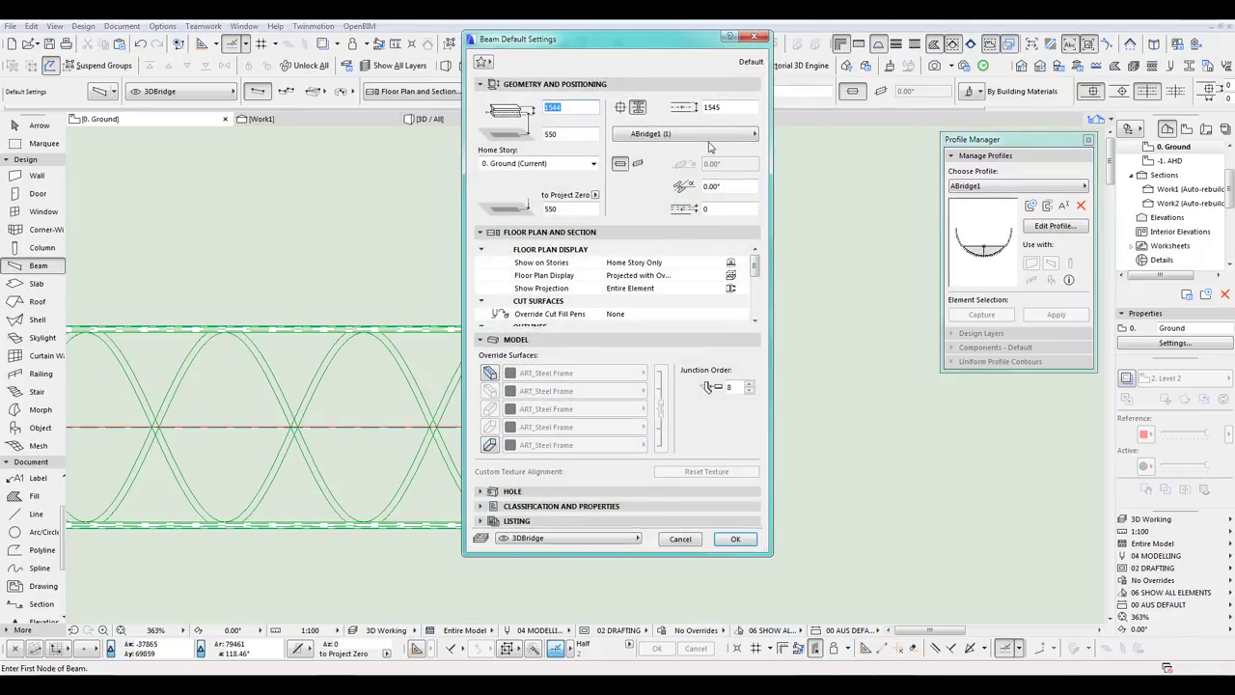
left_click(693, 138)
left_click(790, 250)
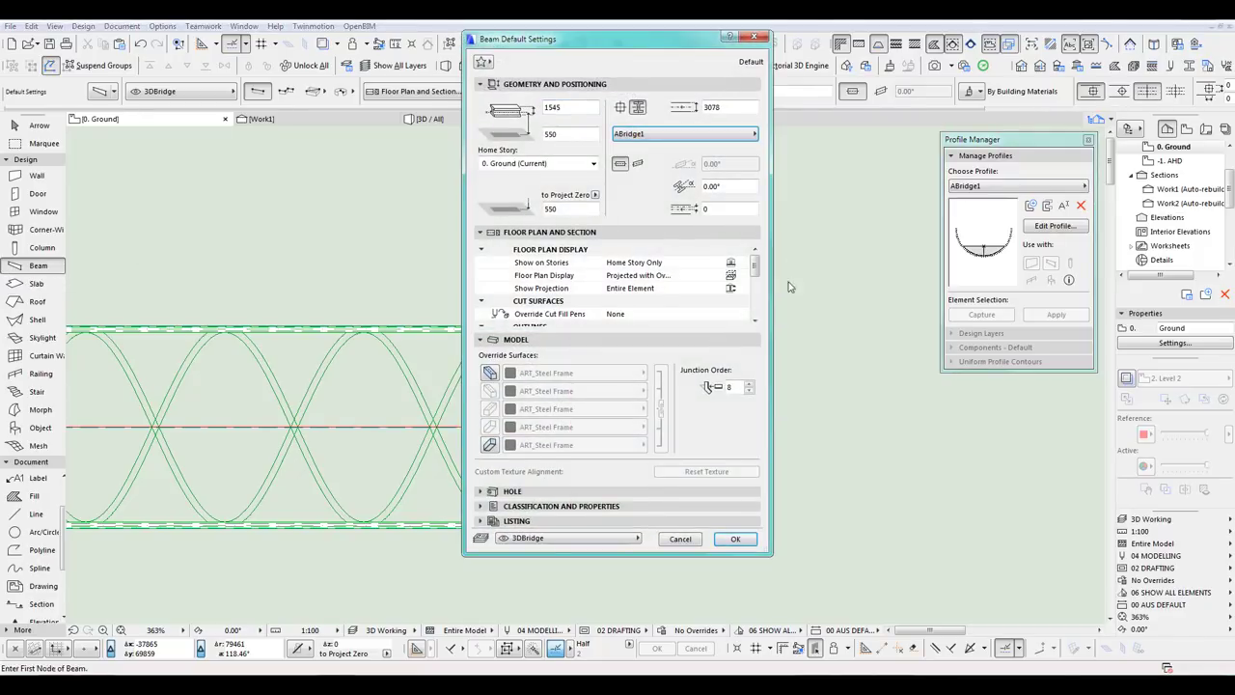
left_click(733, 539)
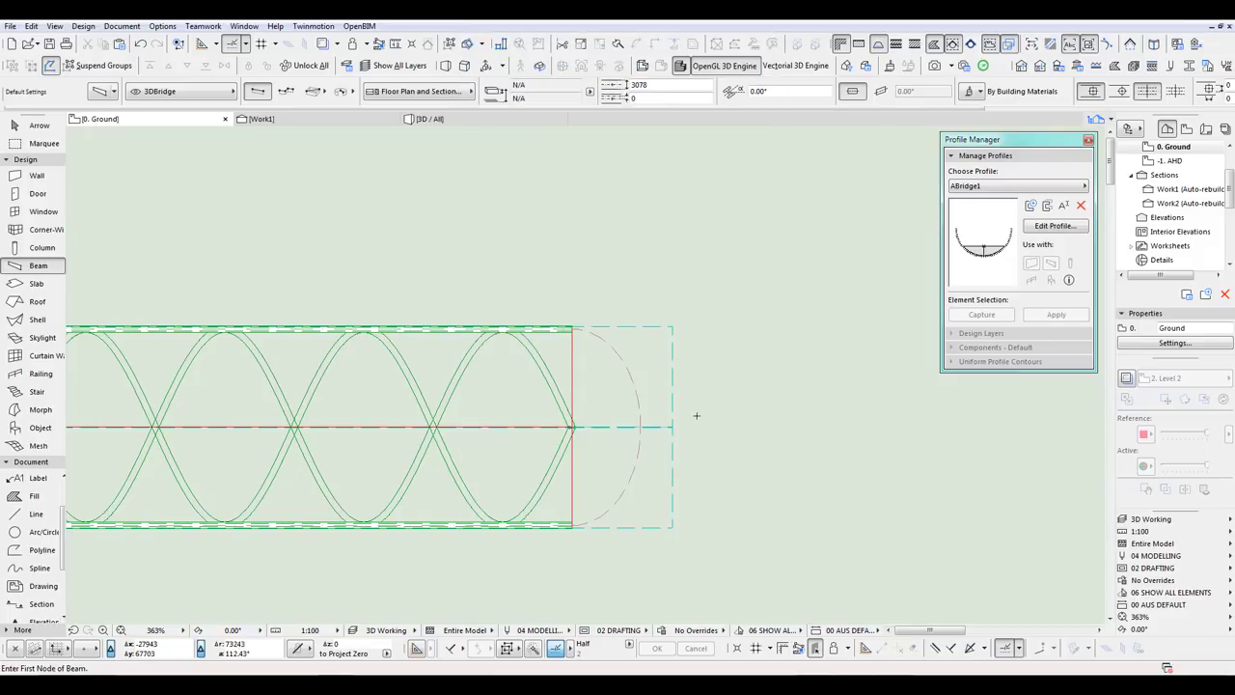
Step: Draw two connected beams from the centre of the deck's open end, one diagonal at 45° and one perpendicular to the bridge
left_click(675, 425)
scroll(678, 423, "down", 3)
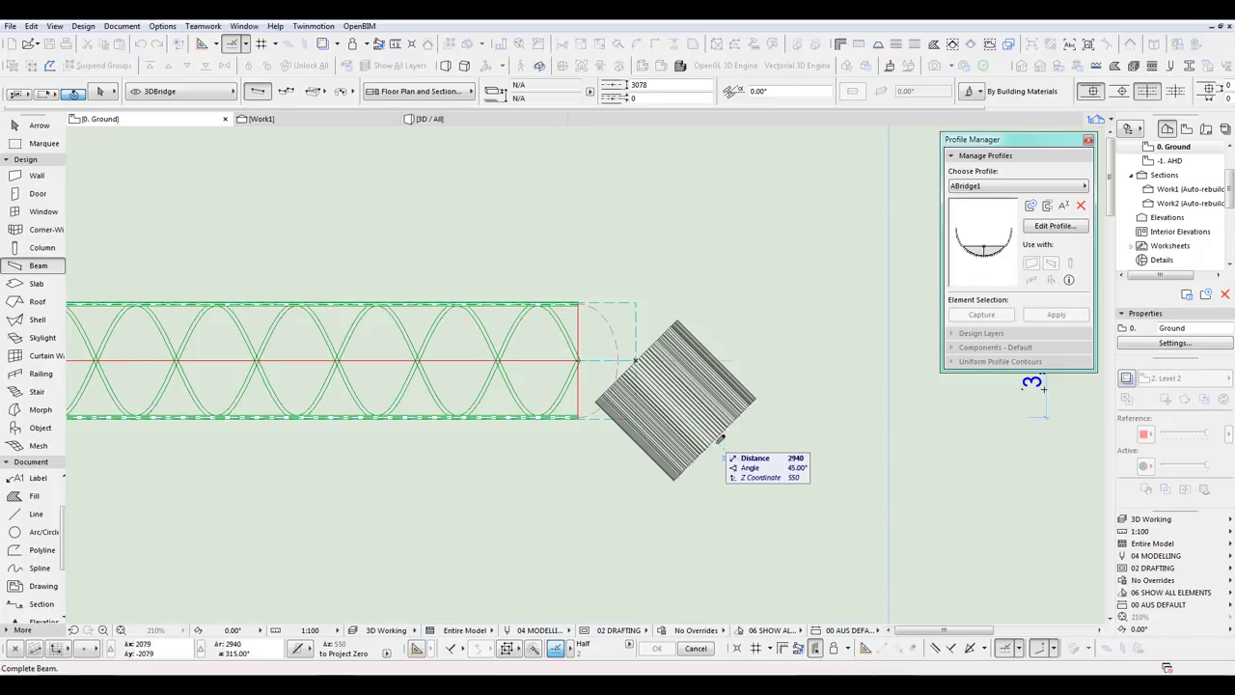
left_click(721, 448)
scroll(730, 458, "down", 1)
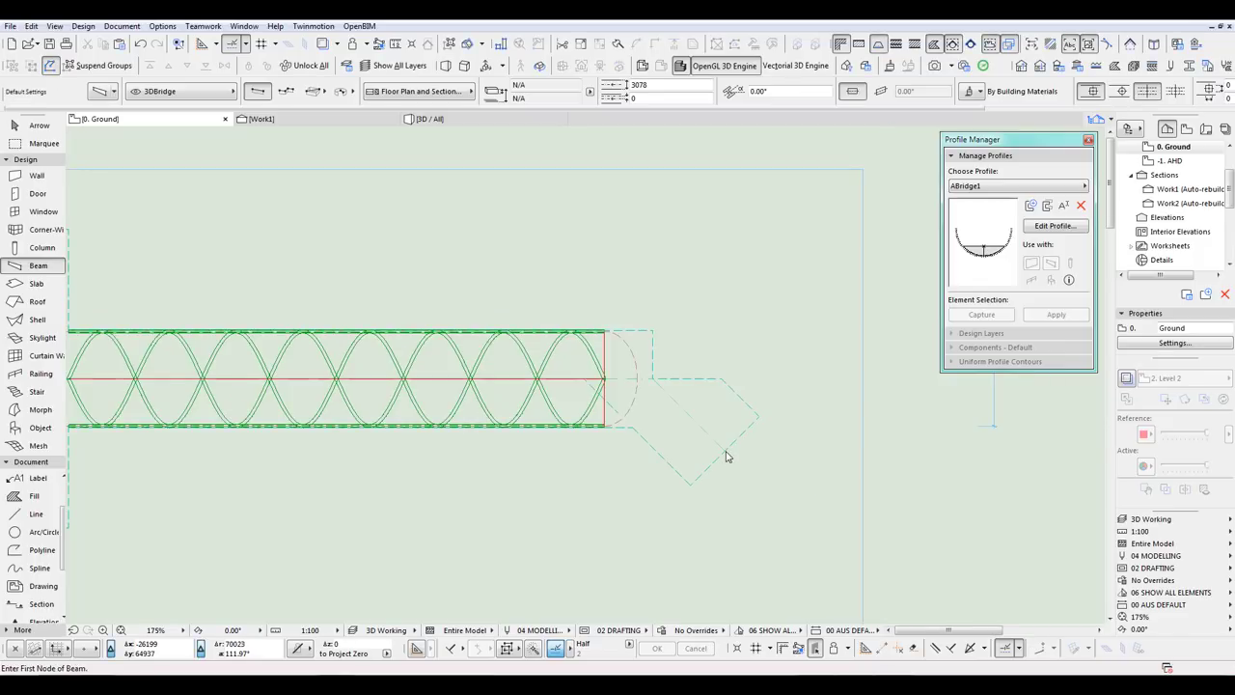
left_click(724, 445)
scroll(724, 483, "down", 2)
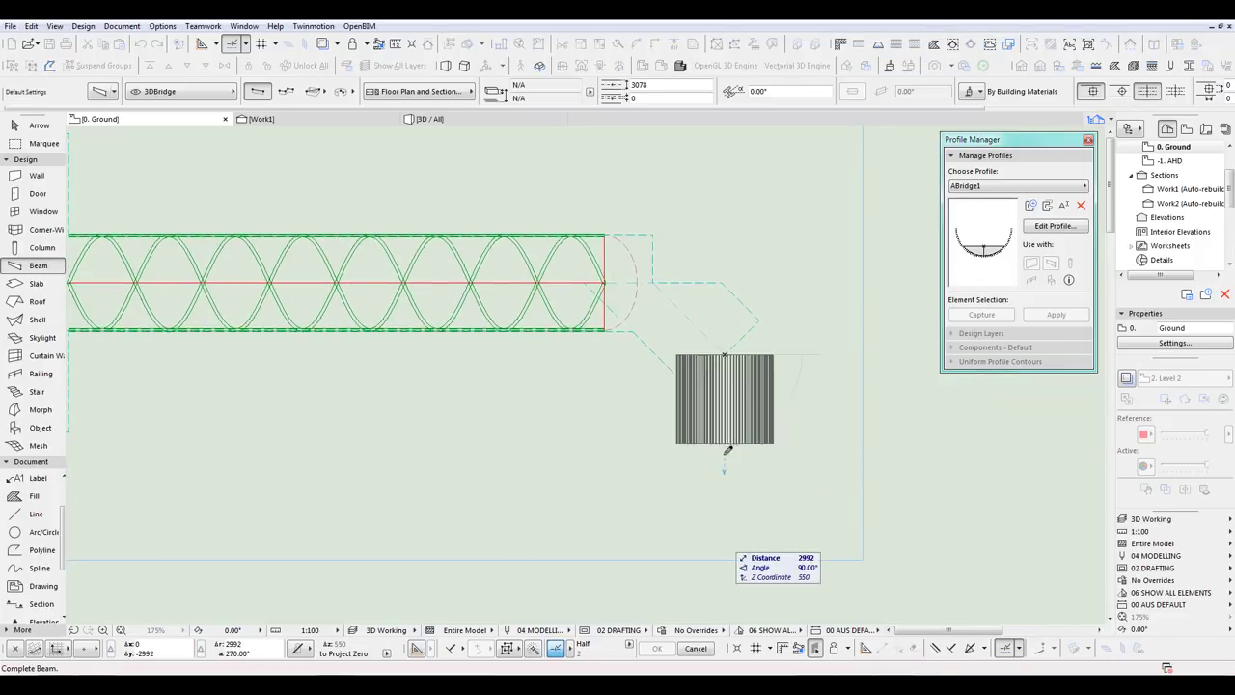
left_click(725, 508)
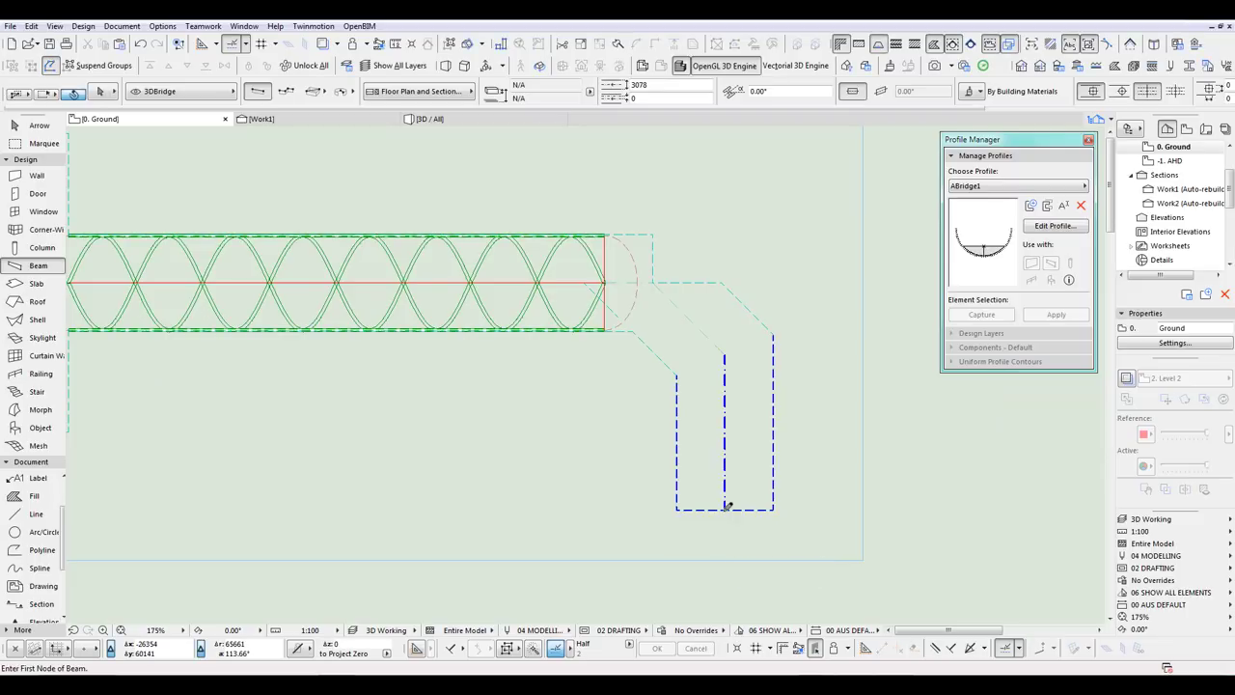
Step: Curve the diagonal beam into a quarter arc of about 2267 mm radius joining the deck to the perpendicular beam
scroll(637, 275, "up", 5)
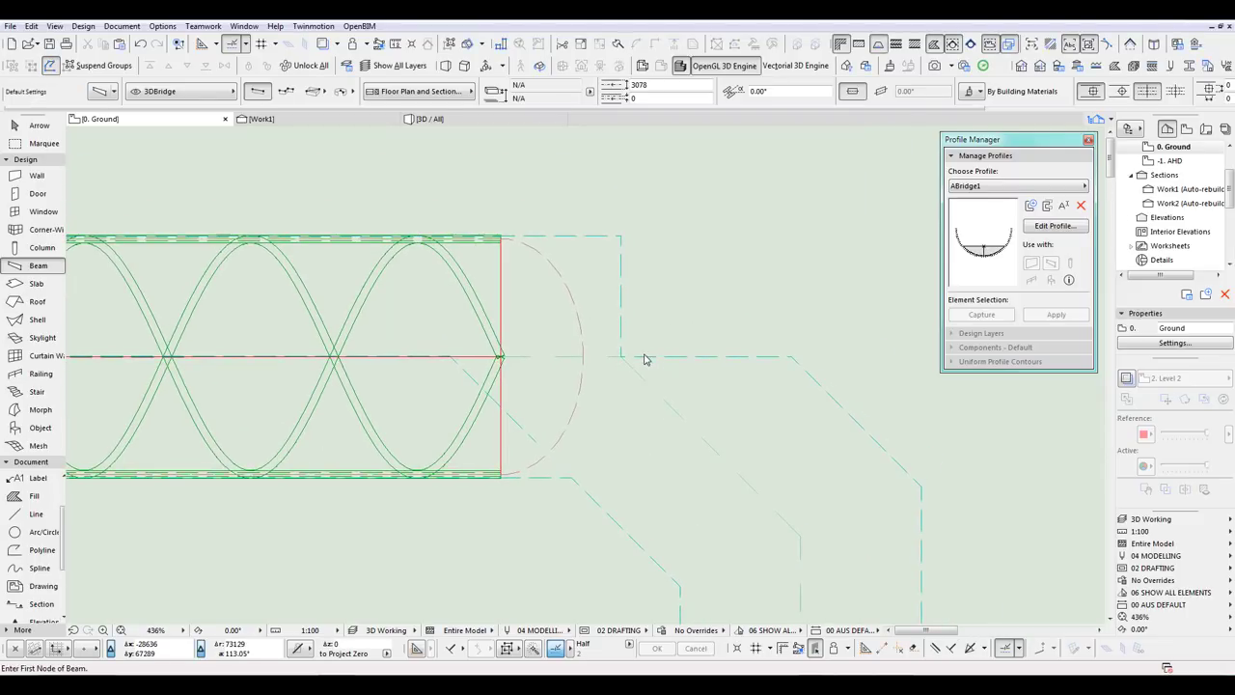
left_click(690, 432, "shift")
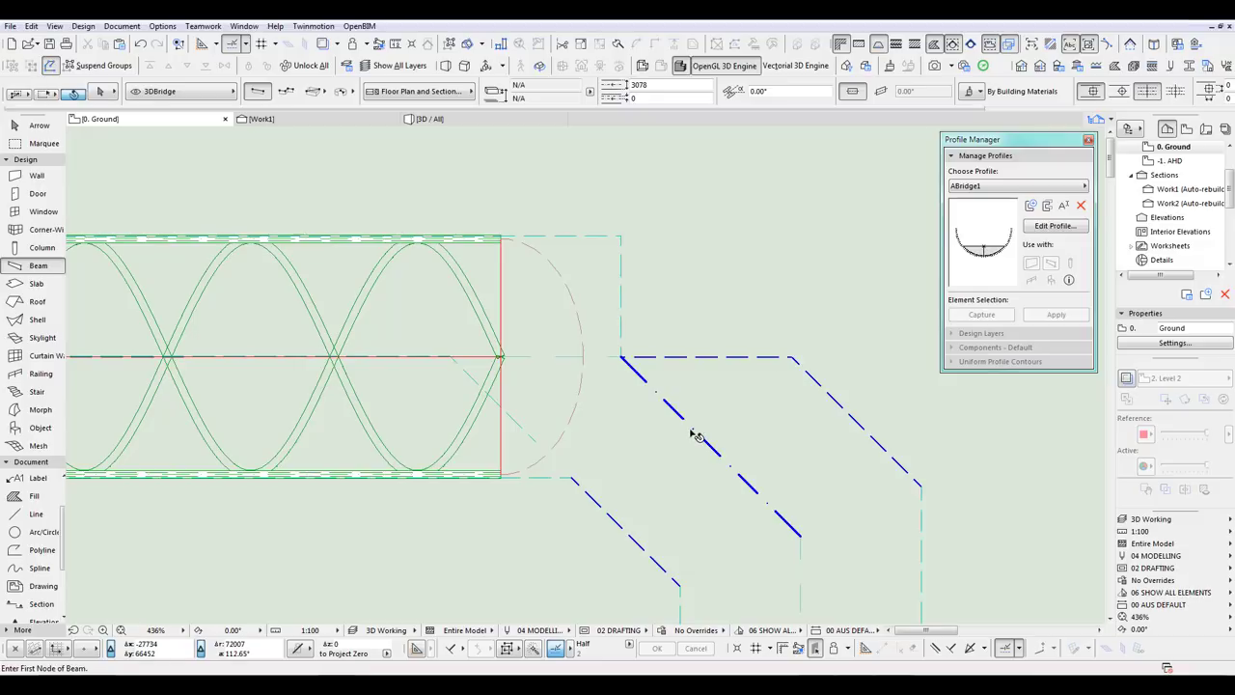
left_click(710, 445)
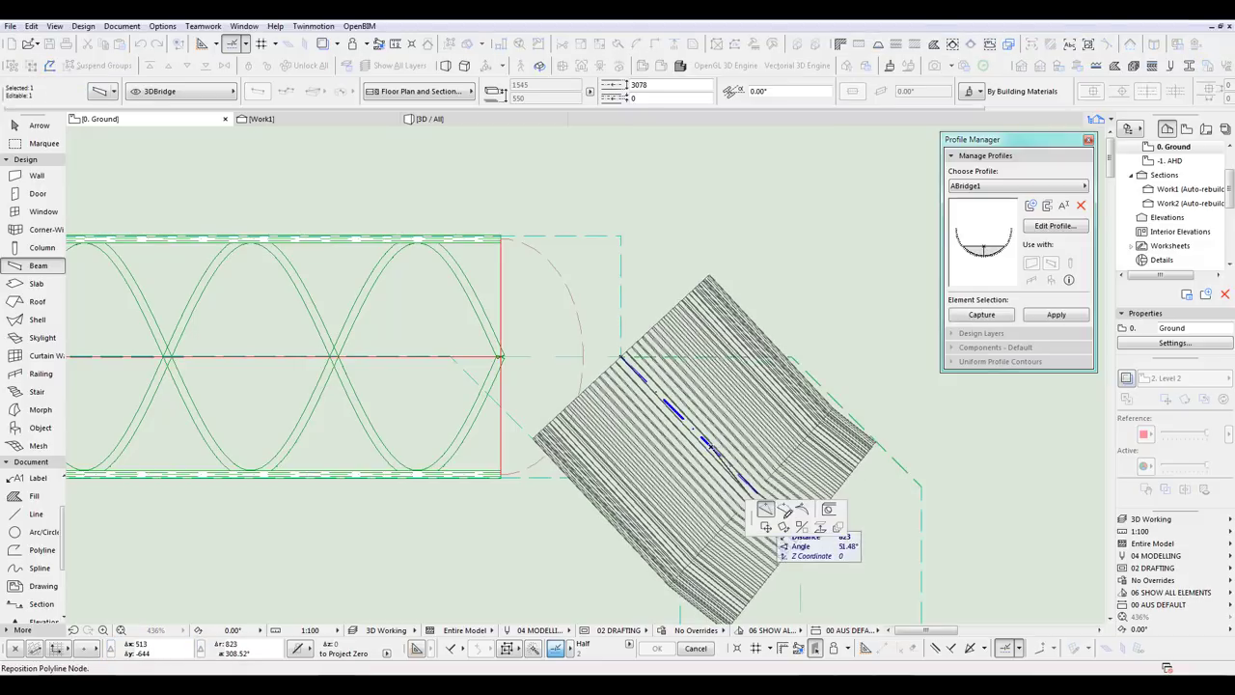
left_click(783, 510)
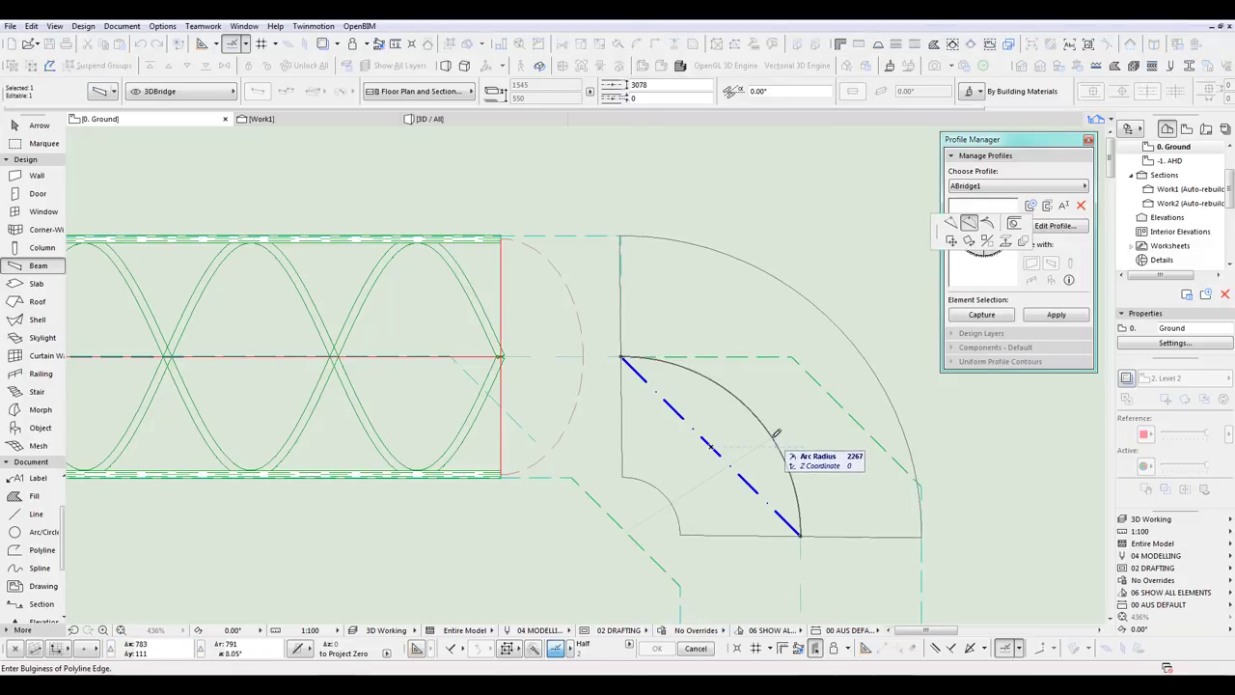
left_click(772, 438)
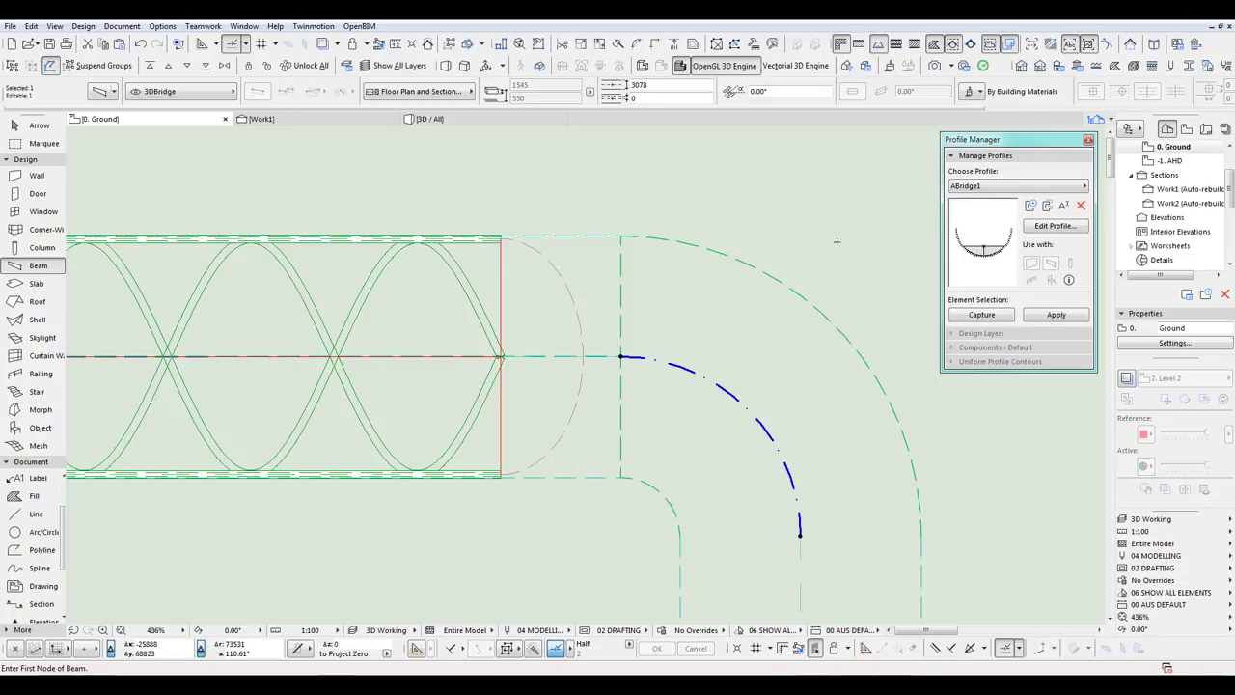
Step: Inspect the curved bridge end in 3D from several angles and return to the whole bridge in the floor plan
key("F3")
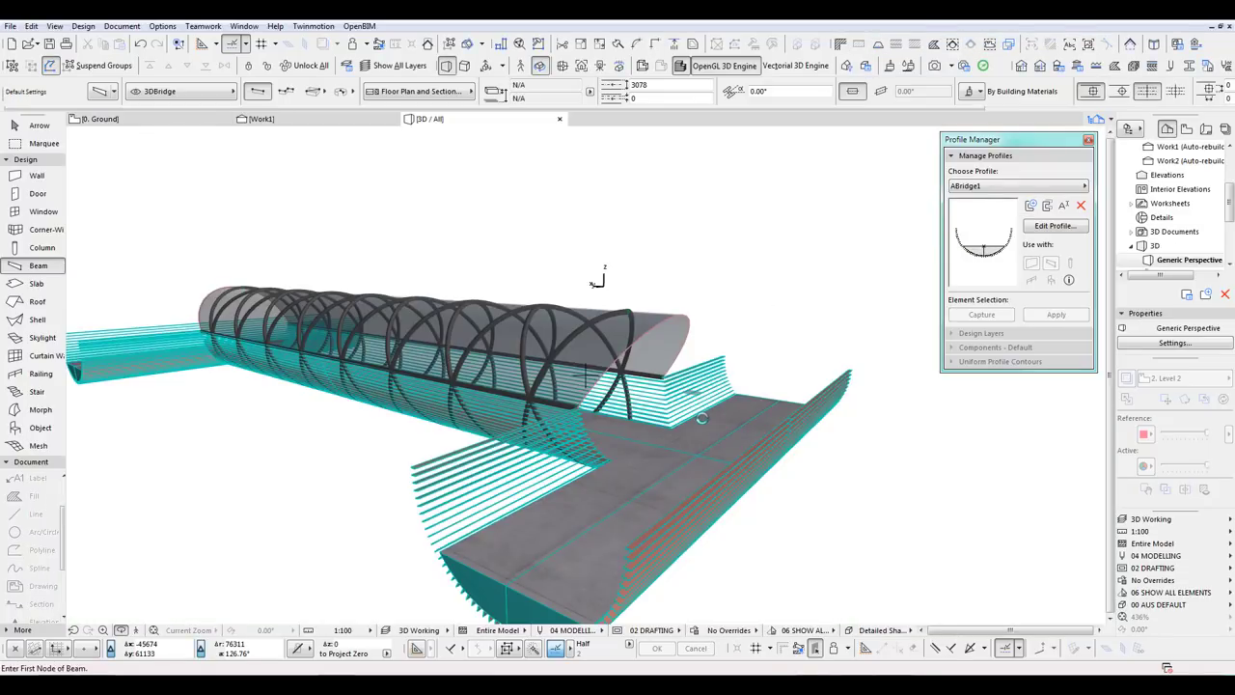
middle_click_drag(241, 350, 556, 454, "shift")
middle_click_drag(705, 460, 454, 466, "shift")
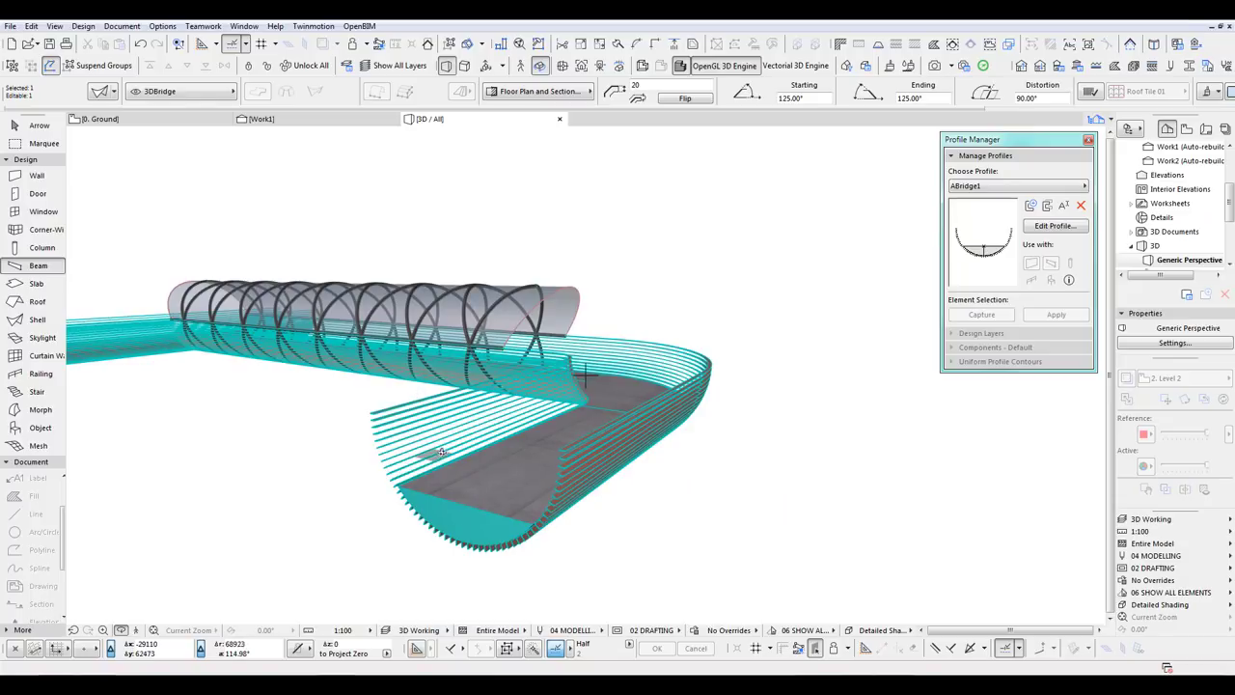
middle_click_drag(527, 398, 705, 460, "shift")
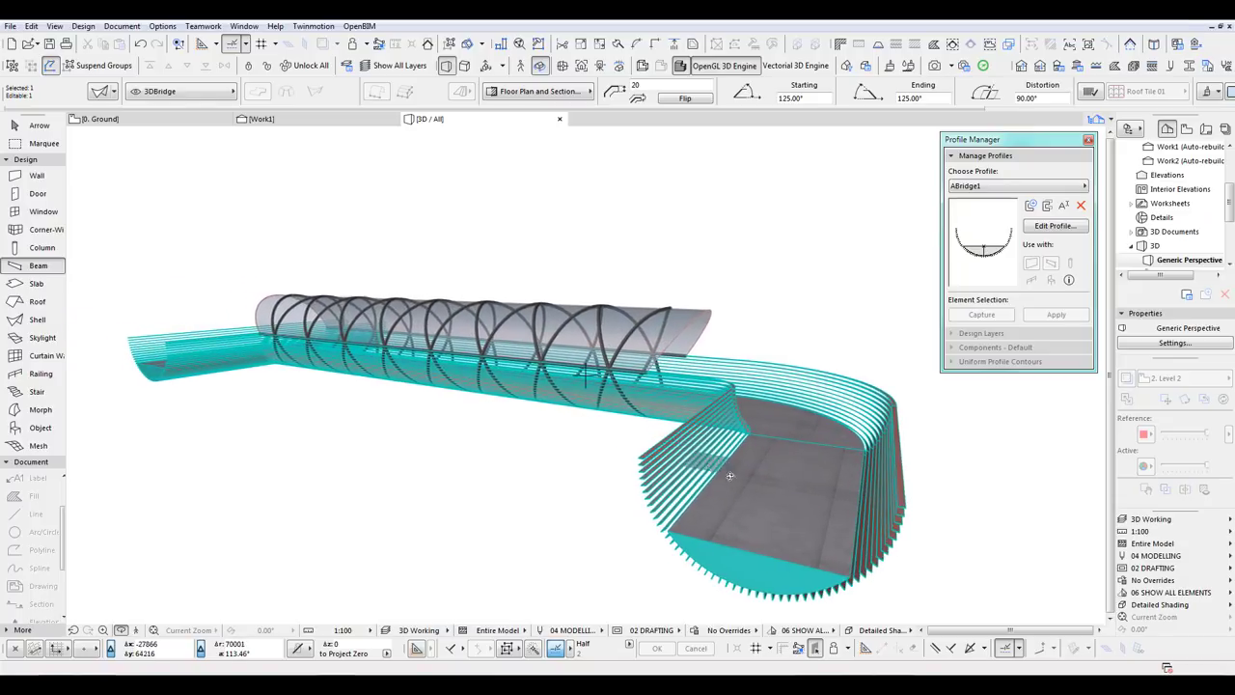
scroll(740, 483, "up", 2)
key("F2")
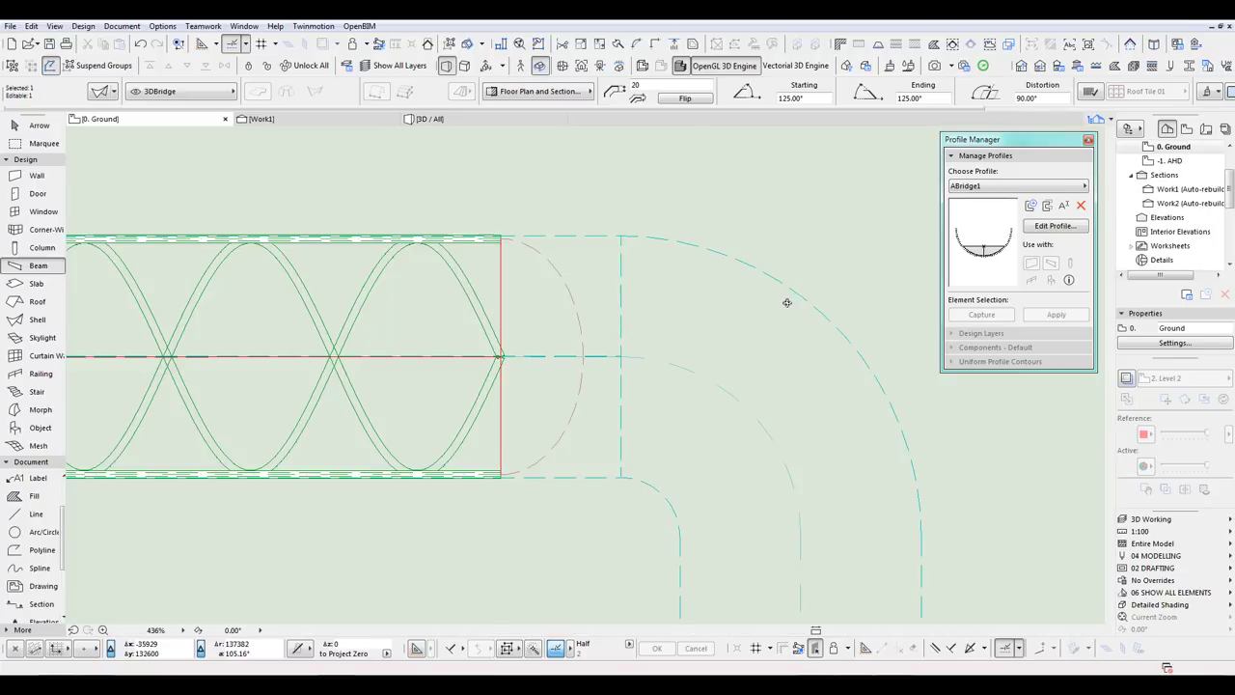
scroll(792, 322, "down", 3)
middle_click_drag(765, 373, 763, 379)
scroll(763, 380, "down", 2)
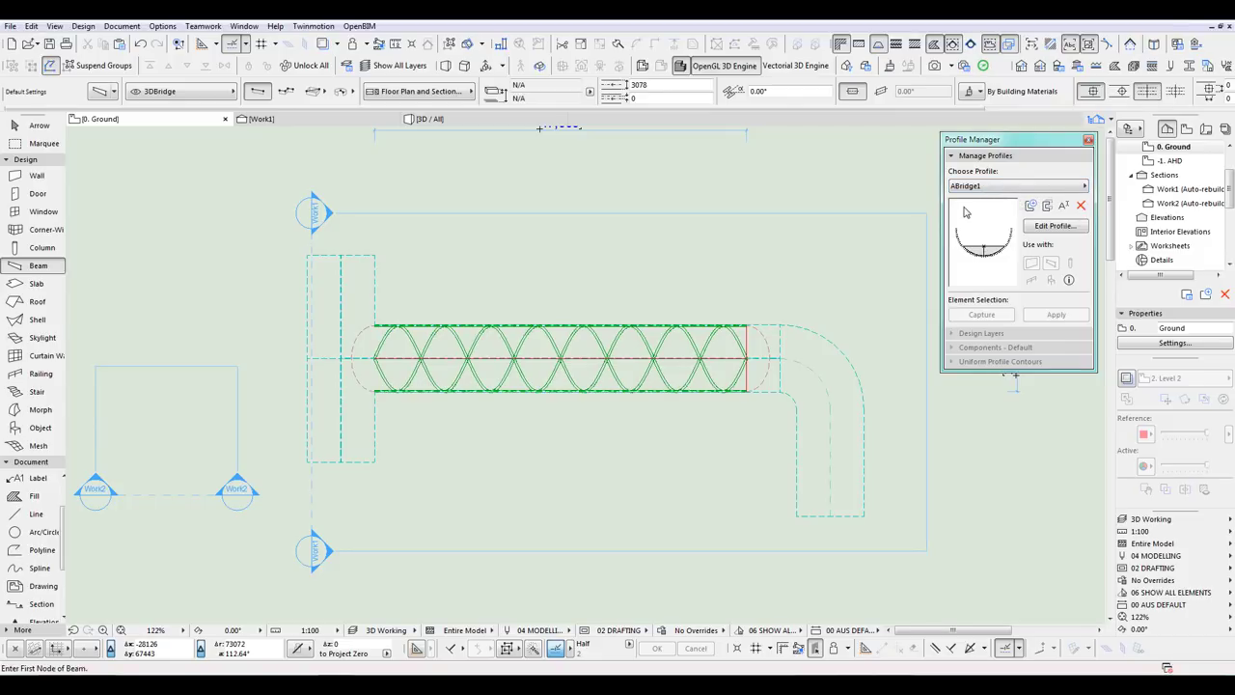
Step: Duplicate the profile ABridge1 (1) as ABridge1 (1)Post and open the copy for editing
left_click(976, 188)
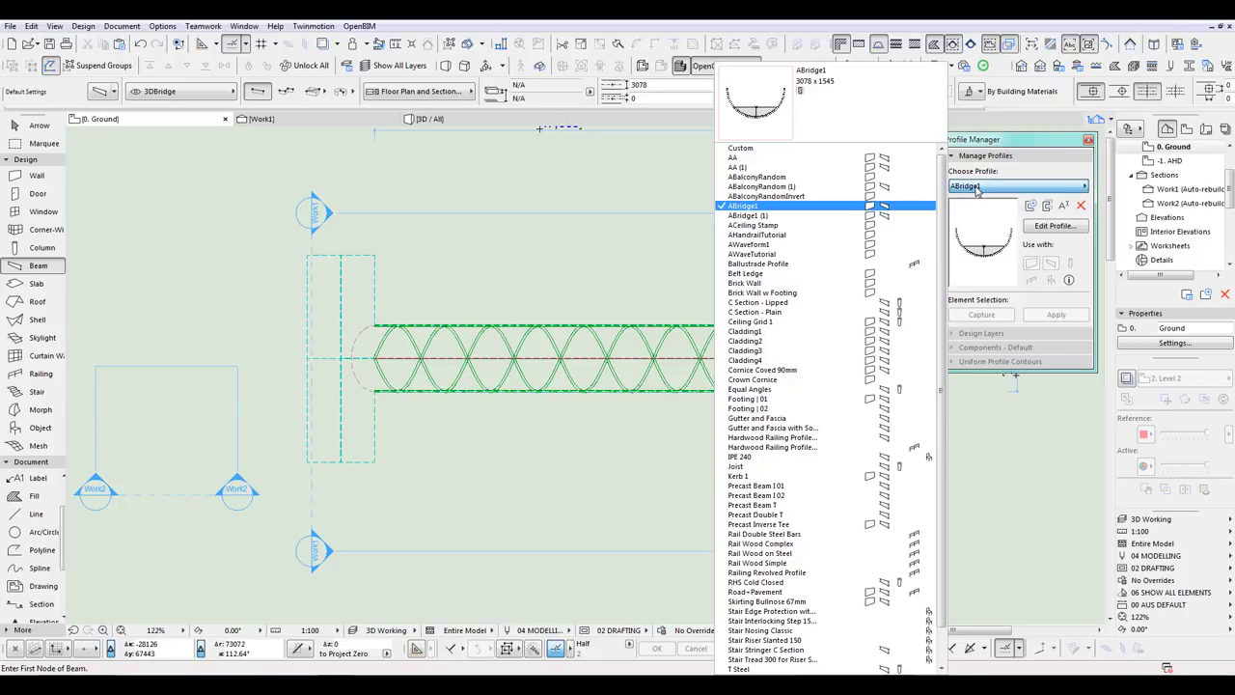
left_click(881, 217)
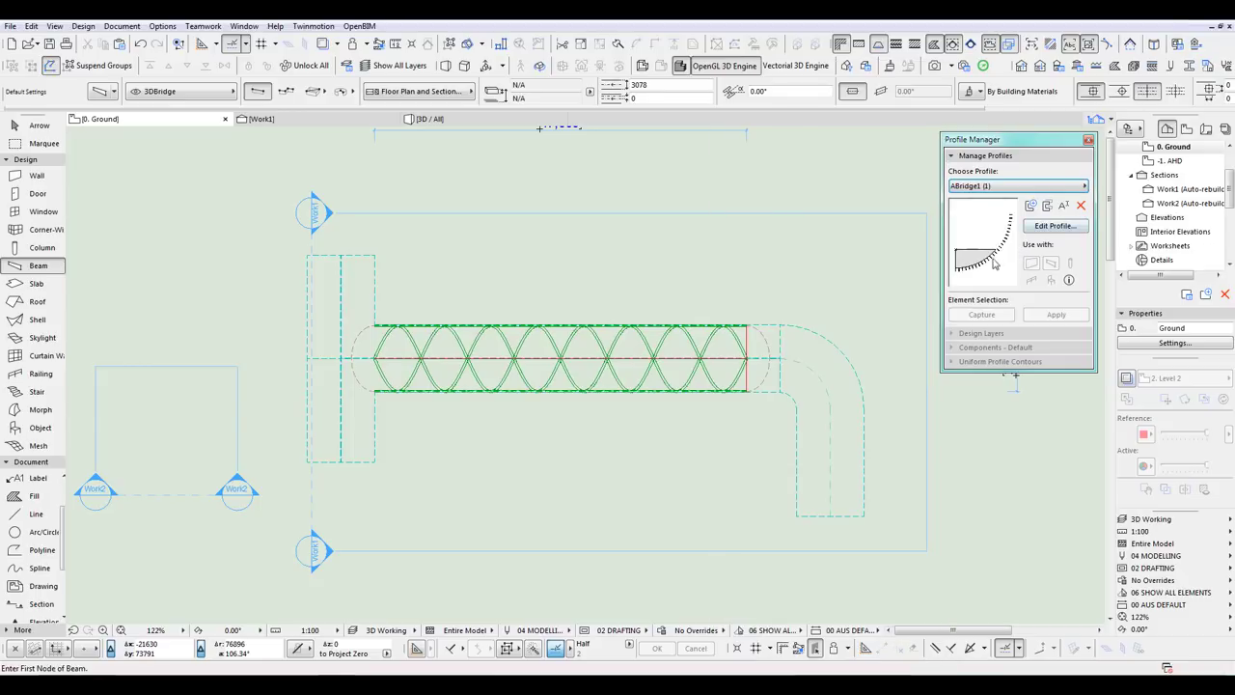
left_click(1050, 207)
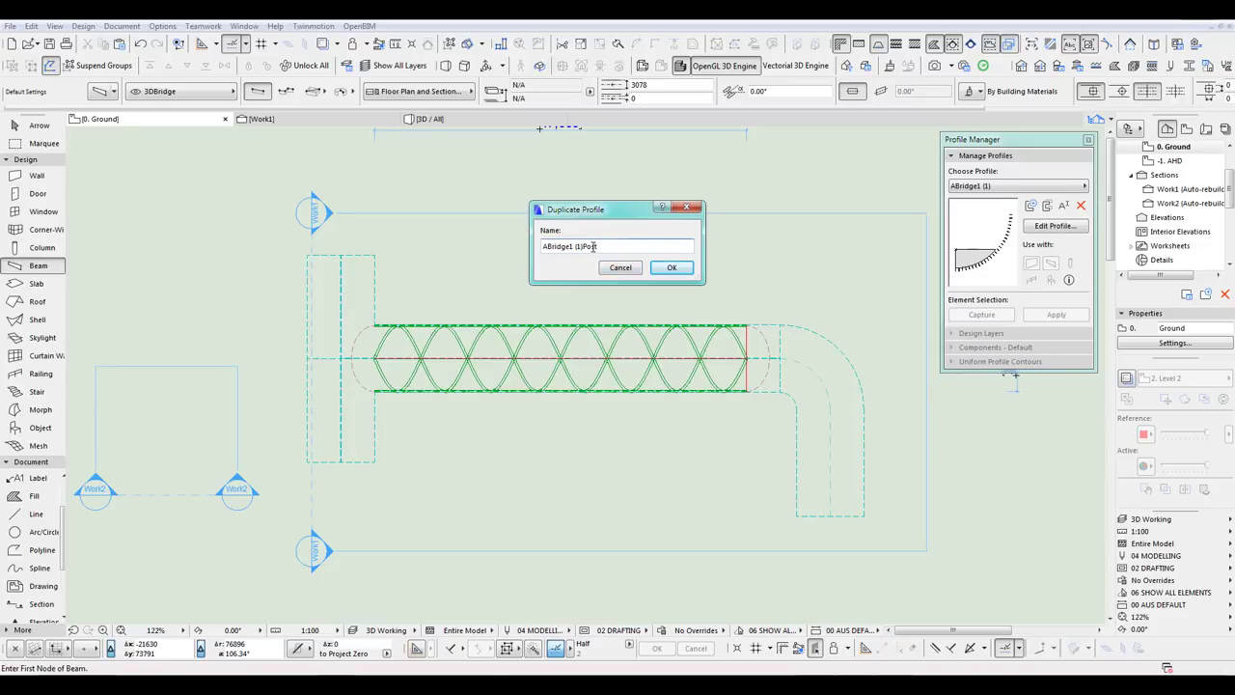
left_click(672, 268)
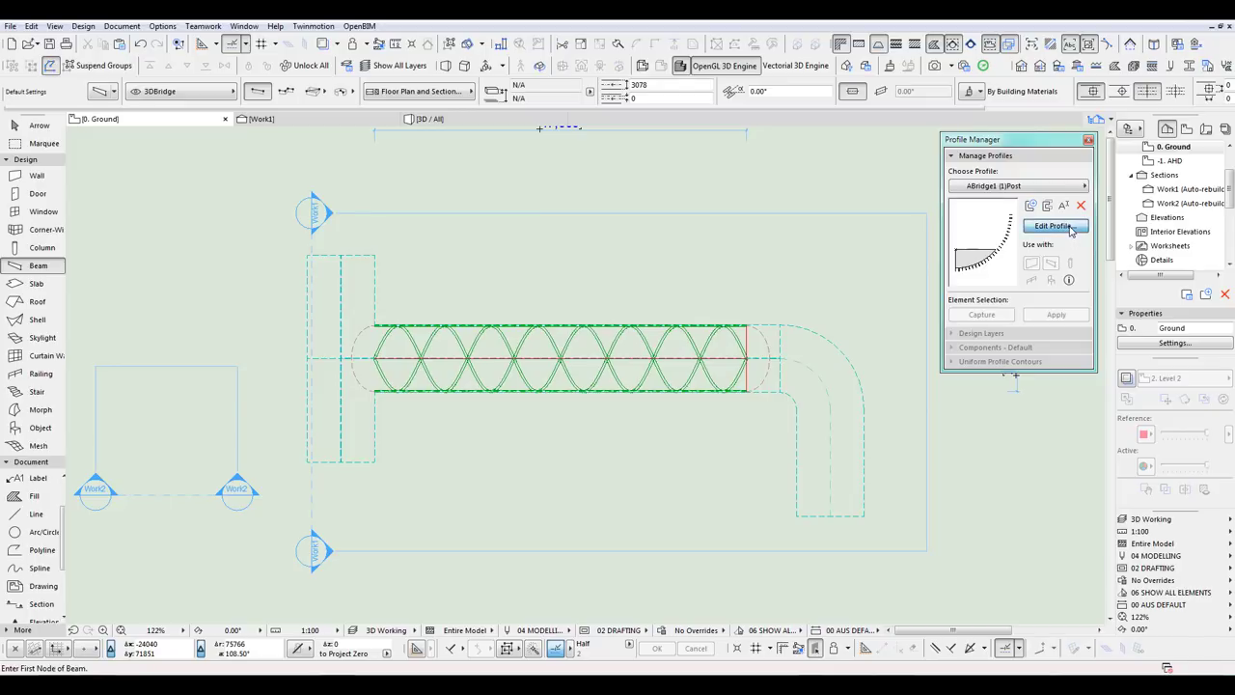
left_click(1055, 225)
Step: Draw a three-point arc along the outer ends of the slats, from the topmost slat to the lowest one
mouse_move(706, 438)
middle_mouse_down()
mouse_move(667, 409)
mouse_move(614, 423)
middle_mouse_up()
scroll(663, 406, "down", 3)
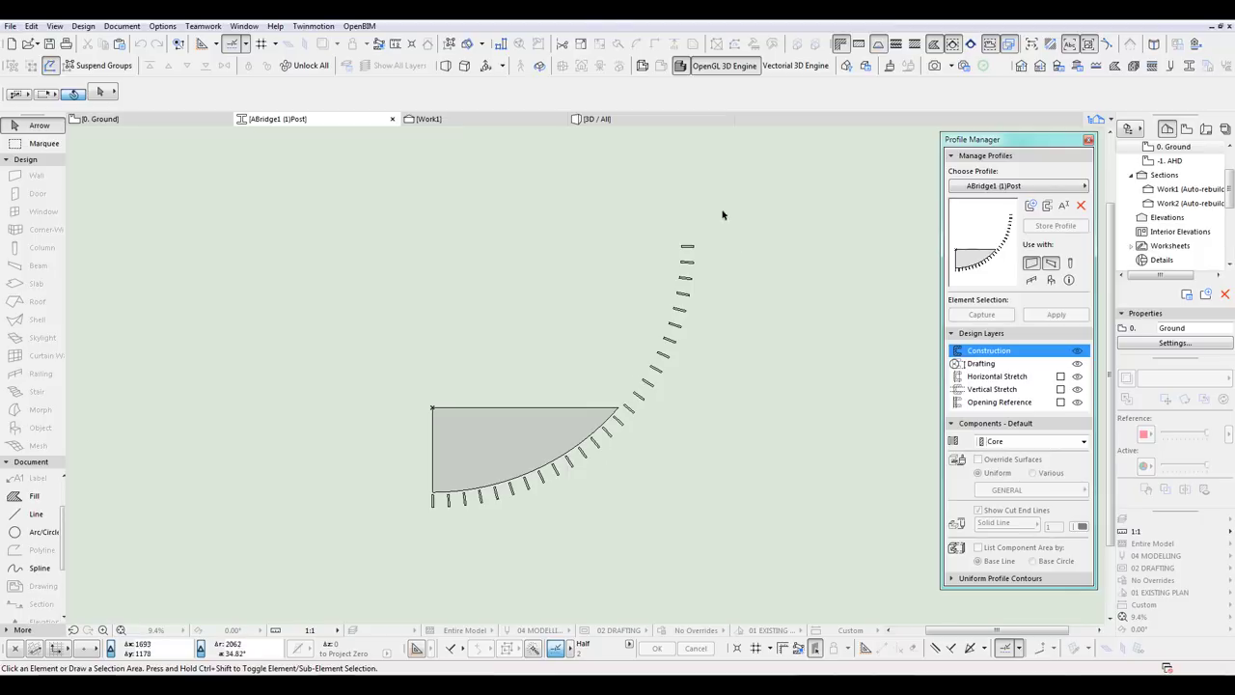
left_click(44, 534)
middle_click_drag(563, 333, 594, 342)
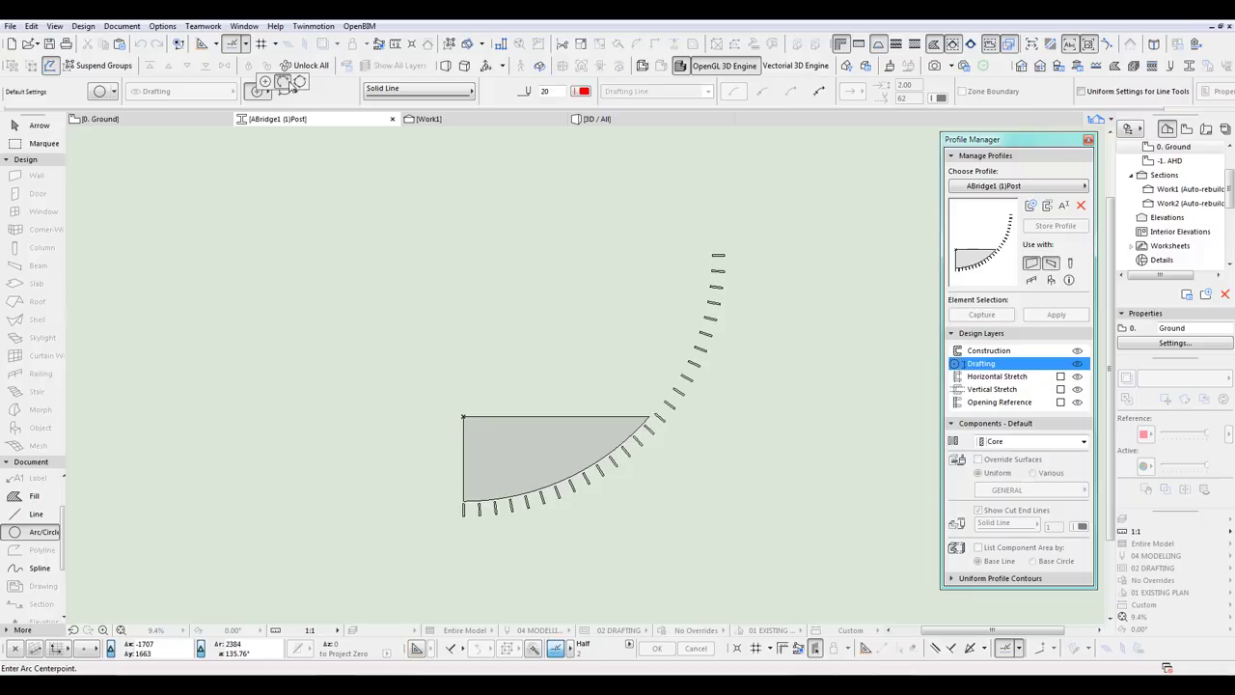
scroll(719, 268, "up", 4)
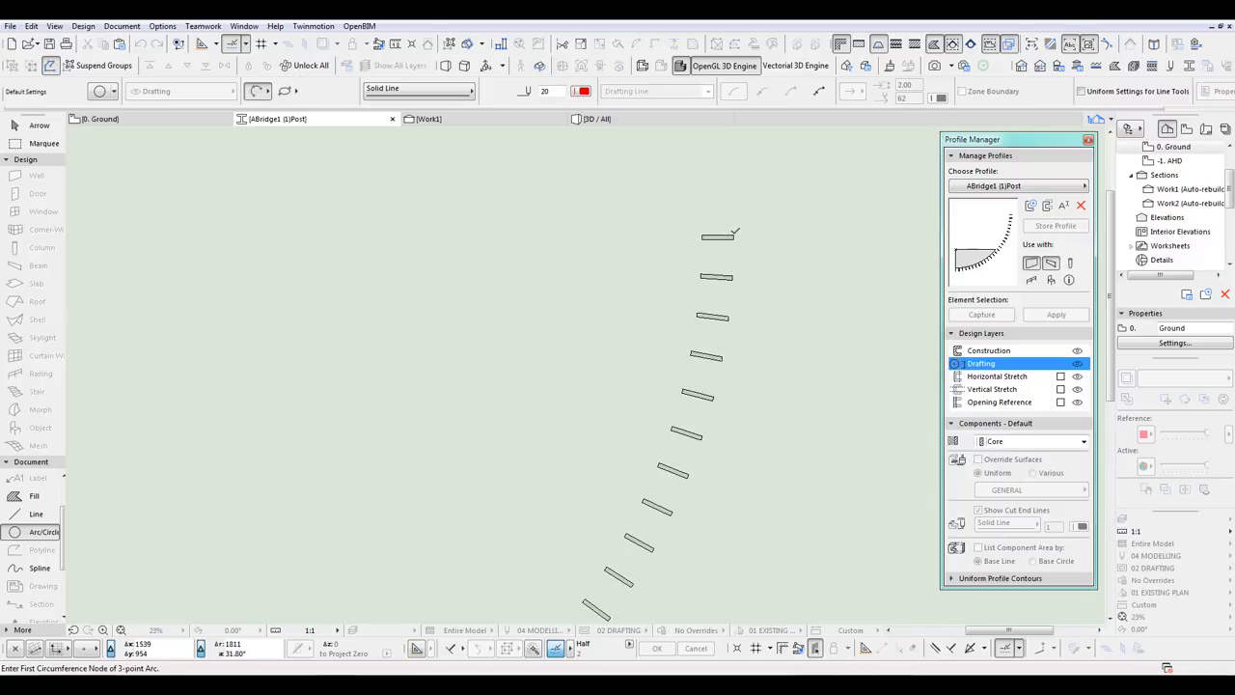
left_click(735, 233)
scroll(759, 437, "down", 3)
middle_click_drag(693, 584, 783, 337)
scroll(554, 384, "up", 4)
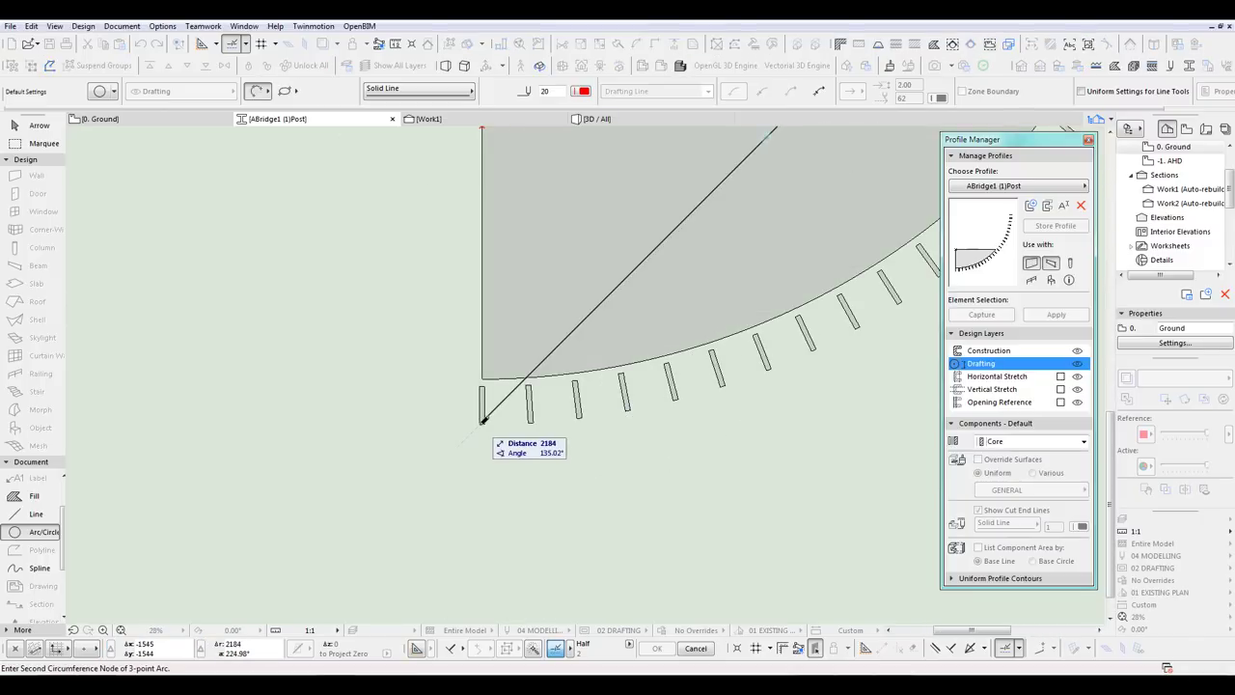
left_click(483, 420)
scroll(483, 425, "down", 3)
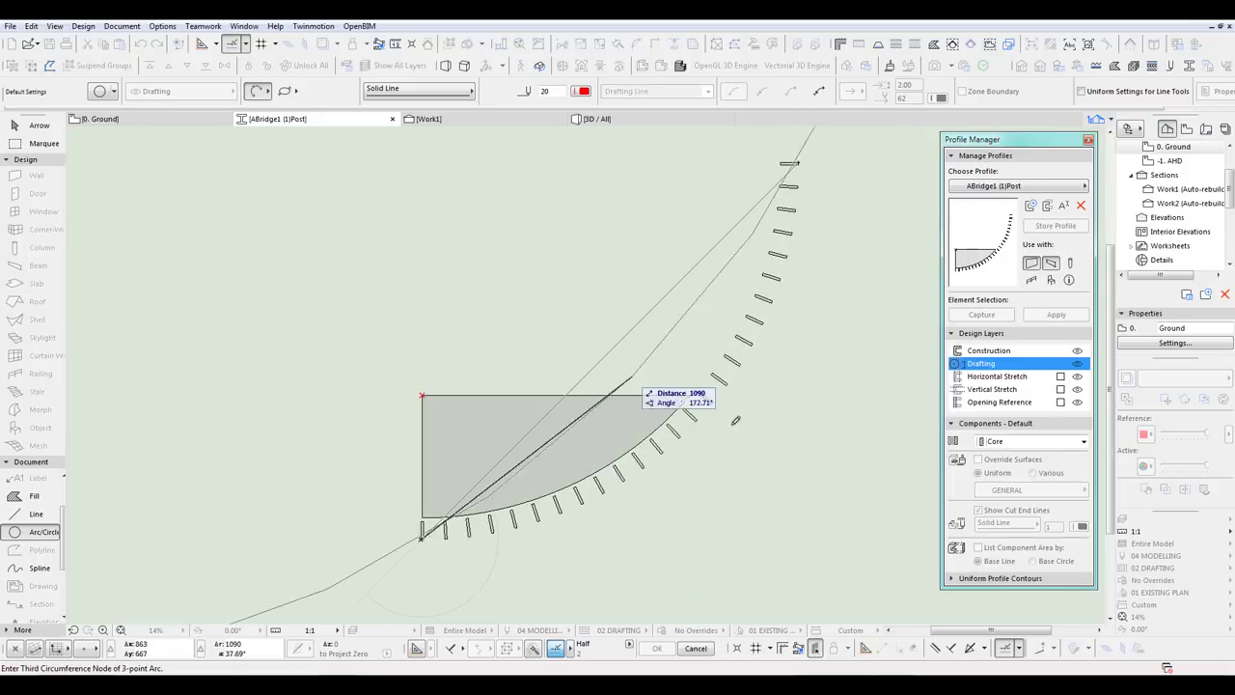
left_click(714, 398)
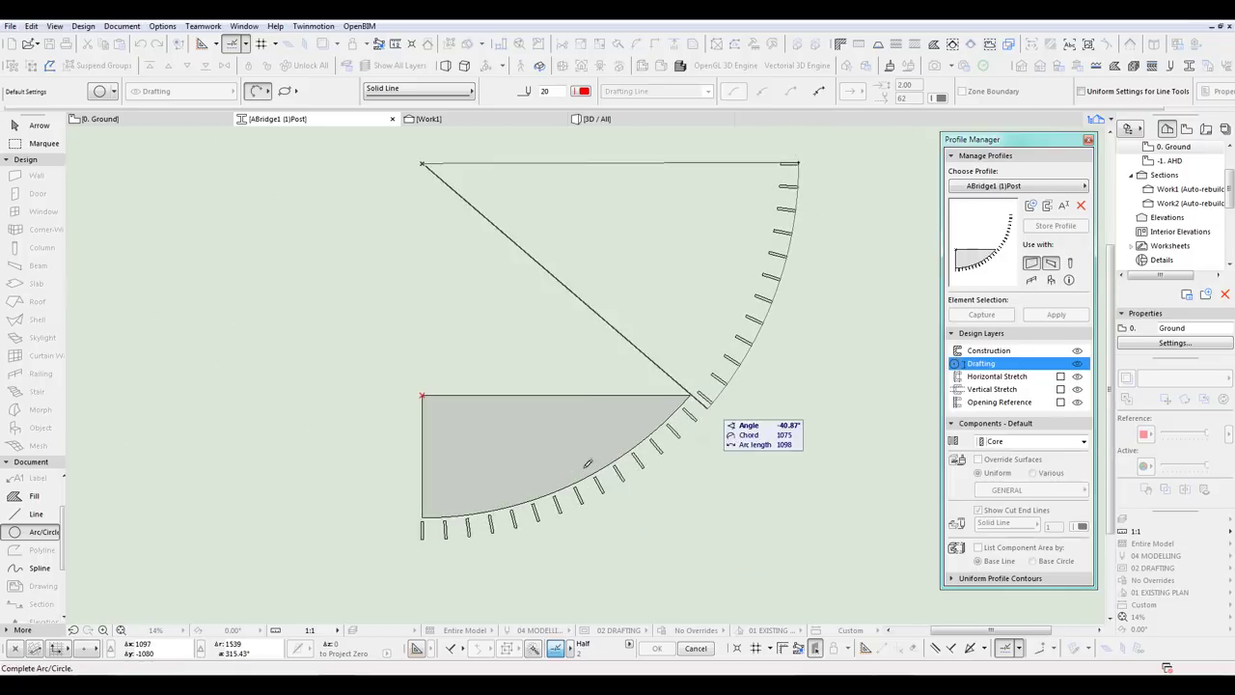
left_click(431, 568)
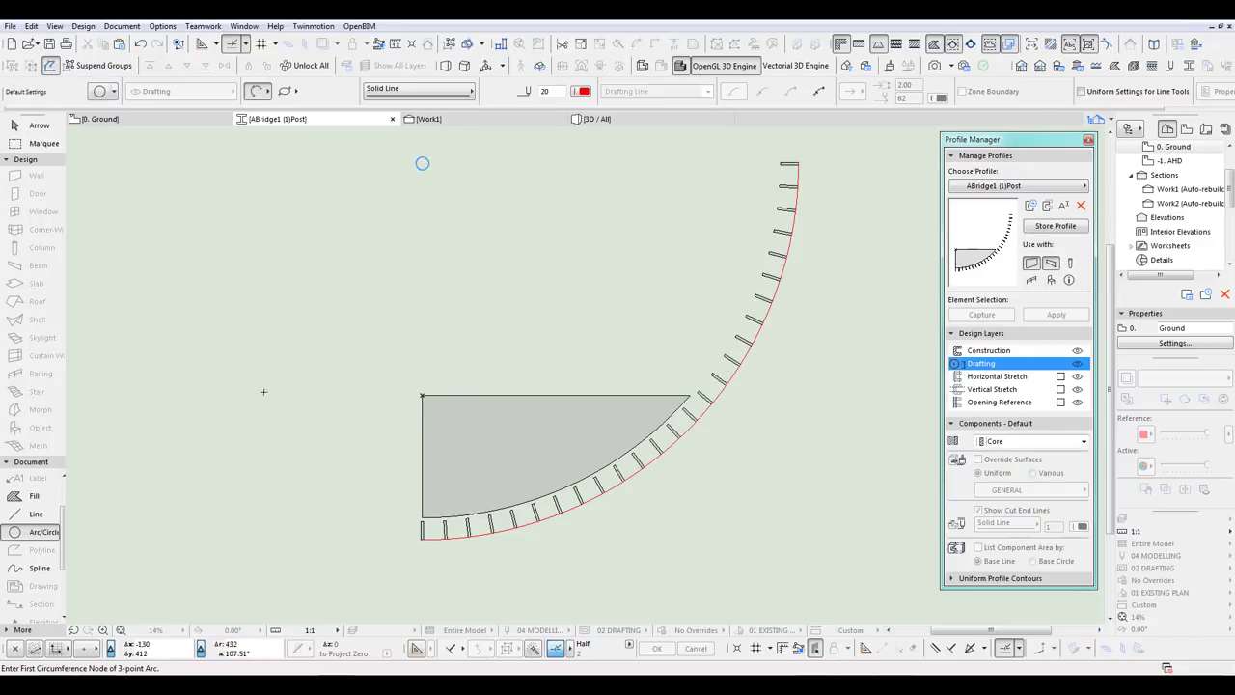
Step: Offset the guide arc inward to a radius of about 1510 mm so it crosses the slats
left_click(790, 251, "shift")
left_click(789, 248)
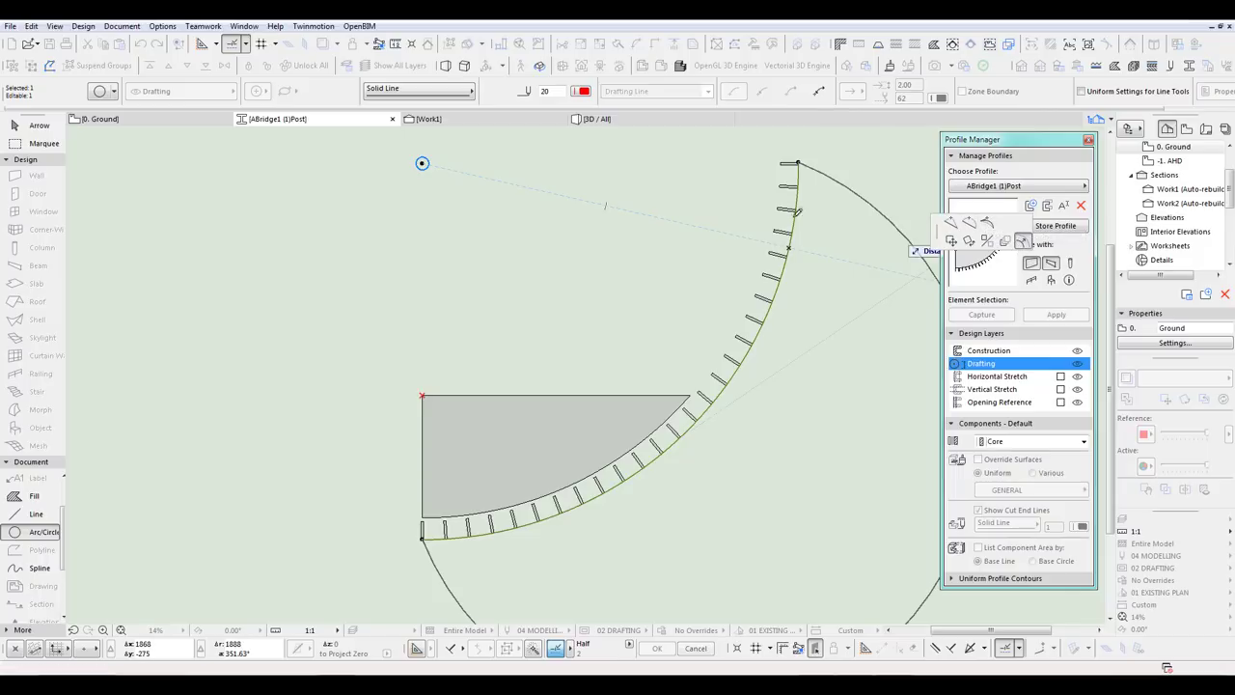
scroll(786, 246, "up", 2)
middle_click_drag(784, 250, 758, 330)
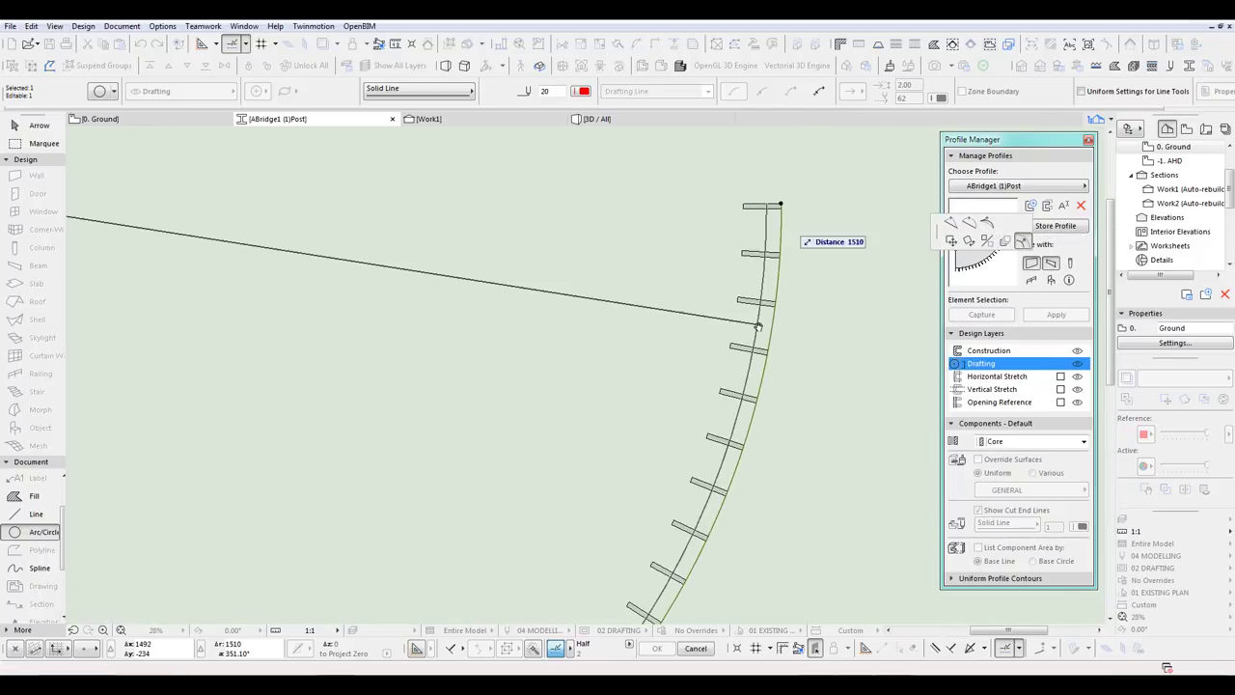
left_click(760, 327)
scroll(783, 338, "down", 4)
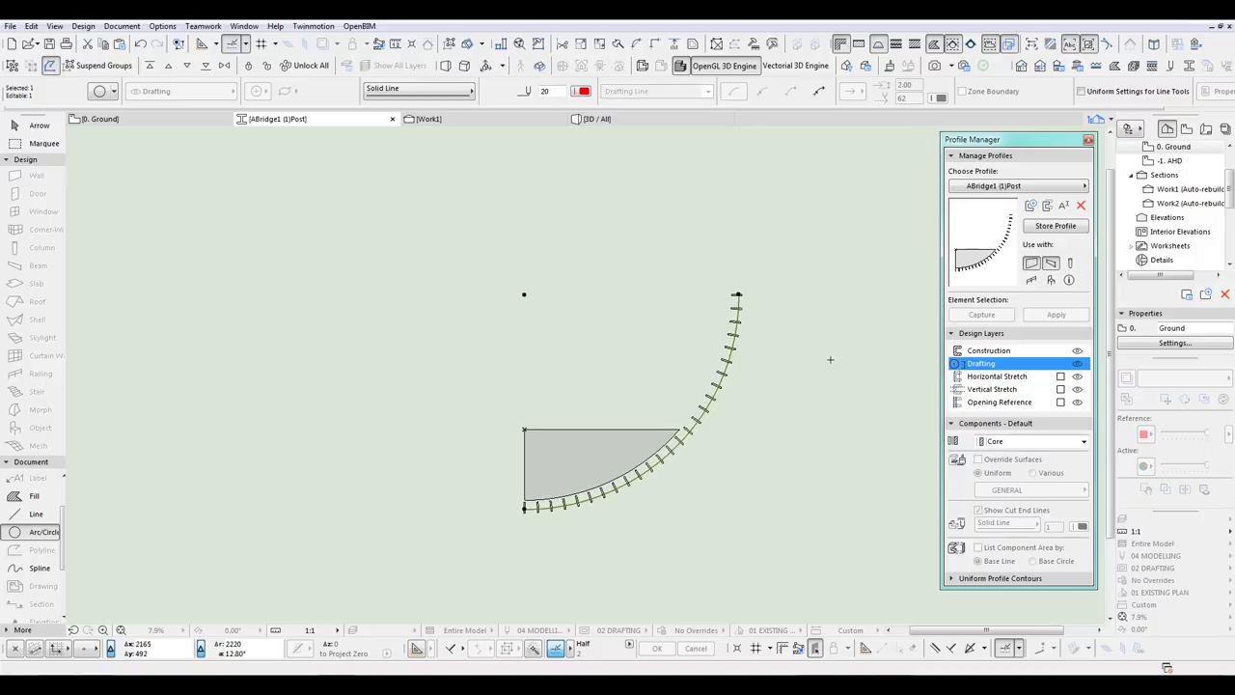
key("Escape")
Step: Make a parallel copy of the guide arc a little further inward to mark the post's inner edge
scroll(760, 301, "up", 5)
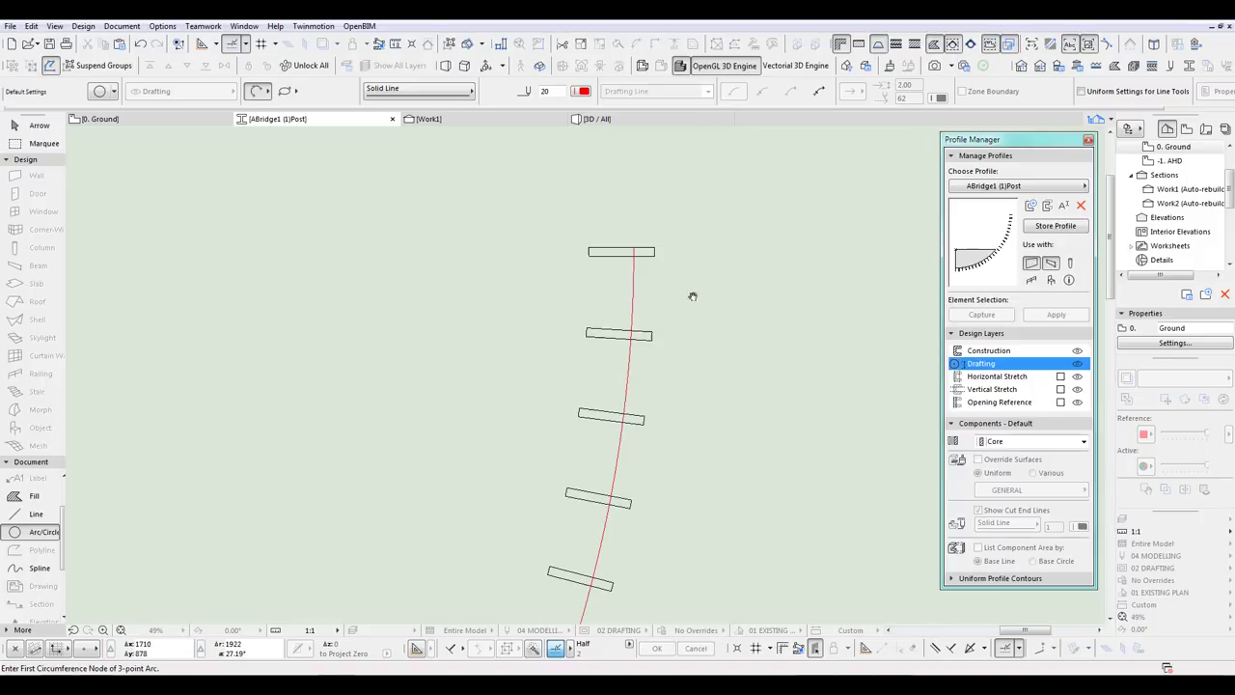
left_click(633, 291, "shift")
left_click(633, 291)
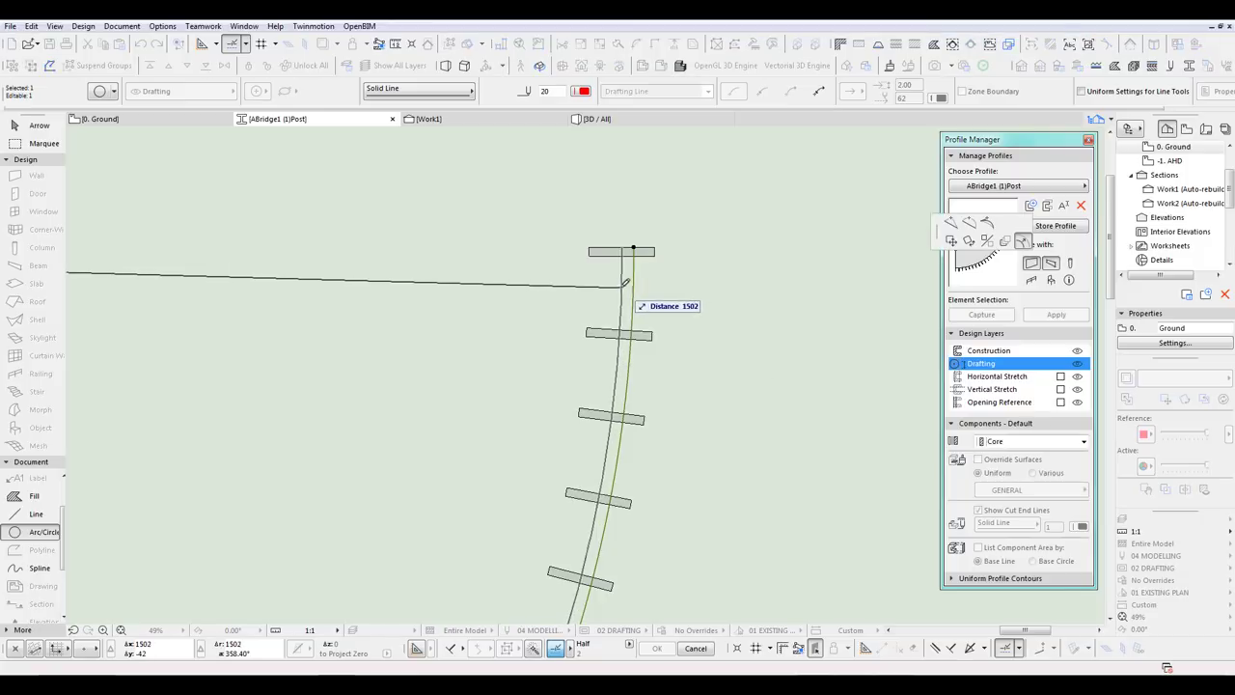
left_click(619, 279)
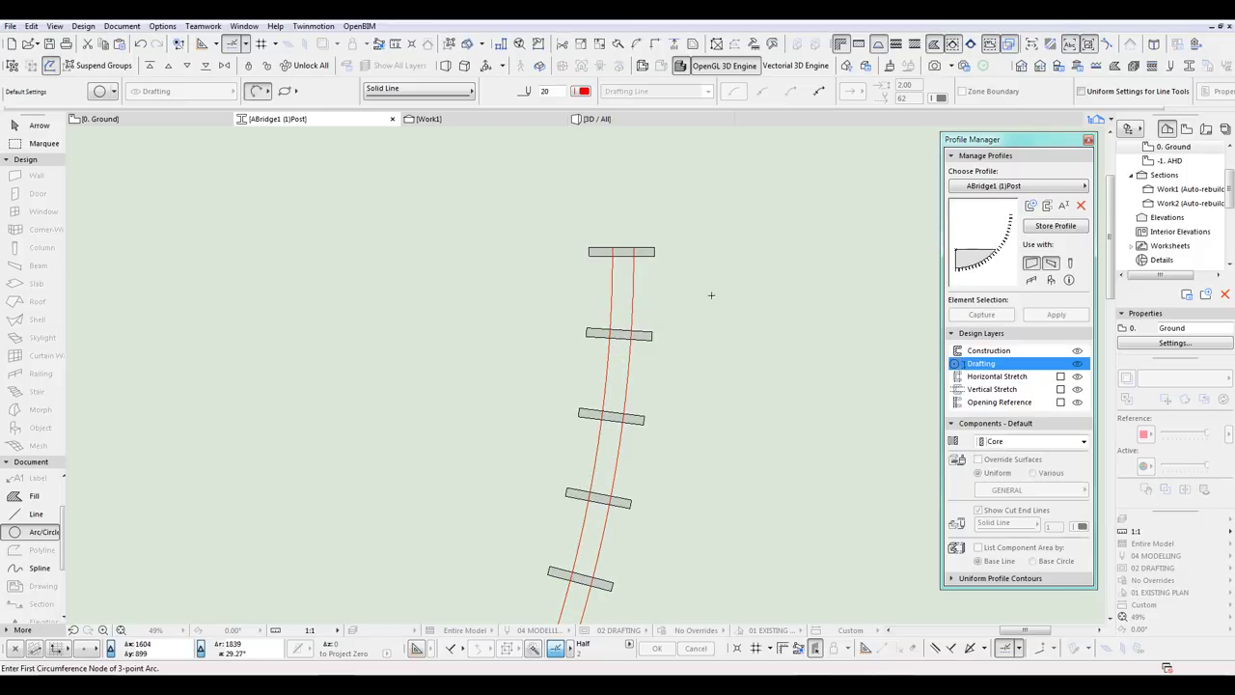
Step: Draw a straight-sided four-point fill joining the lower and upper ends of the two guide arcs
scroll(715, 376, "down", 3)
scroll(725, 474, "down", 1)
middle_click_drag(741, 441, 808, 249)
middle_click_drag(662, 416, 698, 400)
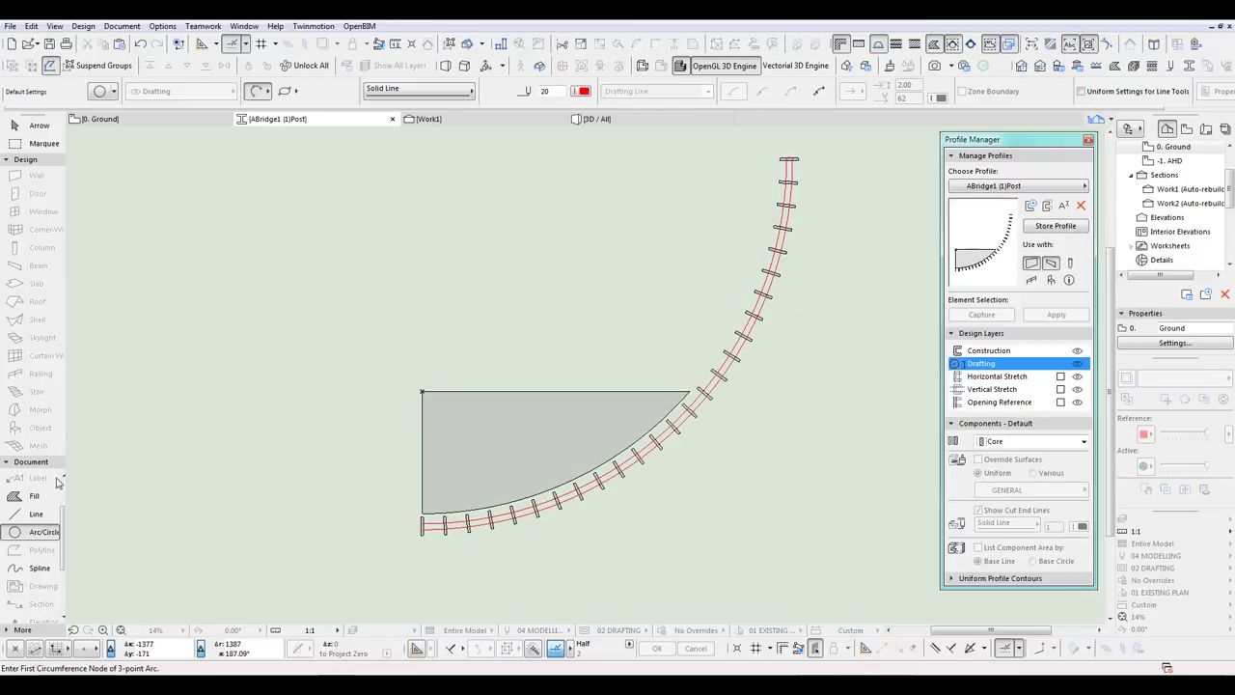
left_click(34, 496)
scroll(395, 436, "up", 8)
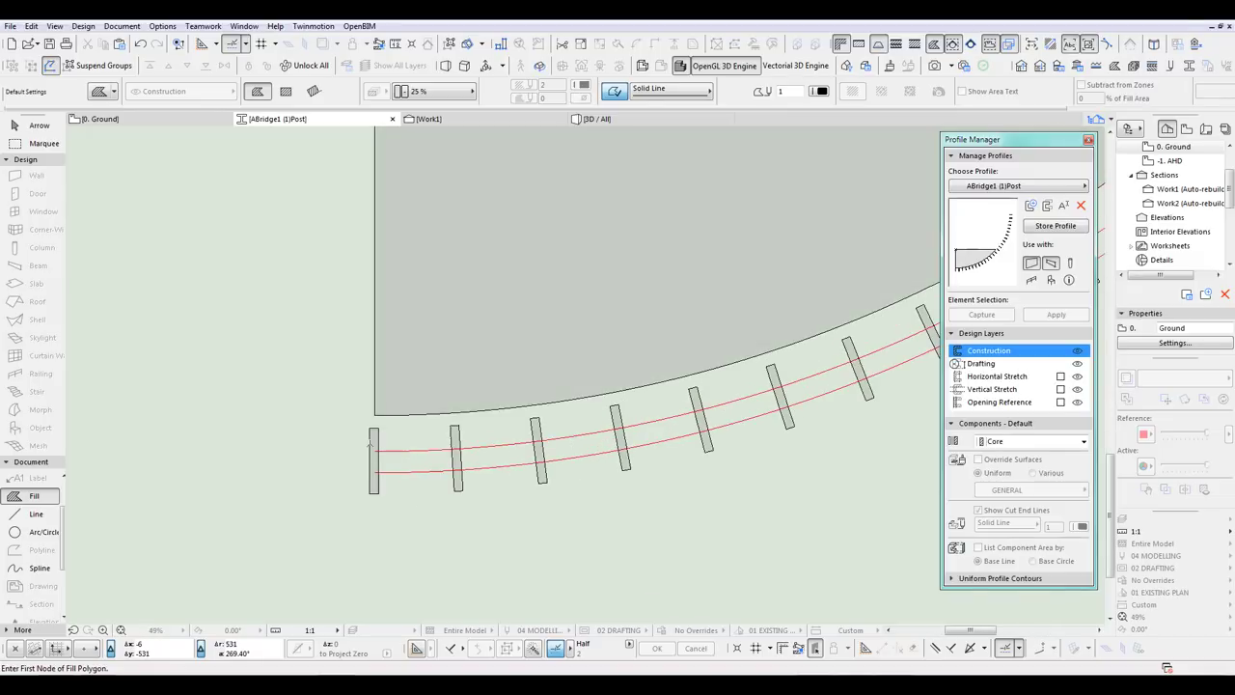
left_click(382, 462)
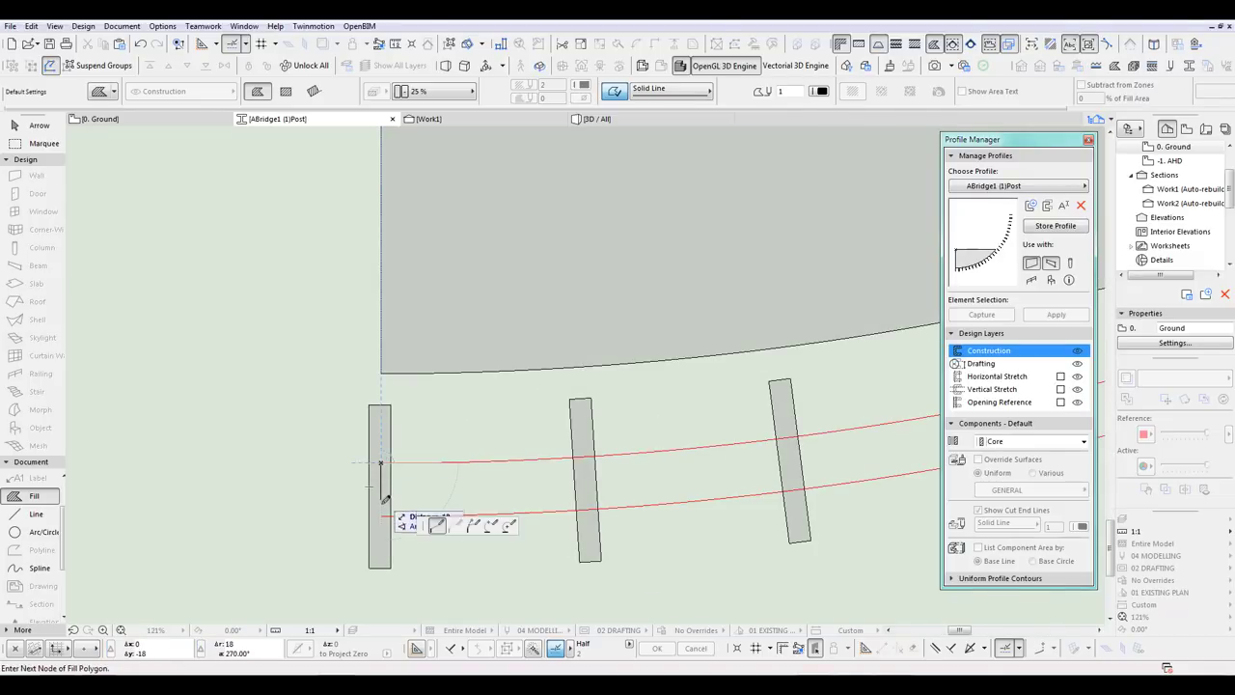
scroll(492, 526, "down", 5)
middle_click_drag(488, 547, 147, 668)
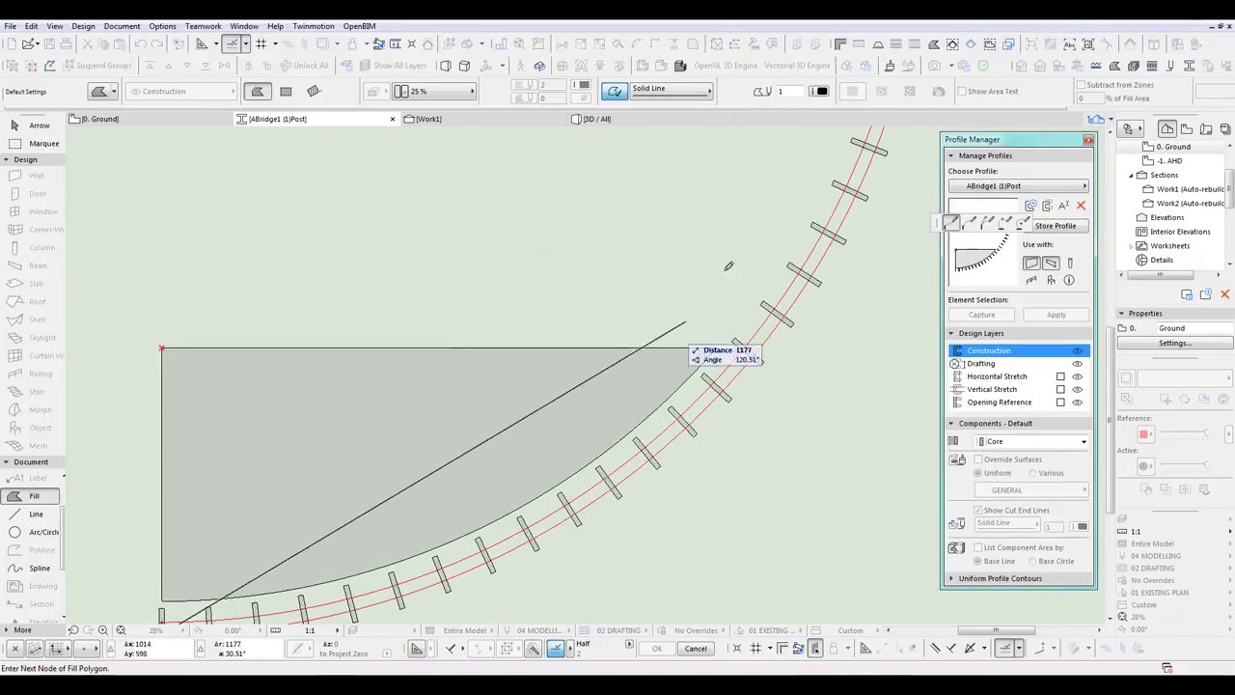
middle_click_drag(786, 215, 576, 532)
scroll(696, 254, "up", 3)
middle_click_drag(715, 193, 609, 442)
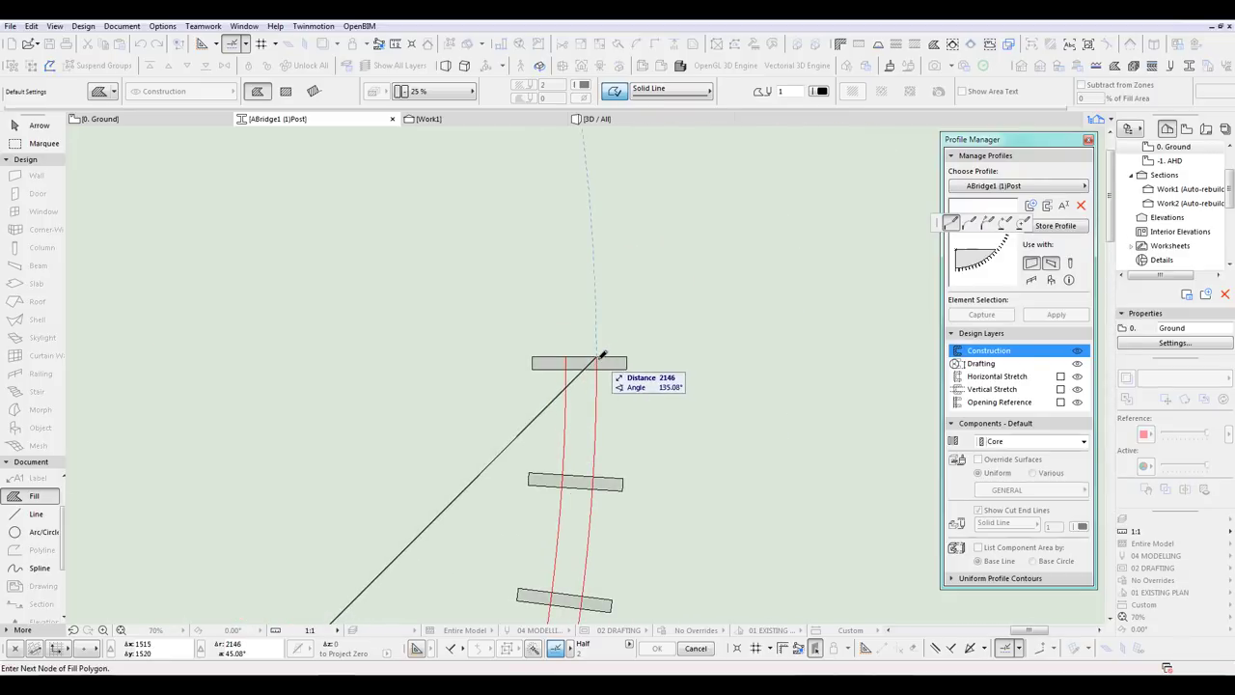
left_click(597, 357)
double_click(565, 357)
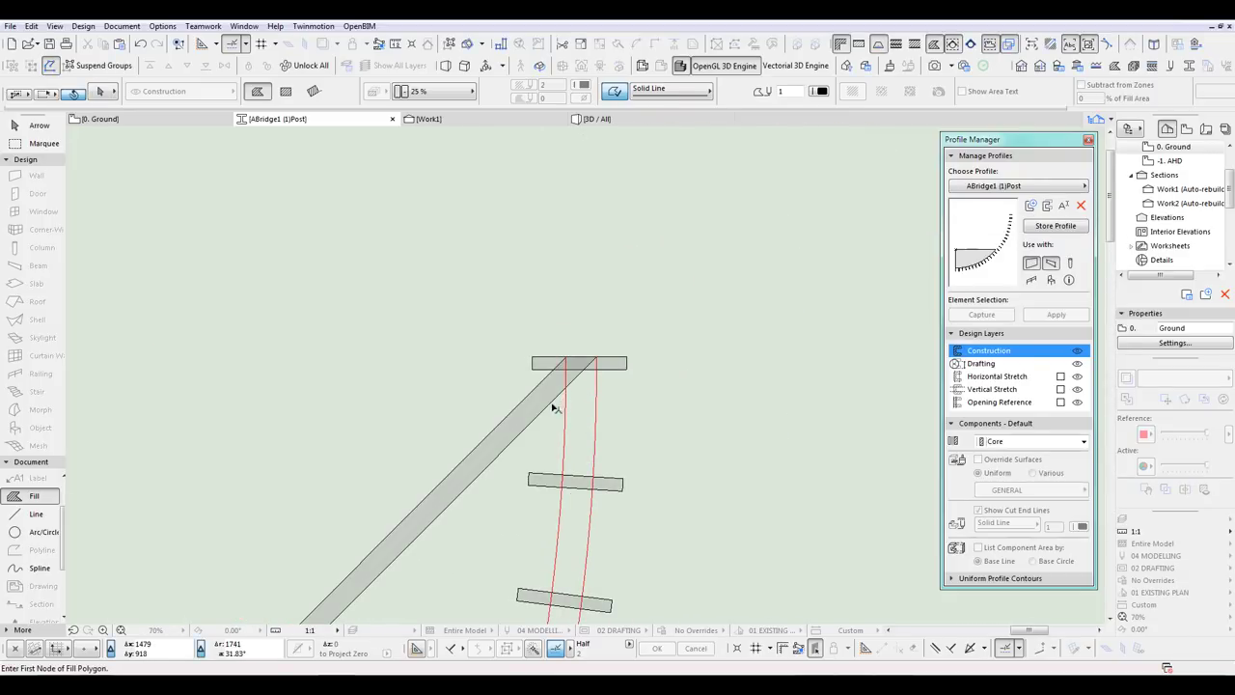
Step: Curve both long edges of the new fill so they follow the outer and inner guide arcs
left_click(555, 408, "shift")
left_click(547, 405)
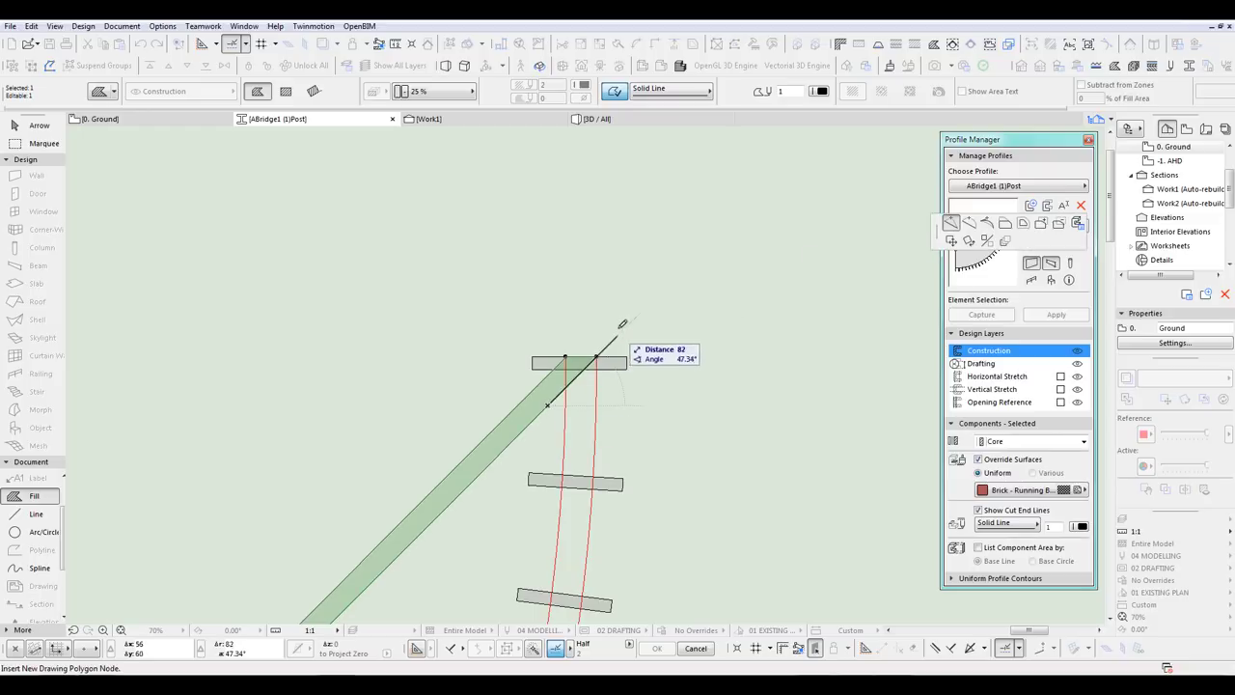
left_click(969, 224)
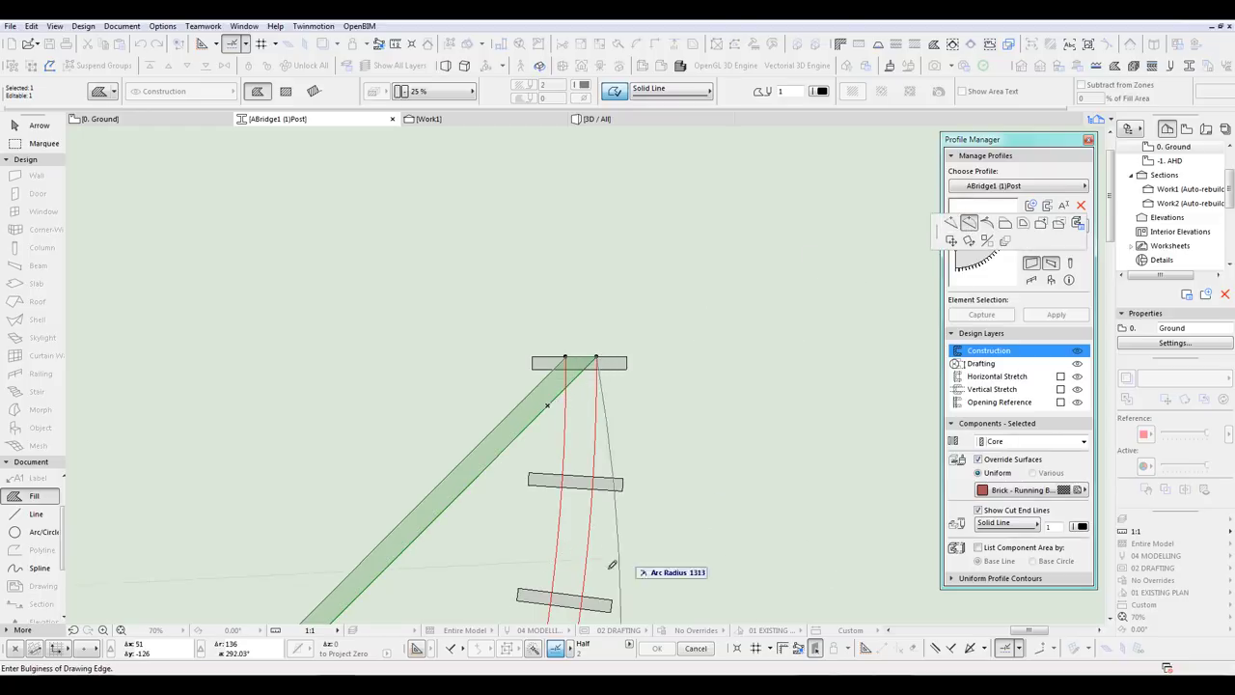
left_click(590, 568)
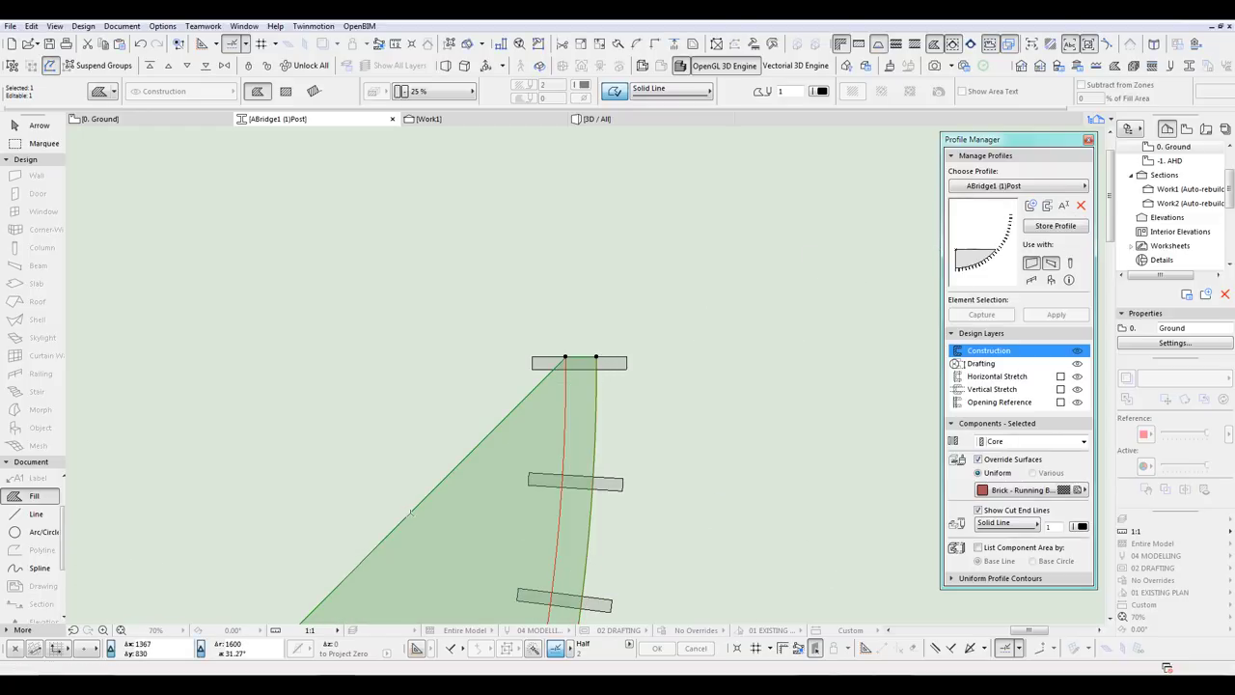
left_click(410, 512)
left_click(557, 548)
scroll(722, 351, "down", 8)
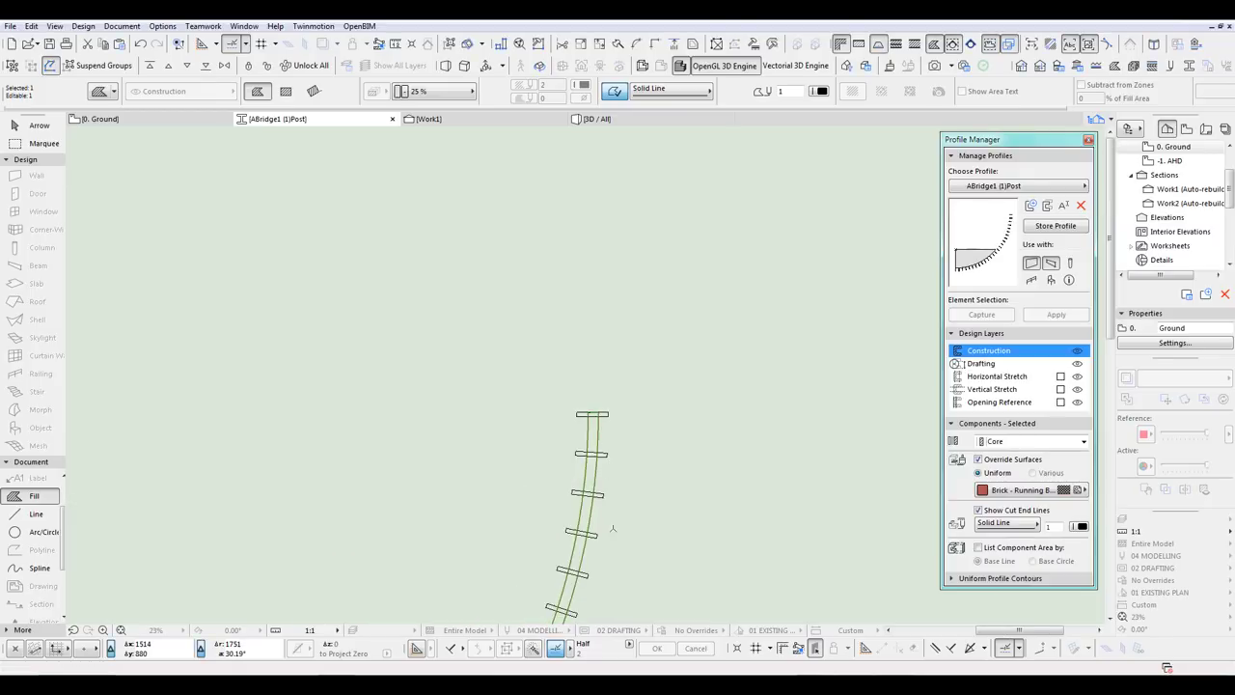
middle_click_drag(722, 352, 731, 338)
Step: Delete the deck segment, all slats and both guide arcs, keeping only the curved post fill
left_click(39, 125)
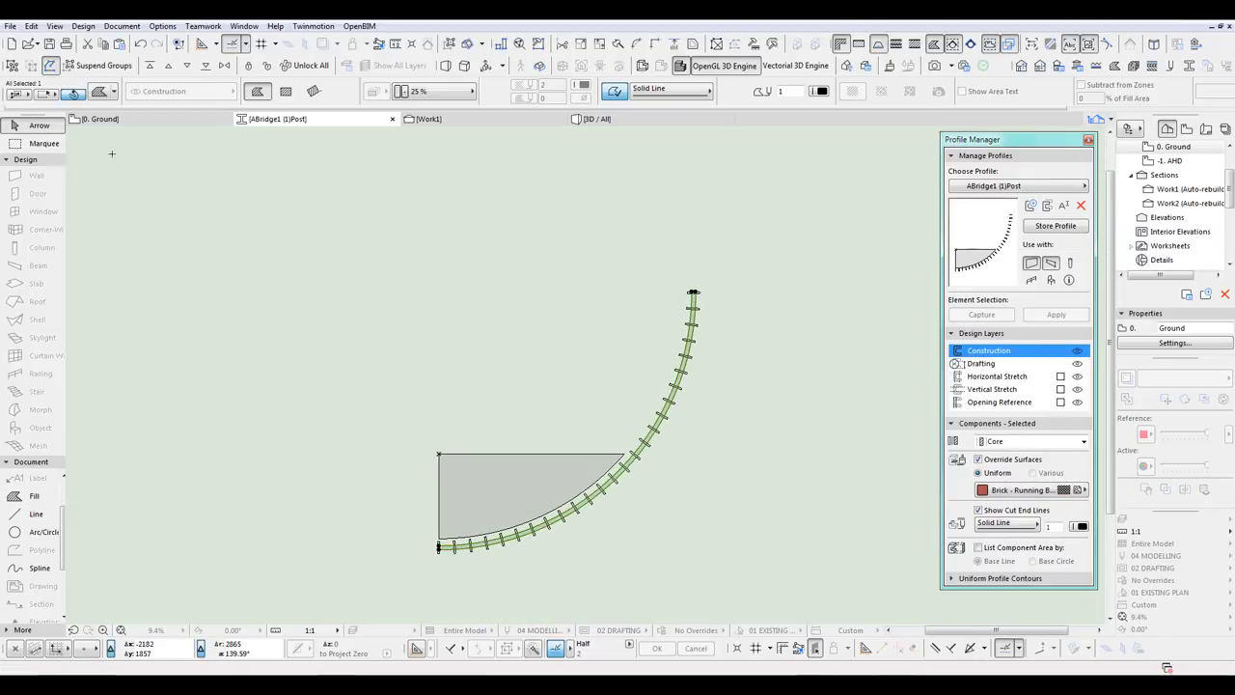
left_click_drag(231, 205, 778, 583)
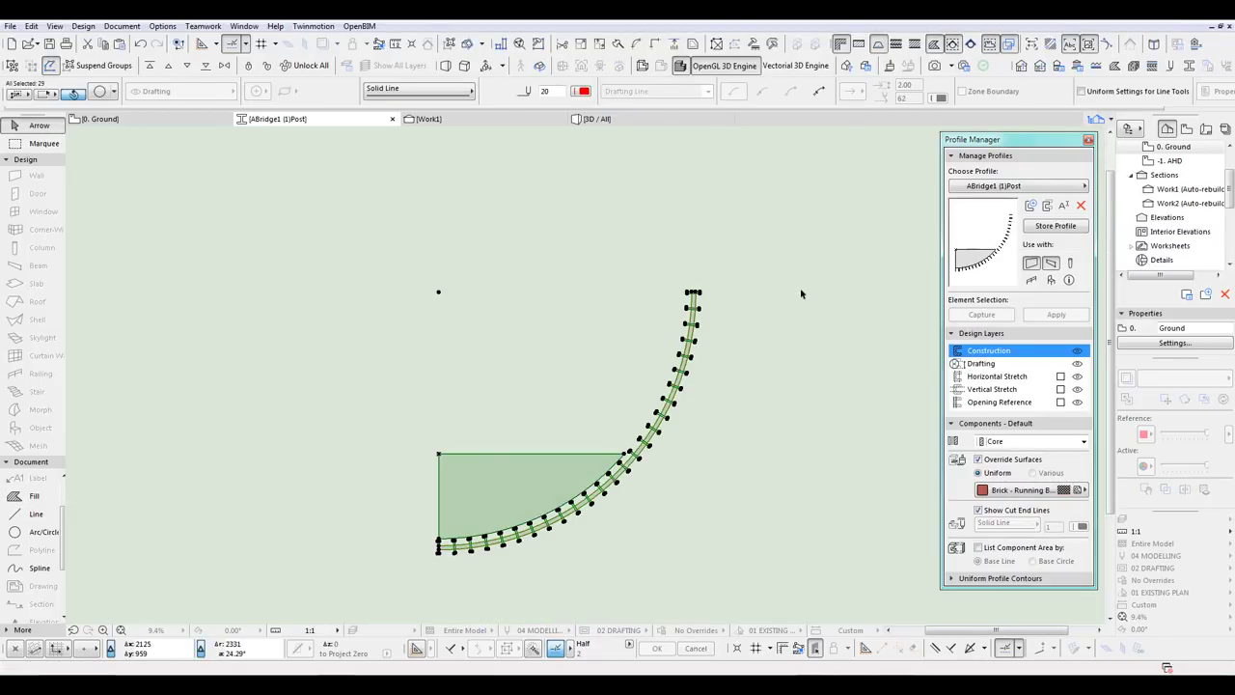
key("Delete")
middle_click_drag(756, 397, 769, 347)
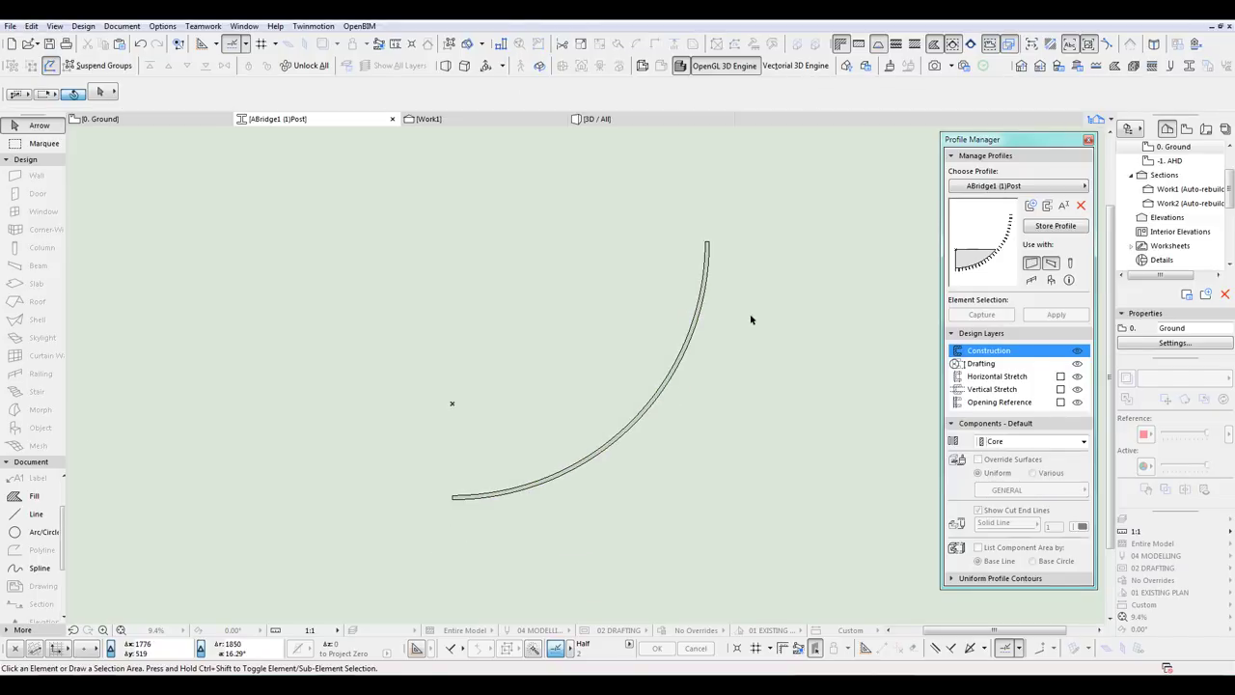
Step: Override the curved post's surface uniformly with ART_Steel Frame and store the profile
left_click(708, 290)
left_click(989, 473)
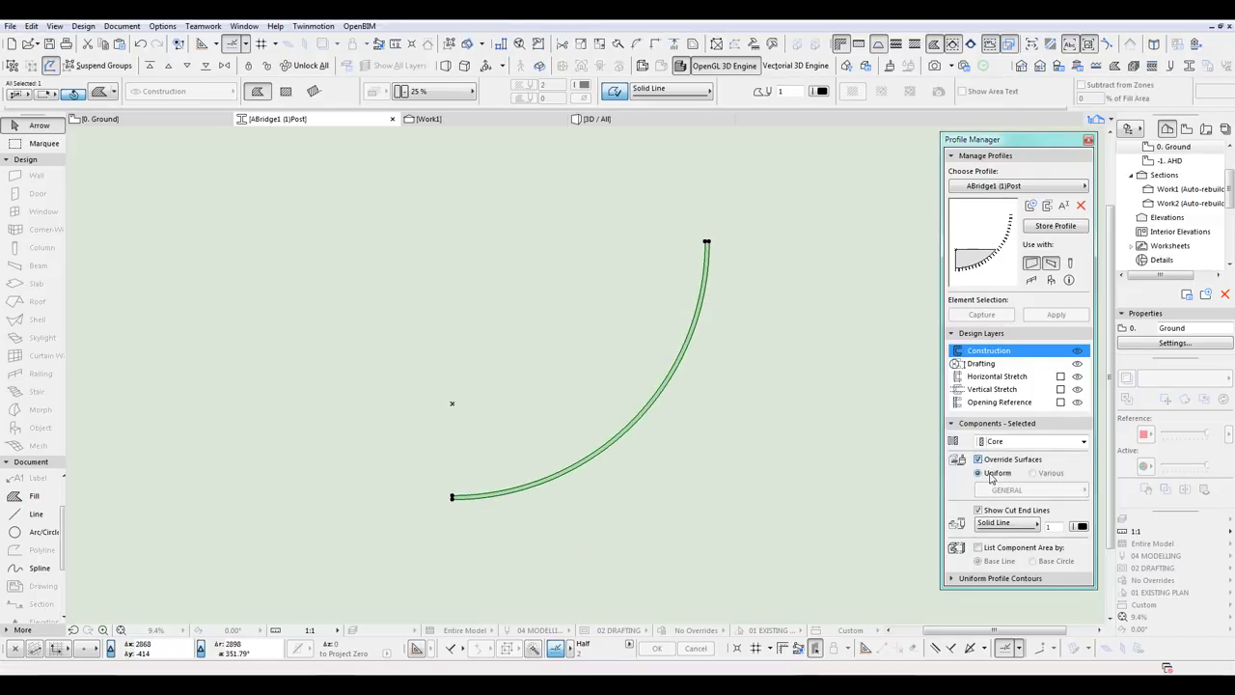
left_click(979, 460)
left_click(1007, 491)
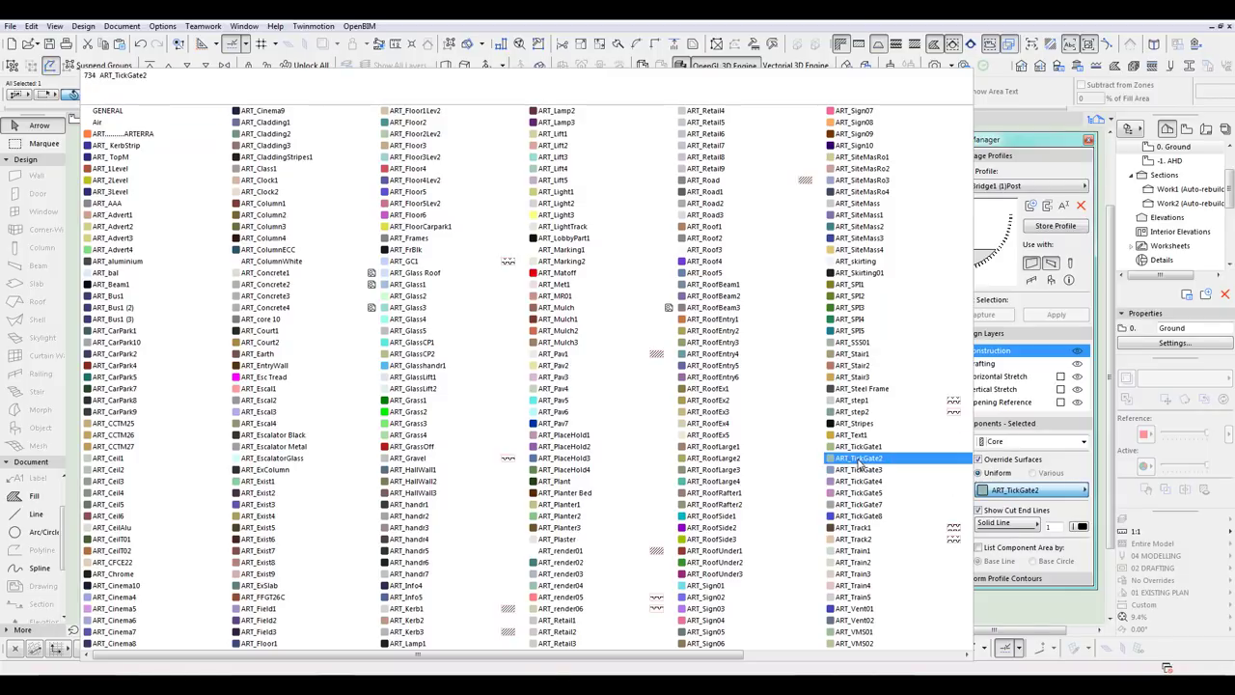
scroll(855, 470, "right", 2)
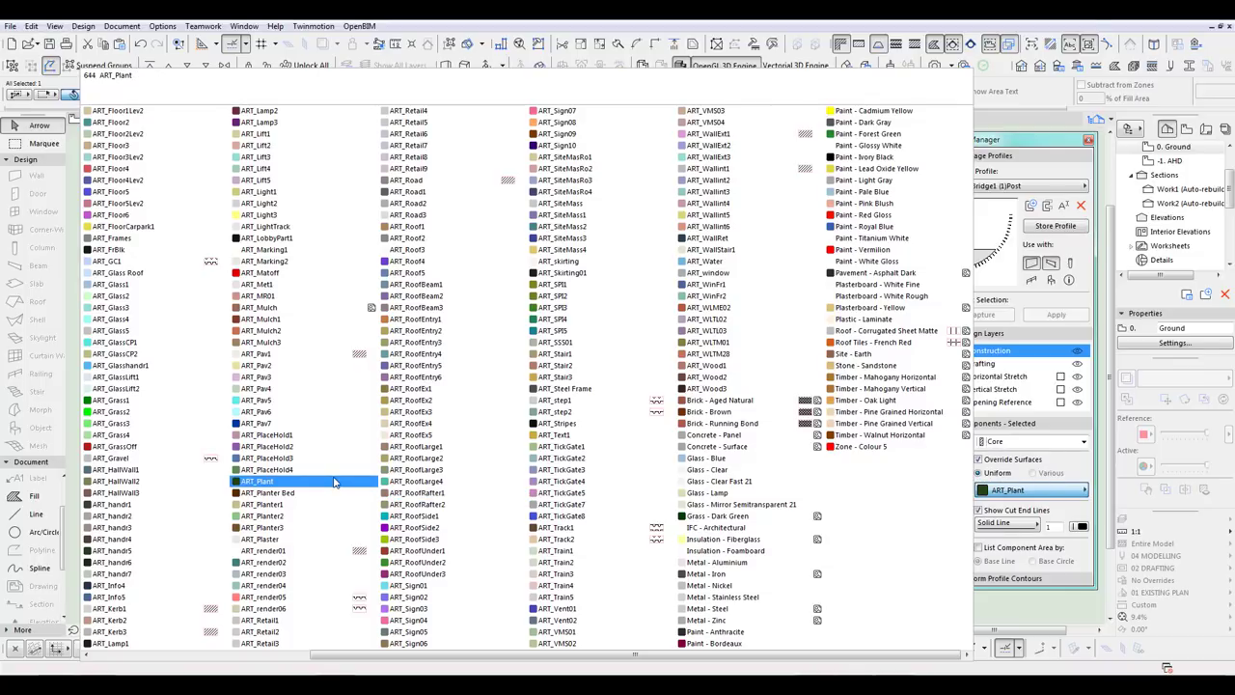
left_click(569, 391)
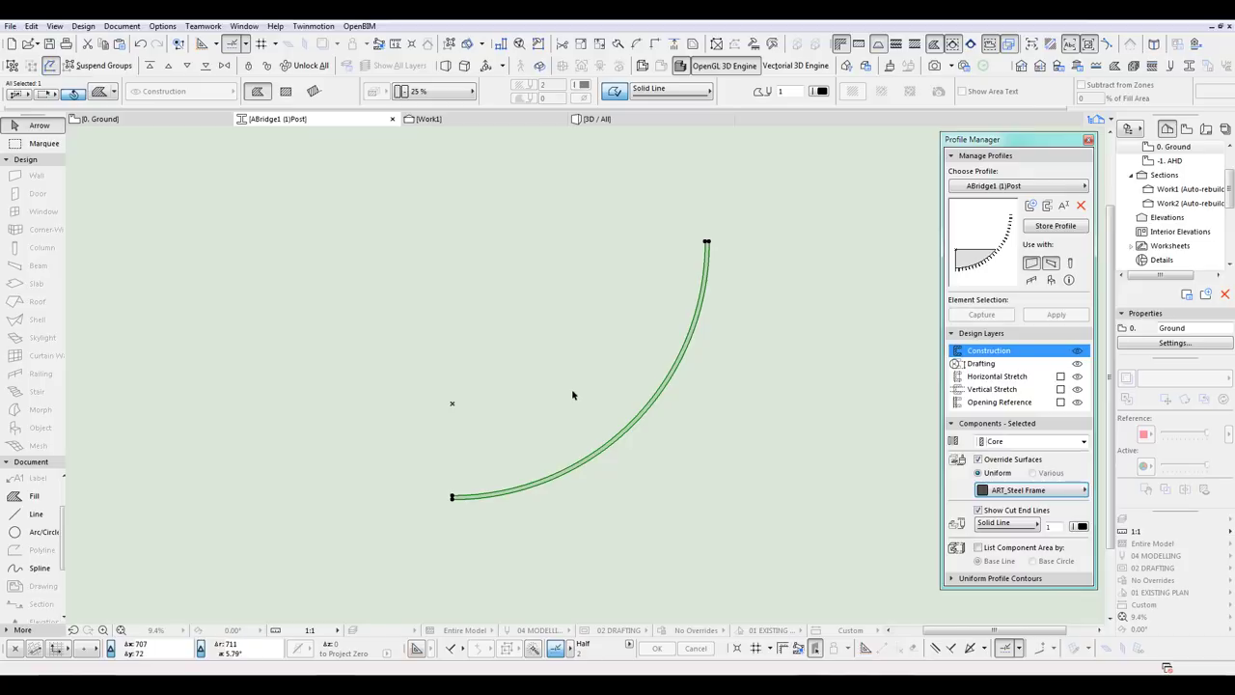
left_click(1059, 228)
left_click(792, 311)
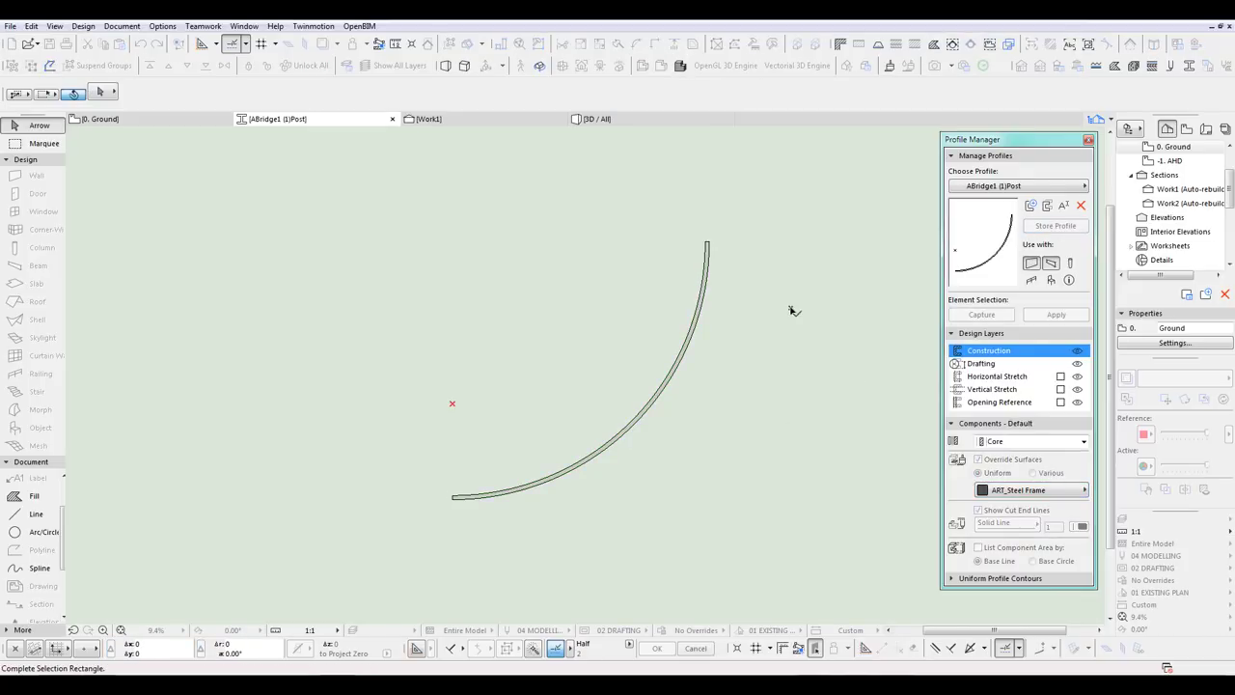
left_click(792, 311)
Step: Copy the lower outer beam of the straight end deck about 6 m down, clear of the deck in the ground floor plan
key("F2")
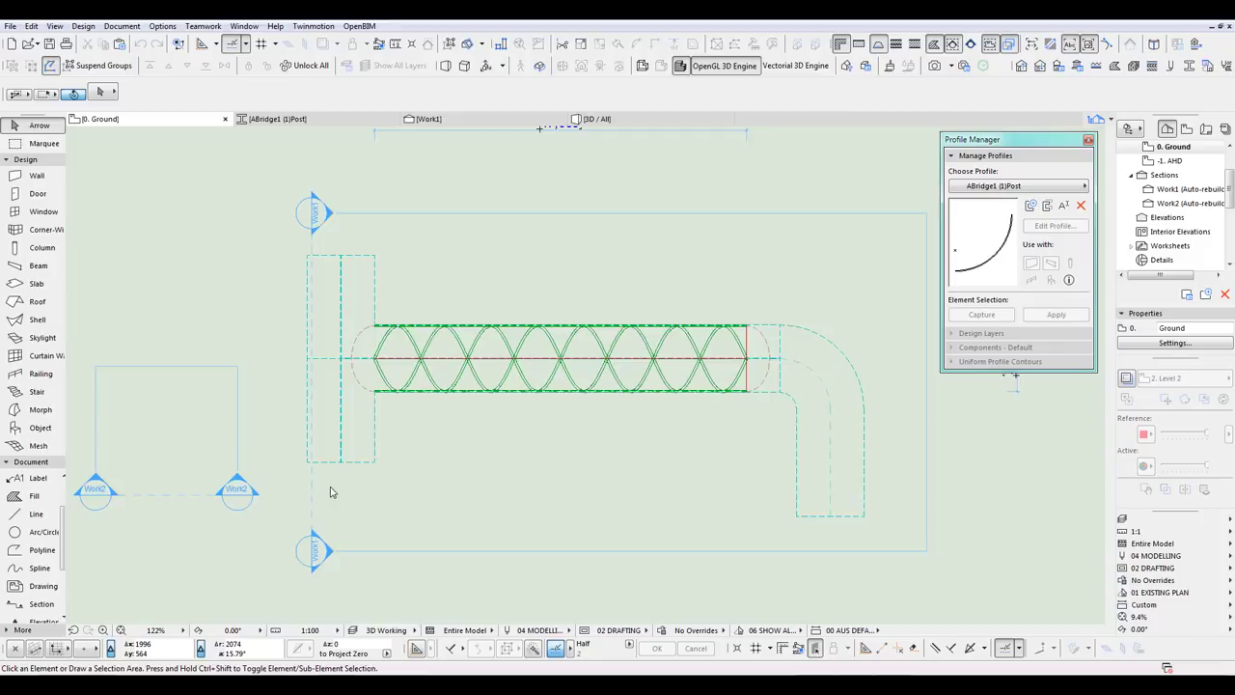
middle_click_drag(328, 487, 552, 434)
scroll(576, 458, "up", 3)
scroll(648, 378, "down", 3)
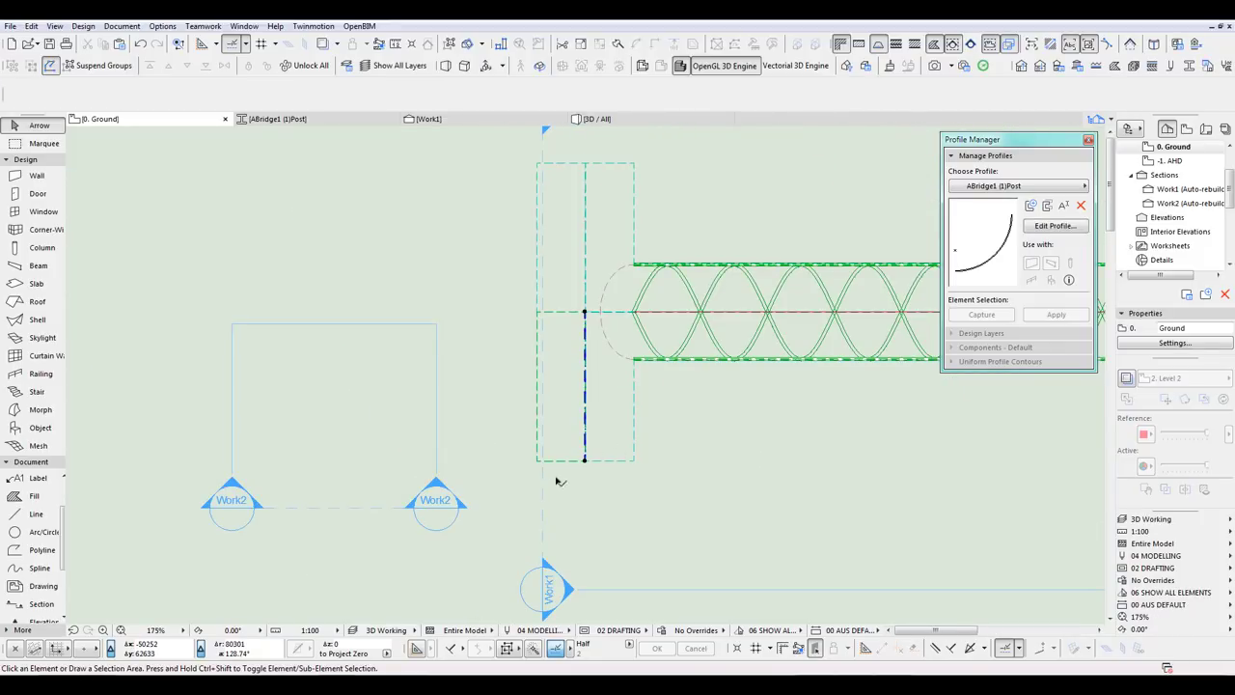
key("ctrl+a")
key("ctrl+shift+d")
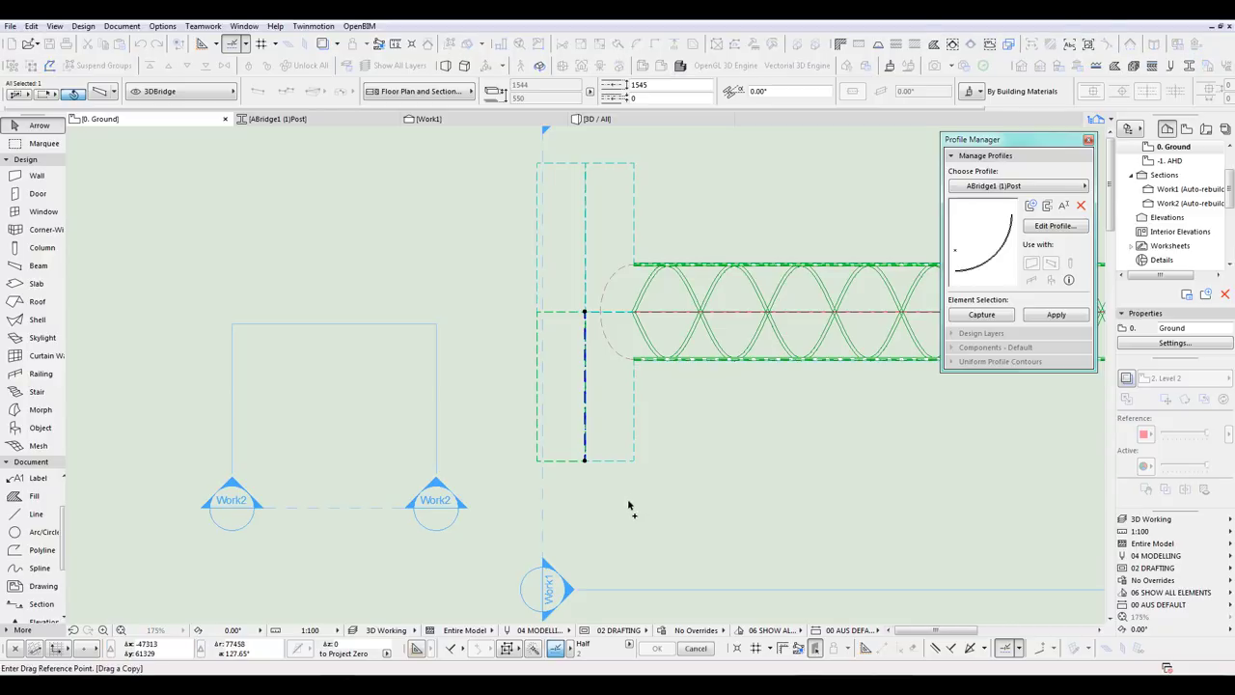
scroll(622, 386, "down", 2)
left_click(596, 368)
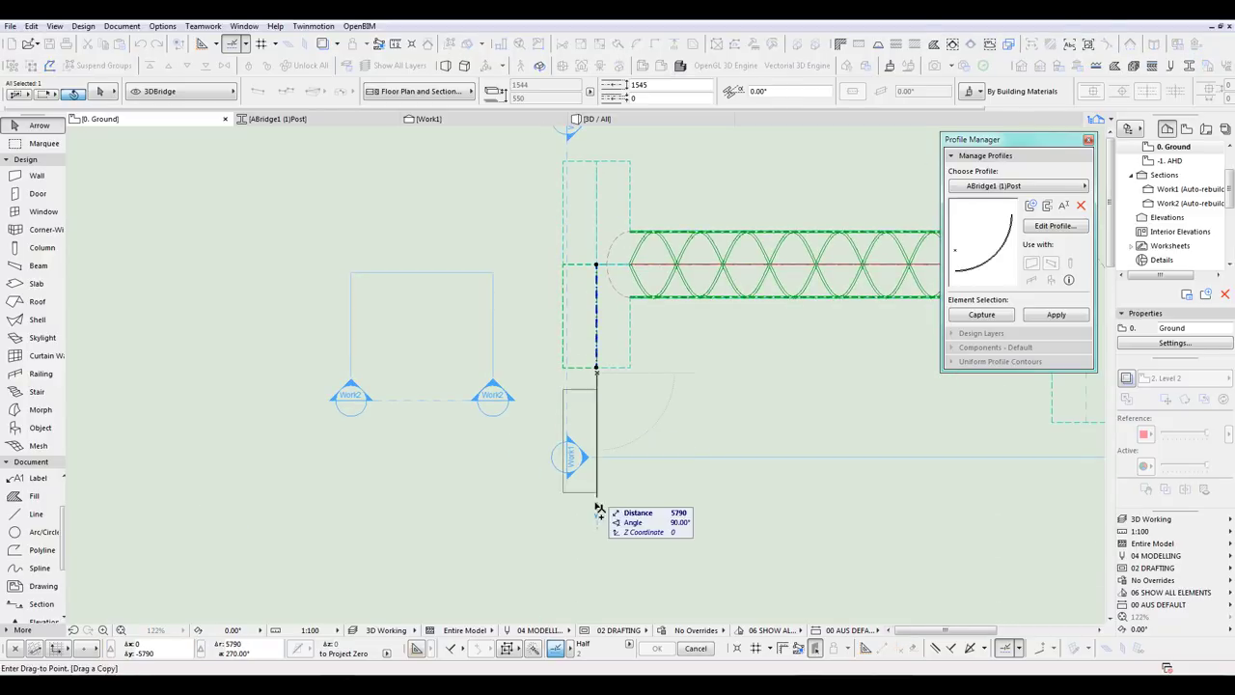
left_click(596, 502)
Step: Assign the ABridge1 (1)Post profile to the copied beam
left_click(100, 92)
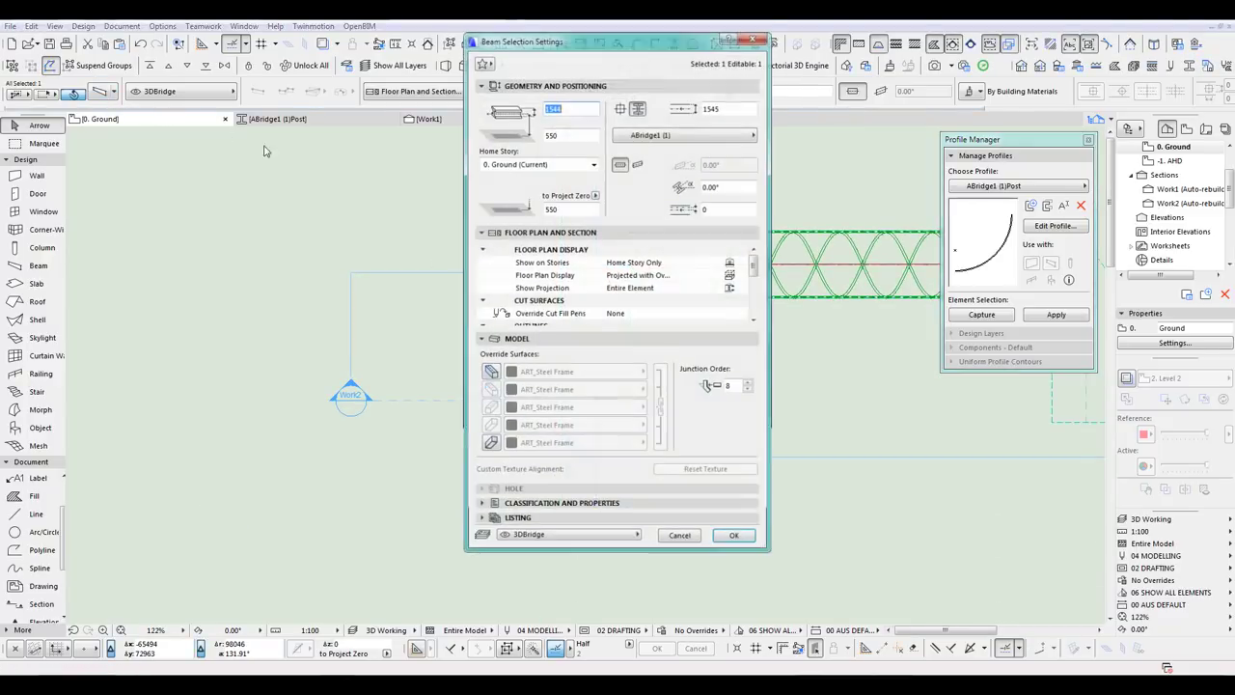
left_click(652, 133)
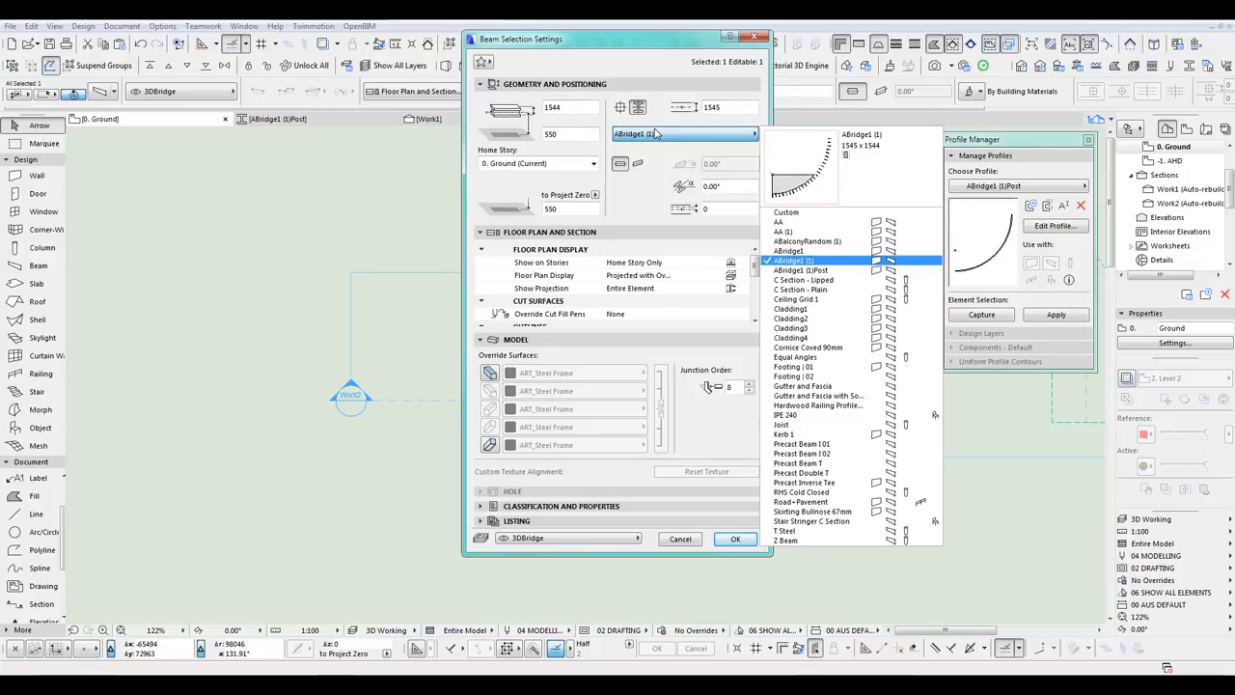
left_click(818, 274)
left_click(731, 541)
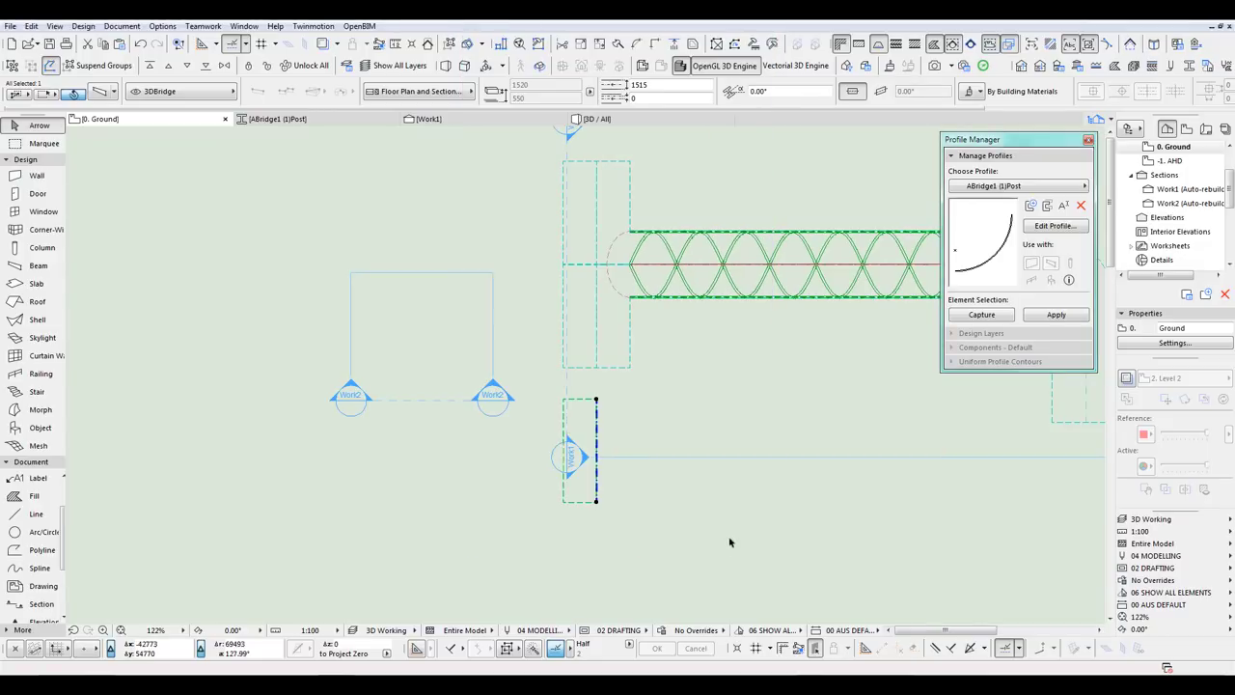
Step: Shorten the copied post beam to 50 mm by stretching its upper end to 50 mm above its lower end
scroll(619, 461, "up", 5)
left_click(566, 307)
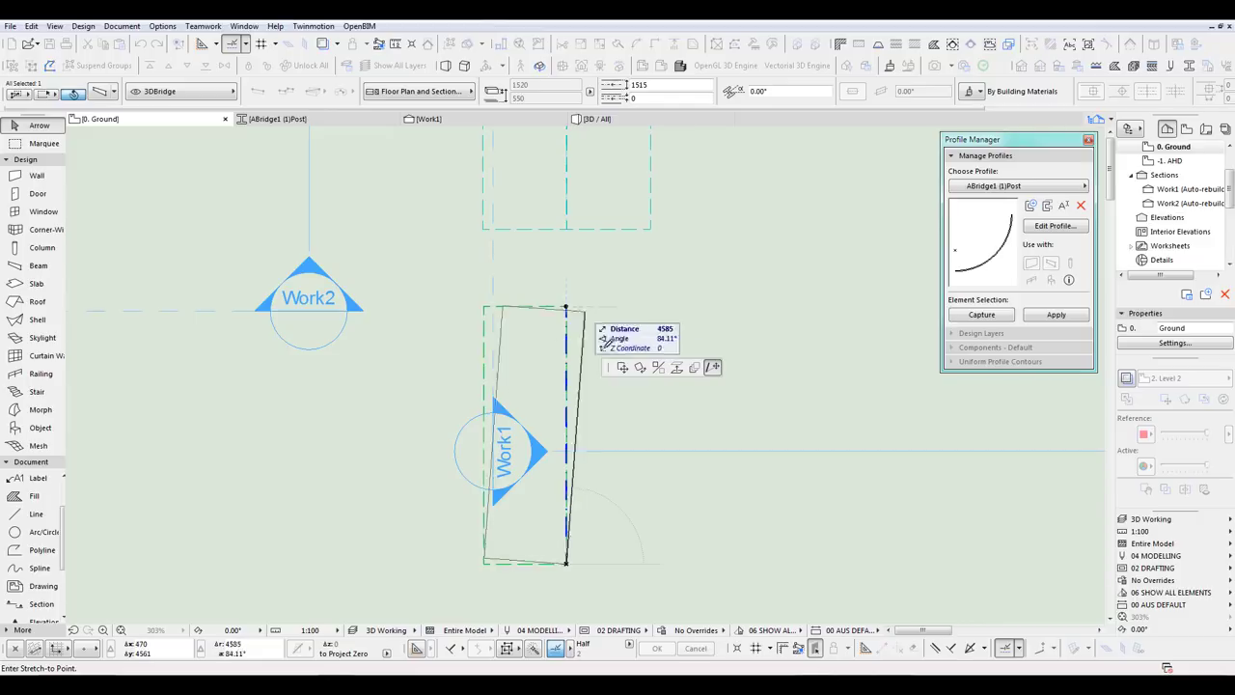
left_click(568, 562)
key("y")
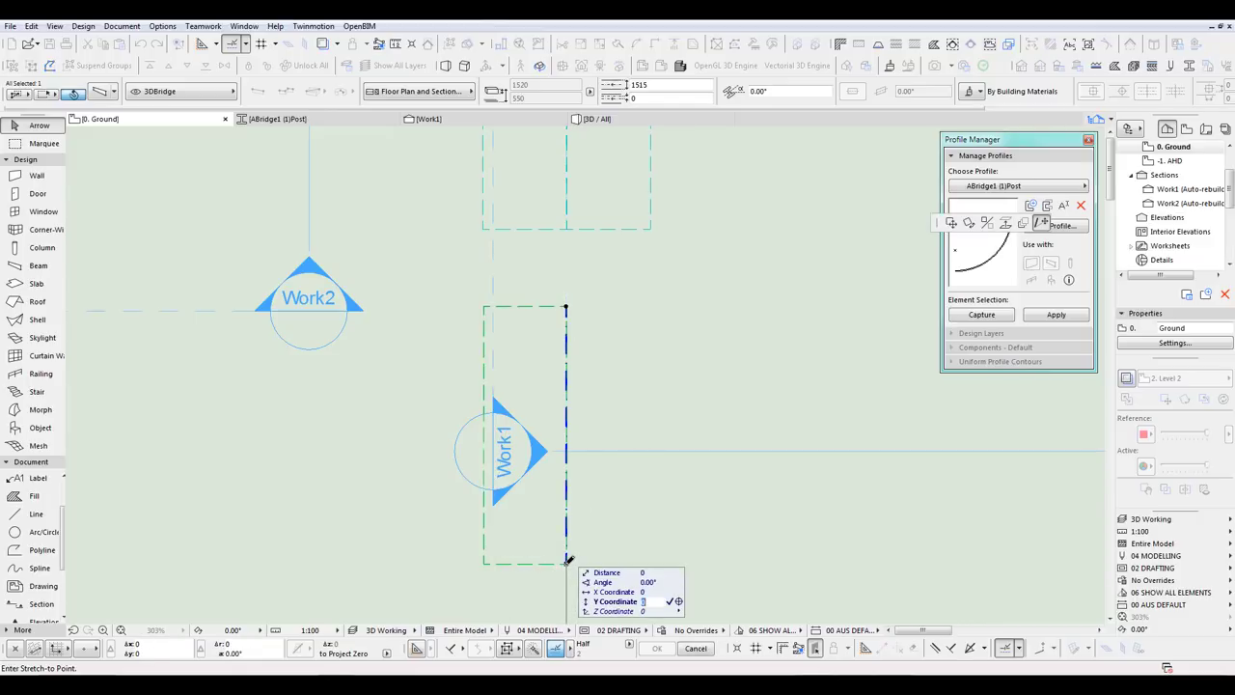
type("50")
key("Return")
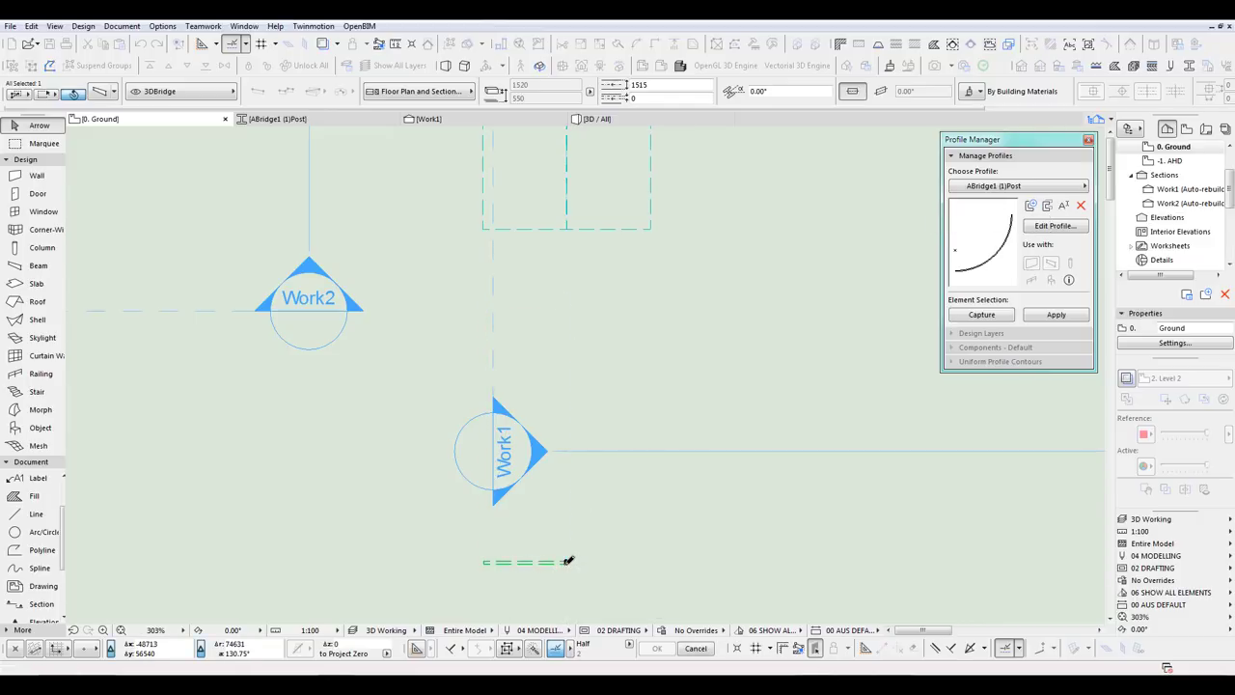
Step: Move the short post to the lower end of the deck's centre line and inspect it in 3D
key("ctrl+d")
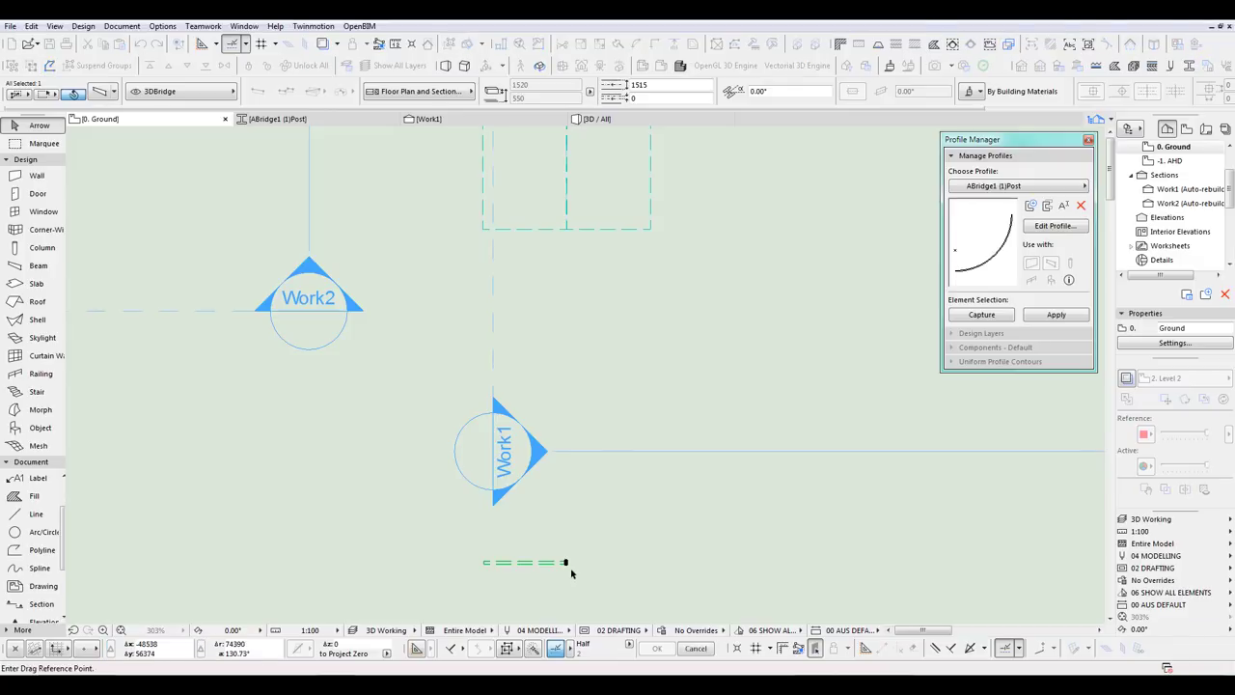
left_click(567, 561)
scroll(562, 256, "up", 2)
middle_click_drag(562, 257, 571, 575)
scroll(583, 526, "up", 1)
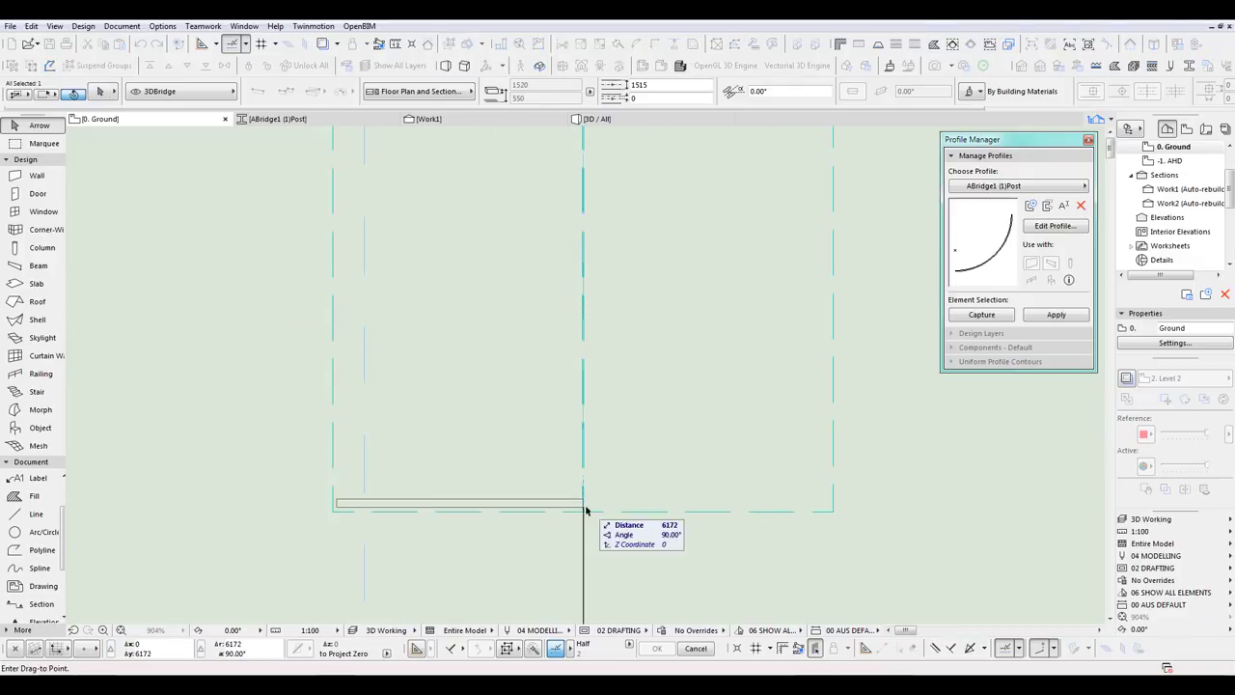
left_click(582, 511)
key("F3")
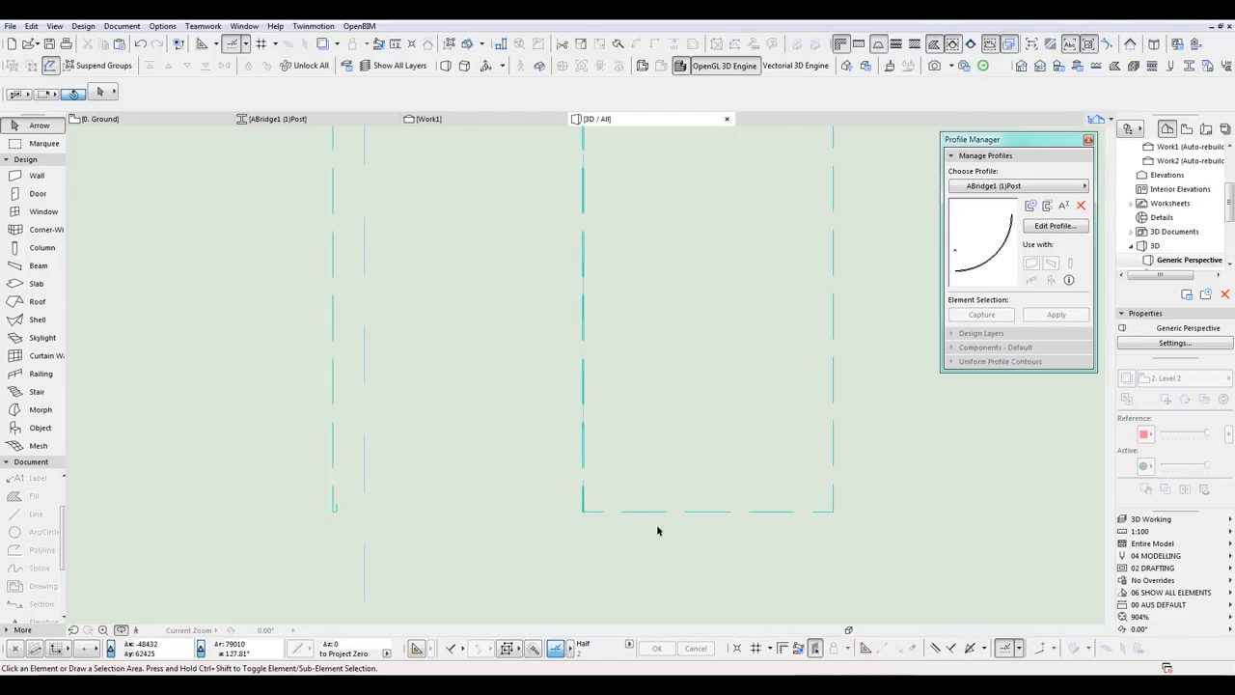
mouse_move(599, 393)
middle_mouse_down("shift")
mouse_move(327, 423)
mouse_move(695, 466)
mouse_move(935, 431)
mouse_move(768, 435)
mouse_move(587, 377)
middle_mouse_up("shift")
scroll(546, 491, "up", 2)
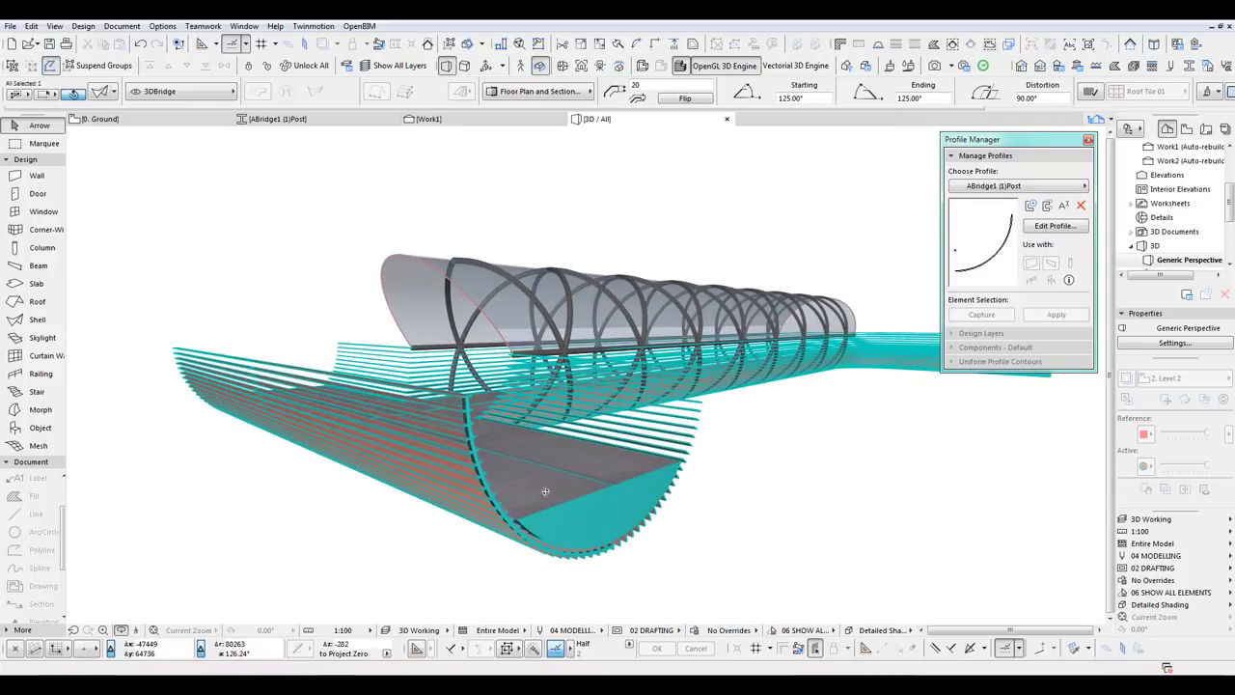
middle_click_drag(546, 491, 666, 467, "shift")
Step: Shorten the post to 25 mm in the floor plan, keeping its lower end at the deck's end
key("F2")
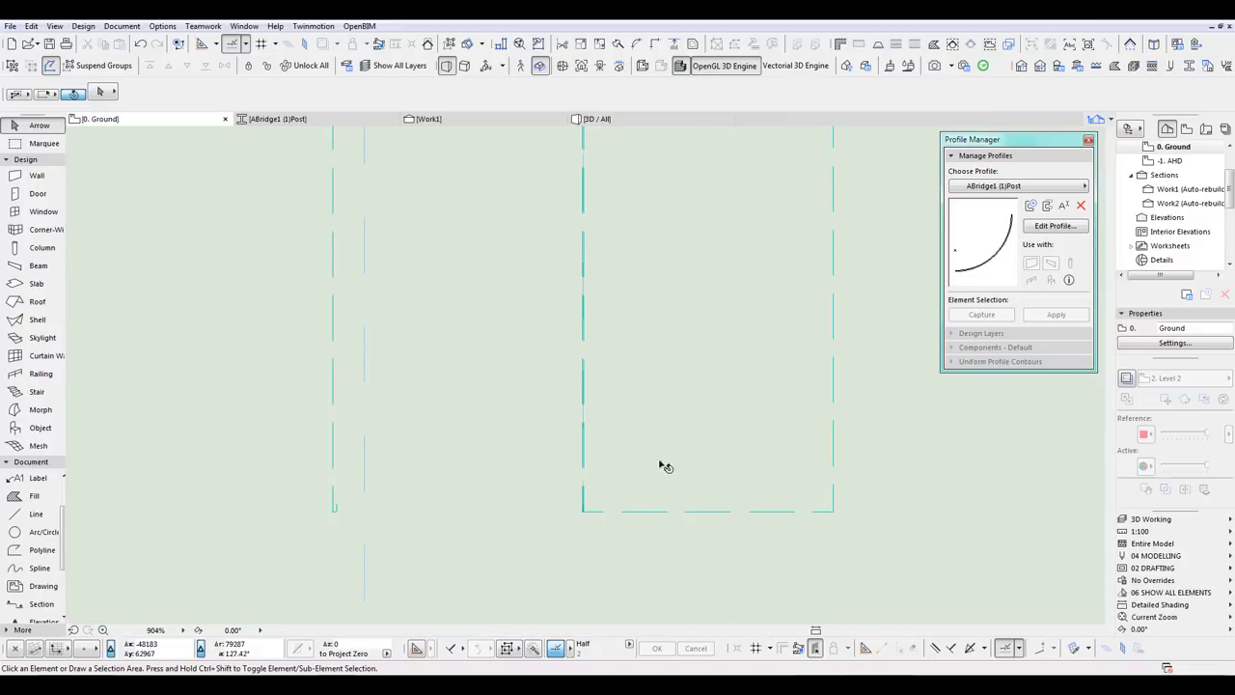
left_click(334, 505)
scroll(335, 506, "up", 3)
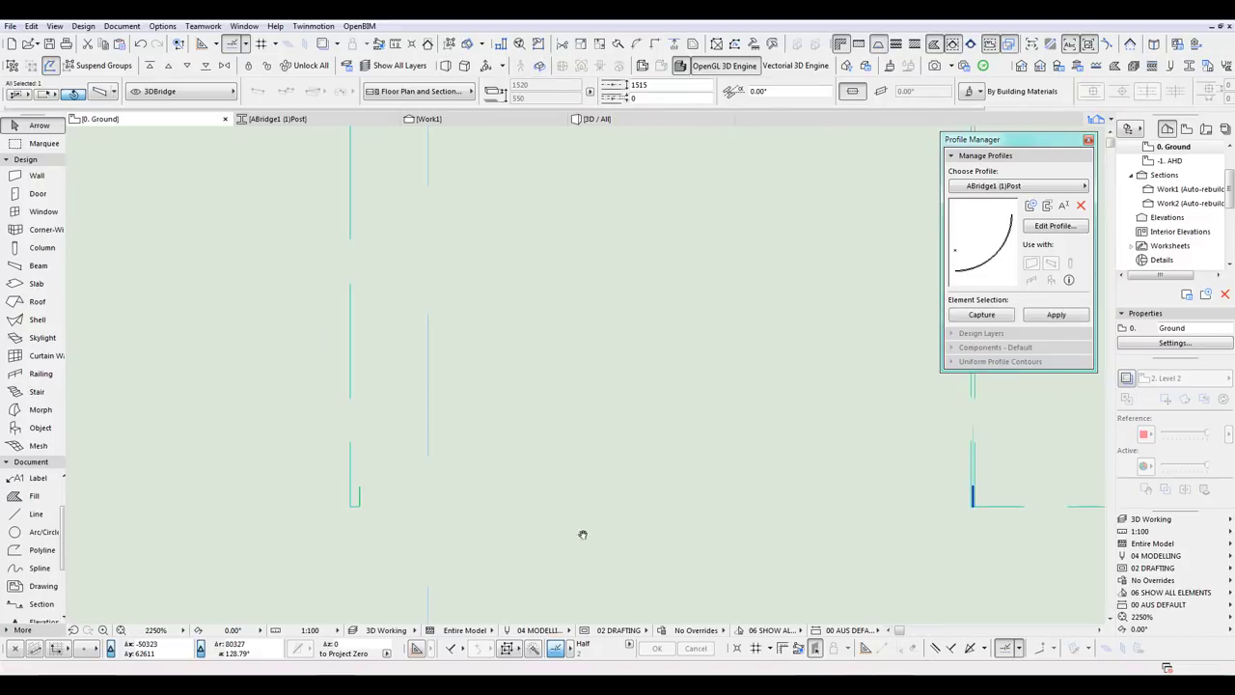
scroll(998, 506, "up", 5)
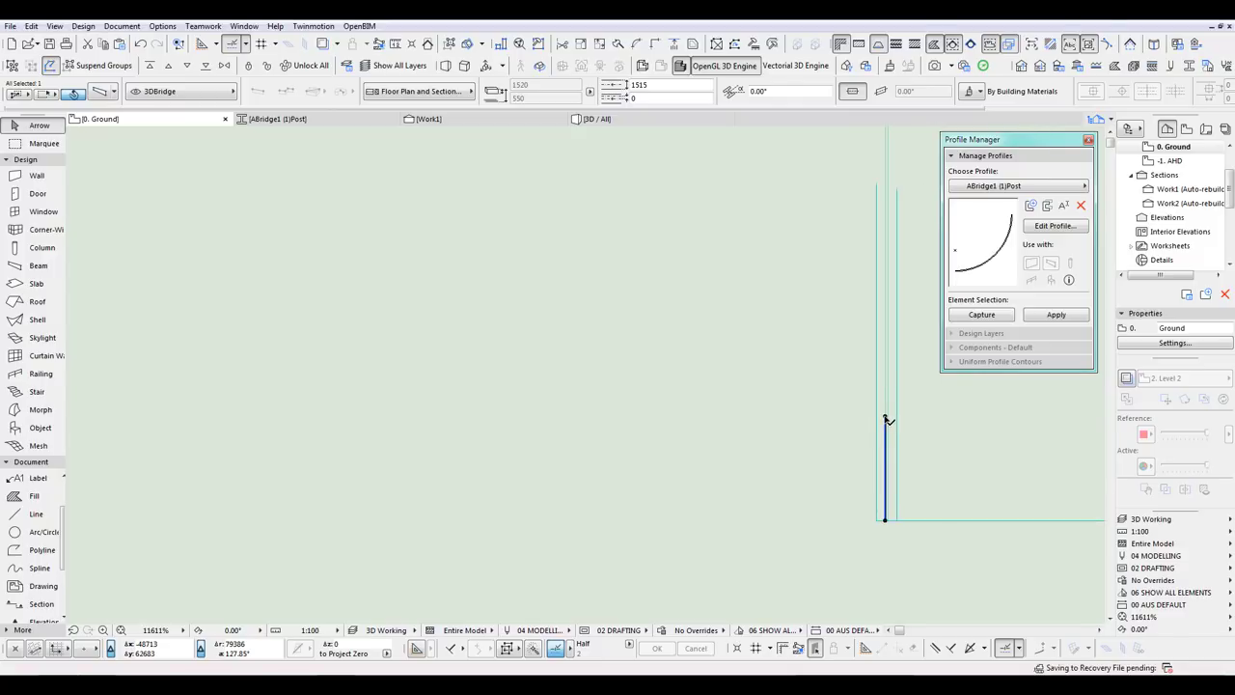
left_click(885, 519)
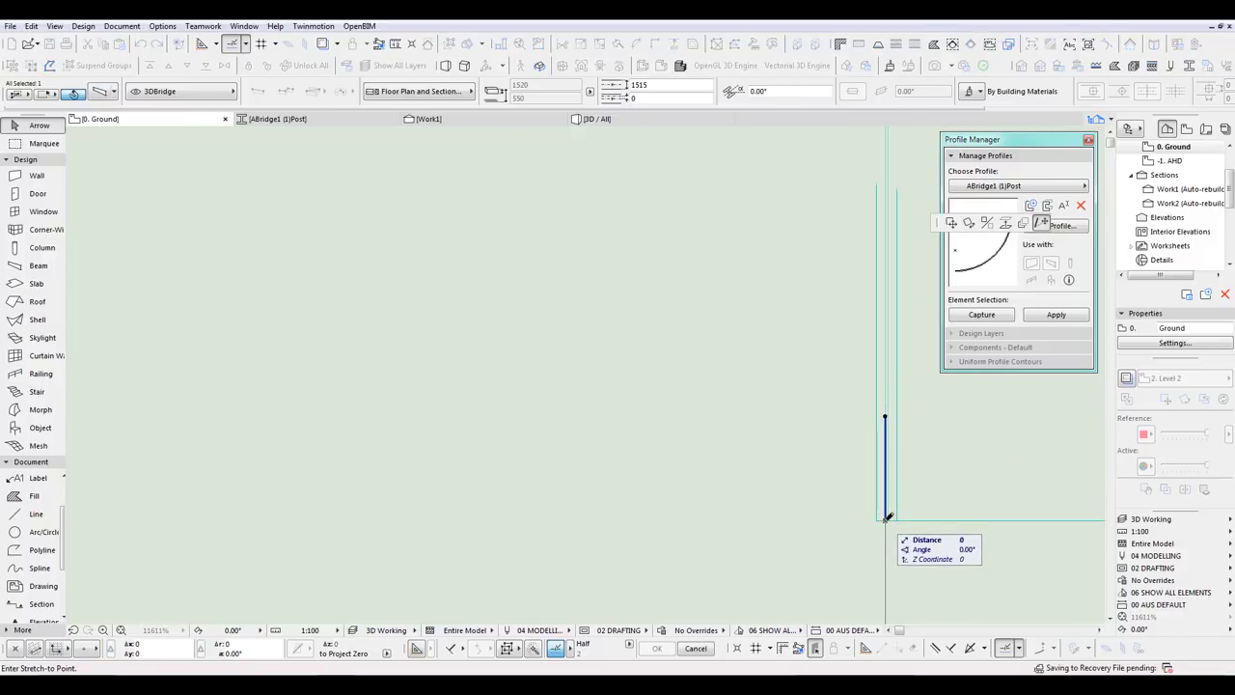
type("y")
type("25")
key("Return")
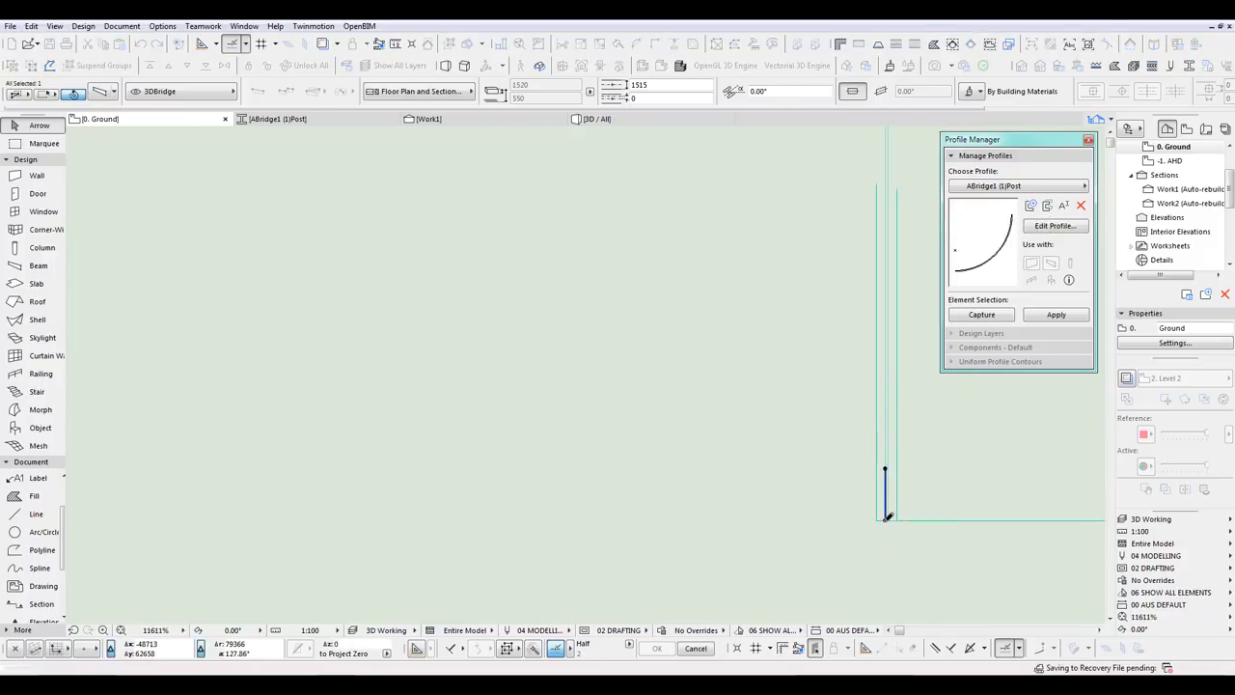
Step: Try spreading post copies at 1000 mm spacing along the deck's centre line, check the number of beams, and undo the multiplication
scroll(692, 458, "down", 10)
scroll(611, 567, "down", 4)
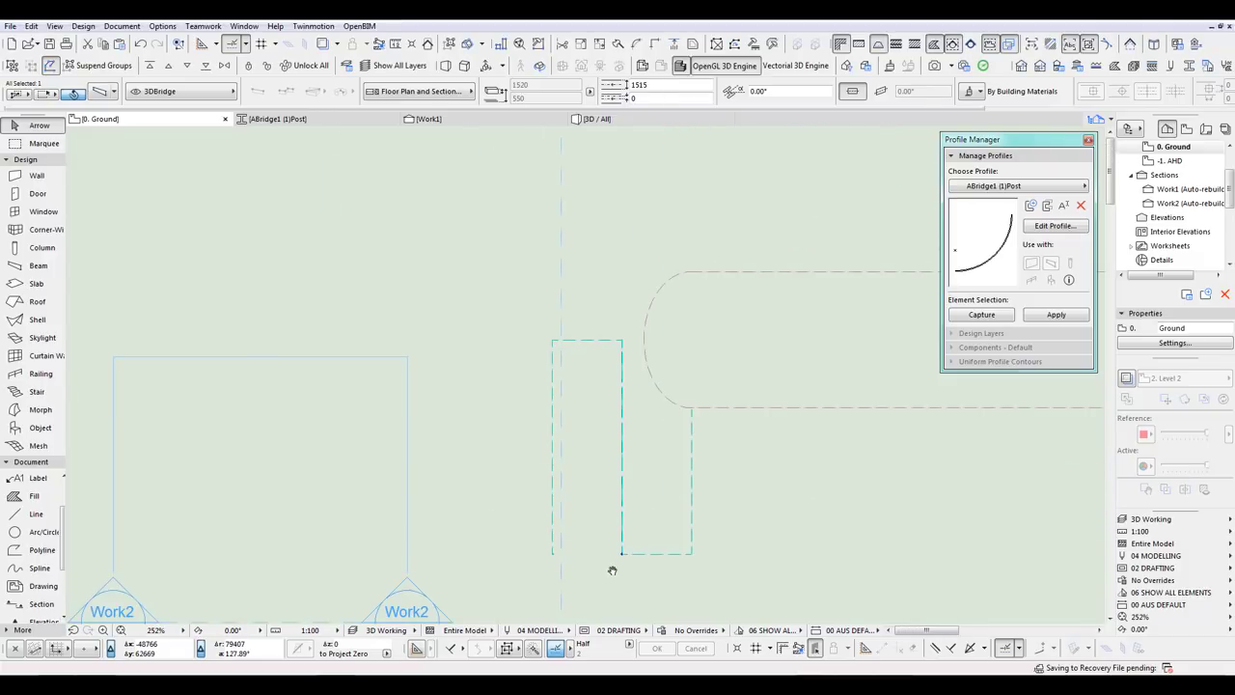
scroll(622, 500, "up", 2)
middle_click_drag(635, 499, 602, 511)
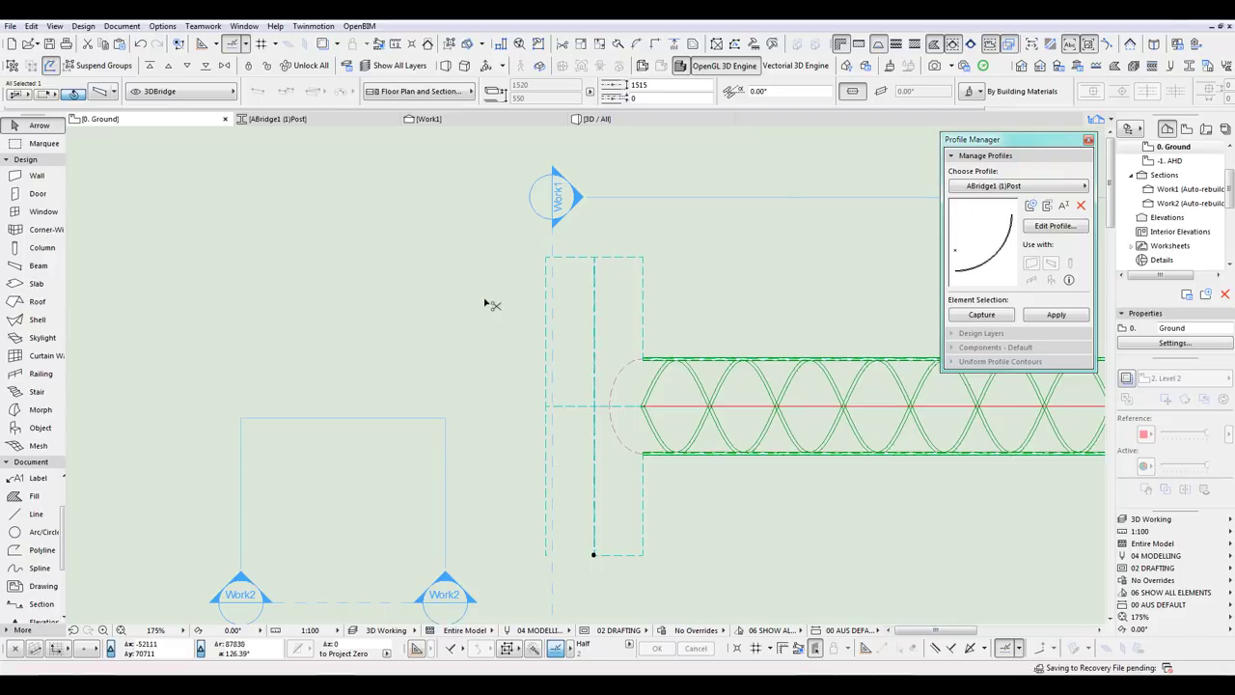
key("ctrl+u")
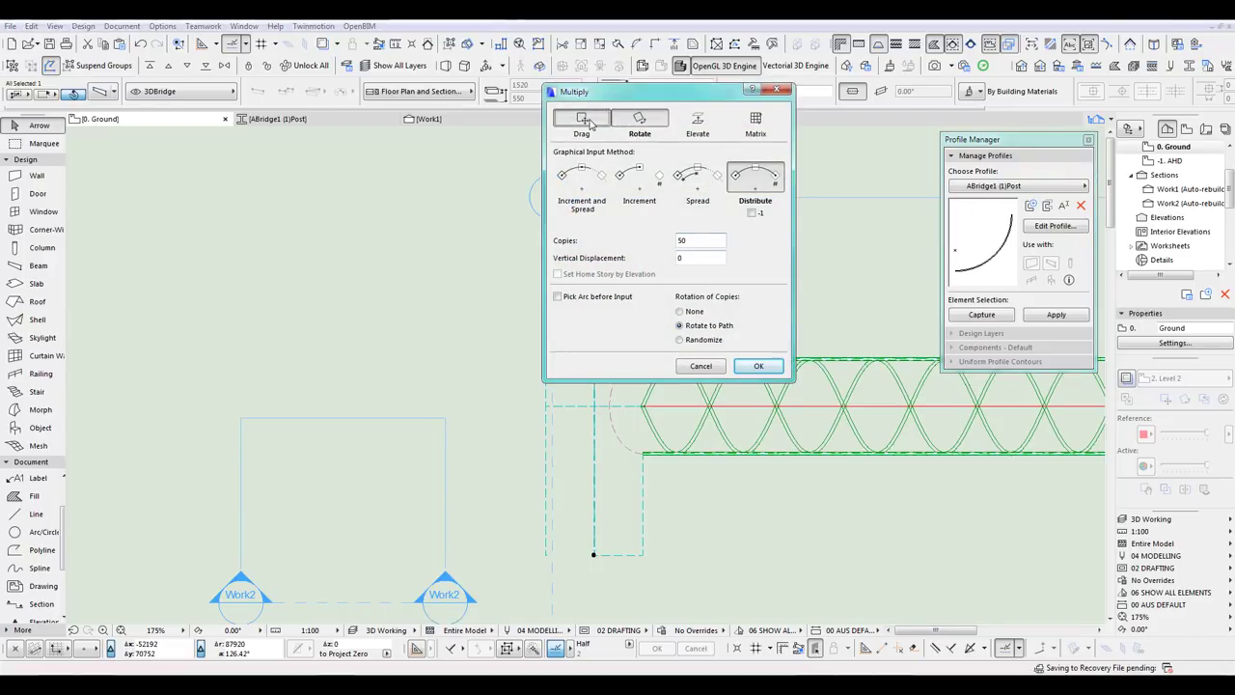
left_click(584, 120)
left_click(691, 181)
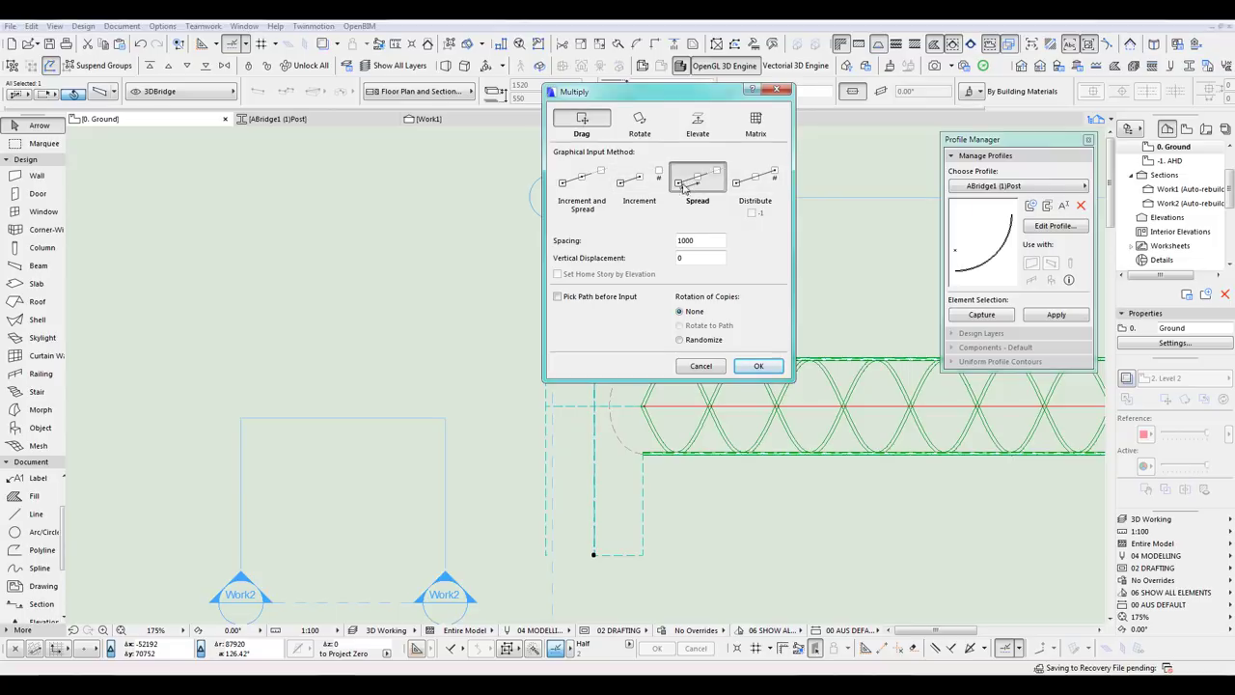
left_click(756, 367)
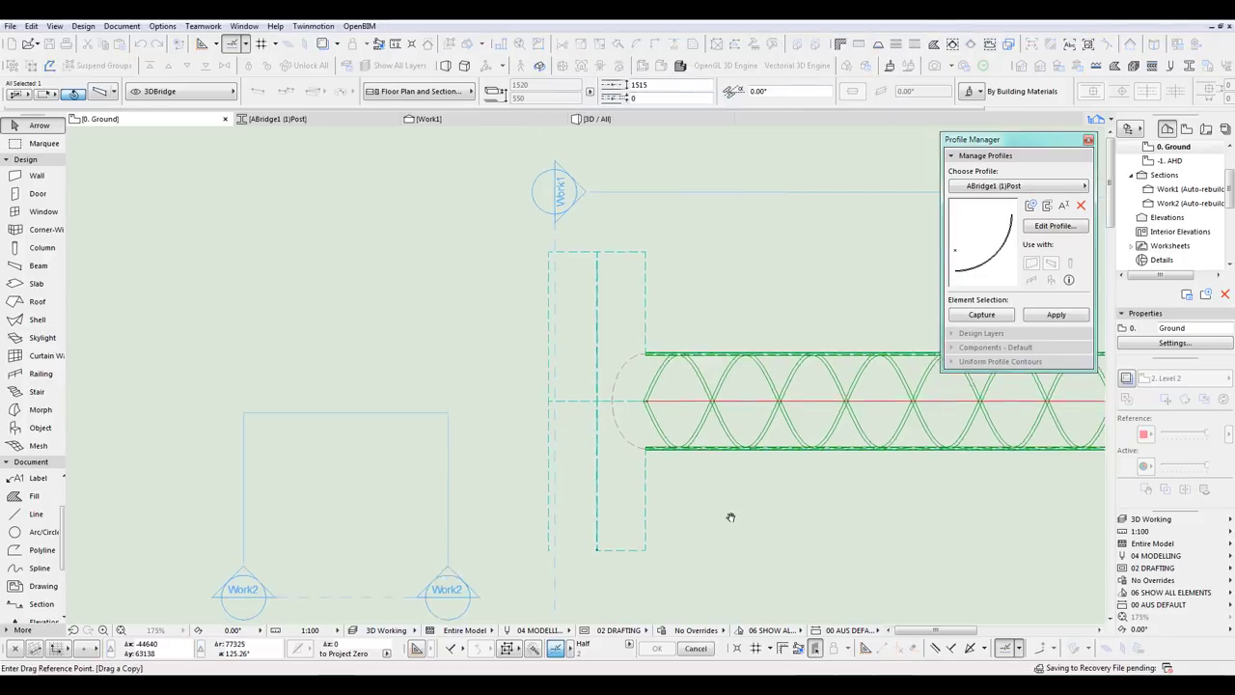
left_click(601, 532)
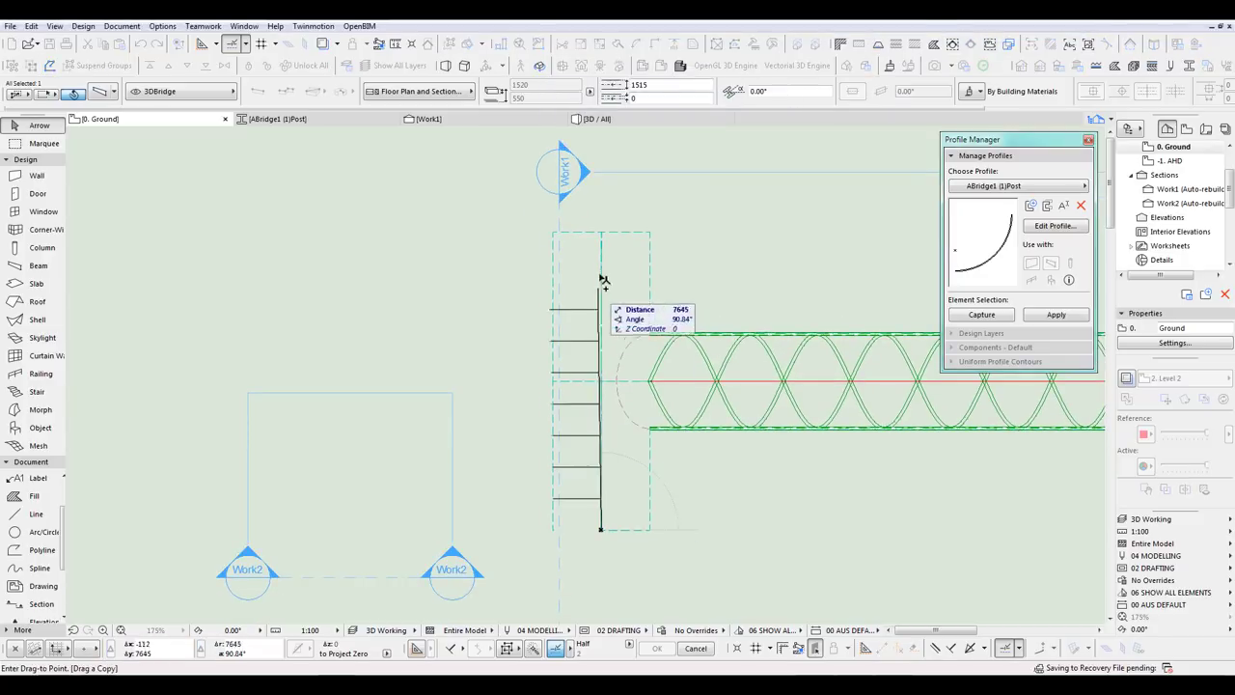
left_click(603, 204)
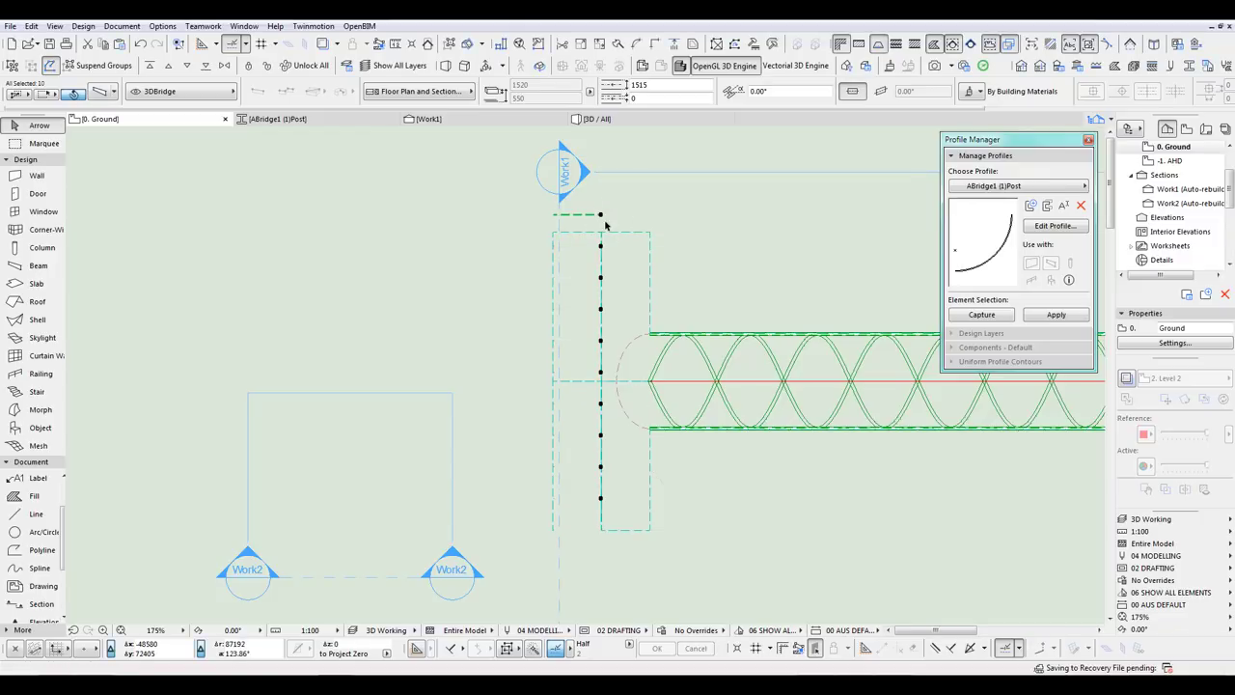
left_click(538, 44)
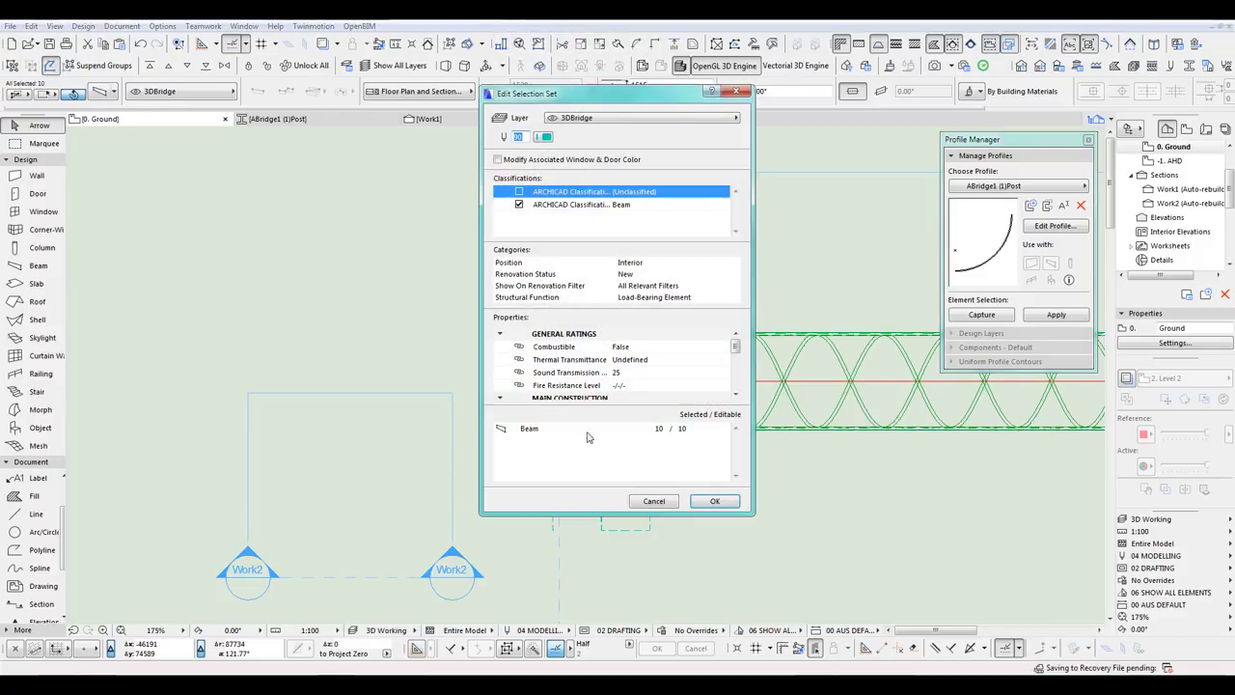
left_click(655, 501)
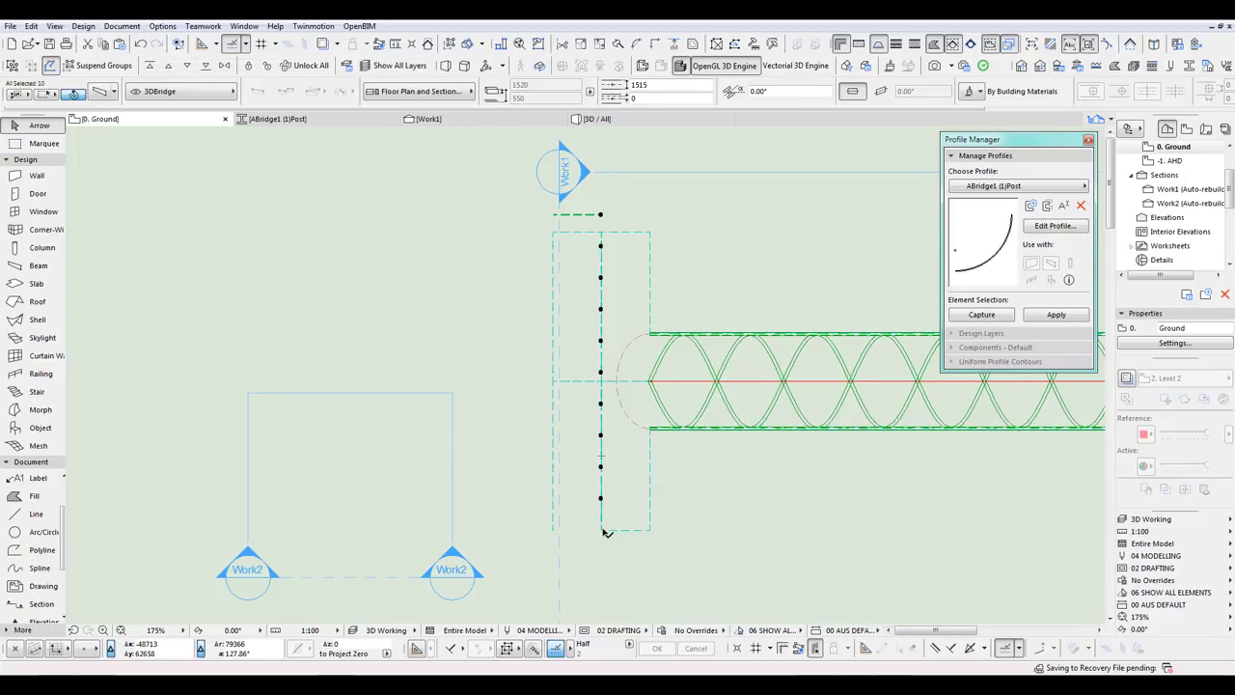
left_click(141, 46)
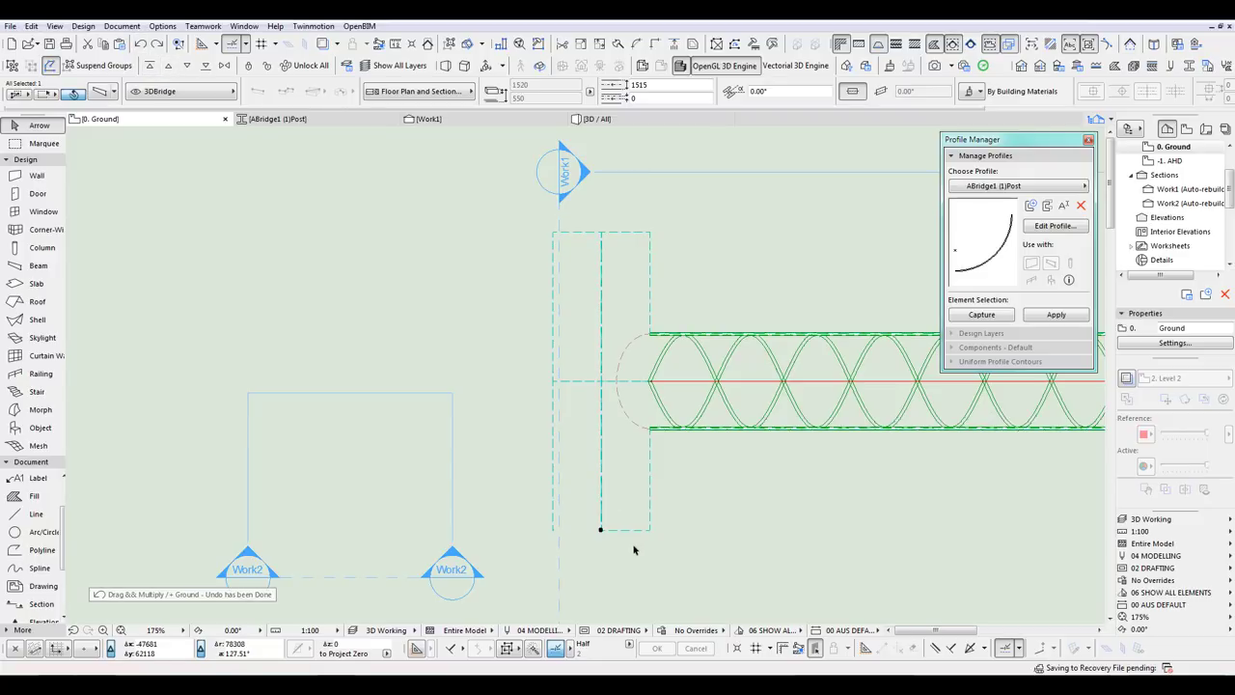
Step: Multiply the post with evenly distributed copies from the deck's lower end to its upper end and check them in 3D
key("ctrl+u")
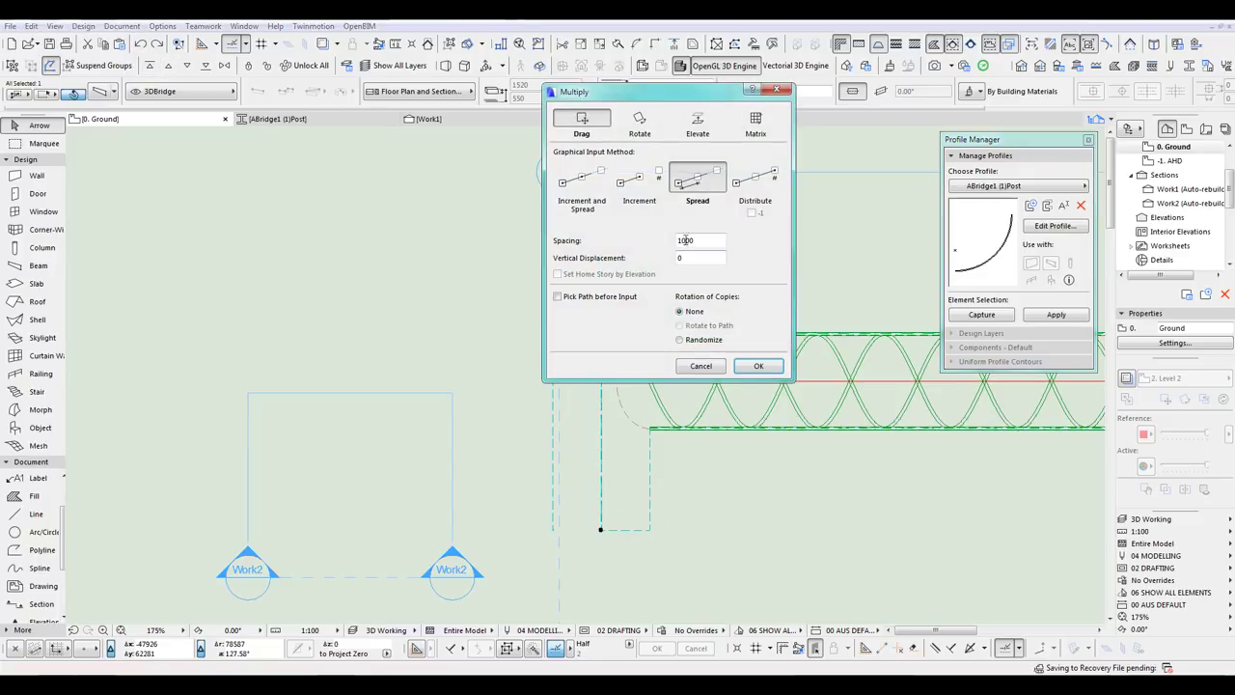
left_click(745, 182)
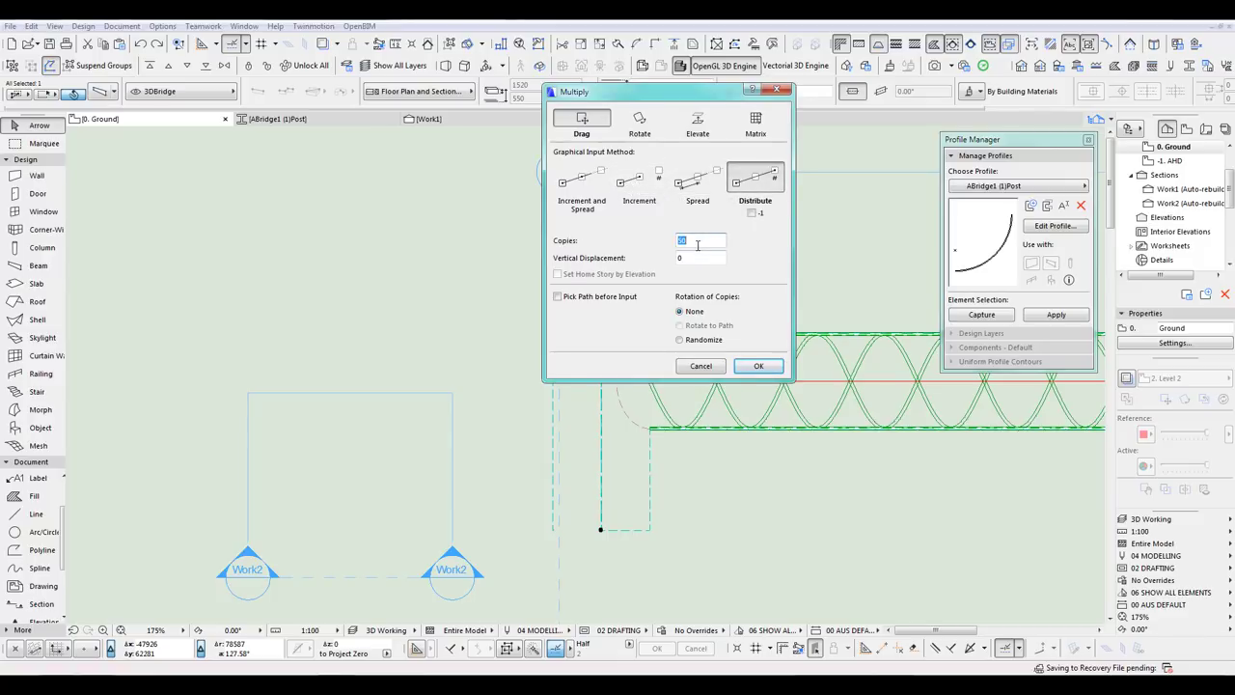
left_click(758, 367)
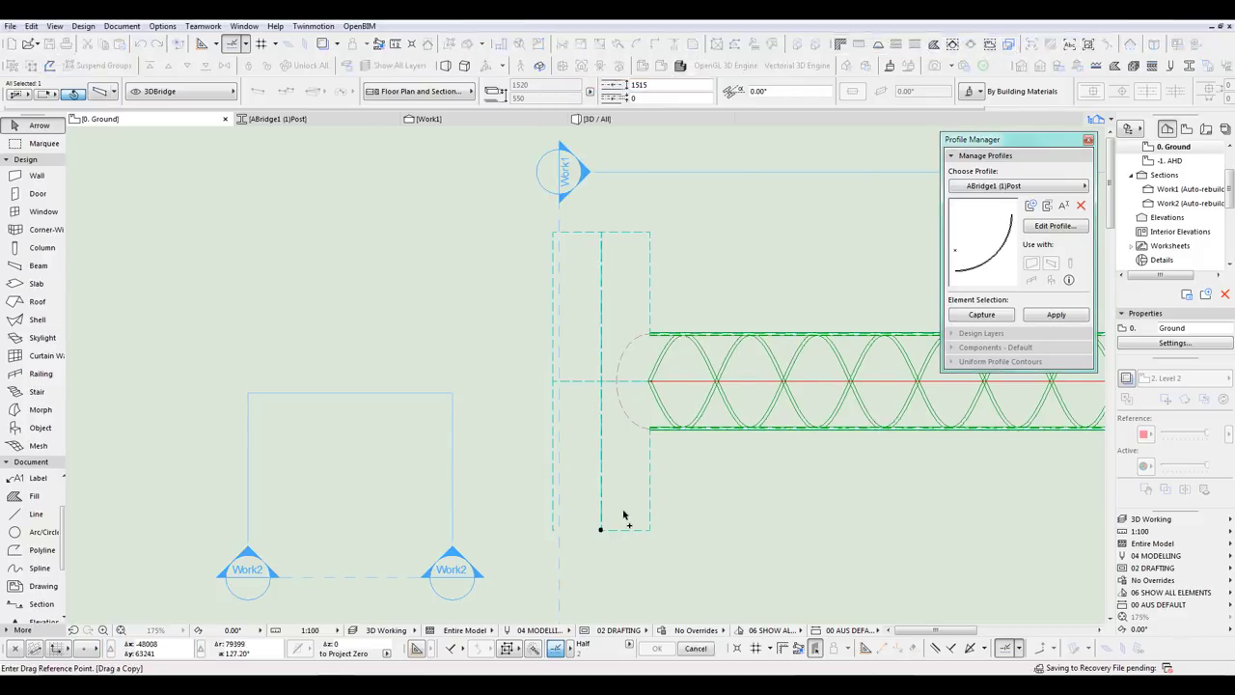
scroll(623, 516, "up", 8)
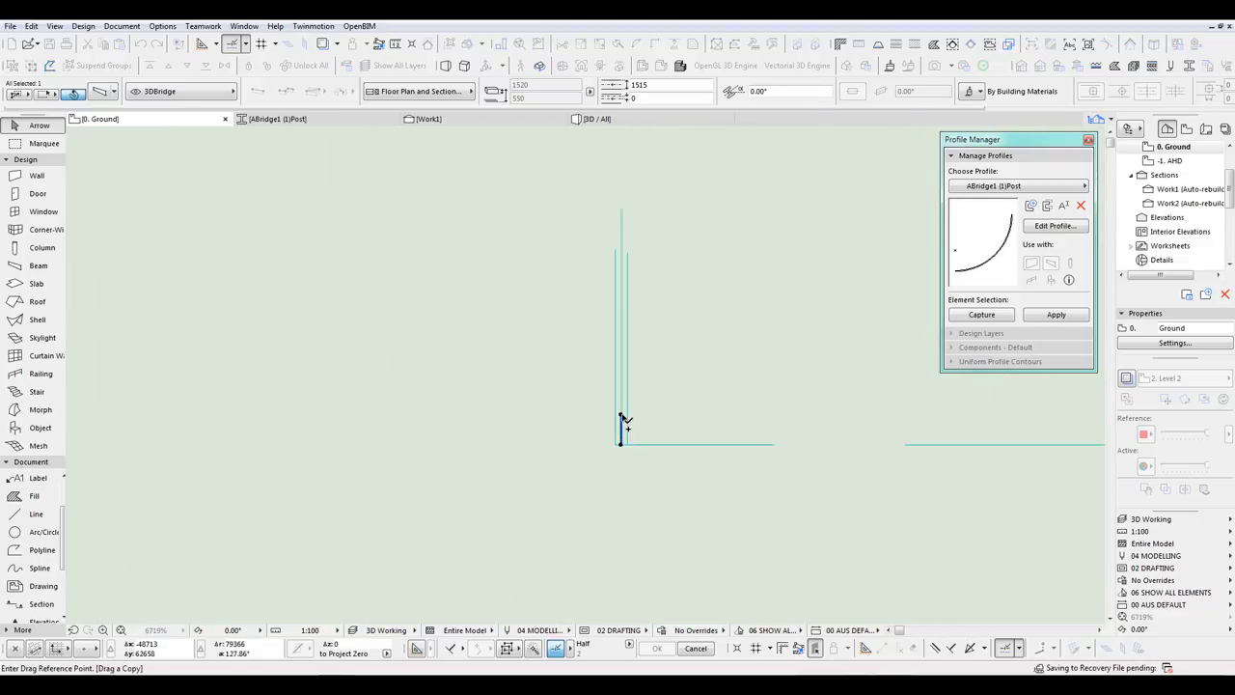
left_click(622, 416)
scroll(656, 386, "down", 10)
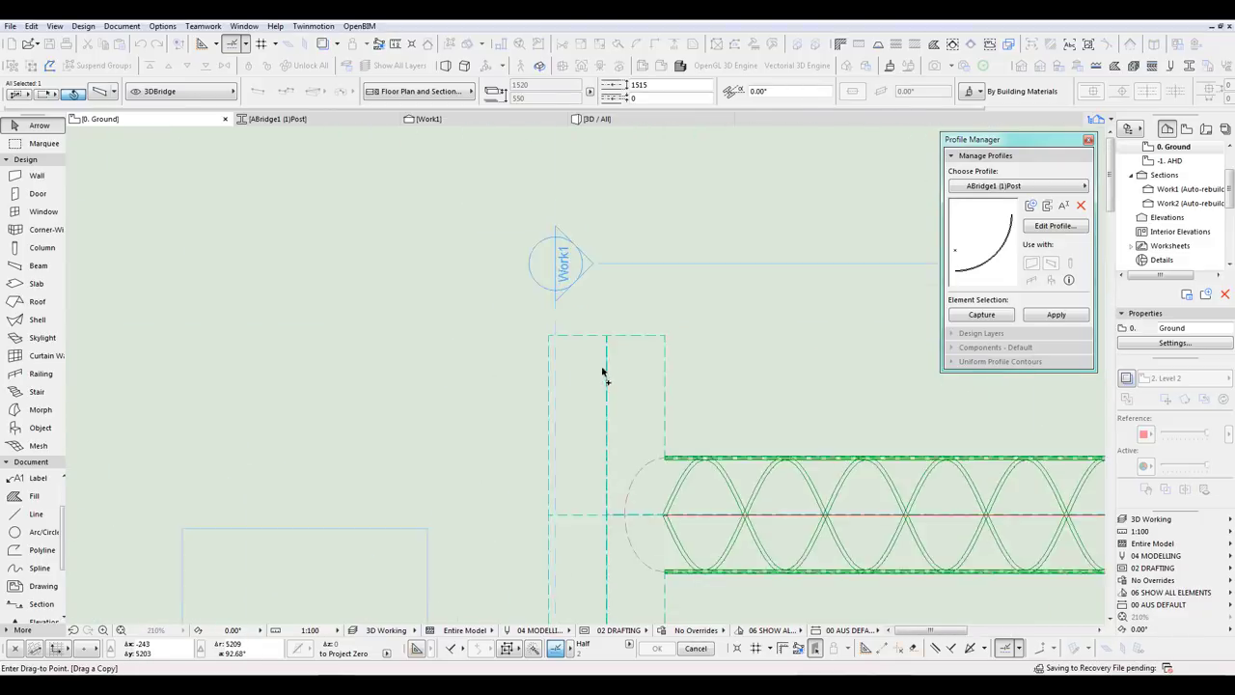
scroll(606, 338, "up", 6)
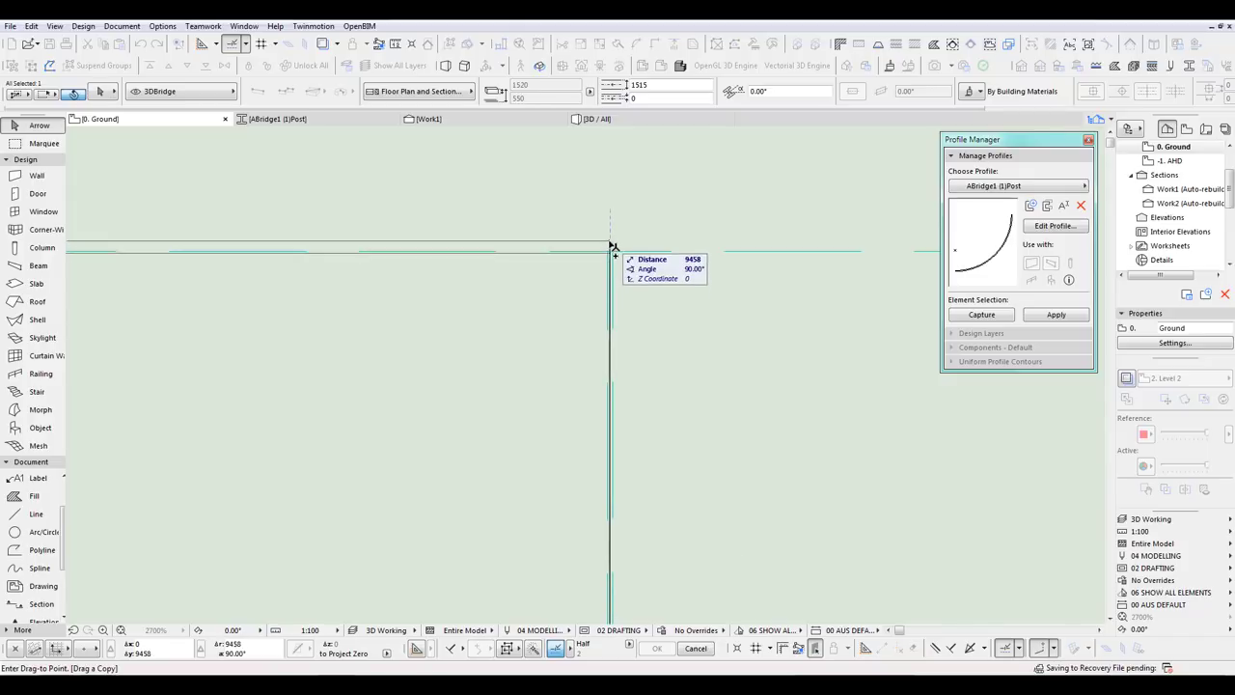
left_click(610, 253)
key("F3")
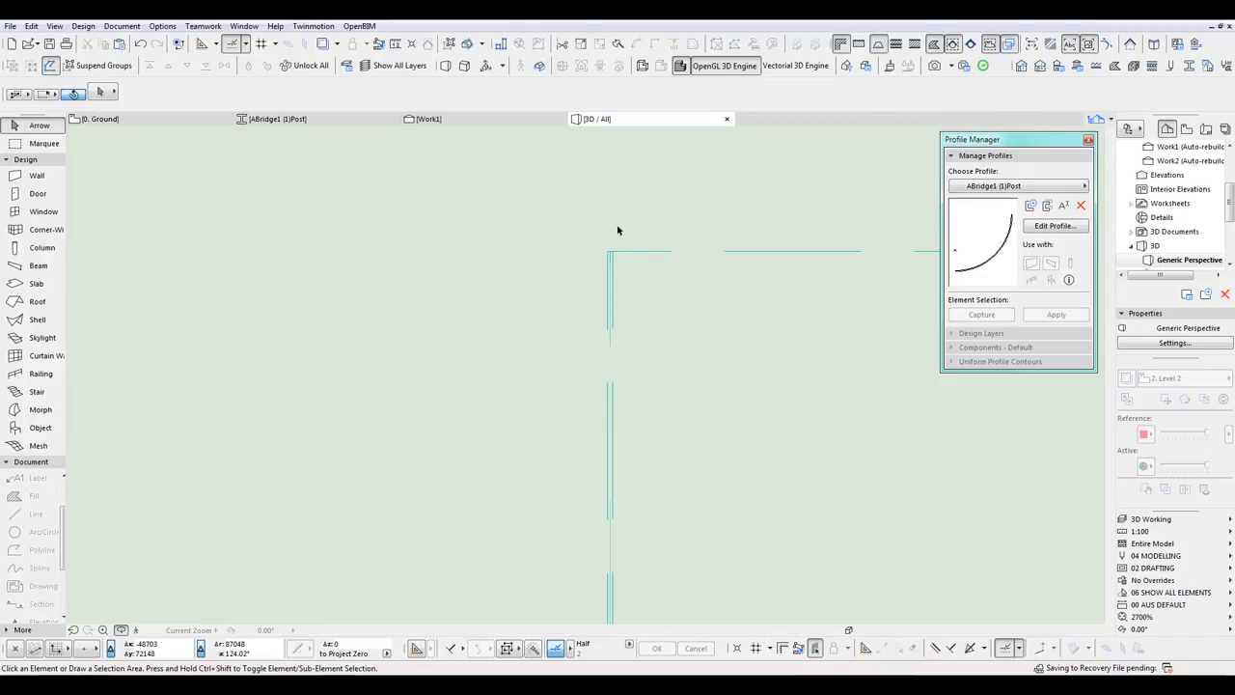
middle_click_drag(492, 458, 549, 220, "shift")
Step: Copy the straight deck's end posts to the free end of the curved deck's straight leg in the floor plan
key("F2")
scroll(563, 209, "down", 4)
scroll(593, 453, "up", 8)
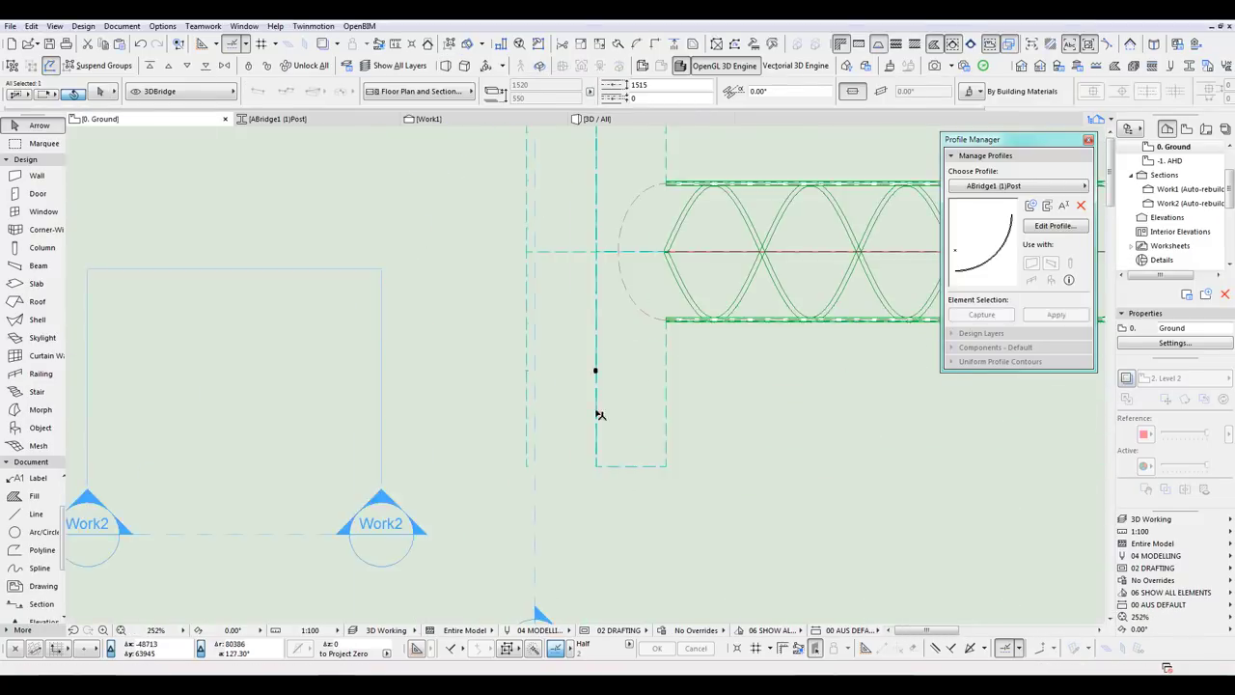
key("Escape")
left_click_drag(723, 370, 579, 468)
scroll(704, 455, "down", 2)
key("ctrl+shift+d")
left_click(676, 455)
scroll(545, 512, "down", 4)
Step: Distribute copies of the two end posts along the curved deck's straight leg up to the start of the bend
key("ctrl+u")
key("Return")
scroll(510, 280, "up", 5)
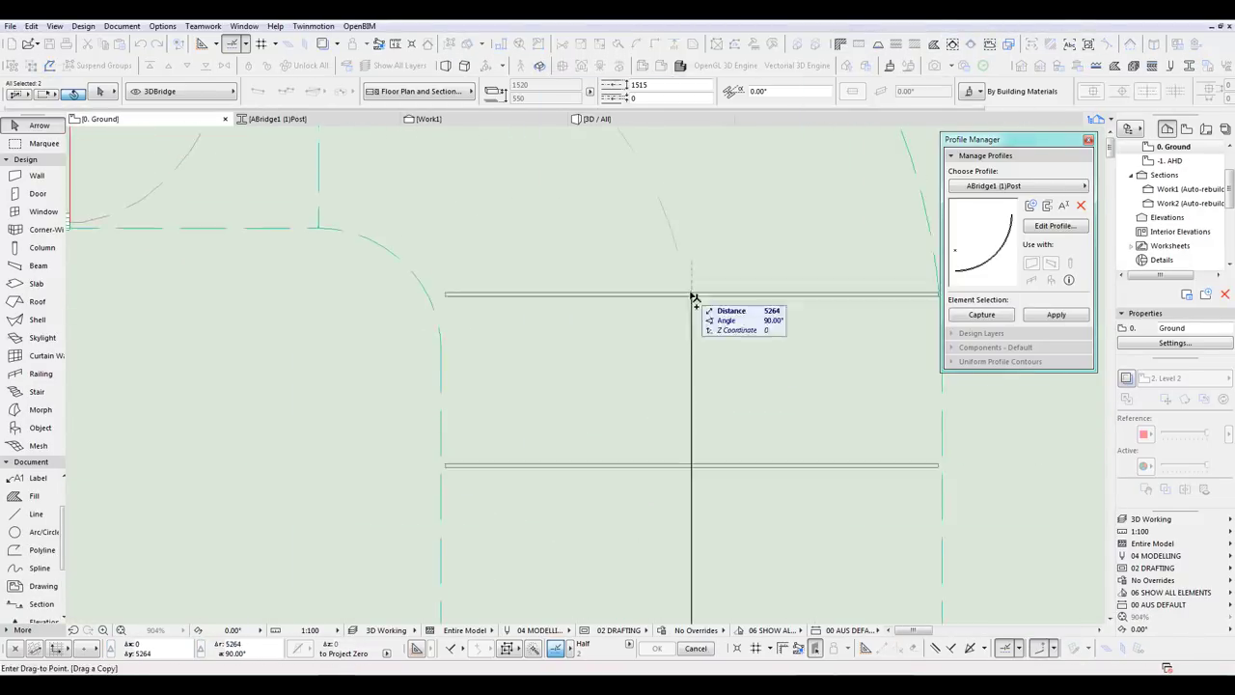
left_click(692, 295)
Step: Multiply the posts around the deck's bend and inspect the complete row on both sides in 3D
middle_click_drag(676, 280, 767, 435)
key("ctrl+u")
left_click(758, 366)
key("F3")
middle_click_drag(586, 374, 320, 408, "shift")
middle_click_drag(600, 401, 662, 351, "shift")
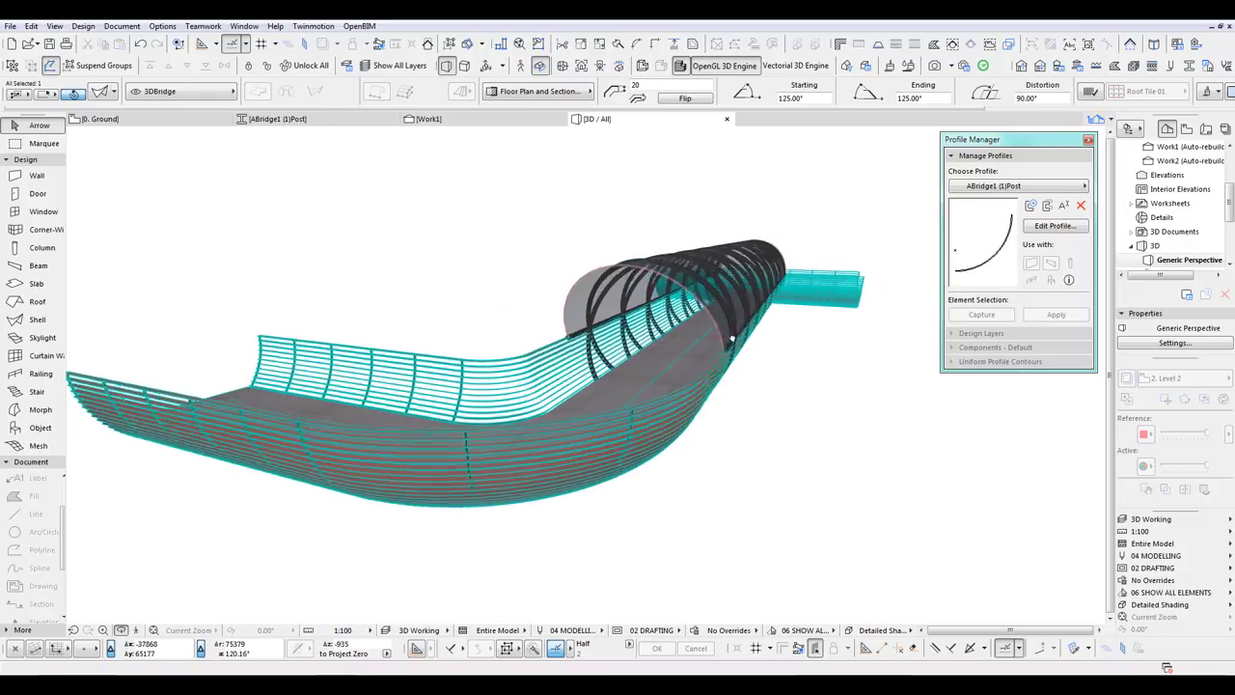